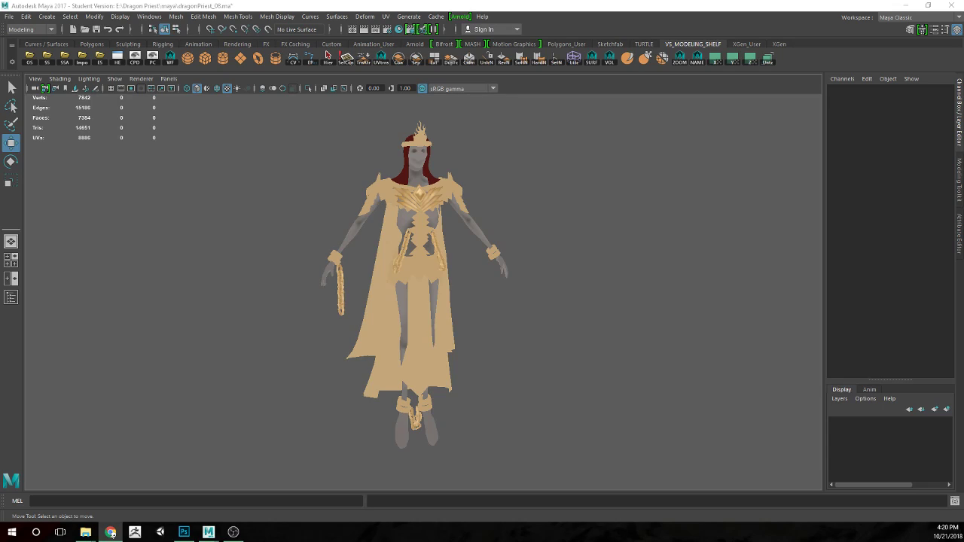
Switch to Photoshop and show the uv layer over the dpChainsCapes texture to inspect the painted brass pieces
left_click(572, 367)
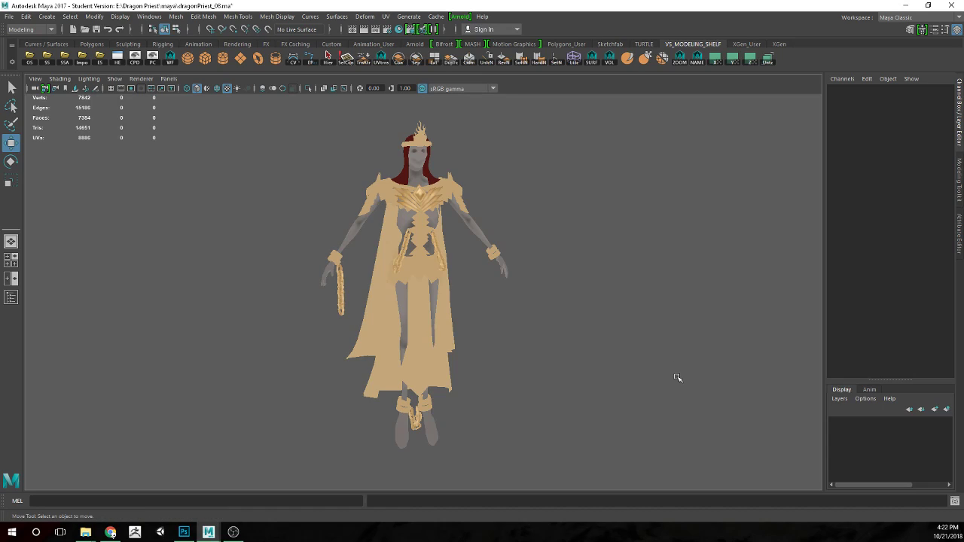
double_click(461, 6)
left_click_drag(935, 95, 963, 95)
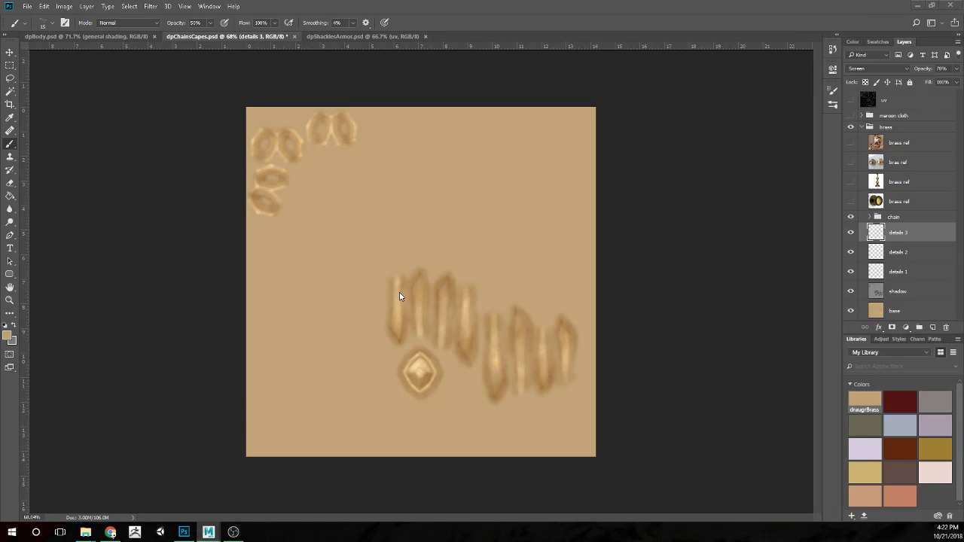
scroll(420, 283, "up", 2)
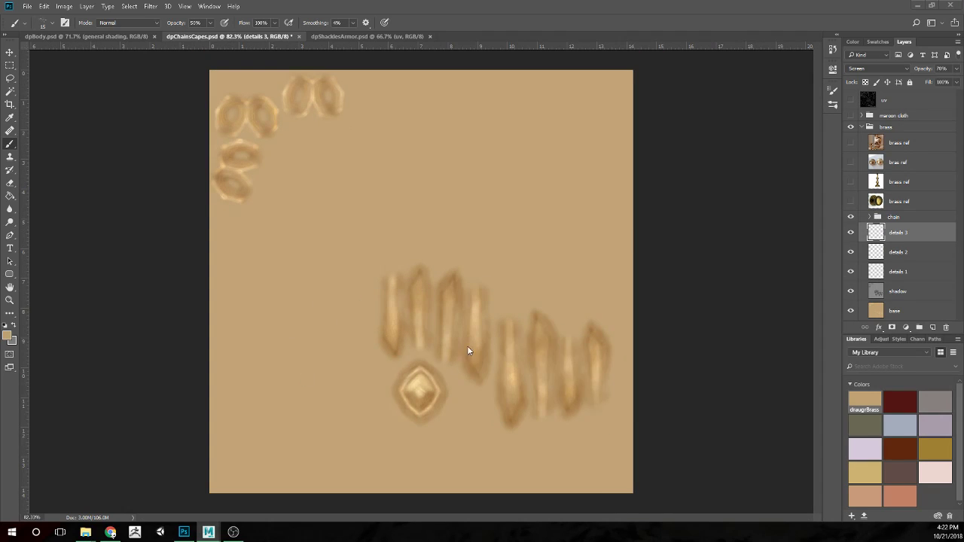
left_click(851, 100)
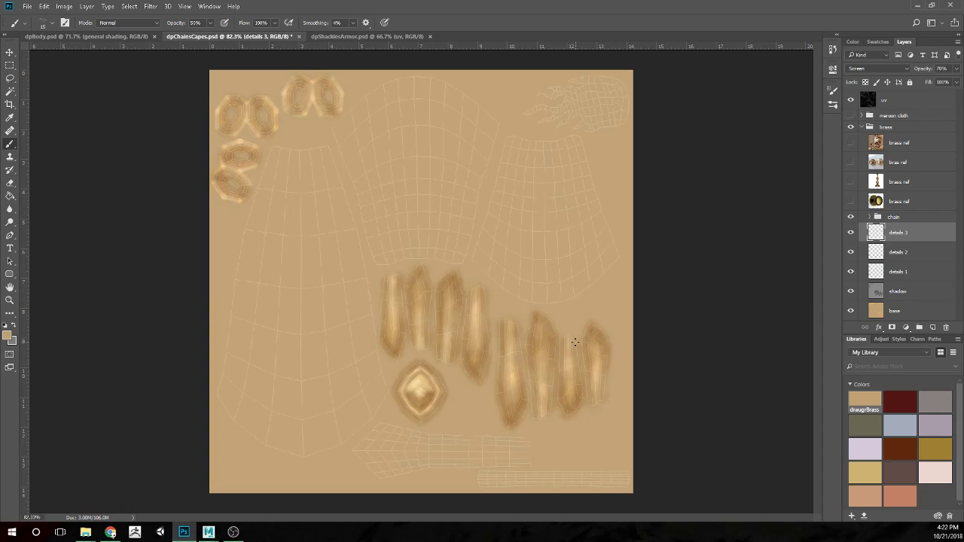
scroll(483, 345, "up", 6)
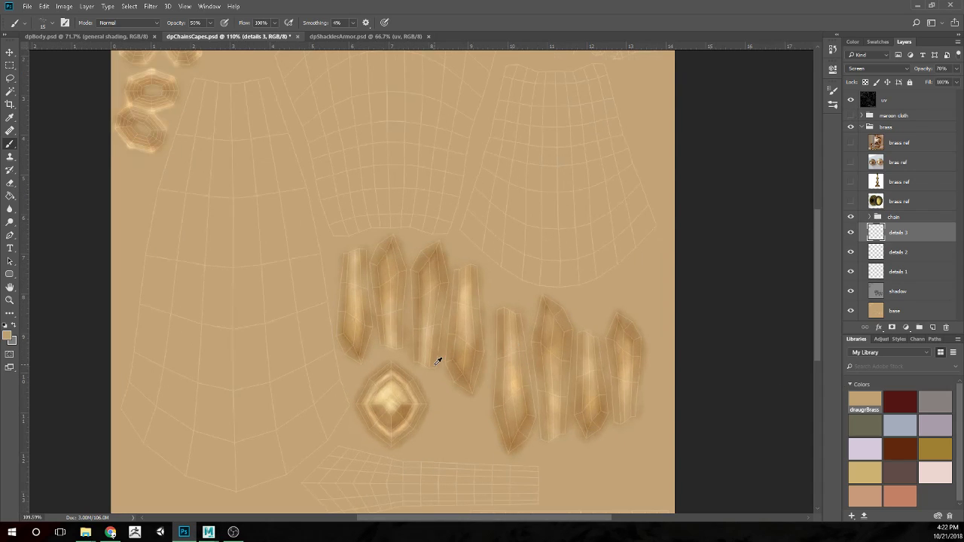
scroll(397, 355, "down", 3)
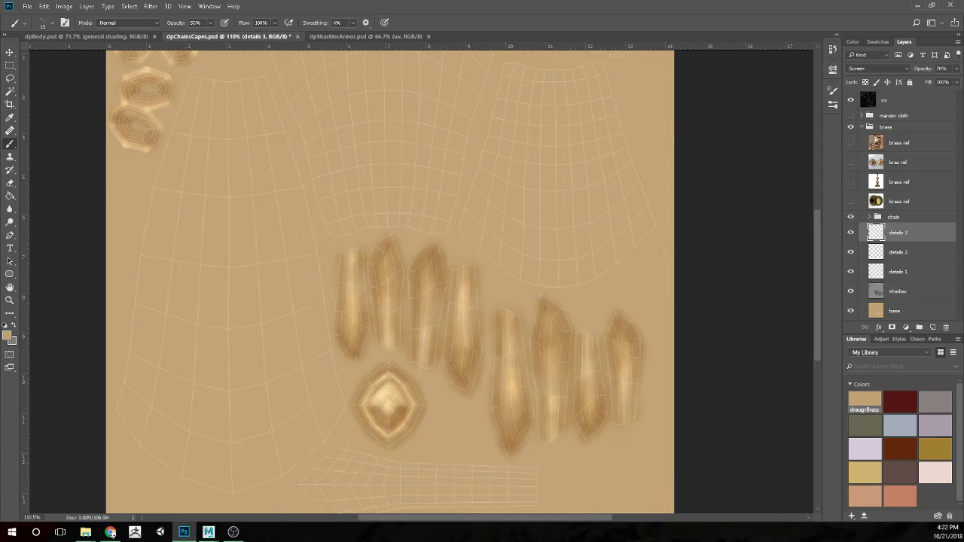
key("alt+Tab")
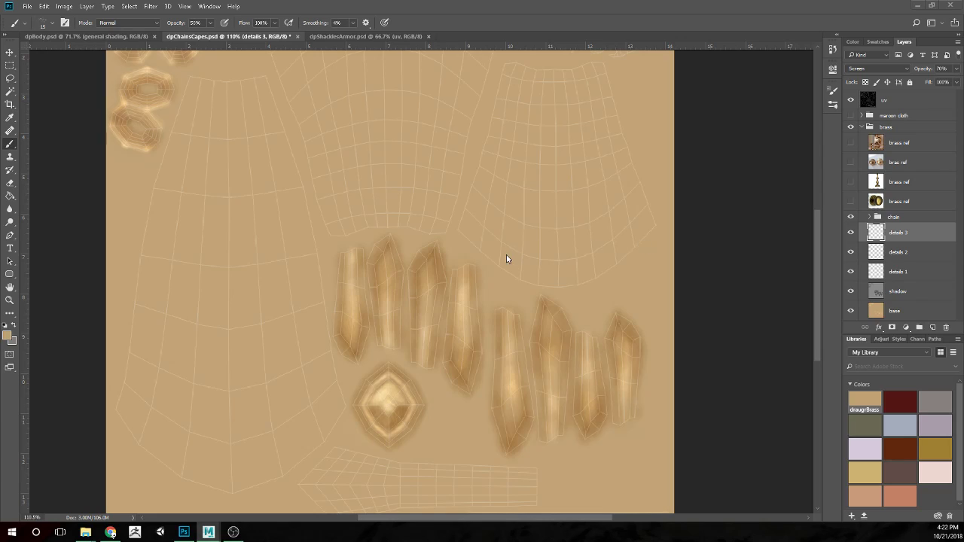
scroll(486, 249, "down", 5)
scroll(482, 251, "up", 1)
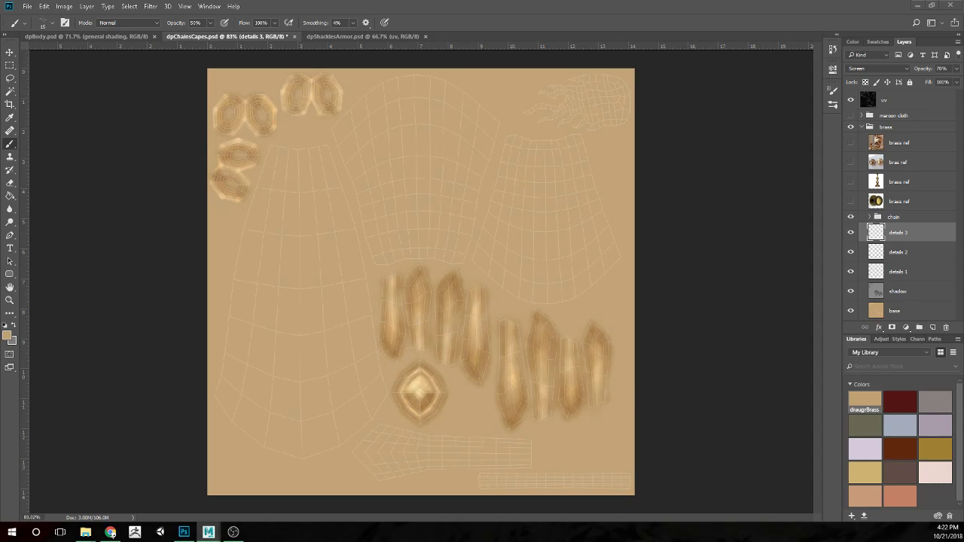
Group the layers details 1, details 2 and details 3 and name the group "chest piece"
left_click(832, 247)
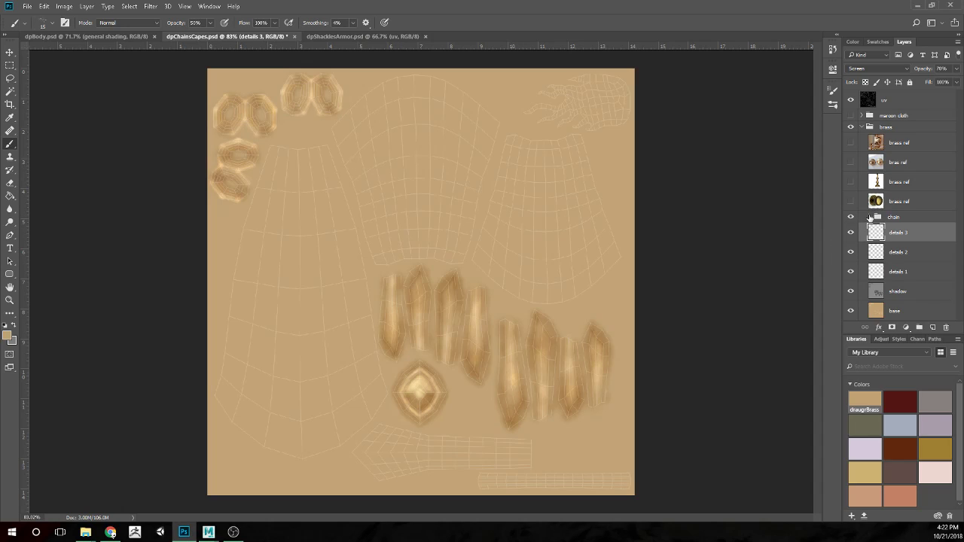
left_click(913, 279, "shift")
left_click_drag(913, 279, 919, 327)
double_click(897, 229)
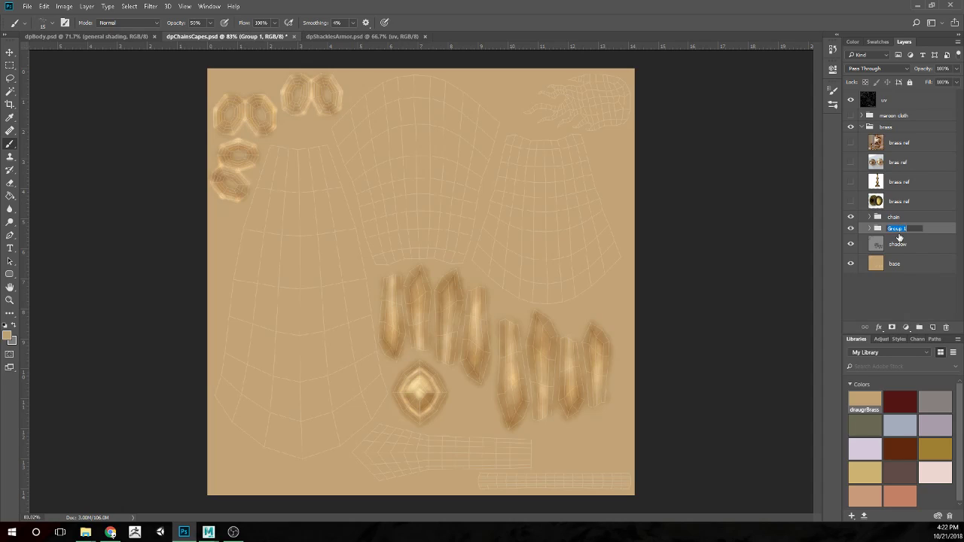
type("chest piece")
key("Return")
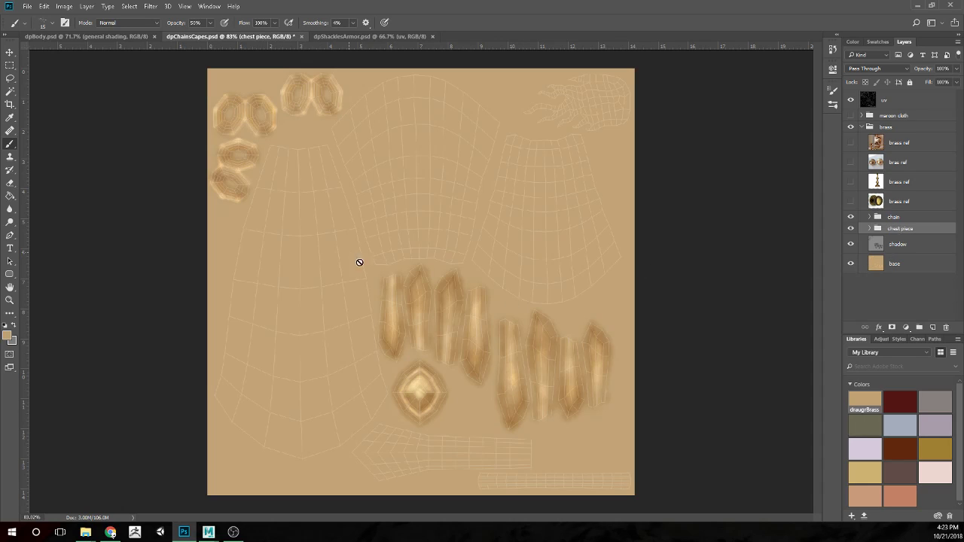
Check the dpShacklesArmor texture, return to dpChainsCapes, show its maroon cloth group and hide the uv layer
left_click(362, 36)
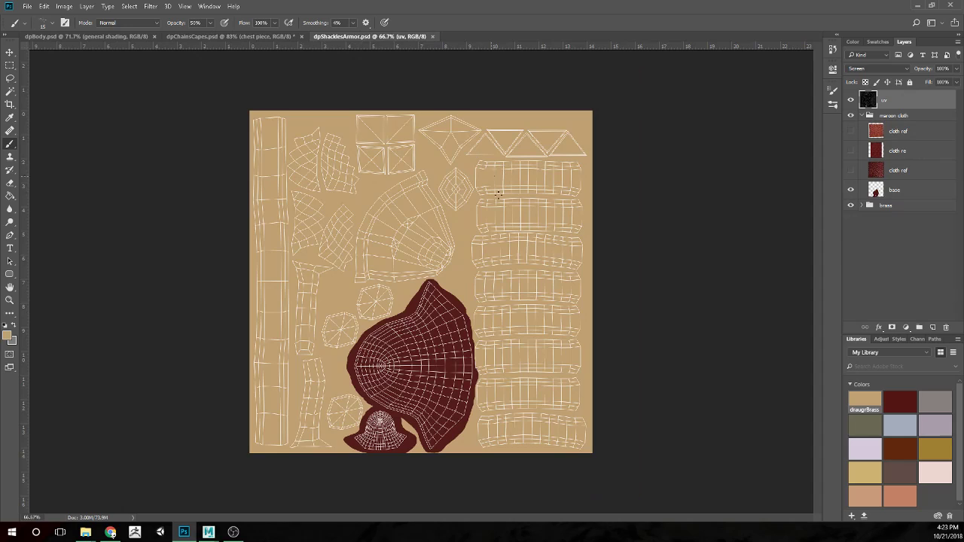
left_click(240, 37)
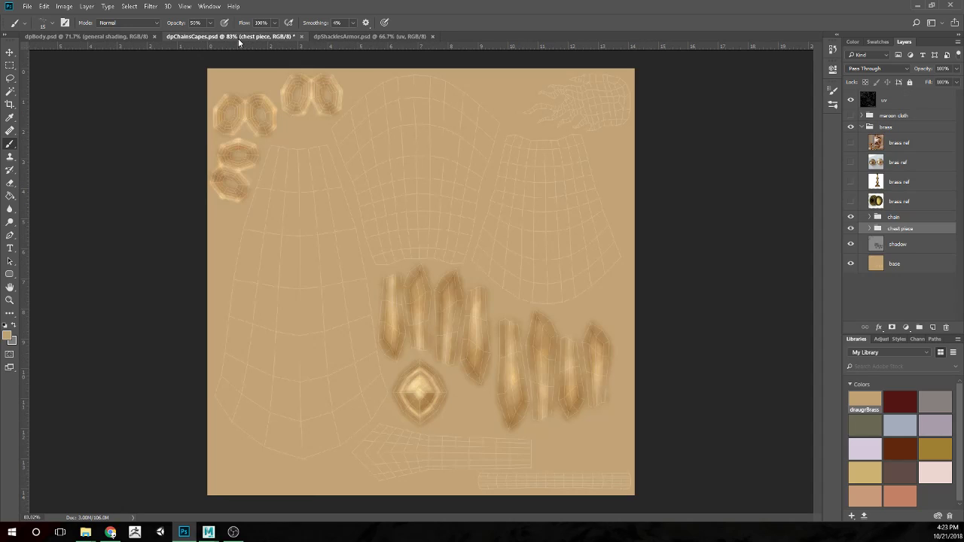
left_click(851, 115)
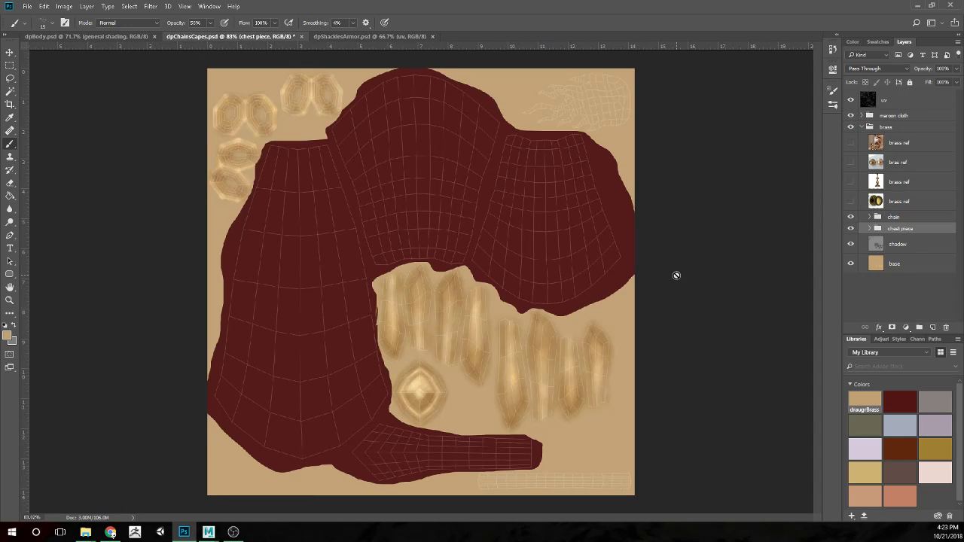
left_click(851, 101)
scroll(726, 254, "down", 2)
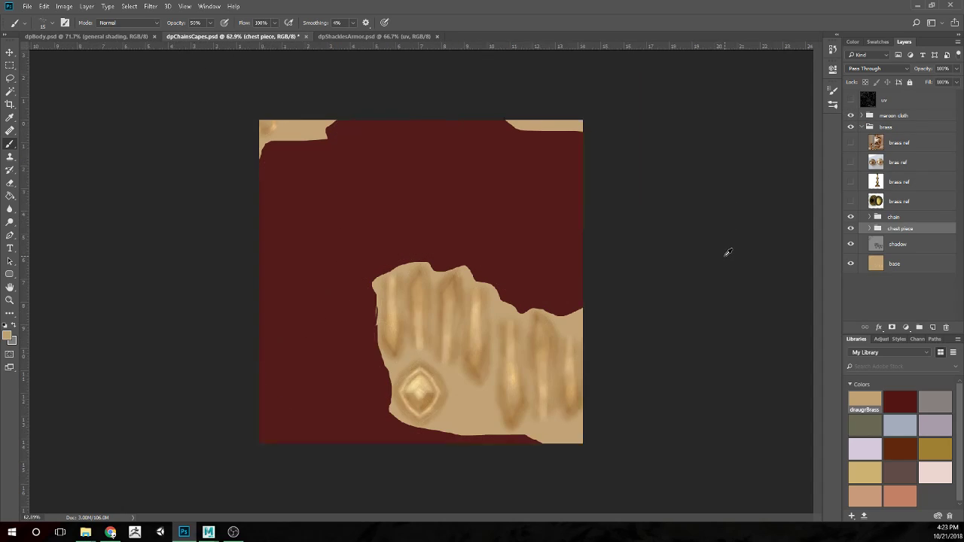
Save the dpChainsCapes texture document
key("ctrl+shift+s")
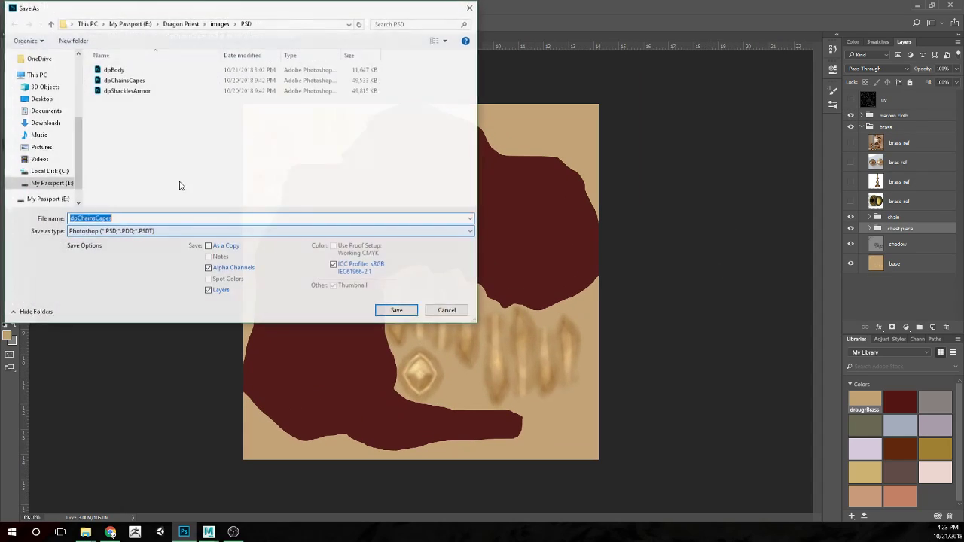
left_click_drag(226, 7, 963, 105)
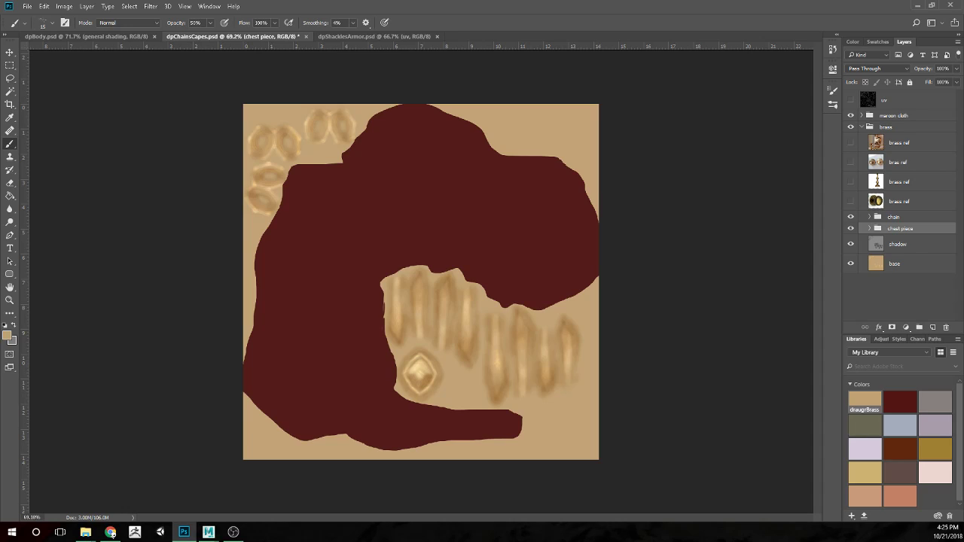
key("ctrl+s")
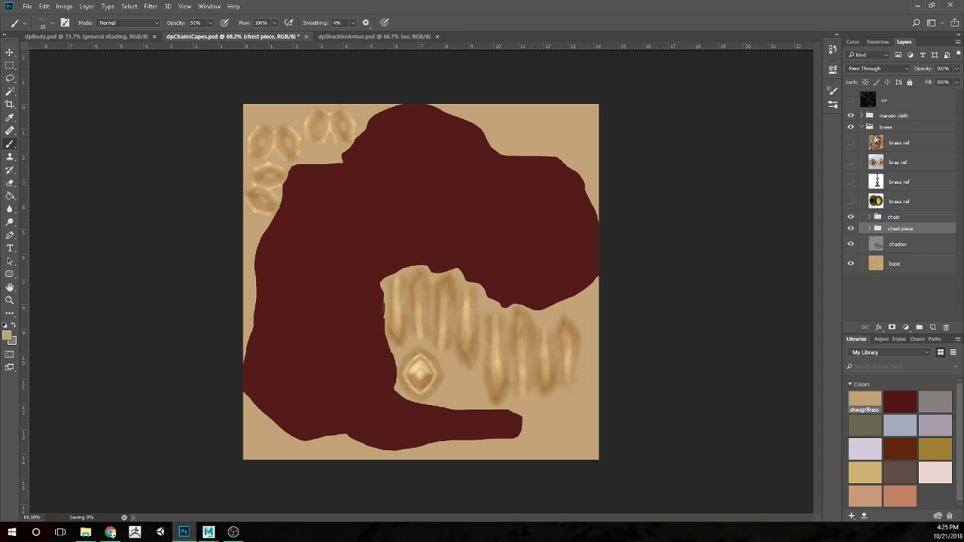
Switch to Maya and examine the updated cape and chest piece textures on the Dragon Priest model
key("alt+Tab")
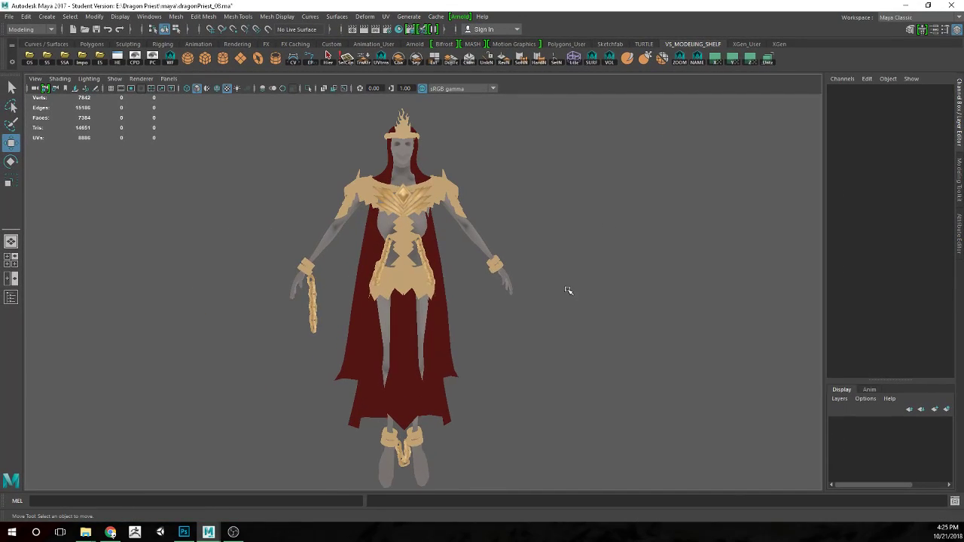
mouse_move(568, 291)
left_mouse_down()
mouse_move(588, 299)
mouse_move(577, 321)
mouse_move(514, 322)
mouse_move(555, 291)
mouse_move(570, 295)
left_mouse_up()
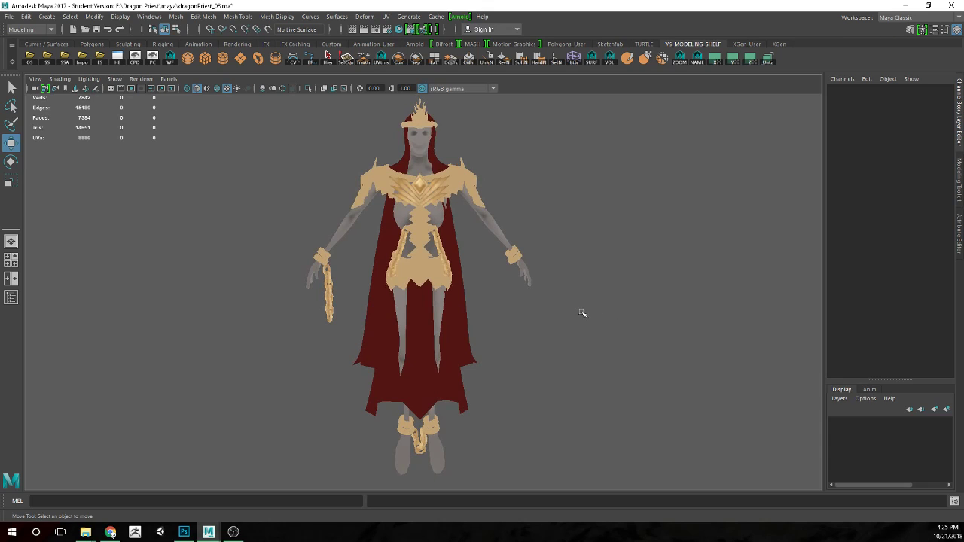
left_click_drag(603, 281, 581, 338)
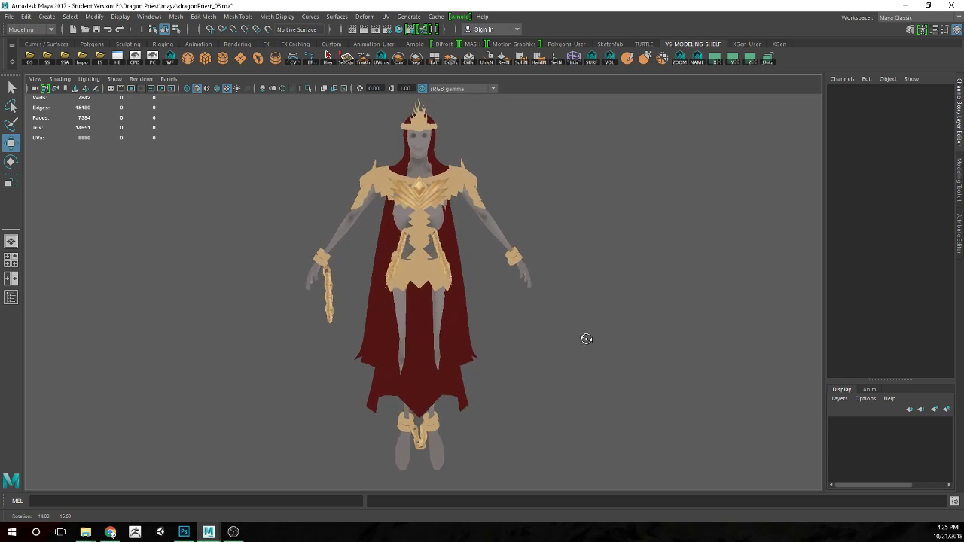
scroll(579, 208, "up", 6)
scroll(584, 392, "down", 5)
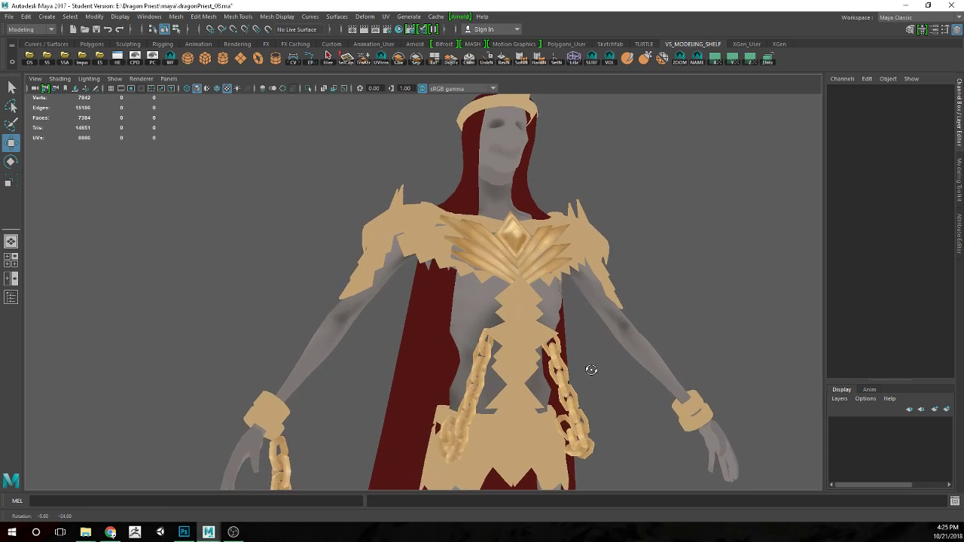
scroll(590, 369, "up", 1)
scroll(581, 367, "up", 5)
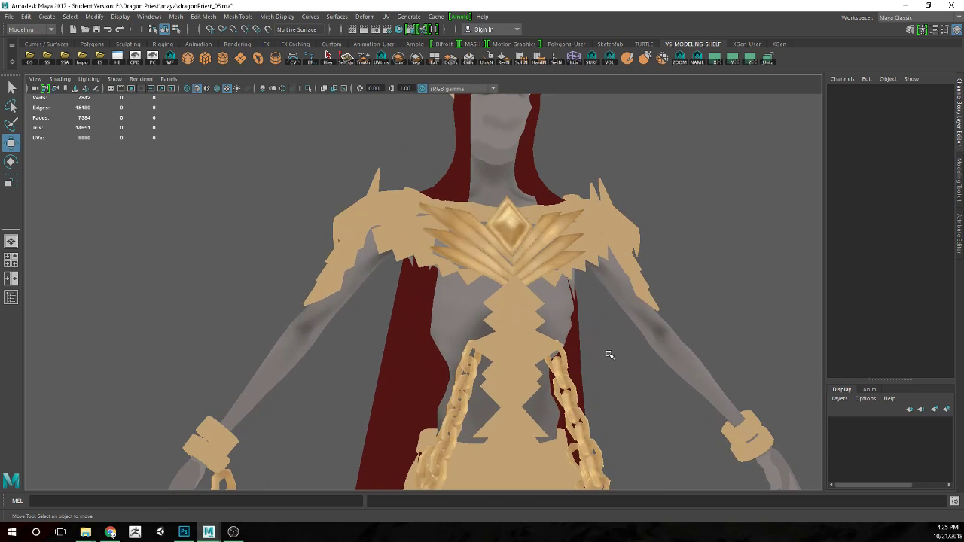
left_click_drag(609, 355, 542, 337)
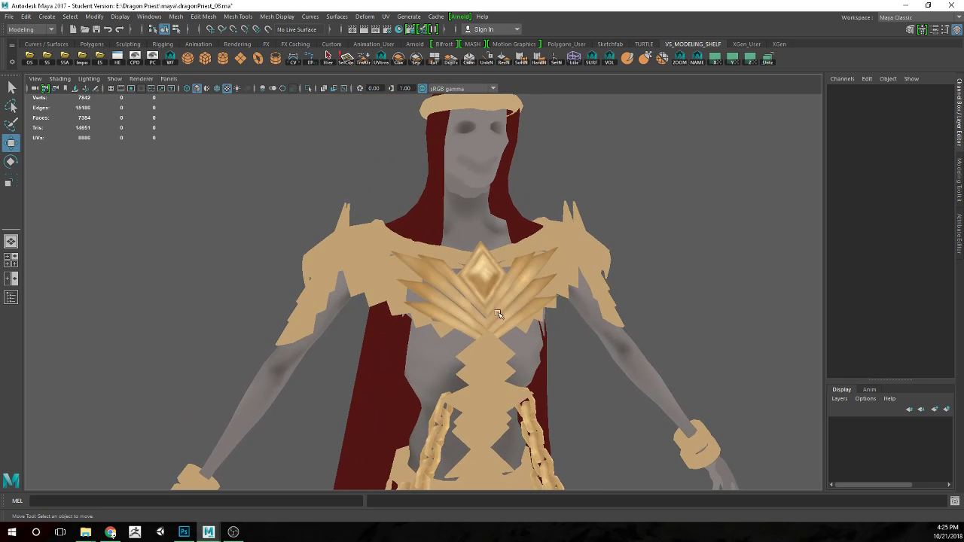
left_click(529, 323)
left_click(690, 217)
scroll(618, 323, "down", 5)
Examine the brass texture on the waist chains, skirt armor and wrist shackles from several angles
left_click_drag(618, 323, 566, 398)
scroll(574, 317, "up", 5)
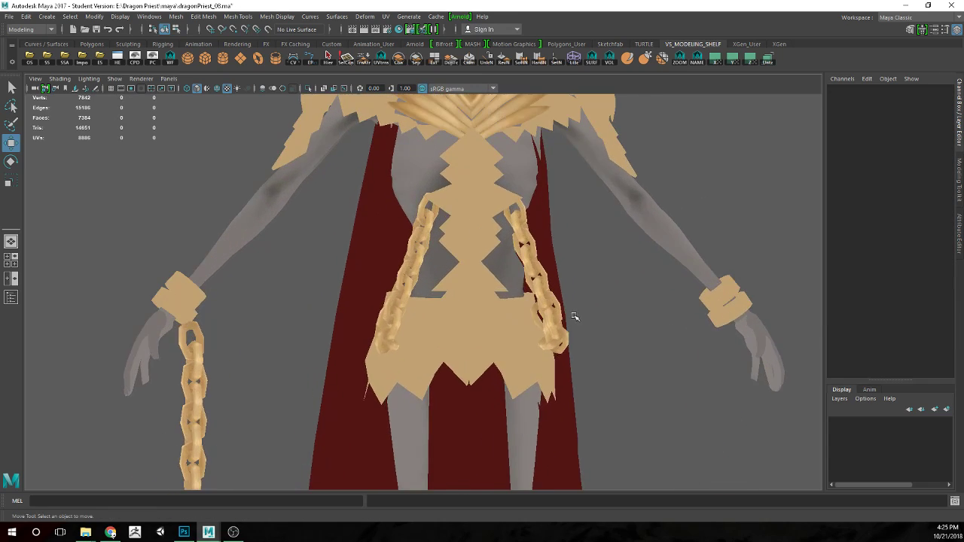
left_click_drag(581, 341, 629, 336)
scroll(630, 336, "up", 3)
left_click(507, 307)
scroll(657, 333, "down", 2)
left_click(673, 324)
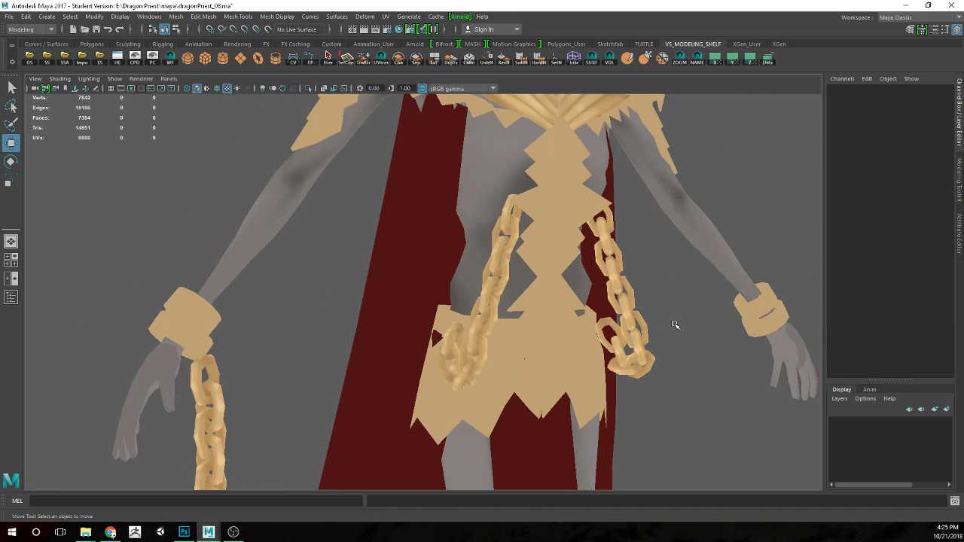
scroll(626, 336, "up", 6)
left_click_drag(634, 334, 575, 326)
left_click(545, 303)
left_click(609, 287)
scroll(592, 294, "down", 5)
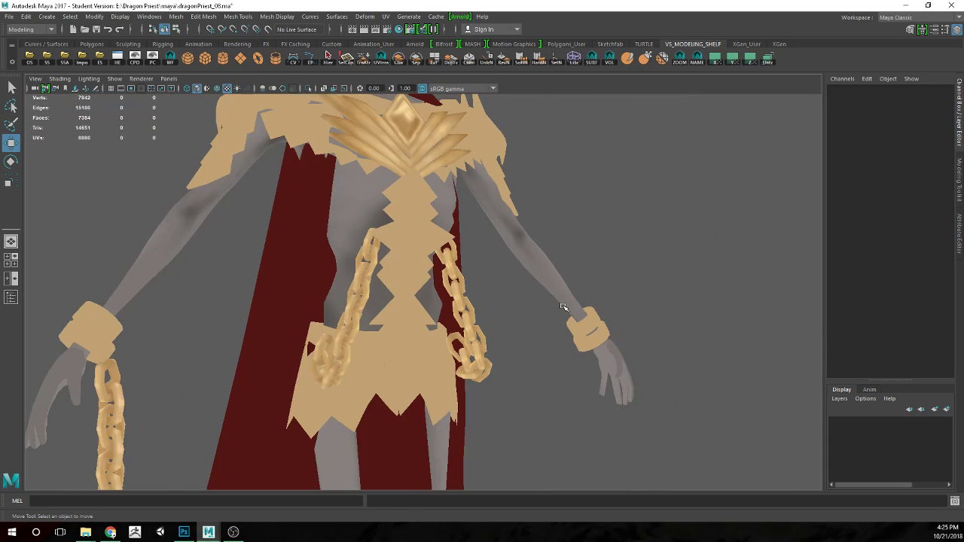
Review the whole textured character from the front and at an angle, including crown, hood and cape
scroll(595, 316, "down", 10)
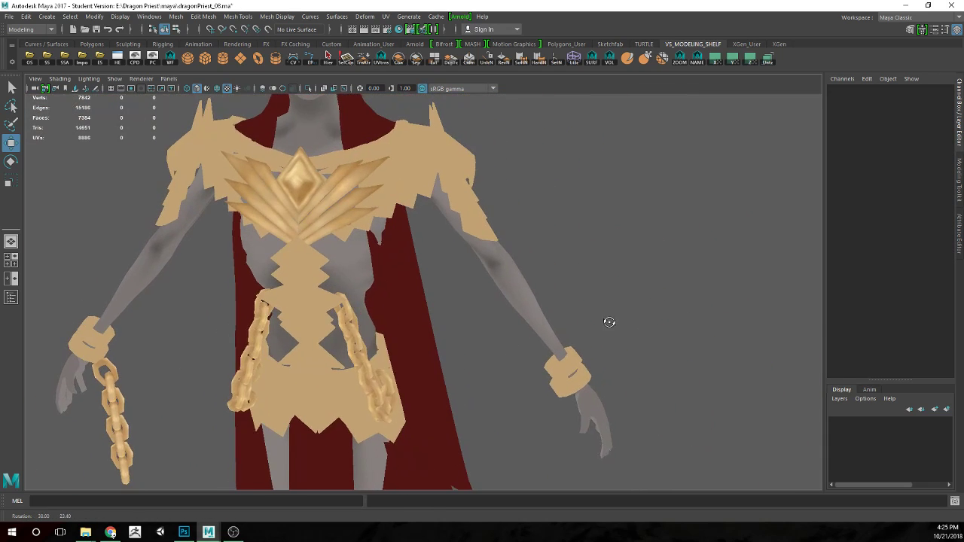
scroll(542, 319, "down", 3)
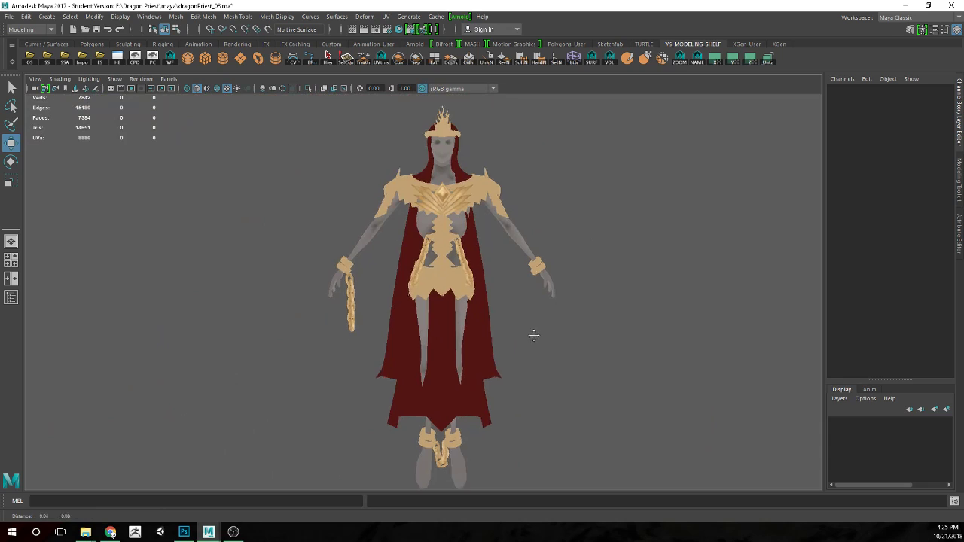
left_click_drag(534, 334, 564, 344)
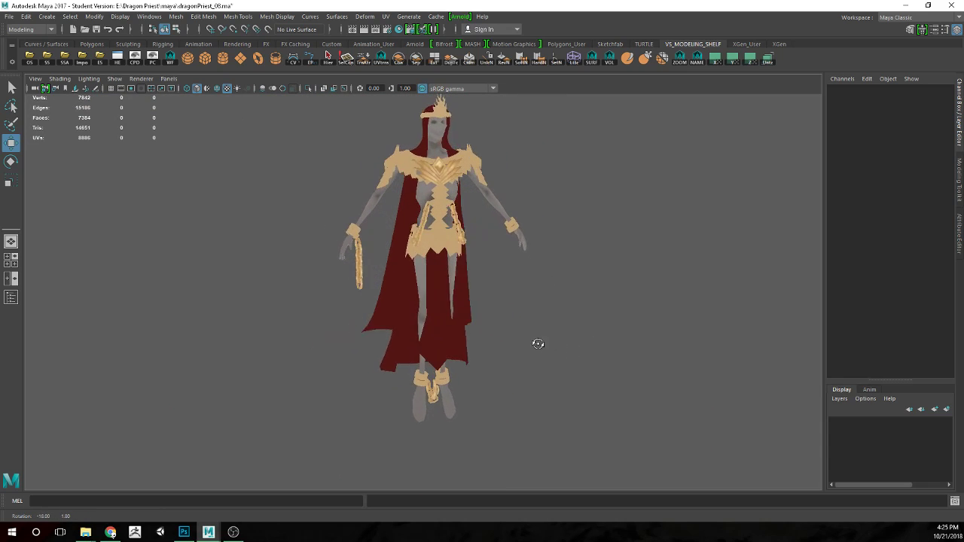
scroll(517, 316, "up", 6)
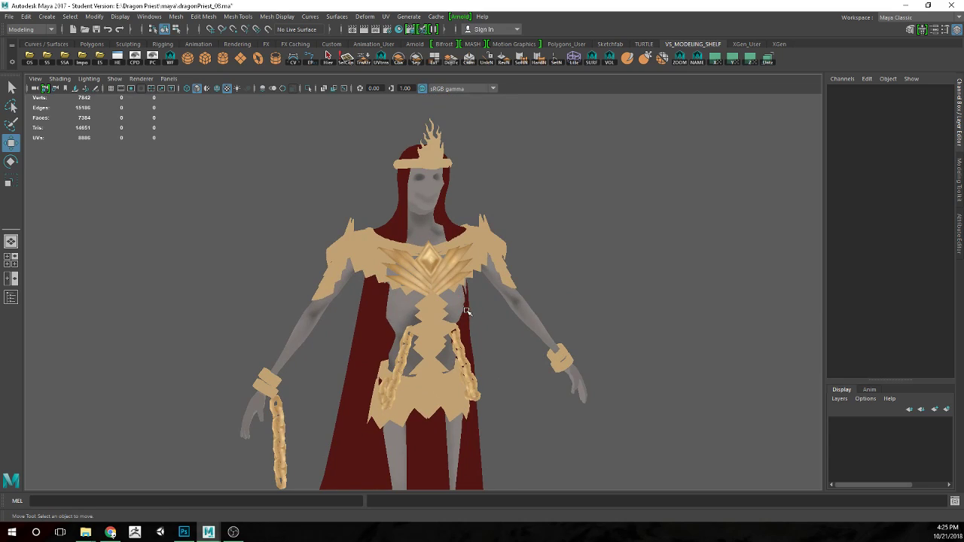
left_click(466, 311)
left_click(601, 279)
left_click(475, 310)
left_click(499, 325)
left_click_drag(501, 330, 577, 308)
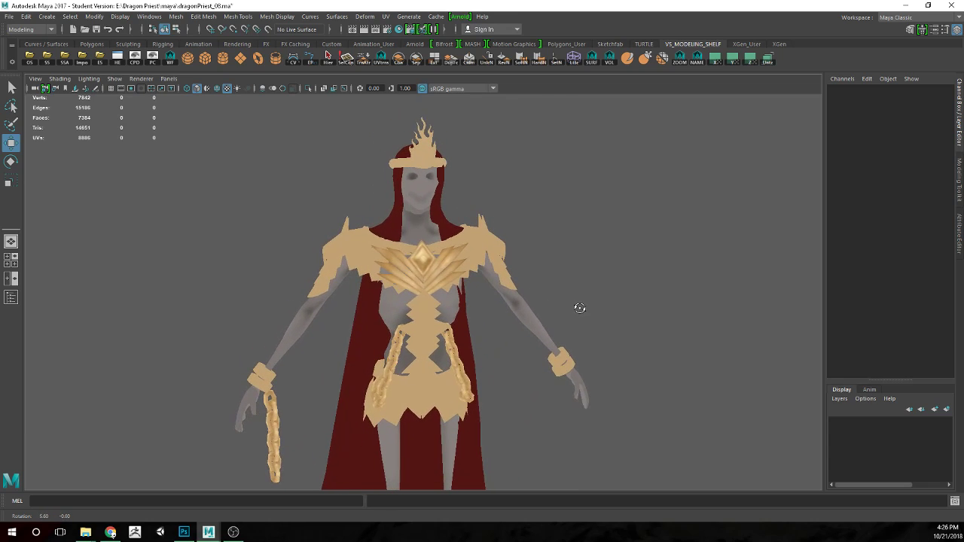
Inspect the diamond ornament and feather-like plates of the chest piece up close, and return to a wider view
left_click(421, 458)
scroll(442, 242, "up", 5)
left_click(467, 226)
scroll(467, 226, "up", 8)
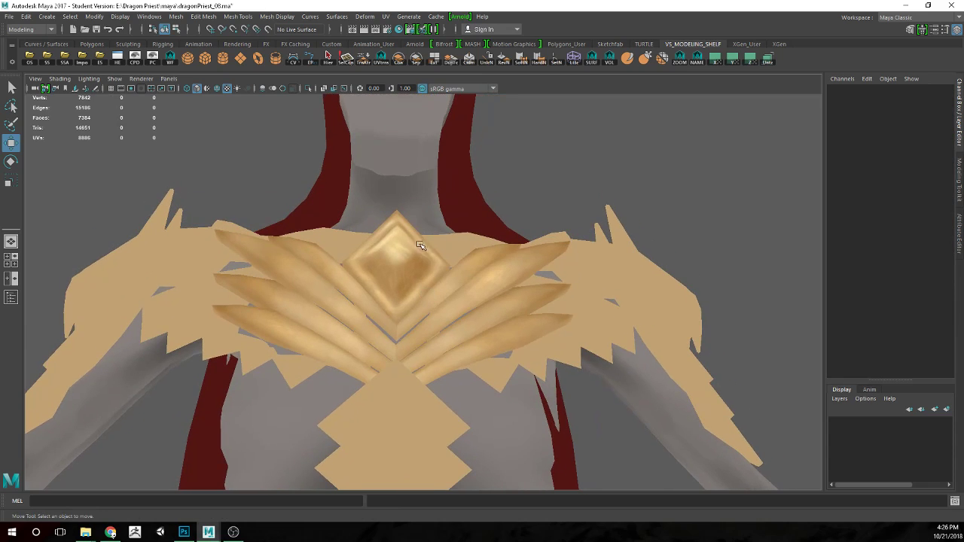
left_click(411, 172)
left_click(516, 174)
scroll(517, 173, "down", 10)
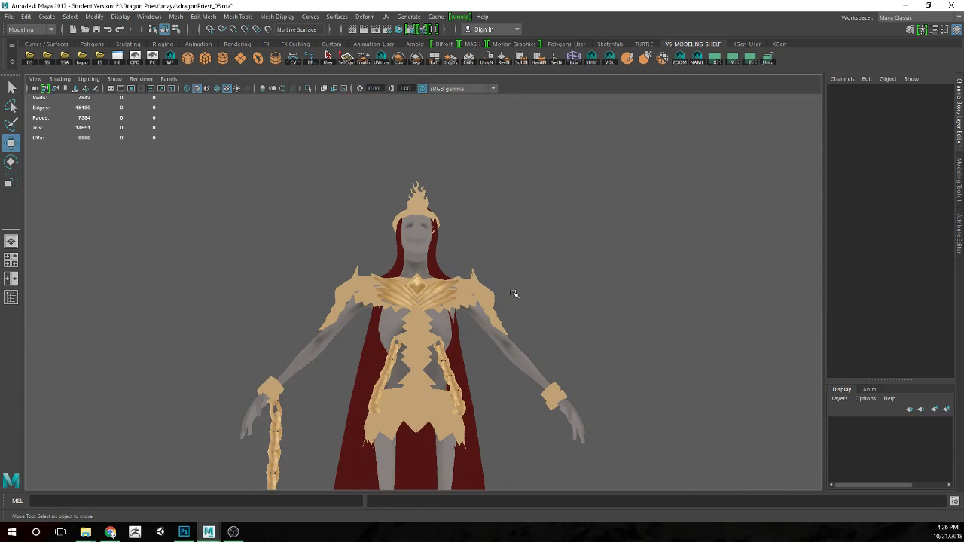
scroll(550, 263, "up", 4)
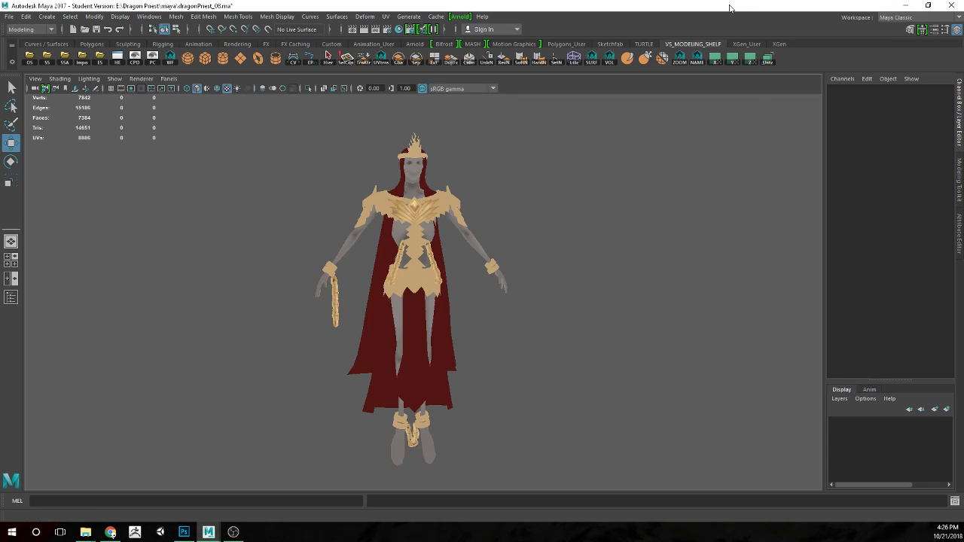
Switch back to Photoshop, select the shadow layer in the brass group and save dpChainsCapes.psd
left_click(905, 5)
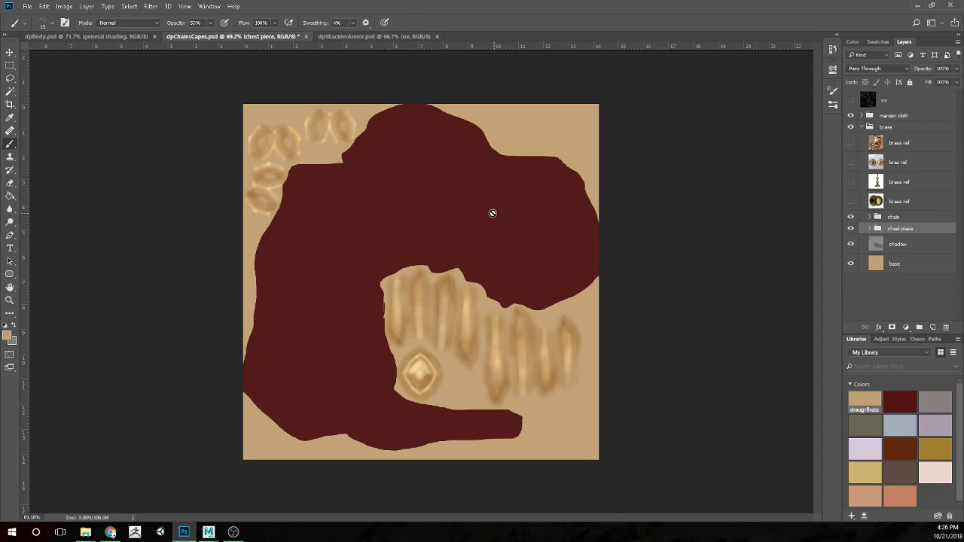
left_click(911, 246)
key("ctrl+s")
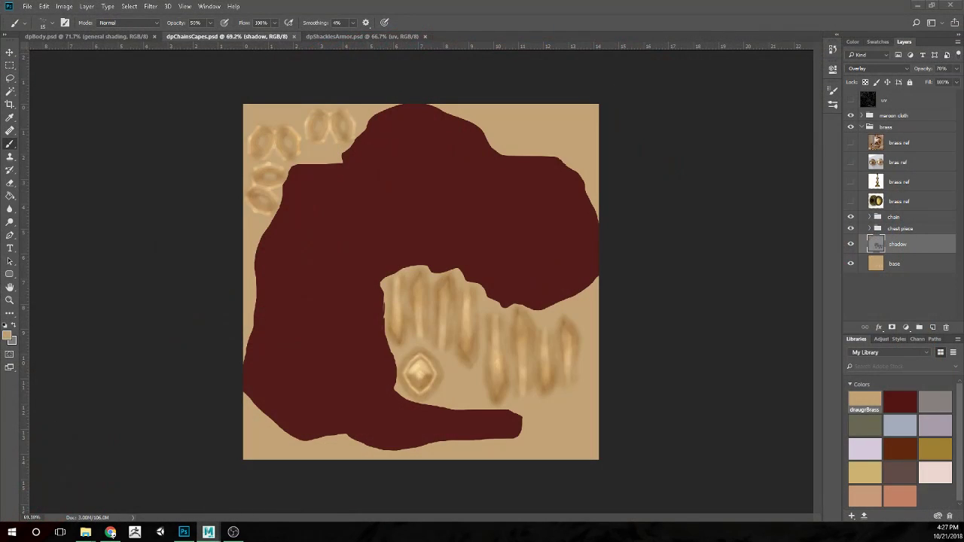
left_click(734, 269)
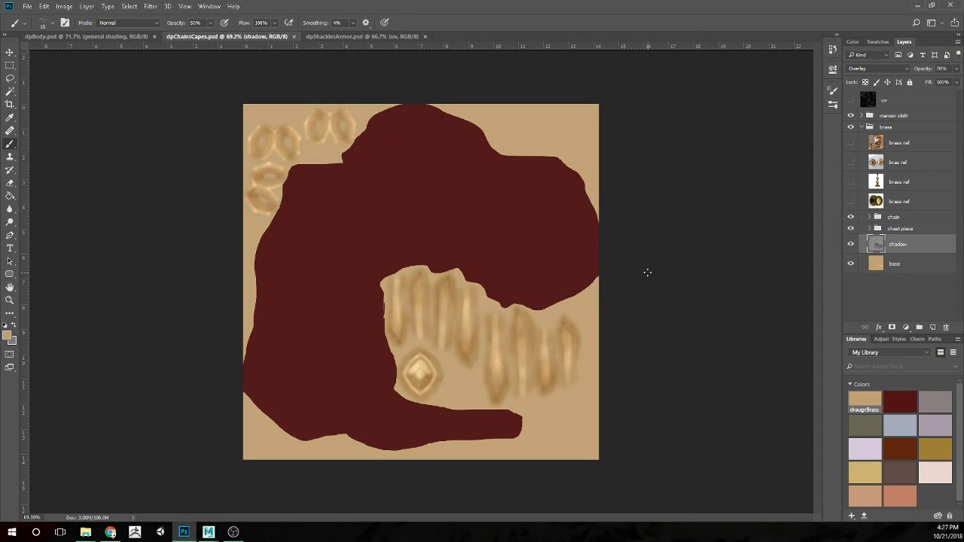
scroll(469, 174, "up", 1)
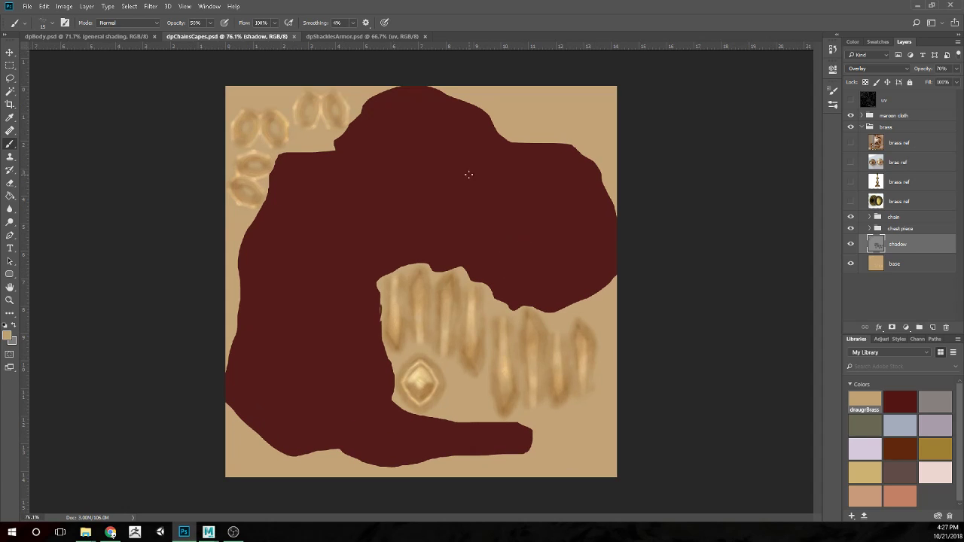
In dpShacklesArmor.psd, collapse and hide the maroon cloth group and expand the brass group
left_click(363, 36)
scroll(502, 319, "up", 3)
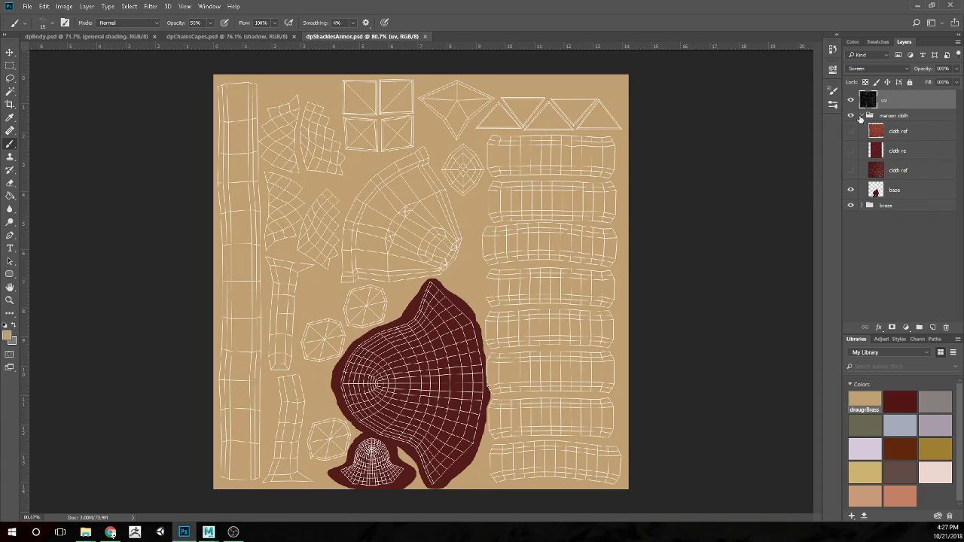
left_click(861, 117)
left_click(852, 116)
left_click(862, 127)
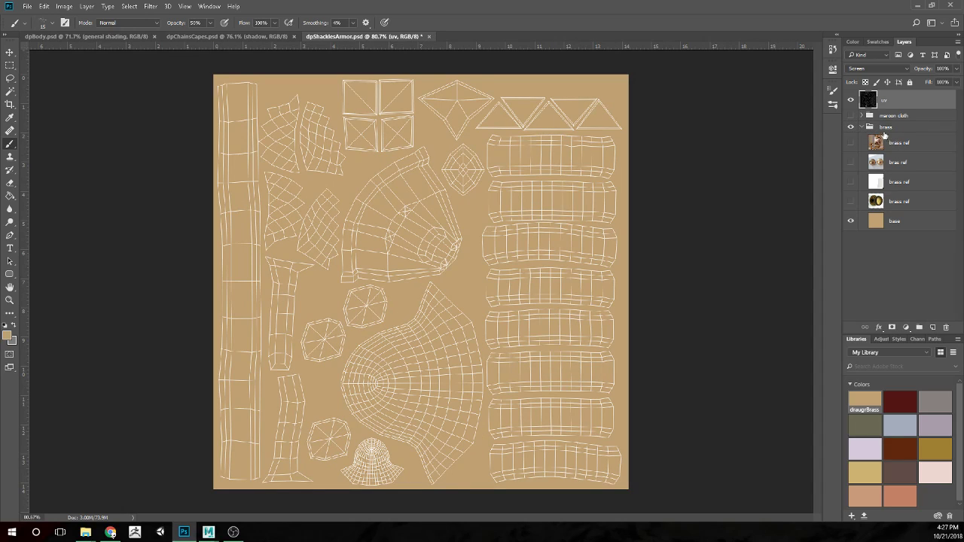
Add a new layer directly above the brass group's base layer and name it shadow
left_click(899, 220)
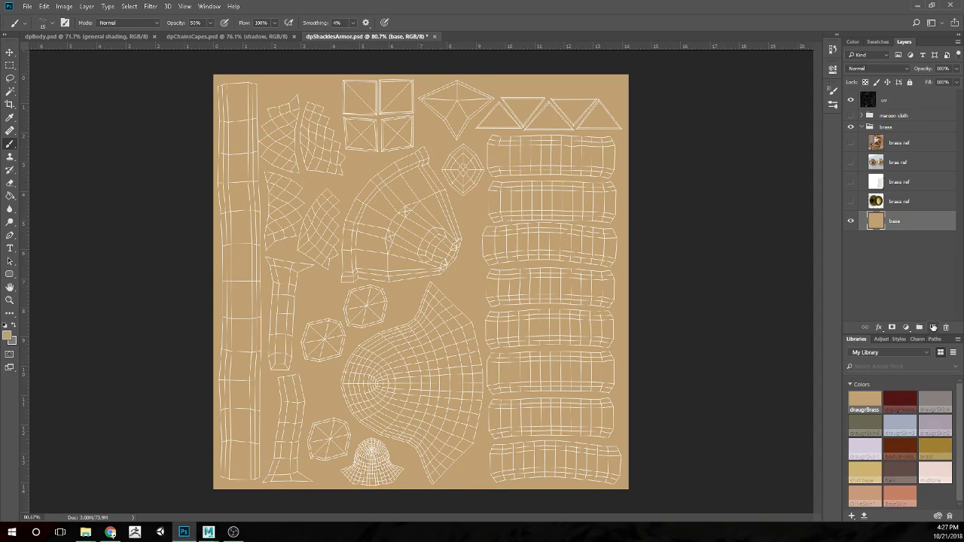
left_click(933, 327)
double_click(896, 221)
type("sh")
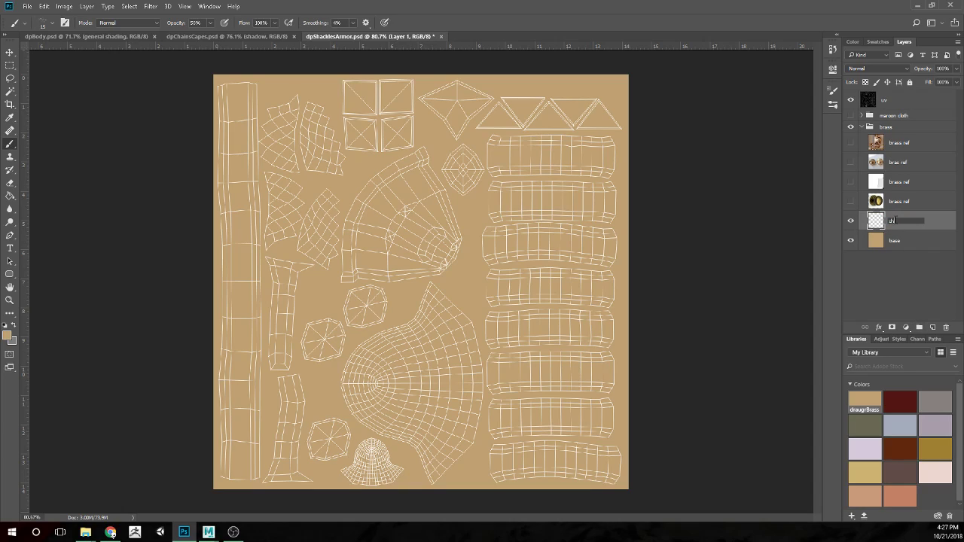
type("adow")
key("Return")
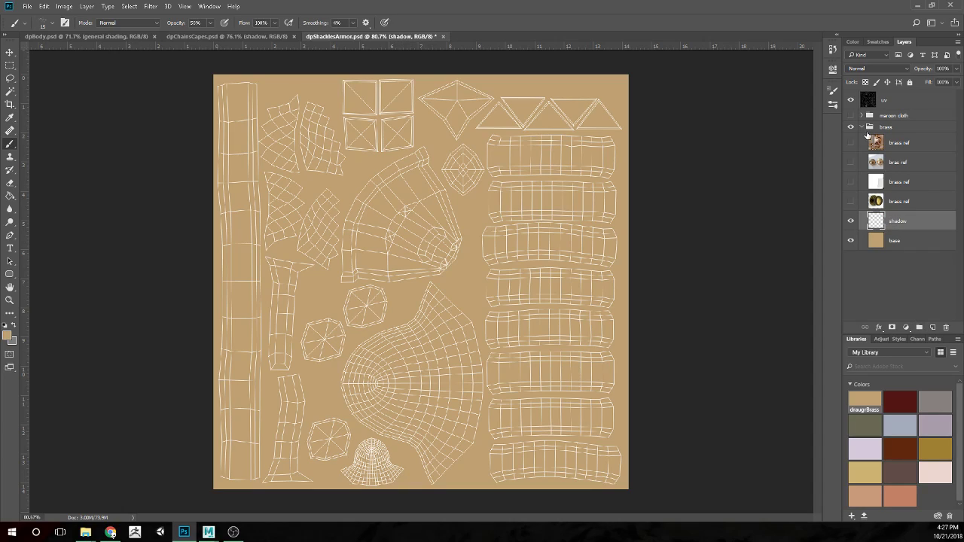
Set the shadow layer's blend mode to Overlay and fill the whole layer with grey
left_click(872, 68)
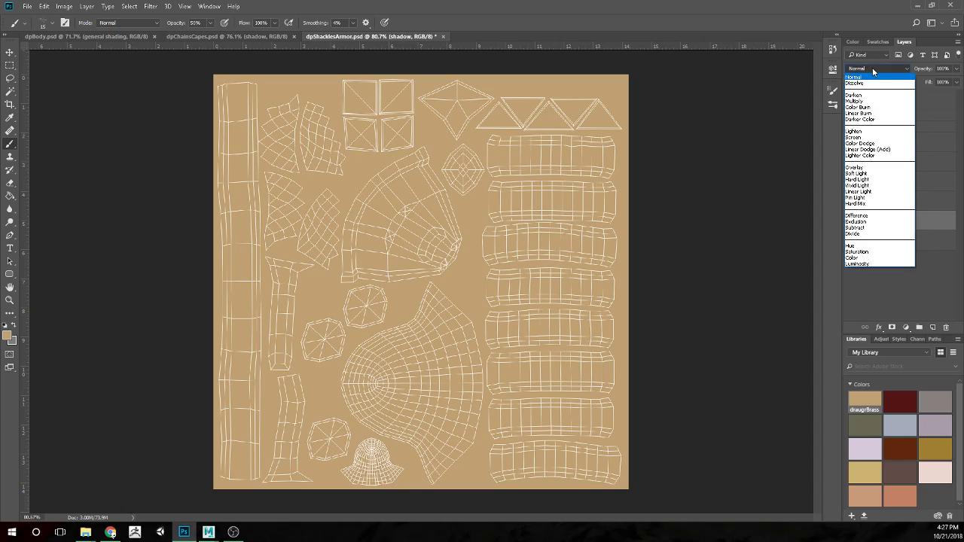
left_click(855, 167)
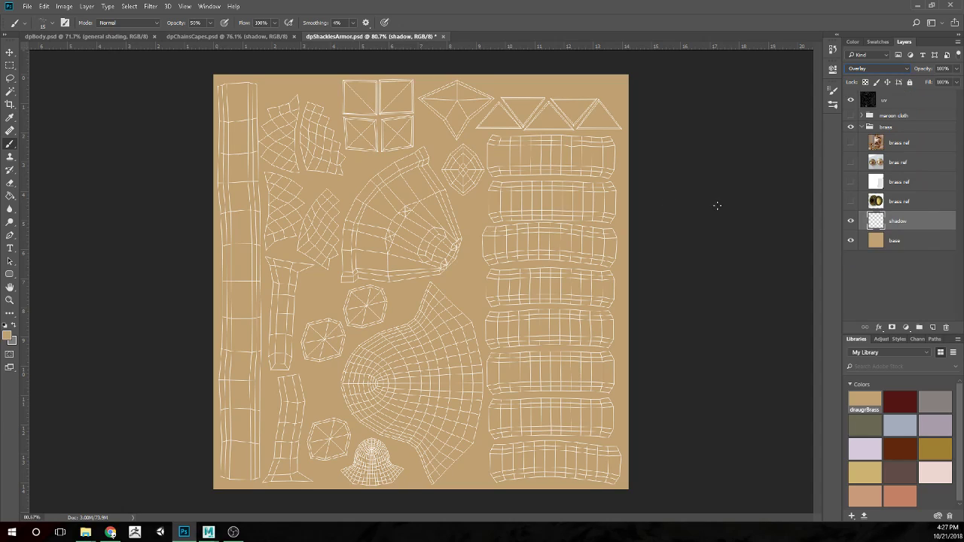
key("g")
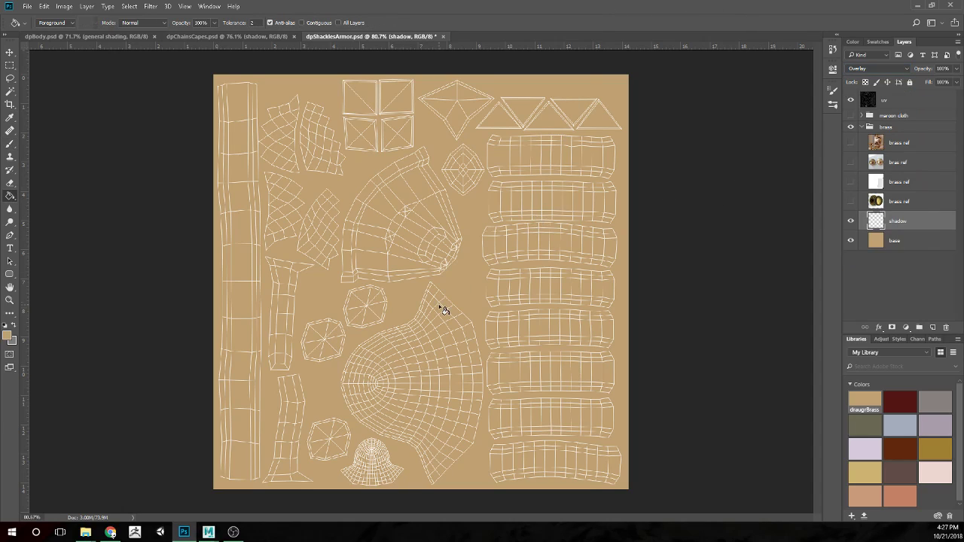
key("x")
left_click(520, 318)
key("b")
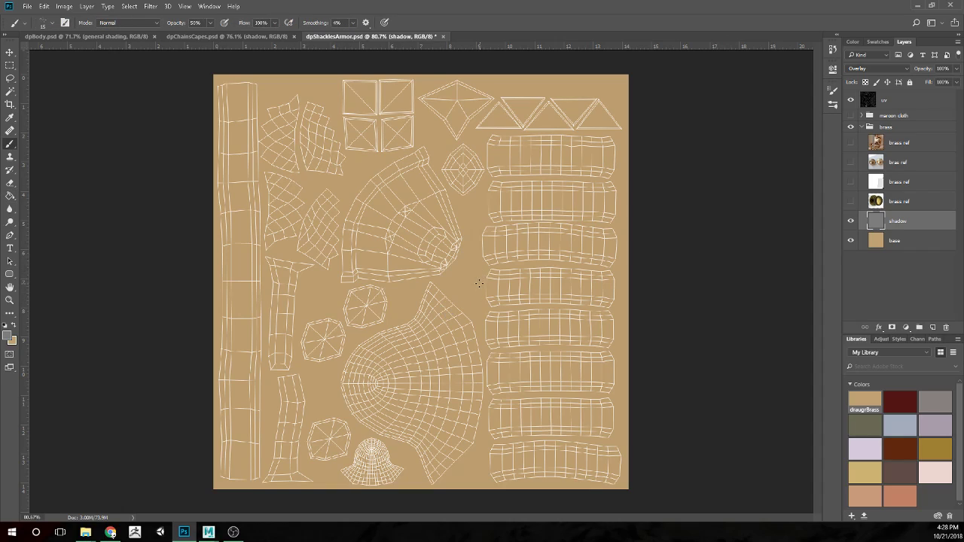
Burn soft shading along the inner edge of the curved rim on the large fan-shaped armor piece
key("o")
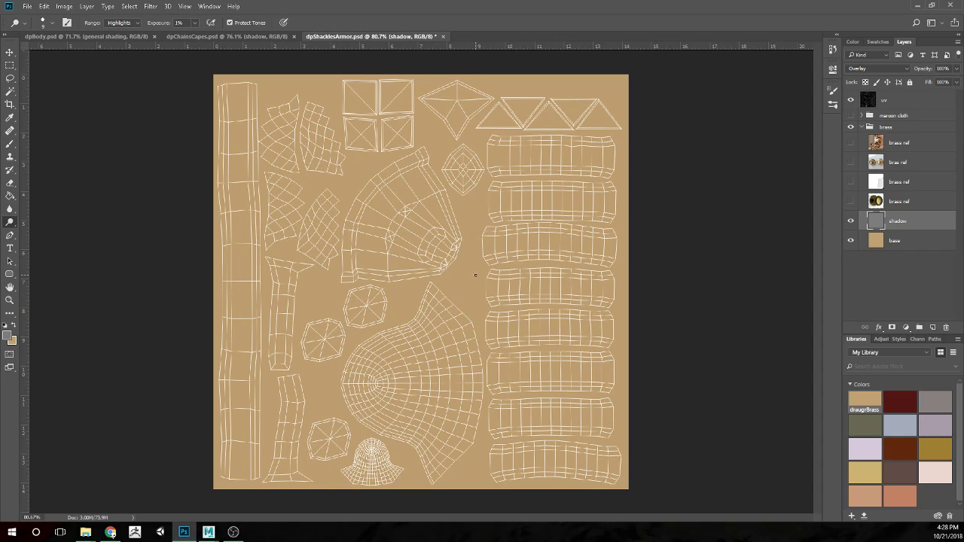
scroll(429, 278, "up", 2)
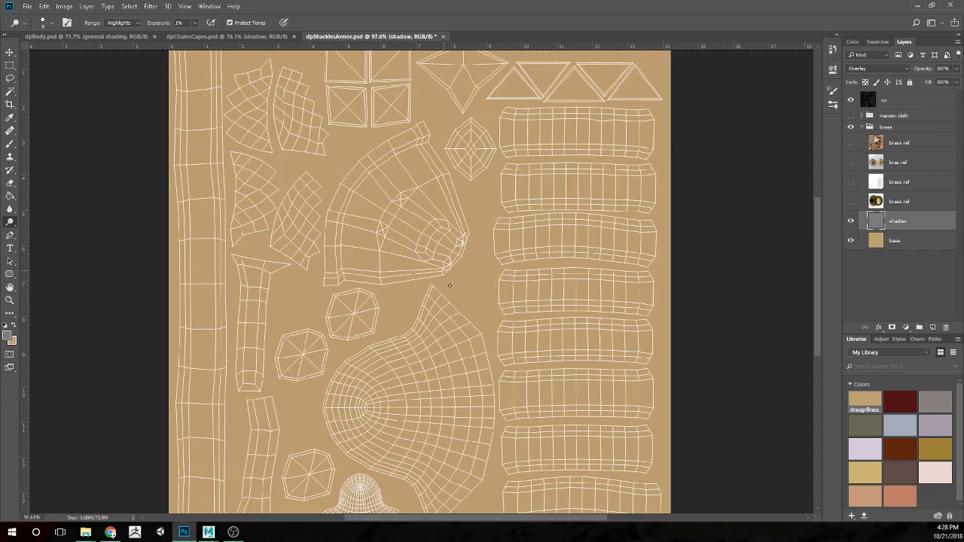
scroll(455, 295, "up", 2)
scroll(392, 226, "down", 2)
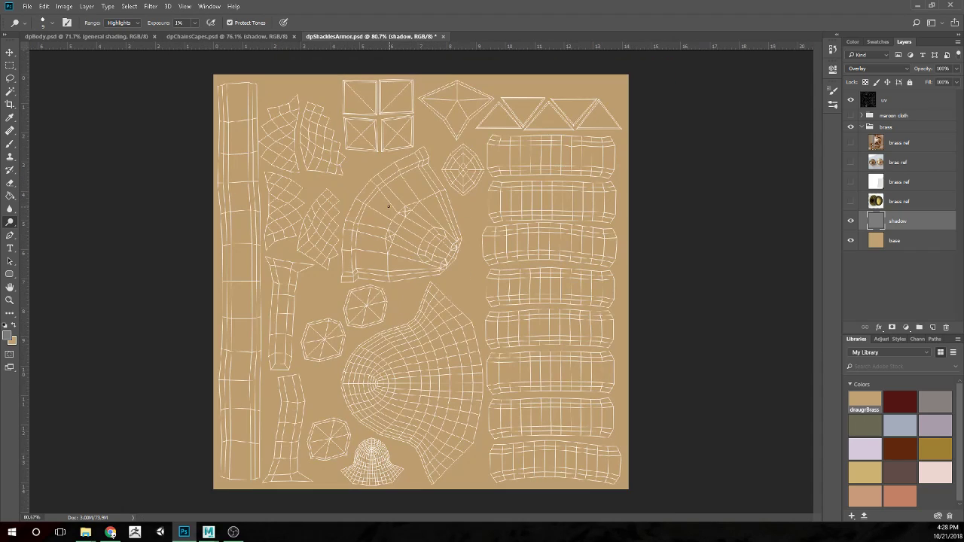
scroll(377, 210, "up", 1)
scroll(377, 210, "up", 1)
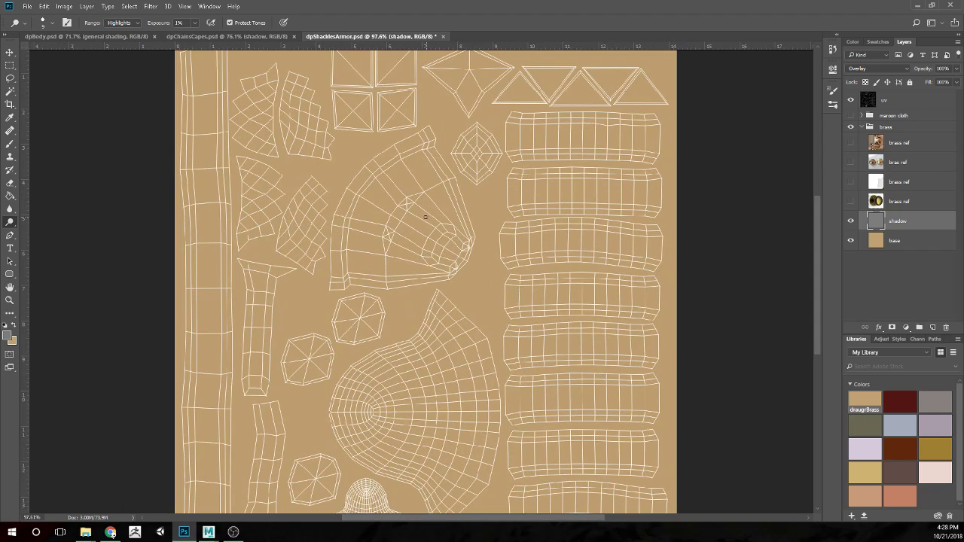
scroll(373, 224, "up", 8)
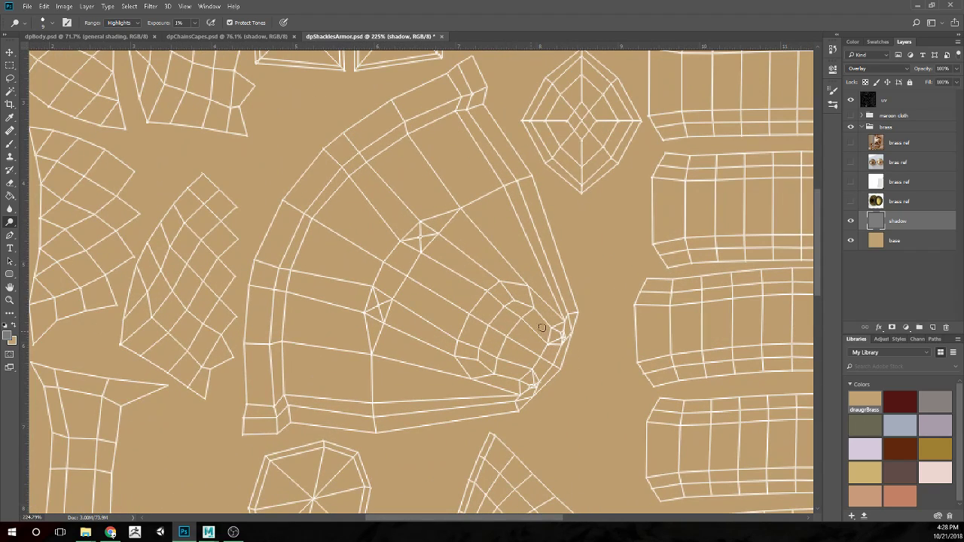
key("bracketright")
key("bracketright")
key("bracketleft")
key("bracketleft")
key("shift+o")
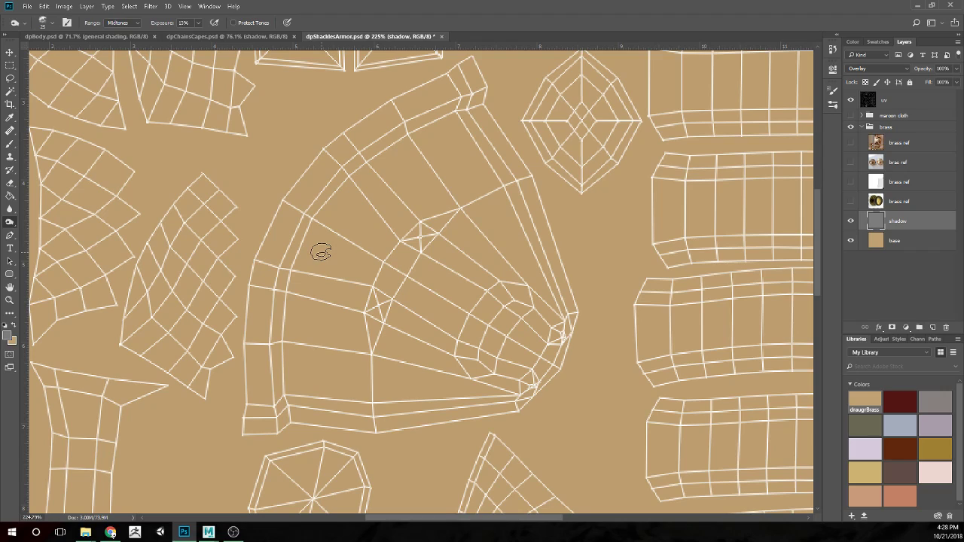
mouse_move(488, 103)
left_mouse_down()
mouse_move(395, 142)
mouse_move(441, 116)
mouse_move(354, 177)
mouse_move(450, 113)
mouse_move(354, 178)
mouse_move(427, 128)
mouse_move(330, 224)
mouse_move(386, 148)
mouse_move(327, 208)
mouse_move(345, 185)
left_mouse_up()
mouse_move(289, 422)
left_mouse_down()
mouse_move(283, 375)
mouse_move(290, 425)
mouse_move(280, 348)
mouse_move(285, 416)
mouse_move(285, 324)
mouse_move(281, 393)
mouse_move(322, 211)
mouse_move(287, 369)
mouse_move(283, 295)
mouse_move(283, 401)
mouse_move(293, 278)
mouse_move(278, 354)
mouse_move(295, 248)
mouse_move(283, 348)
mouse_move(284, 319)
left_mouse_up()
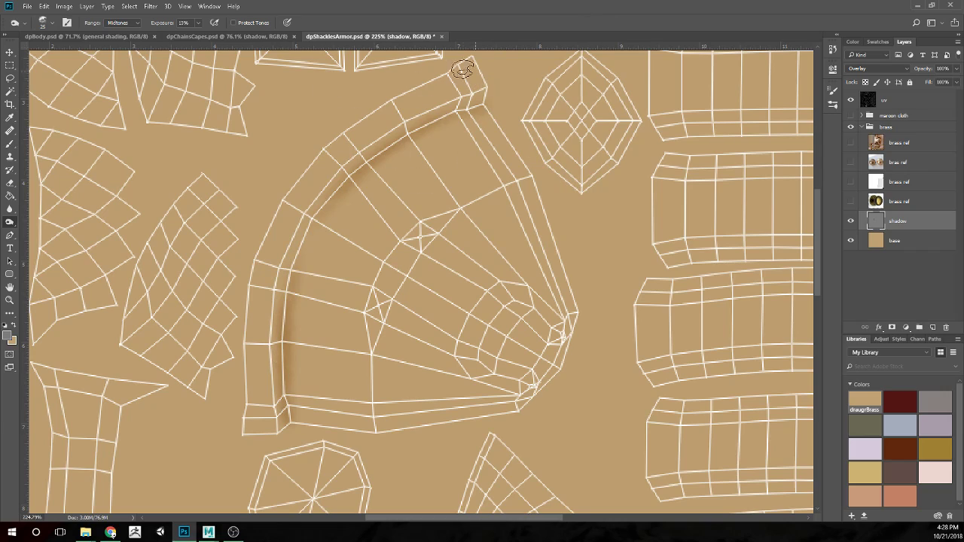
Burn shading along the outer edge of the curved rim and darken the narrow tip of the fan-shaped piece
mouse_move(464, 64)
left_mouse_down()
mouse_move(407, 93)
mouse_move(482, 57)
mouse_move(343, 136)
mouse_move(421, 87)
mouse_move(386, 101)
mouse_move(334, 152)
mouse_move(363, 116)
mouse_move(297, 172)
mouse_move(307, 172)
mouse_move(347, 124)
mouse_move(280, 211)
mouse_move(347, 129)
mouse_move(385, 101)
mouse_move(351, 125)
left_mouse_up()
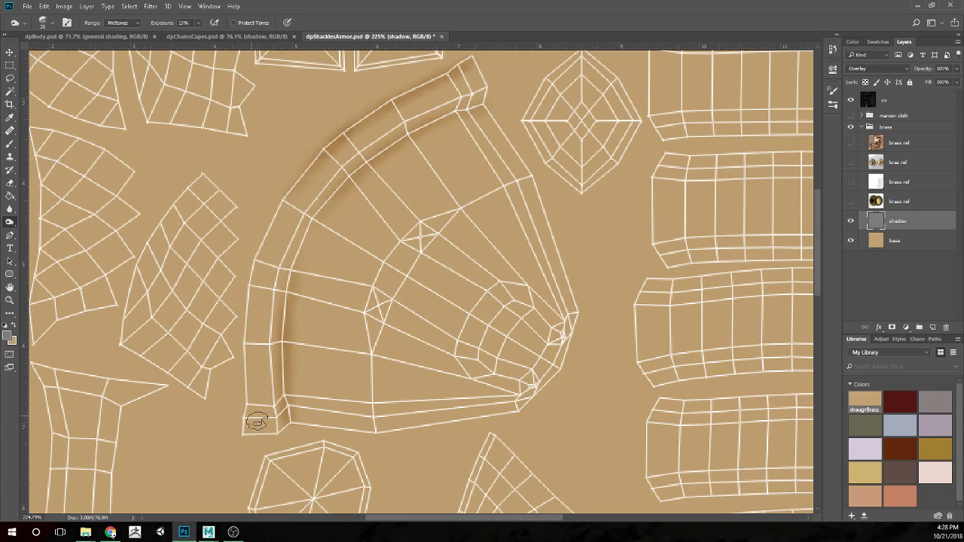
mouse_move(242, 439)
left_mouse_down()
mouse_move(236, 323)
mouse_move(249, 310)
left_mouse_up()
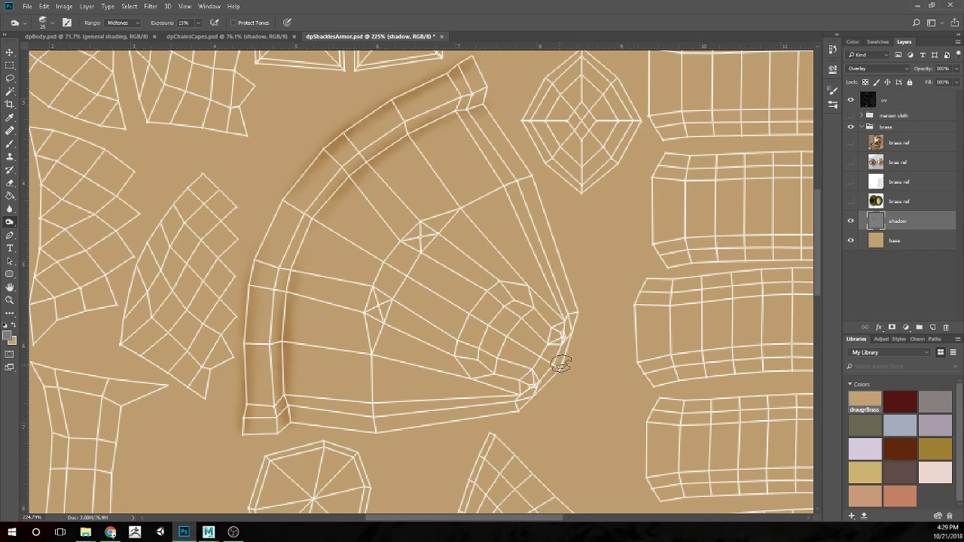
mouse_move(522, 387)
left_mouse_down()
mouse_move(571, 338)
mouse_move(543, 360)
mouse_move(538, 395)
mouse_move(559, 345)
mouse_move(519, 363)
left_mouse_up()
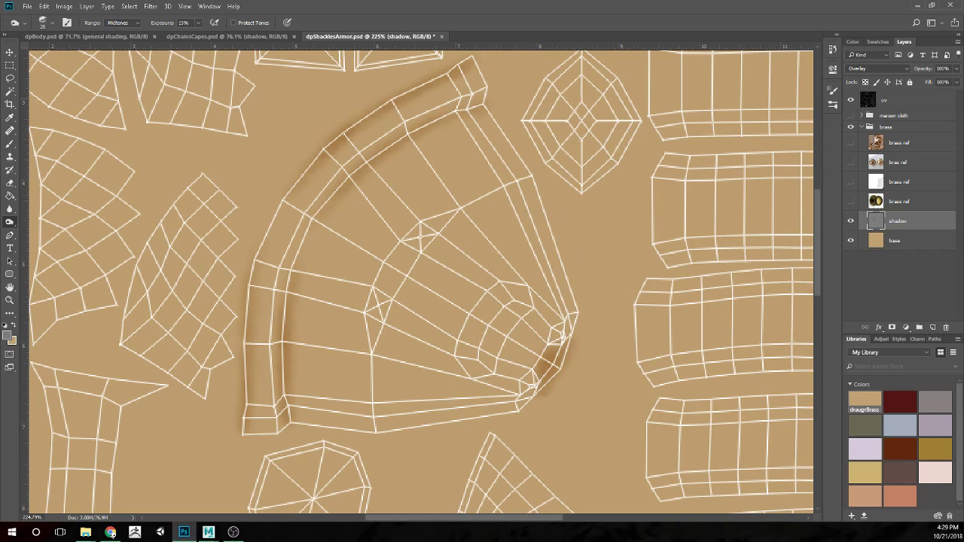
Shrink the Burn tool's brush and lower its exposure to 9%
left_click(209, 532)
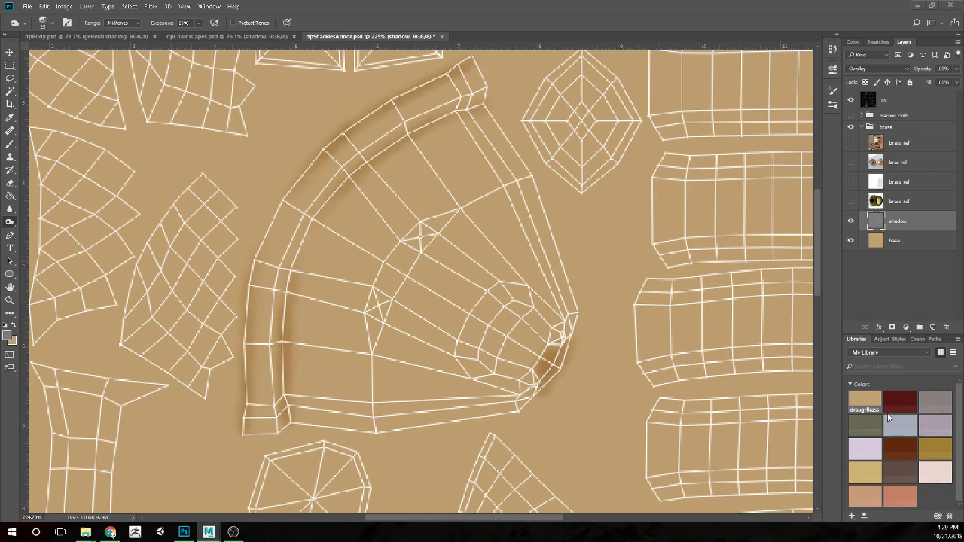
scroll(561, 386, "up", 4)
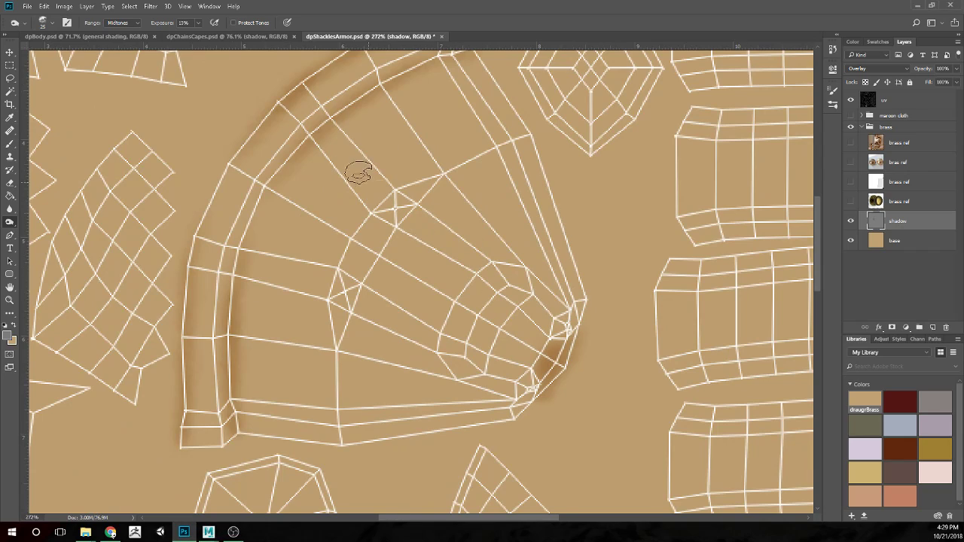
key("bracketleft")
key("bracketleft")
key("bracketleft")
key("bracketleft")
left_click(199, 23)
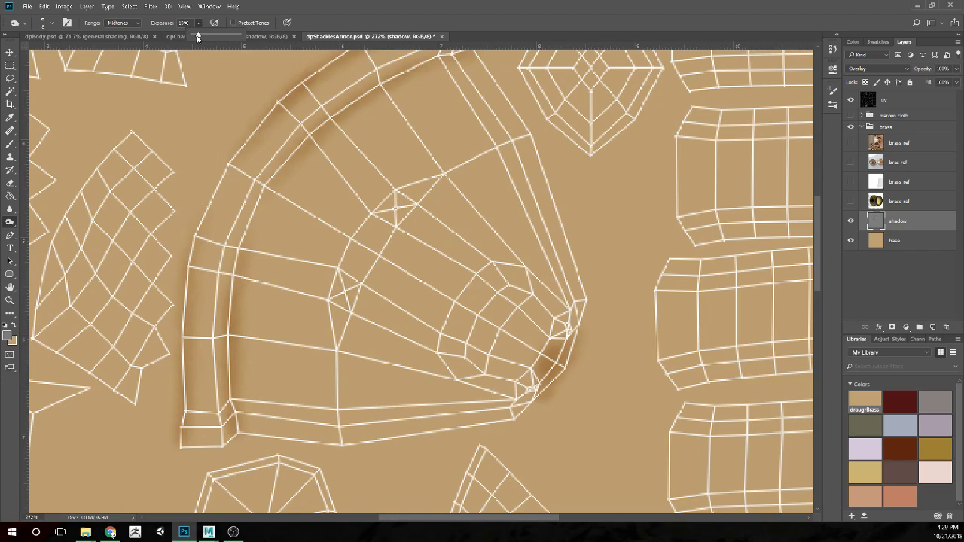
left_click(331, 18)
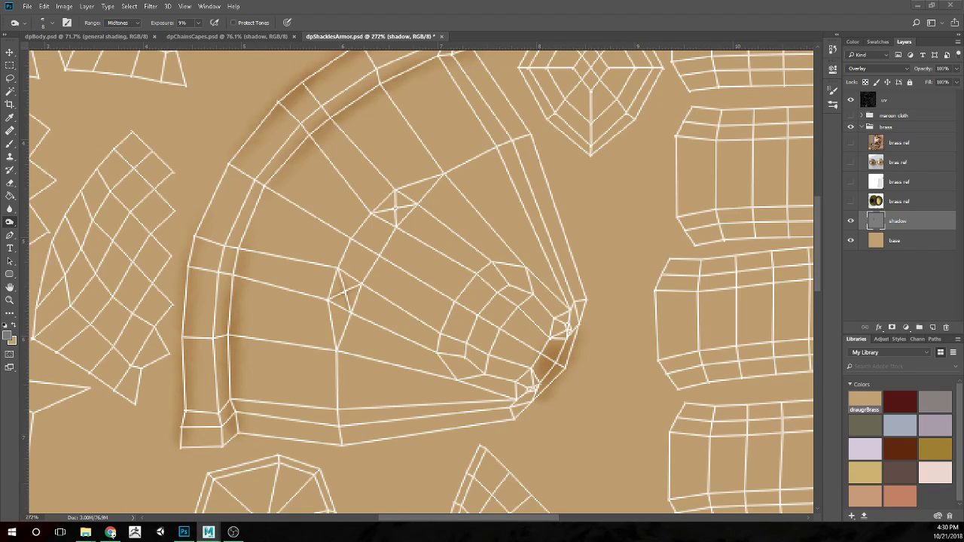
Burn thin shadows along the inner borders of the fan-shaped piece's two straight edges
left_click(456, 372)
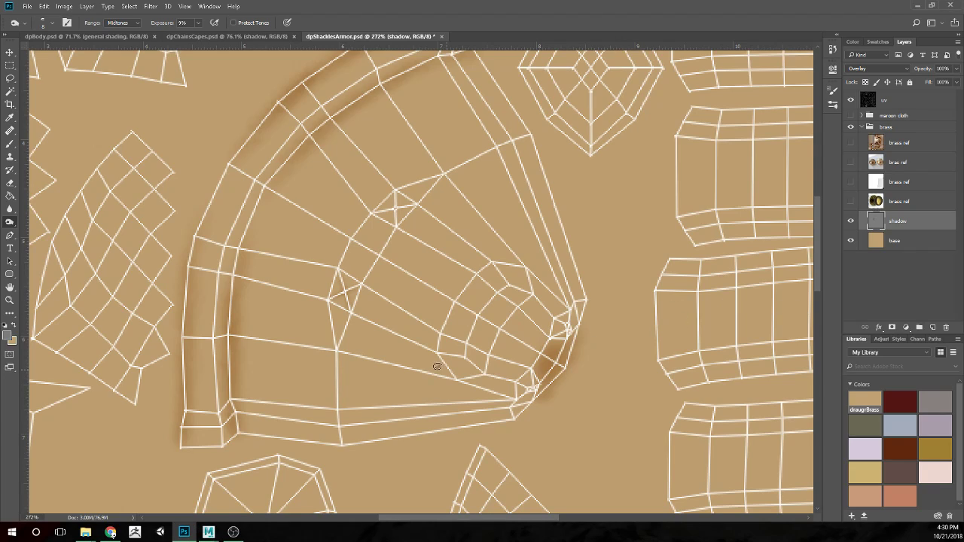
scroll(820, 239, "up", 2)
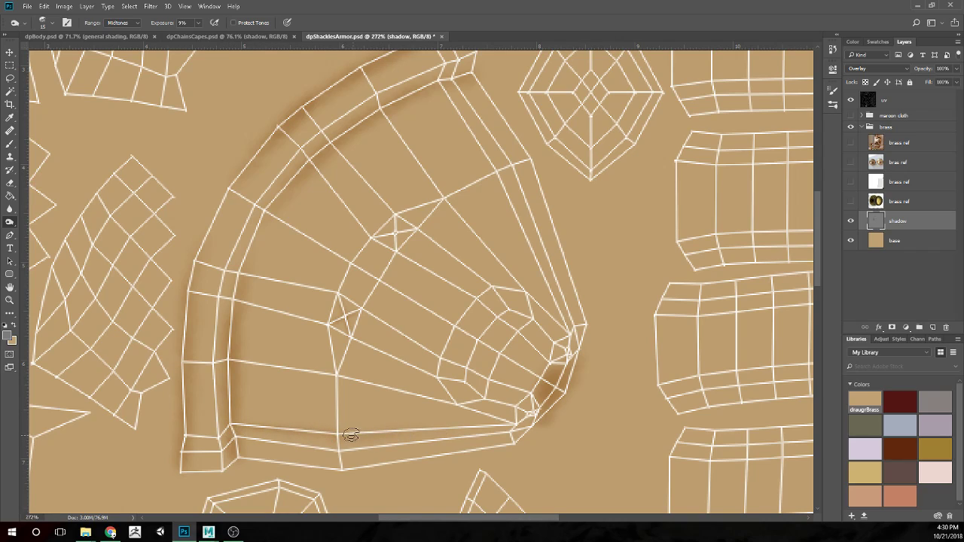
mouse_move(329, 435)
left_mouse_down()
mouse_move(282, 430)
mouse_move(510, 417)
left_mouse_up()
mouse_move(486, 124)
left_mouse_down()
mouse_move(528, 194)
mouse_move(489, 130)
mouse_move(513, 159)
mouse_move(554, 257)
mouse_move(516, 172)
mouse_move(457, 97)
mouse_move(500, 146)
mouse_move(553, 228)
left_mouse_up()
scroll(467, 265, "down", 5)
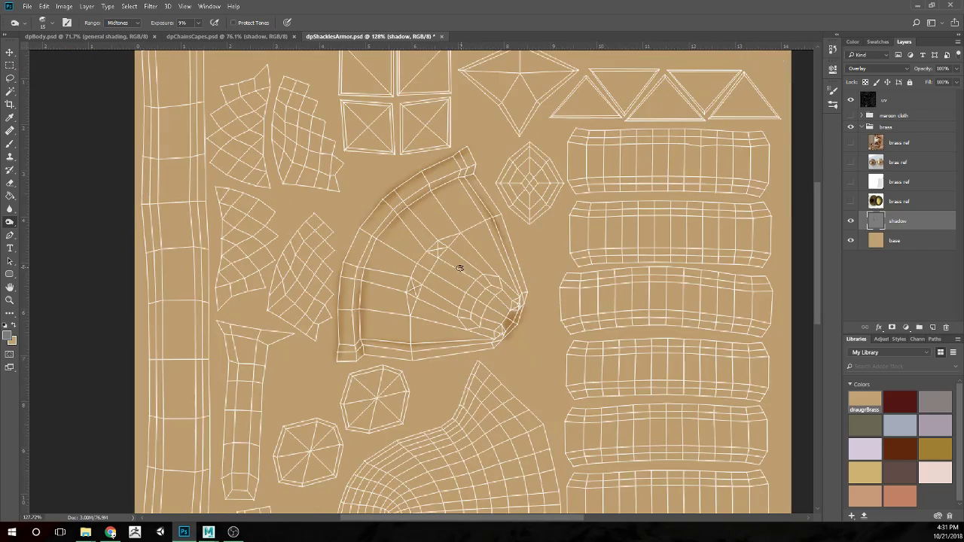
Lower the uv layer's opacity to 21% and make the shadow layer active again
scroll(456, 279, "up", 5)
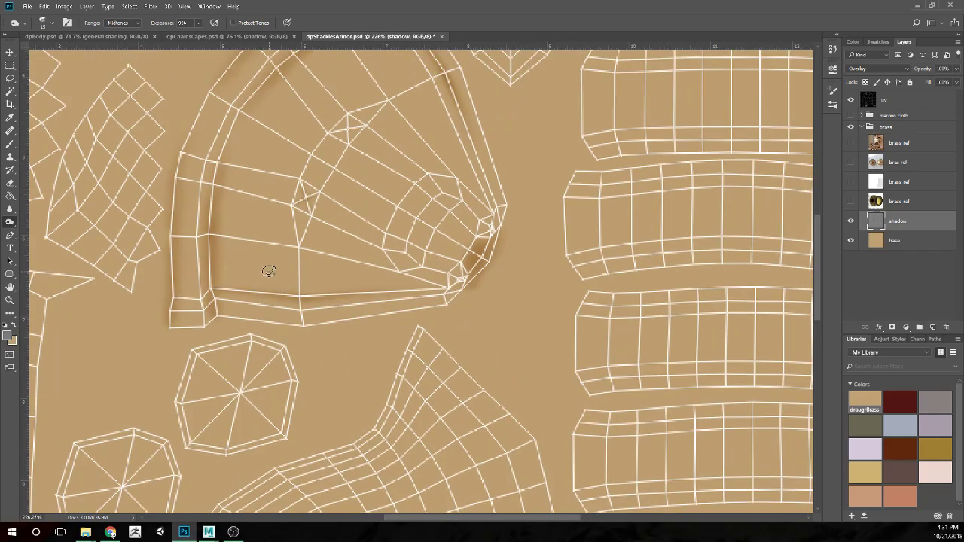
scroll(255, 269, "up", 1)
left_click(918, 101)
left_click(956, 69)
left_click_drag(914, 80, 920, 80)
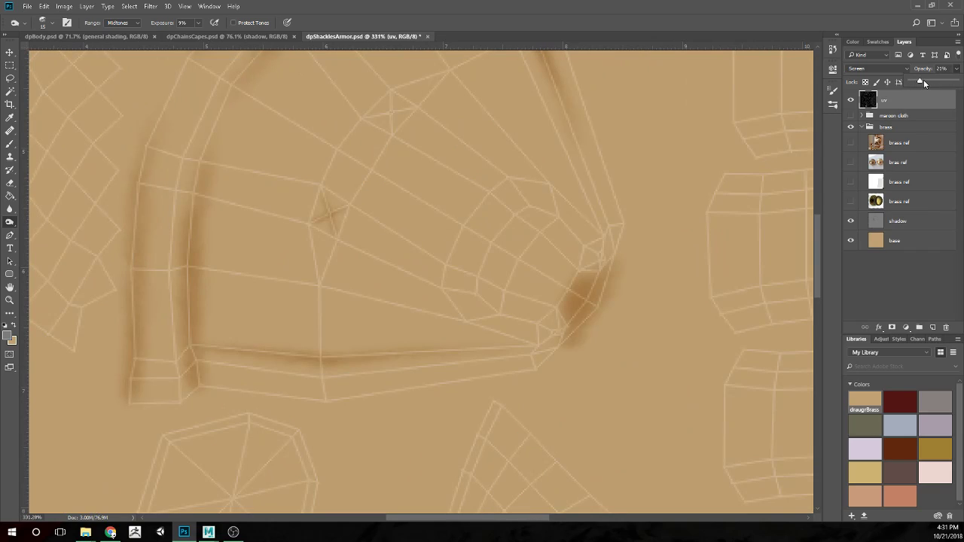
left_click(916, 221)
With a smaller brush, burn the creases of the two small star-shaped details in the middle of the fan-shaped piece
scroll(430, 236, "up", 3)
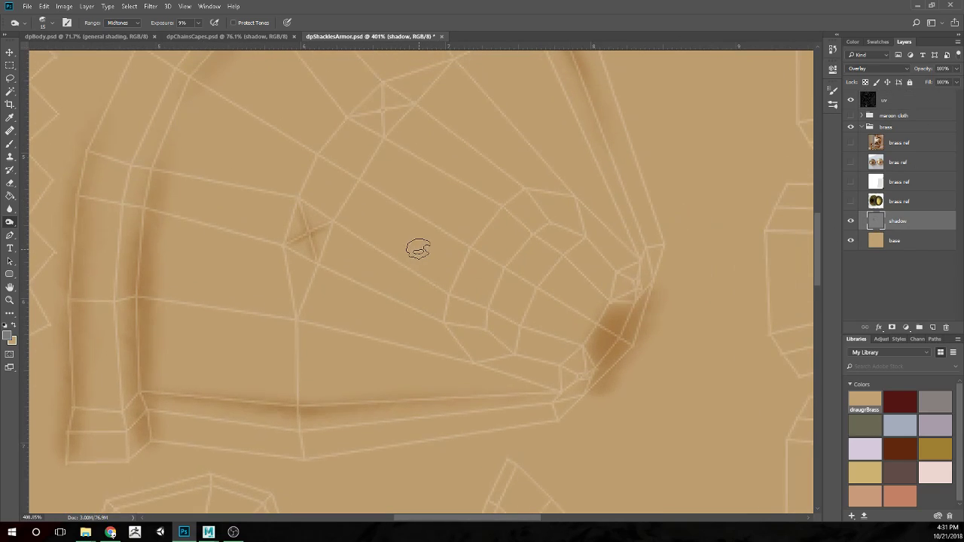
key("bracketleft")
key("bracketleft")
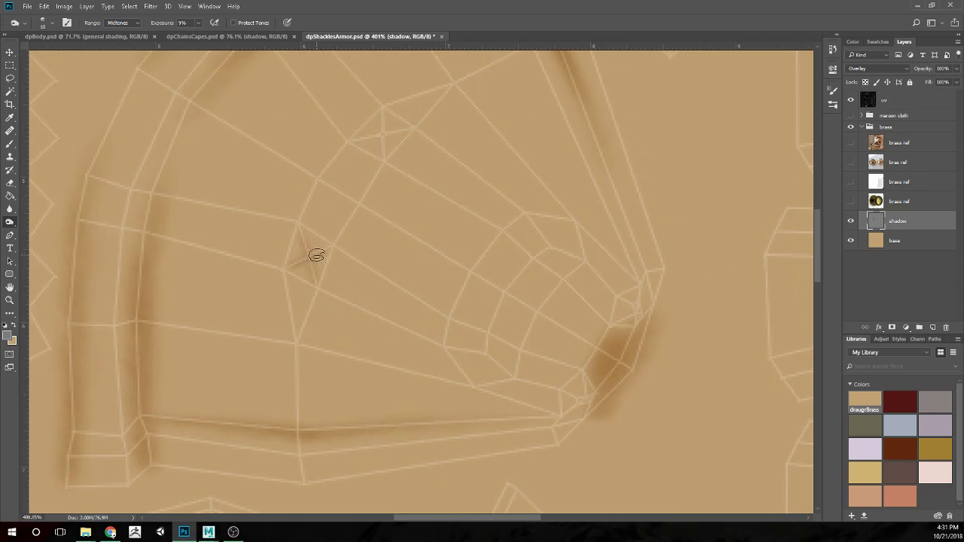
key("bracketleft")
mouse_move(309, 257)
left_mouse_down()
mouse_move(317, 249)
mouse_move(299, 259)
mouse_move(327, 247)
left_mouse_up()
mouse_move(384, 126)
left_mouse_down()
mouse_move(385, 154)
mouse_move(384, 116)
mouse_move(380, 131)
mouse_move(403, 129)
mouse_move(369, 136)
mouse_move(405, 131)
mouse_move(362, 138)
mouse_move(412, 131)
mouse_move(359, 141)
mouse_move(383, 128)
mouse_move(385, 149)
mouse_move(362, 138)
mouse_move(382, 121)
left_mouse_up()
scroll(399, 163, "down", 1)
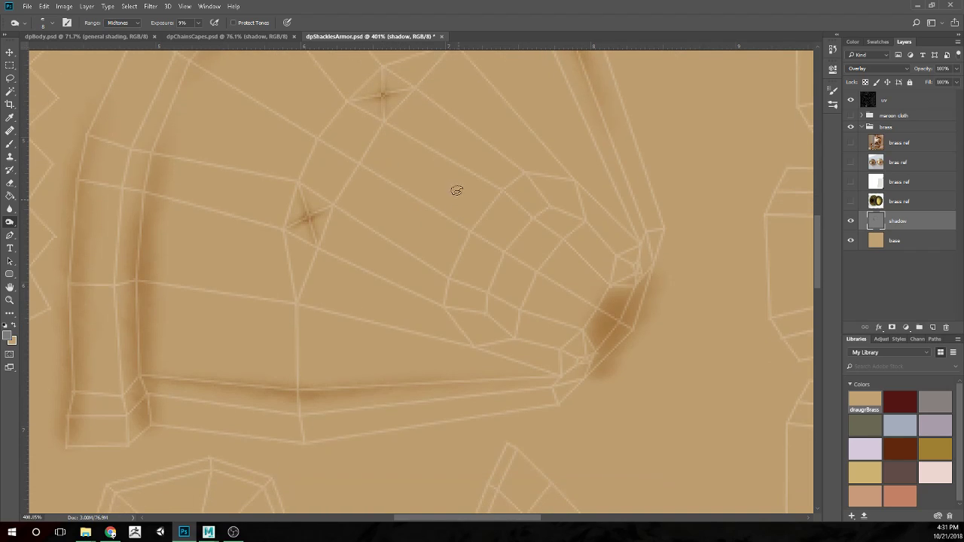
Burn shadows into the small facets at both corners of the fan-shaped piece's narrow tip with a finer brush, and enlarge the brush again
scroll(413, 162, "down", 3)
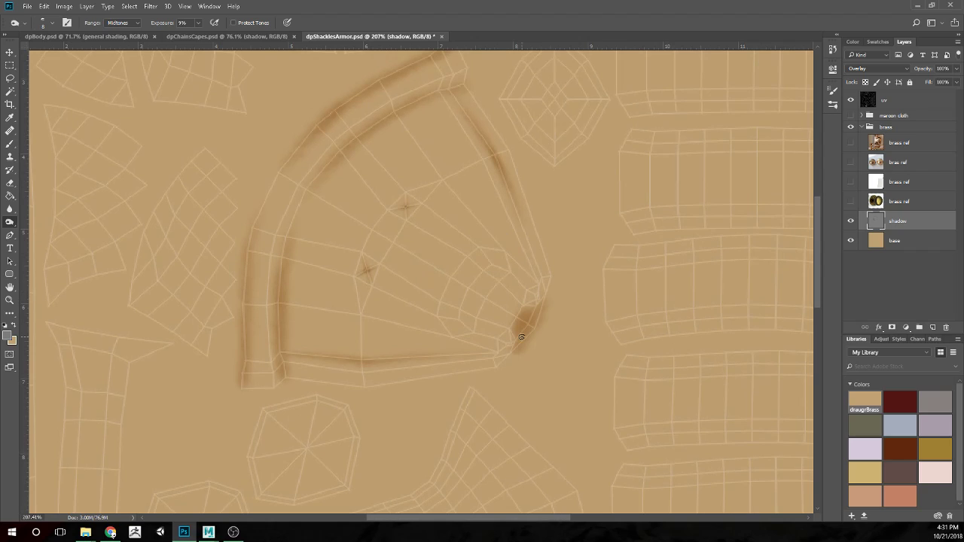
scroll(464, 290, "up", 1)
scroll(540, 287, "up", 3)
scroll(544, 284, "down", 1)
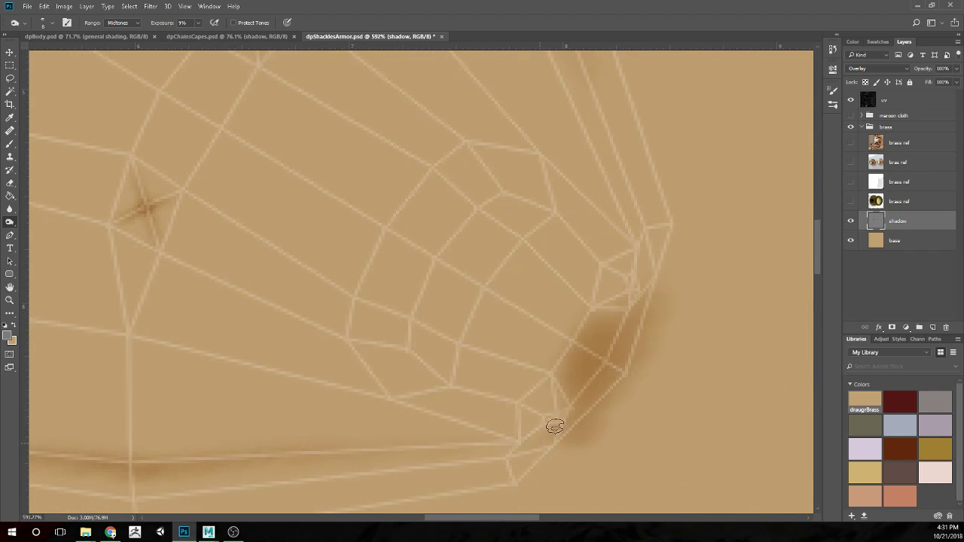
mouse_move(525, 447)
left_mouse_down()
mouse_move(547, 435)
mouse_move(538, 435)
mouse_move(584, 382)
mouse_move(589, 400)
mouse_move(557, 404)
mouse_move(565, 405)
mouse_move(572, 356)
mouse_move(560, 425)
mouse_move(532, 440)
mouse_move(606, 342)
mouse_move(616, 303)
mouse_move(635, 296)
mouse_move(614, 304)
mouse_move(634, 285)
mouse_move(626, 260)
mouse_move(636, 277)
mouse_move(630, 296)
mouse_move(599, 311)
mouse_move(589, 296)
mouse_move(571, 300)
mouse_move(611, 303)
mouse_move(624, 291)
mouse_move(602, 304)
mouse_move(630, 288)
mouse_move(603, 305)
left_mouse_up()
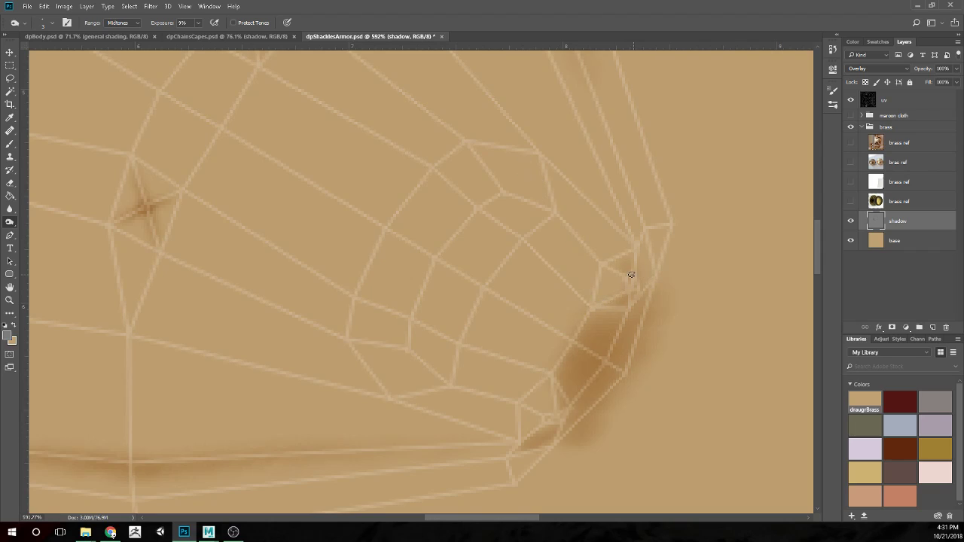
mouse_move(611, 267)
left_mouse_down()
mouse_move(633, 276)
mouse_move(629, 261)
mouse_move(641, 254)
left_mouse_up()
key("bracketright")
key("bracketright")
key("bracketright")
key("bracketright")
scroll(502, 386, "down", 5)
scroll(455, 344, "down", 1)
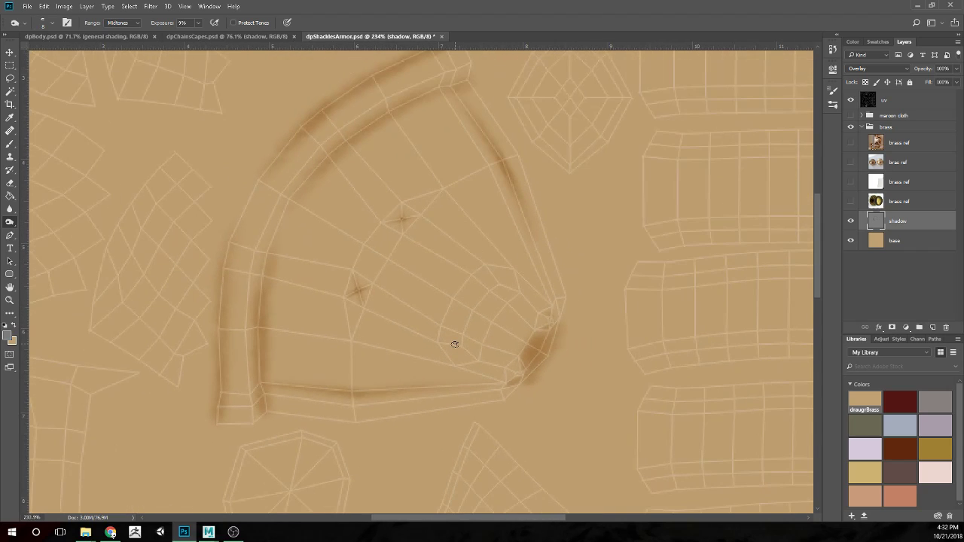
Hide the uv layer to examine the burned shadows of the fan-shaped piece without the wireframe, and show the layer again
scroll(453, 334, "down", 2)
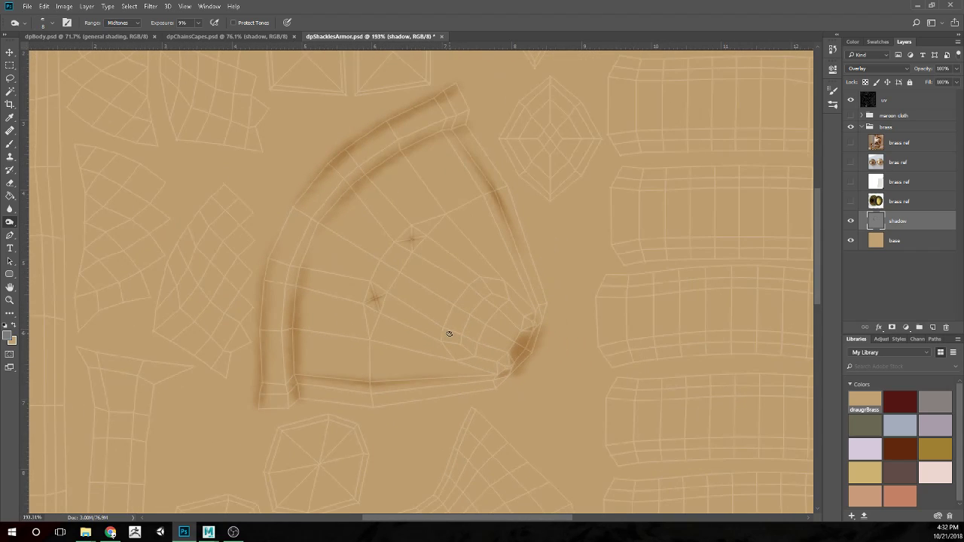
scroll(449, 333, "down", 1)
scroll(413, 328, "up", 2)
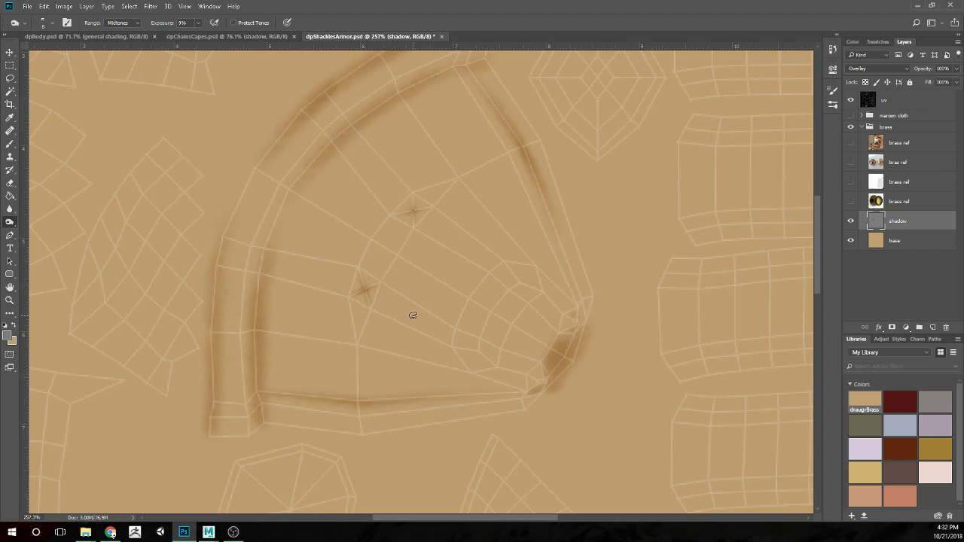
scroll(431, 309, "down", 1)
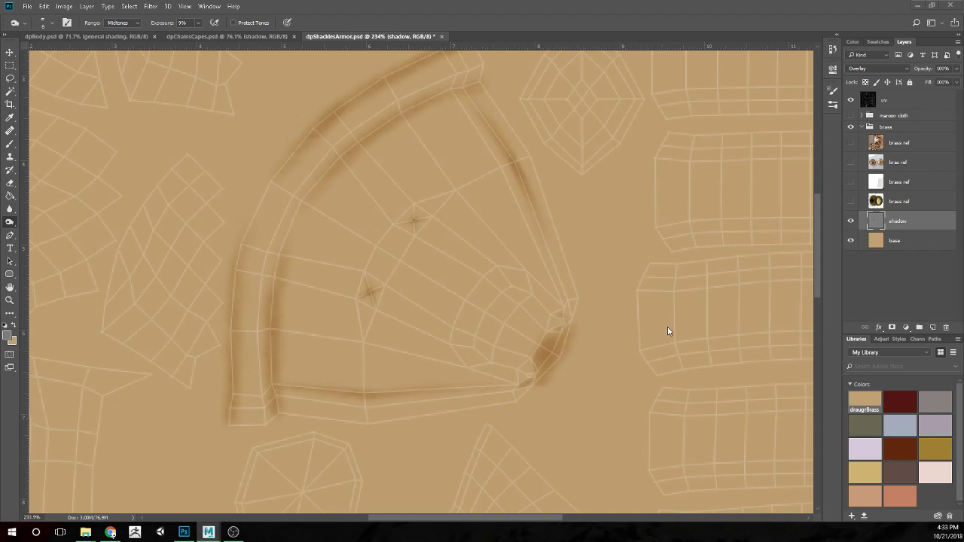
scroll(514, 357, "down", 1)
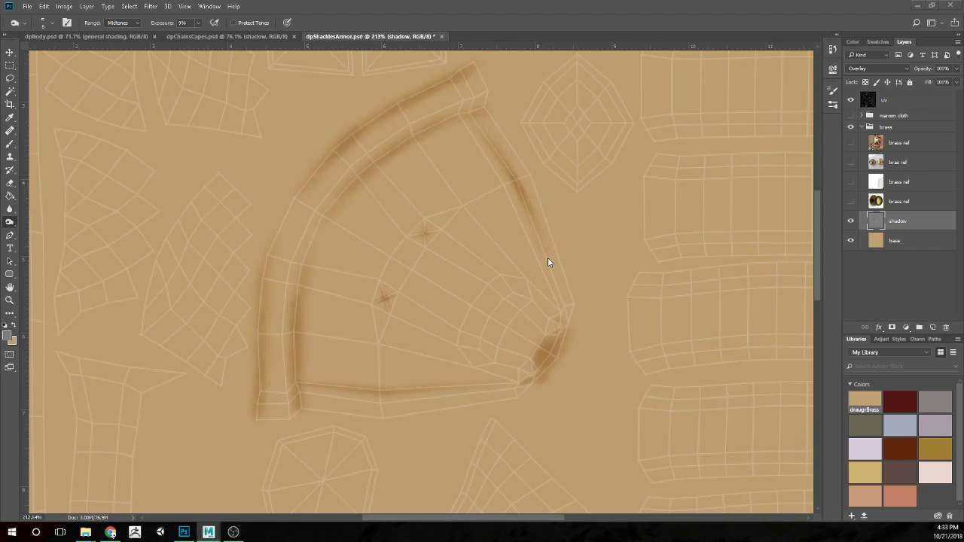
scroll(548, 260, "down", 5)
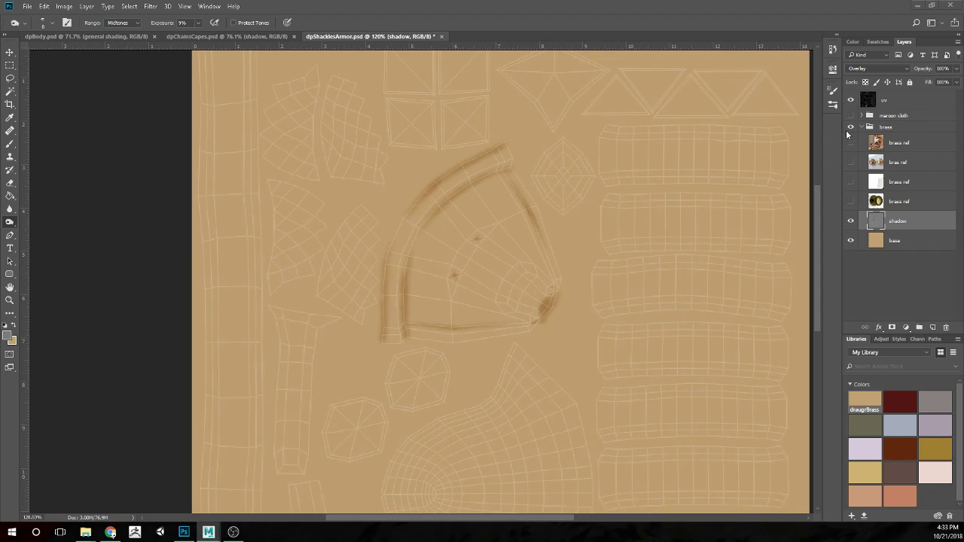
left_click(851, 100)
scroll(627, 250, "down", 2)
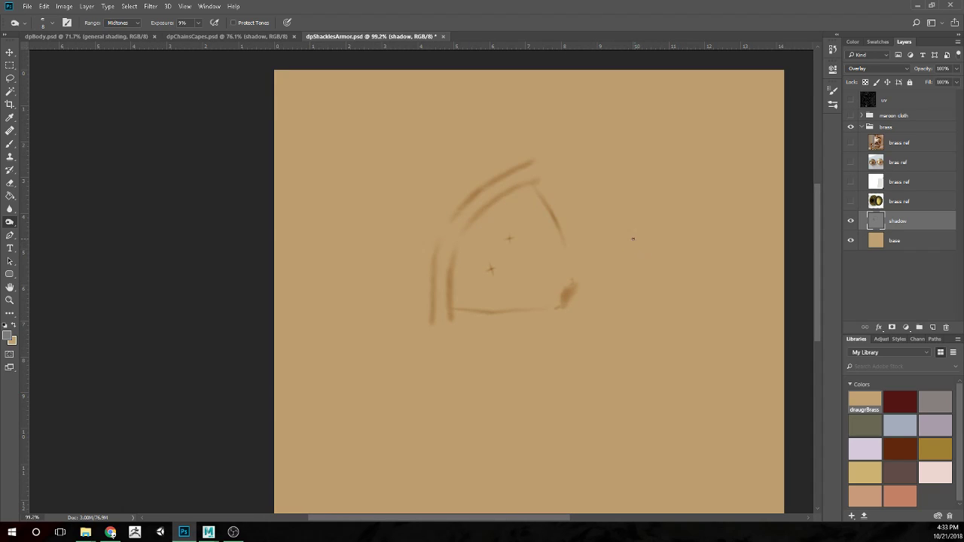
scroll(573, 249, "down", 3)
scroll(547, 241, "up", 2)
scroll(547, 241, "down", 1)
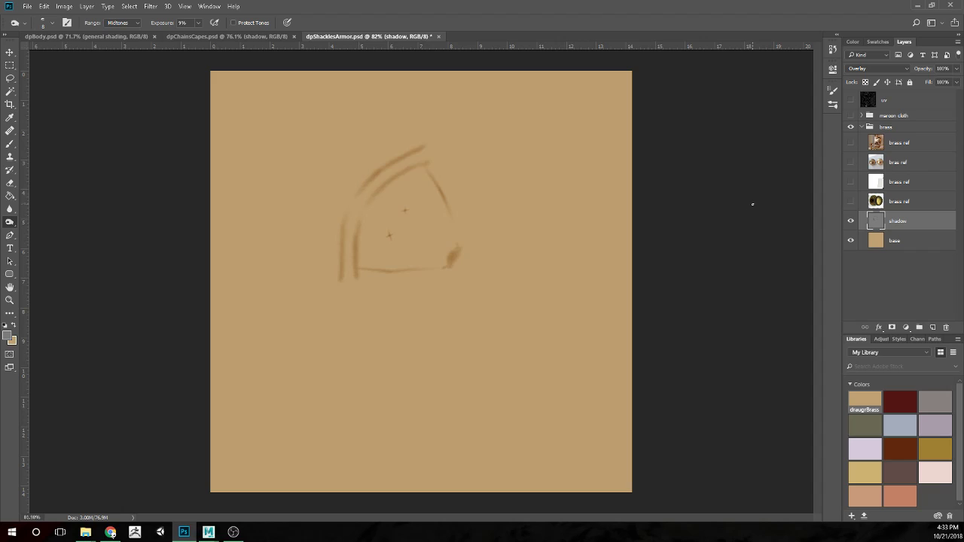
left_click(851, 100)
scroll(403, 271, "up", 4)
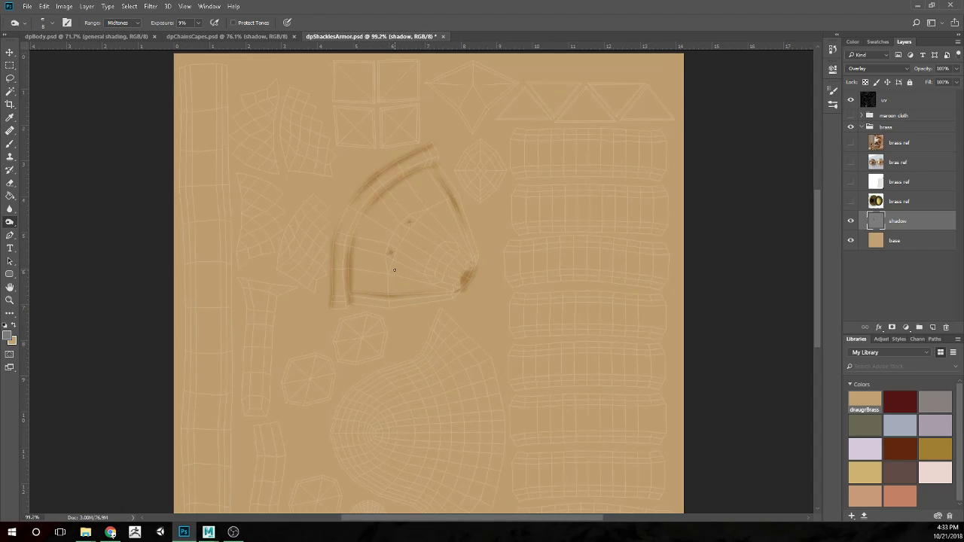
scroll(372, 267, "up", 2)
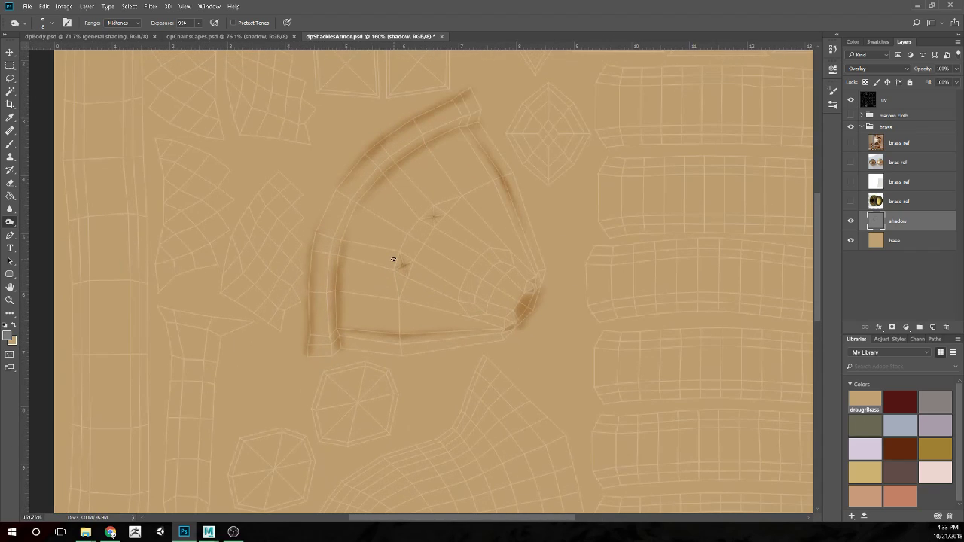
Switch to the Brush tool and choose the Block Painter_Sick Blender! preset
key("b")
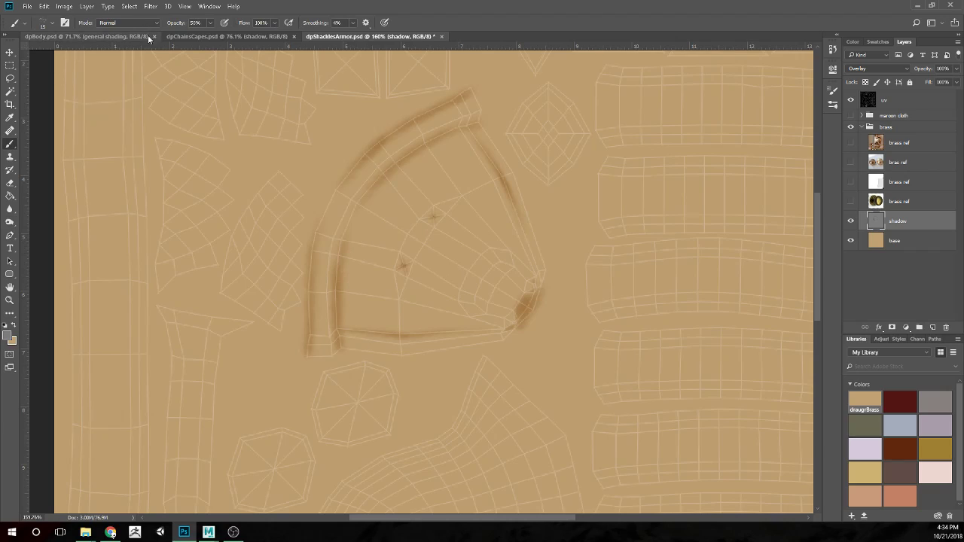
left_click(51, 25)
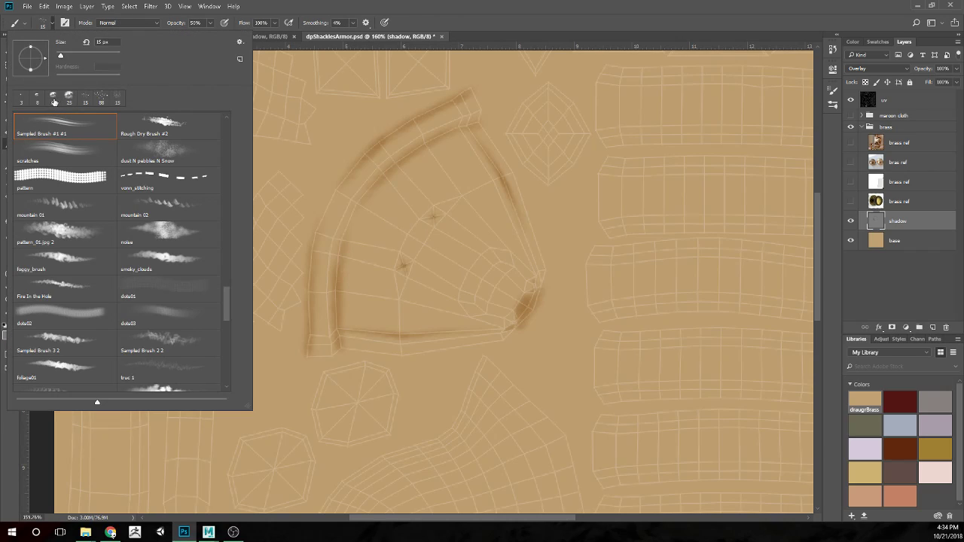
left_click_drag(228, 309, 227, 380)
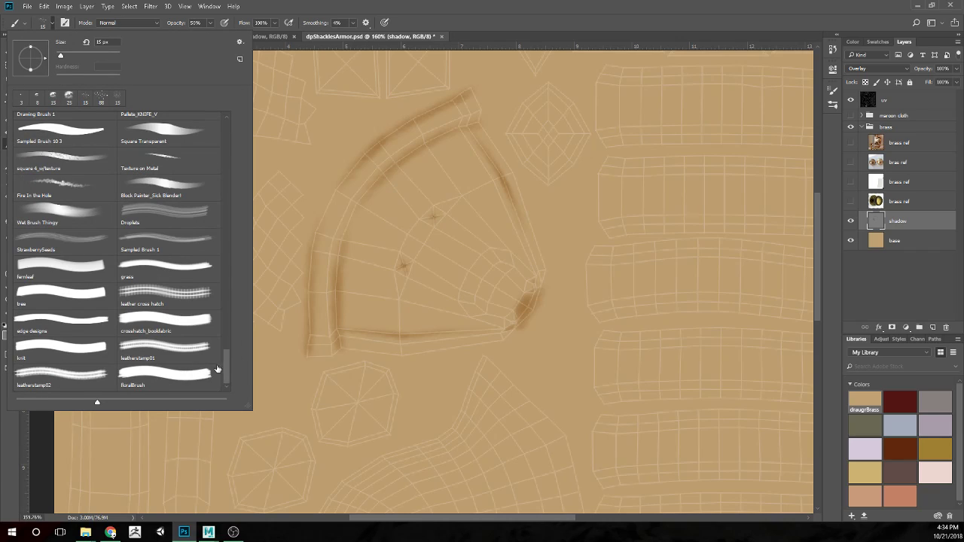
left_click(187, 195)
left_click(492, 180)
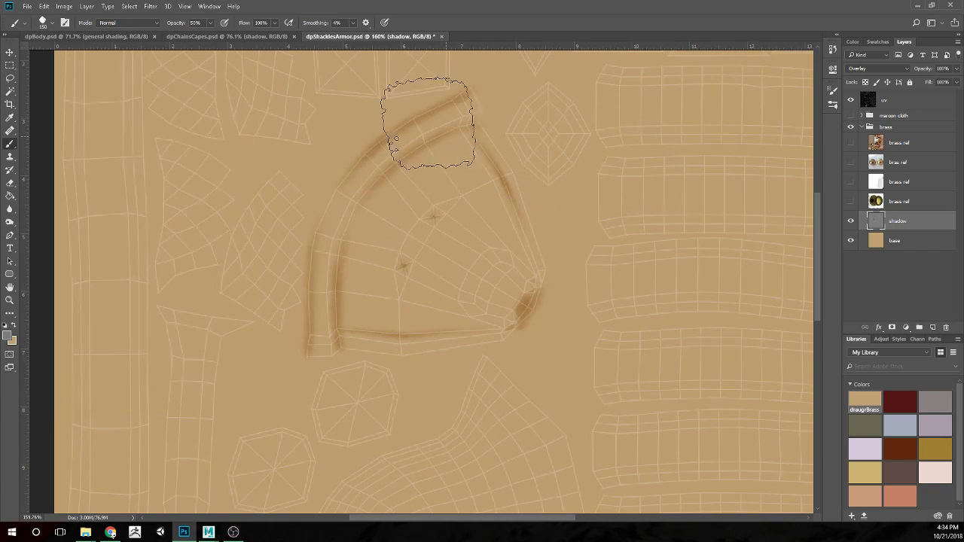
Reduce the brush to 70 px and paint grey over the bend of the curved border to fade its shadows there
key("bracketleft")
key("bracketleft")
key("bracketleft")
key("bracketleft")
key("bracketleft")
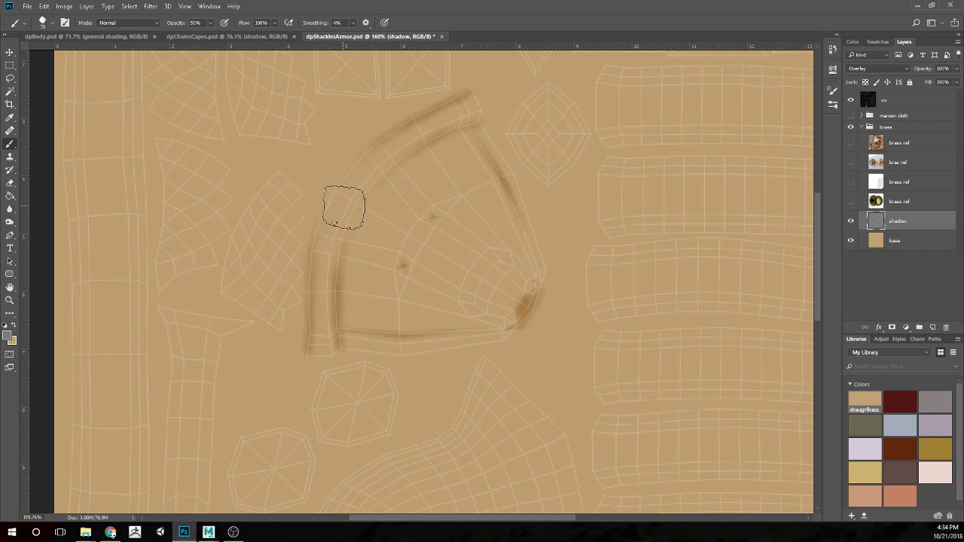
left_click_drag(443, 121, 499, 118)
Switch back to the Burn tool and enlarge its brush
key("o")
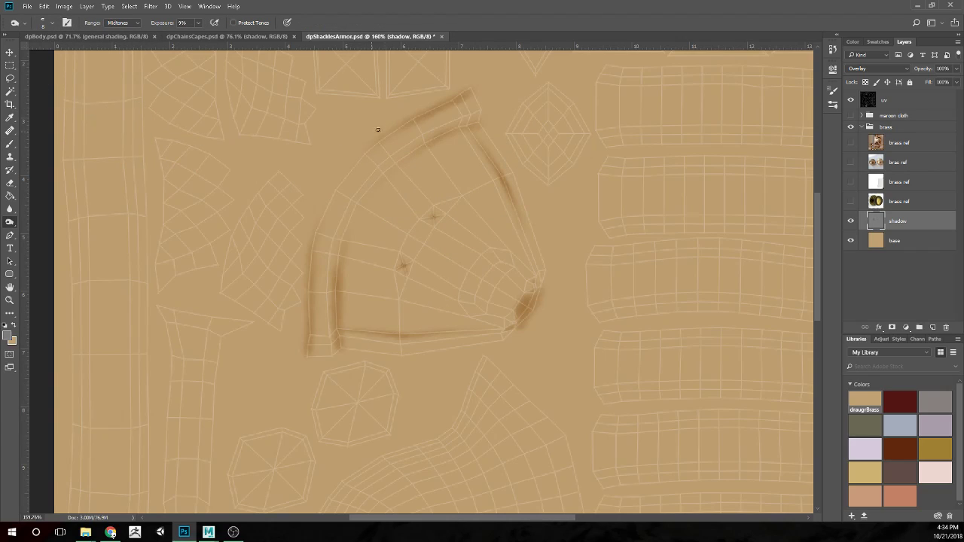
key("bracketright")
key("bracketright")
key("bracketright")
Check the faded shadows along the curved border with the uv layer hidden, and show the wireframe again
scroll(433, 193, "down", 3)
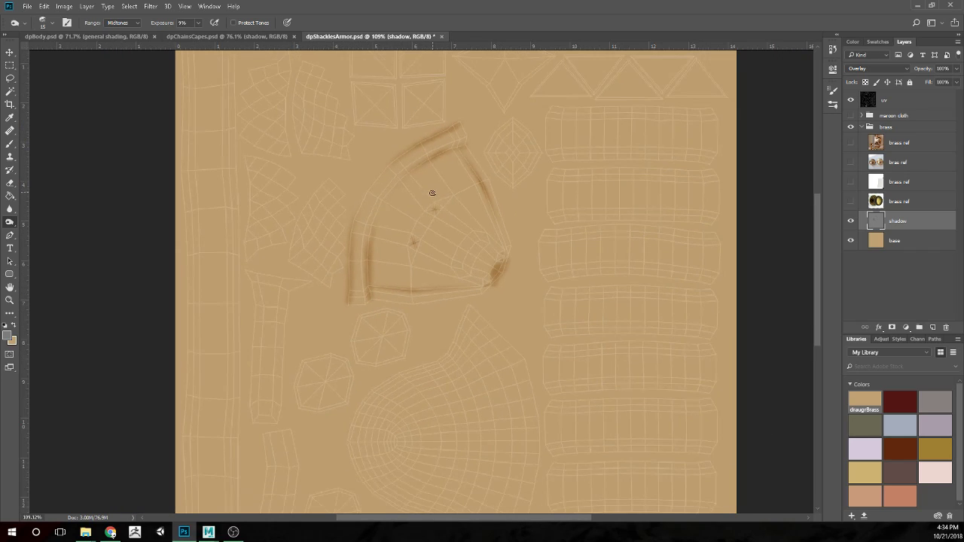
scroll(433, 195, "down", 1)
scroll(432, 197, "up", 4)
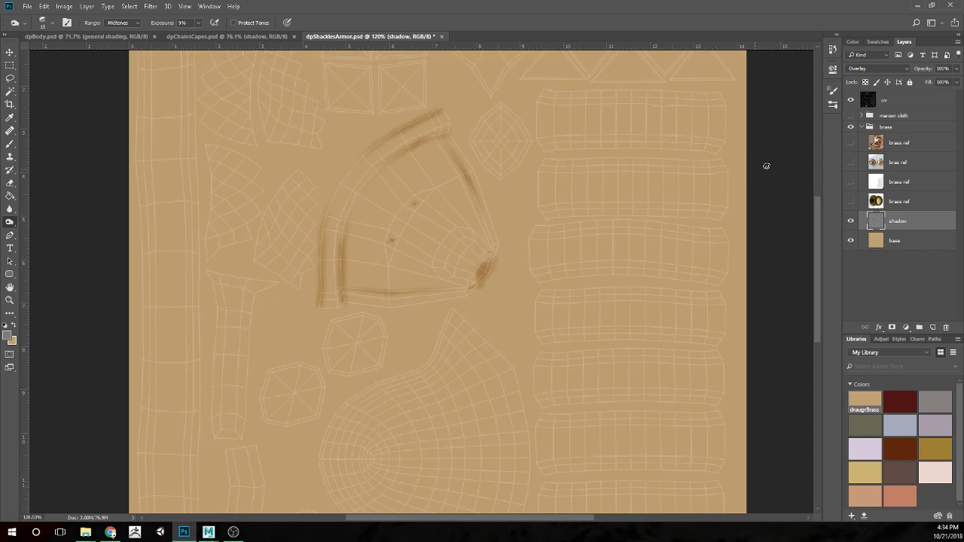
left_click(852, 100)
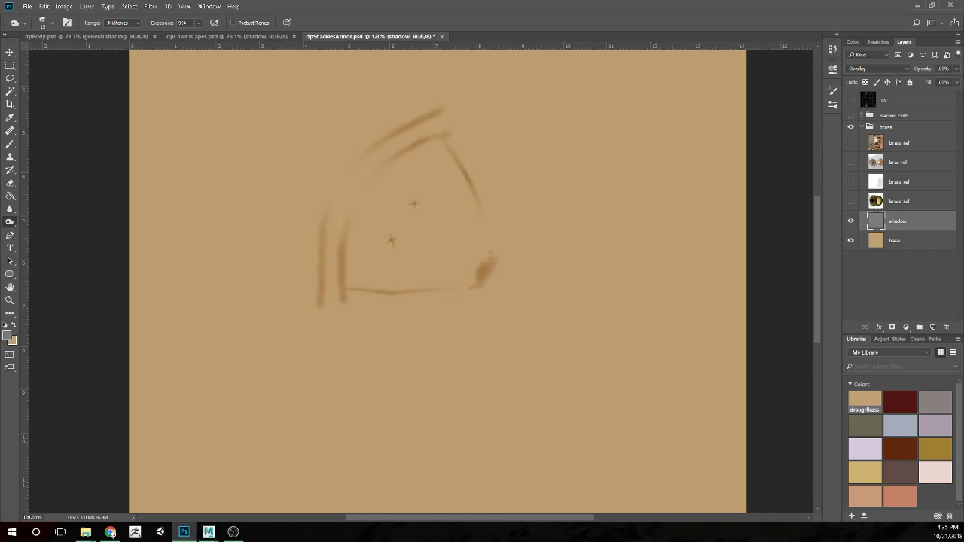
key("alt+Tab")
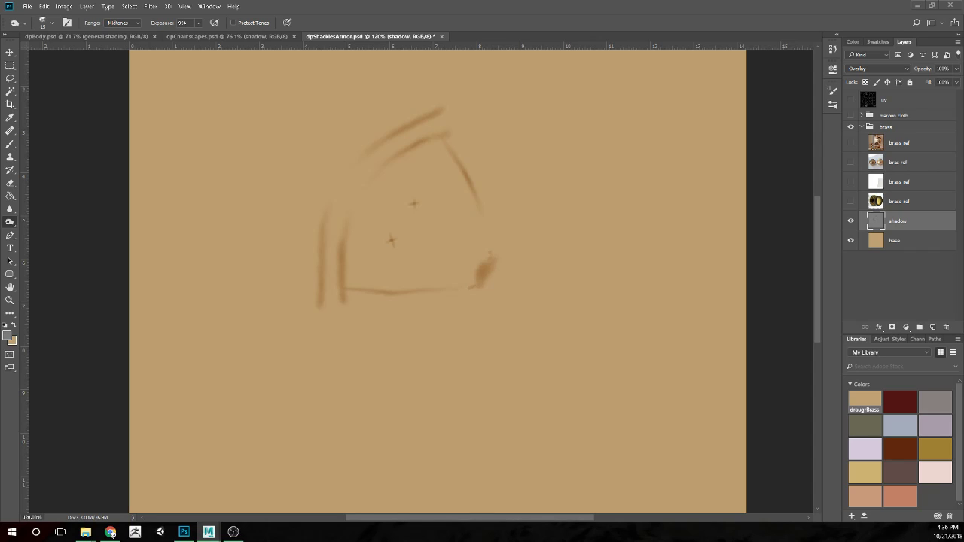
left_click(851, 102)
left_click(852, 101)
scroll(326, 318, "up", 5)
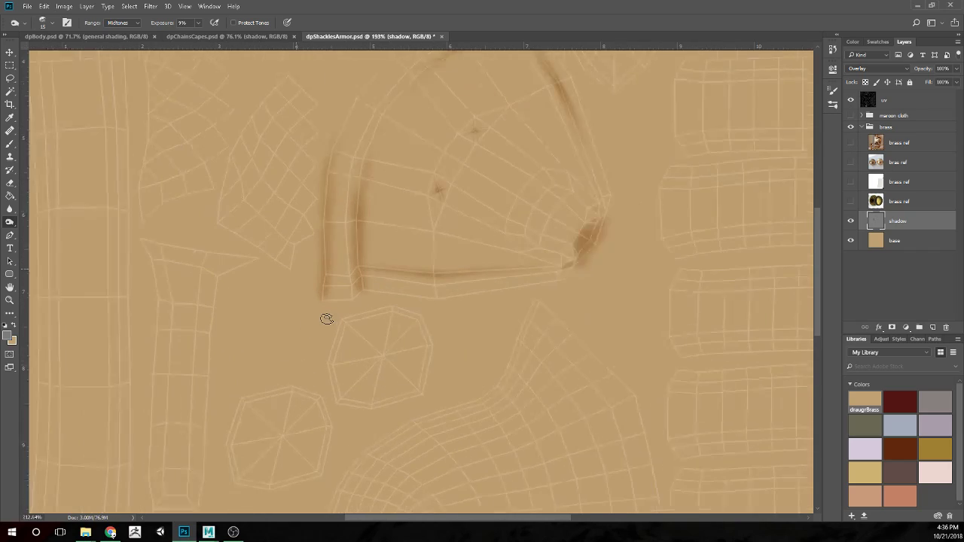
key("e")
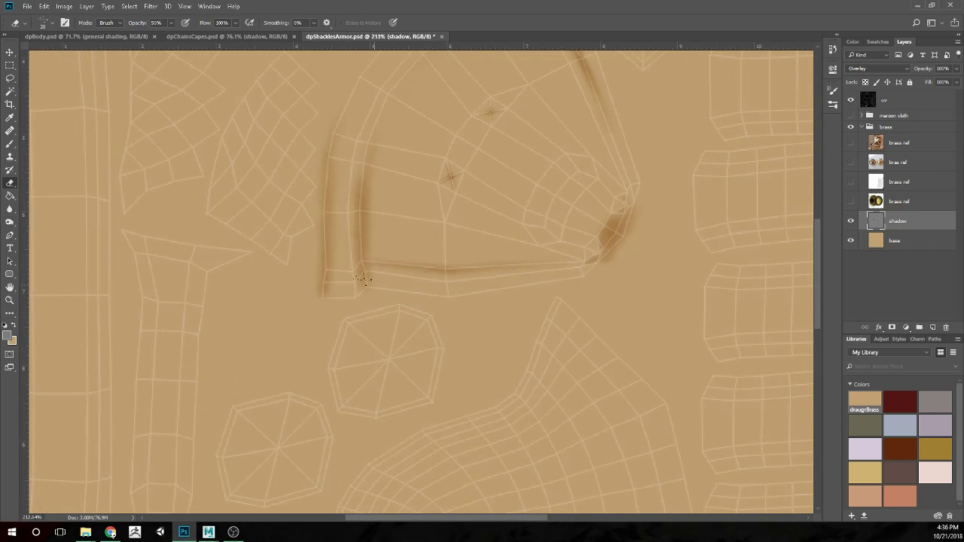
left_click(46, 23)
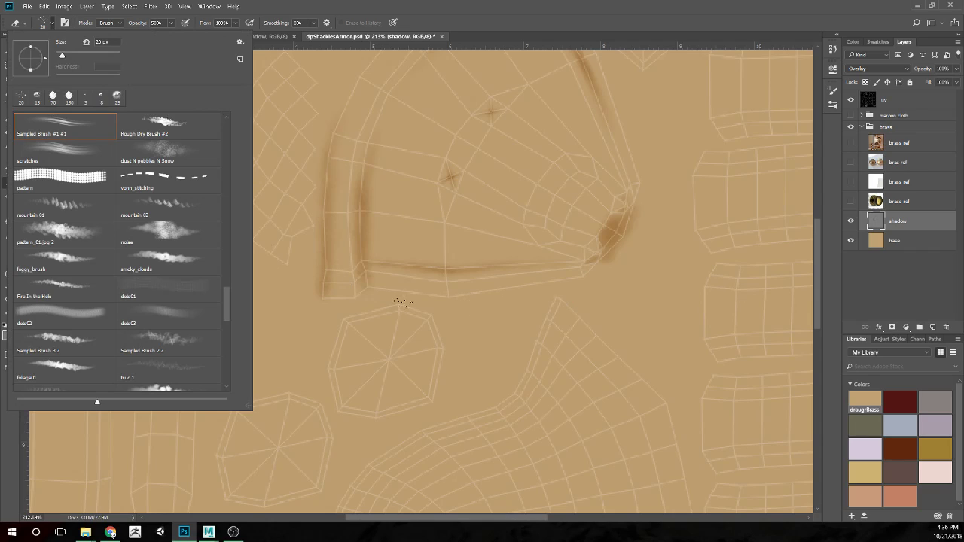
left_click(400, 309)
With the Brush tool at 25 px, paint out the inner border shadow that runs past the fan-shaped piece's lower corner
key("b")
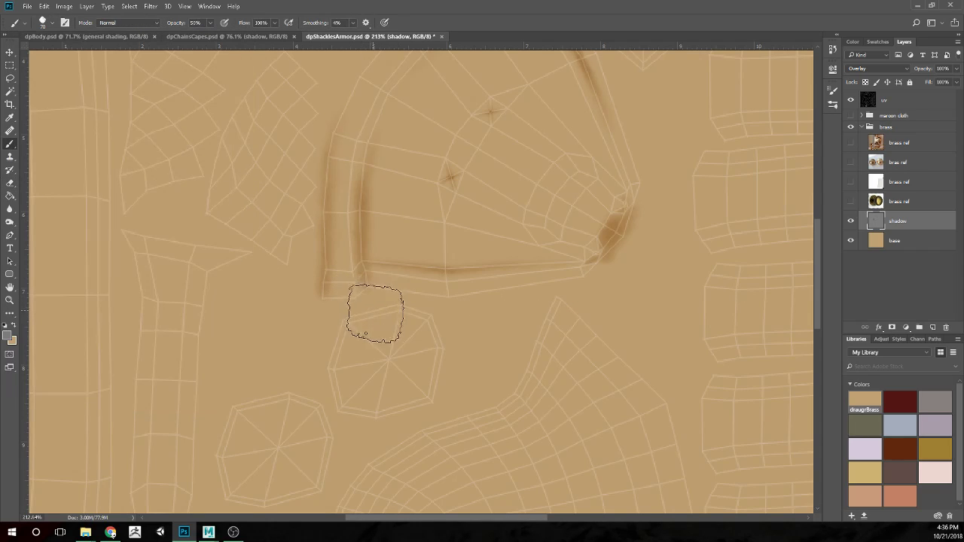
key("bracketleft")
key("bracketleft")
key("bracketleft")
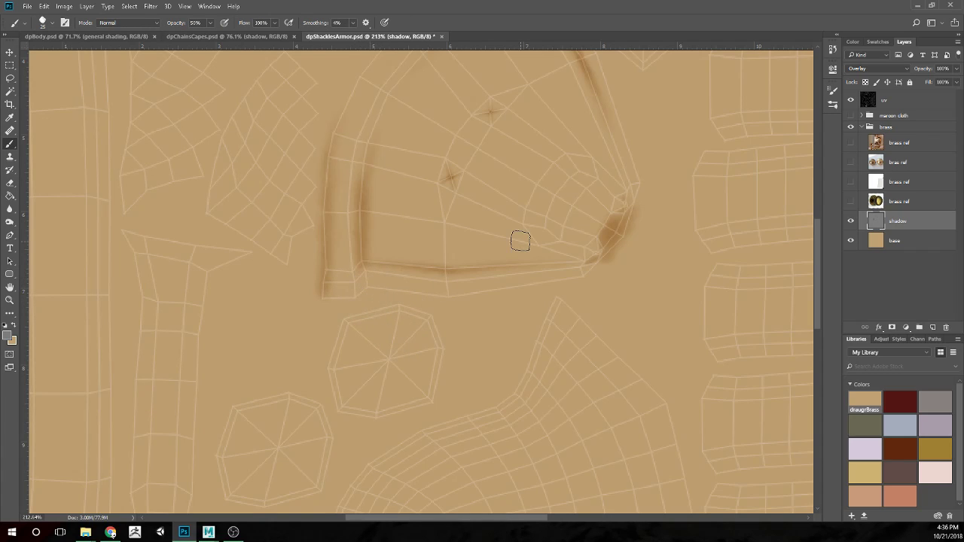
left_click_drag(552, 158, 490, 306)
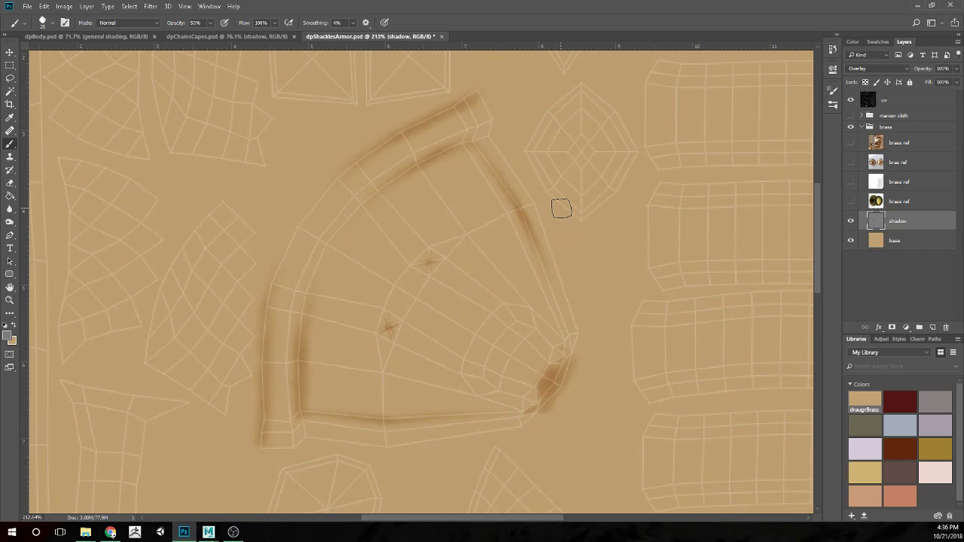
Review the trimmed corner shadow and the overall shading with the uv layer hidden, and turn the layer back on
scroll(400, 343, "down", 2)
scroll(400, 343, "up", 2)
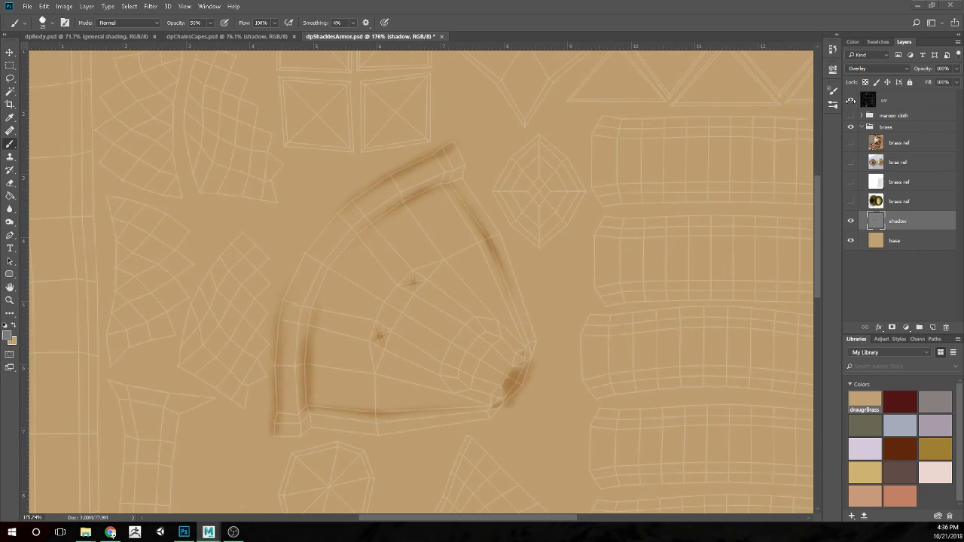
left_click(851, 99)
scroll(635, 230, "down", 2)
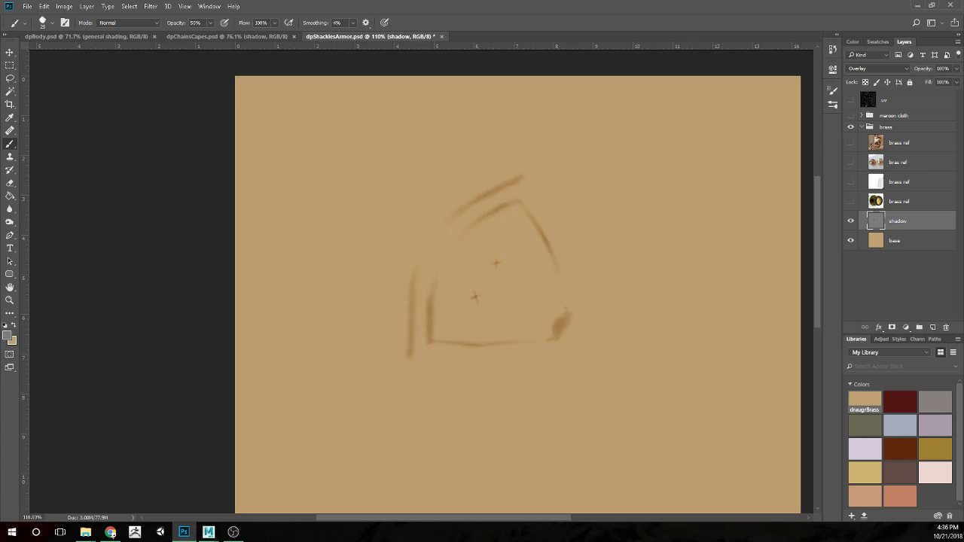
key("alt+Tab")
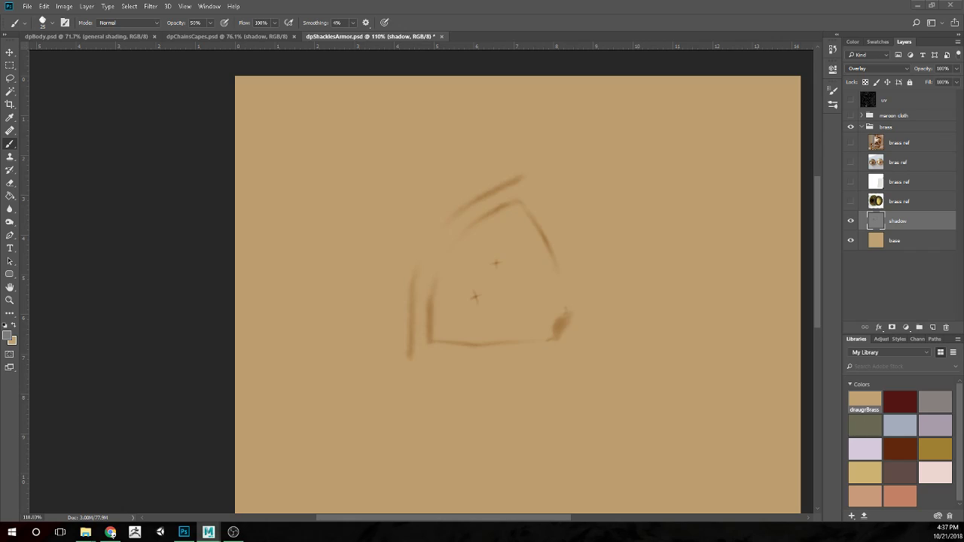
left_click(845, 296)
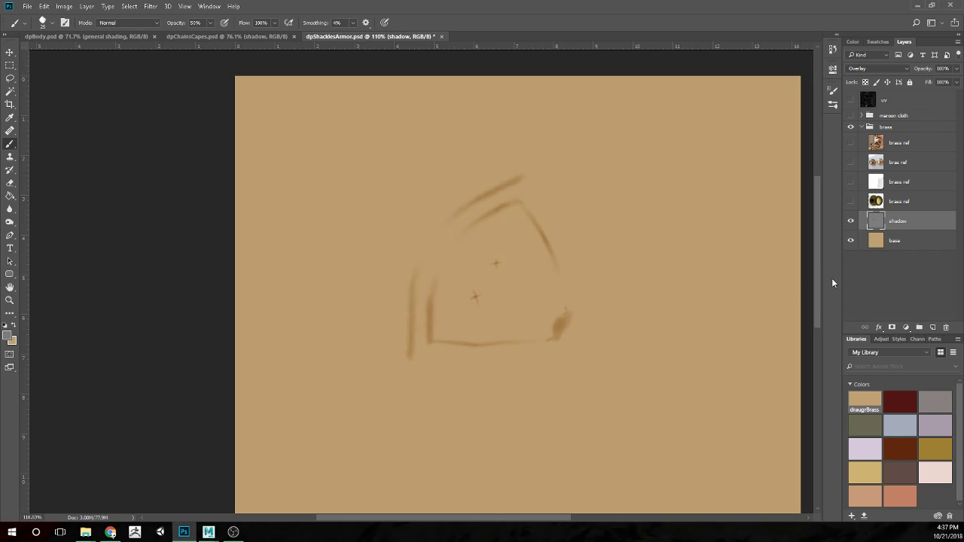
left_click(850, 100)
scroll(512, 294, "up", 3)
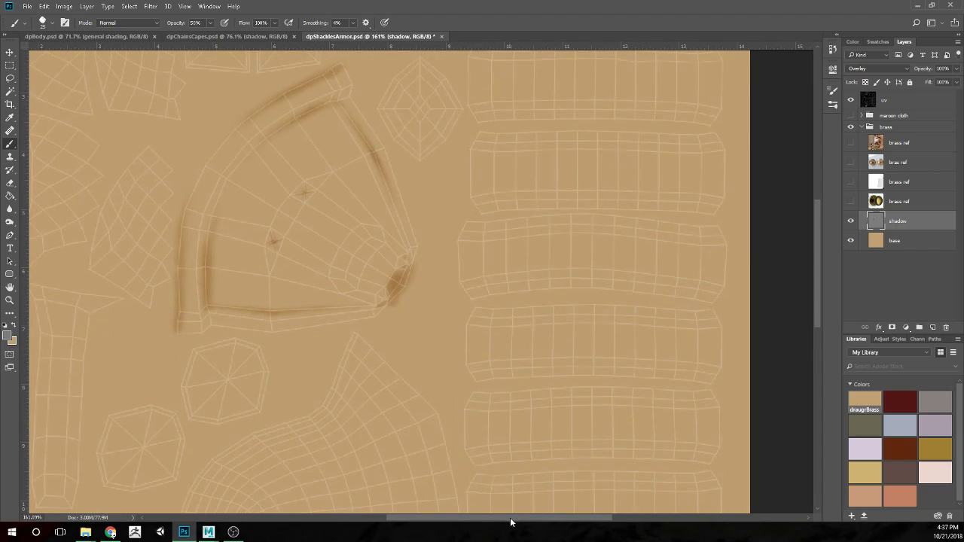
left_click_drag(511, 522, 468, 518)
scroll(482, 426, "up", 2)
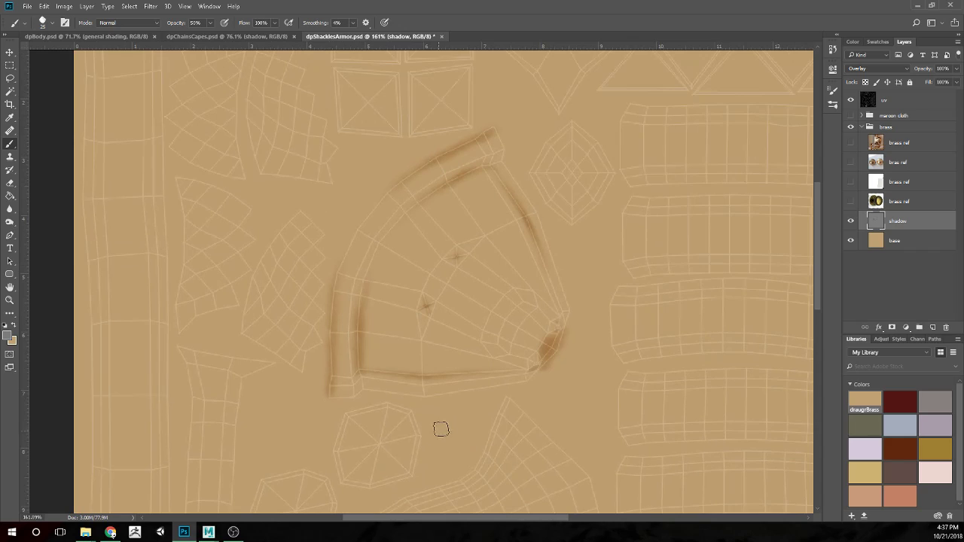
Switch to the Burn tool at 60 px and try darkening the fan-shaped piece's upper border band at 9% exposure
scroll(438, 407, "up", 1)
key("o")
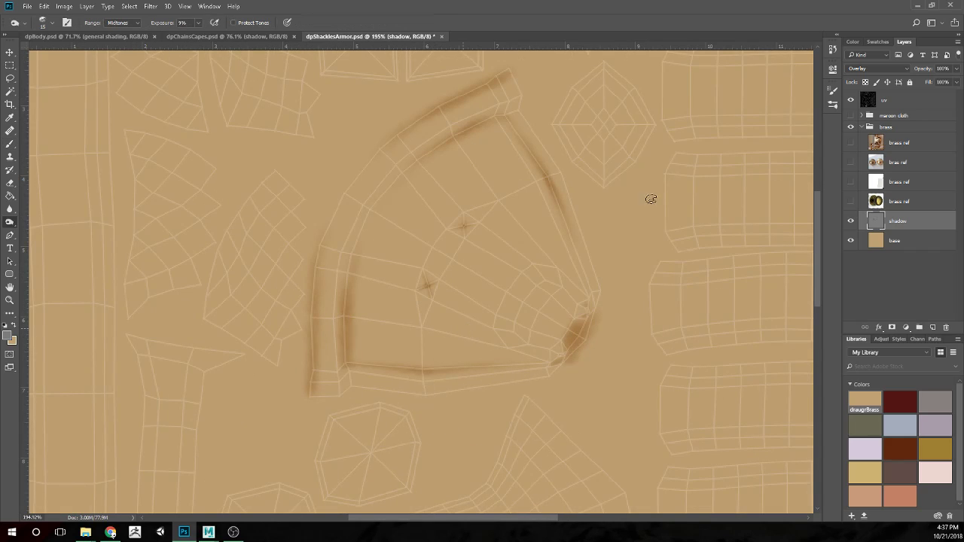
key("bracketright")
key("bracketright")
key("bracketright")
key("bracketright")
key("bracketright")
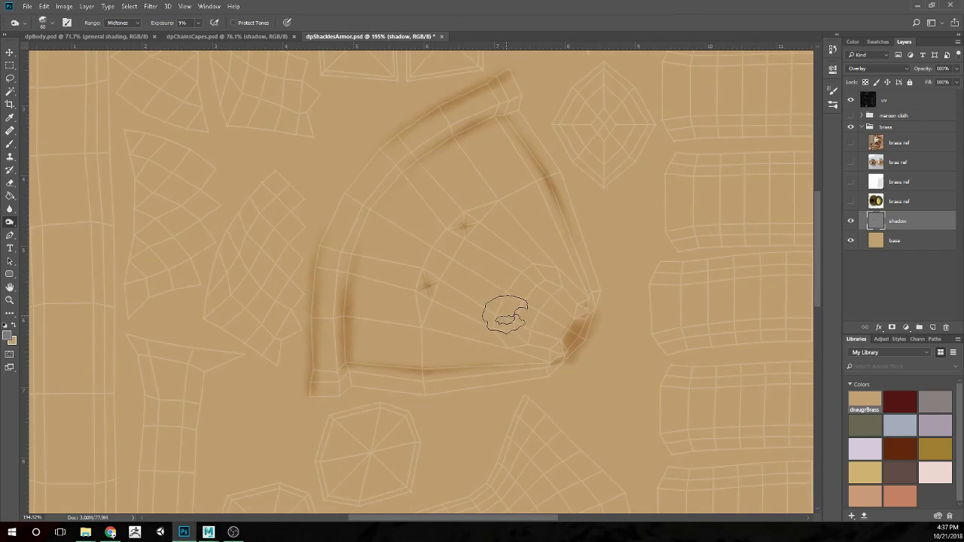
mouse_move(343, 223)
left_mouse_down()
mouse_move(441, 128)
mouse_move(430, 146)
mouse_move(517, 86)
mouse_move(366, 176)
left_mouse_up()
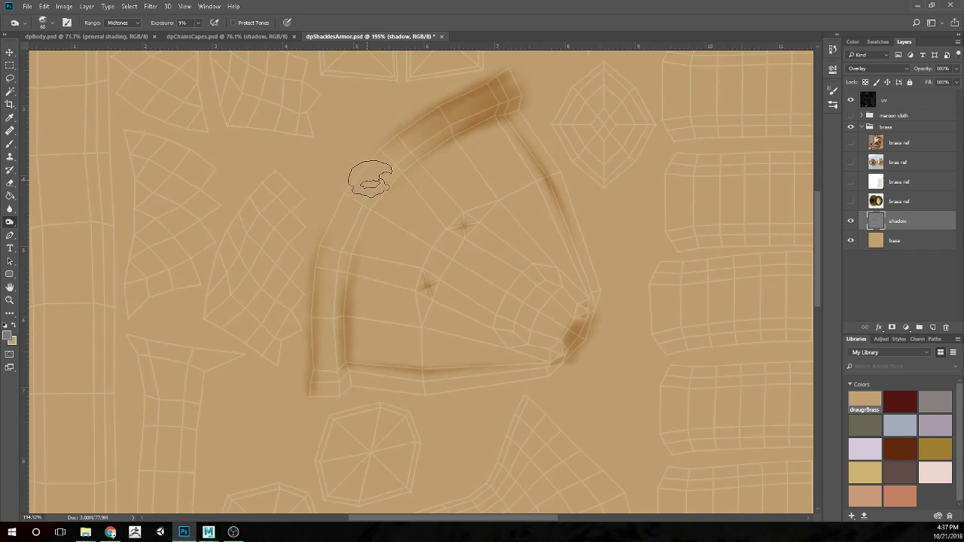
Lower the burn exposure to 3% and burn soft shading along the fan-shaped piece's border bands, inner edges and rounded tip
left_click(198, 24)
left_click_drag(197, 36, 196, 35)
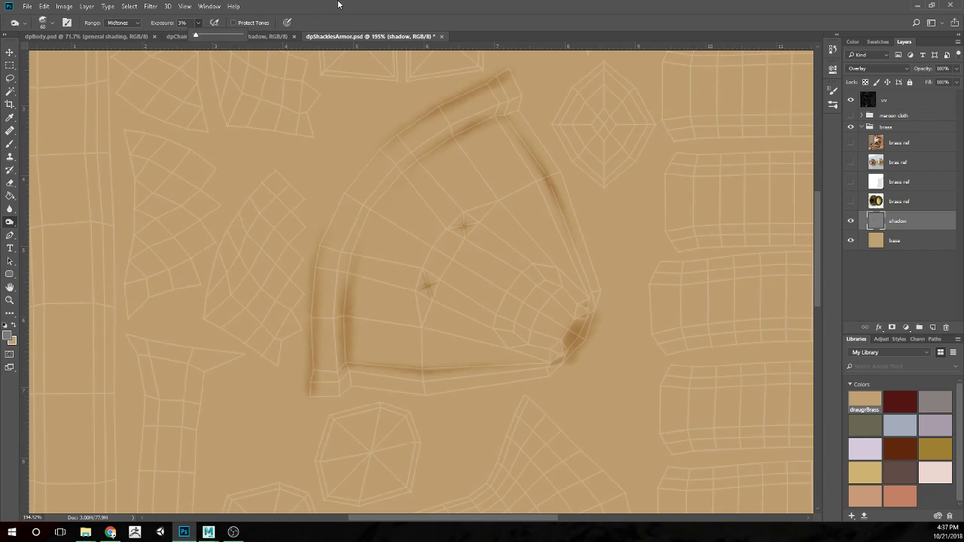
mouse_move(453, 117)
left_mouse_down()
mouse_move(387, 150)
mouse_move(494, 91)
mouse_move(444, 141)
mouse_move(410, 124)
mouse_move(515, 95)
mouse_move(459, 123)
mouse_move(506, 78)
left_mouse_up()
mouse_move(326, 376)
left_mouse_down()
mouse_move(323, 341)
mouse_move(348, 252)
mouse_move(337, 396)
mouse_move(327, 311)
mouse_move(331, 329)
mouse_move(455, 200)
mouse_move(395, 384)
mouse_move(346, 376)
mouse_move(397, 386)
mouse_move(381, 383)
mouse_move(508, 377)
left_mouse_up()
mouse_move(542, 192)
left_mouse_down()
mouse_move(504, 120)
mouse_move(553, 193)
mouse_move(590, 300)
mouse_move(502, 136)
mouse_move(541, 178)
mouse_move(582, 268)
mouse_move(452, 112)
mouse_move(545, 178)
mouse_move(541, 206)
mouse_move(476, 138)
mouse_move(437, 145)
mouse_move(468, 190)
mouse_move(537, 227)
mouse_move(569, 264)
left_mouse_up()
mouse_move(384, 340)
left_mouse_down()
mouse_move(397, 373)
mouse_move(411, 356)
mouse_move(529, 363)
mouse_move(322, 286)
mouse_move(352, 284)
mouse_move(428, 354)
mouse_move(487, 360)
mouse_move(365, 243)
mouse_move(398, 208)
mouse_move(384, 296)
mouse_move(442, 351)
mouse_move(463, 188)
mouse_move(511, 136)
mouse_move(441, 155)
left_mouse_up()
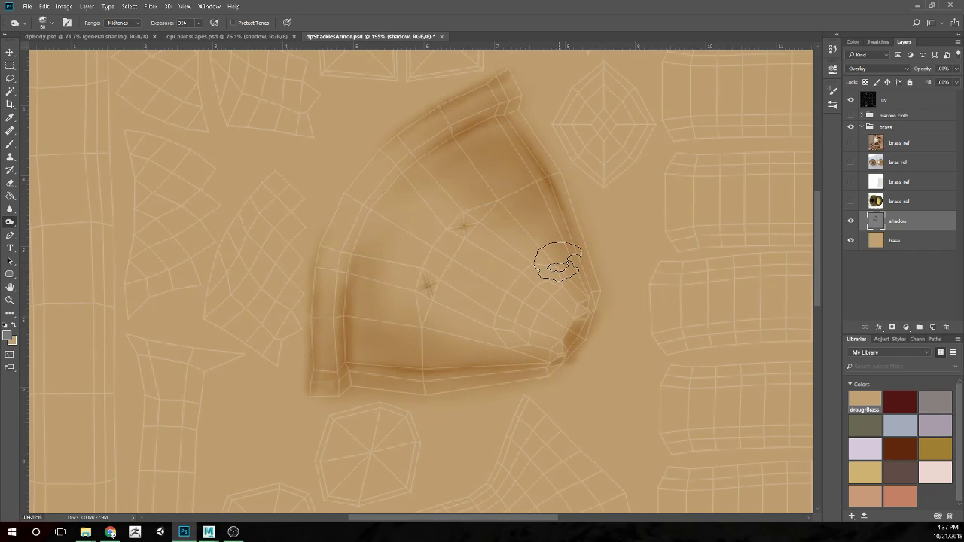
mouse_move(557, 262)
left_mouse_down()
mouse_move(525, 346)
mouse_move(600, 311)
mouse_move(574, 325)
mouse_move(575, 343)
mouse_move(566, 307)
mouse_move(528, 289)
mouse_move(525, 307)
mouse_move(543, 330)
mouse_move(585, 323)
mouse_move(543, 351)
left_mouse_up()
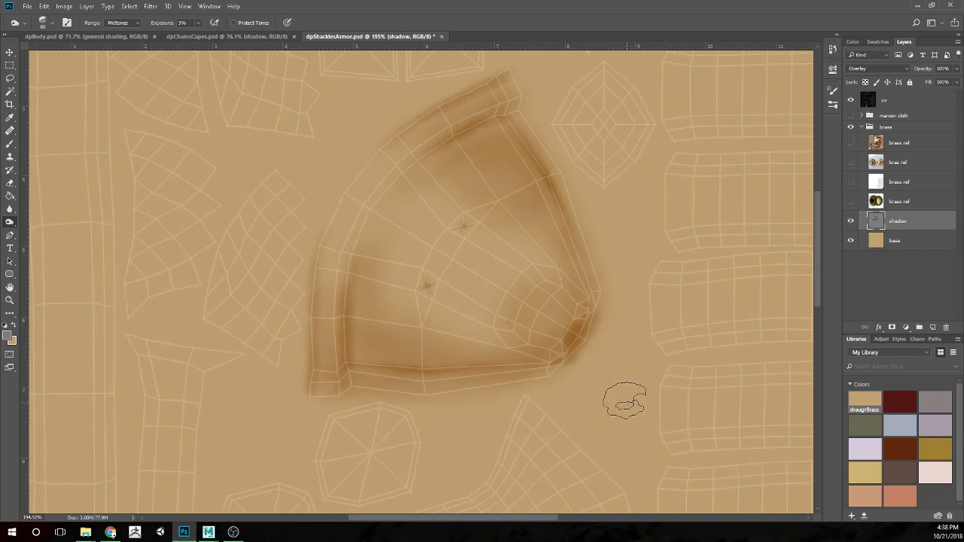
Check the shading with the uv layer hidden, turn the layer back on, and deepen the fan-shaped piece's upper and lower-left inner corners
left_click(851, 101)
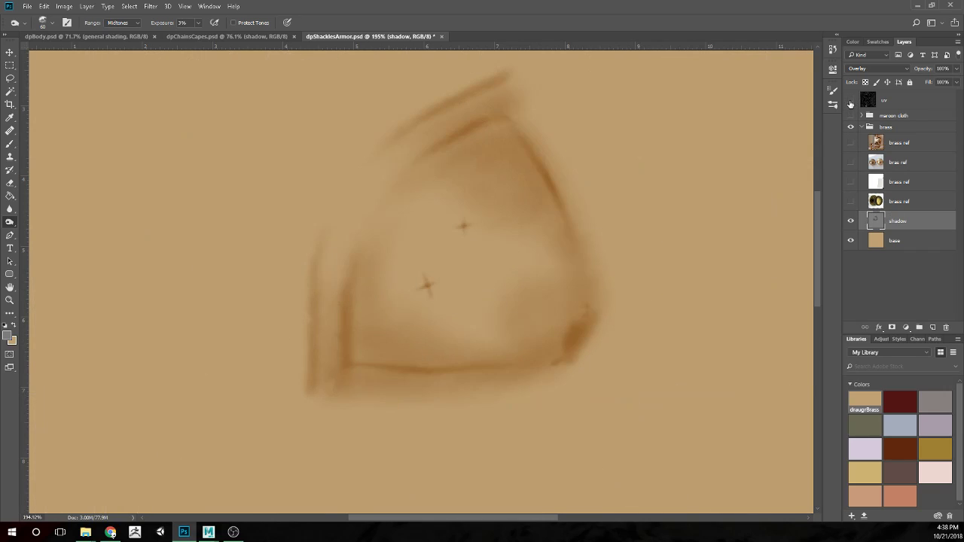
left_click(852, 101)
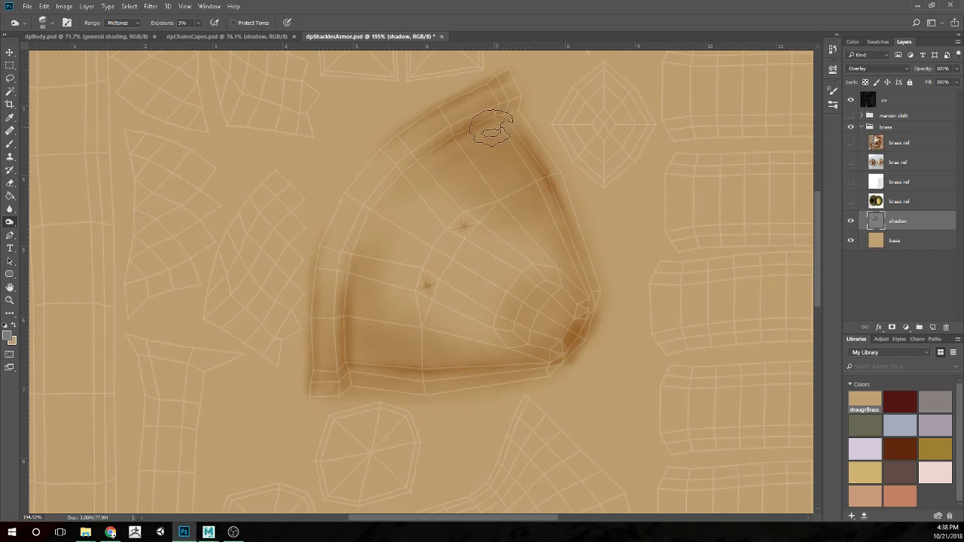
mouse_move(487, 139)
left_mouse_down()
mouse_move(504, 123)
mouse_move(519, 133)
left_mouse_up()
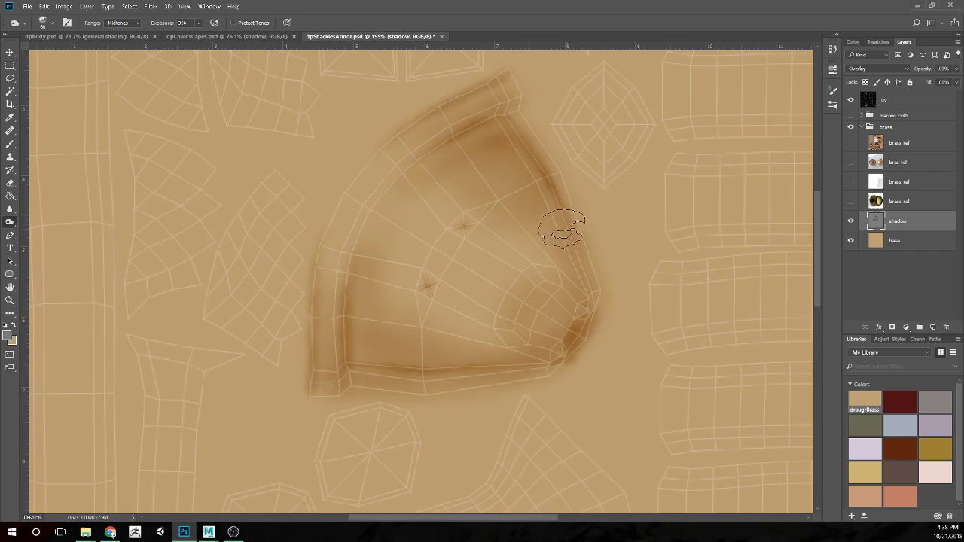
mouse_move(365, 347)
left_mouse_down()
mouse_move(350, 273)
mouse_move(368, 361)
mouse_move(450, 360)
mouse_move(381, 357)
mouse_move(367, 327)
left_mouse_up()
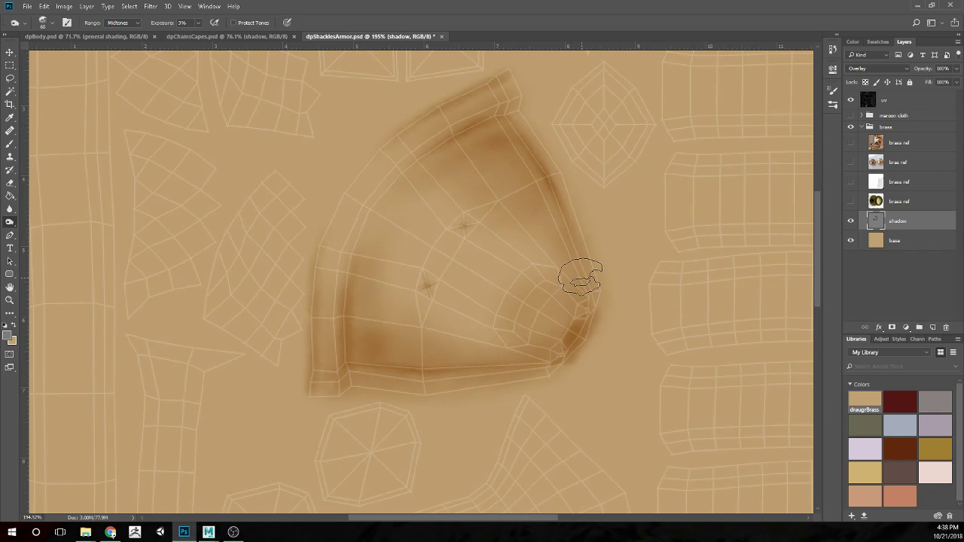
scroll(415, 252, "down", 5)
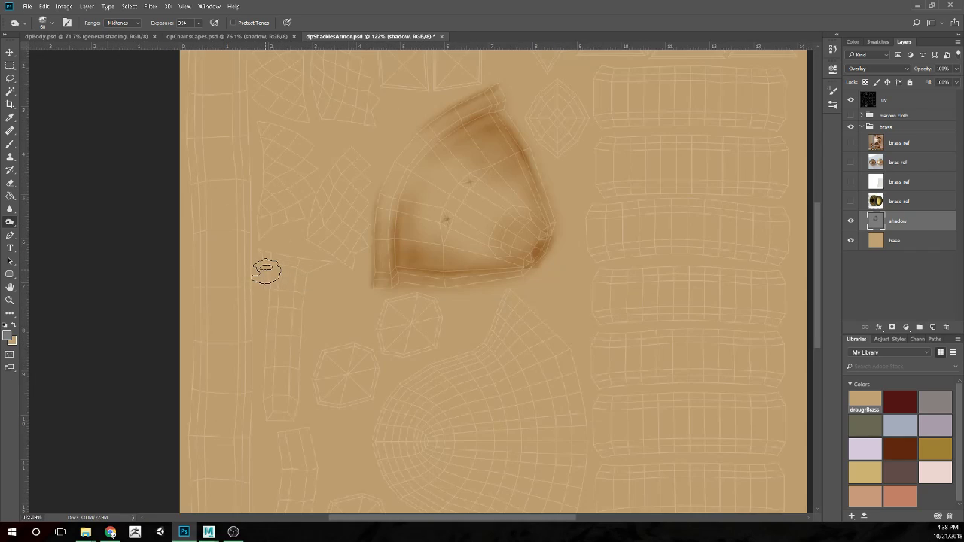
With the Burn brush reduced to 15 px, burn a thin shadow along the right edge of the flared strip below the fan-shaped piece
scroll(252, 267, "up", 4)
scroll(247, 264, "down", 4)
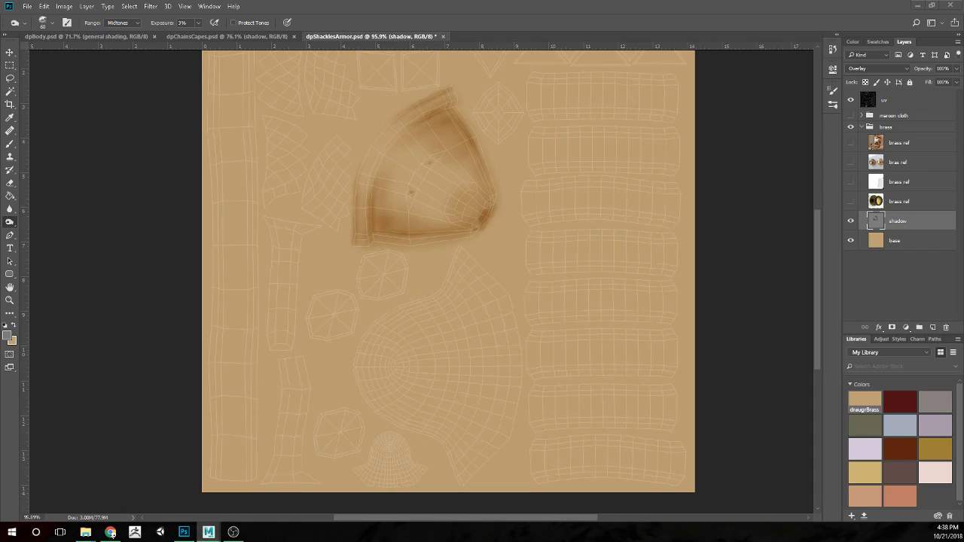
scroll(749, 248, "up", 2)
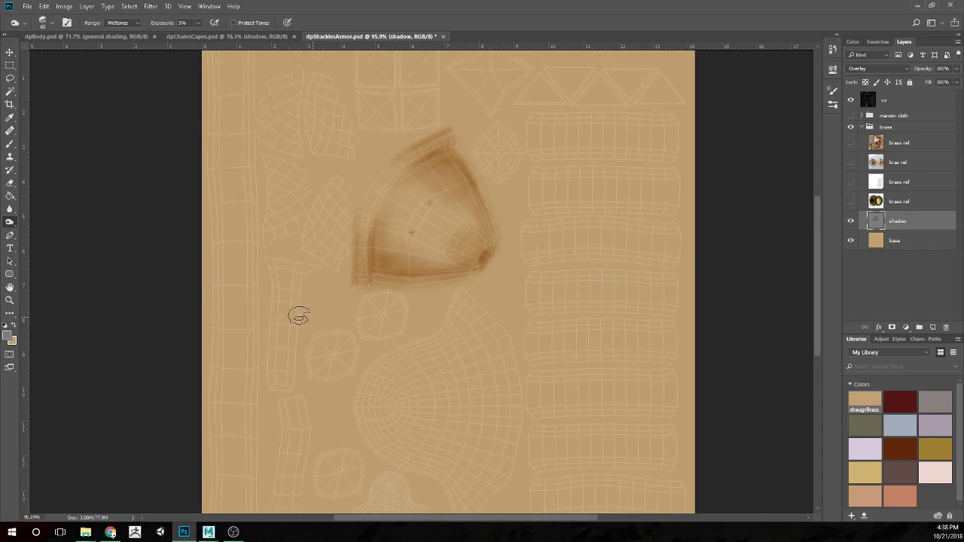
scroll(281, 320, "up", 5)
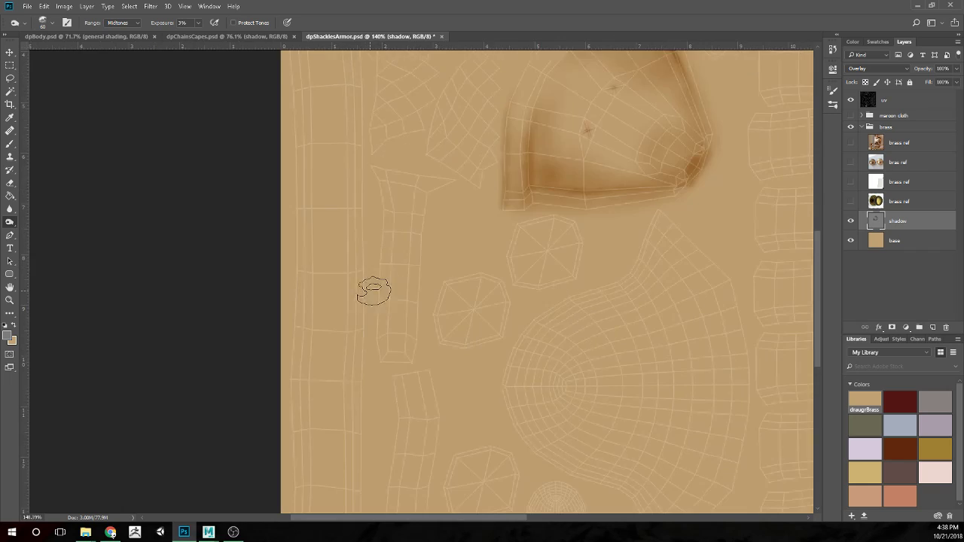
scroll(467, 260, "up", 3)
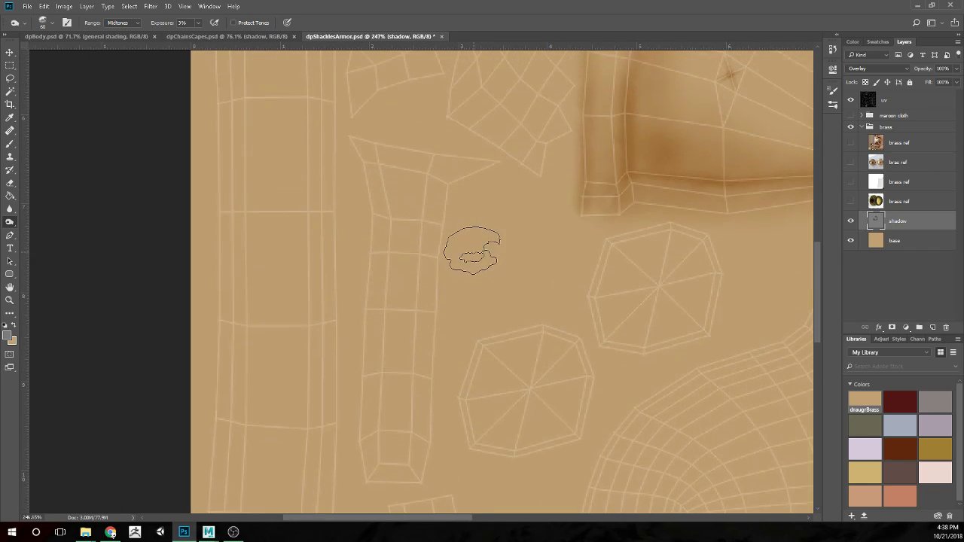
key("bracketleft")
key("bracketleft")
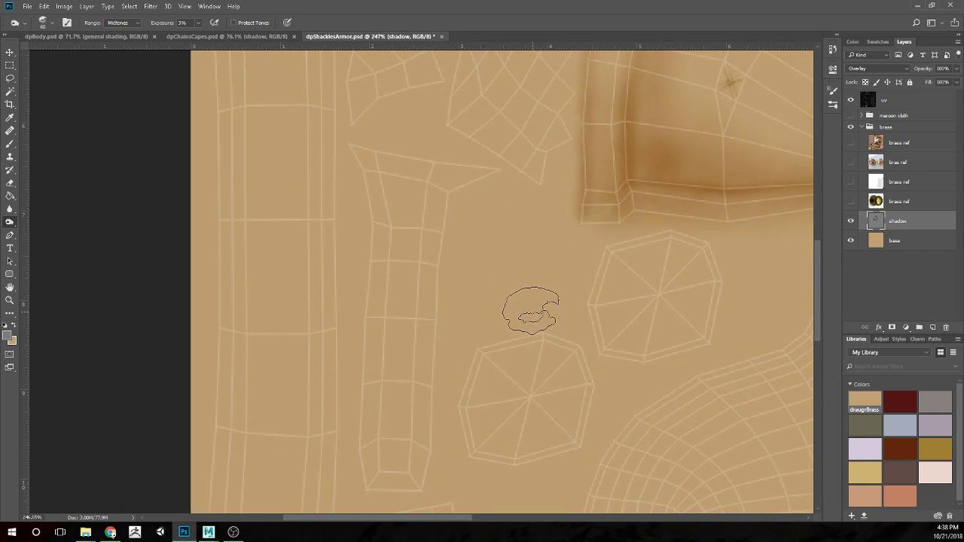
key("bracketleft")
key("bracketleft")
key("bracketleft")
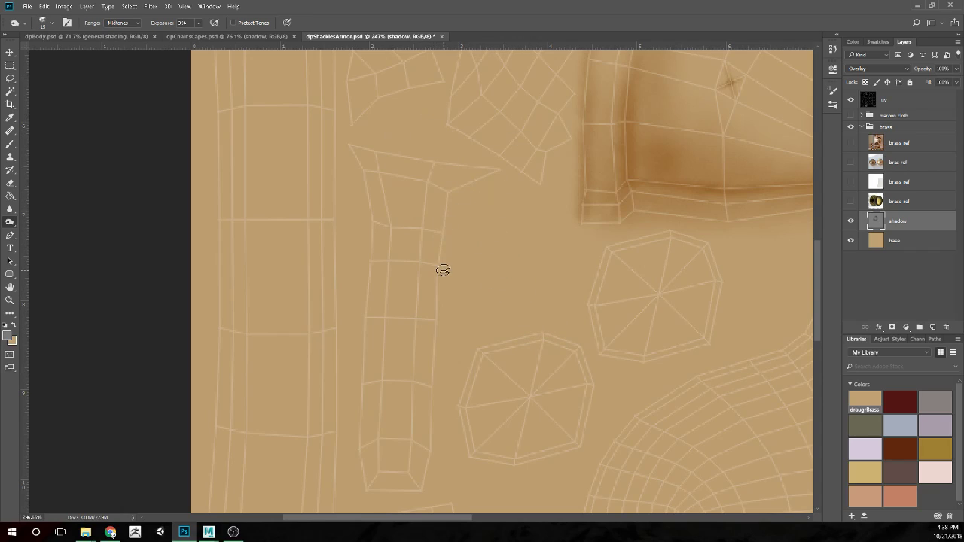
scroll(443, 271, "down", 3)
scroll(460, 258, "down", 1, "alt")
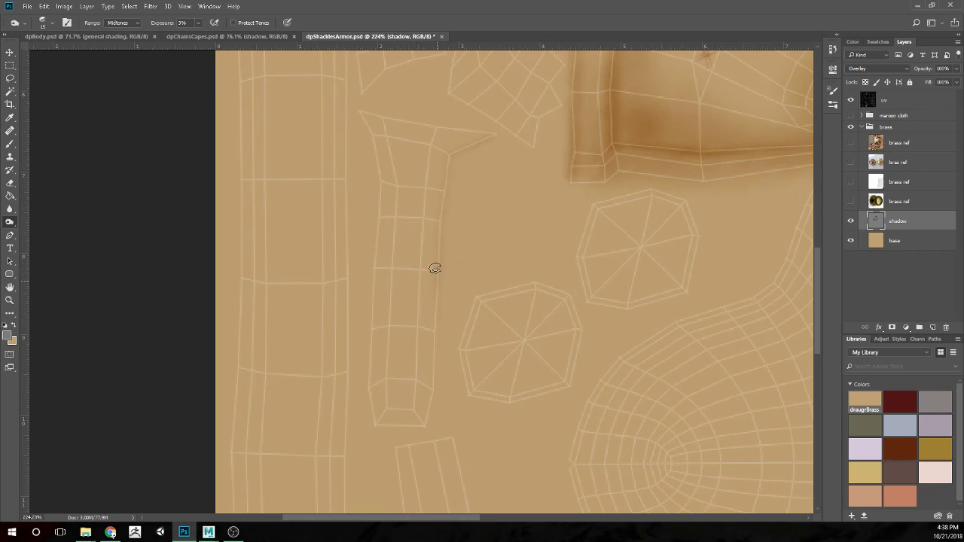
mouse_move(420, 228)
left_mouse_down()
mouse_move(430, 339)
mouse_move(434, 318)
mouse_move(436, 328)
mouse_move(425, 410)
left_mouse_up()
Burn the flared strip's left, bottom and top edges to complete its shadow outline
left_click_drag(362, 112, 382, 174)
mouse_move(368, 130)
left_mouse_down()
mouse_move(393, 202)
mouse_move(373, 181)
mouse_move(375, 261)
mouse_move(378, 240)
mouse_move(344, 247)
mouse_move(381, 286)
mouse_move(373, 260)
mouse_move(370, 359)
mouse_move(370, 266)
mouse_move(355, 412)
left_mouse_up()
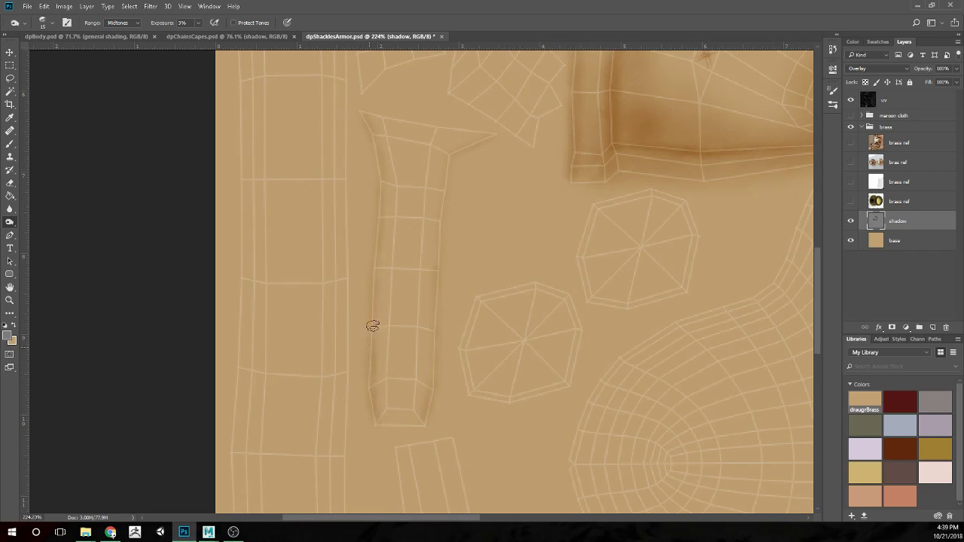
mouse_move(405, 418)
left_mouse_down()
mouse_move(376, 425)
mouse_move(419, 425)
mouse_move(366, 425)
mouse_move(371, 382)
mouse_move(411, 426)
mouse_move(382, 420)
left_mouse_up()
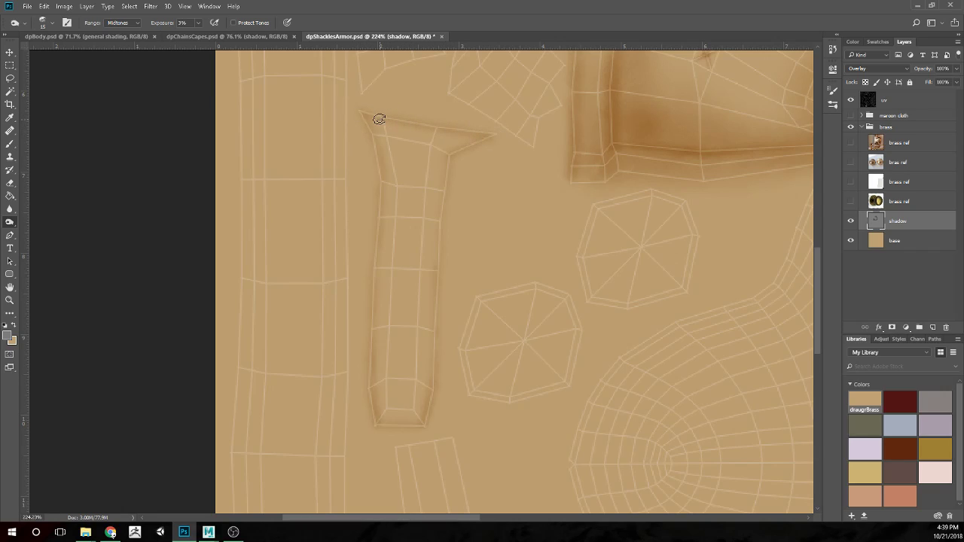
Burn thin shadows along both sides of the lower flared strip, deepening the bends where it widens at the base
scroll(520, 264, "down", 4)
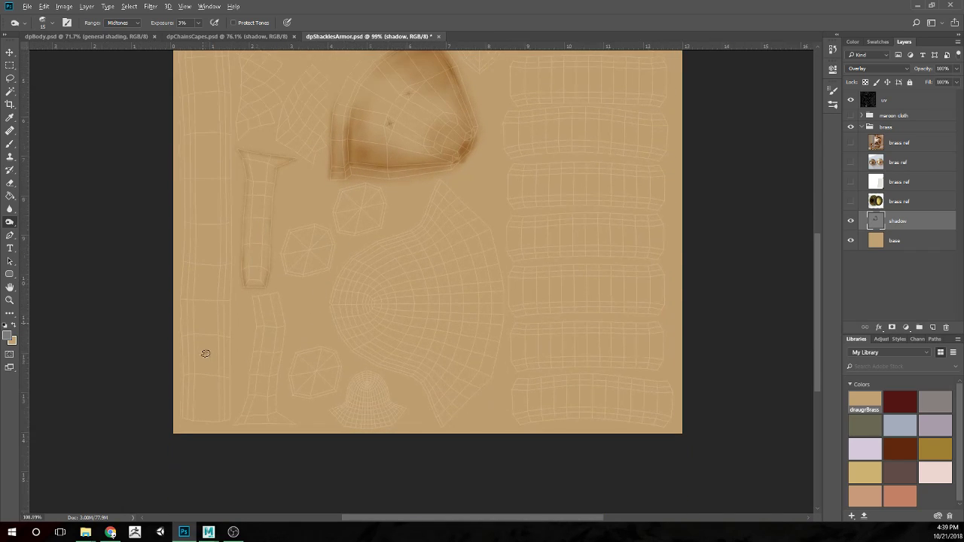
scroll(249, 331, "up", 4)
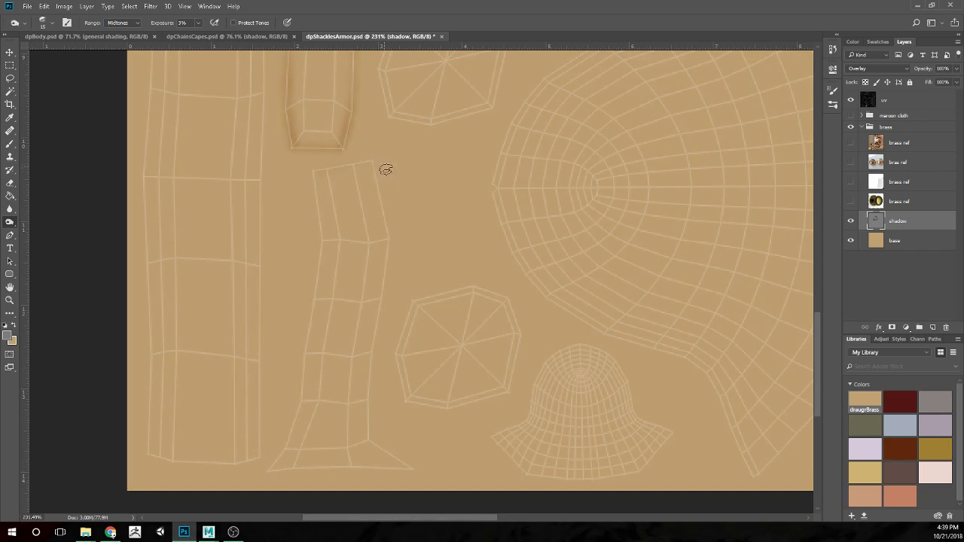
scroll(426, 286, "down", 2)
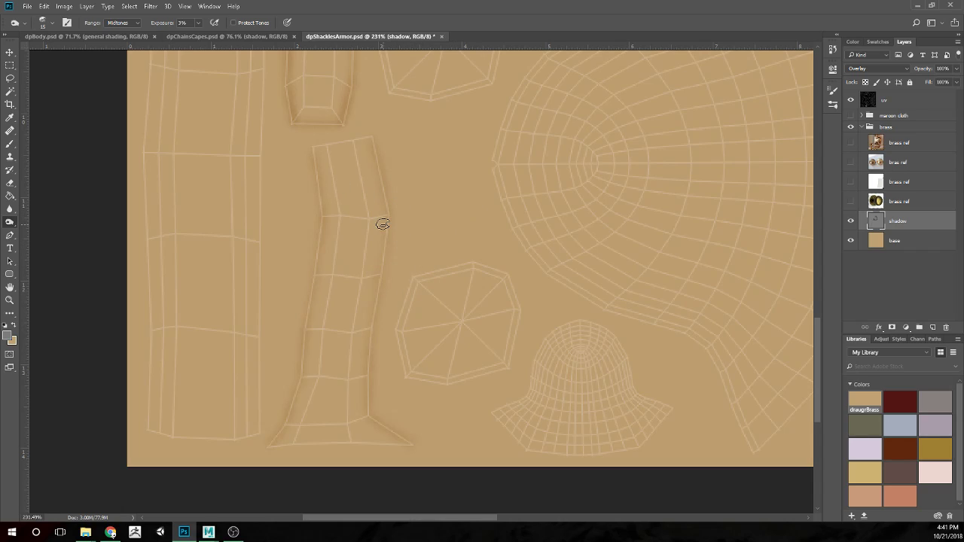
scroll(418, 241, "down", 2)
scroll(411, 259, "up", 1)
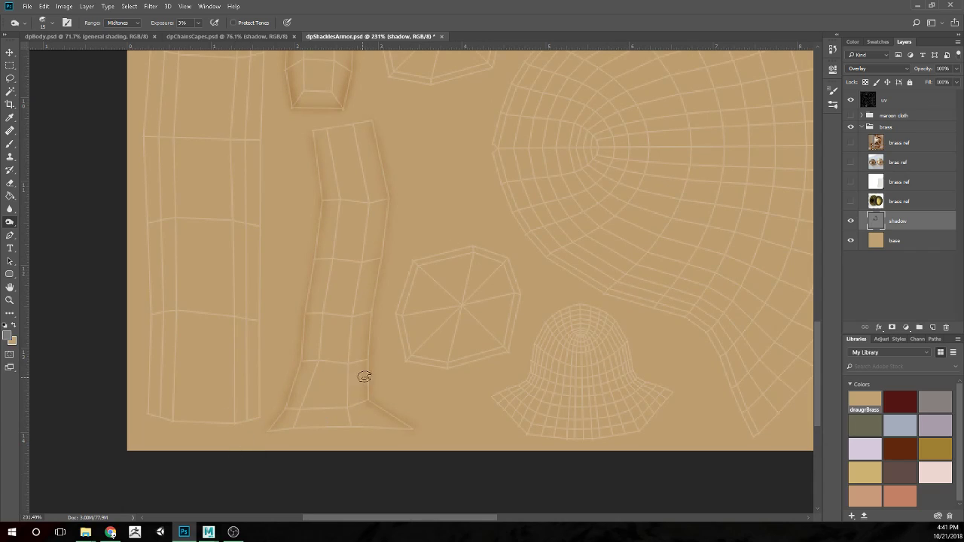
left_click_drag(369, 401, 391, 422)
mouse_move(312, 362)
left_mouse_down()
mouse_move(295, 386)
mouse_move(306, 319)
mouse_move(295, 399)
mouse_move(302, 326)
mouse_move(283, 413)
left_mouse_up()
mouse_move(312, 231)
left_mouse_down()
mouse_move(322, 194)
mouse_move(327, 202)
mouse_move(318, 182)
mouse_move(316, 234)
mouse_move(320, 169)
mouse_move(324, 195)
left_mouse_up()
Review the two strips' outlines and the overall shading with the uv layer hidden, and show the wireframe again
scroll(426, 261, "down", 5)
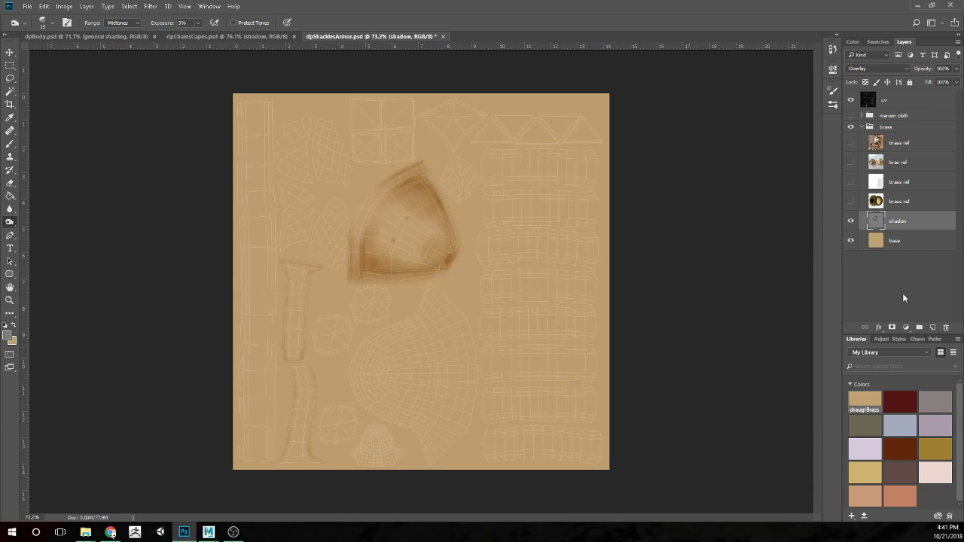
left_click(851, 100)
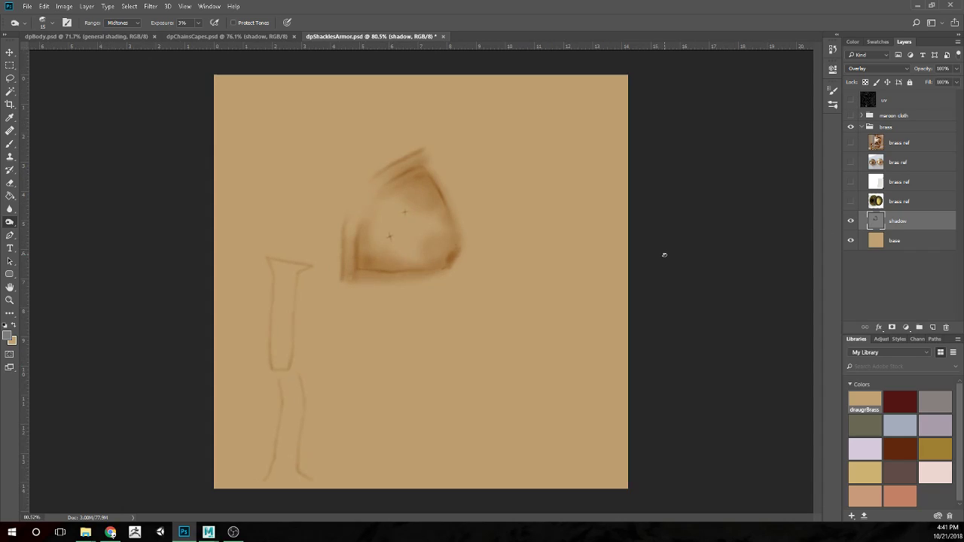
scroll(504, 291, "down", 2)
scroll(499, 289, "up", 3)
left_click(851, 101)
left_click(851, 101)
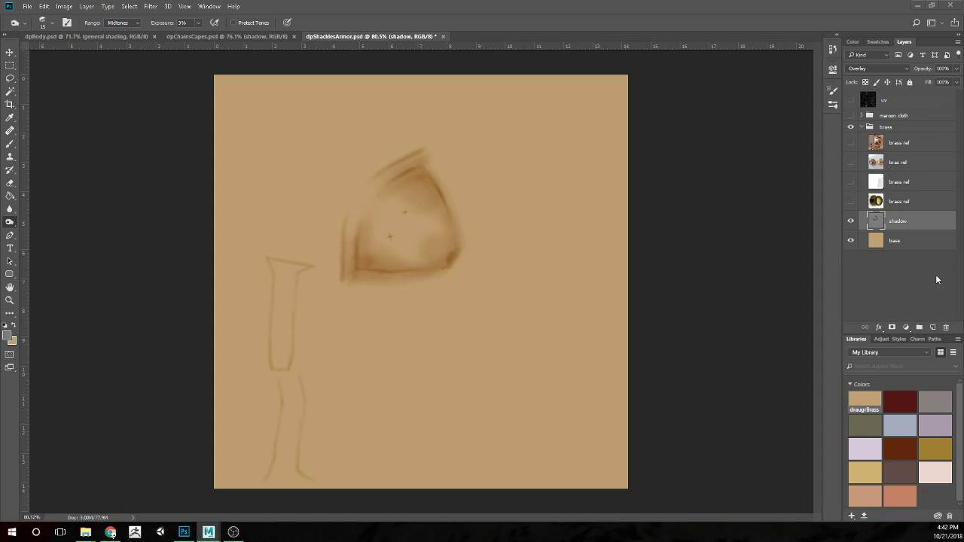
scroll(320, 345, "up", 4)
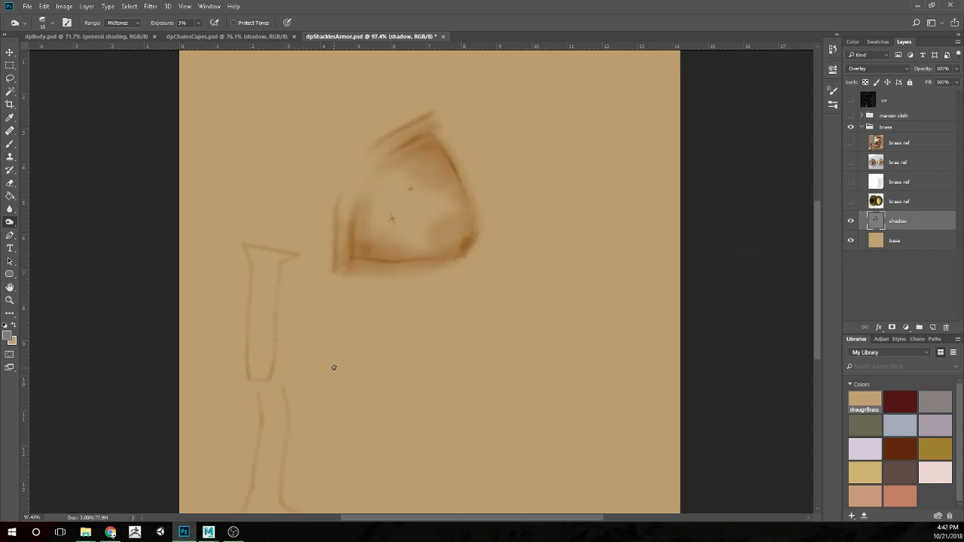
left_click(851, 101)
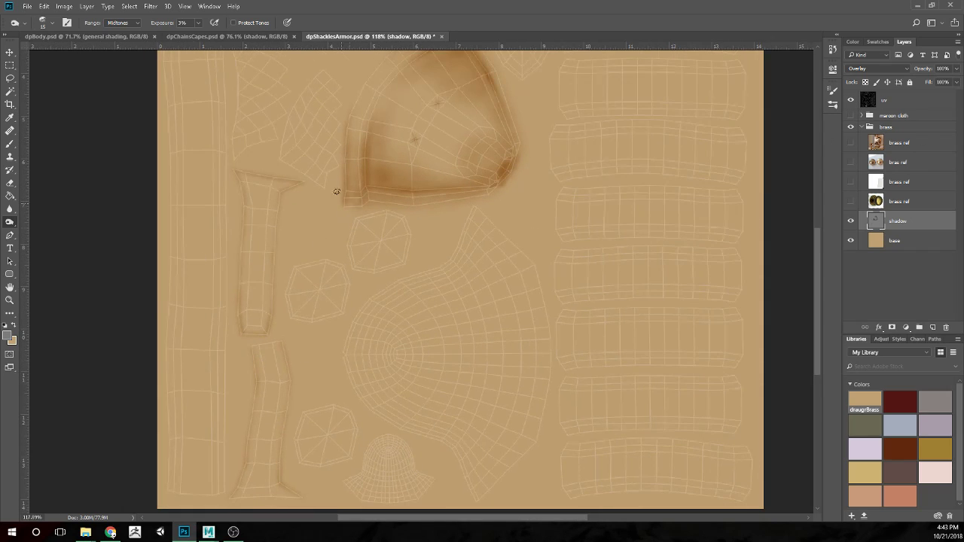
With a 30 px Burn brush, softly shade the upper strip's inner sides and ends, and check it with the uv layer hidden
key("bracketright")
key("bracketright")
key("bracketright")
left_click_drag(243, 178, 242, 291)
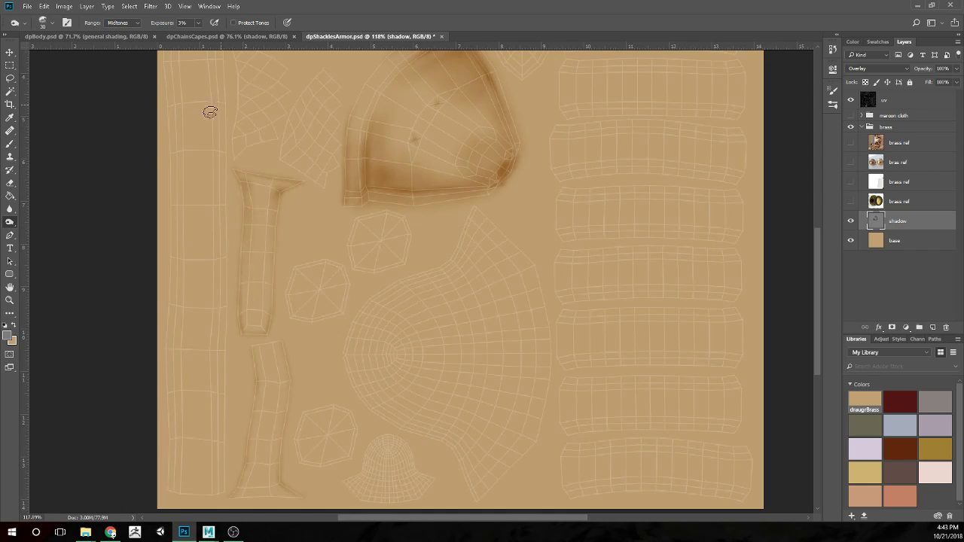
mouse_move(247, 181)
left_mouse_down()
mouse_move(240, 293)
mouse_move(213, 234)
mouse_move(259, 326)
mouse_move(245, 326)
mouse_move(244, 277)
mouse_move(243, 321)
mouse_move(245, 260)
mouse_move(245, 328)
mouse_move(275, 325)
mouse_move(257, 328)
mouse_move(261, 287)
mouse_move(263, 310)
left_mouse_up()
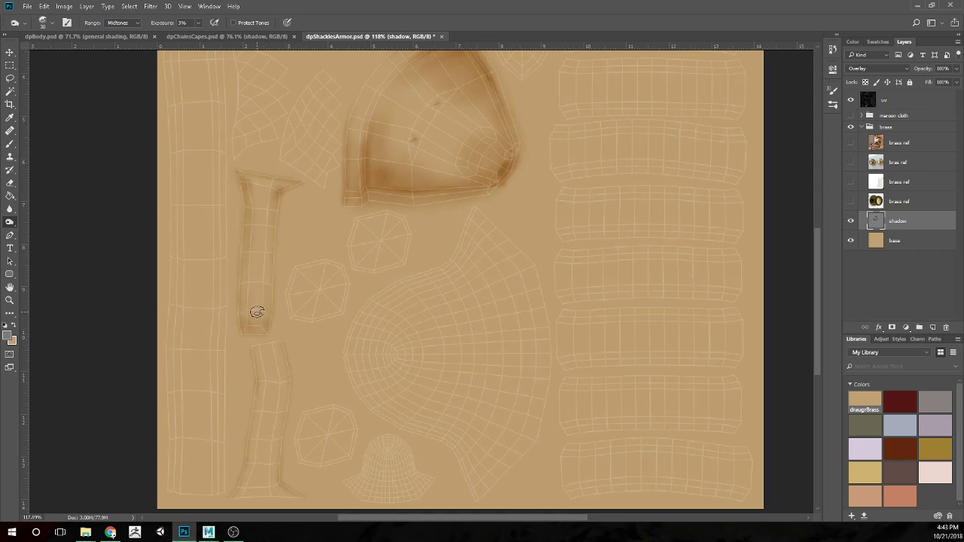
key("bracketleft")
left_click(851, 99)
left_click(851, 99)
Enlarge the Burn brush to 35 px and burn soft shading down both inner sides of the lower flared strip
scroll(301, 271, "down", 3)
scroll(298, 317, "up", 3)
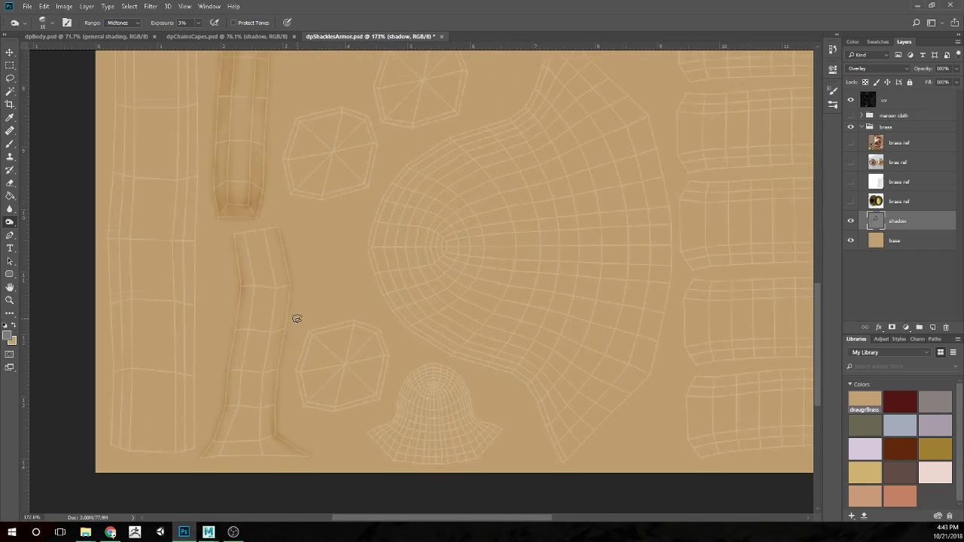
scroll(297, 318, "down", 1)
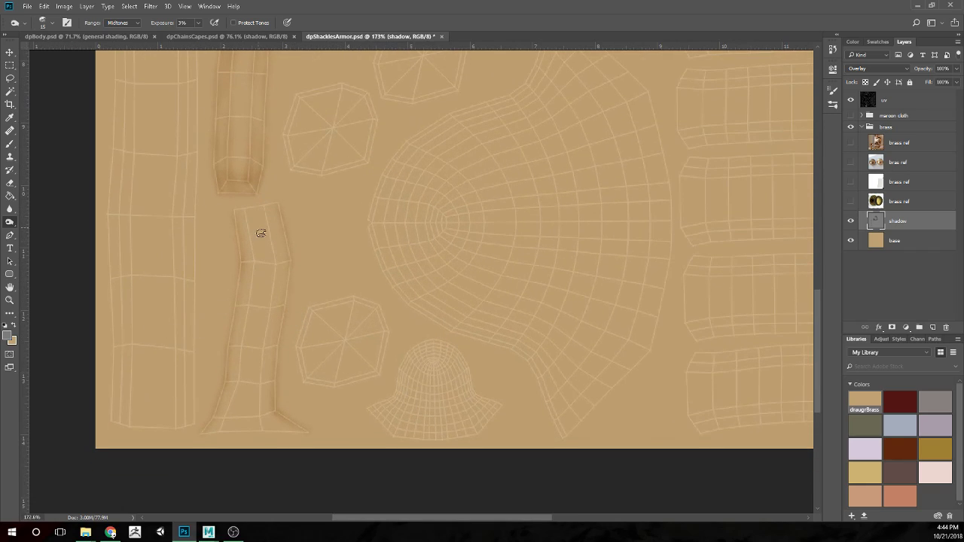
key("bracketright")
key("bracketright")
mouse_move(238, 216)
left_mouse_down()
mouse_move(250, 265)
mouse_move(211, 424)
left_mouse_up()
mouse_move(279, 240)
left_mouse_down()
mouse_move(265, 400)
mouse_move(274, 414)
mouse_move(263, 409)
left_mouse_up()
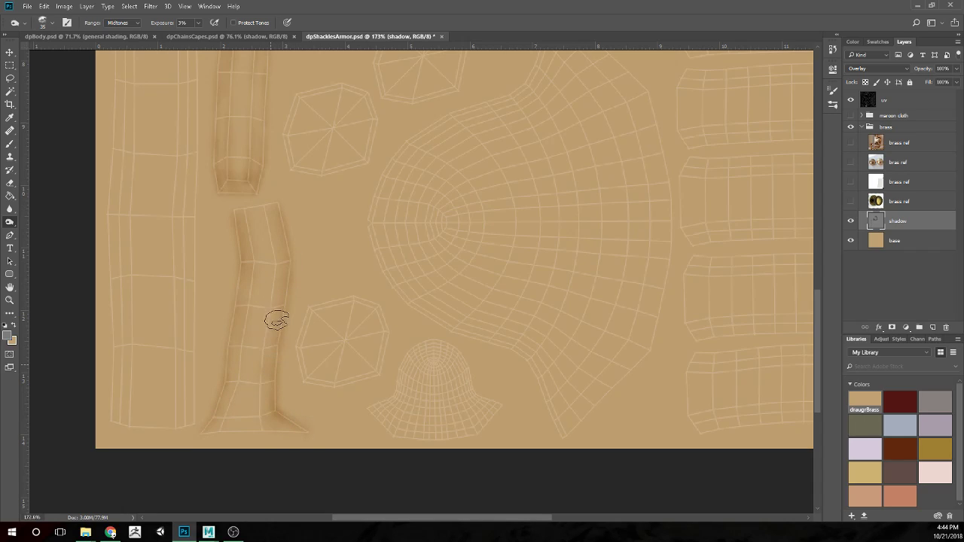
mouse_move(239, 209)
left_mouse_down()
mouse_move(238, 292)
mouse_move(211, 427)
left_mouse_up()
Raise the Burn exposure to 6% and, with a smaller brush, deepen the shadows at the lower flared strip's inner bends and base
key("bracketleft")
left_click(198, 23)
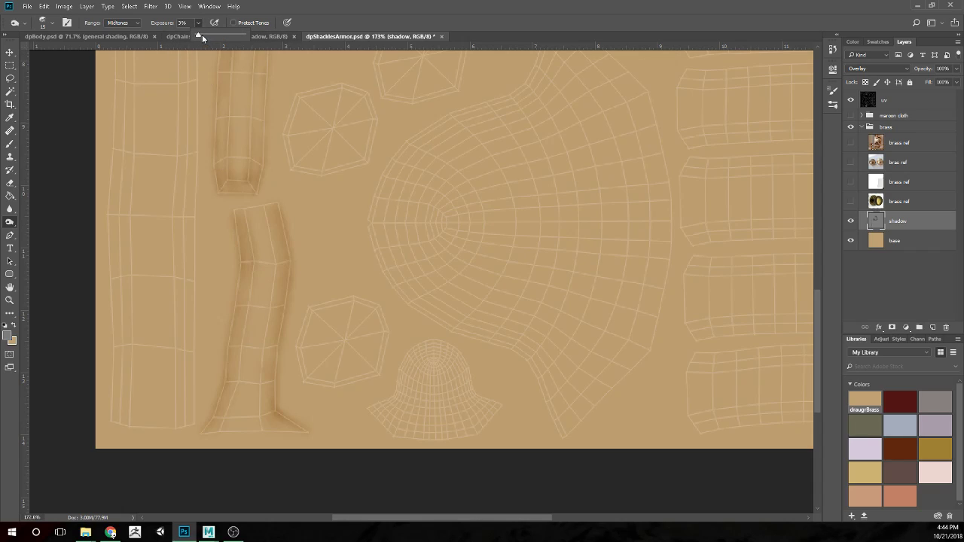
left_click_drag(200, 34, 213, 34)
mouse_move(254, 271)
left_mouse_down()
mouse_move(248, 226)
mouse_move(248, 293)
mouse_move(232, 220)
mouse_move(267, 262)
mouse_move(275, 257)
mouse_move(275, 273)
mouse_move(264, 222)
mouse_move(273, 281)
mouse_move(266, 222)
mouse_move(273, 259)
mouse_move(276, 249)
mouse_move(270, 319)
mouse_move(278, 171)
mouse_move(244, 140)
mouse_move(251, 295)
mouse_move(269, 297)
mouse_move(272, 285)
mouse_move(268, 319)
mouse_move(273, 273)
mouse_move(255, 377)
mouse_move(258, 331)
mouse_move(254, 346)
mouse_move(271, 321)
mouse_move(266, 347)
mouse_move(272, 299)
mouse_move(262, 428)
mouse_move(258, 373)
left_mouse_up()
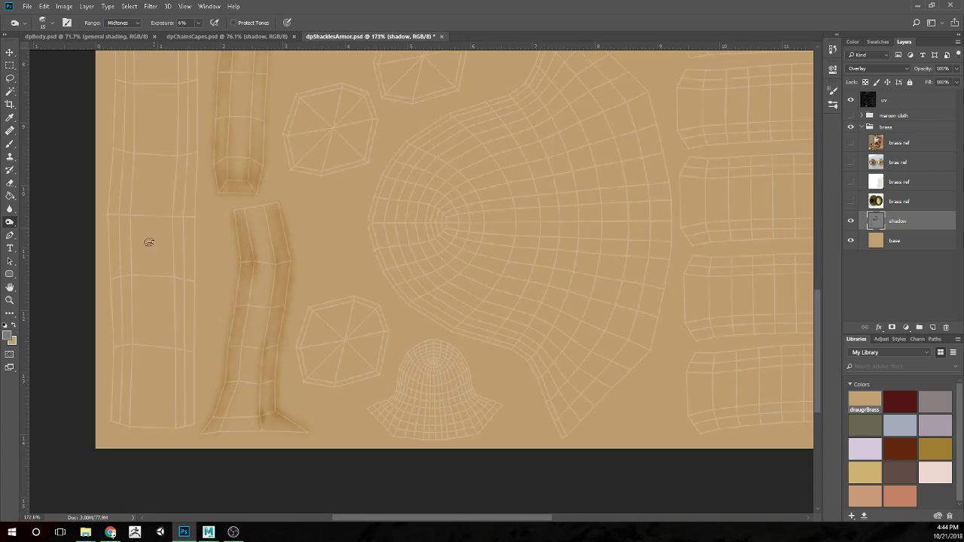
mouse_move(250, 303)
left_mouse_down()
mouse_move(245, 325)
mouse_move(251, 272)
mouse_move(248, 310)
left_mouse_up()
mouse_move(242, 296)
left_mouse_down()
mouse_move(247, 356)
mouse_move(244, 324)
mouse_move(225, 419)
mouse_move(237, 386)
mouse_move(220, 427)
mouse_move(234, 391)
mouse_move(232, 402)
mouse_move(220, 276)
left_mouse_up()
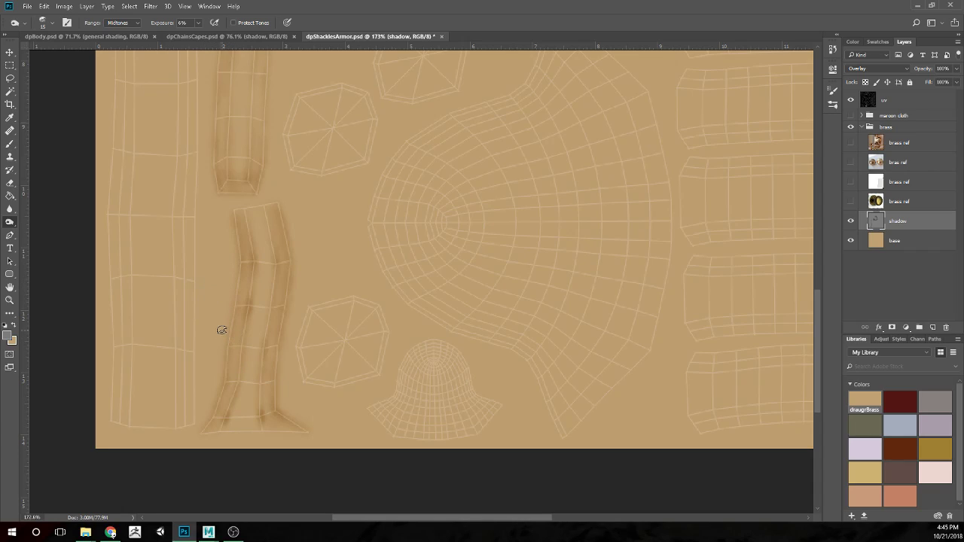
Hide the uv layer and review the shading on both strips and the fan-shaped piece without the wireframe
left_click(851, 100)
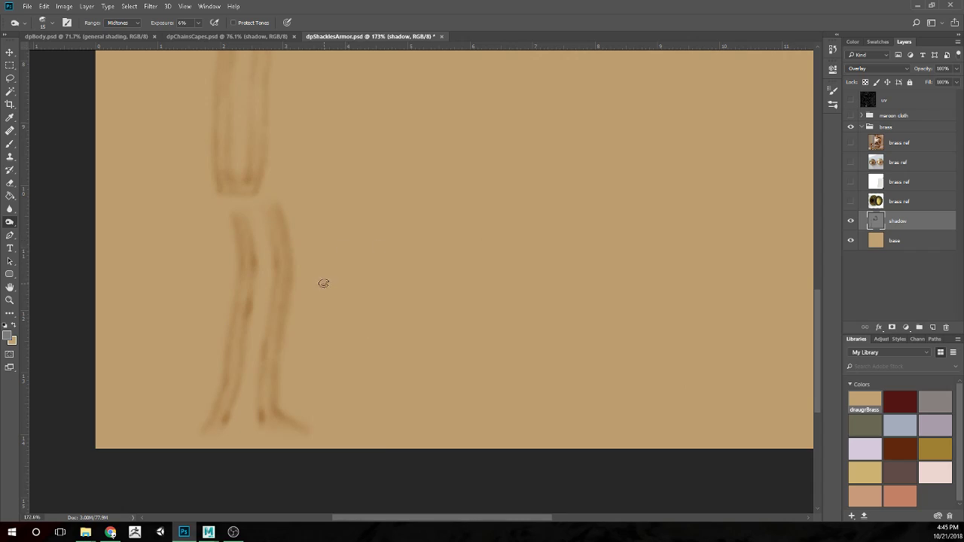
scroll(327, 286, "down", 2)
scroll(331, 286, "down", 1)
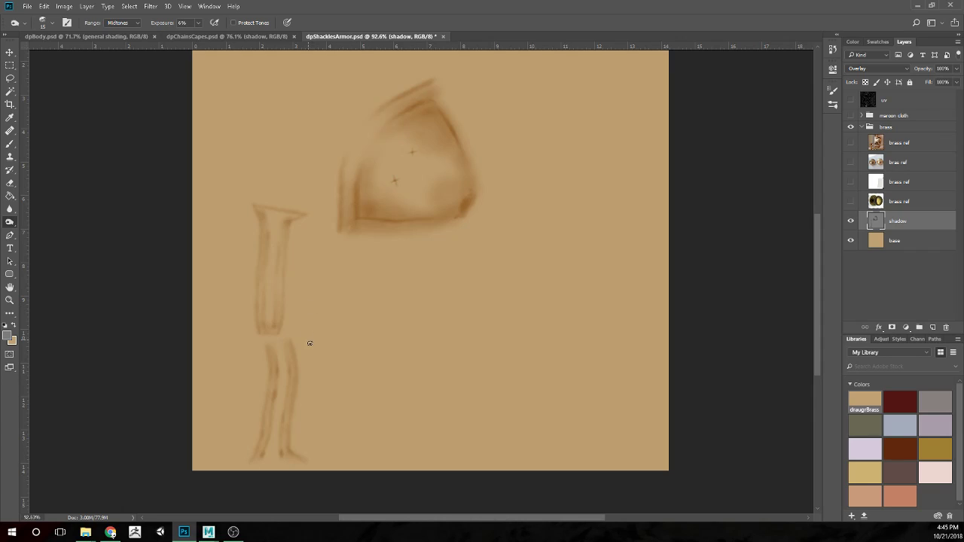
scroll(316, 345, "up", 1)
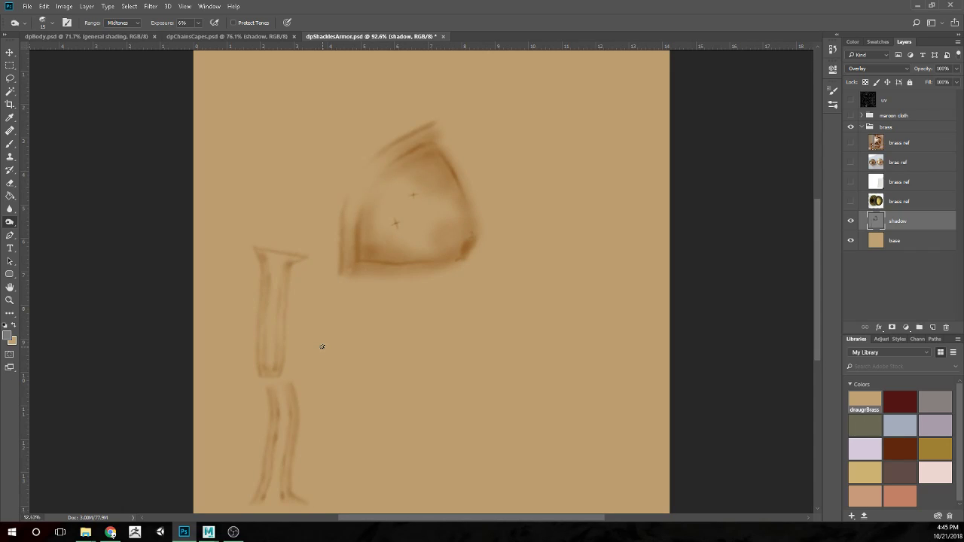
scroll(305, 349, "up", 1)
scroll(309, 348, "down", 1)
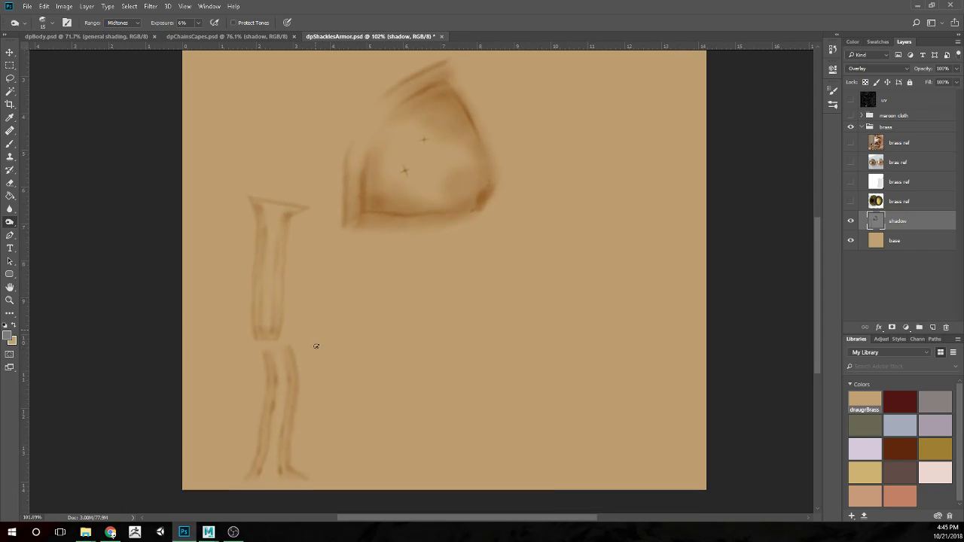
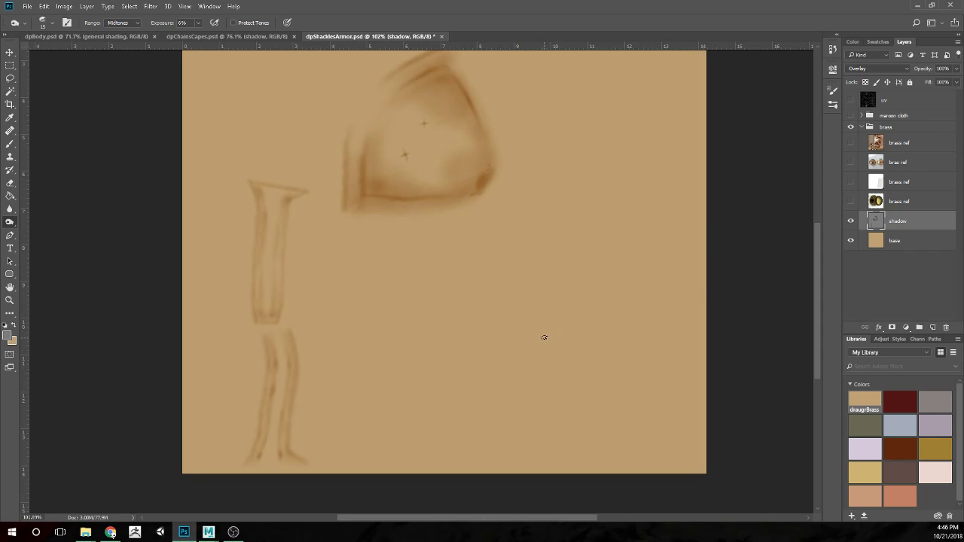
With a 60 px Brush at 50% opacity, paint gray over the fan-shaped piece's inner shadows to soften them near its edges and tip
key("b")
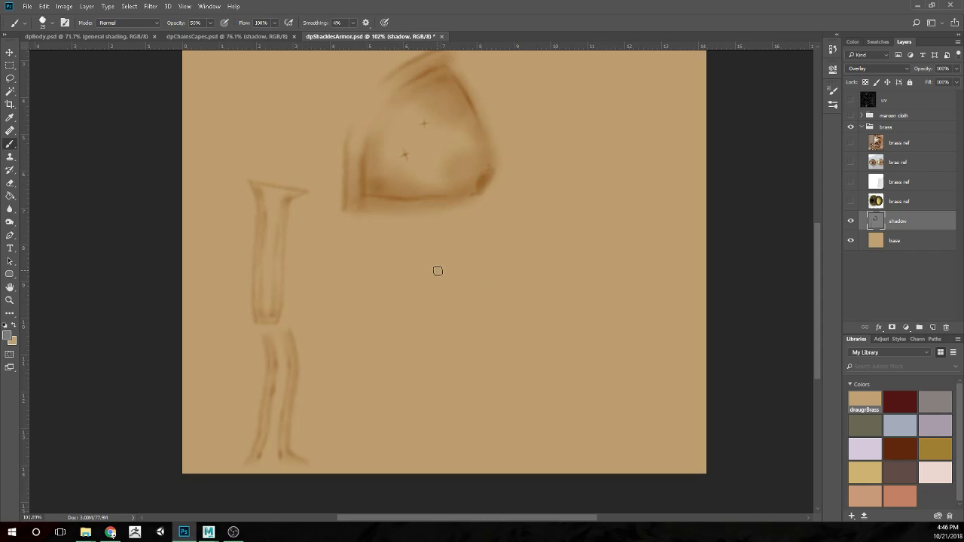
key("bracketright")
key("bracketright")
key("bracketright")
key("bracketright")
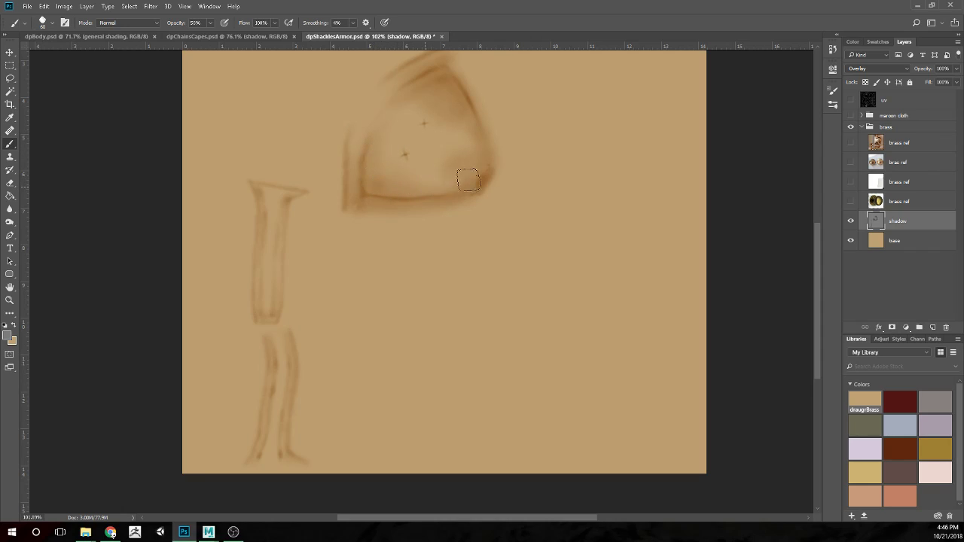
mouse_move(435, 84)
left_mouse_down()
mouse_move(411, 102)
mouse_move(441, 103)
mouse_move(443, 88)
mouse_move(456, 106)
mouse_move(445, 84)
mouse_move(468, 135)
mouse_move(452, 110)
mouse_move(443, 122)
mouse_move(459, 116)
mouse_move(476, 164)
mouse_move(457, 182)
mouse_move(418, 184)
mouse_move(486, 169)
mouse_move(467, 147)
mouse_move(466, 191)
left_mouse_up()
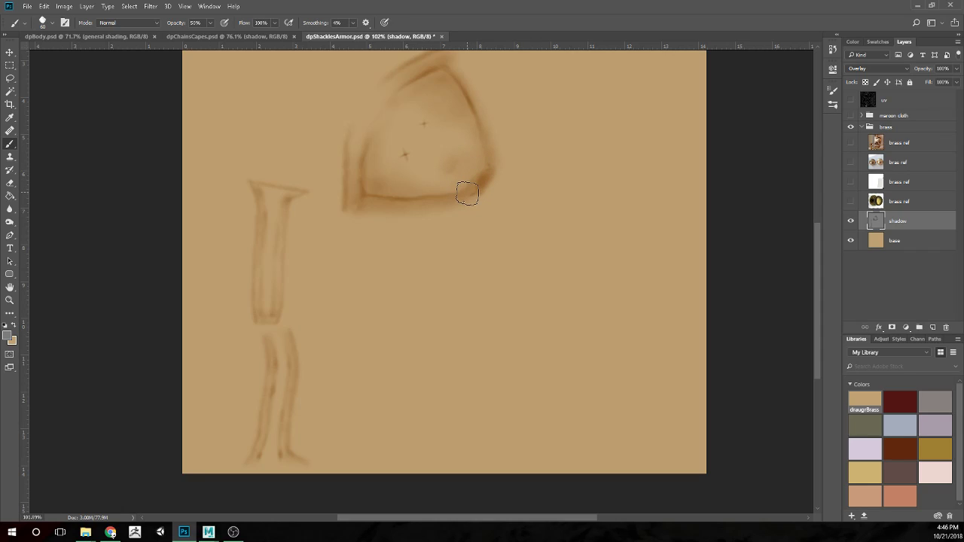
mouse_move(503, 185)
left_mouse_down()
mouse_move(490, 174)
mouse_move(485, 180)
left_mouse_up()
Show the uv layer again and burn shadows into the two small diamond shapes inside the fan-shaped piece
left_click(851, 100)
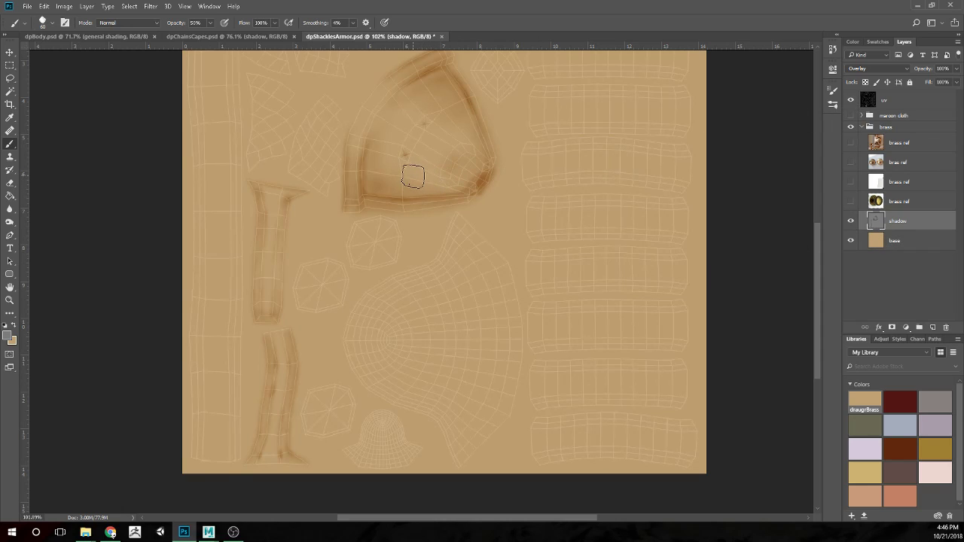
key("o")
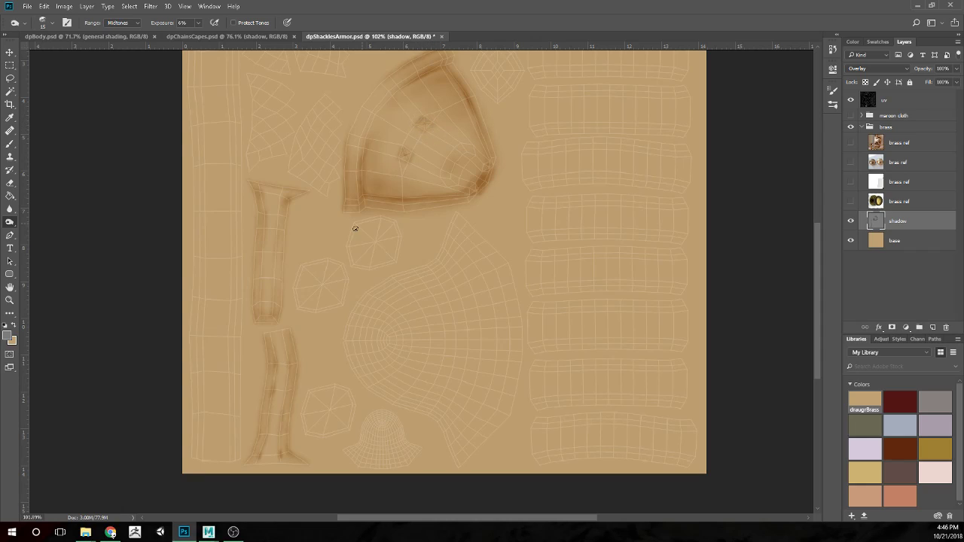
Switch to the Dodge tool for highlights and enlarge its brush to 25 px for the lower flared strip
scroll(319, 319, "up", 3)
scroll(259, 344, "down", 2)
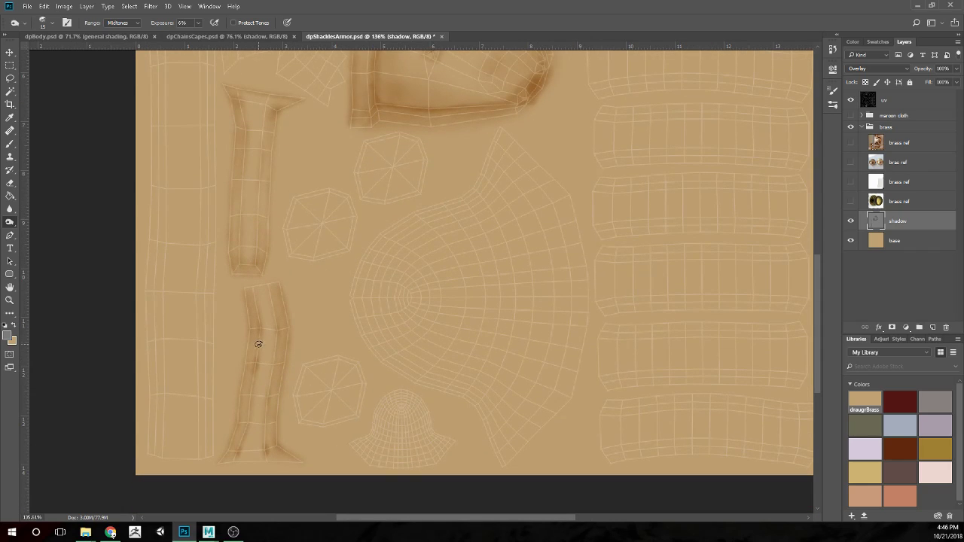
scroll(222, 348, "up", 1)
key("shift+o")
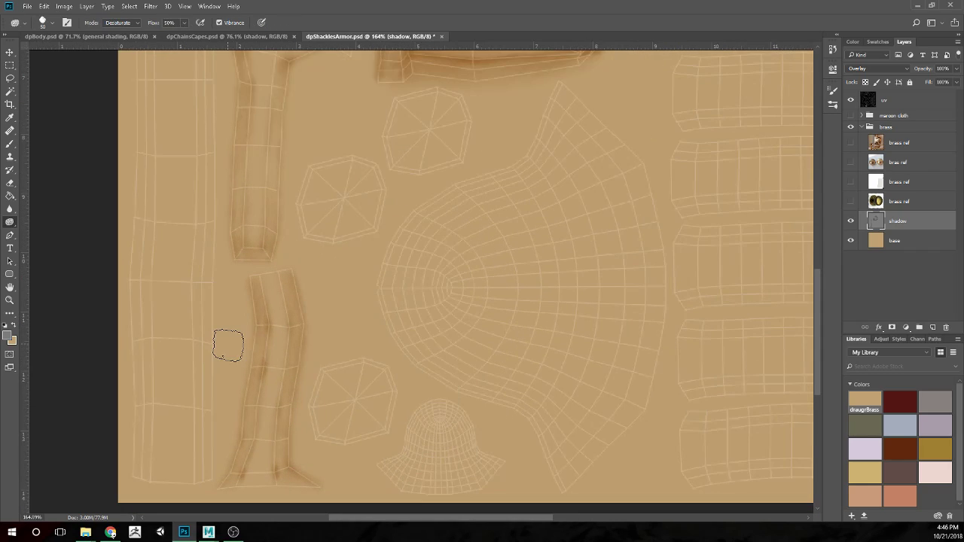
key("shift+o")
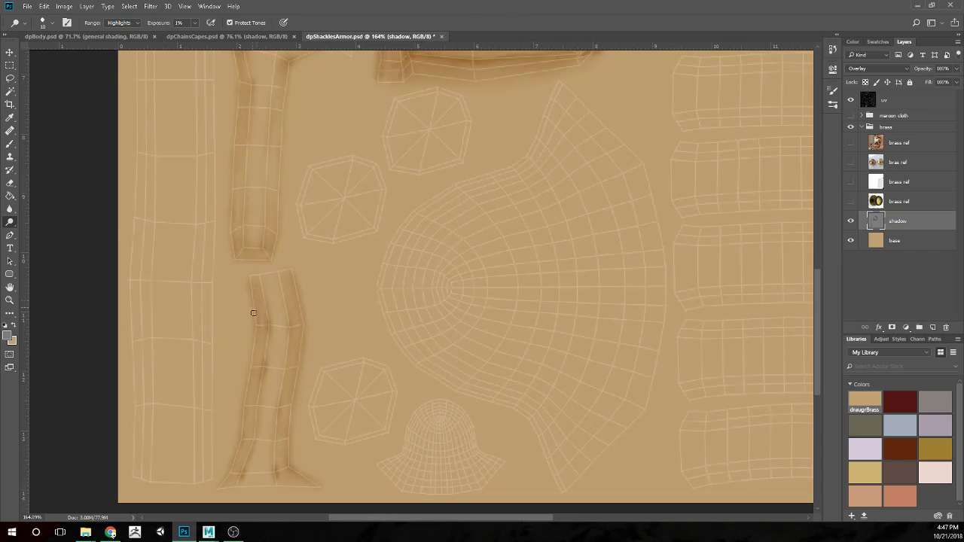
key("bracketright")
key("bracketright")
mouse_move(274, 293)
left_mouse_down()
mouse_move(281, 338)
mouse_move(282, 256)
mouse_move(285, 324)
mouse_move(272, 287)
mouse_move(281, 337)
mouse_move(269, 292)
mouse_move(270, 395)
mouse_move(281, 329)
mouse_move(291, 367)
mouse_move(269, 404)
mouse_move(258, 471)
mouse_move(251, 464)
mouse_move(265, 475)
mouse_move(260, 432)
mouse_move(260, 446)
mouse_move(287, 409)
mouse_move(284, 288)
mouse_move(281, 339)
mouse_move(266, 285)
mouse_move(276, 328)
mouse_move(277, 300)
mouse_move(269, 384)
left_mouse_up()
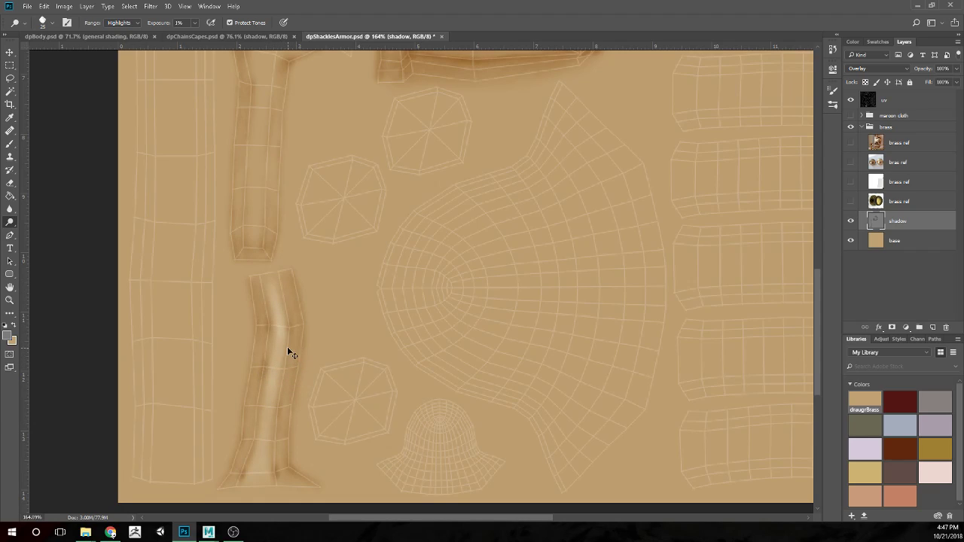
key("ctrl+z")
key("ctrl+z")
key("ctrl+z")
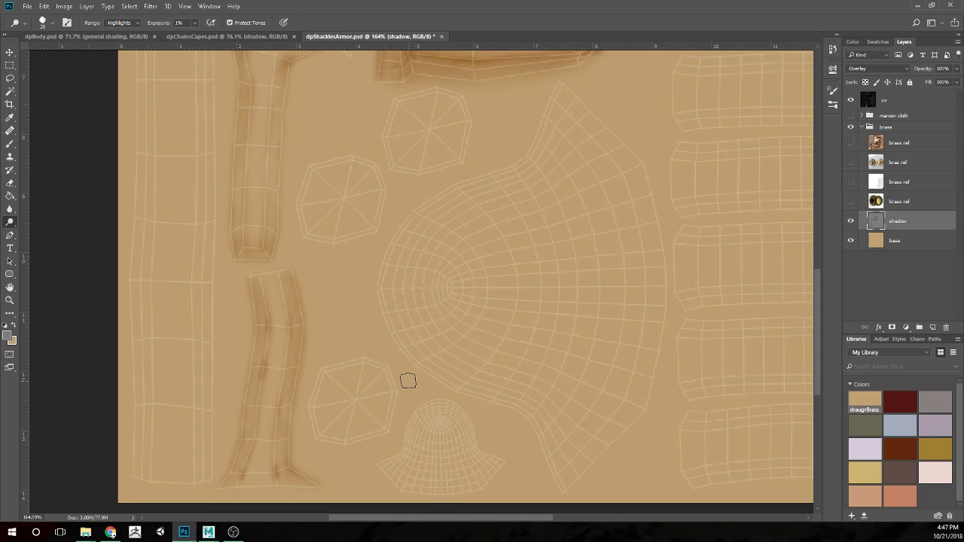
On the base layer, dodge a soft highlight down the middle of the lower flared strip to its base
left_click(896, 242)
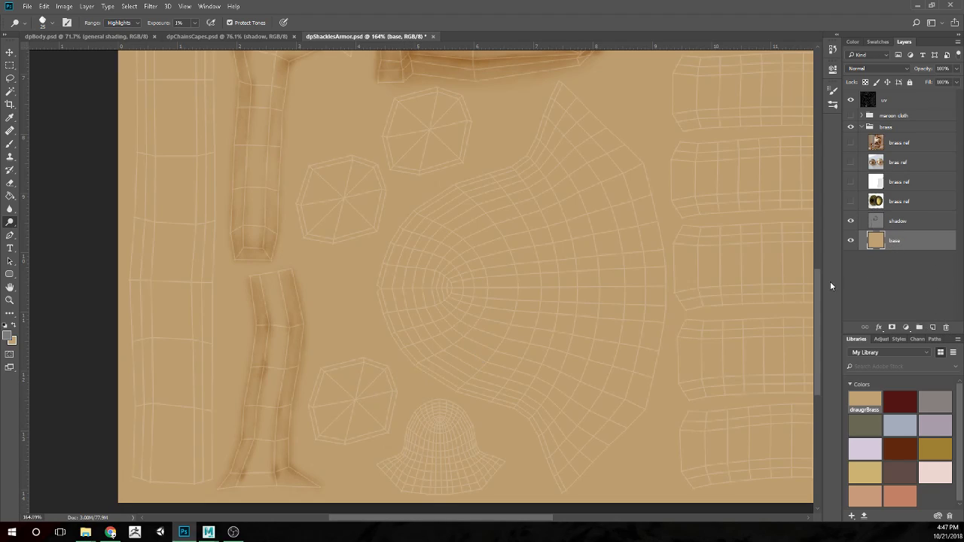
mouse_move(265, 286)
left_mouse_down()
mouse_move(275, 290)
mouse_move(277, 365)
left_mouse_up()
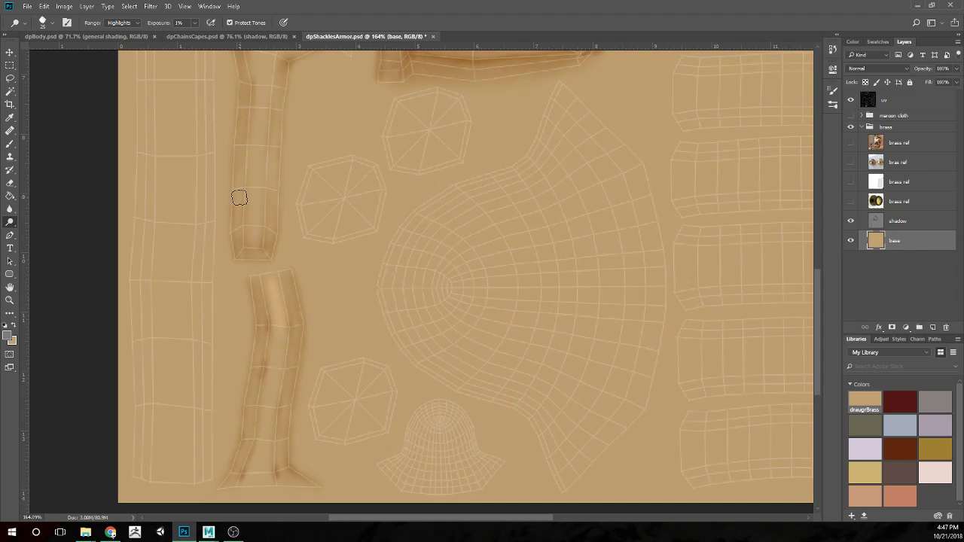
mouse_move(275, 319)
left_mouse_down()
mouse_move(265, 424)
mouse_move(248, 472)
mouse_move(264, 465)
mouse_move(257, 472)
left_mouse_up()
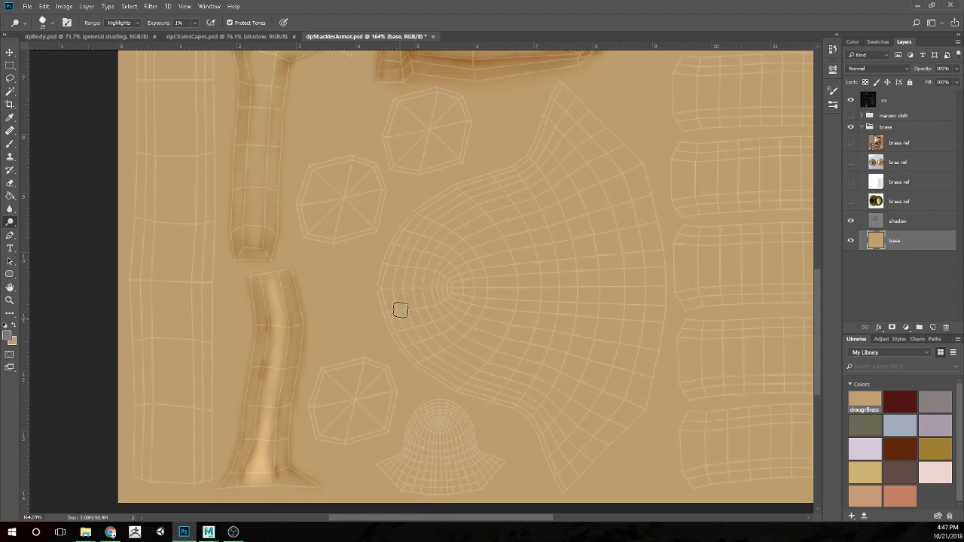
Dodge a matching highlight down the middle of the upper flared strip, from its flared top to its lower end
scroll(369, 239, "up", 3)
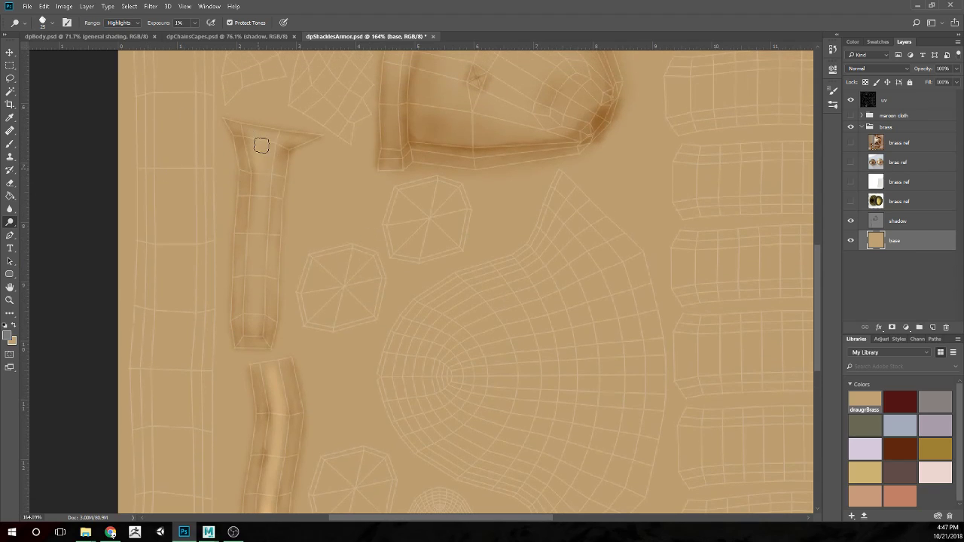
mouse_move(265, 156)
left_mouse_down()
mouse_move(250, 133)
mouse_move(280, 143)
mouse_move(261, 174)
mouse_move(251, 327)
mouse_move(251, 261)
mouse_move(259, 232)
mouse_move(258, 281)
mouse_move(271, 152)
mouse_move(255, 154)
mouse_move(232, 257)
left_mouse_up()
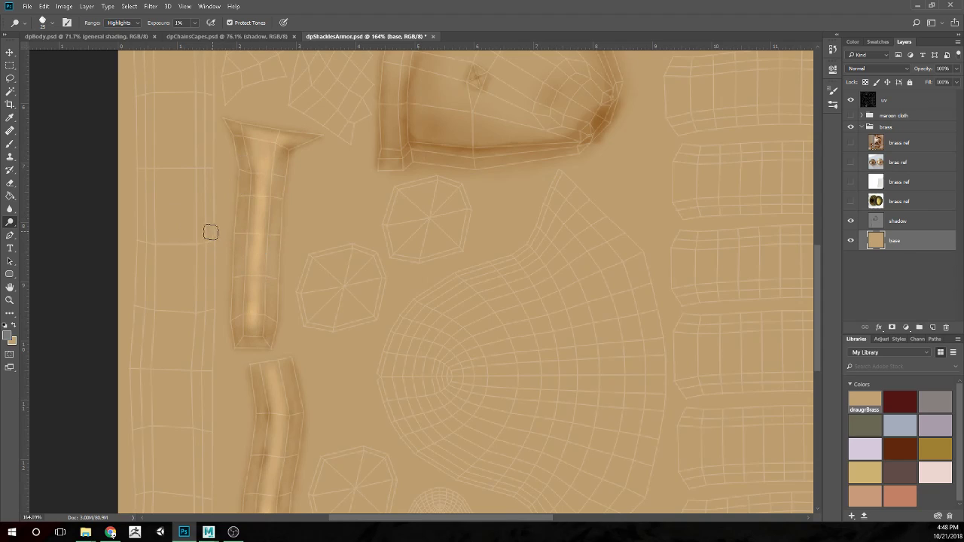
scroll(263, 248, "down", 3)
scroll(271, 307, "up", 2)
scroll(230, 317, "up", 4)
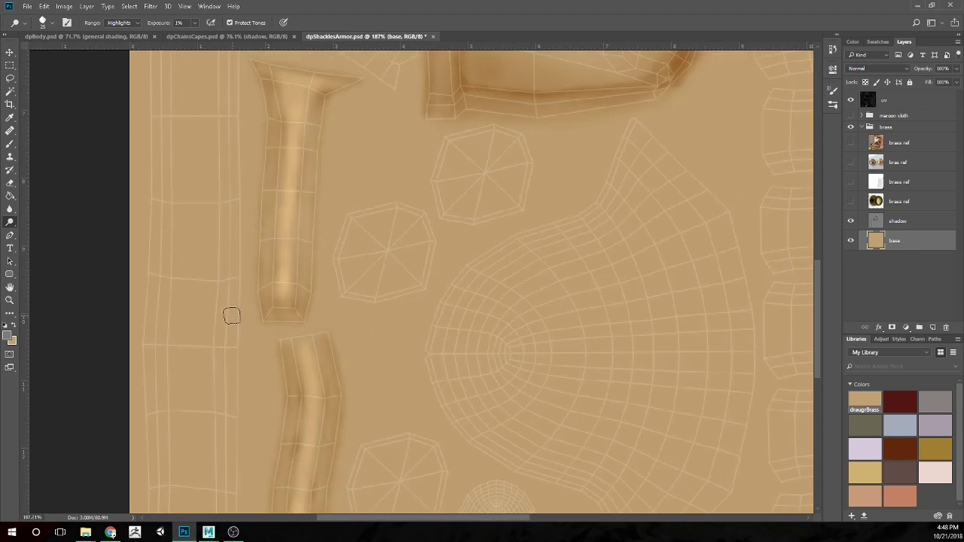
scroll(295, 292, "down", 2)
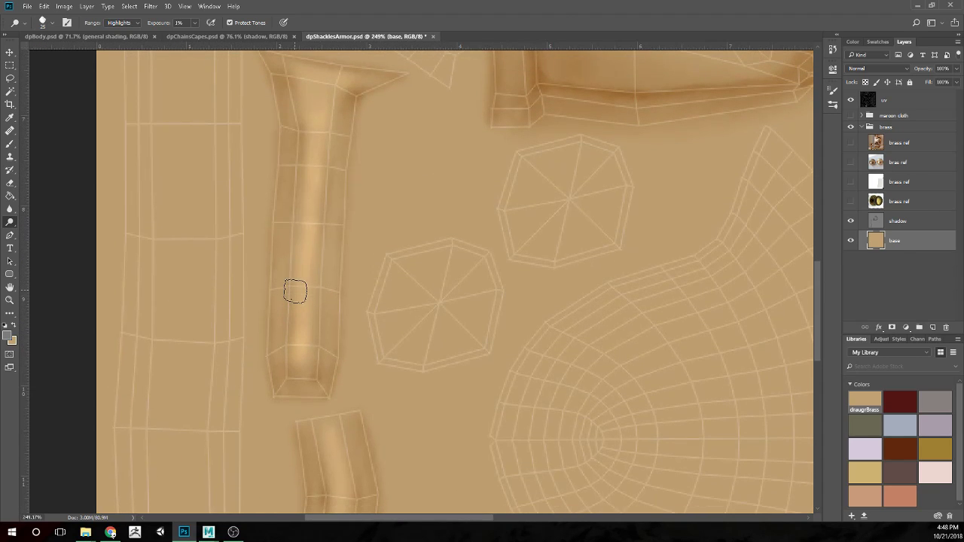
Brighten the highlight at the upper end of the lower strip with the Dodge tool and compare both strips
scroll(290, 292, "down", 3)
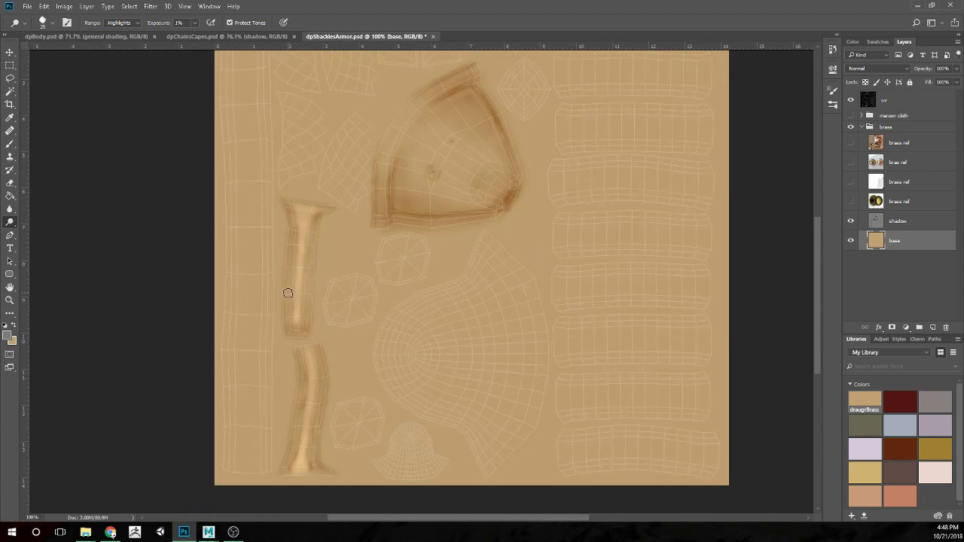
scroll(366, 312, "up", 2)
scroll(391, 294, "down", 3)
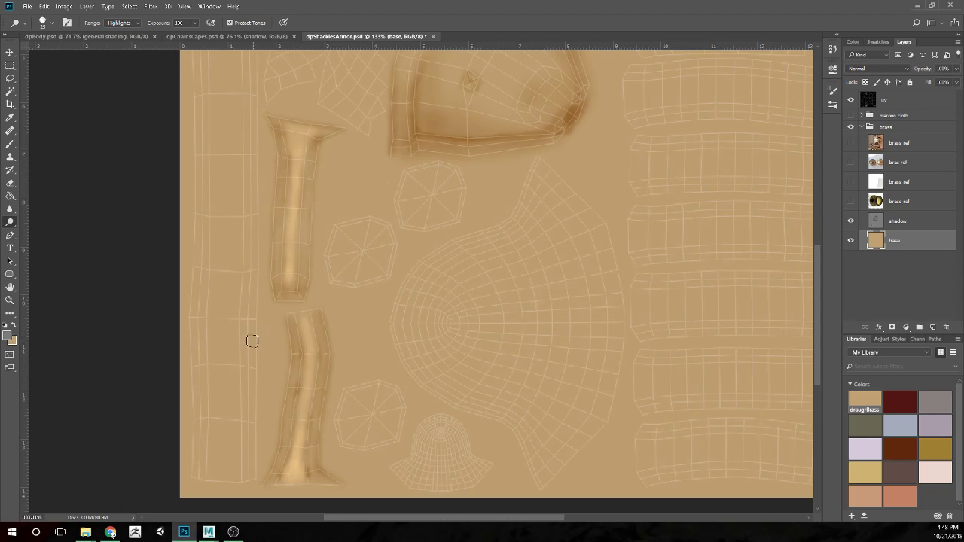
scroll(253, 340, "up", 3)
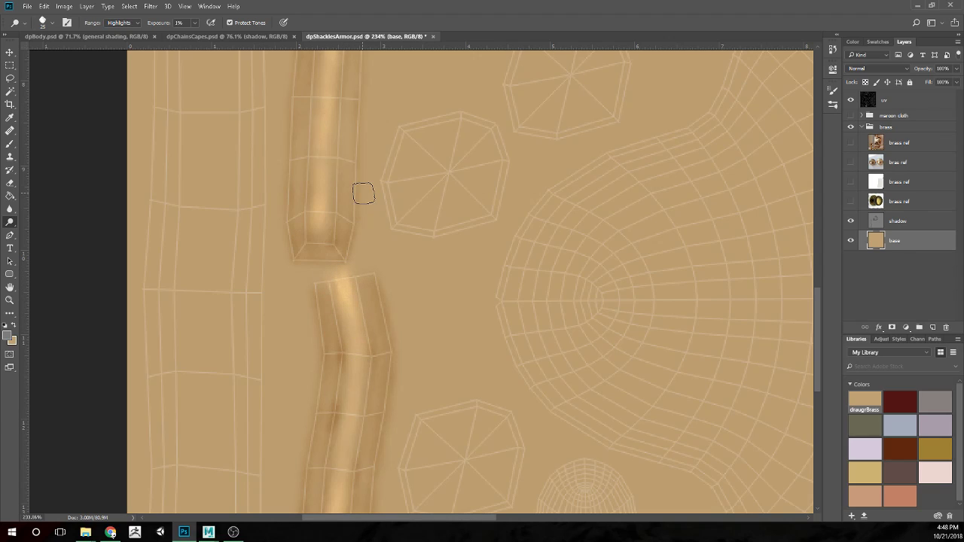
scroll(388, 243, "down", 3)
scroll(390, 250, "up", 1)
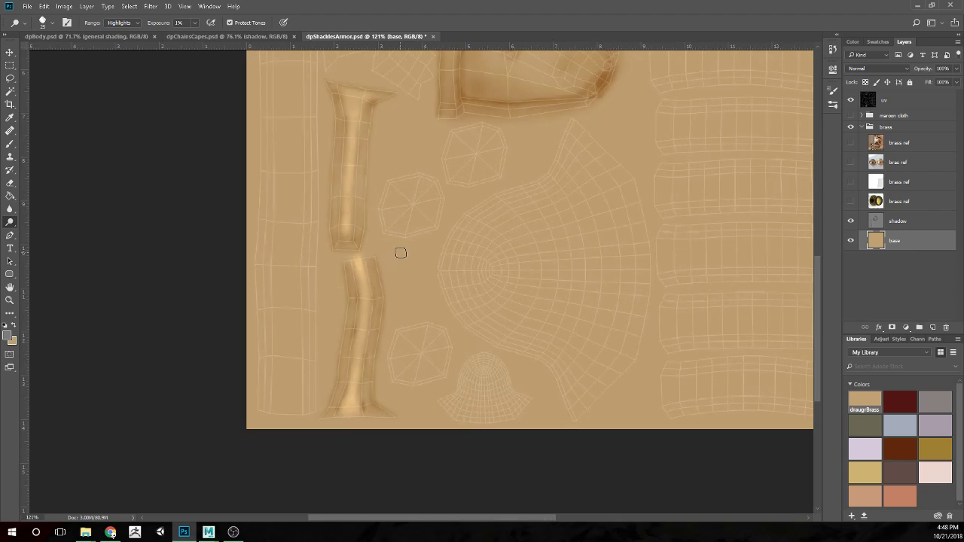
On the shadow layer, paint over and re-burn the upper small diamond shape in the fan-shaped piece, and select the base layer
scroll(407, 252, "up", 5)
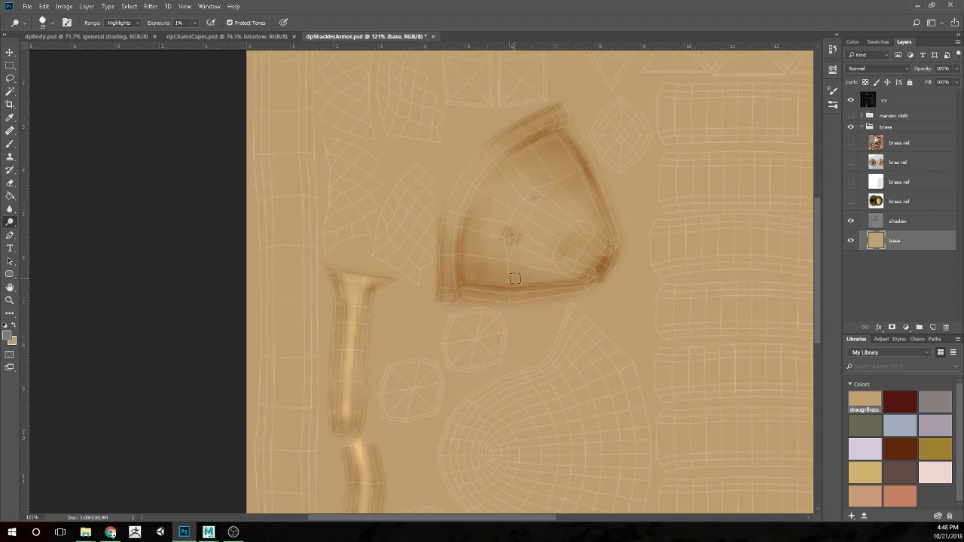
scroll(643, 251, "up", 3)
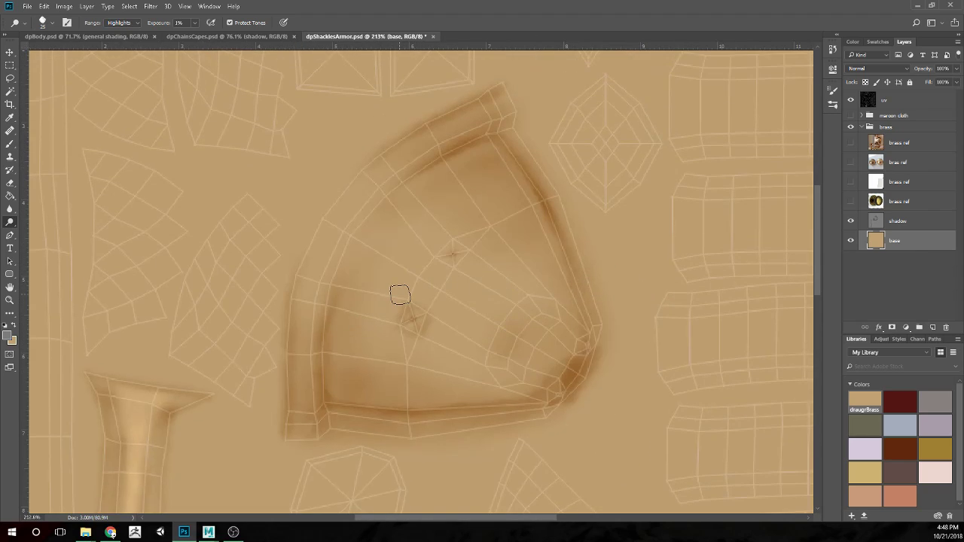
left_click(907, 224)
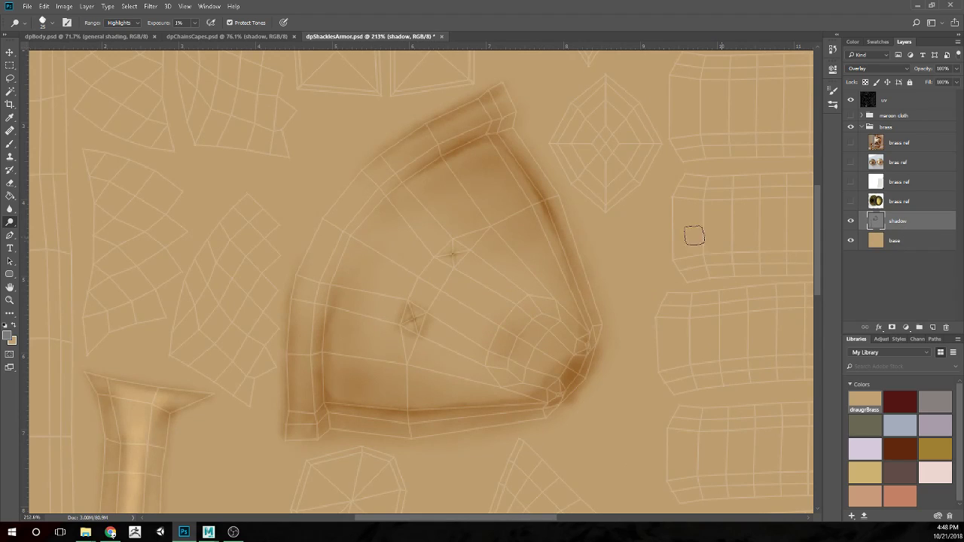
key("b")
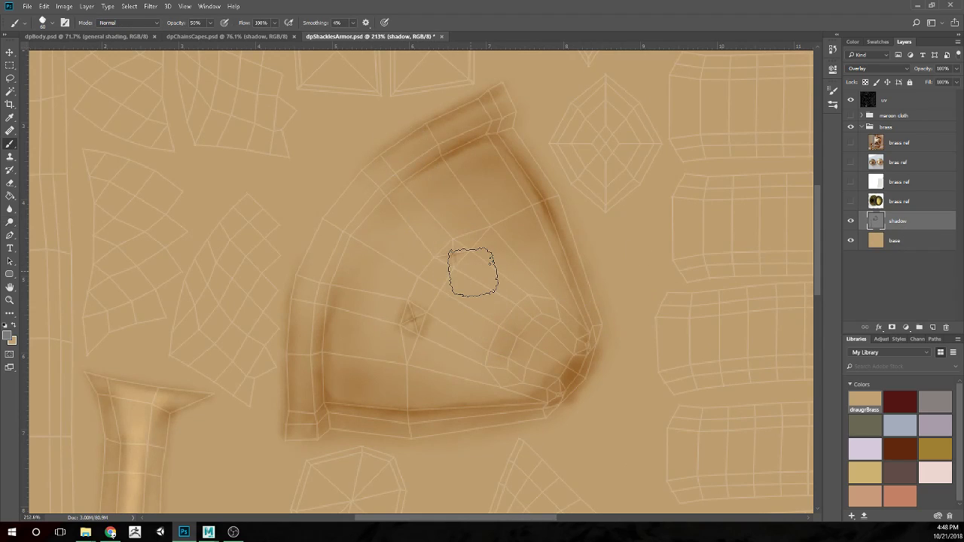
key("o")
key("shift+o")
key("bracketleft")
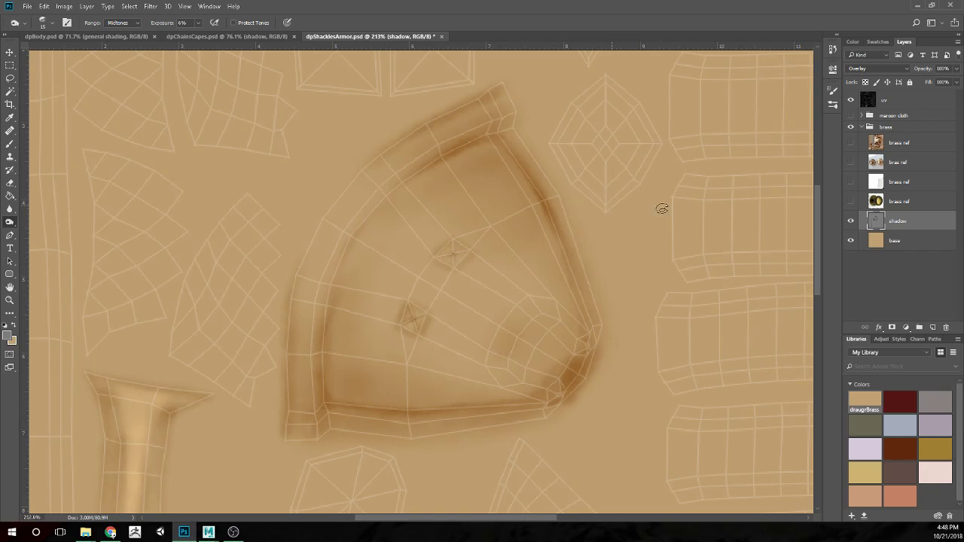
left_click(918, 243)
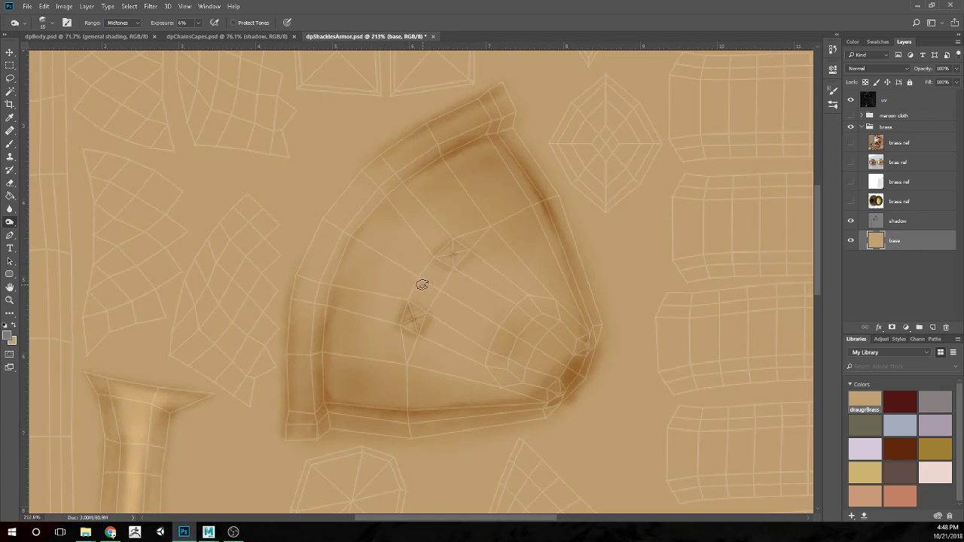
Dodge two broad curved highlights across the fan-shaped piece, on either side of the two small diamonds, with Highlights range at 1% exposure
key("alt")
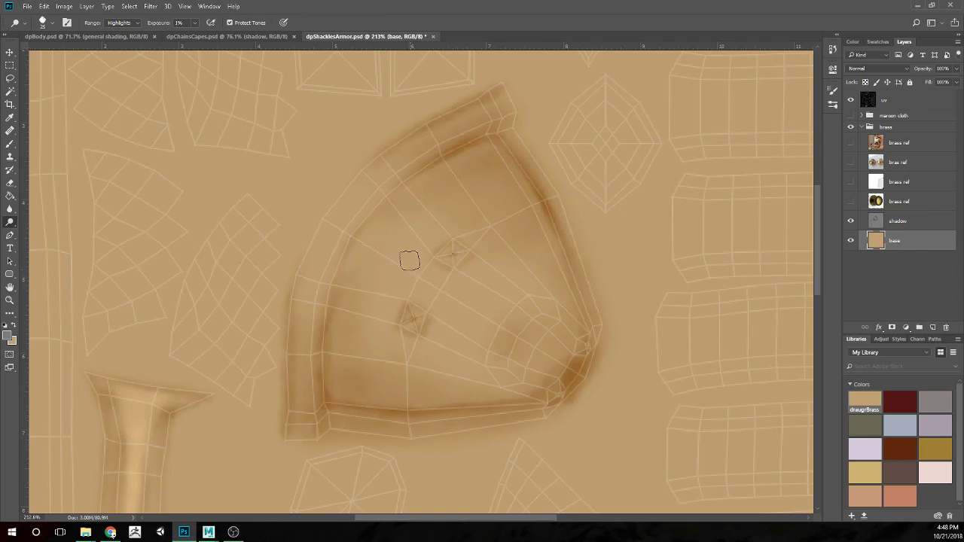
key("[")
key("bracketright")
key("bracketright")
key("bracketright")
mouse_move(442, 231)
left_mouse_down()
mouse_move(398, 235)
mouse_move(406, 258)
mouse_move(429, 229)
left_mouse_up()
mouse_move(377, 325)
left_mouse_down()
mouse_move(429, 249)
mouse_move(368, 310)
mouse_move(460, 196)
mouse_move(359, 340)
mouse_move(412, 207)
mouse_move(352, 297)
mouse_move(444, 204)
mouse_move(357, 332)
mouse_move(425, 246)
mouse_move(372, 370)
mouse_move(440, 216)
mouse_move(373, 264)
mouse_move(456, 189)
mouse_move(362, 335)
mouse_move(369, 316)
mouse_move(354, 364)
mouse_move(435, 227)
mouse_move(444, 267)
mouse_move(428, 270)
mouse_move(425, 294)
mouse_move(440, 278)
mouse_move(537, 278)
mouse_move(495, 265)
mouse_move(444, 329)
mouse_move(481, 263)
mouse_move(449, 325)
mouse_move(497, 303)
mouse_move(476, 361)
mouse_move(521, 269)
mouse_move(490, 277)
mouse_move(437, 328)
mouse_move(447, 292)
mouse_move(439, 300)
mouse_move(452, 281)
mouse_move(475, 339)
mouse_move(510, 287)
left_mouse_up()
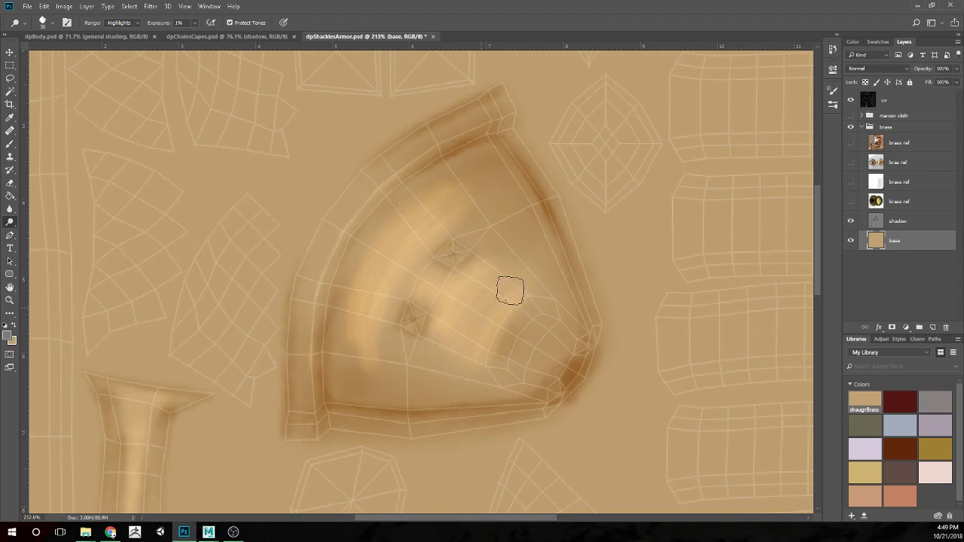
mouse_move(567, 371)
left_mouse_down()
mouse_move(500, 379)
mouse_move(533, 363)
mouse_move(532, 382)
mouse_move(517, 333)
left_mouse_up()
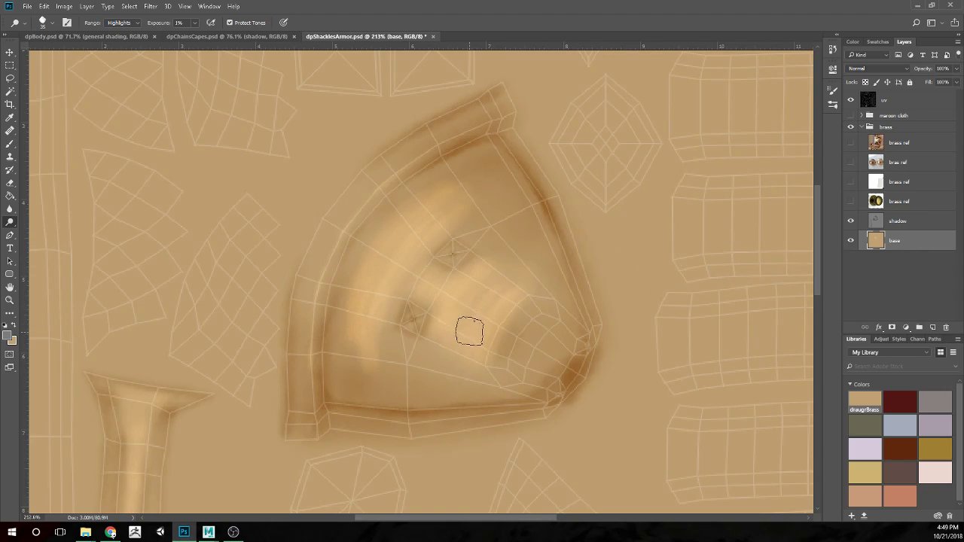
Soften the fan-shaped piece's highlights with an irregular-tipped brush at 50% opacity in the base brass colour
key("b")
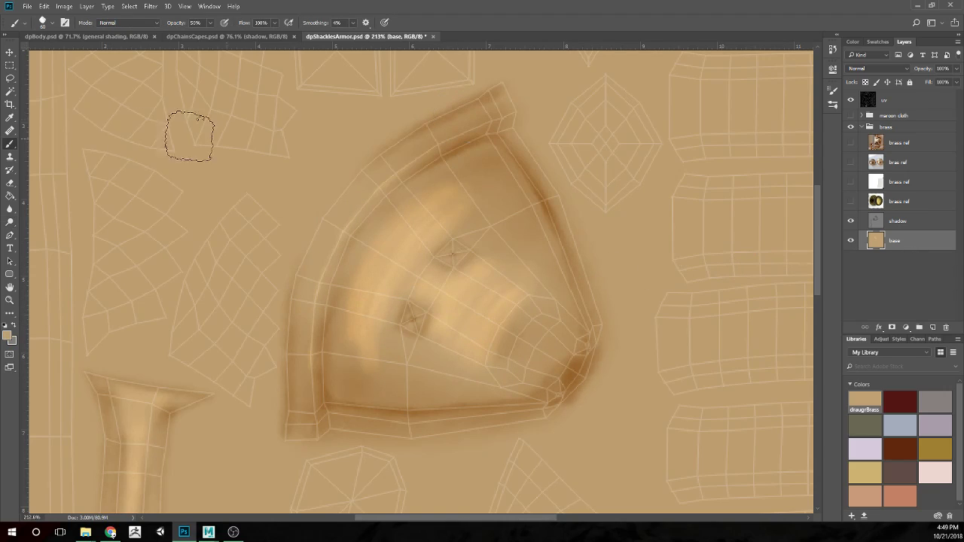
left_click(52, 25)
left_click(101, 96)
left_click(509, 295)
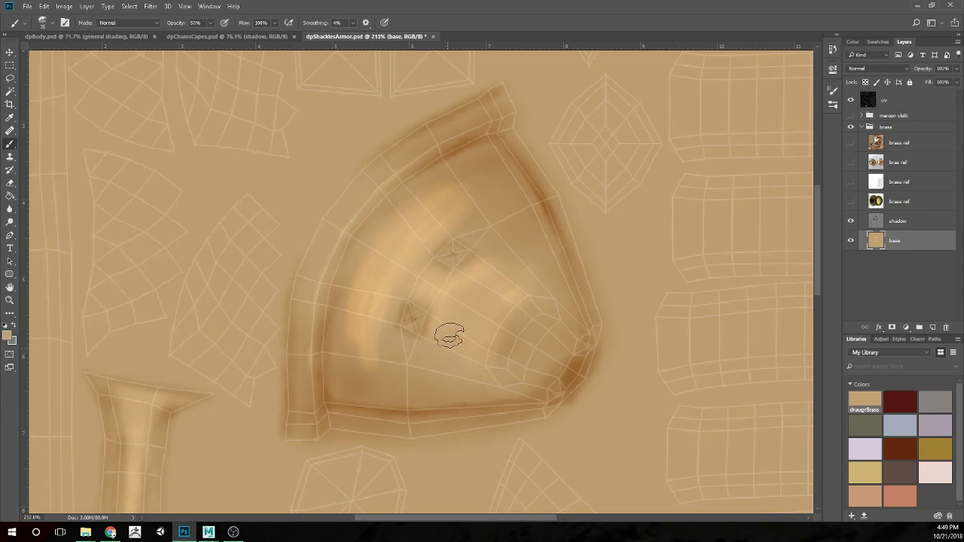
mouse_move(392, 348)
left_mouse_down()
mouse_move(373, 319)
mouse_move(374, 310)
mouse_move(380, 342)
mouse_move(376, 279)
mouse_move(375, 313)
mouse_move(414, 259)
mouse_move(424, 216)
left_mouse_up()
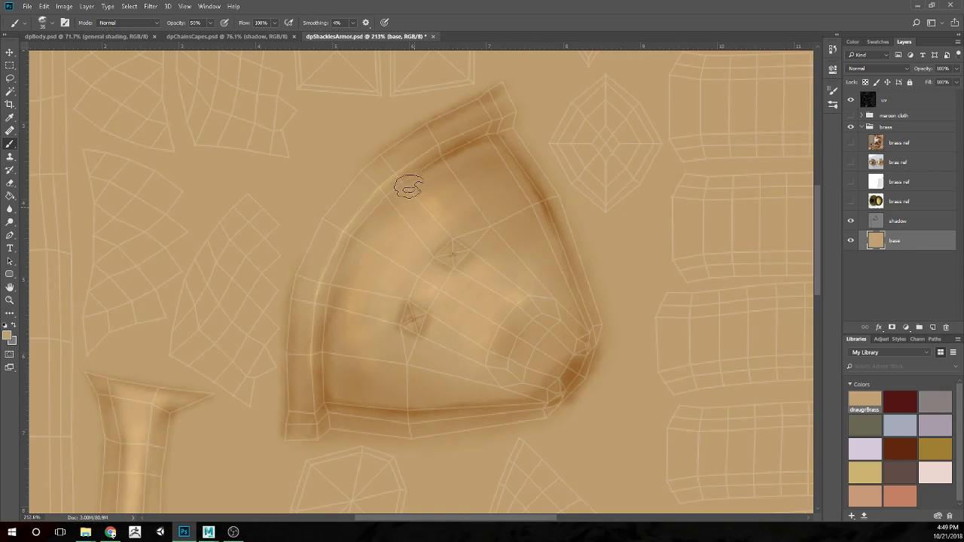
Hide the uv layer and examine the shading across the whole texture without the wireframe
left_click(852, 100)
scroll(603, 346, "down", 5)
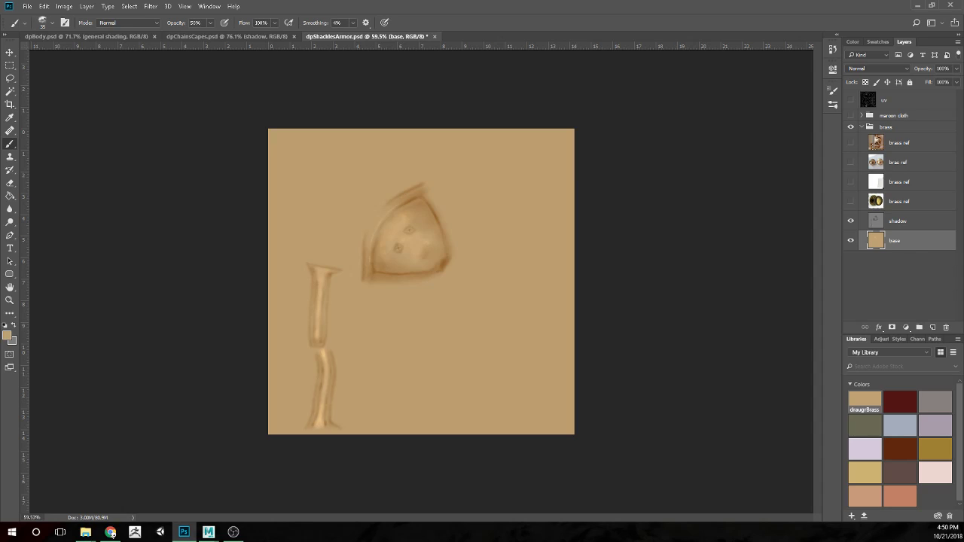
key("alt+Tab")
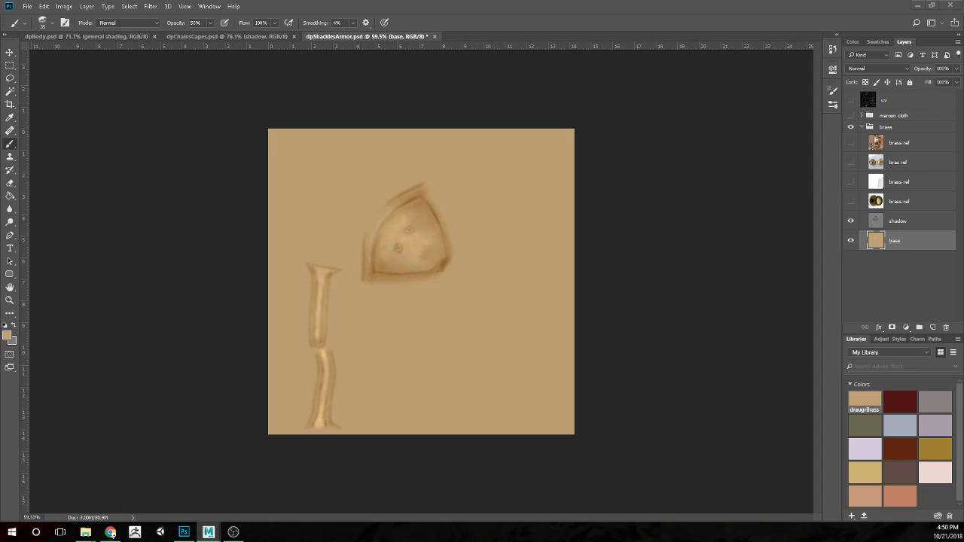
left_click(495, 334)
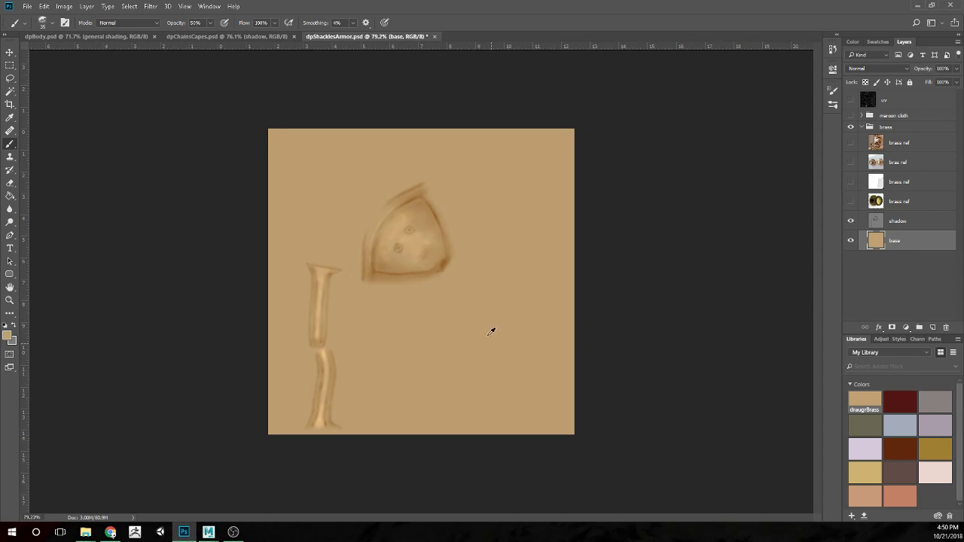
Set the brush opacity to 30%, tone down the middle of the highlights on both flared strips, and compare them with the fan-shaped piece
scroll(445, 346, "up", 7)
scroll(361, 368, "down", 2)
scroll(147, 376, "up", 2)
scroll(218, 341, "up", 1)
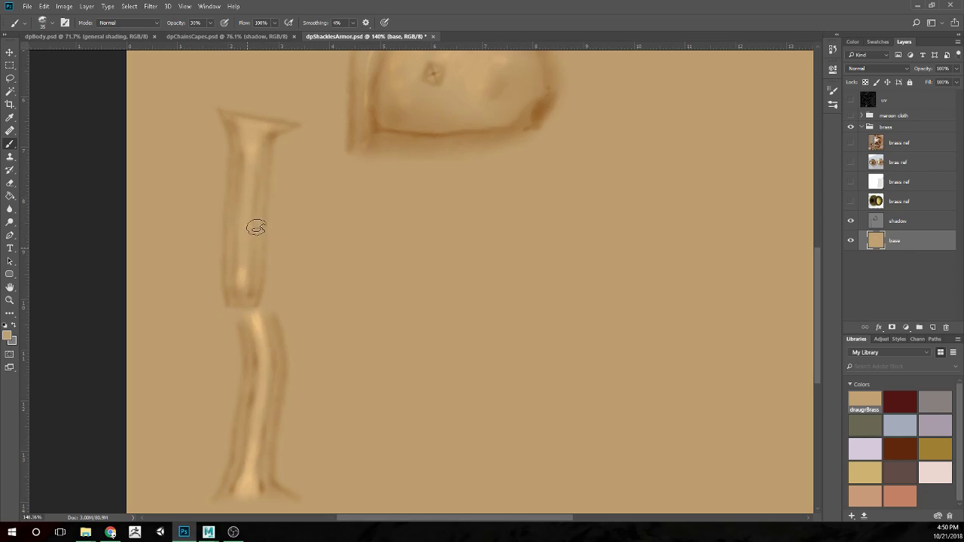
scroll(258, 176, "down", 3)
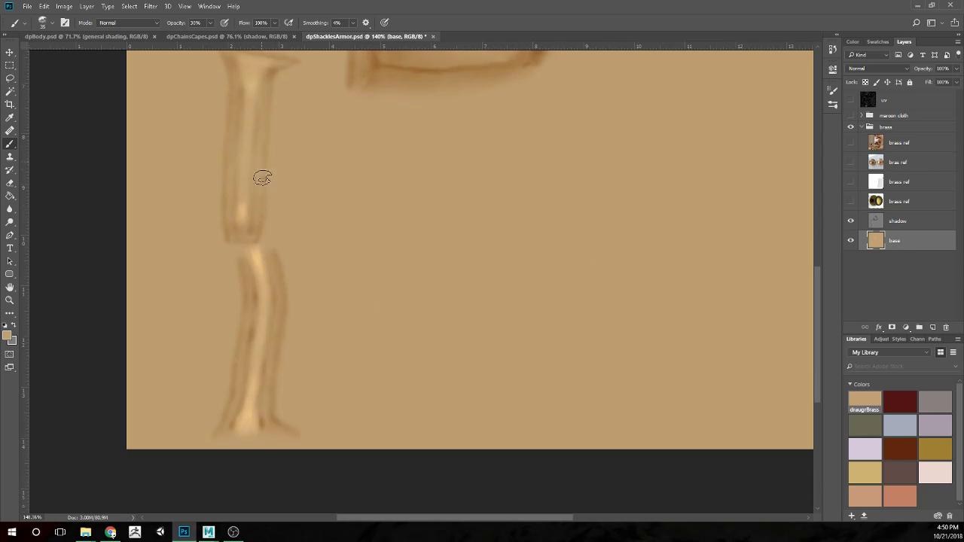
scroll(323, 276, "up", 1)
scroll(320, 276, "down", 1)
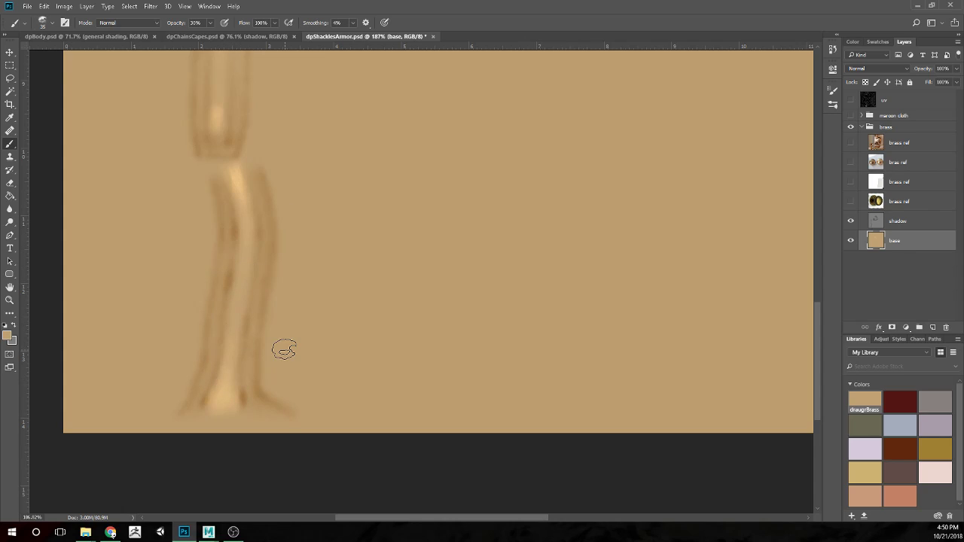
scroll(351, 336, "down", 5)
scroll(374, 316, "up", 3)
scroll(339, 372, "down", 1)
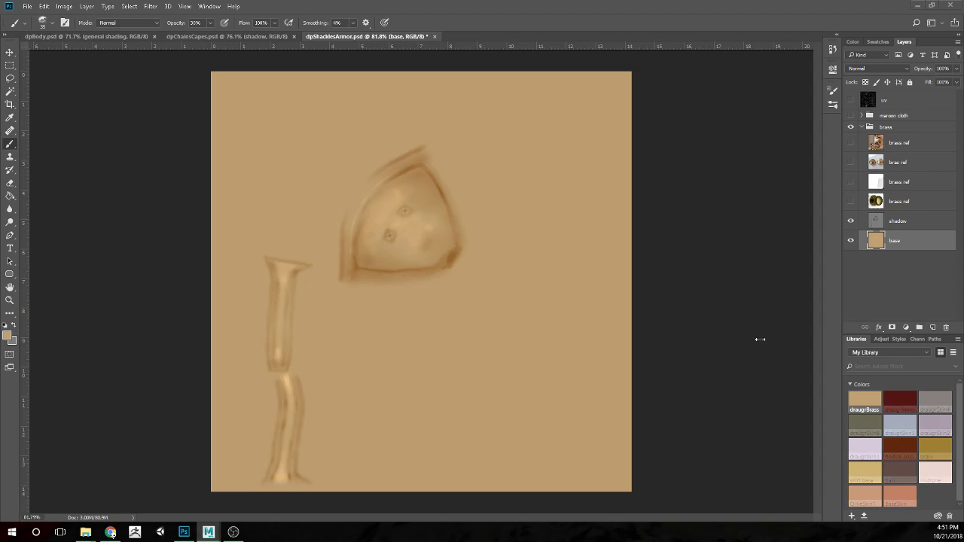
scroll(340, 311, "up", 2)
scroll(295, 346, "down", 3)
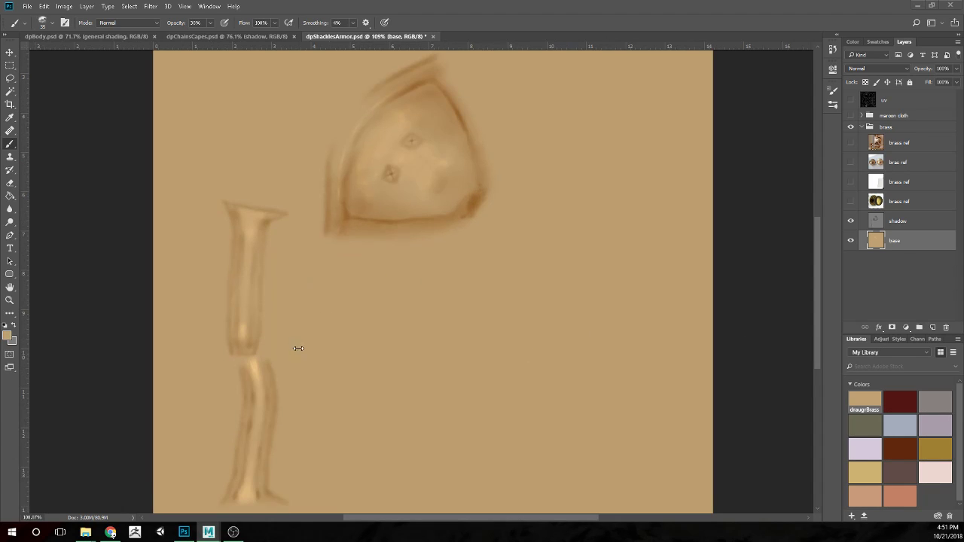
scroll(237, 325, "down", 1)
scroll(236, 325, "up", 3)
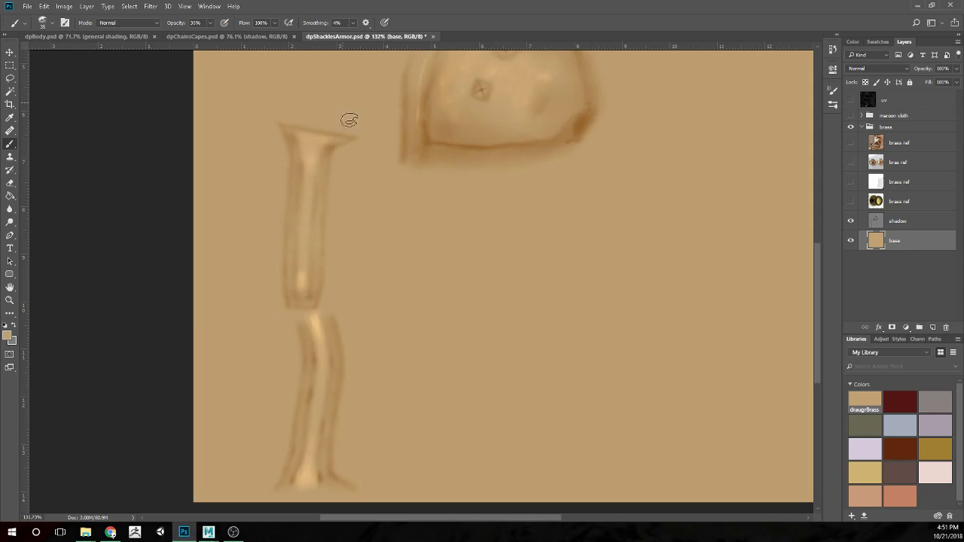
Show the uv layer and dodge the highlight at the lower end of the upper strip using a smaller brush
key("bracketleft")
key("bracketleft")
key("bracketleft")
key("bracketleft")
key("o")
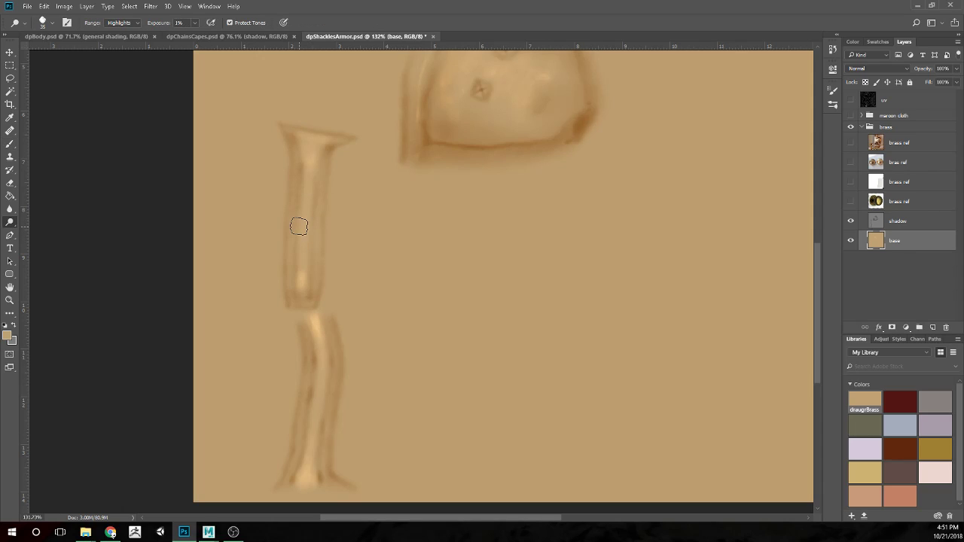
key("bracketleft")
key("bracketleft")
key("bracketleft")
key("bracketleft")
key("bracketleft")
key("bracketleft")
left_click(851, 99)
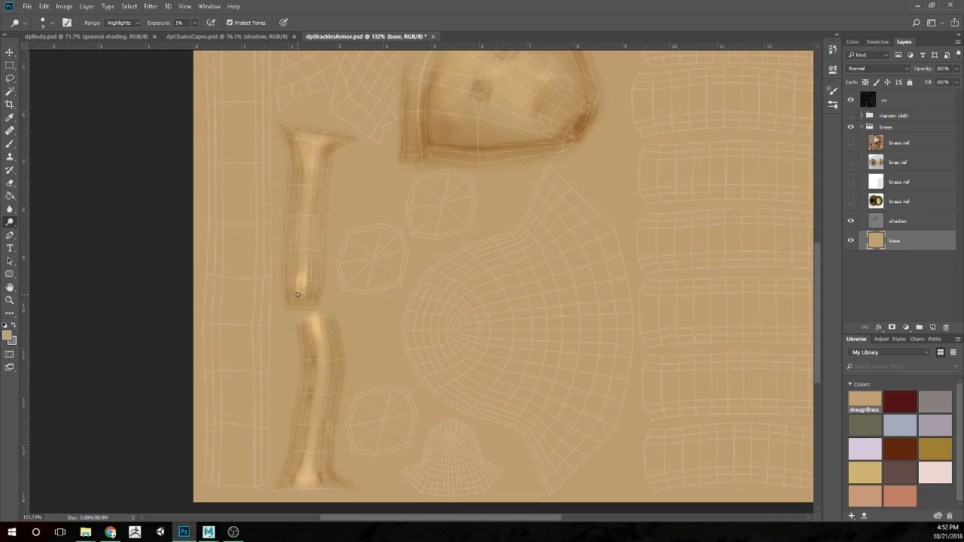
key("bracketright")
Dodge the flared base of the lower strip with a reduced brush size to strengthen its highlight
scroll(301, 264, "down", 3)
scroll(330, 348, "up", 5)
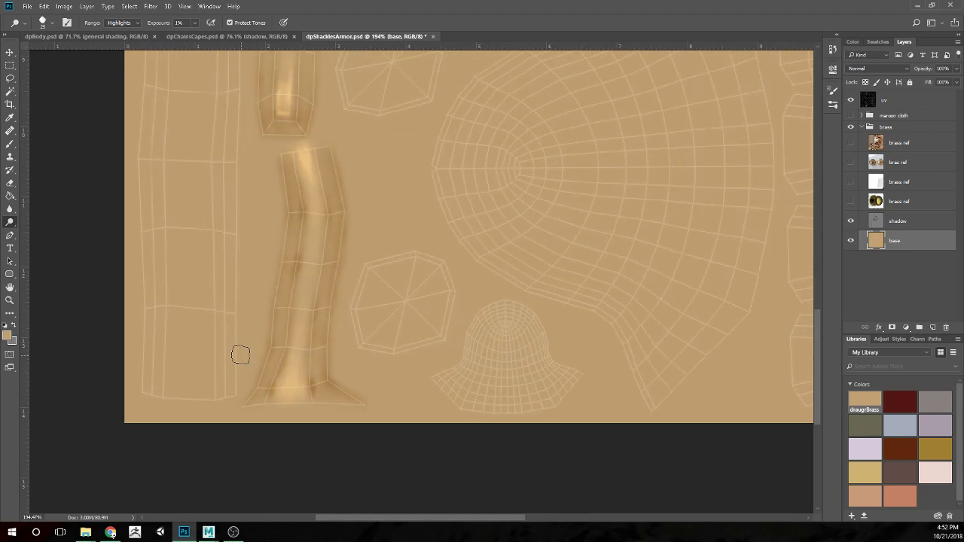
key("bracketleft")
key("bracketleft")
mouse_move(267, 387)
left_mouse_down()
mouse_move(272, 207)
mouse_move(258, 264)
mouse_move(287, 244)
mouse_move(251, 287)
mouse_move(294, 396)
mouse_move(280, 387)
mouse_move(286, 377)
mouse_move(273, 399)
mouse_move(288, 360)
mouse_move(272, 402)
mouse_move(290, 354)
mouse_move(274, 400)
mouse_move(289, 355)
mouse_move(277, 404)
mouse_move(304, 405)
mouse_move(306, 381)
mouse_move(317, 388)
mouse_move(293, 392)
mouse_move(299, 384)
mouse_move(305, 396)
mouse_move(303, 356)
mouse_move(306, 397)
mouse_move(307, 336)
mouse_move(286, 369)
mouse_move(295, 322)
mouse_move(304, 343)
mouse_move(307, 327)
mouse_move(298, 400)
left_mouse_up()
Dodge a brighter highlight along the upper end of the lower strip, within its central faces
scroll(451, 248, "down", 2)
scroll(439, 253, "up", 4)
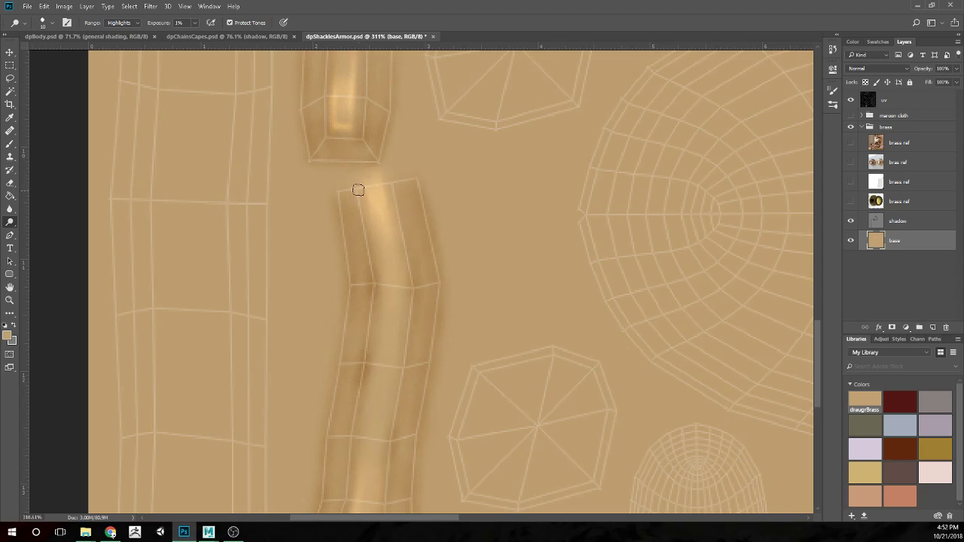
left_click_drag(391, 184, 351, 191)
mouse_move(372, 189)
left_mouse_down()
mouse_move(395, 278)
mouse_move(372, 190)
mouse_move(390, 273)
mouse_move(375, 189)
mouse_move(387, 269)
mouse_move(407, 212)
left_mouse_up()
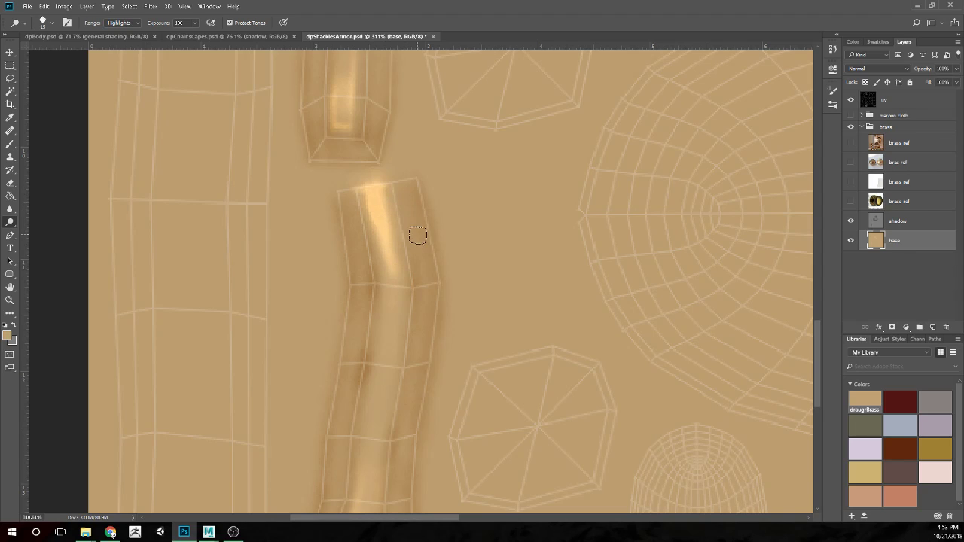
Brighten the flared base of the lower strip further, filling its central wedge with a strong dodged highlight
key("ctrl+0")
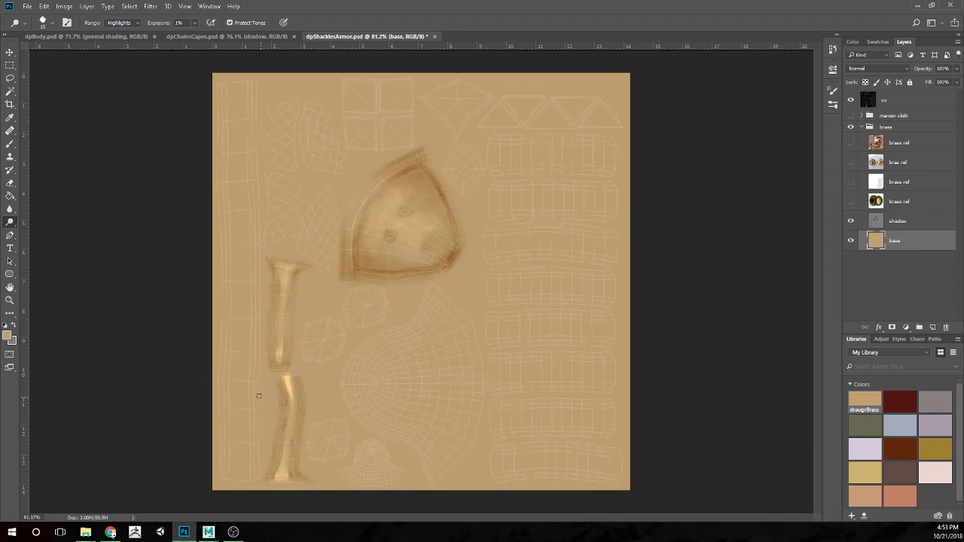
scroll(259, 396, "up", 3)
scroll(233, 377, "down", 2)
scroll(234, 377, "up", 2)
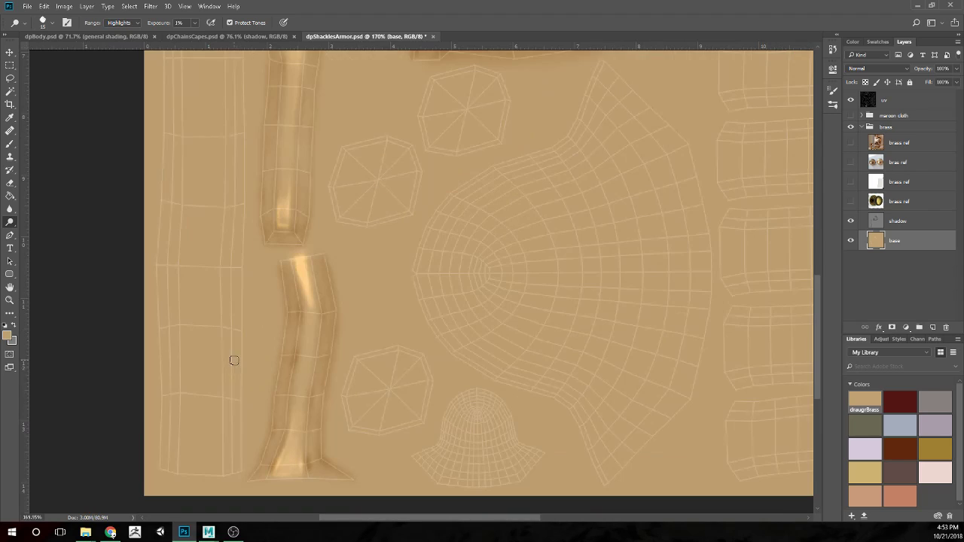
scroll(233, 361, "down", 2)
scroll(253, 362, "up", 4)
mouse_move(326, 312)
left_mouse_down()
mouse_move(363, 330)
mouse_move(325, 337)
mouse_move(351, 318)
mouse_move(350, 302)
mouse_move(308, 326)
mouse_move(320, 326)
mouse_move(356, 237)
mouse_move(327, 334)
mouse_move(337, 298)
mouse_move(339, 321)
mouse_move(352, 287)
mouse_move(361, 332)
mouse_move(349, 159)
mouse_move(324, 333)
mouse_move(375, 329)
mouse_move(364, 261)
mouse_move(328, 303)
mouse_move(332, 317)
mouse_move(366, 268)
mouse_move(366, 240)
mouse_move(350, 303)
mouse_move(347, 187)
mouse_move(361, 118)
mouse_move(365, 309)
mouse_move(353, 316)
mouse_move(366, 334)
mouse_move(304, 343)
mouse_move(378, 338)
mouse_move(333, 333)
mouse_move(355, 311)
mouse_move(351, 289)
left_mouse_up()
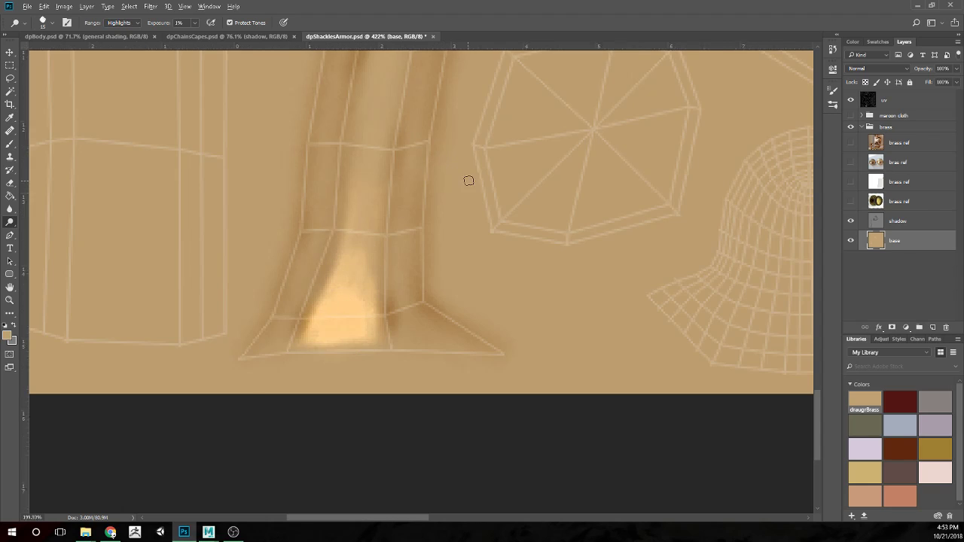
Brush the base brass colour at 30% opacity over the lower strip's flared base to blend its highlight
scroll(467, 181, "down", 5)
scroll(345, 215, "up", 6)
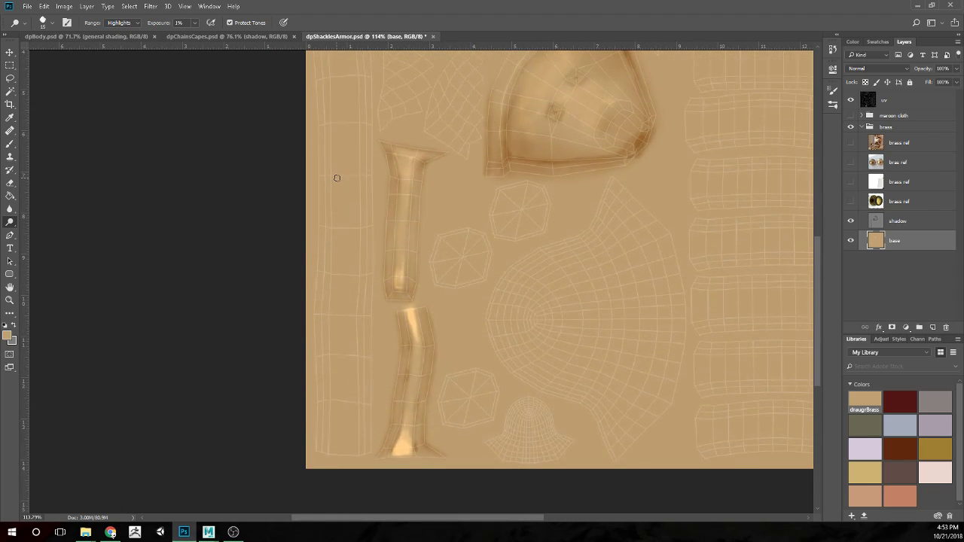
scroll(347, 301, "down", 2)
scroll(351, 318, "up", 4)
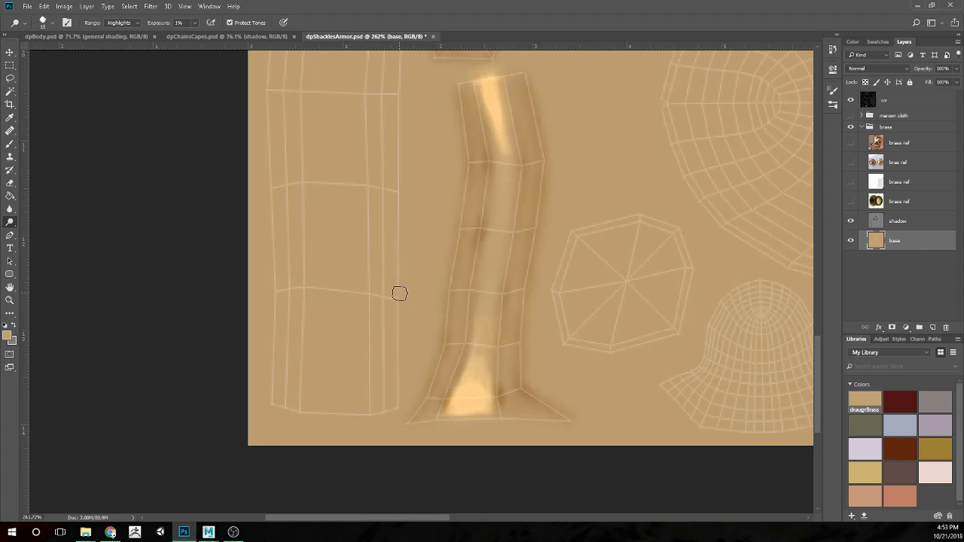
key("b")
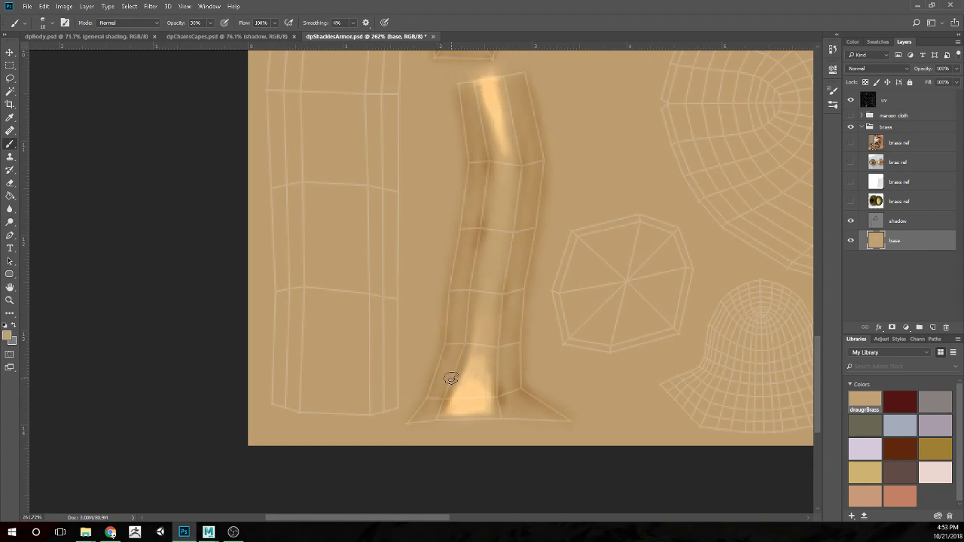
left_click_drag(469, 345, 457, 355)
key("bracketright")
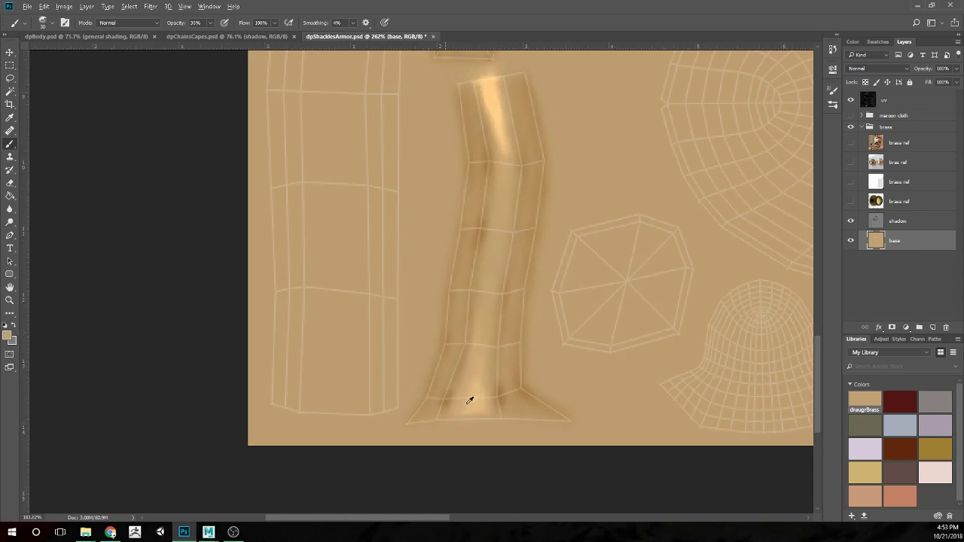
Soften the bright highlight at the upper end of the lower strip with the brush at 30% opacity
scroll(459, 402, "down", 5)
scroll(483, 385, "up", 6)
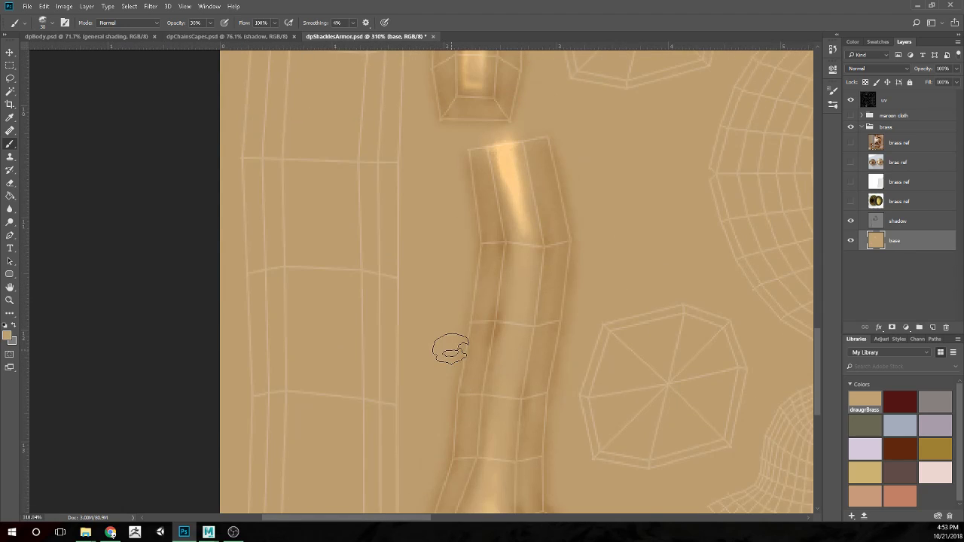
scroll(542, 292, "up", 2)
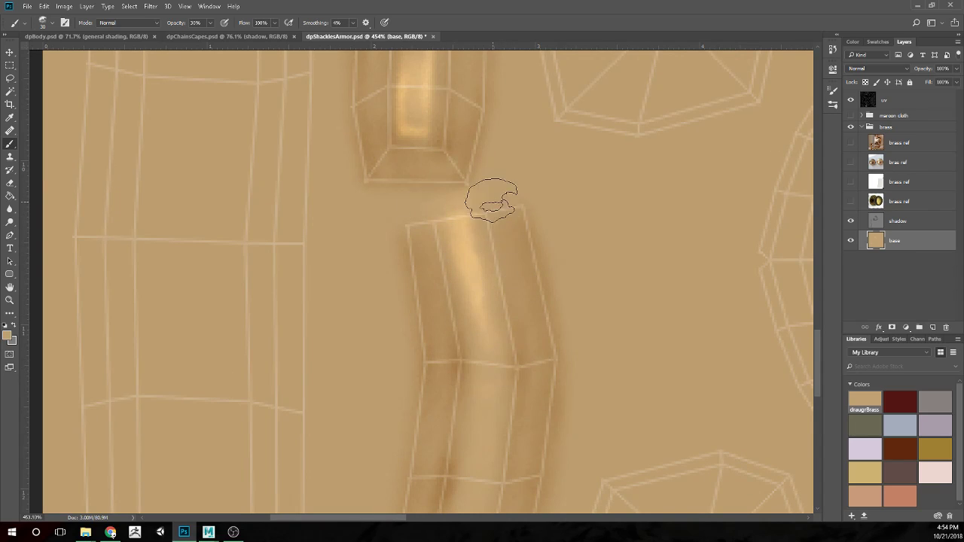
Brighten the highlight at the lower end of the upper strip with the Dodge tool and soften its edges with the brush
scroll(493, 305, "down", 5)
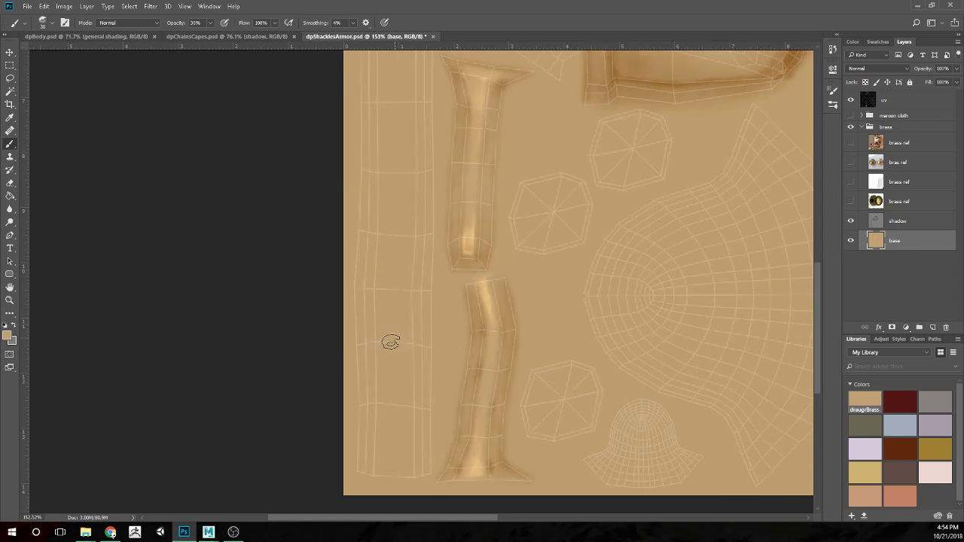
scroll(445, 322, "up", 3)
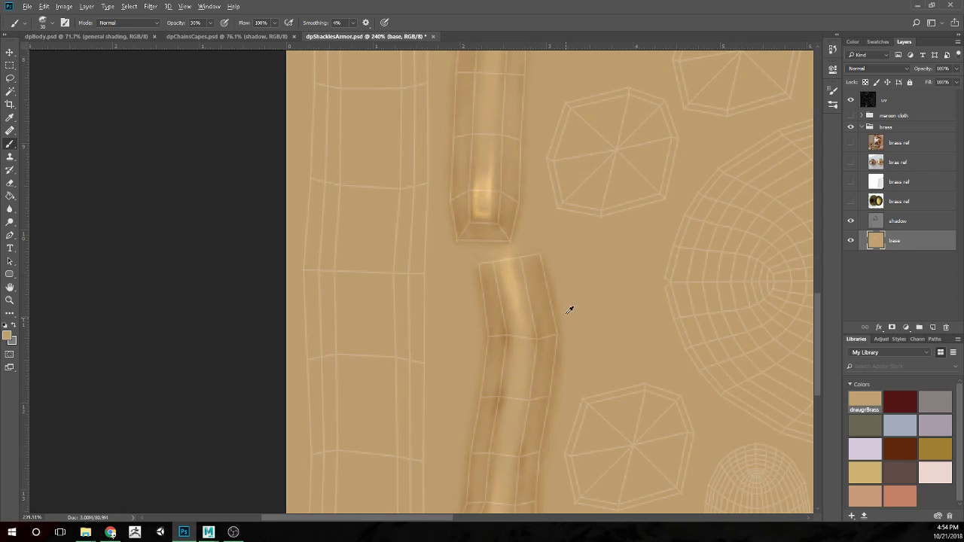
scroll(555, 291, "up", 5)
scroll(519, 299, "up", 2)
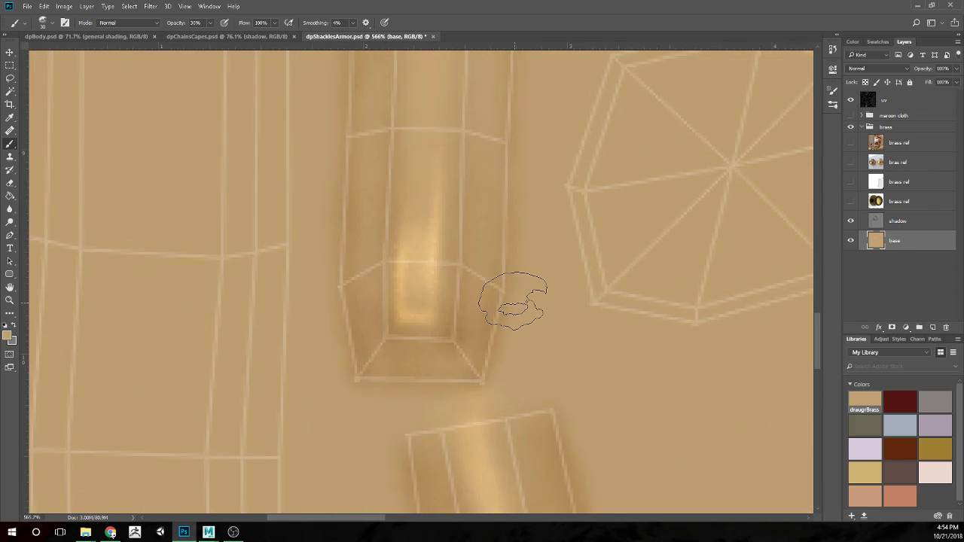
mouse_move(512, 299)
left_mouse_down()
mouse_move(409, 254)
mouse_move(485, 340)
mouse_move(424, 329)
mouse_move(418, 321)
mouse_move(446, 342)
mouse_move(416, 305)
mouse_move(446, 297)
mouse_move(409, 291)
mouse_move(414, 329)
mouse_move(416, 265)
mouse_move(416, 326)
mouse_move(409, 315)
mouse_move(428, 297)
mouse_move(429, 218)
mouse_move(442, 286)
mouse_move(435, 222)
mouse_move(418, 225)
mouse_move(423, 172)
left_mouse_up()
key("o")
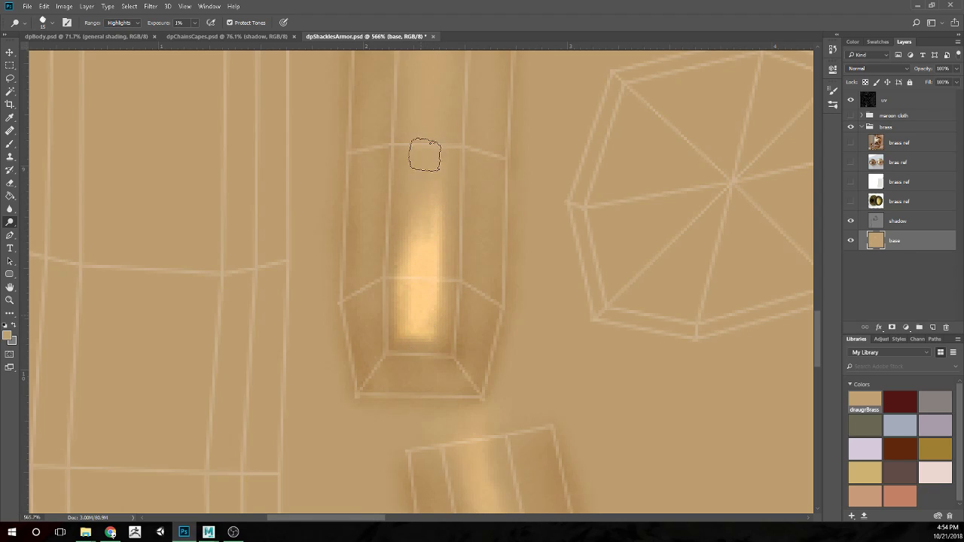
key("b")
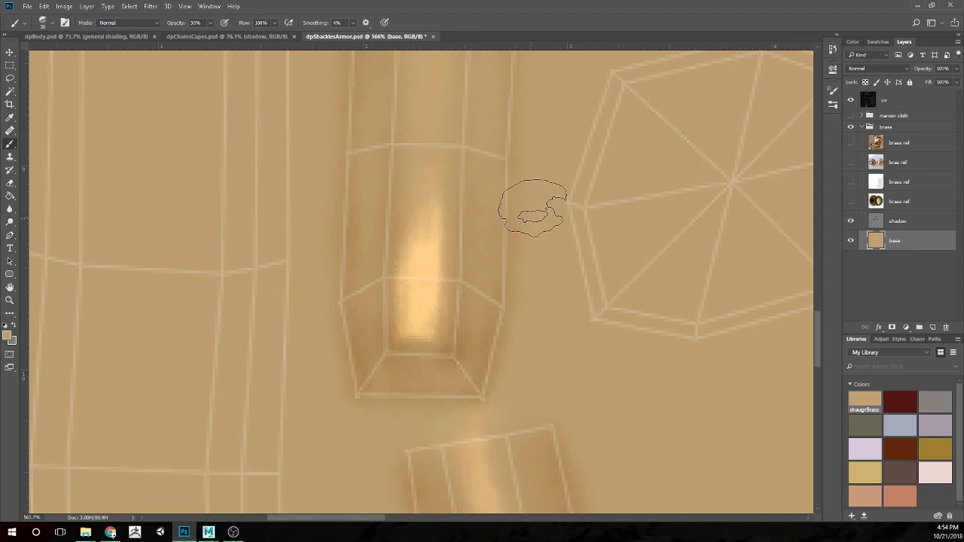
mouse_move(462, 312)
left_mouse_down()
mouse_move(387, 312)
mouse_move(377, 344)
mouse_move(355, 341)
left_mouse_up()
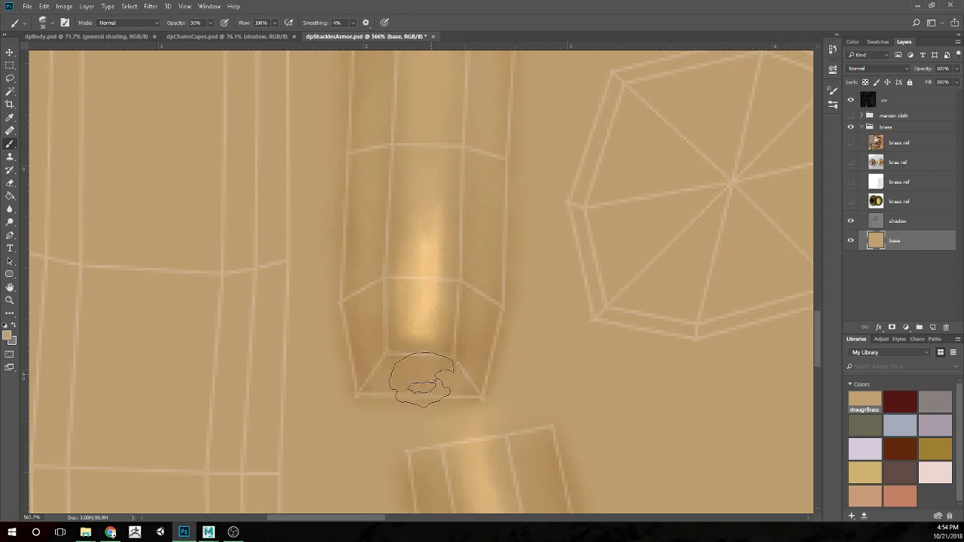
Soften the highlight at the lower end of the upper strip using a larger brush at 30% opacity
scroll(434, 226, "down", 5)
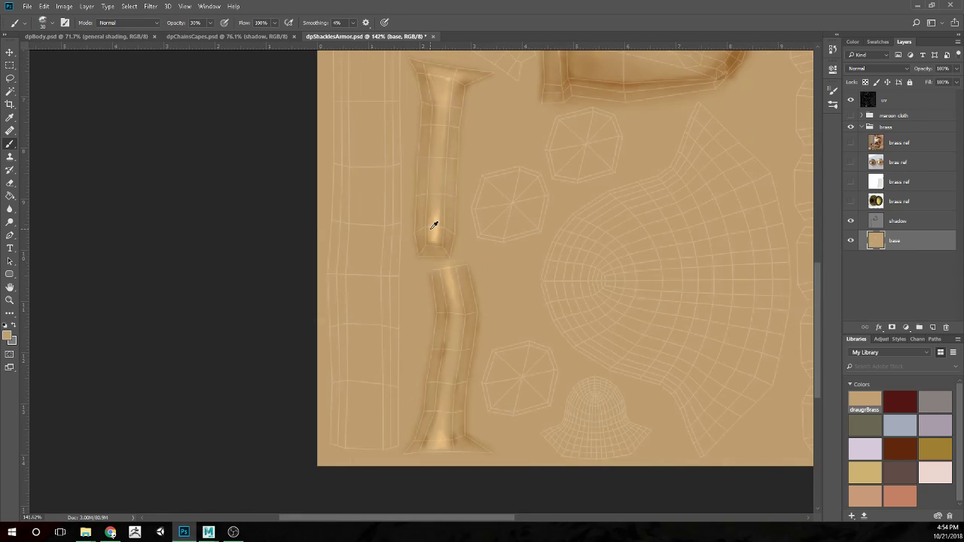
scroll(447, 250, "up", 1)
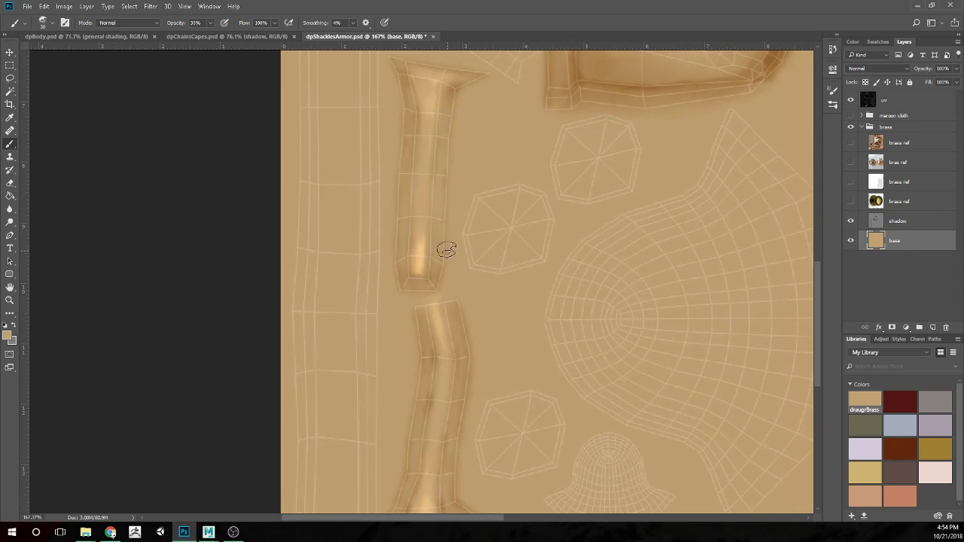
key("bracketright")
key("bracketright")
key("bracketright")
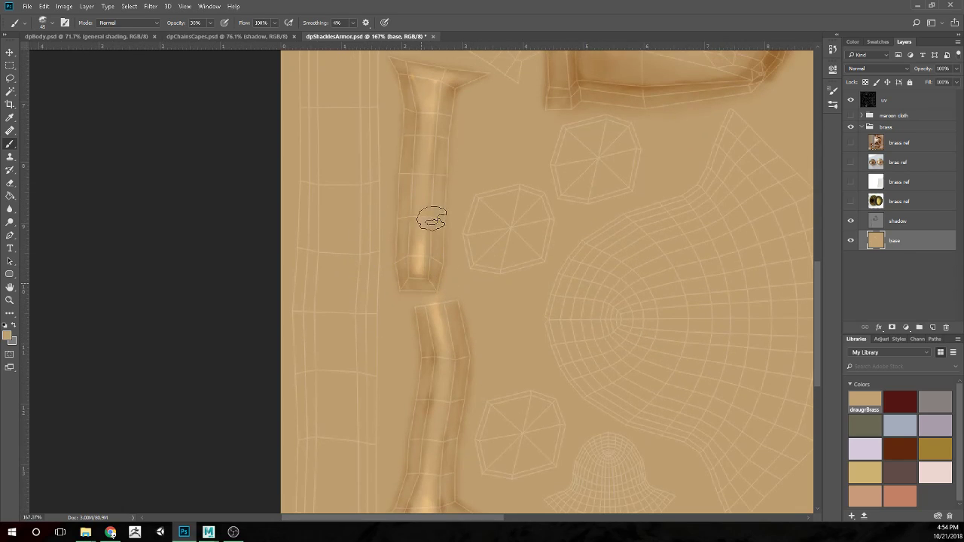
scroll(467, 290, "up", 2)
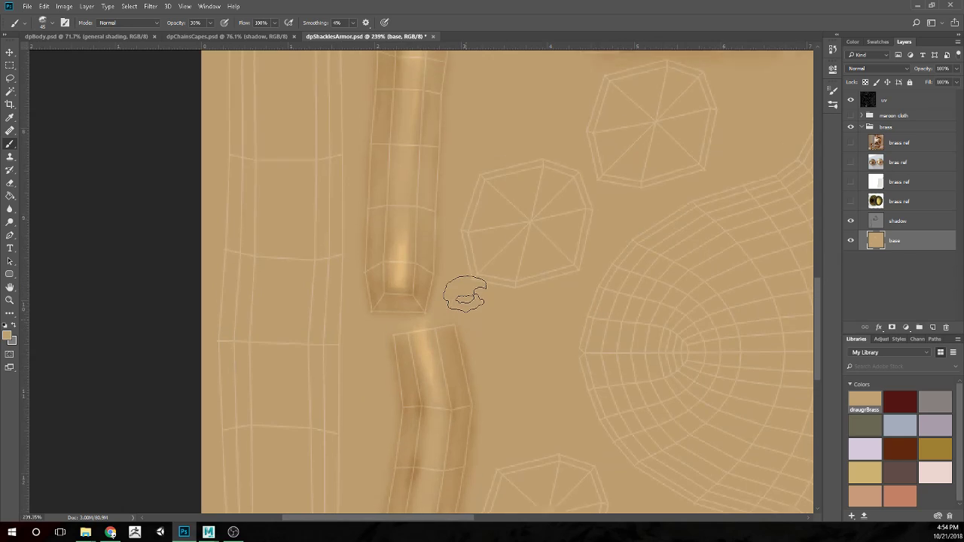
Brighten the central wedge of the upper strip's flared top with the Dodge tool set to Highlights at 1% exposure
scroll(461, 275, "up", 3)
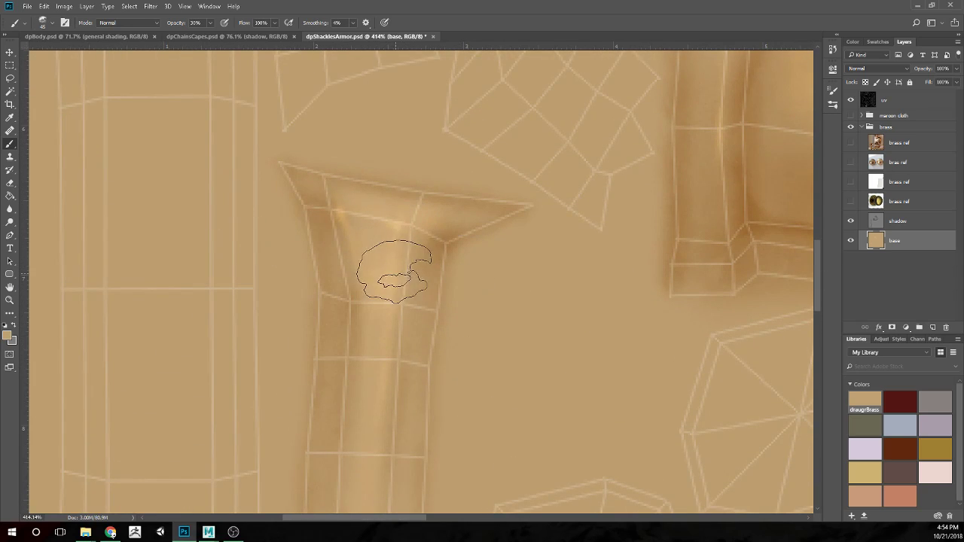
key("o")
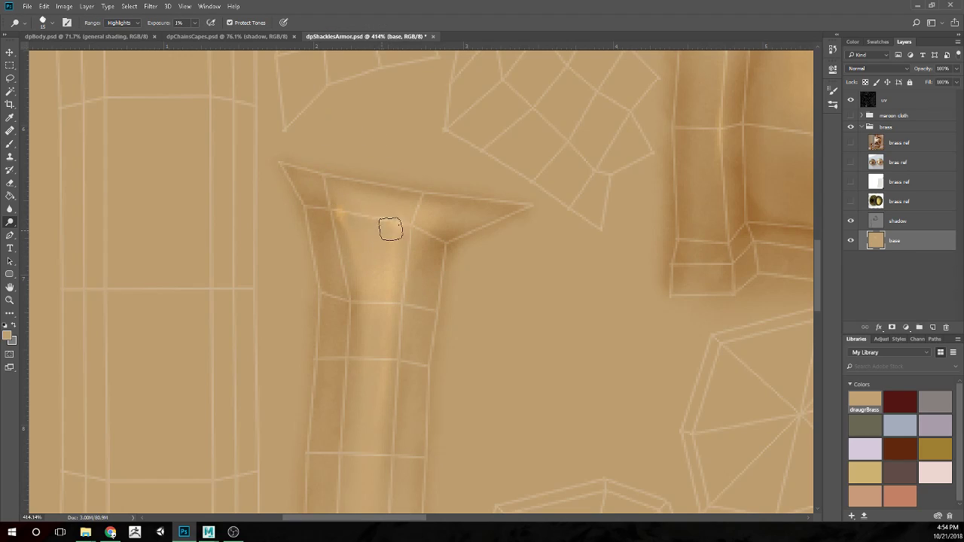
mouse_move(351, 220)
left_mouse_down()
mouse_move(407, 220)
mouse_move(394, 204)
mouse_move(414, 212)
mouse_move(355, 233)
mouse_move(361, 259)
left_mouse_up()
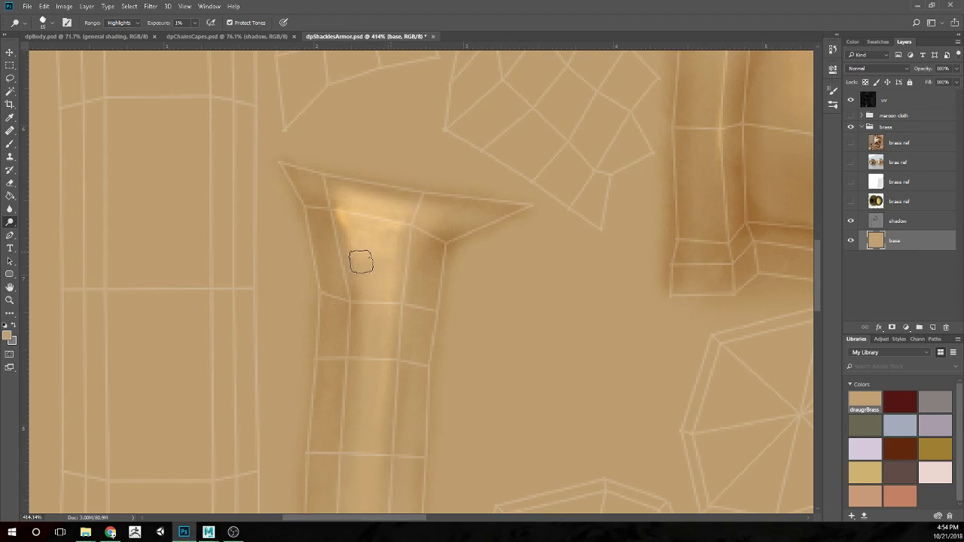
mouse_move(410, 224)
left_mouse_down()
mouse_move(337, 203)
mouse_move(355, 201)
mouse_move(394, 238)
mouse_move(374, 259)
left_mouse_up()
Blend the edges of the flared top's highlight with a small base-colour brush, then soften the whole highlight with a larger one
key("b")
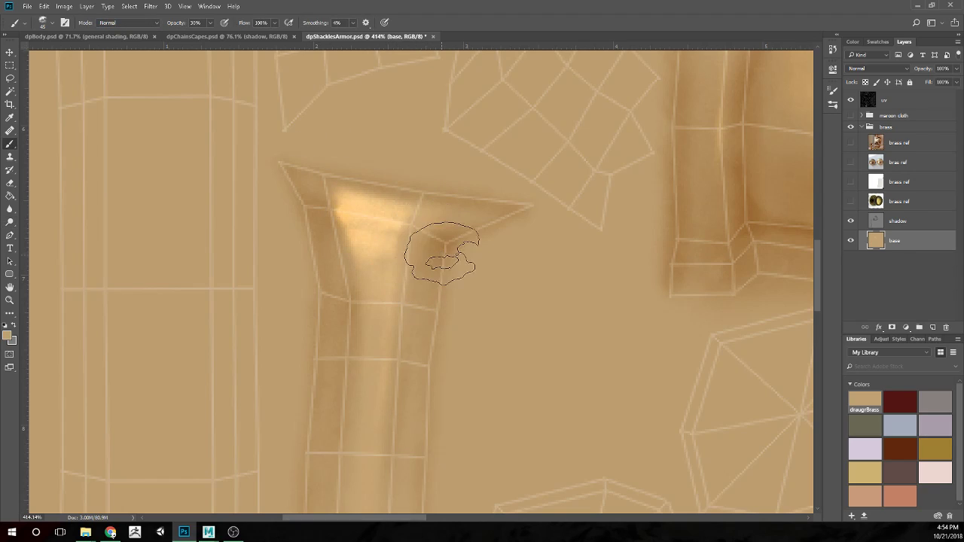
key("bracketleft")
key("bracketleft")
left_click_drag(441, 209, 411, 256)
left_click_drag(349, 263, 348, 189)
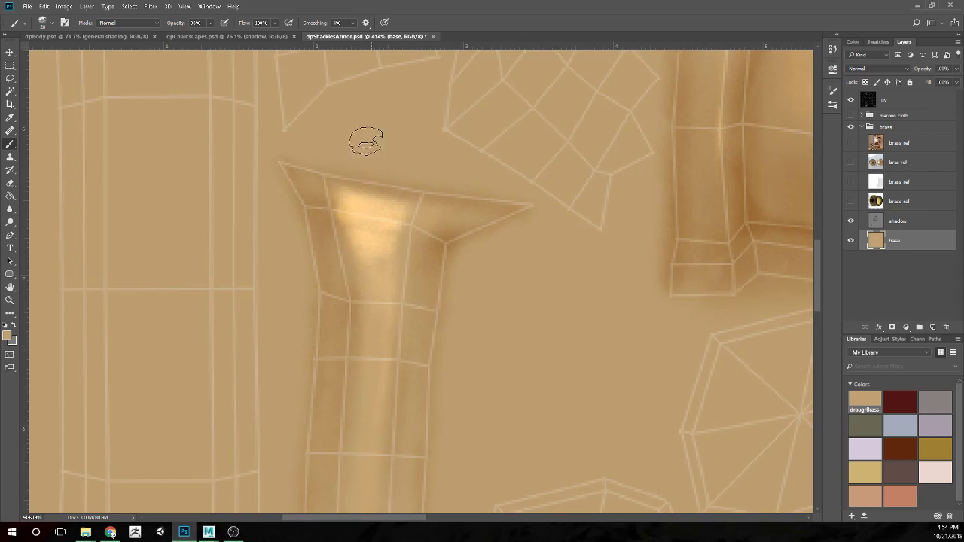
key("bracketright")
key("bracketright")
key("bracketright")
key("bracketright")
key("bracketright")
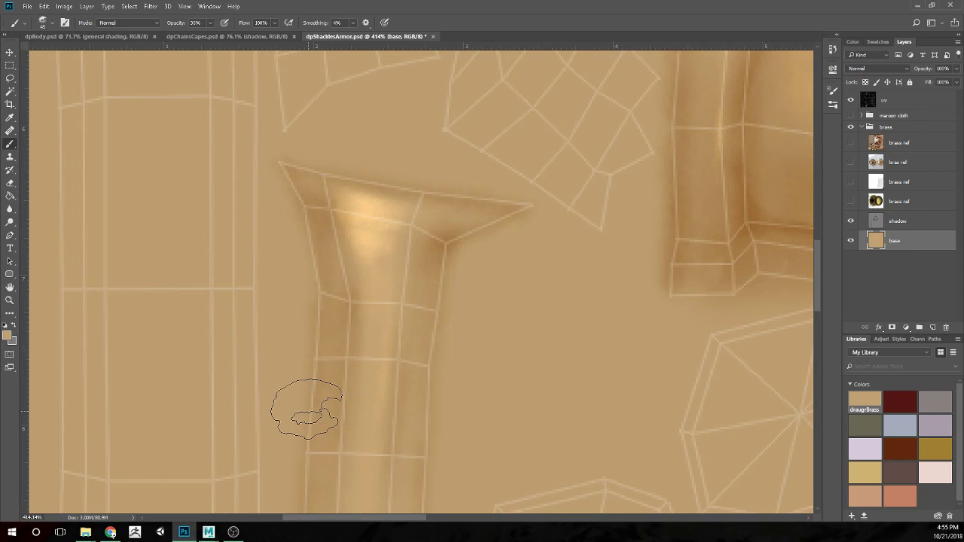
Hide the uv layer and examine the shading of the strips and the fan-shaped piece without the wireframe
scroll(407, 349, "down", 5)
scroll(407, 350, "down", 2)
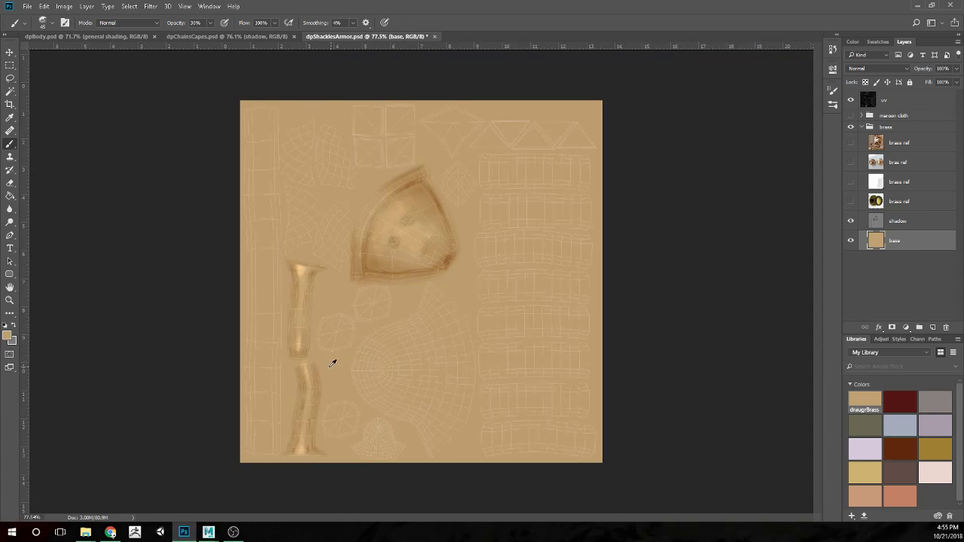
scroll(334, 364, "up", 1)
left_click(852, 100)
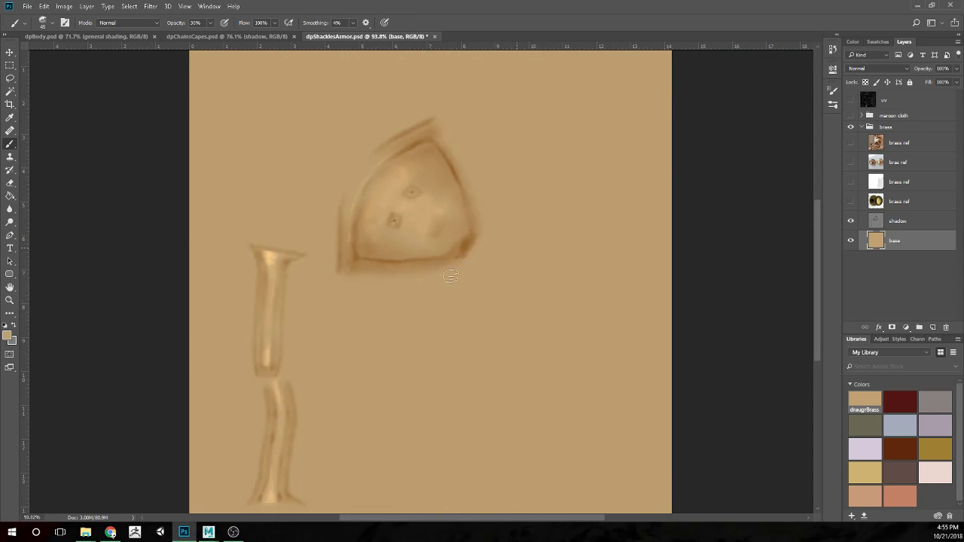
scroll(433, 280, "down", 1)
scroll(332, 318, "up", 2)
scroll(293, 336, "down", 2)
scroll(216, 338, "up", 2)
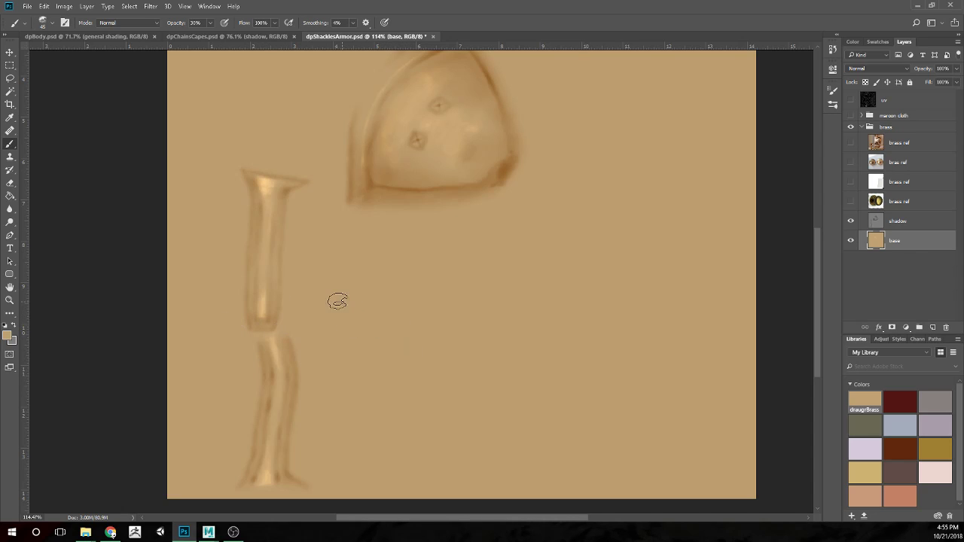
scroll(341, 302, "up", 1)
scroll(409, 269, "down", 2)
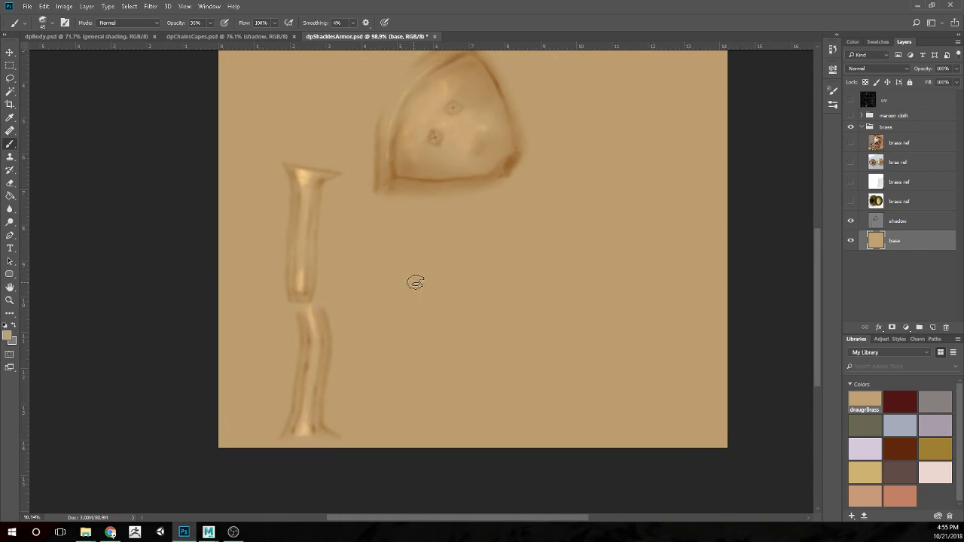
scroll(452, 279, "up", 2)
scroll(463, 301, "up", 1)
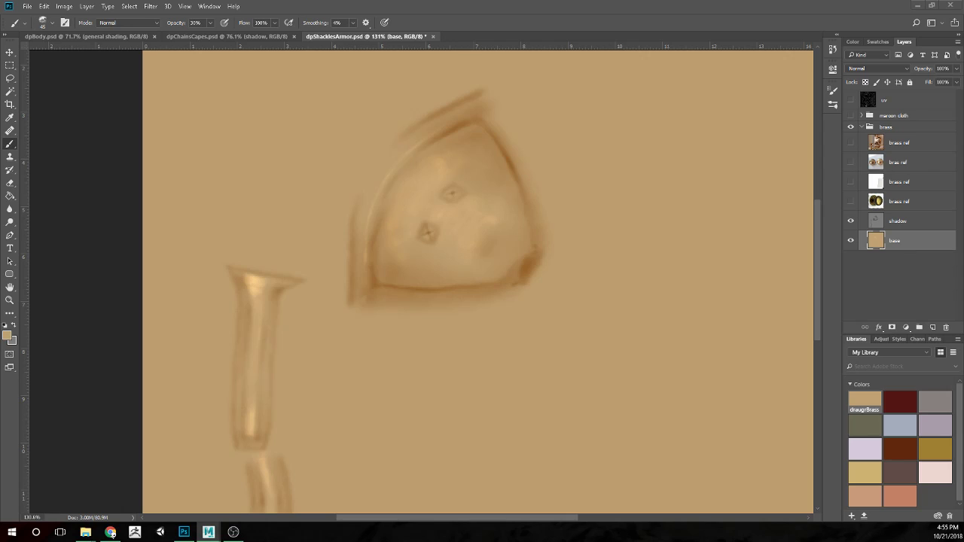
scroll(513, 317, "up", 3)
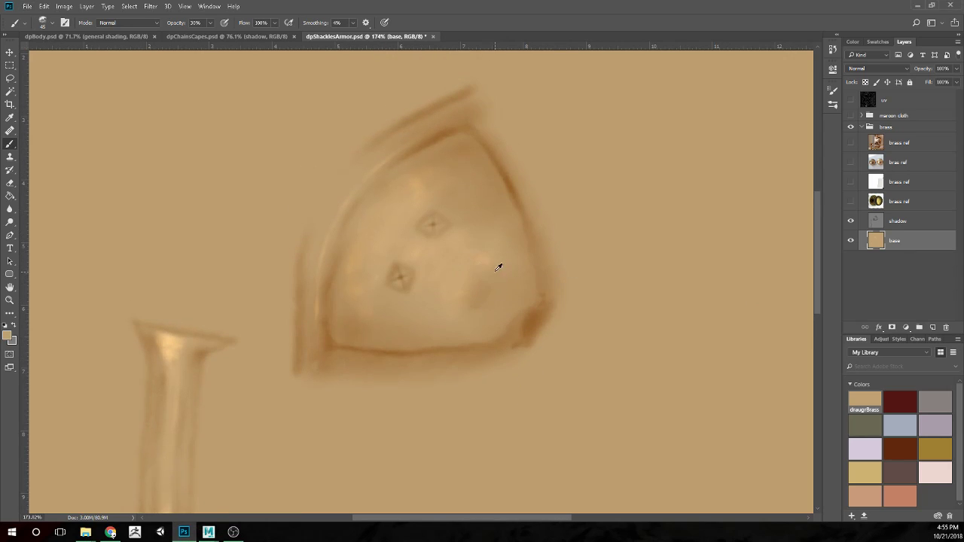
scroll(452, 268, "up", 2)
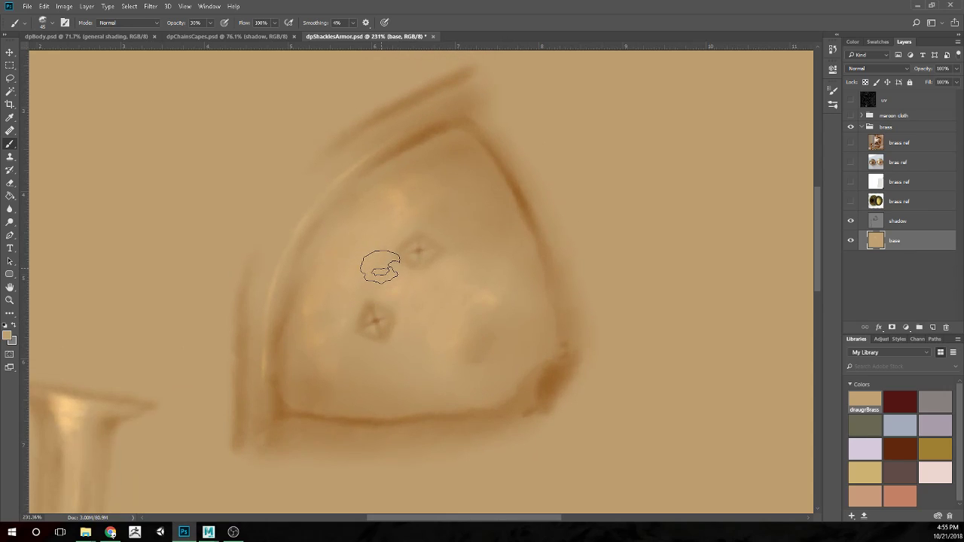
key("o")
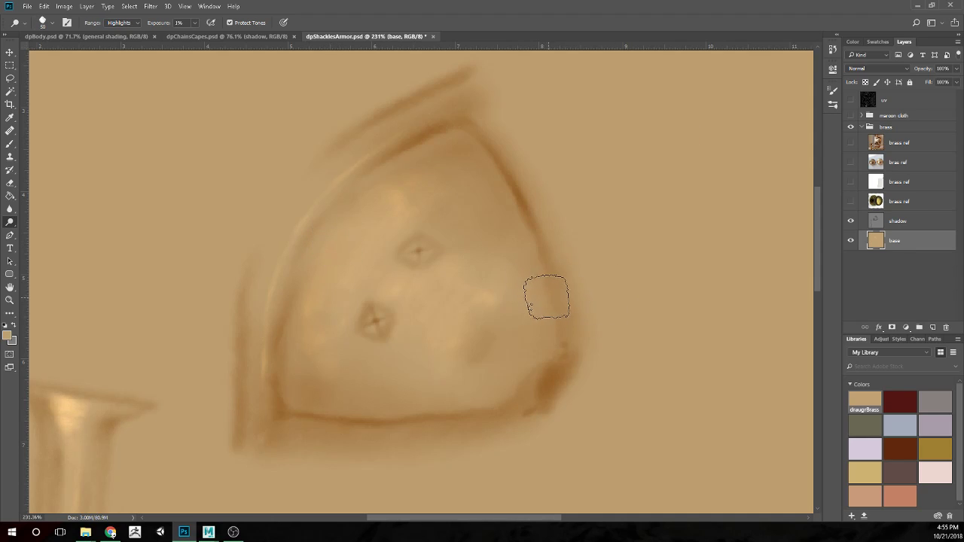
scroll(512, 284, "down", 2)
scroll(565, 311, "down", 1)
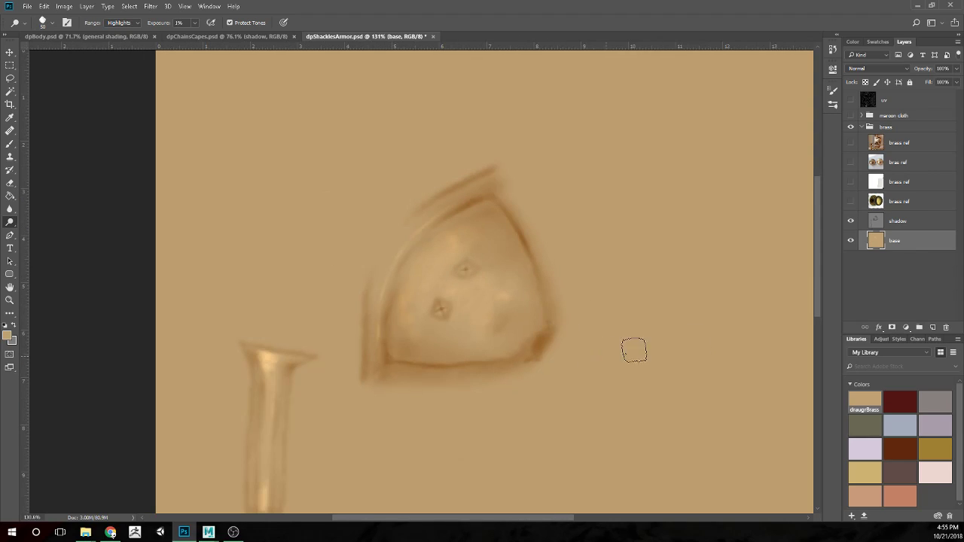
Switch to Maya and examine the chest armor, shoulder pieces and flame headpiece up close on the model
key("alt+Tab")
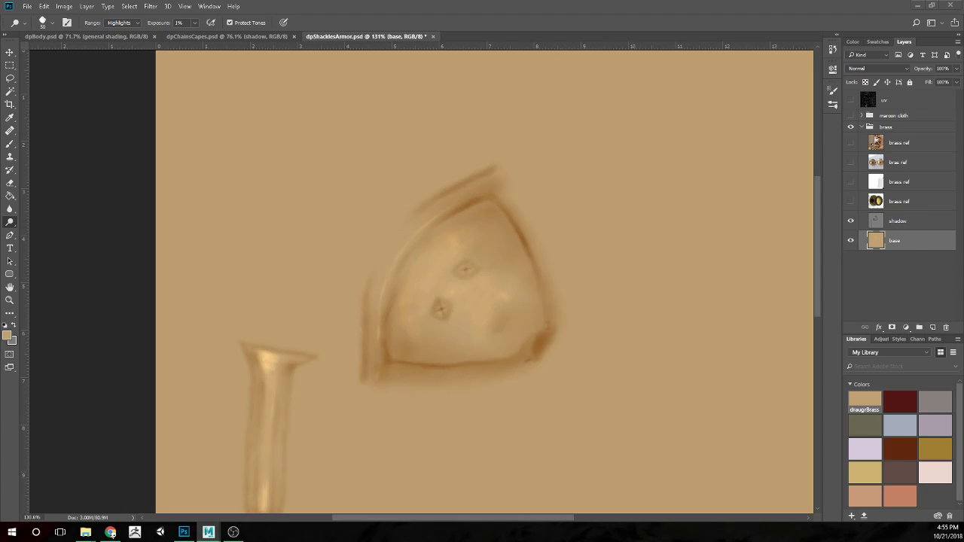
left_click(209, 532)
scroll(423, 195, "up", 4)
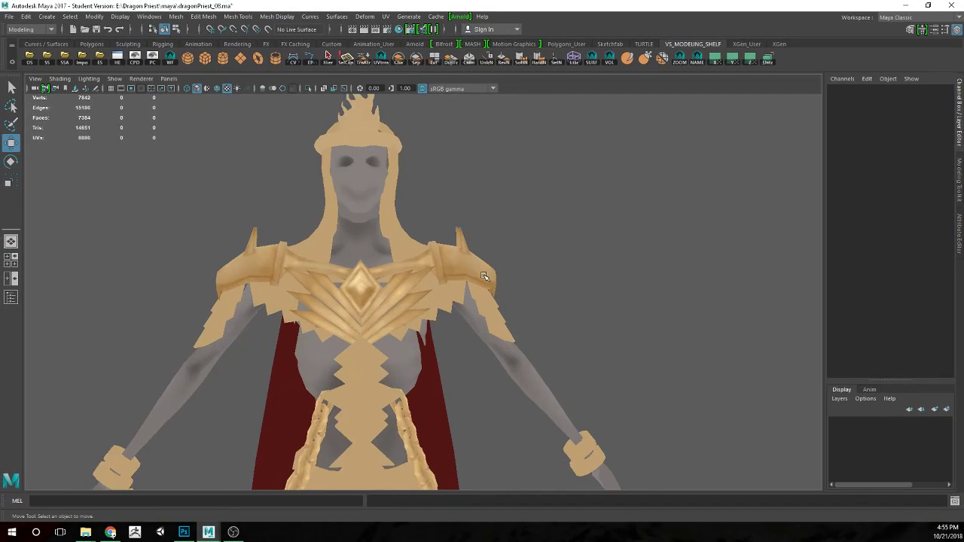
left_click_drag(422, 196, 523, 243)
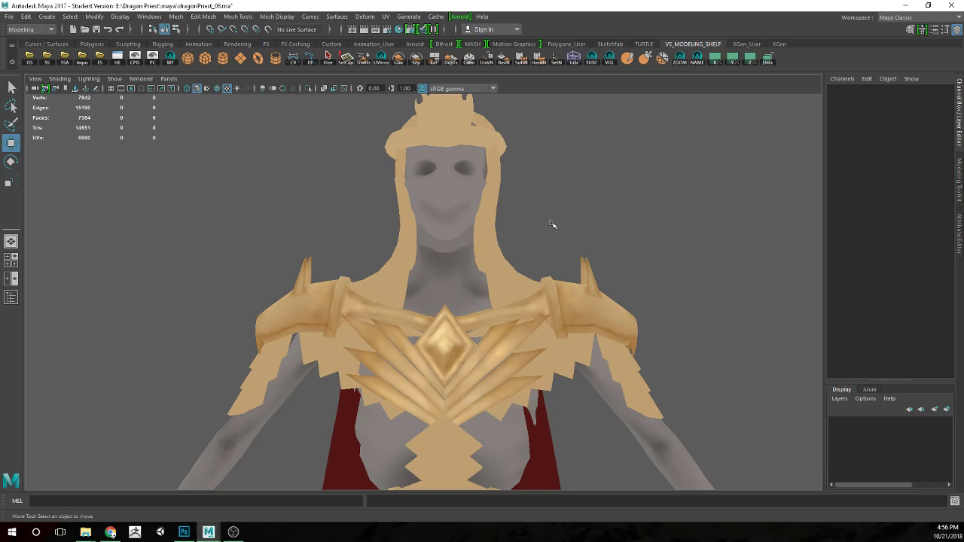
scroll(553, 224, "down", 2)
scroll(550, 225, "up", 1)
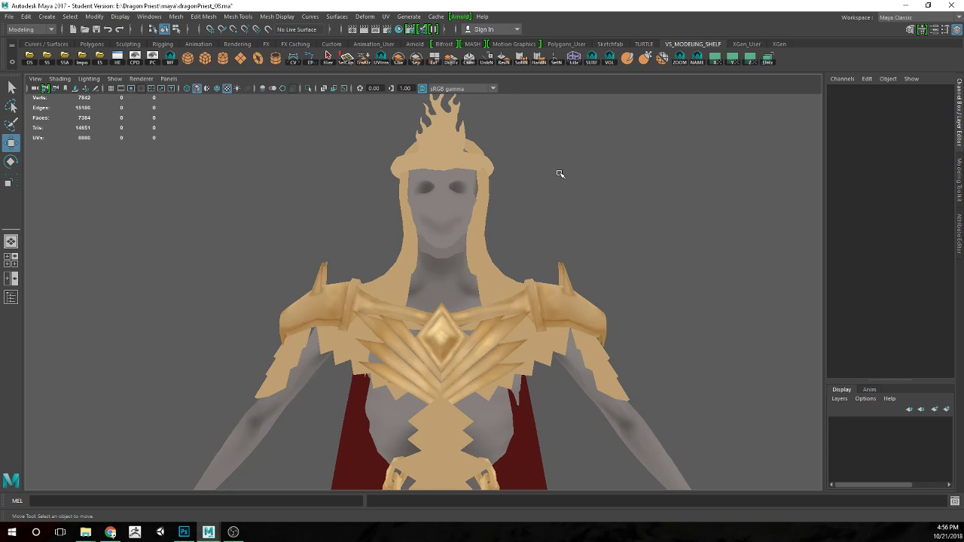
scroll(557, 249, "up", 5)
left_click_drag(565, 282, 508, 286)
left_click(342, 217)
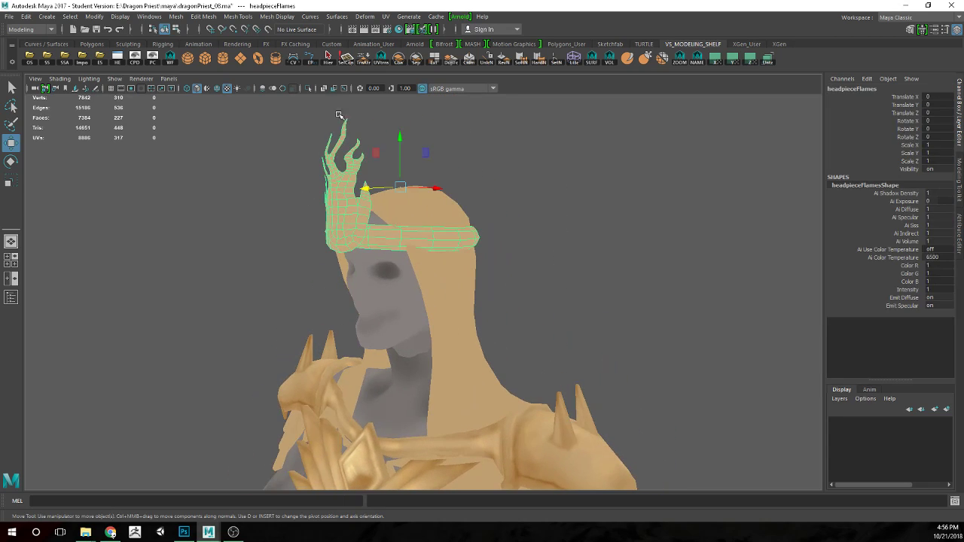
left_click(560, 280)
scroll(547, 280, "down", 6)
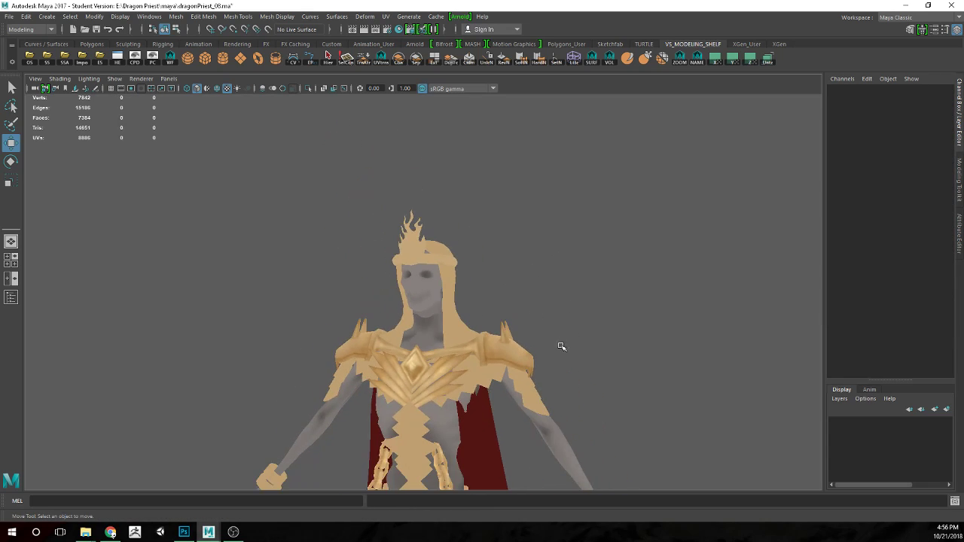
Examine the full-length character model with its brass armor, chains and maroon cape
scroll(570, 309, "down", 5)
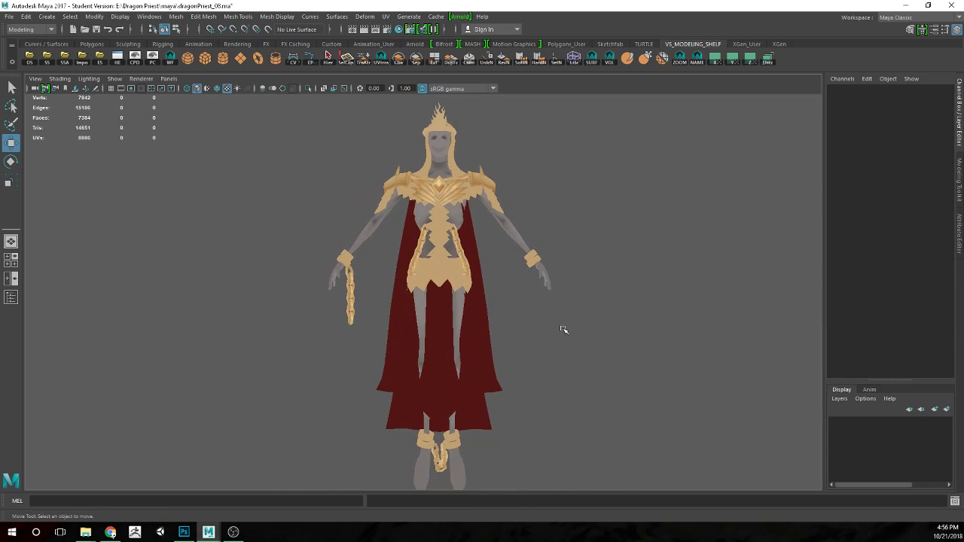
scroll(556, 325, "up", 1)
scroll(526, 336, "down", 2)
scroll(529, 333, "up", 1)
mouse_move(540, 334)
left_mouse_down()
mouse_move(586, 325)
mouse_move(536, 325)
mouse_move(568, 340)
mouse_move(549, 328)
left_mouse_up()
scroll(536, 325, "down", 2)
scroll(550, 330, "up", 2)
scroll(551, 328, "down", 1)
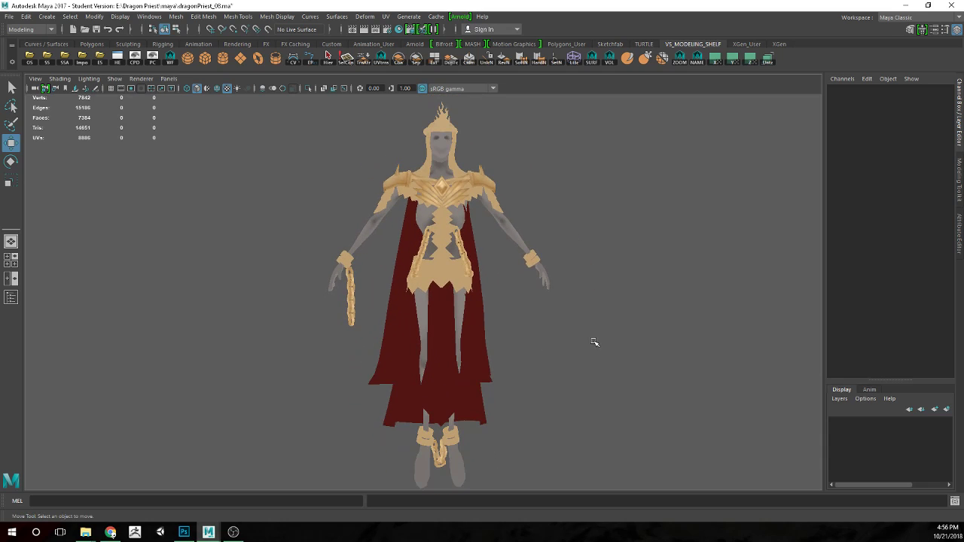
Switch back to Photoshop and show the uv layer over the fan-shaped piece
key("alt+Tab")
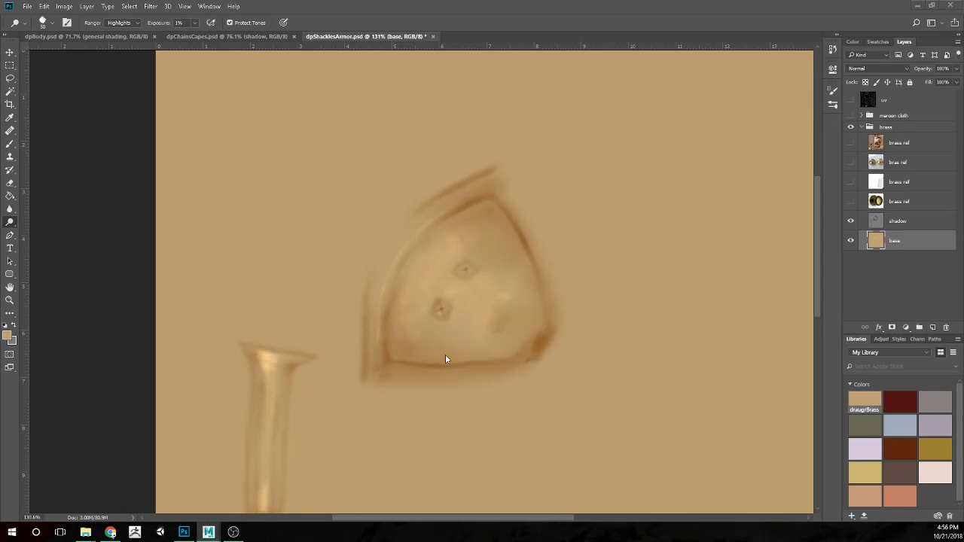
scroll(452, 361, "up", 4)
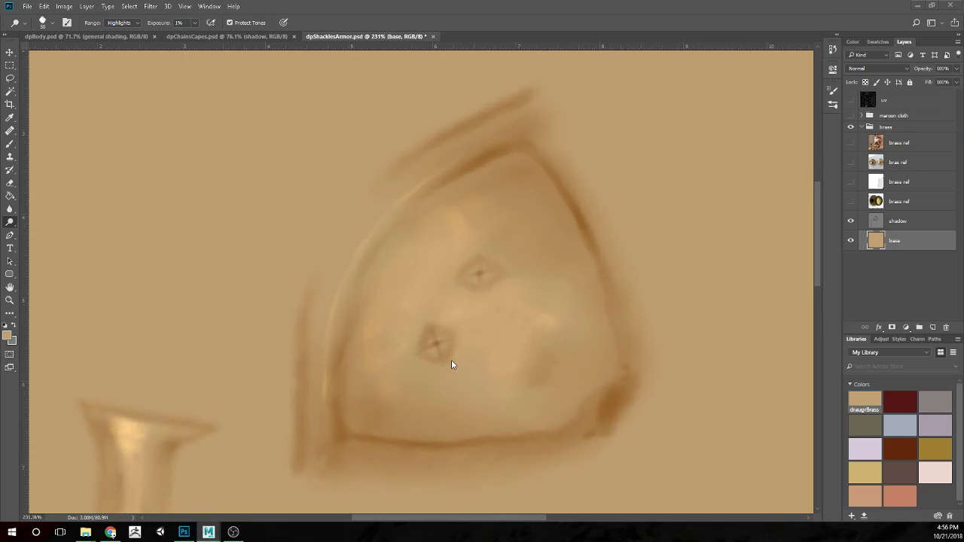
scroll(447, 357, "up", 1)
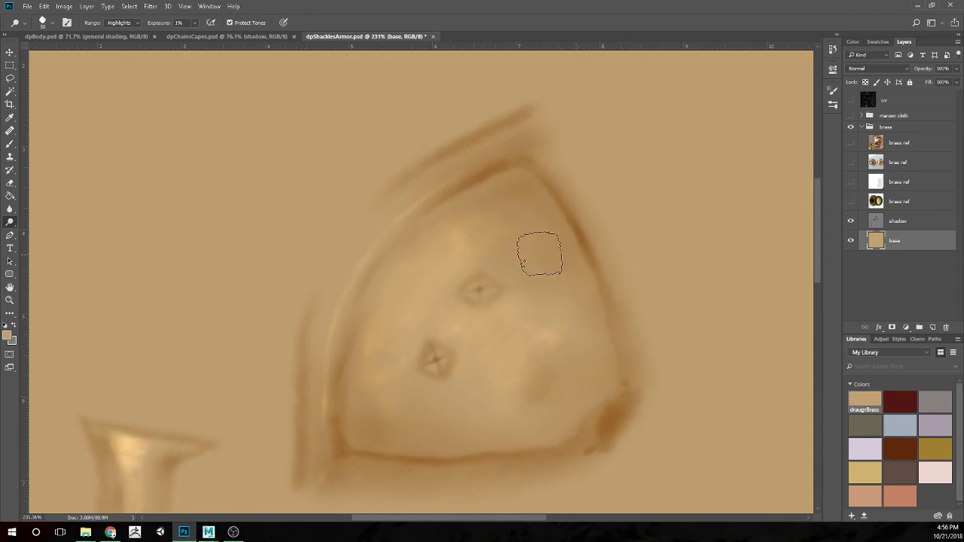
key("bracketleft")
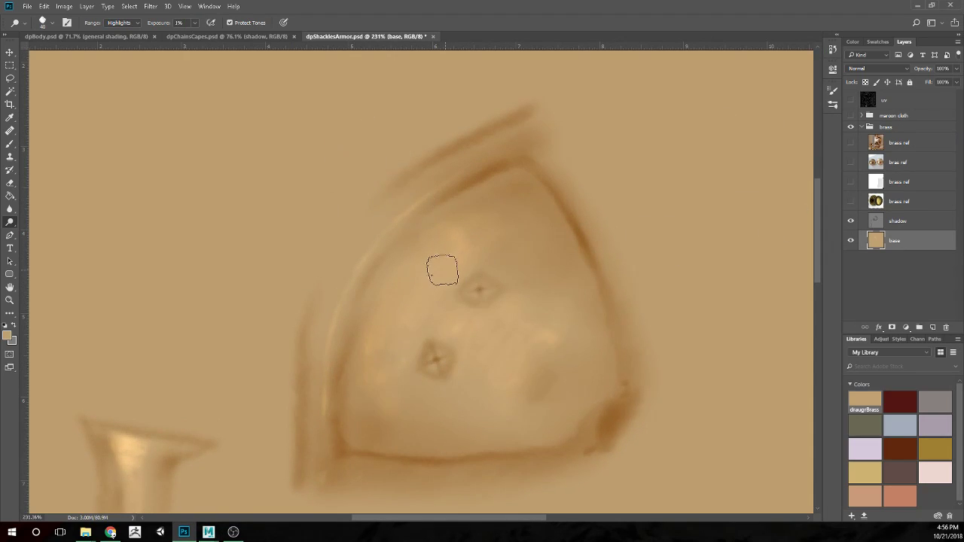
left_click(849, 100)
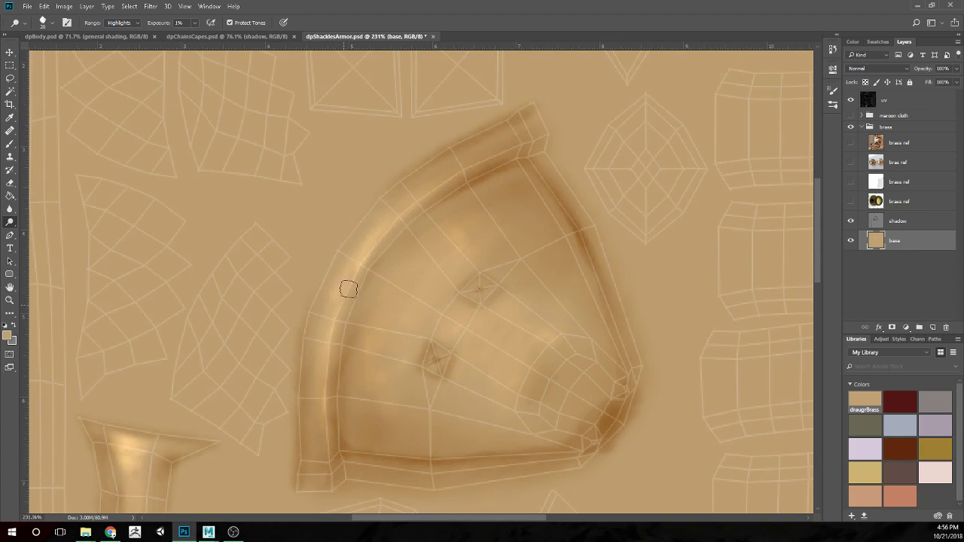
Brighten the highlight along the curved rim of the fan-shaped piece with the Dodge tool at 1% exposure, adjusting the brush size
key("bracketleft")
key("bracketleft")
key("bracketright")
key("bracketright")
key("bracketright")
key("bracketright")
key("bracketright")
key("bracketright")
key("bracketright")
key("bracketright")
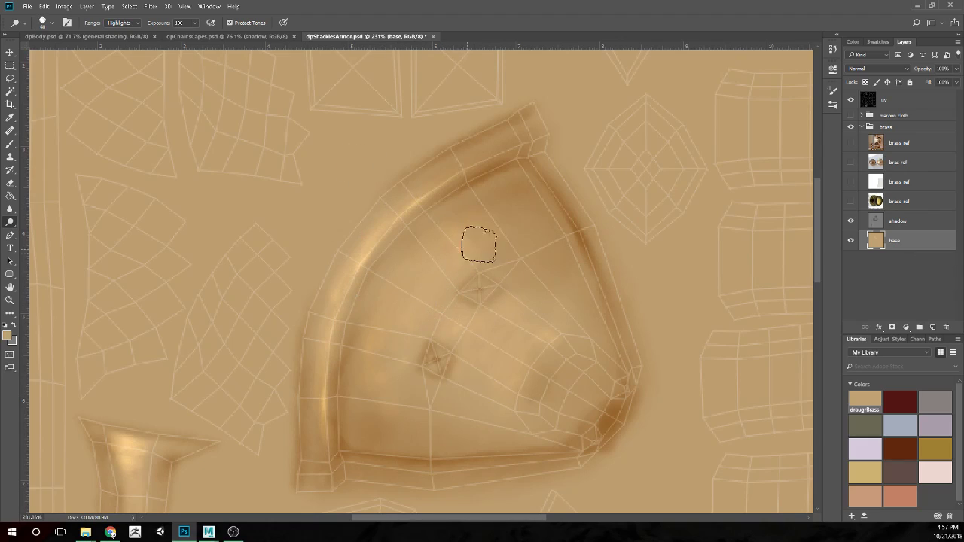
Dodge the inner face of the fan-shaped piece to a strong highlight, leaving the areas around the two small diamond shapes darker
mouse_move(443, 286)
left_mouse_down()
mouse_move(396, 368)
mouse_move(470, 246)
mouse_move(479, 259)
mouse_move(419, 366)
mouse_move(455, 276)
mouse_move(428, 283)
mouse_move(385, 366)
mouse_move(428, 265)
mouse_move(371, 345)
mouse_move(416, 250)
mouse_move(429, 247)
mouse_move(370, 346)
mouse_move(402, 274)
mouse_move(452, 249)
mouse_move(453, 304)
mouse_move(400, 342)
mouse_move(417, 314)
mouse_move(387, 315)
mouse_move(362, 339)
mouse_move(404, 264)
mouse_move(434, 241)
mouse_move(441, 246)
mouse_move(423, 284)
mouse_move(516, 211)
mouse_move(447, 226)
mouse_move(453, 240)
mouse_move(542, 226)
mouse_move(445, 256)
mouse_move(450, 244)
mouse_move(412, 356)
mouse_move(366, 401)
mouse_move(369, 428)
mouse_move(366, 408)
mouse_move(394, 339)
mouse_move(385, 394)
mouse_move(398, 418)
mouse_move(369, 345)
mouse_move(391, 419)
mouse_move(459, 428)
mouse_move(419, 202)
mouse_move(449, 310)
mouse_move(458, 306)
mouse_move(436, 298)
mouse_move(431, 325)
mouse_move(455, 331)
mouse_move(466, 307)
mouse_move(446, 337)
mouse_move(479, 348)
mouse_move(493, 322)
mouse_move(469, 358)
mouse_move(494, 351)
mouse_move(512, 326)
mouse_move(478, 369)
mouse_move(506, 381)
mouse_move(544, 340)
mouse_move(495, 391)
mouse_move(458, 378)
mouse_move(489, 345)
mouse_move(538, 337)
mouse_move(499, 290)
mouse_move(512, 383)
mouse_move(587, 297)
mouse_move(500, 399)
mouse_move(369, 369)
mouse_move(477, 401)
mouse_move(473, 424)
mouse_move(490, 441)
mouse_move(459, 269)
mouse_move(560, 323)
mouse_move(540, 261)
mouse_move(601, 328)
mouse_move(392, 146)
mouse_move(482, 256)
mouse_move(543, 304)
mouse_move(419, 392)
left_mouse_up()
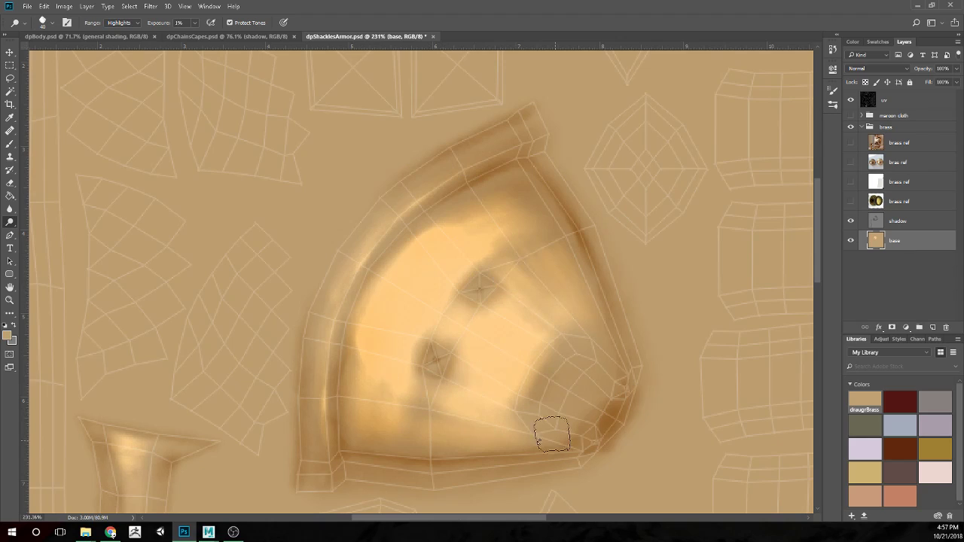
scroll(447, 340, "up", 5)
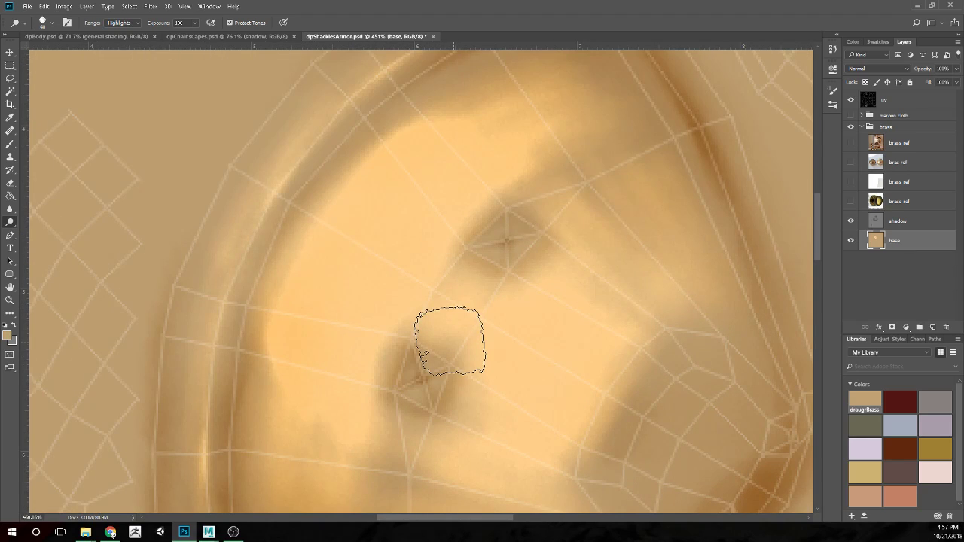
Dodge fine highlights onto the facets of the two small diamond shapes on the fan-shaped piece with a much smaller brush
key("bracketleft")
key("bracketleft")
key("bracketleft")
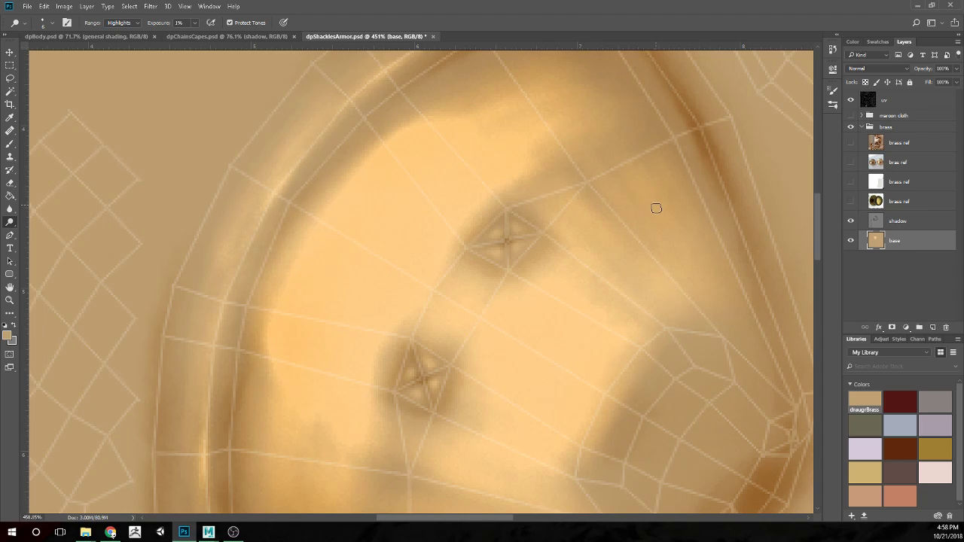
scroll(580, 253, "down", 6)
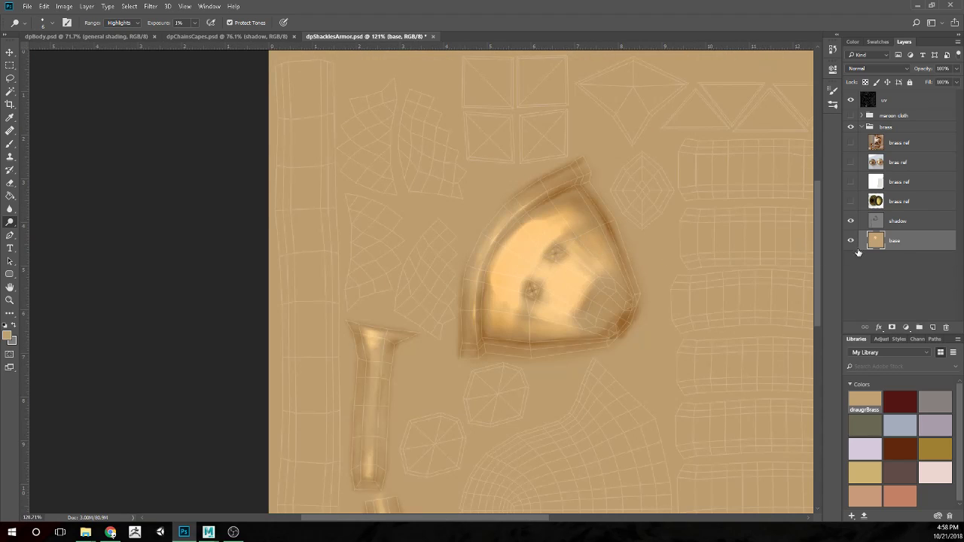
scroll(624, 288, "up", 2)
scroll(588, 287, "down", 1)
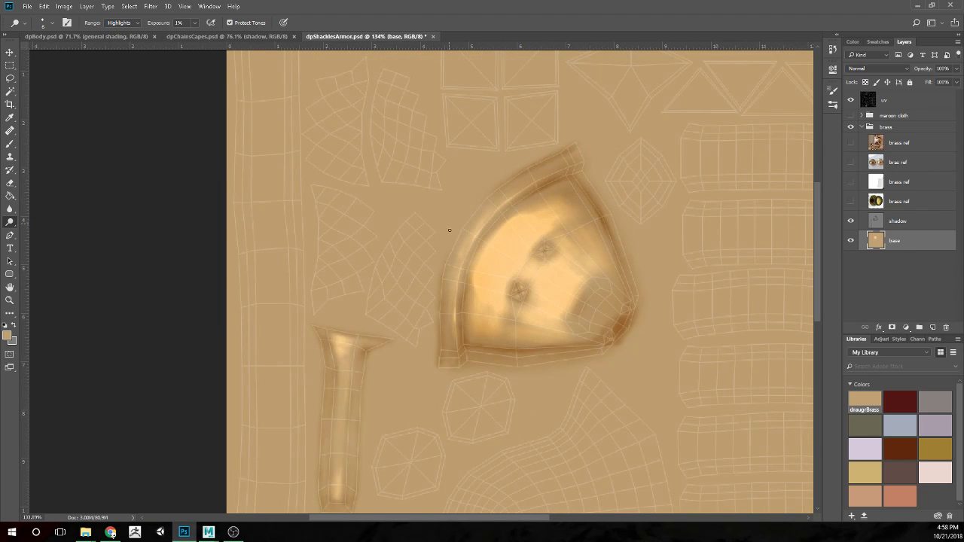
Tone down the bright highlight on the fan-shaped piece's inner face by painting the base brass colour over it at 50% opacity
key("b")
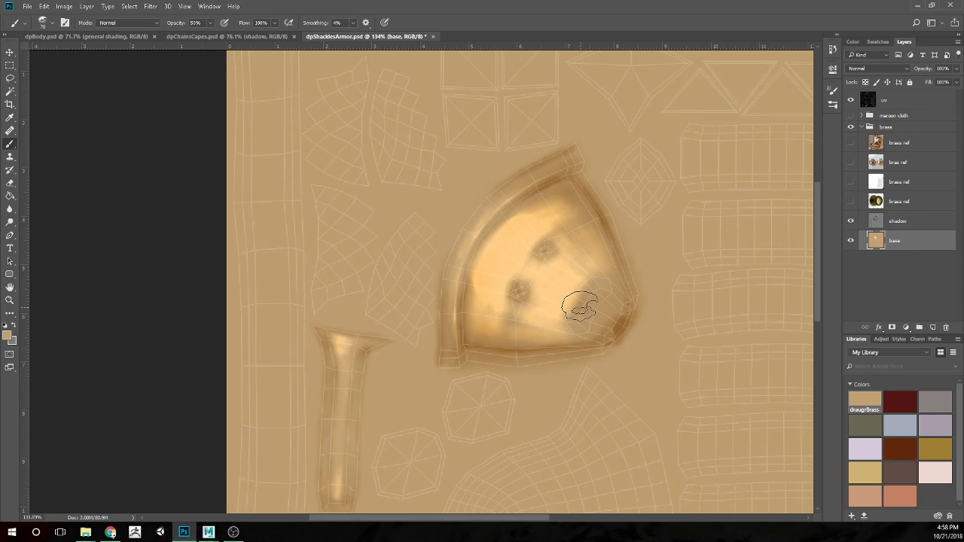
mouse_move(616, 276)
left_mouse_down()
mouse_move(567, 259)
mouse_move(550, 311)
mouse_move(570, 329)
mouse_move(552, 323)
mouse_move(557, 317)
mouse_move(559, 335)
mouse_move(508, 315)
mouse_move(480, 330)
mouse_move(492, 316)
mouse_move(498, 249)
mouse_move(565, 208)
mouse_move(514, 228)
left_mouse_up()
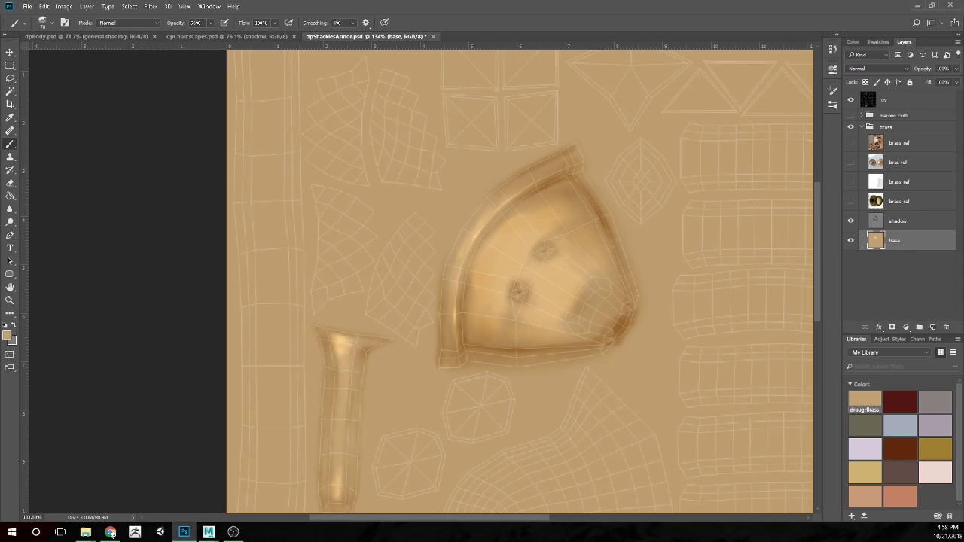
left_click(111, 532)
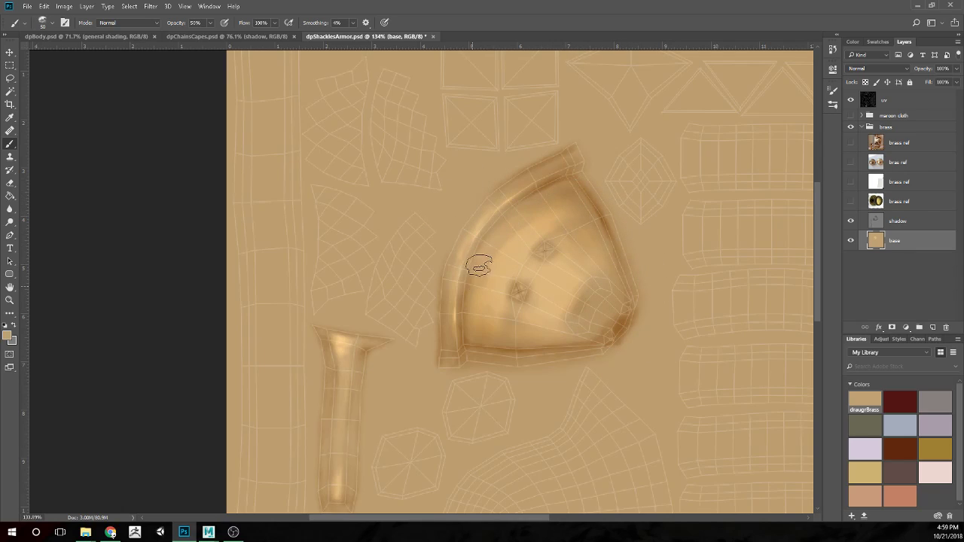
key("bracketleft")
key("bracketleft")
key("bracketleft")
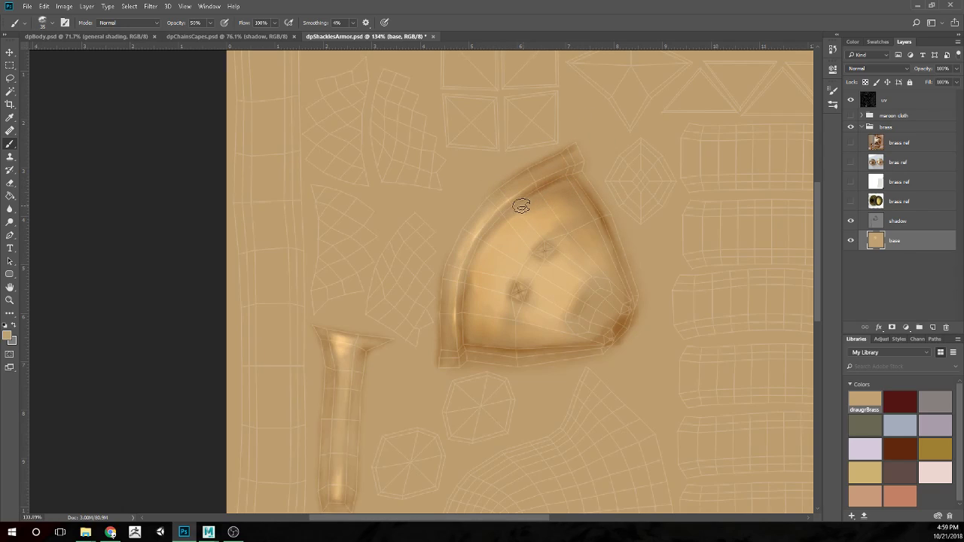
key("bracketleft")
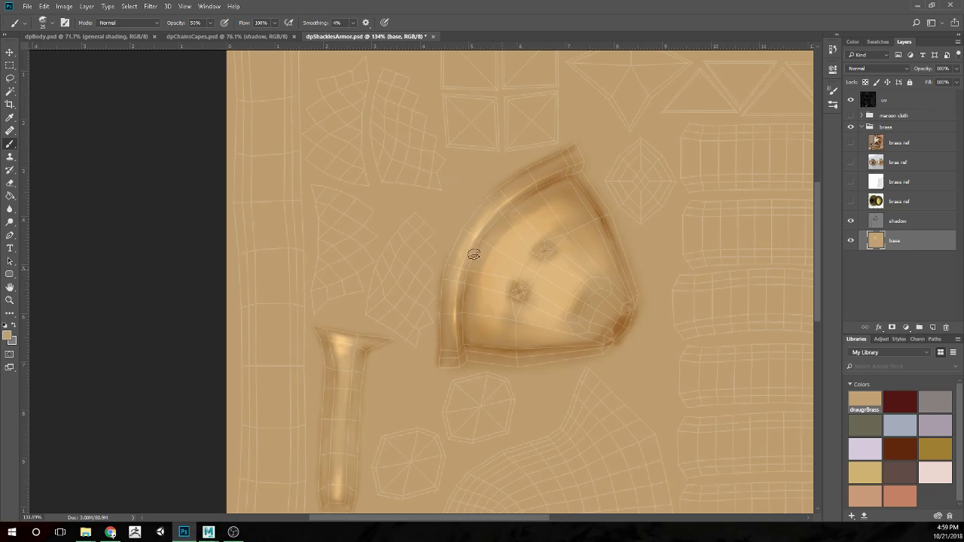
Soften the shading transitions on the fan-shaped piece's inner face with the Blur tool at 50% strength, enlarging the brush
left_click(9, 209)
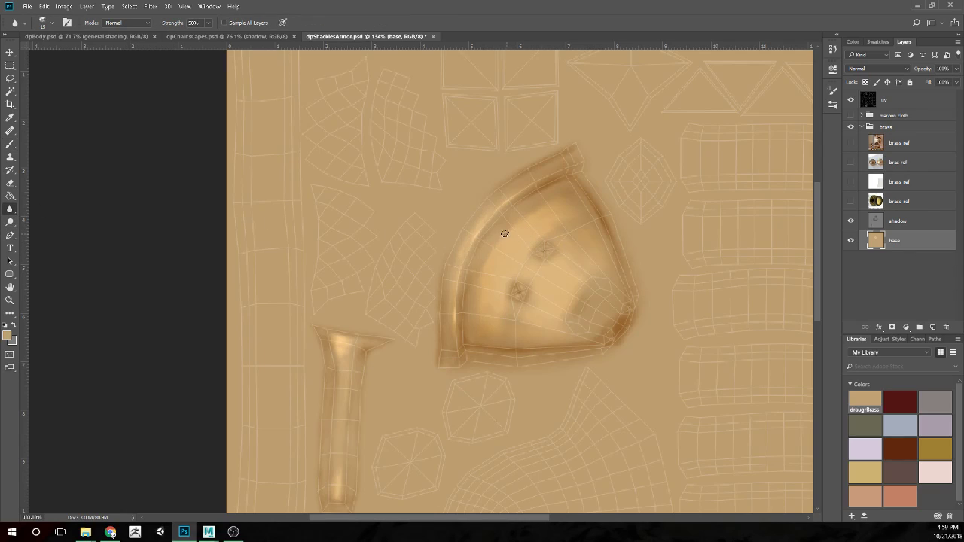
key("bracketright")
key("bracketright")
key("bracketright")
Blend the inner face's remaining highlights toward the base brass colour with a larger brush at 20% opacity
key("o")
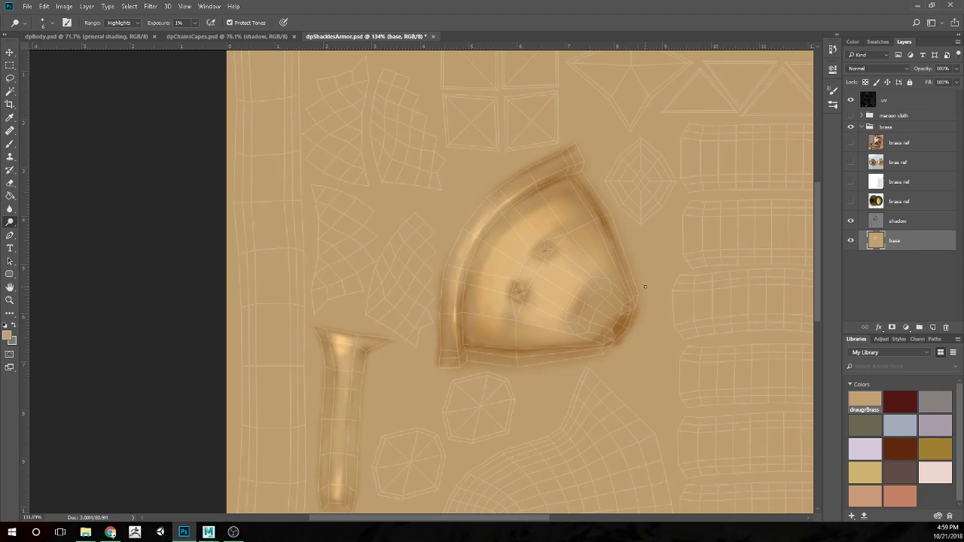
key("b")
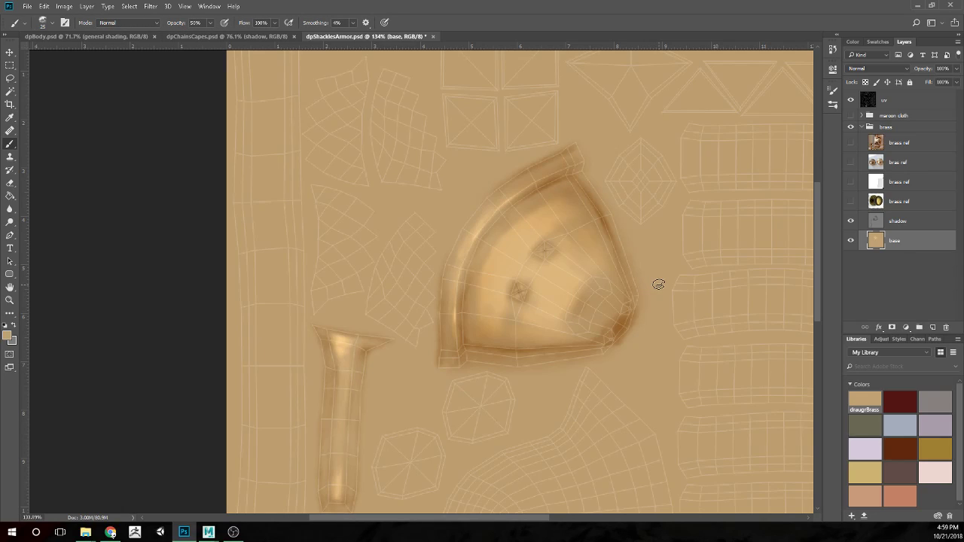
key("bracketright")
key("bracketright")
key("bracketright")
key("bracketright")
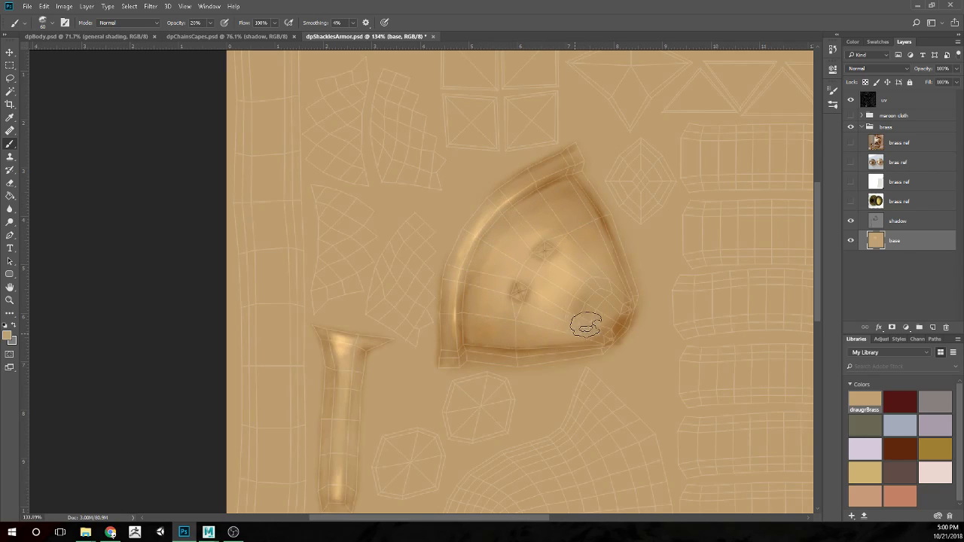
mouse_move(462, 233)
left_mouse_down()
mouse_move(532, 301)
mouse_move(467, 262)
left_mouse_up()
Dodge soft highlight patches back onto the inner face around the two diamond shapes, using a 60 px brush at 1% exposure
key("o")
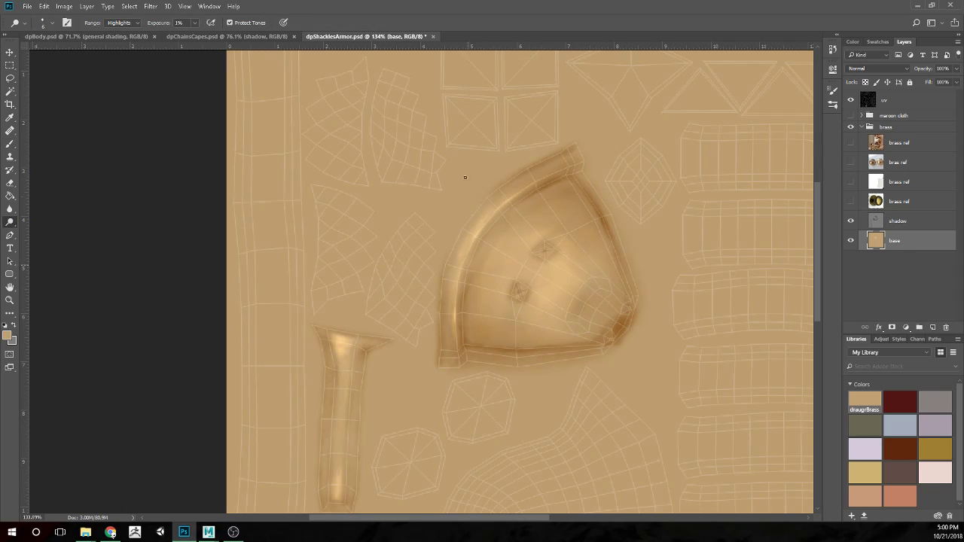
key("bracketright")
key("bracketright")
key("bracketright")
key("bracketright")
mouse_move(584, 285)
left_mouse_down()
mouse_move(555, 306)
mouse_move(533, 304)
mouse_move(557, 296)
mouse_move(563, 248)
mouse_move(512, 264)
mouse_move(498, 281)
mouse_move(512, 277)
mouse_move(482, 259)
mouse_move(485, 273)
mouse_move(511, 269)
mouse_move(511, 232)
mouse_move(526, 253)
mouse_move(507, 229)
mouse_move(526, 219)
mouse_move(549, 229)
mouse_move(534, 209)
mouse_move(526, 217)
mouse_move(533, 203)
mouse_move(494, 318)
mouse_move(484, 288)
mouse_move(474, 297)
mouse_move(597, 269)
mouse_move(582, 267)
mouse_move(579, 284)
mouse_move(592, 278)
mouse_move(569, 266)
mouse_move(592, 280)
mouse_move(561, 332)
mouse_move(558, 301)
left_mouse_up()
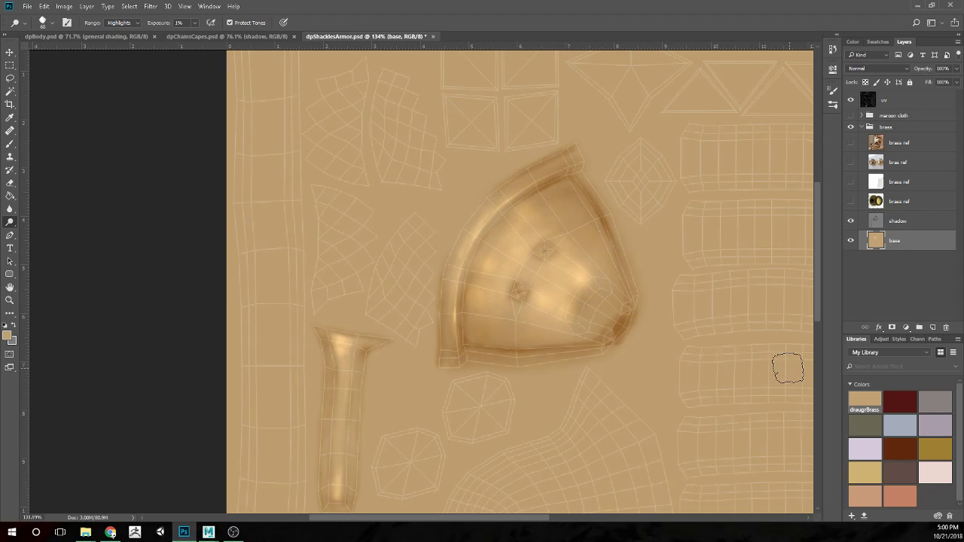
Dodge a highlight down the middle of the lower curved strip and its flared end
scroll(708, 288, "down", 3)
scroll(573, 306, "up", 1)
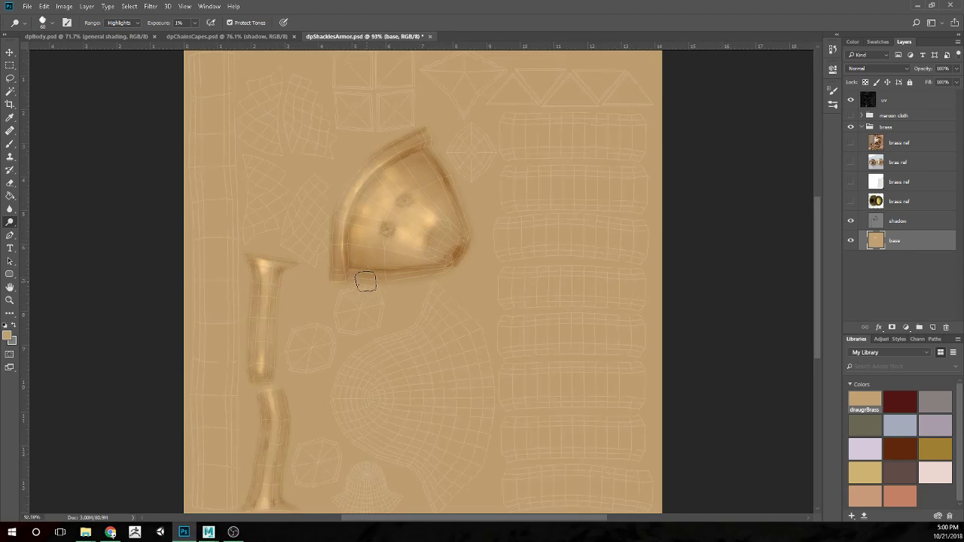
scroll(384, 264, "up", 2)
scroll(383, 266, "down", 1)
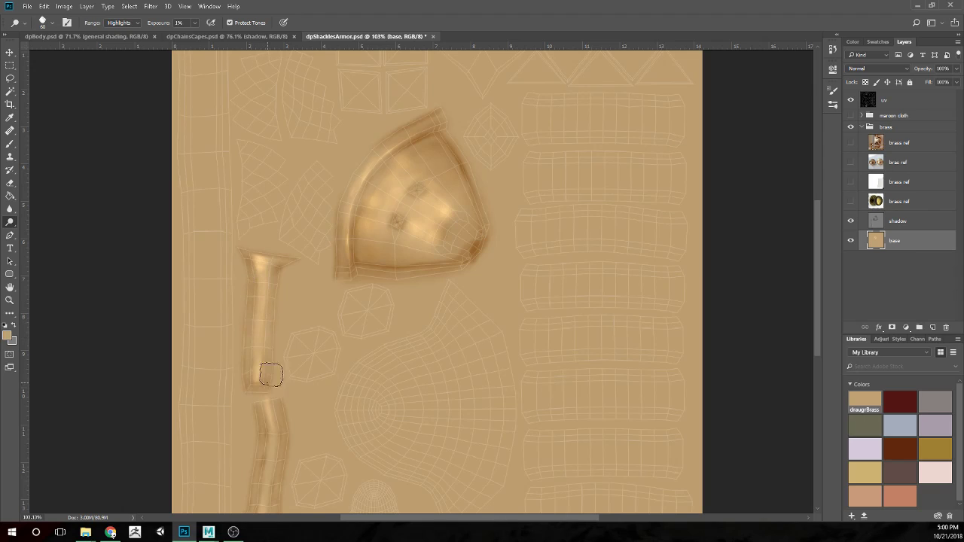
scroll(319, 304, "down", 3)
scroll(351, 276, "down", 2)
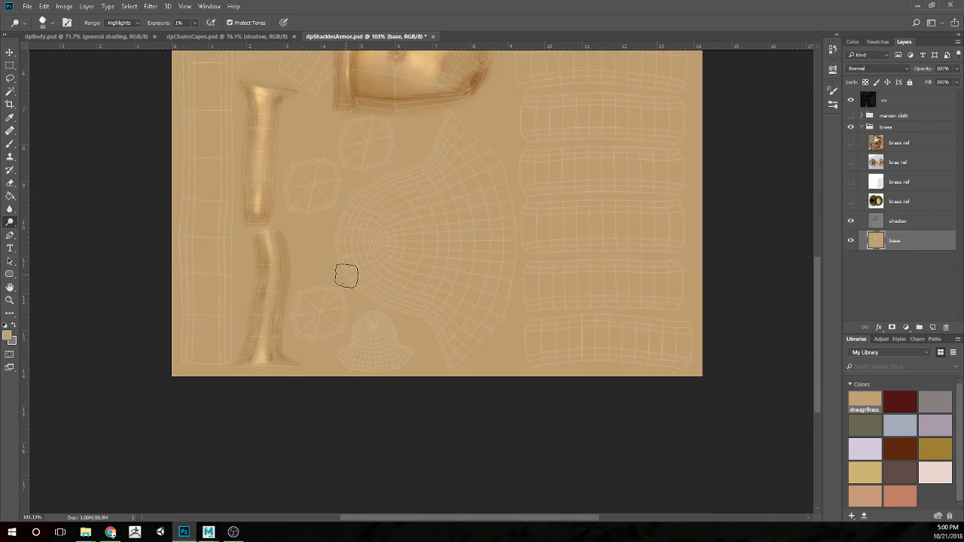
left_click_drag(271, 259, 262, 352)
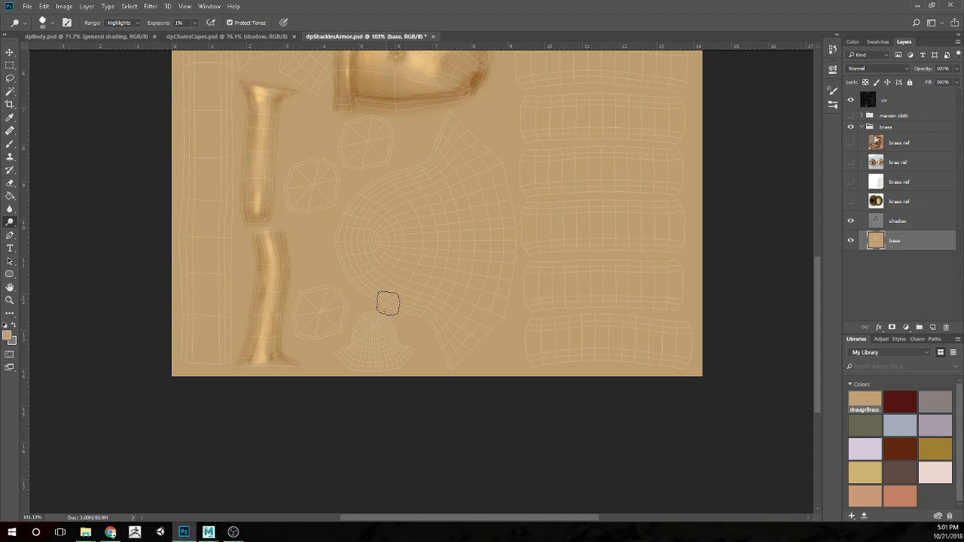
Broaden the highlight along the fan-shaped piece's curved outer rim with the Dodge tool, using a 40 px brush
scroll(389, 294, "up", 1)
scroll(393, 283, "up", 5)
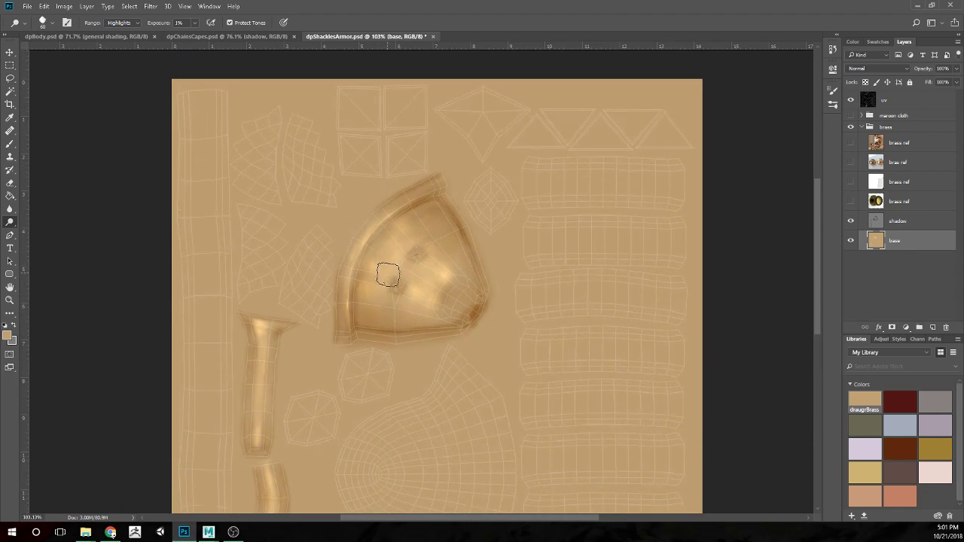
scroll(362, 303, "up", 5)
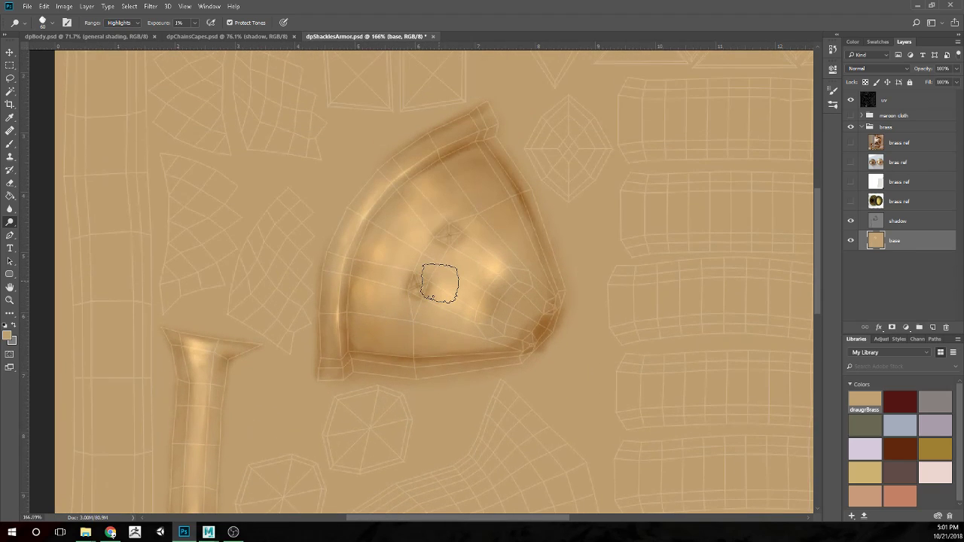
key("bracketleft")
key("bracketleft")
mouse_move(473, 150)
left_mouse_down()
mouse_move(396, 170)
mouse_move(448, 139)
mouse_move(333, 276)
mouse_move(361, 327)
mouse_move(341, 265)
mouse_move(346, 233)
mouse_move(335, 333)
mouse_move(355, 227)
mouse_move(340, 333)
mouse_move(332, 303)
mouse_move(372, 204)
left_mouse_up()
mouse_move(435, 209)
left_mouse_down()
mouse_move(472, 260)
mouse_move(504, 248)
mouse_move(509, 264)
mouse_move(446, 238)
mouse_move(534, 226)
mouse_move(538, 308)
left_mouse_up()
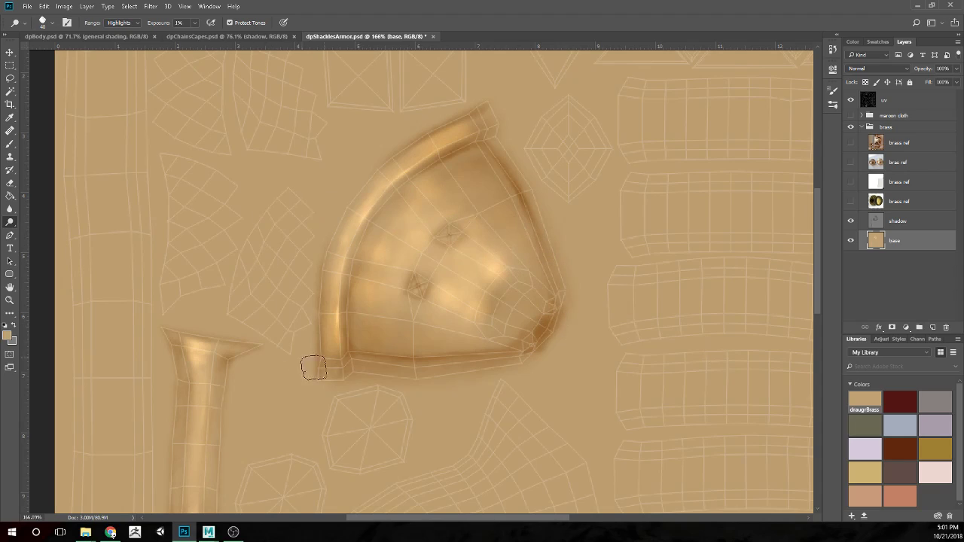
Dodge thin highlights along the fan-shaped piece's two straight edges and rim ends with a 15 px brush
key("bracketleft")
key("bracketleft")
key("bracketleft")
key("bracketleft")
key("bracketleft")
mouse_move(330, 374)
left_mouse_down()
mouse_move(352, 364)
mouse_move(442, 370)
mouse_move(409, 374)
mouse_move(489, 365)
mouse_move(414, 375)
left_mouse_up()
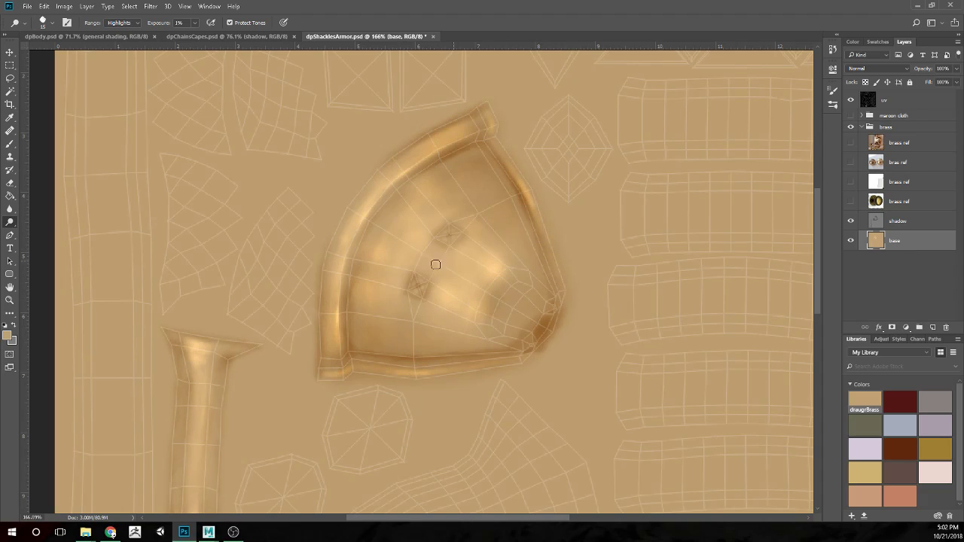
Dodge the area around the lower diamond shape on the inner face with a slightly larger brush
key("bracketright")
key("bracketright")
key("bracketright")
left_click_drag(415, 279, 428, 276)
Switch to the Brush tool and choose a scattered, bristle-like preset at a reduced size for painting metal texture
key("b")
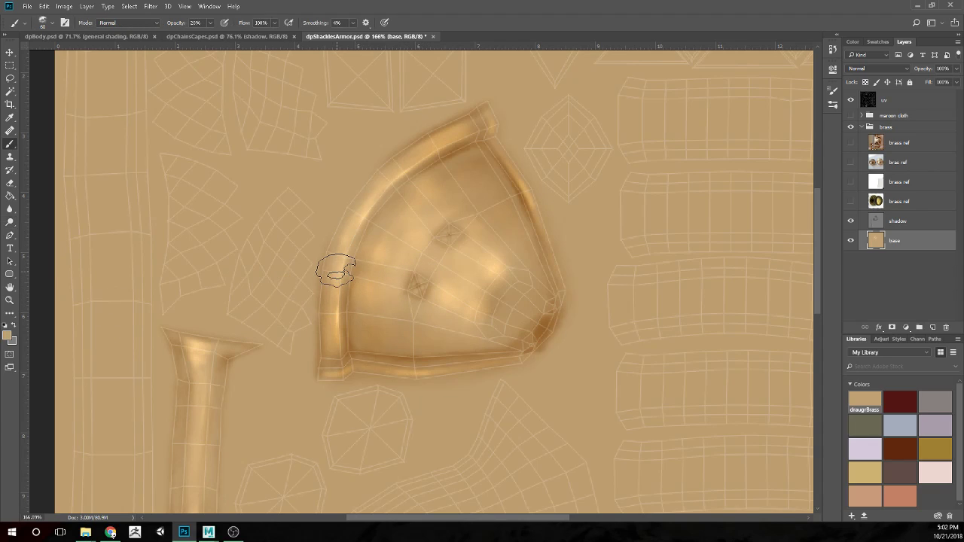
left_click(45, 22)
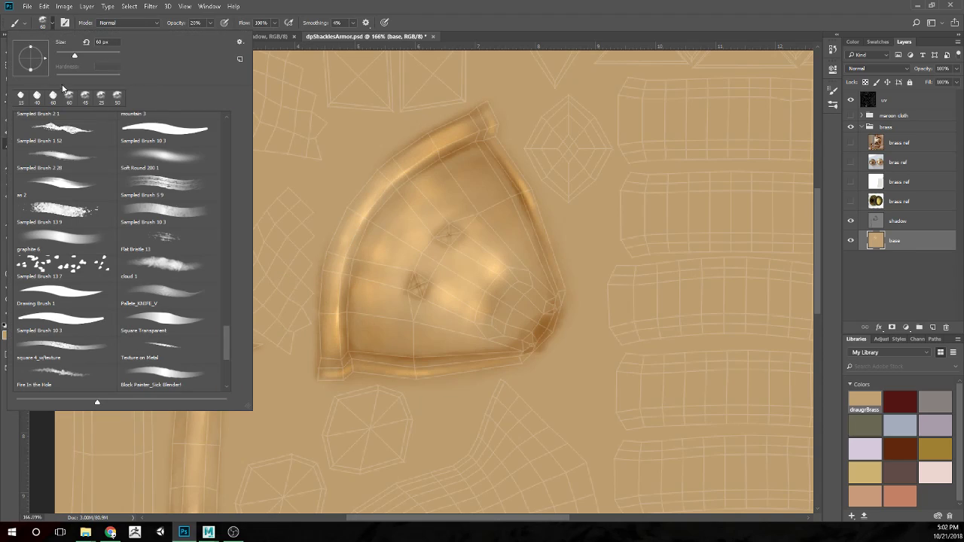
left_click_drag(224, 340, 234, 281)
left_click(57, 265)
left_click(756, 183)
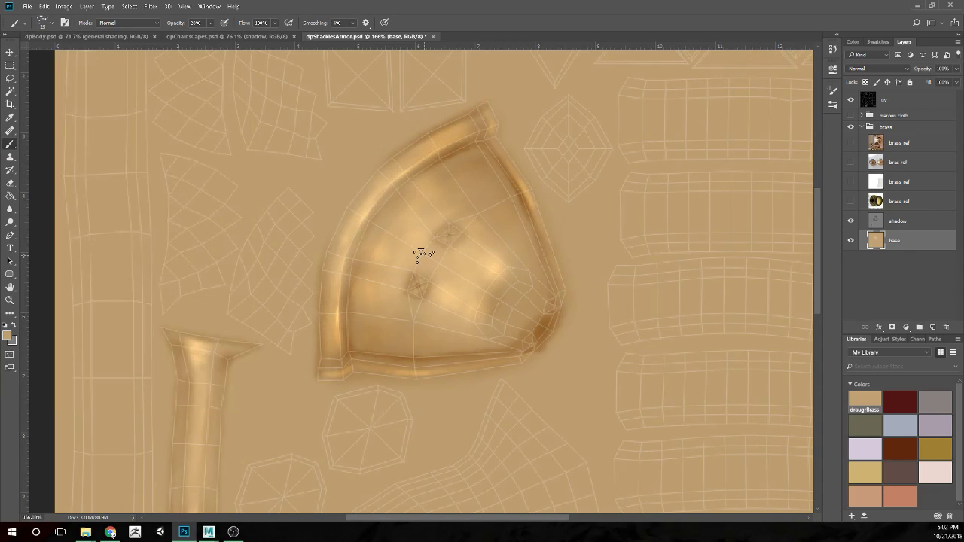
key("bracketleft")
Paint subtle brass streaks across the inner face's highlights around the diamond shapes with the textured brush at 20% opacity
scroll(421, 313, "up", 4)
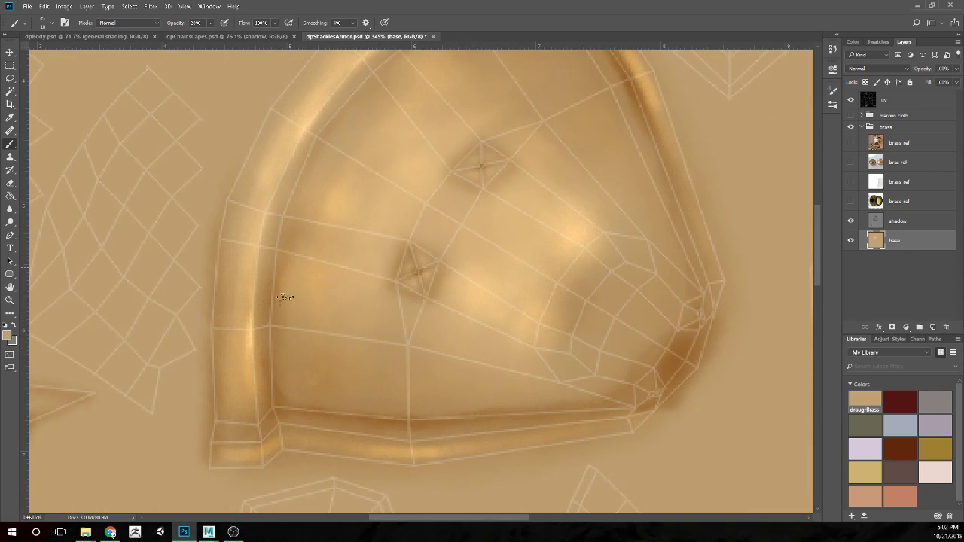
key("bracketright")
key("bracketleft")
left_click(470, 163)
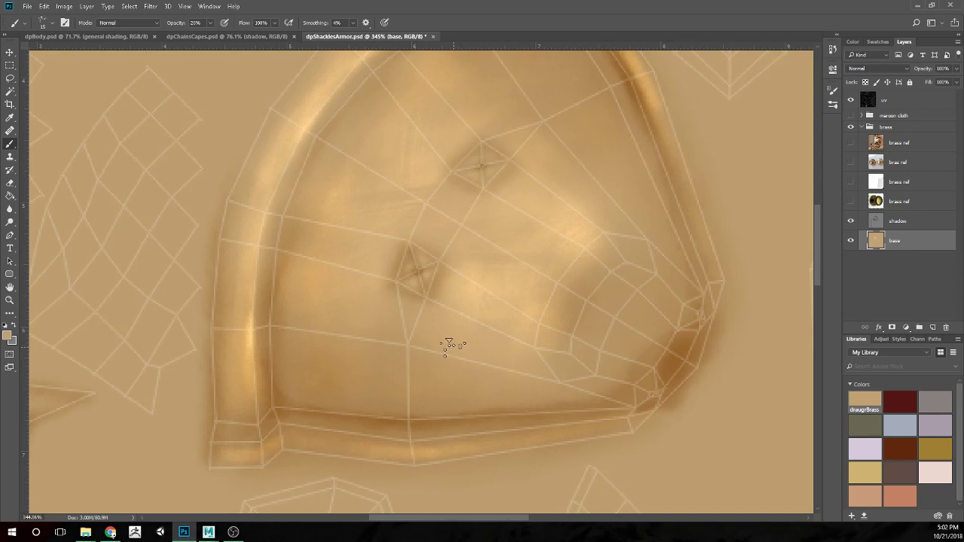
Texture the bottom edge and curved rim of the fan-shaped piece with the bristle-like brush at 40% opacity
scroll(474, 331, "down", 3)
scroll(490, 234, "down", 1)
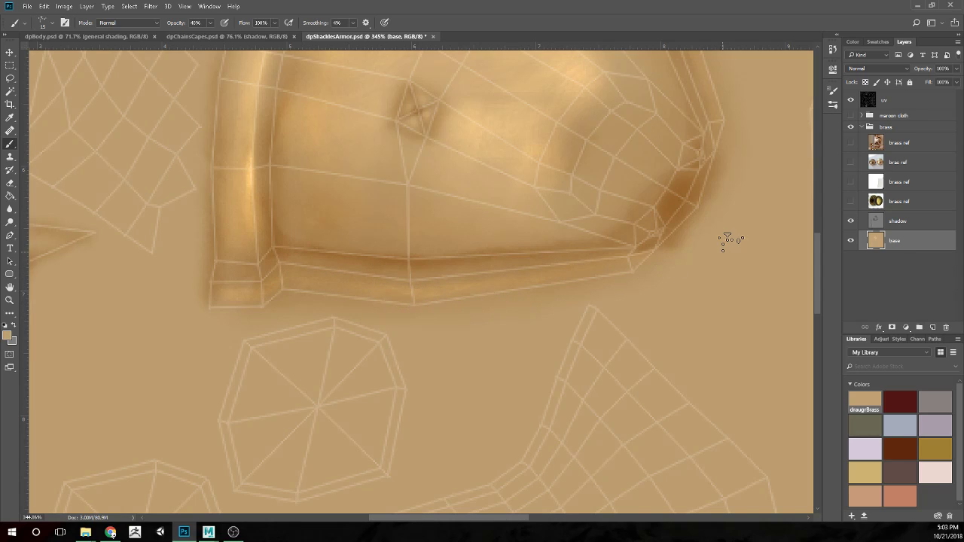
scroll(535, 290, "up", 1)
scroll(535, 290, "up", 10)
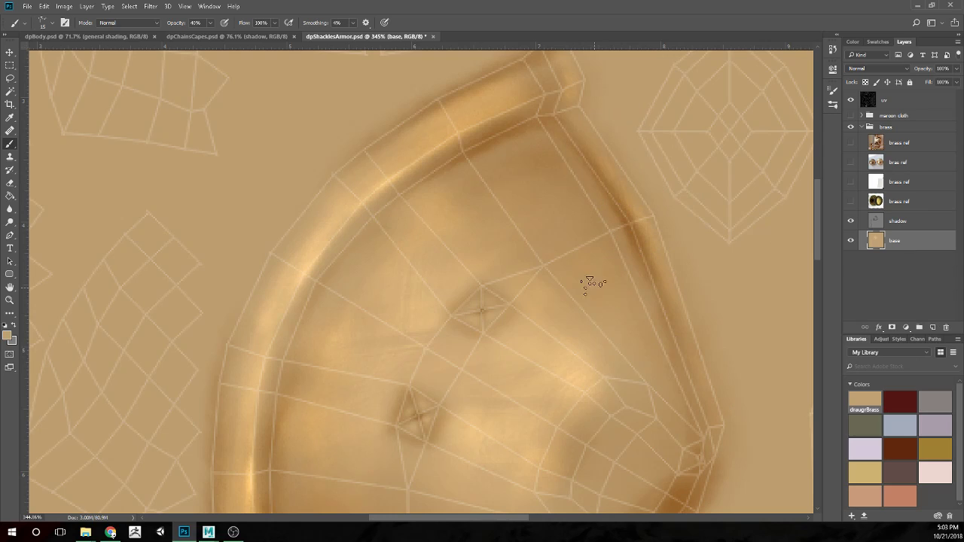
scroll(437, 269, "down", 3)
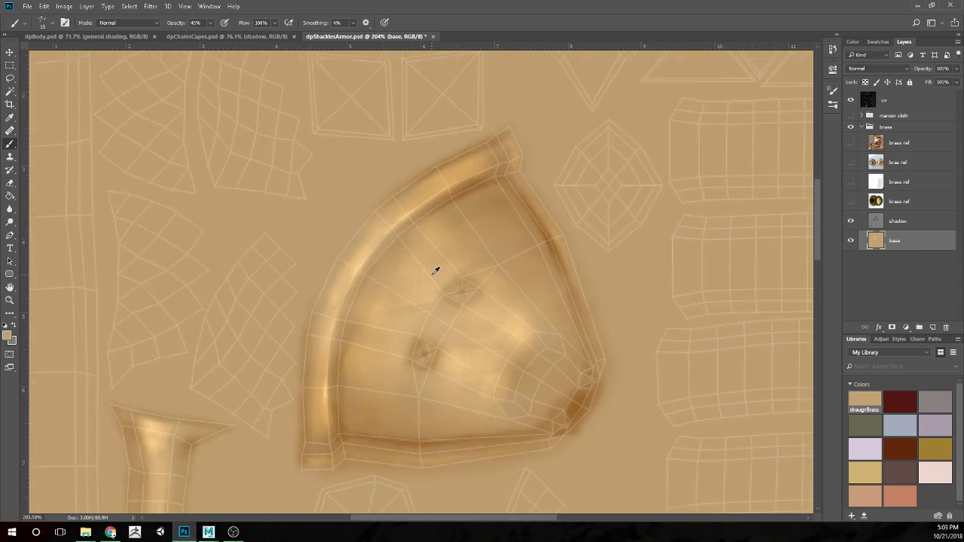
scroll(429, 274, "up", 2)
scroll(391, 279, "down", 2)
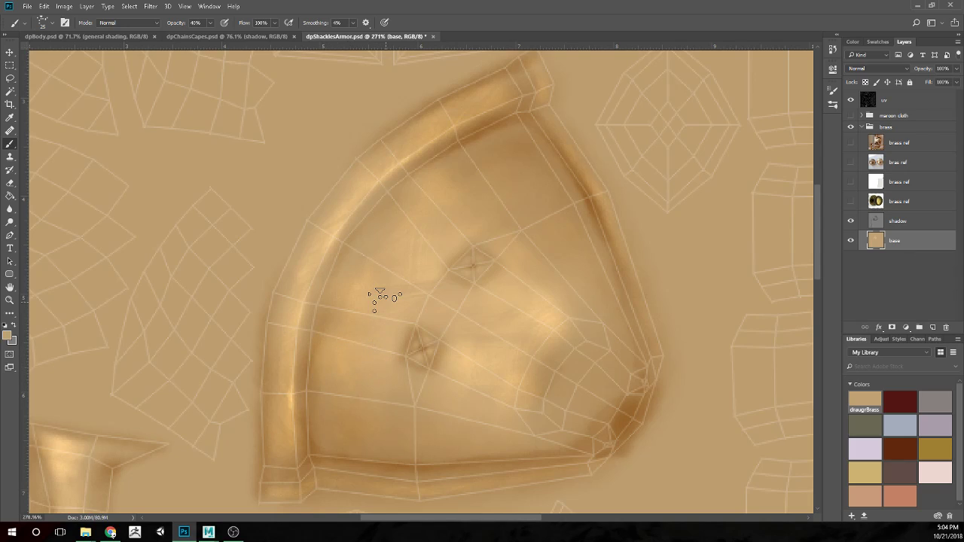
Burn subtle darker patches into the inner face around the diamond shapes on the shadow layer, using a larger brush at 6% midtones exposure
key("o")
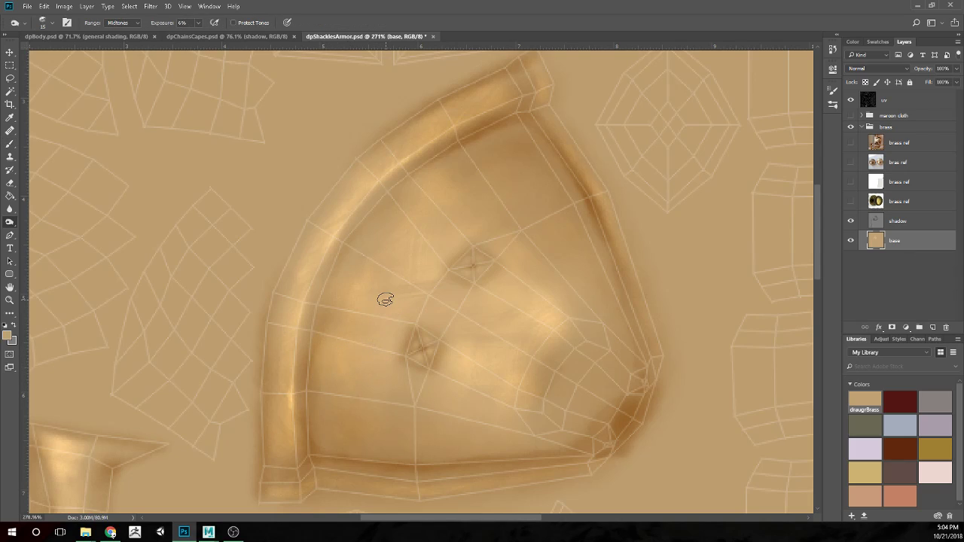
key("shift+o")
key("bracketright")
key("bracketright")
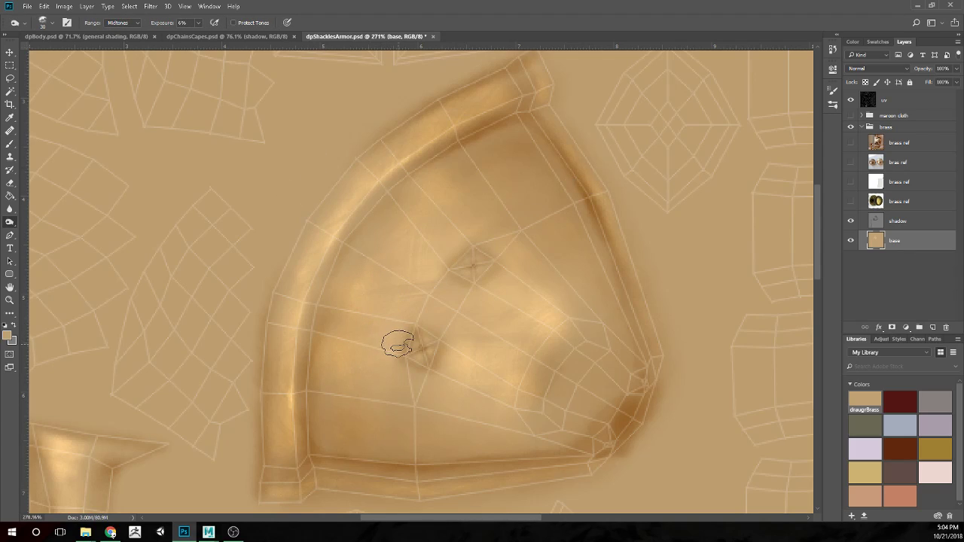
left_click(905, 224)
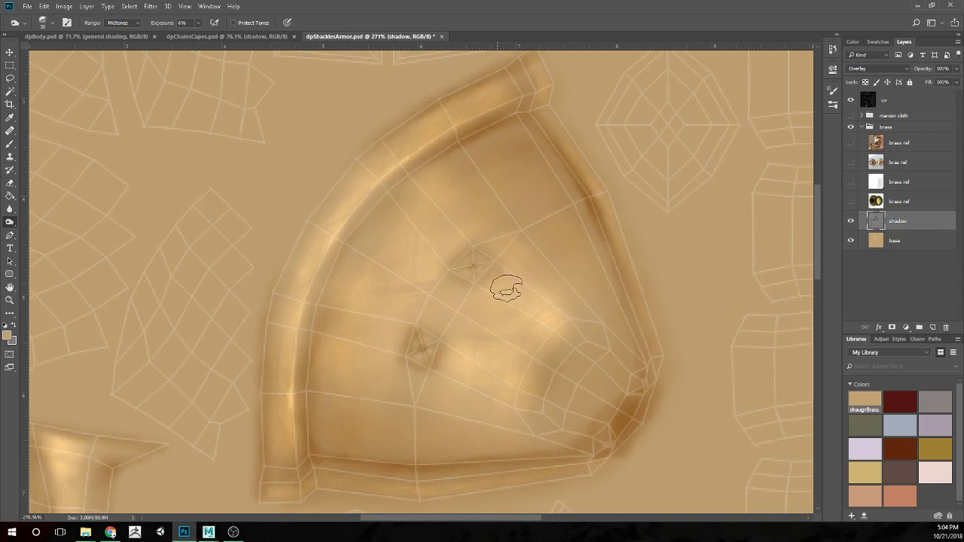
key("bracketright")
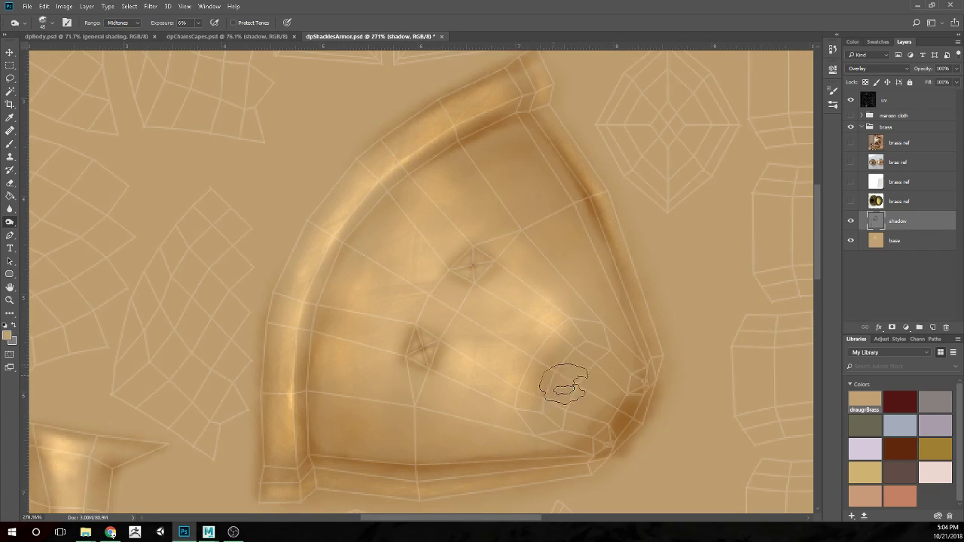
left_click(420, 352)
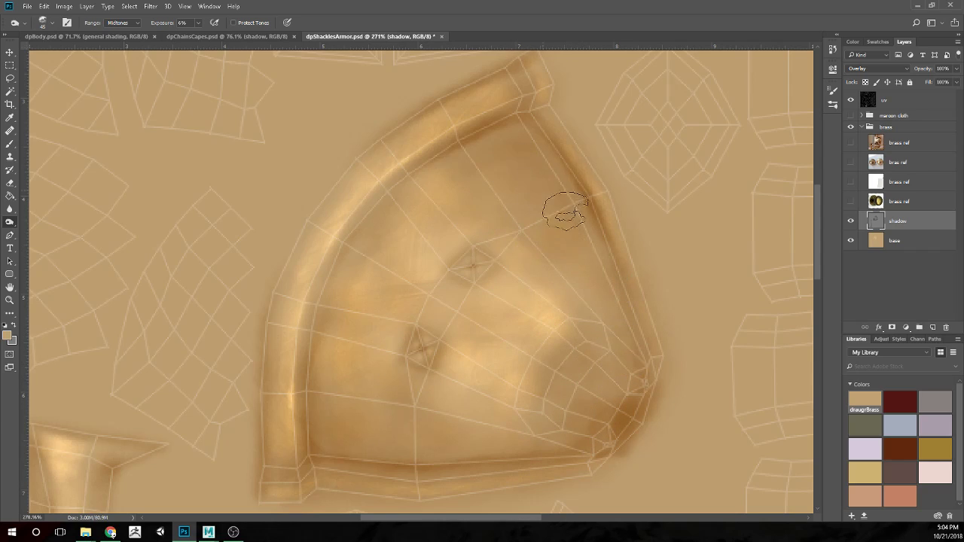
Burn the inner face along its long outer edge and lower corner to deepen the fan-shaped piece's shading
scroll(586, 291, "down", 5)
scroll(525, 358, "up", 5)
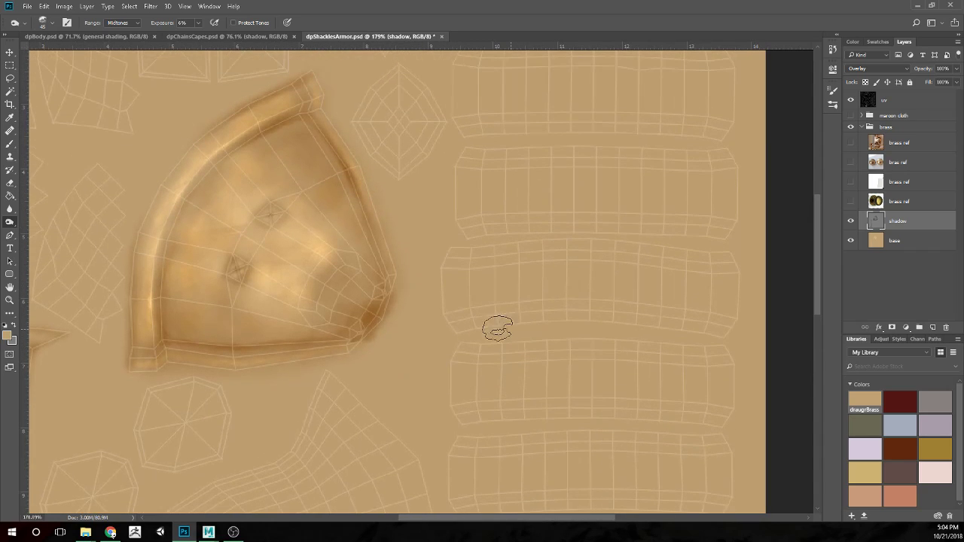
scroll(237, 334, "up", 2)
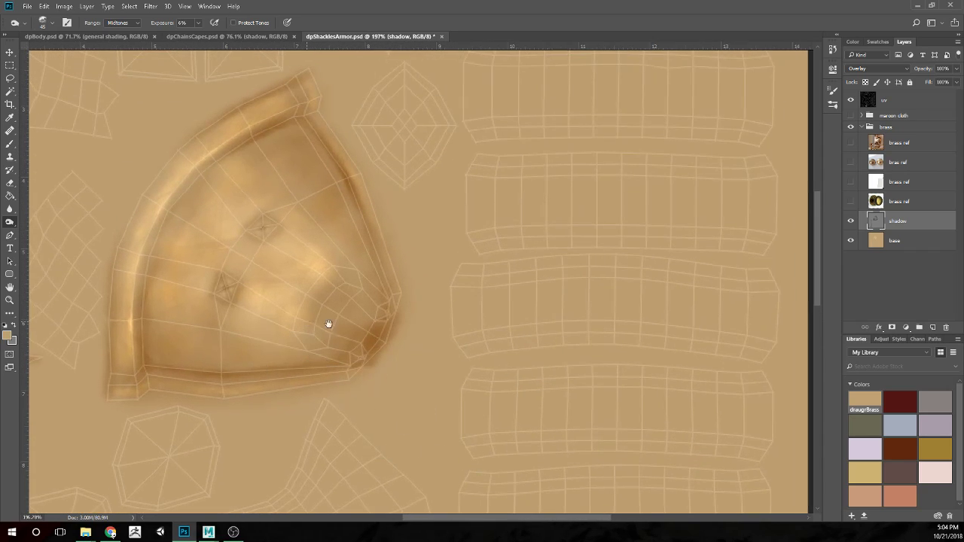
left_click_drag(315, 322, 588, 355)
scroll(595, 340, "up", 1)
mouse_move(529, 110)
left_mouse_down()
mouse_move(584, 129)
mouse_move(636, 197)
mouse_move(662, 277)
left_mouse_up()
mouse_move(407, 337)
left_mouse_down()
mouse_move(462, 391)
mouse_move(421, 399)
mouse_move(408, 366)
mouse_move(477, 408)
mouse_move(522, 405)
left_mouse_up()
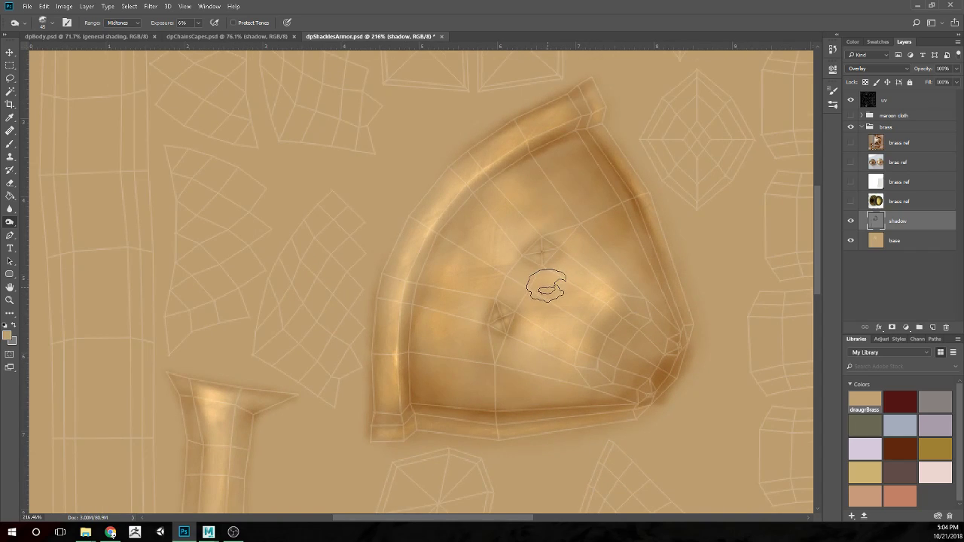
Examine the fan-shaped piece's shading from different distances, with and without the UV wireframe overlay
scroll(546, 287, "down", 2)
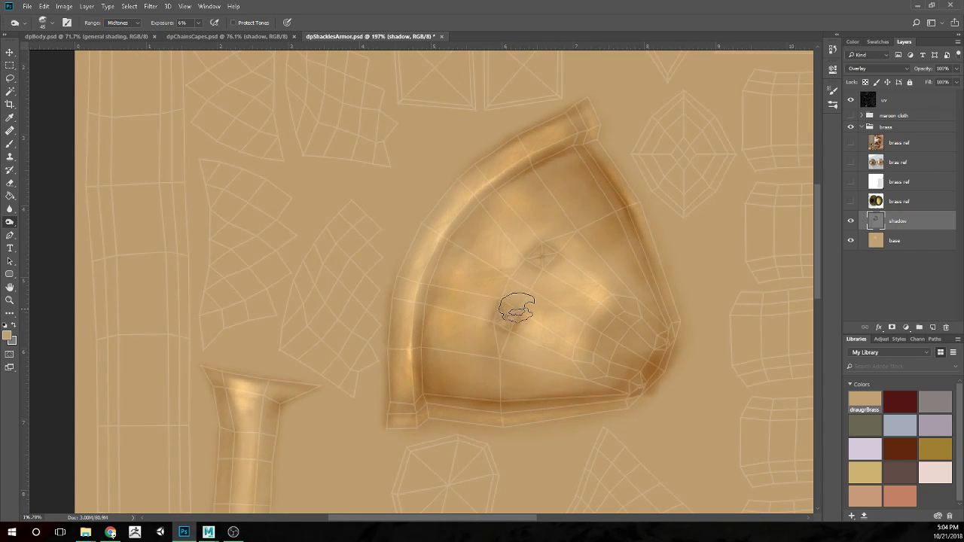
scroll(523, 305, "up", 2)
scroll(526, 298, "down", 3)
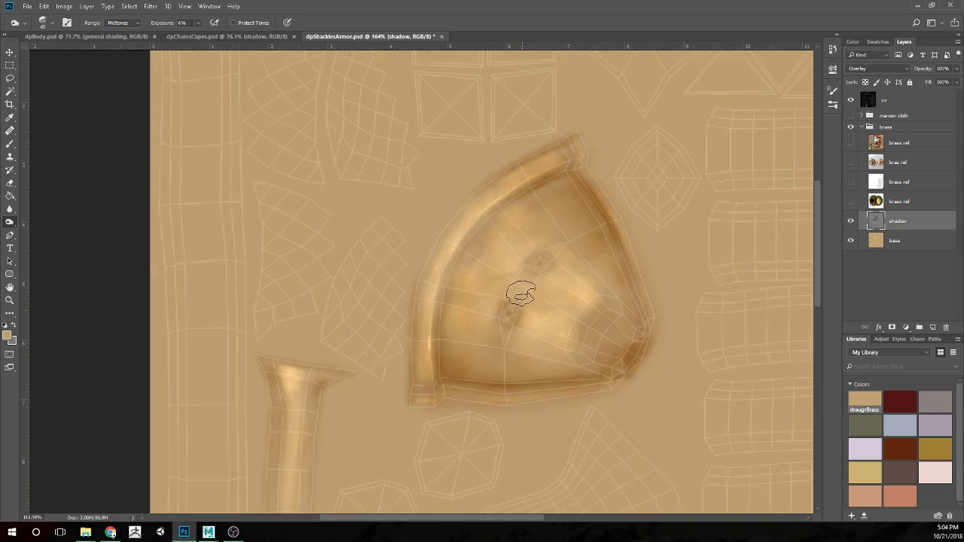
scroll(539, 303, "up", 1)
scroll(543, 307, "up", 2)
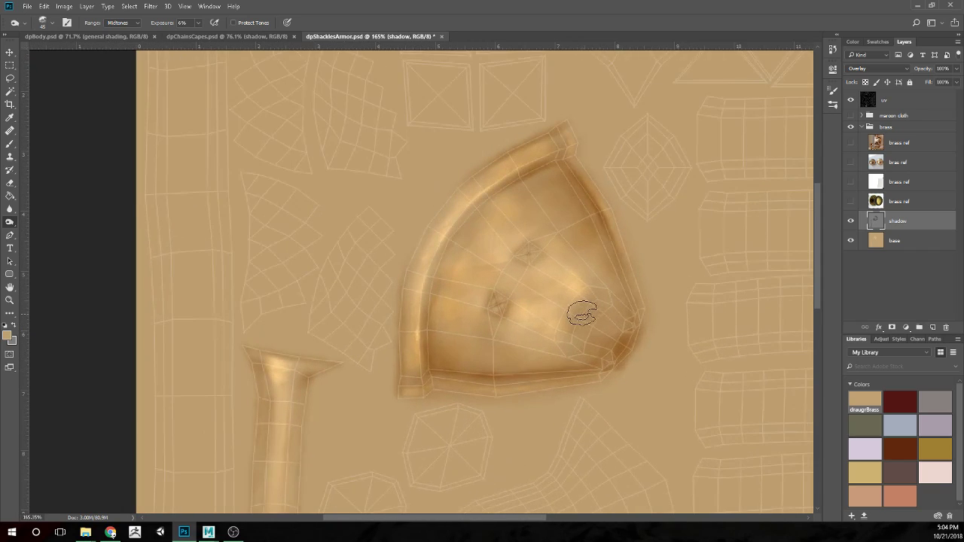
left_click(851, 100)
scroll(650, 282, "down", 3)
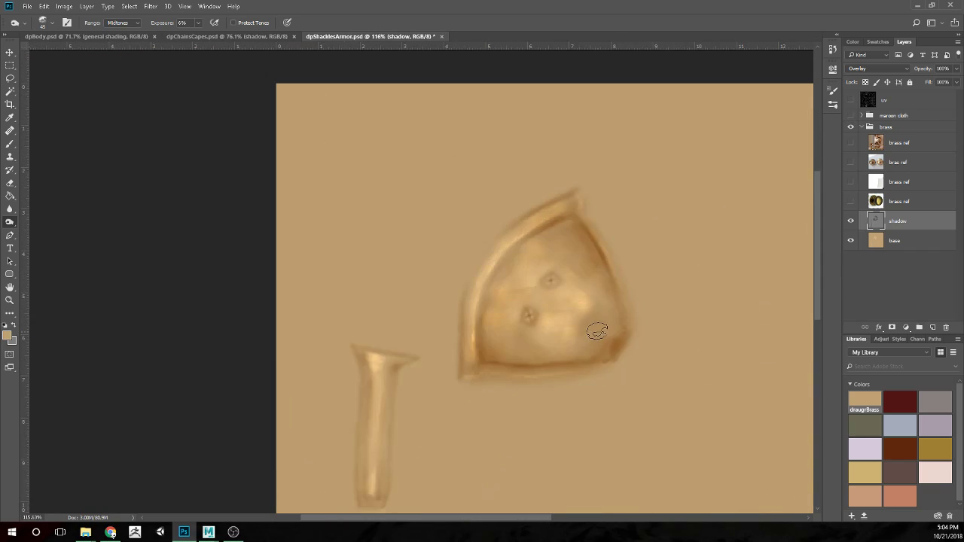
scroll(452, 335, "up", 2)
scroll(392, 324, "up", 1)
scroll(359, 295, "up", 2)
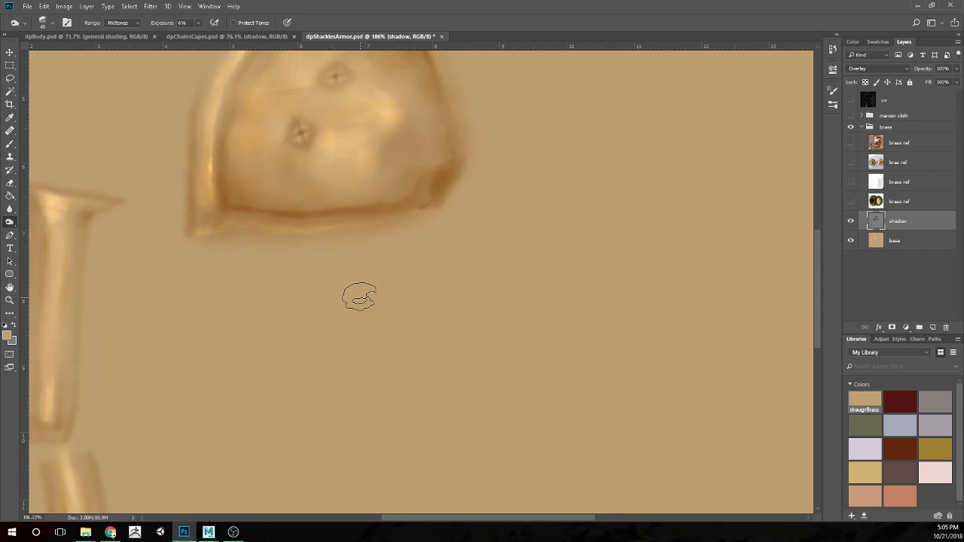
left_click(851, 100)
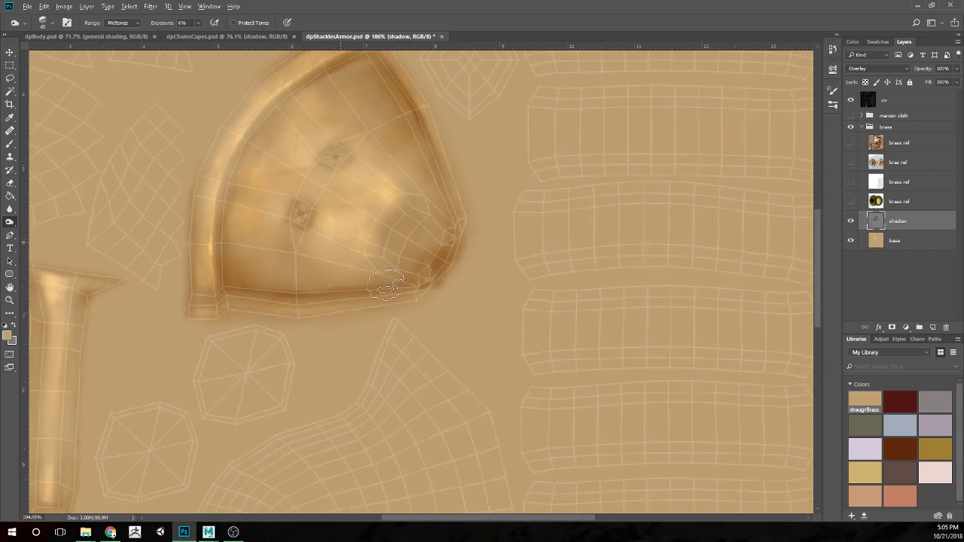
Texture the dark corner and edge shadows on the shadow layer in gray with the bristle-like brush at 20% opacity
scroll(407, 290, "up", 2)
scroll(409, 287, "up", 1)
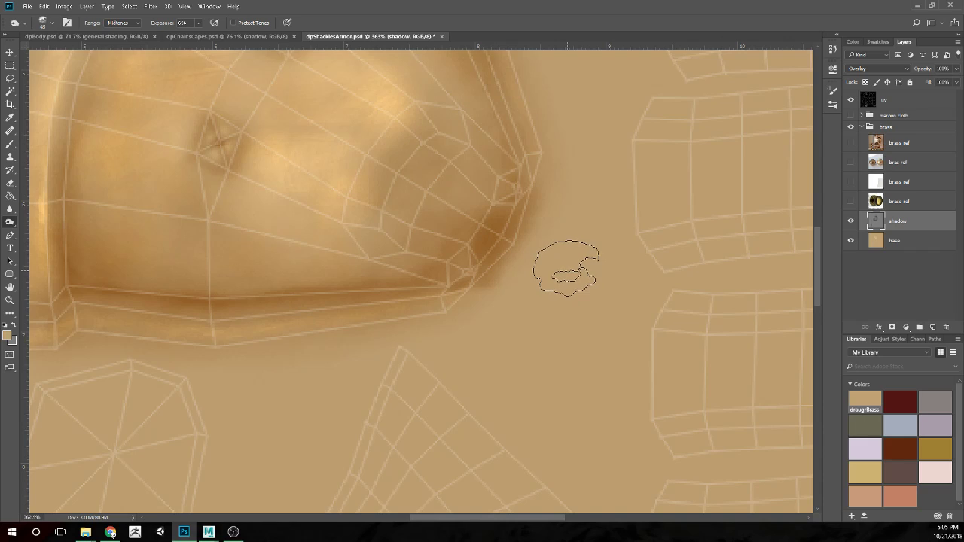
key("b")
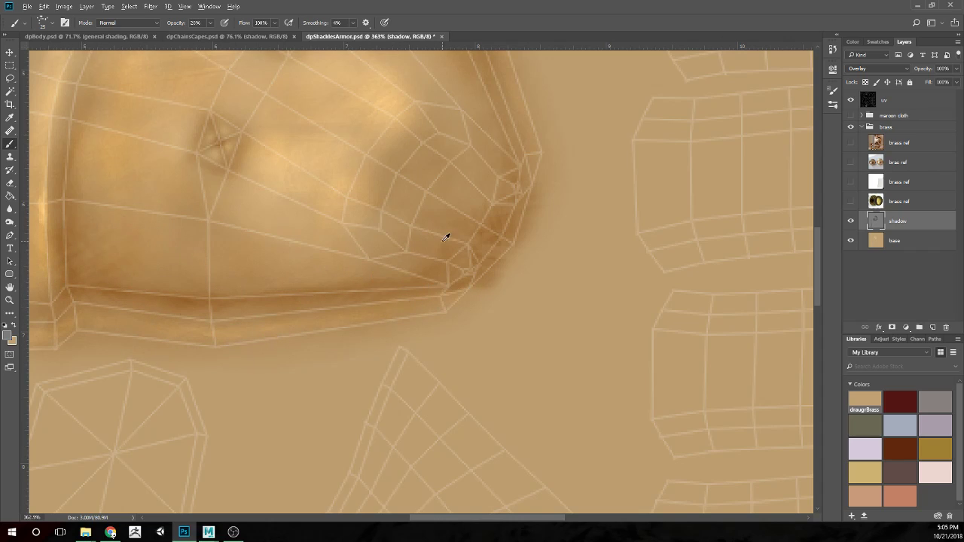
scroll(345, 275, "down", 2)
scroll(300, 262, "up", 1)
left_click_drag(292, 224, 343, 227)
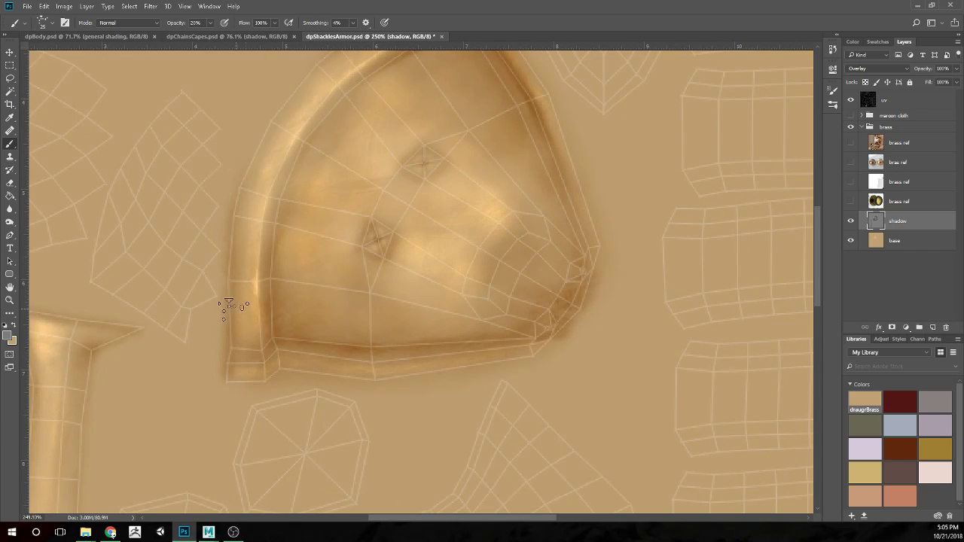
left_click_drag(444, 146, 396, 224)
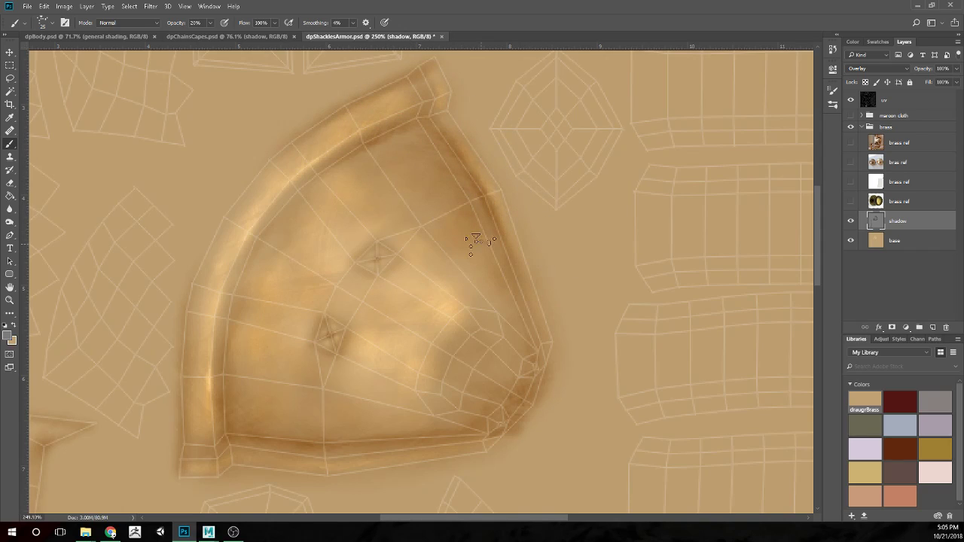
Hide the UV wireframe layer and review the painted brass pieces across the whole texture
scroll(345, 224, "down", 3)
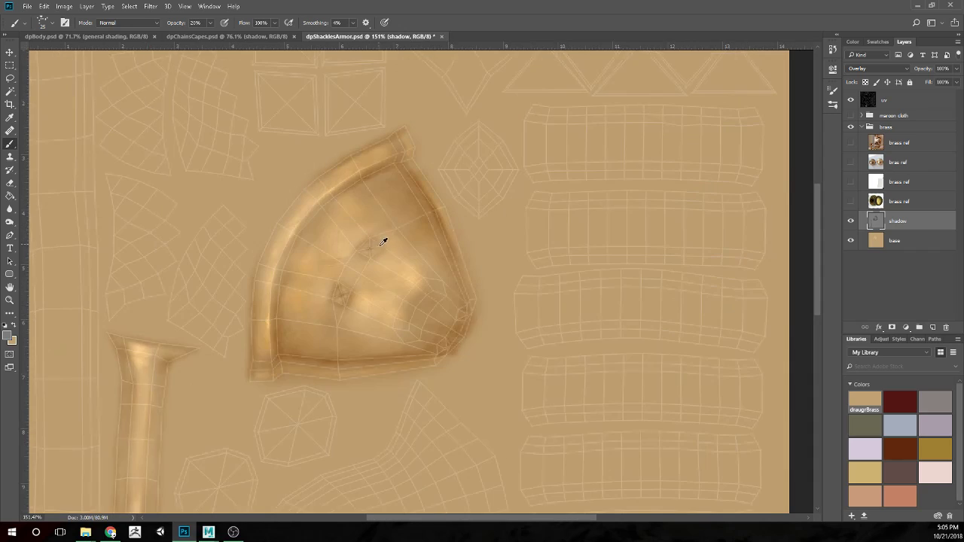
scroll(384, 237, "up", 3)
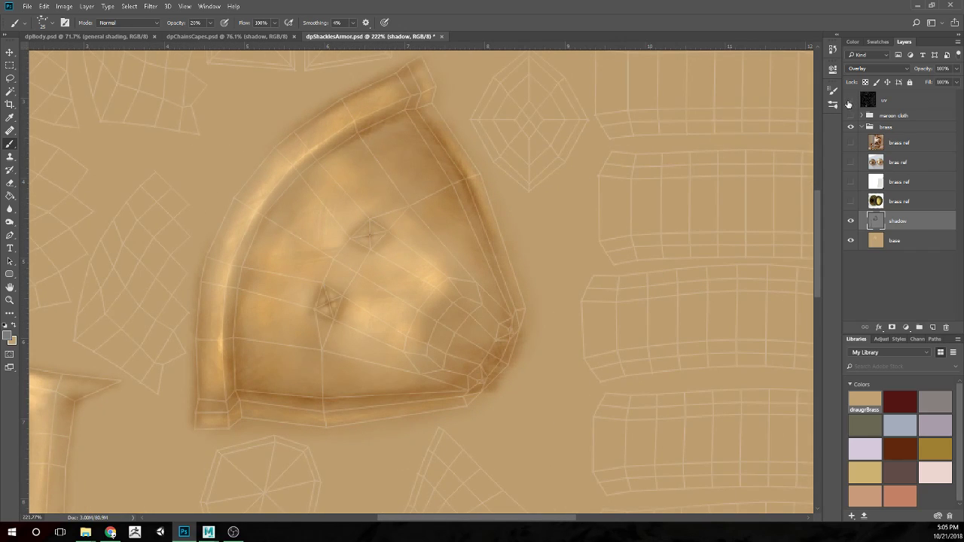
left_click(851, 102)
scroll(495, 286, "down", 5)
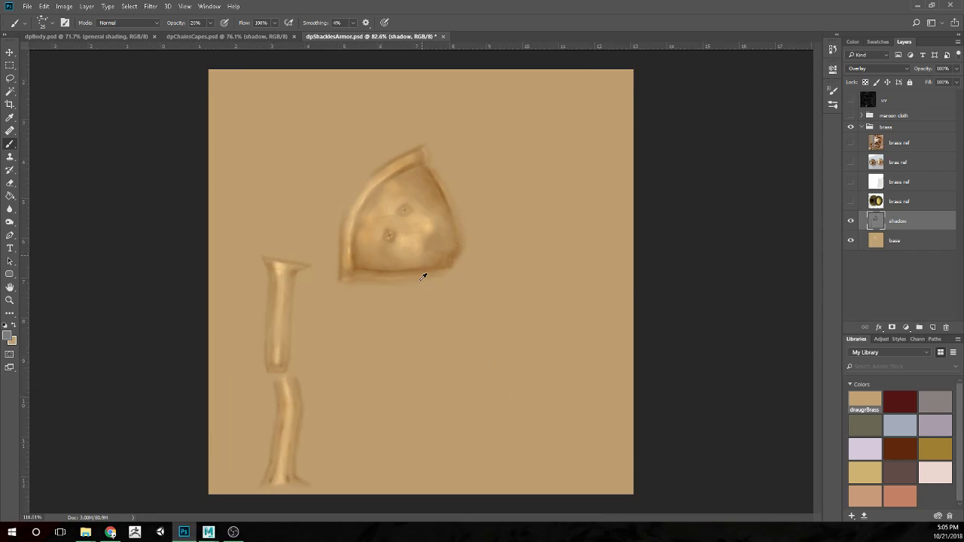
scroll(425, 278, "up", 2)
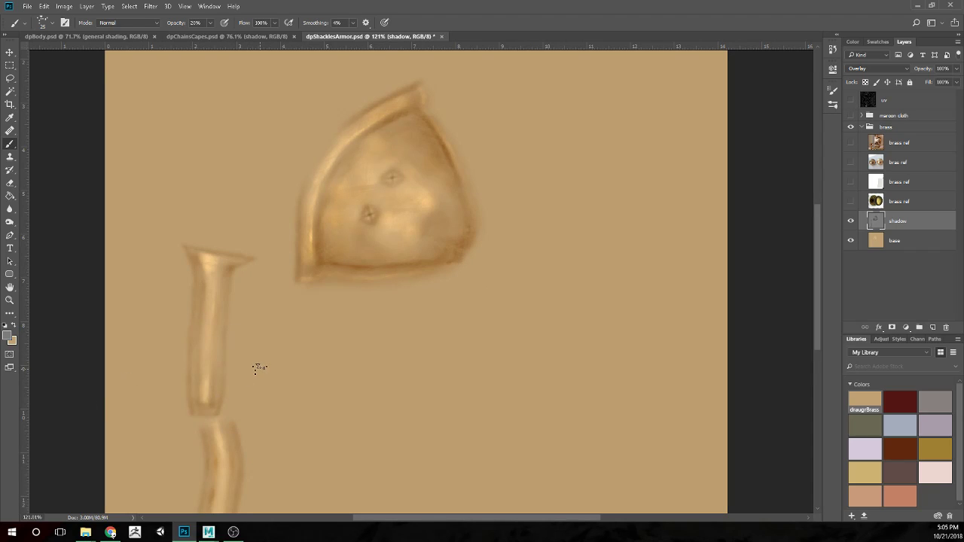
scroll(399, 282, "up", 1)
scroll(401, 281, "down", 1)
scroll(411, 287, "up", 1)
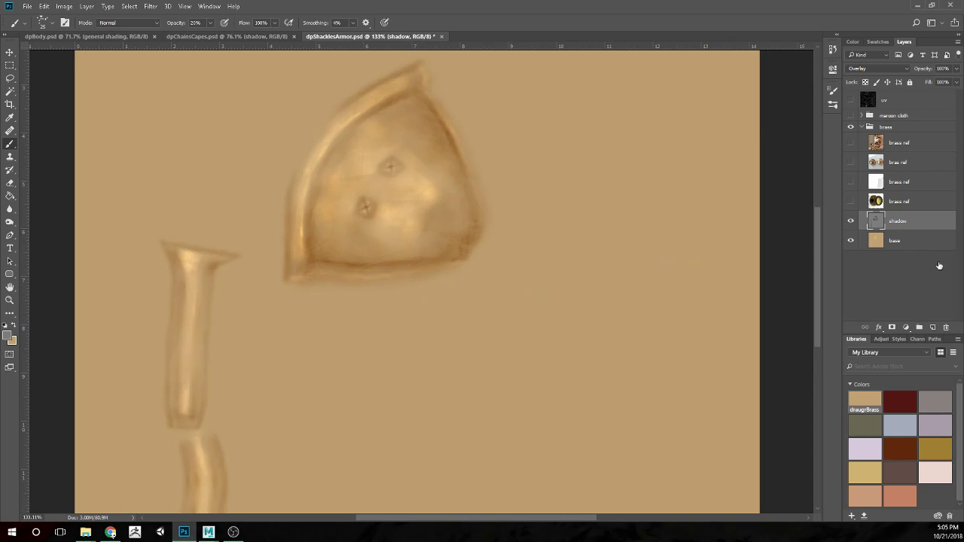
Add a layer named "details 1" above the shadow layer and set its blend mode to Multiply
left_click(934, 329)
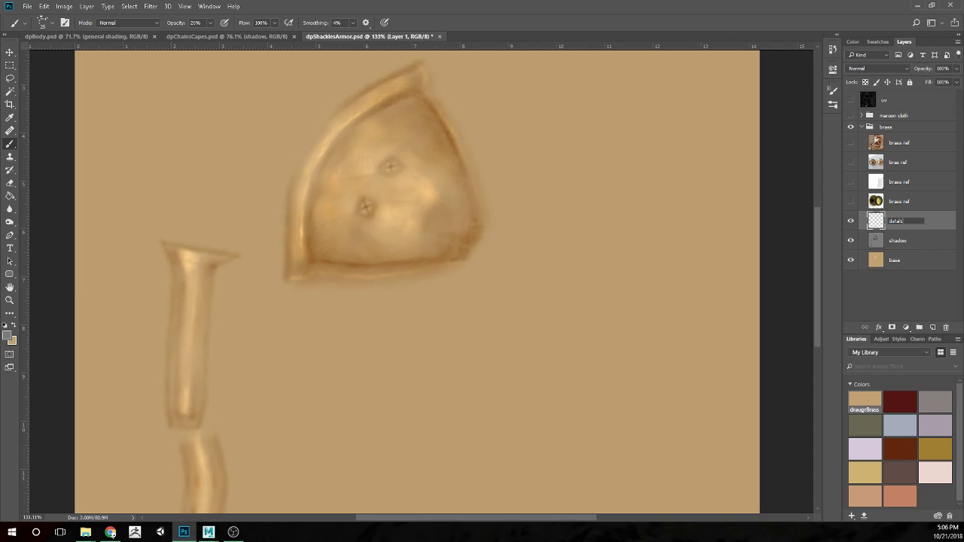
type("1")
key("Return")
scroll(535, 215, "up", 3)
mouse_move(283, 141)
left_mouse_down()
mouse_move(523, 189)
mouse_move(467, 185)
left_mouse_up()
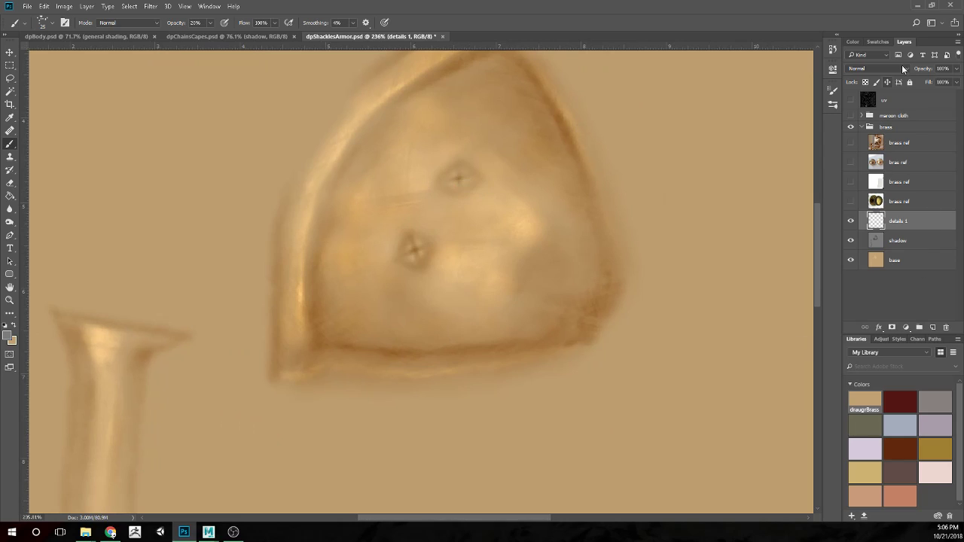
left_click(901, 70)
left_click(866, 94)
Speckle the fan-shaped piece on the details 1 layer with the "dust N pebbles N Snow" brush at 20% opacity
left_click(50, 23)
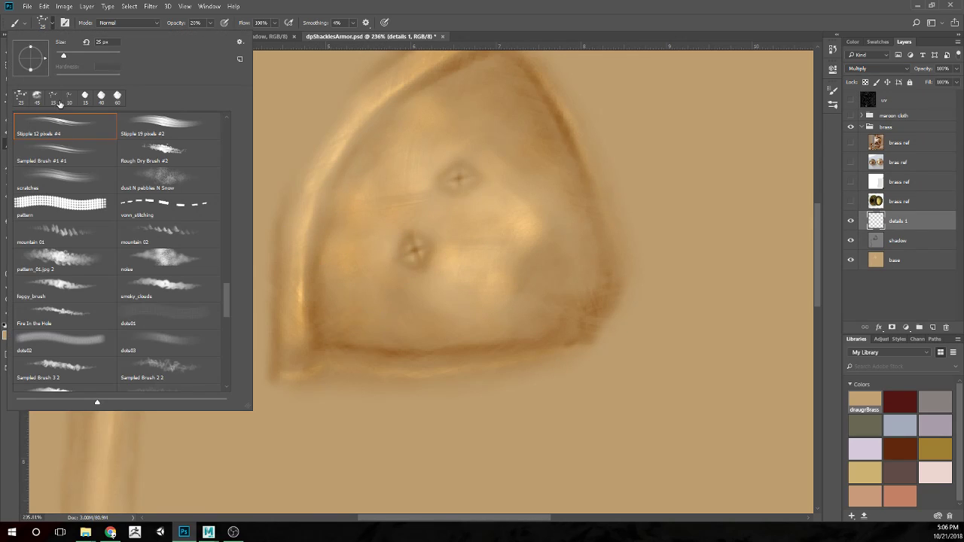
left_click(169, 180)
left_click(742, 190)
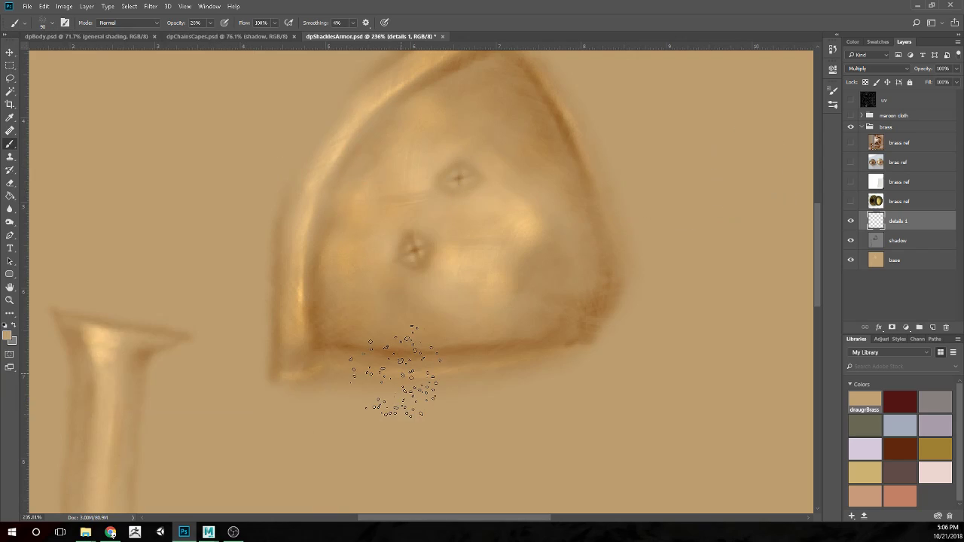
scroll(456, 323, "down", 2)
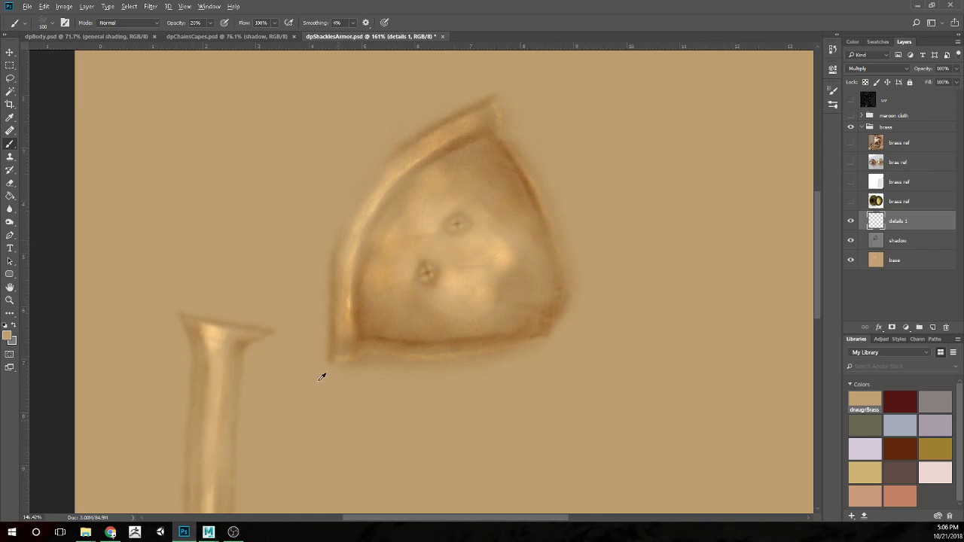
scroll(324, 373, "down", 2)
scroll(373, 355, "up", 1)
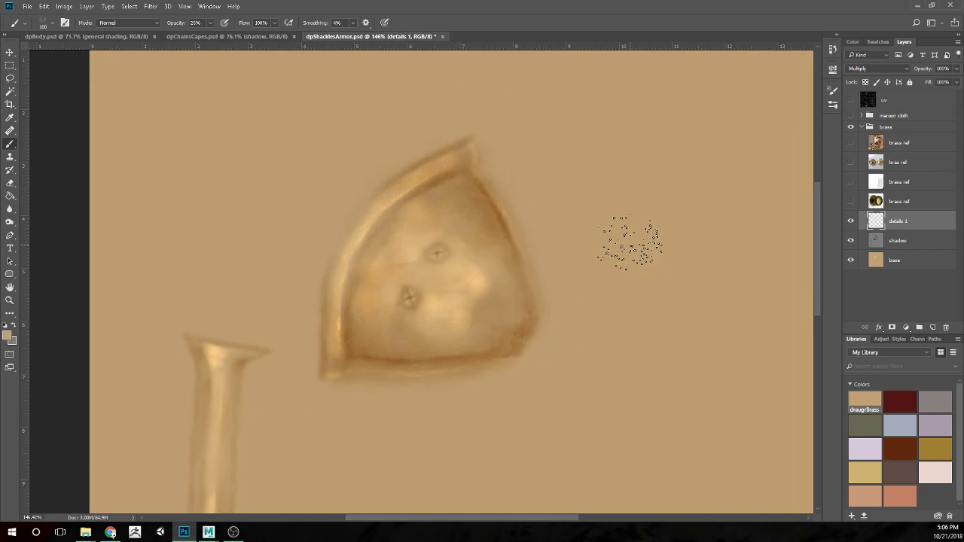
Reduce the details 1 layer's opacity to 40%
left_click(957, 68)
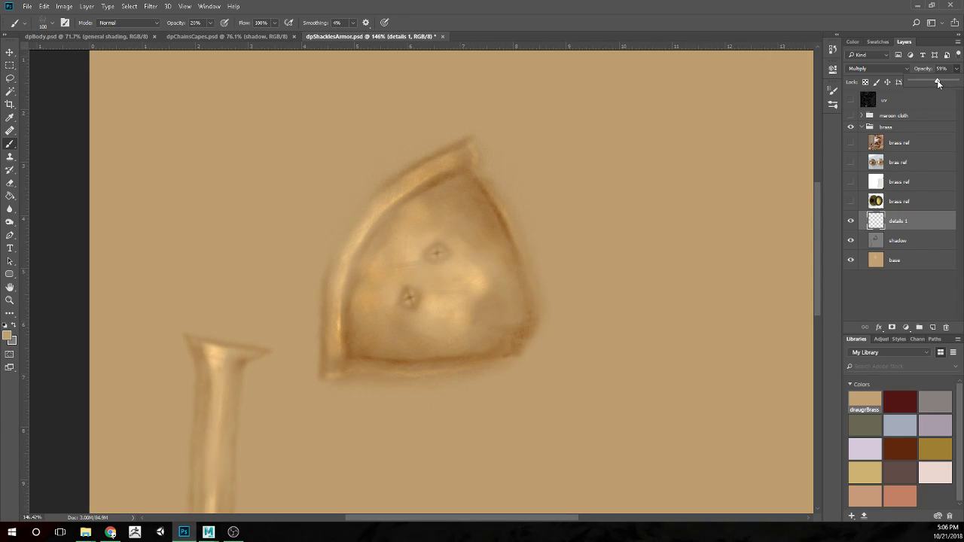
left_click_drag(932, 83, 925, 83)
scroll(640, 304, "up", 3)
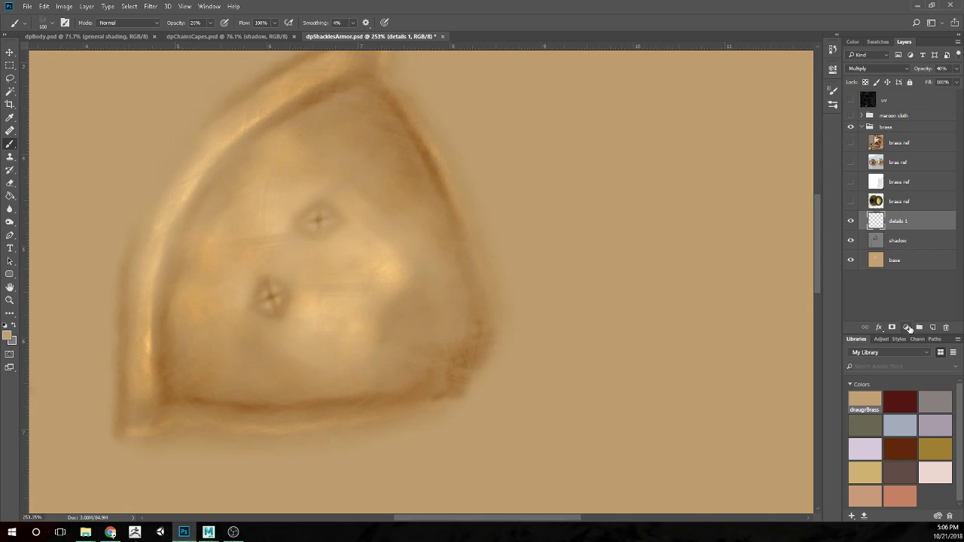
Add a layer named "details 2" above the details 1 layer
left_click(932, 327)
double_click(899, 220)
type("de")
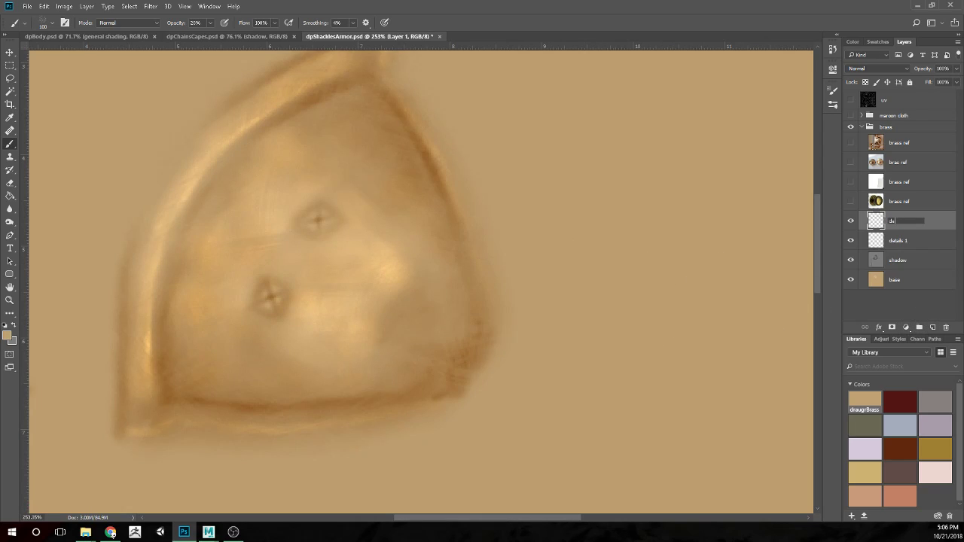
type("tails 2")
key("Return")
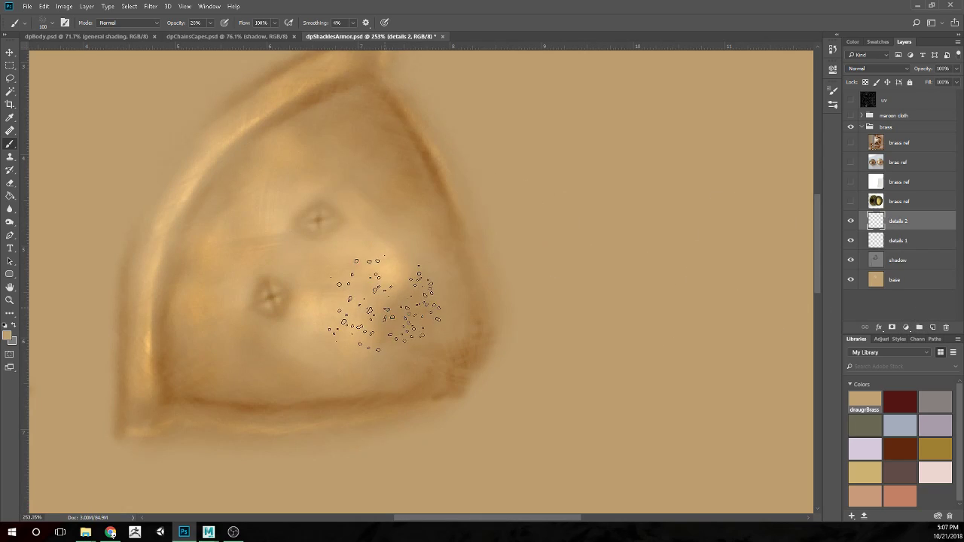
Browse the brush presets for another texture brush to use on the fan-shaped piece
scroll(230, 295, "down", 1)
scroll(332, 362, "down", 1)
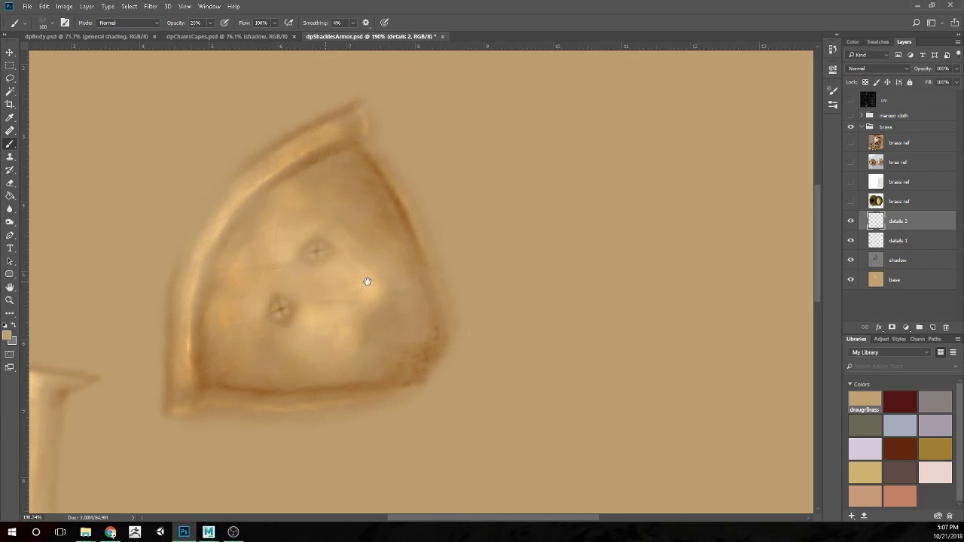
left_click_drag(344, 282, 603, 281)
scroll(613, 319, "up", 1)
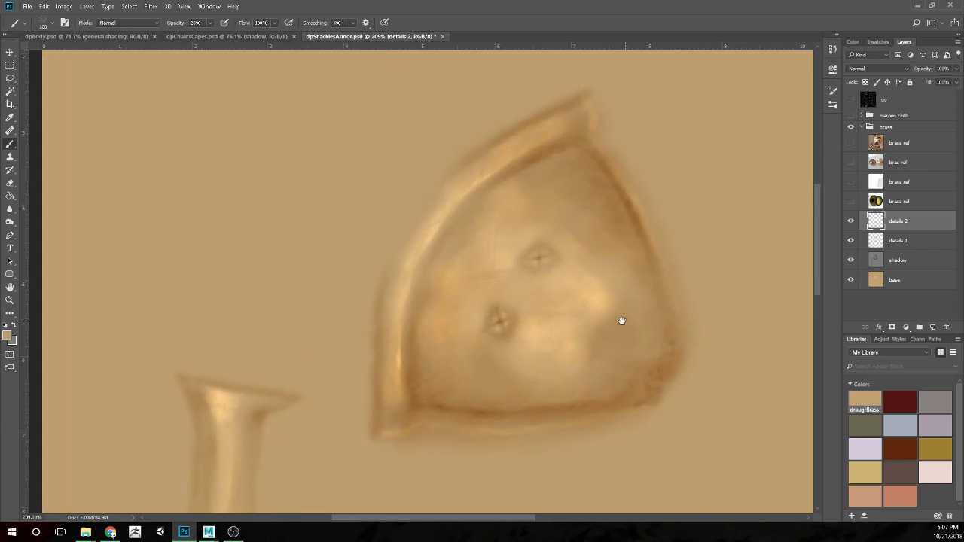
scroll(624, 320, "up", 1)
scroll(620, 325, "up", 1)
scroll(620, 324, "down", 1)
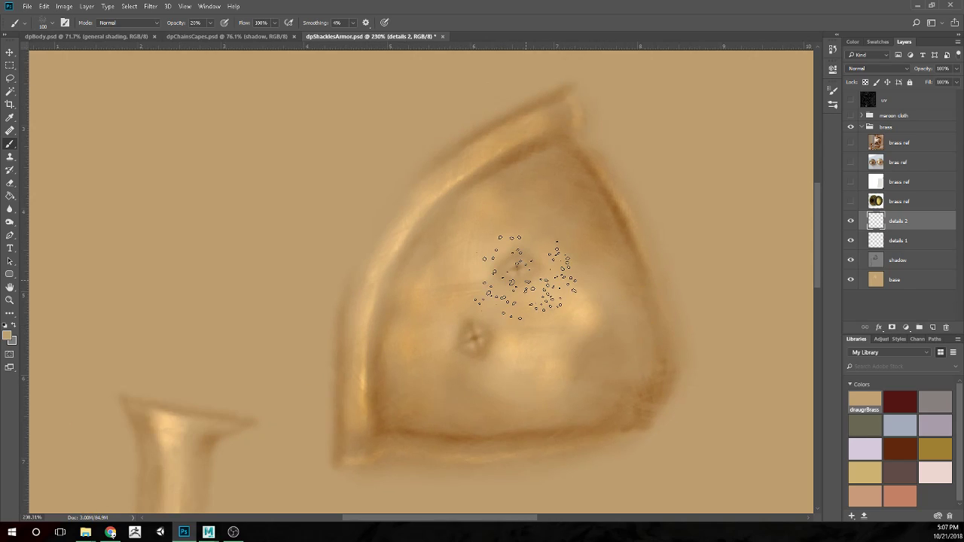
left_click(50, 23)
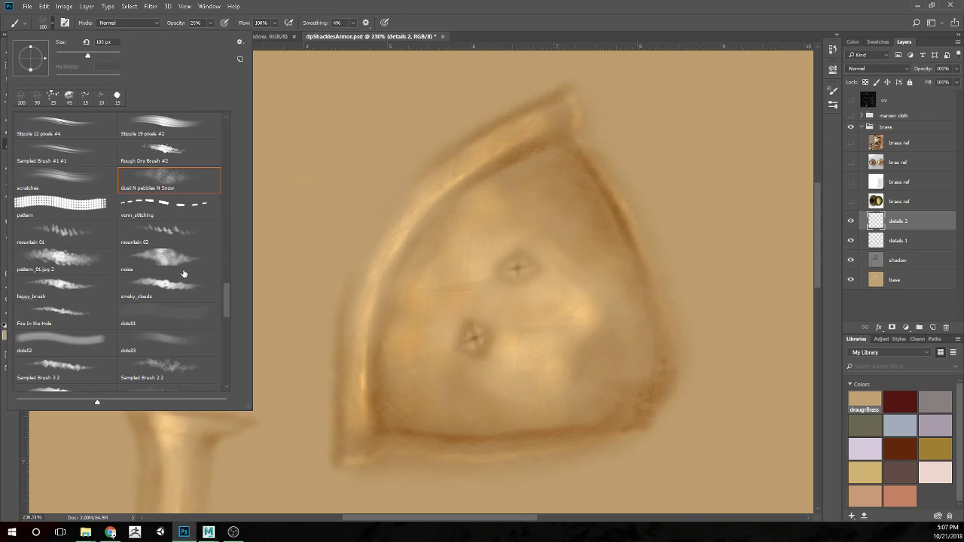
scroll(225, 297, "down", 3)
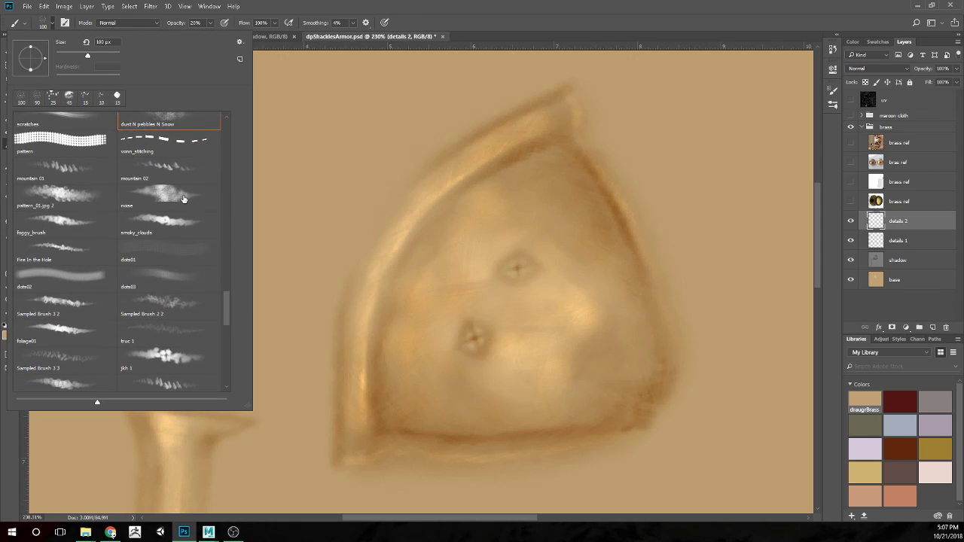
Choose the smoky_clouds brush preset and set the details 2 layer's blend mode to Vivid Light
left_click(166, 231)
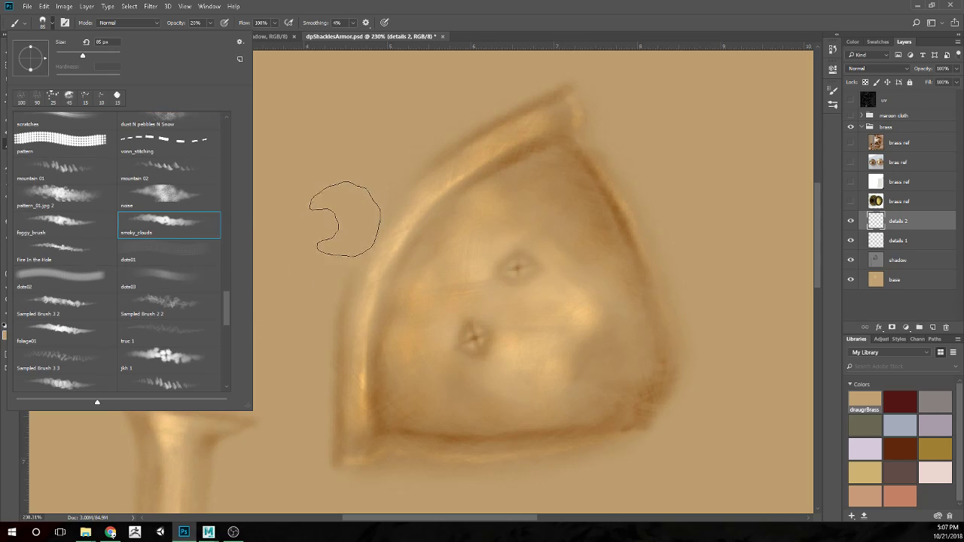
left_click(343, 220)
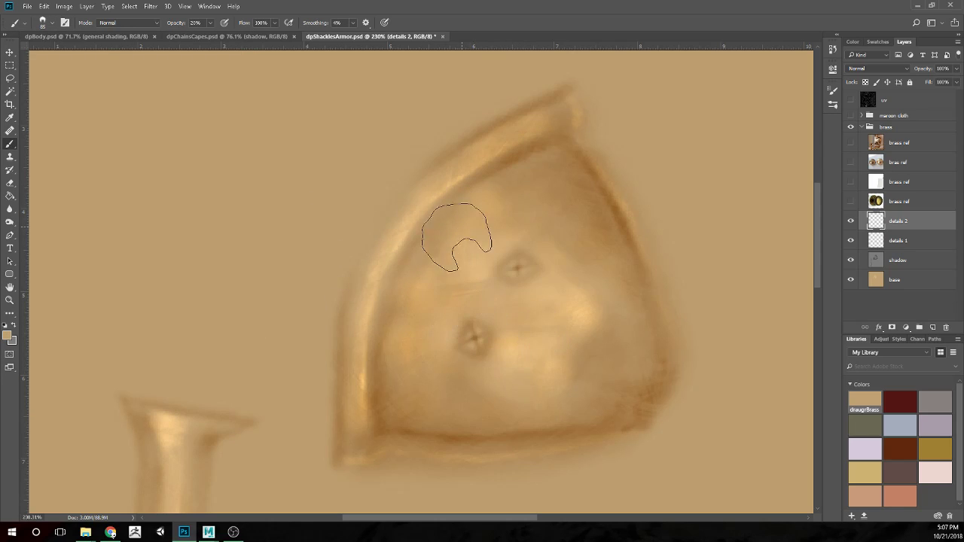
left_click(880, 70)
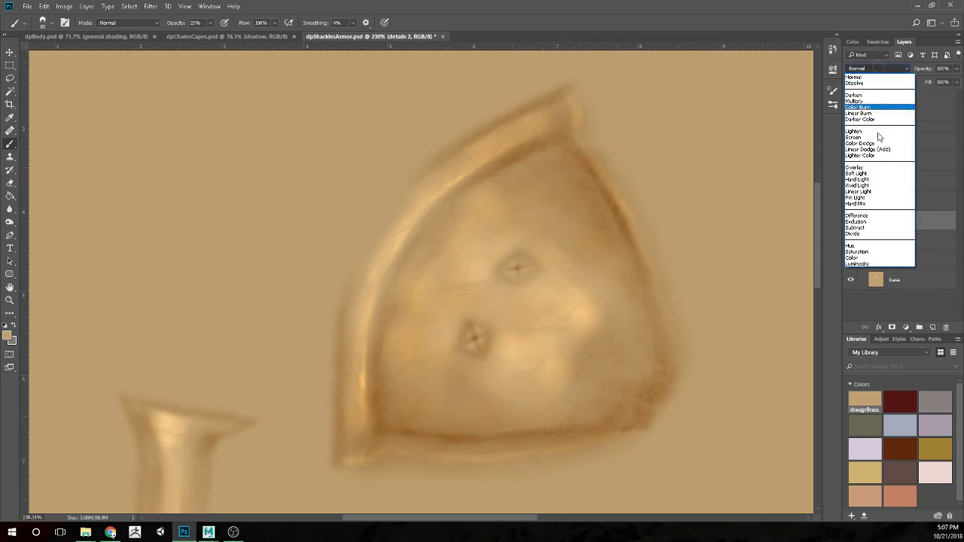
left_click(871, 186)
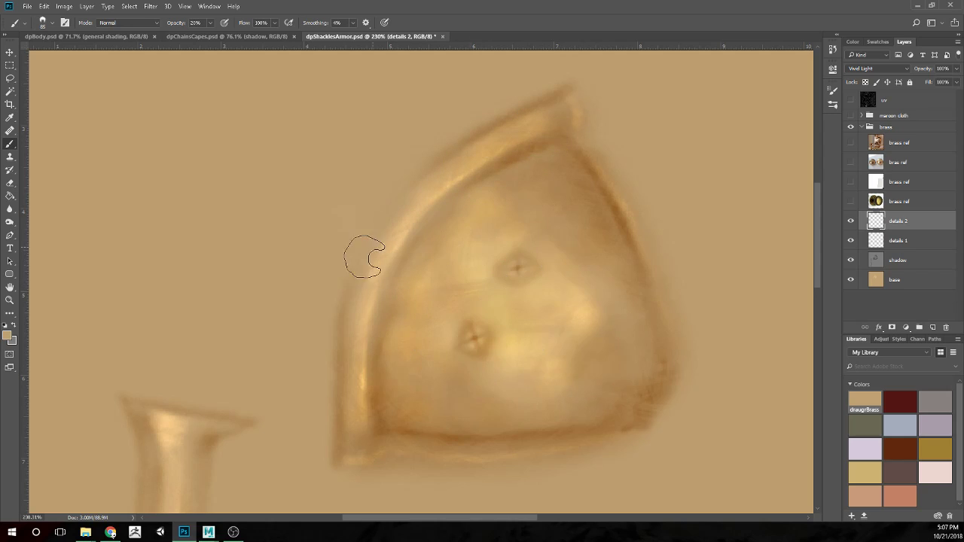
Lower the opacity of the details 2 layer to soften its effect on the brass plate
scroll(467, 159, "down", 4)
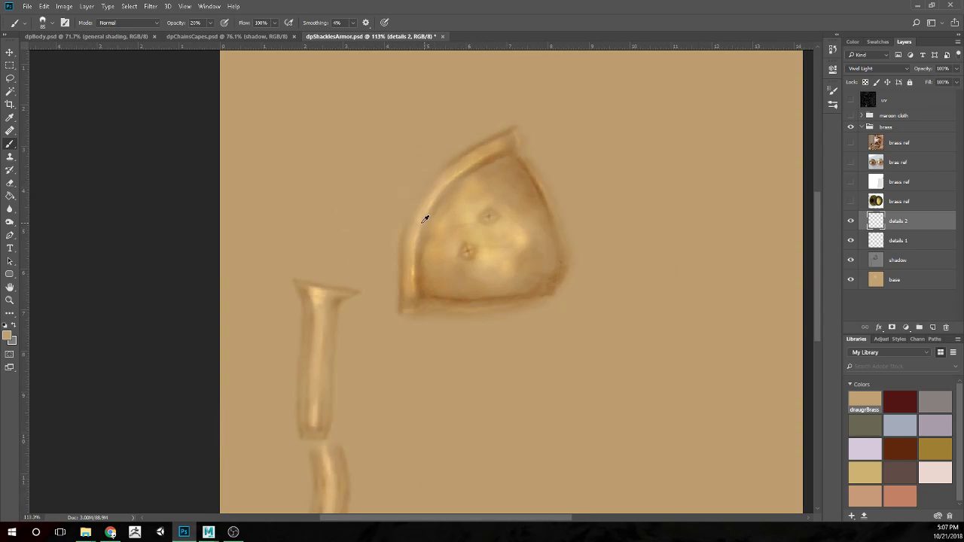
scroll(426, 219, "up", 3)
scroll(573, 332, "down", 1)
scroll(633, 324, "up", 1)
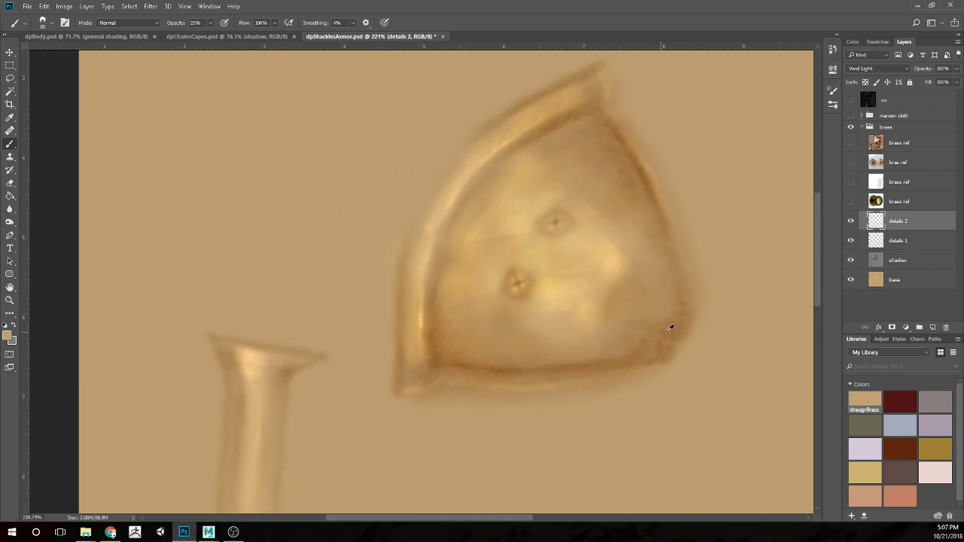
scroll(668, 329, "up", 1)
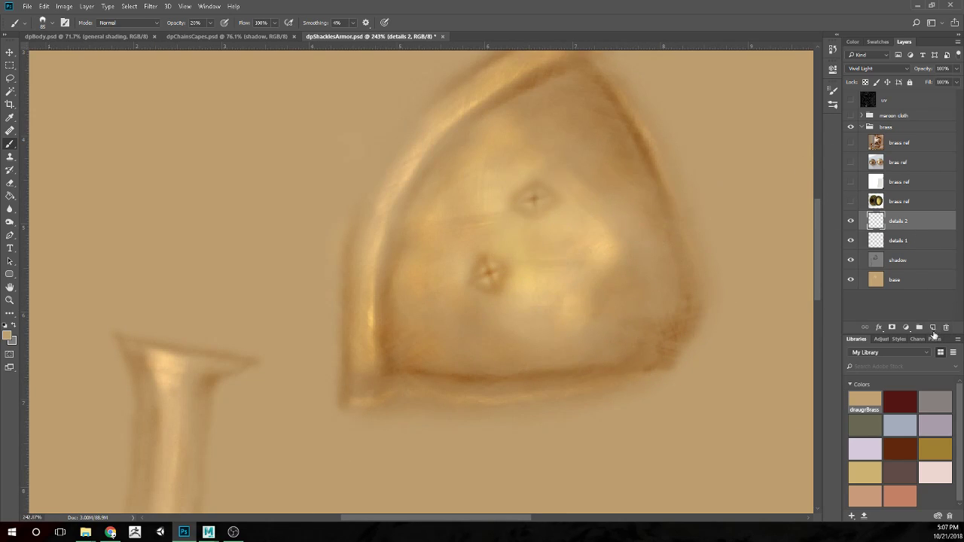
left_click_drag(957, 68, 927, 84)
left_click(936, 212)
Add a new layer directly above details 2 and name it "details 3"
left_click(932, 327)
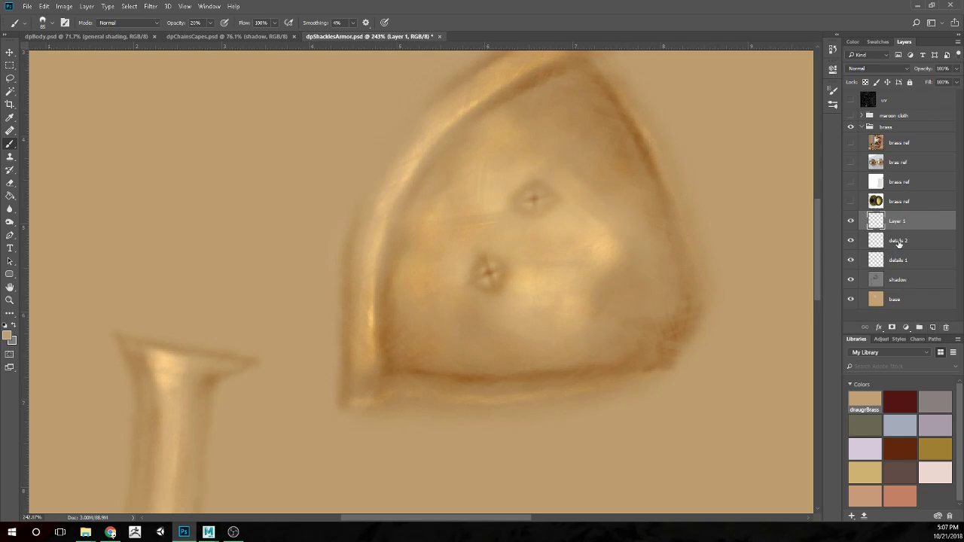
double_click(898, 221)
type("details 3")
key("Return")
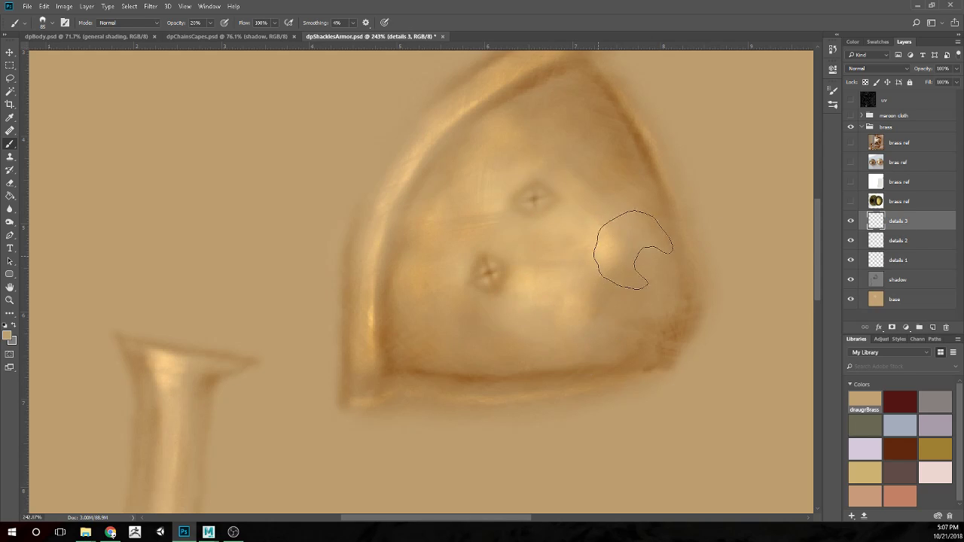
Try a round-tipped 50 px brush preset for painting on the details 3 layer
left_click(51, 24)
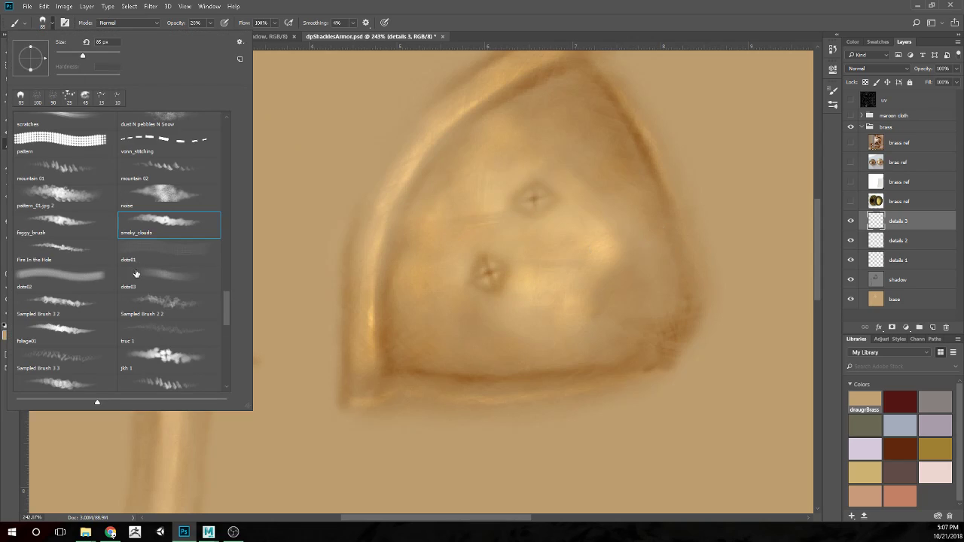
scroll(89, 254, "up", 1)
scroll(95, 241, "up", 7)
scroll(173, 236, "up", 8)
scroll(181, 221, "up", 7)
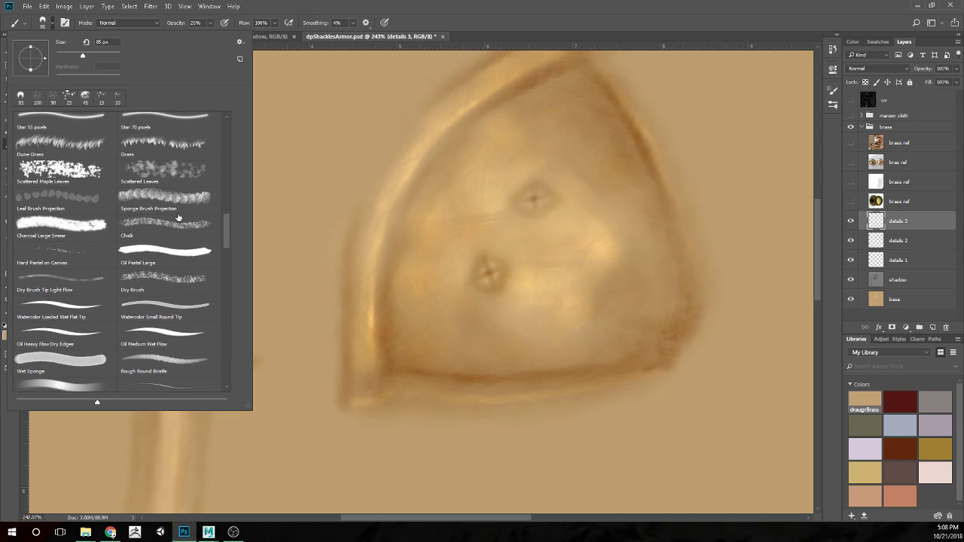
scroll(179, 218, "up", 6)
scroll(177, 207, "up", 7)
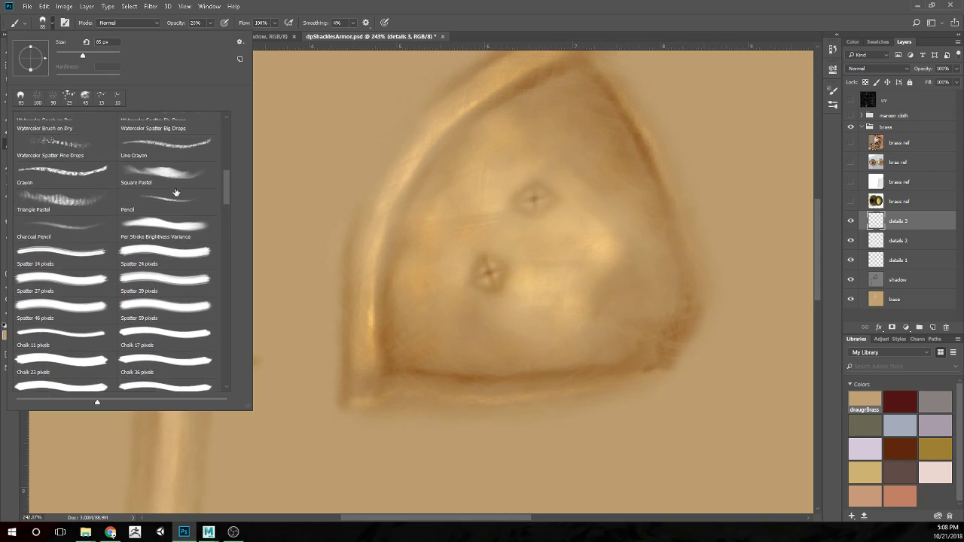
scroll(181, 190, "up", 4)
left_click(162, 151)
key("Return")
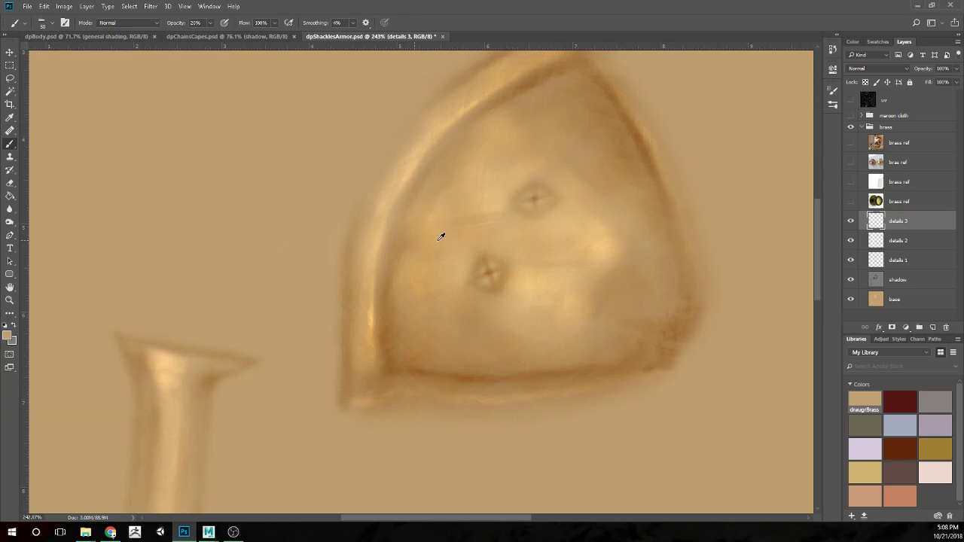
scroll(464, 242, "down", 1)
scroll(535, 249, "up", 1)
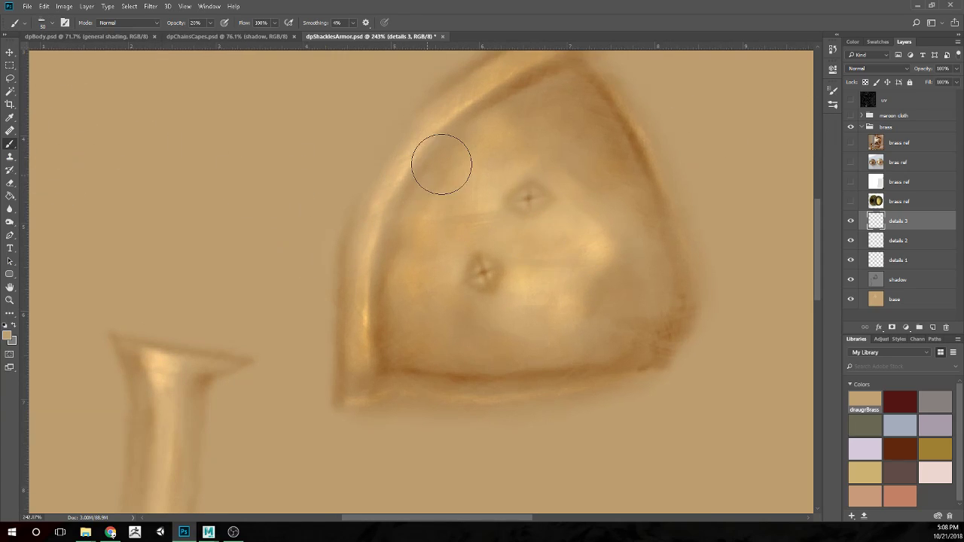
Browse the brush presets and choose the scattered-dot brush Sampled Brush #1 #1
left_click(51, 25)
left_click_drag(232, 173, 225, 375)
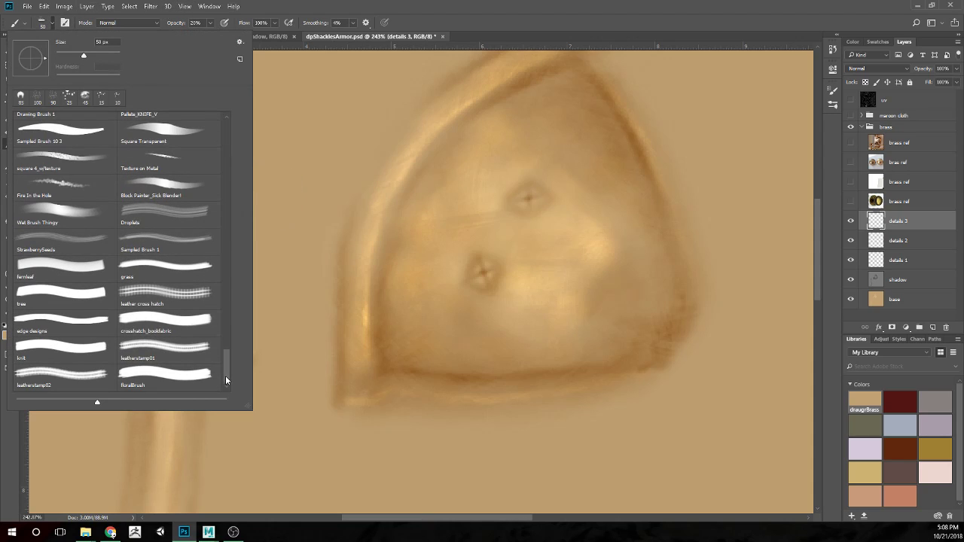
scroll(154, 253, "up", 1)
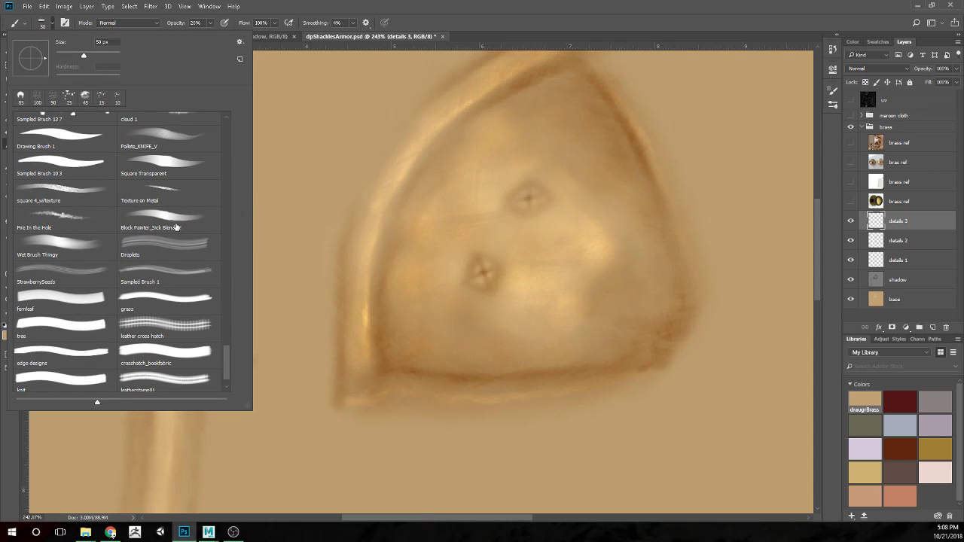
scroll(176, 227, "up", 2)
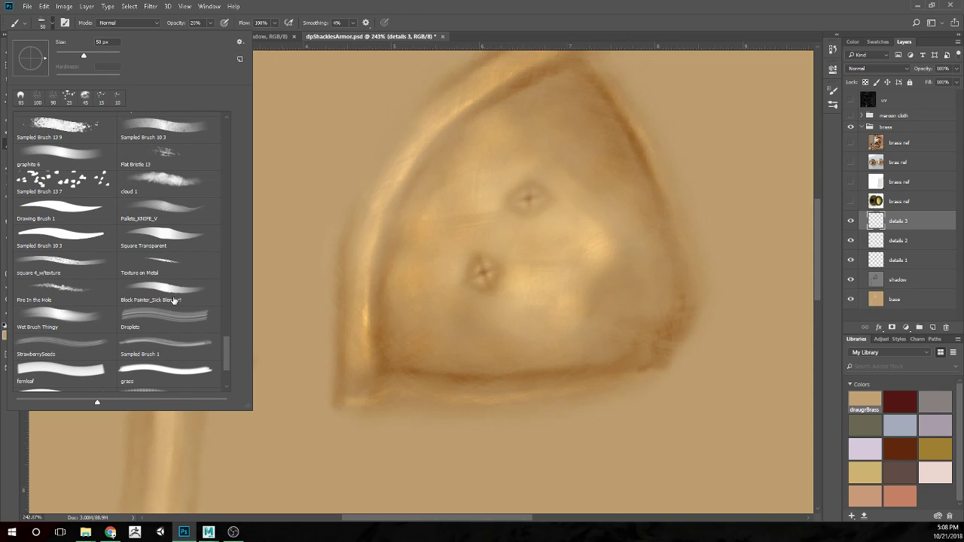
scroll(176, 272, "up", 1)
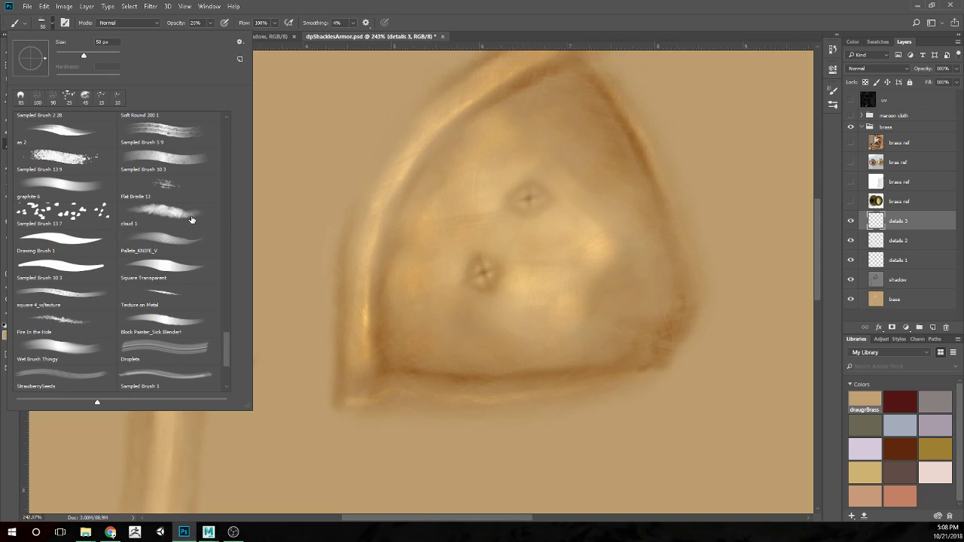
scroll(174, 215, "up", 3)
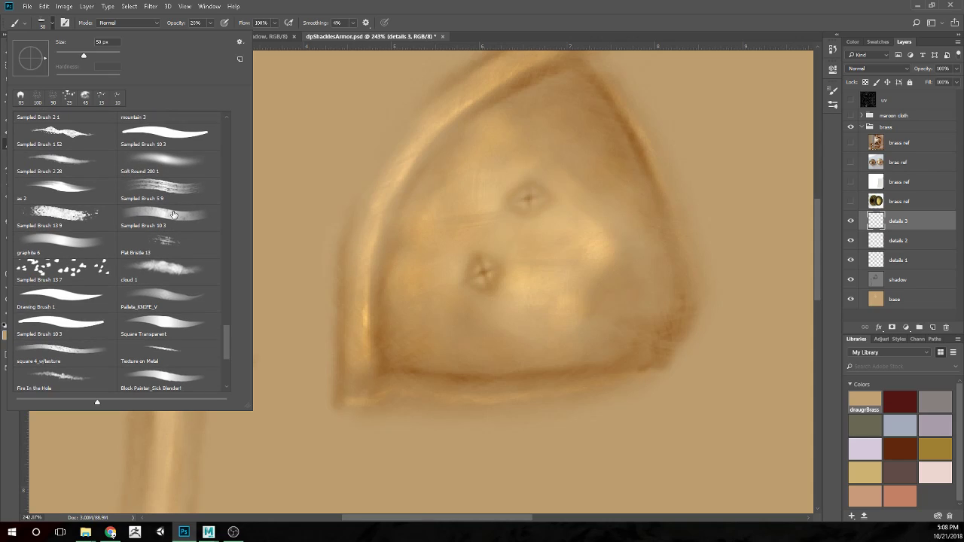
scroll(174, 214, "up", 4)
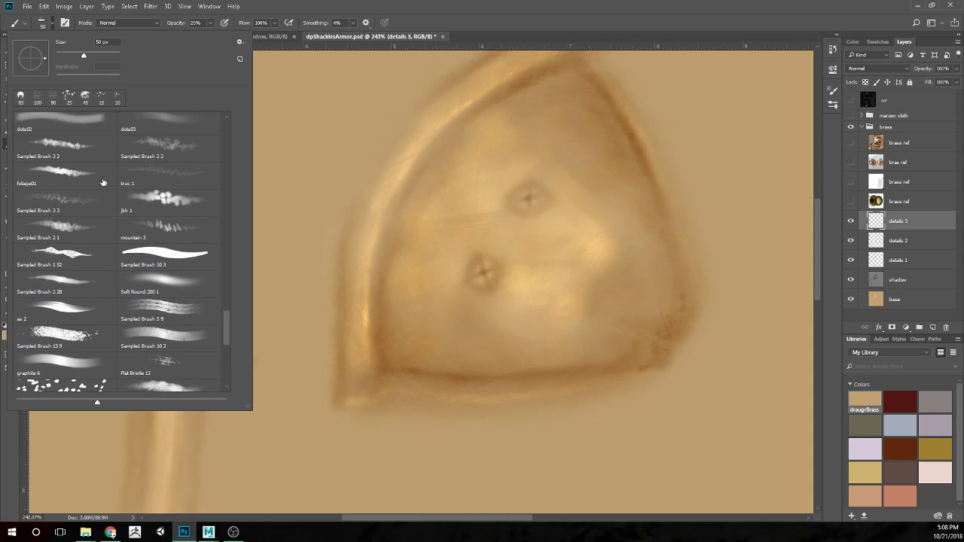
scroll(167, 246, "up", 5)
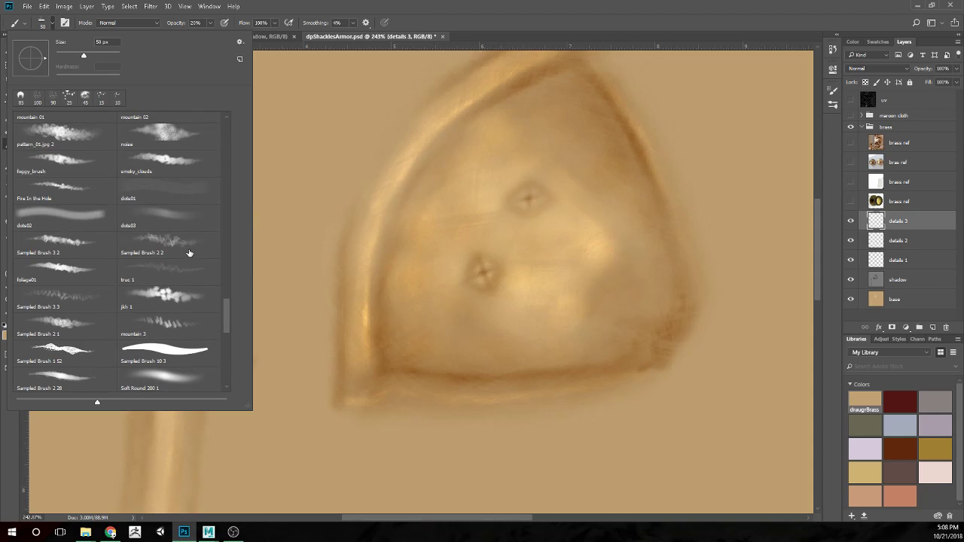
scroll(167, 247, "up", 4)
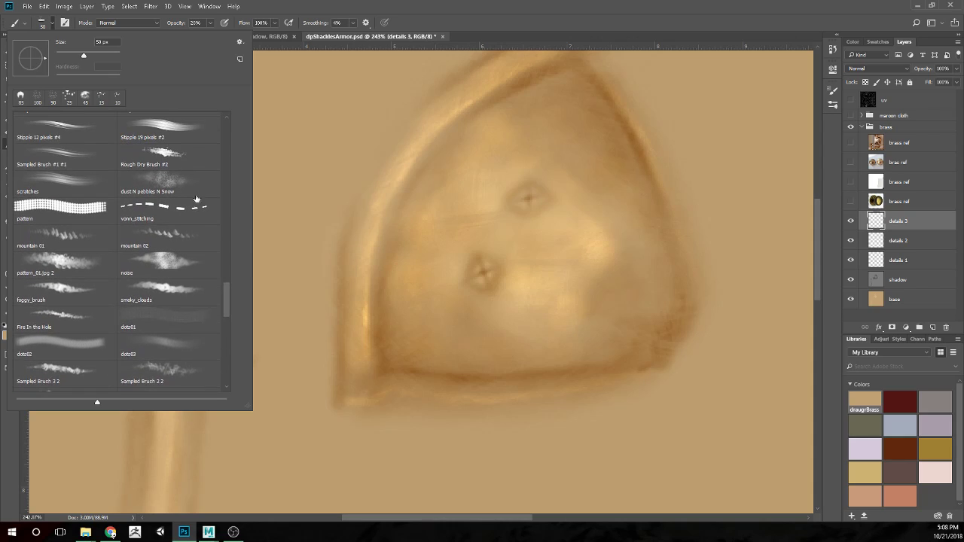
scroll(200, 245, "up", 1)
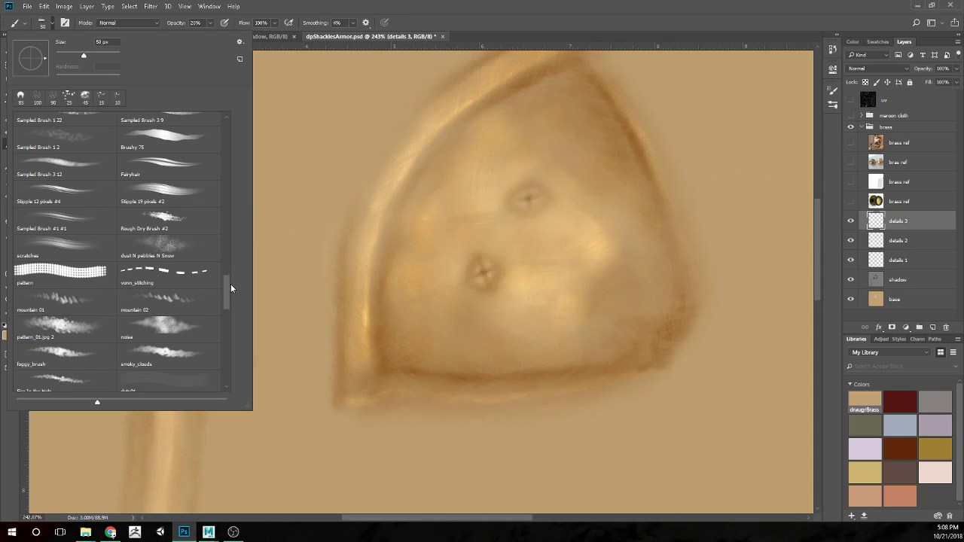
left_click(66, 223)
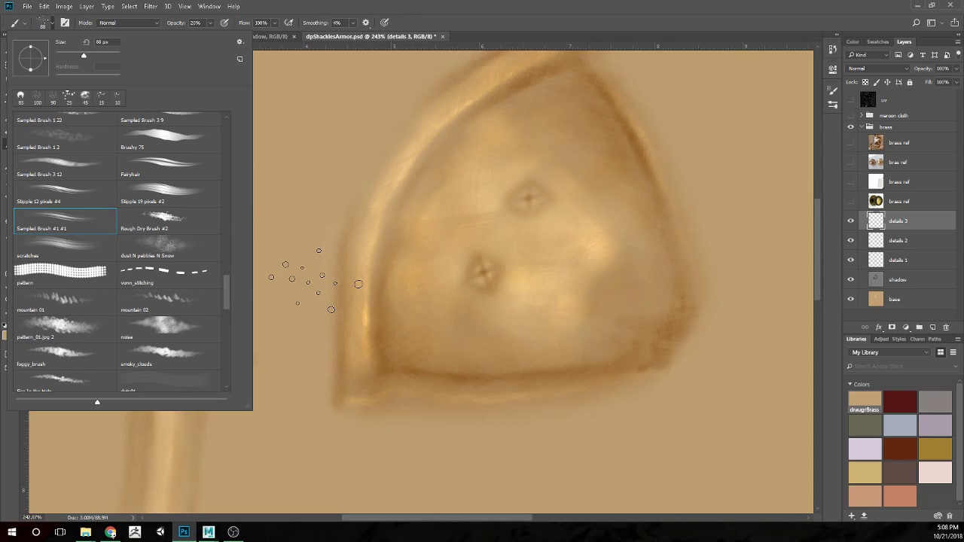
left_click(829, 273)
Try Overlay on the details 3 layer and settle on the Screen blend mode
scroll(538, 286, "down", 1)
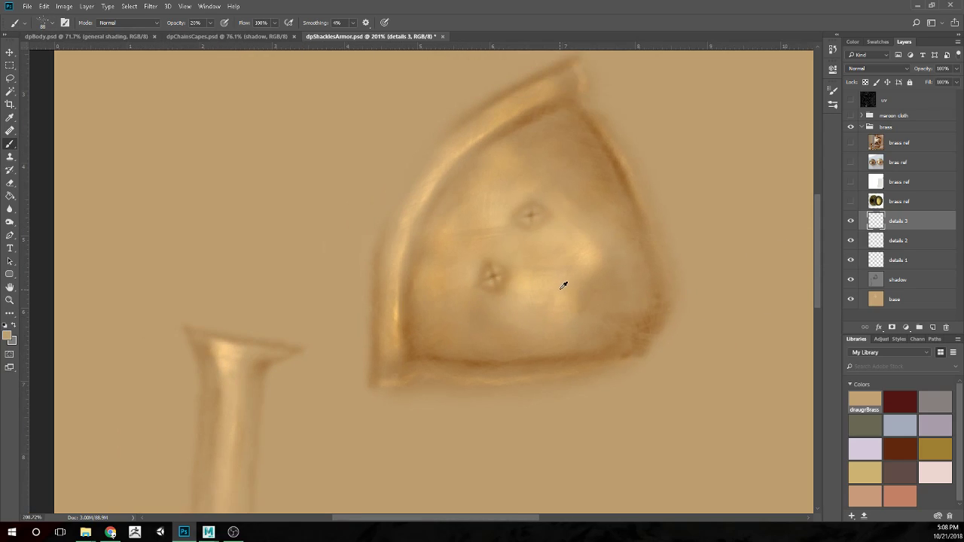
scroll(539, 291, "up", 1)
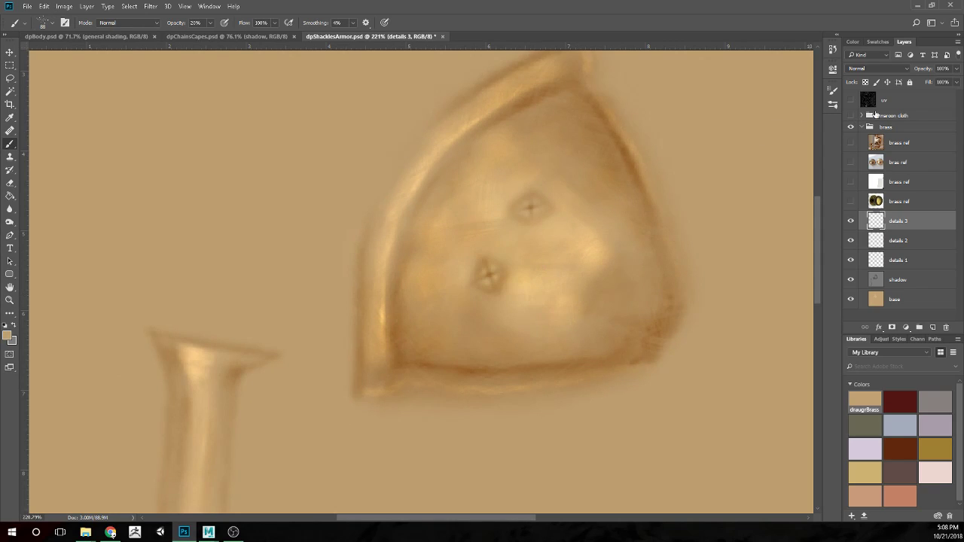
left_click(868, 70)
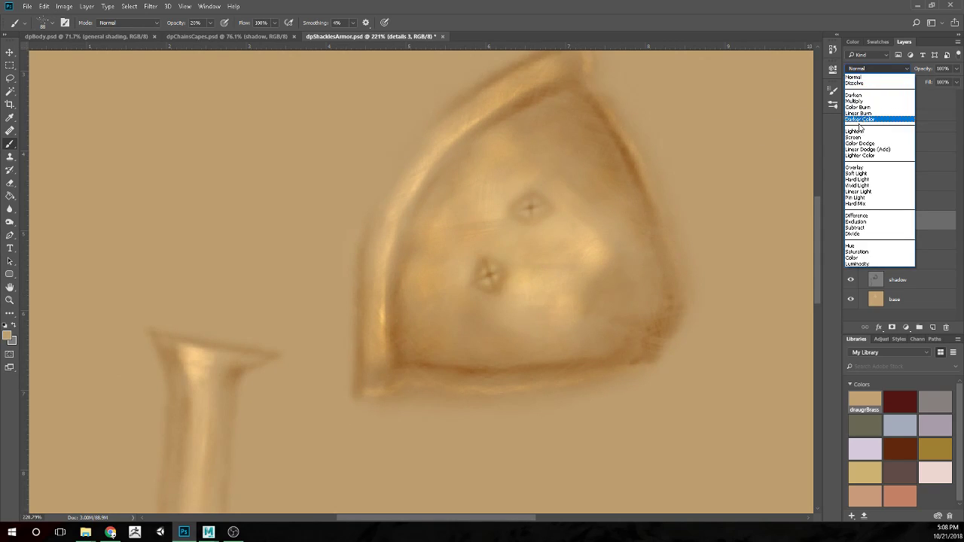
left_click(857, 167)
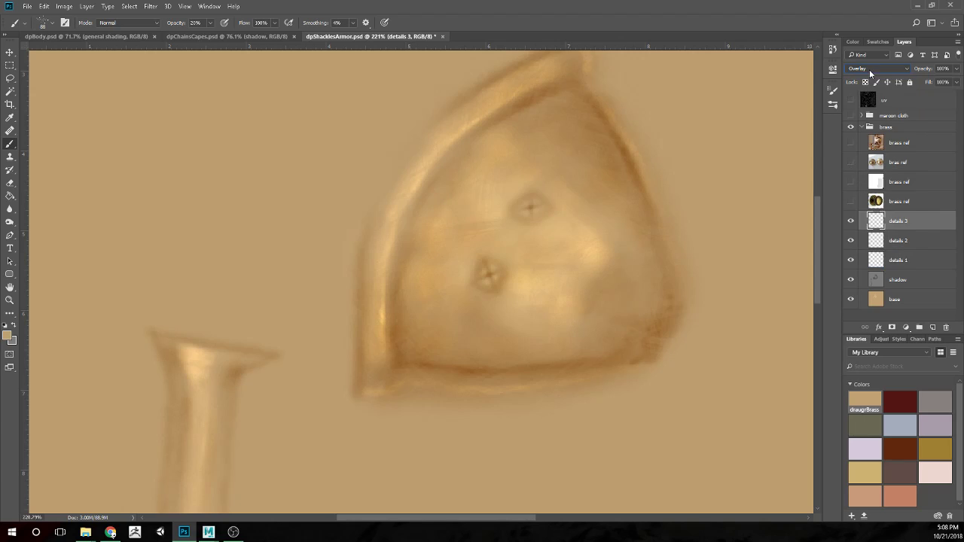
left_click(873, 70)
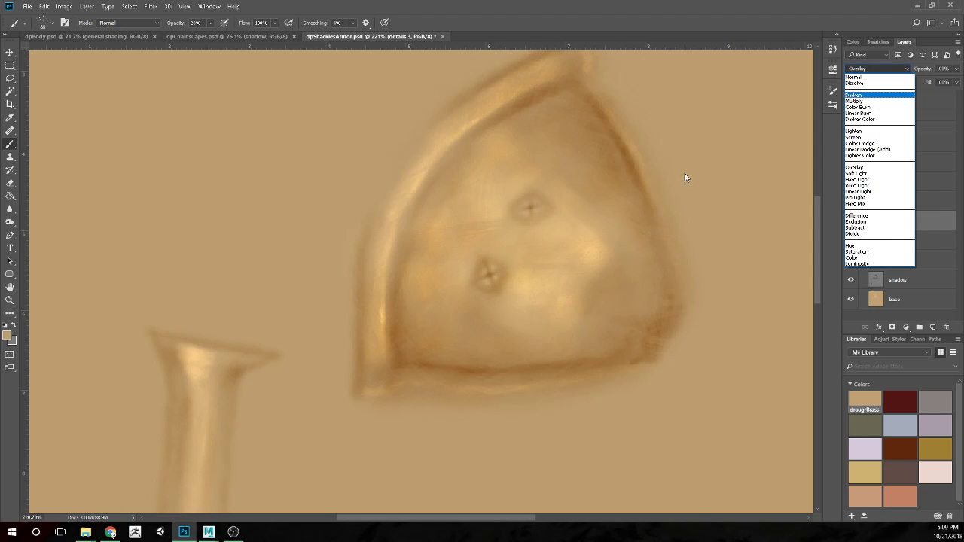
left_click(850, 137)
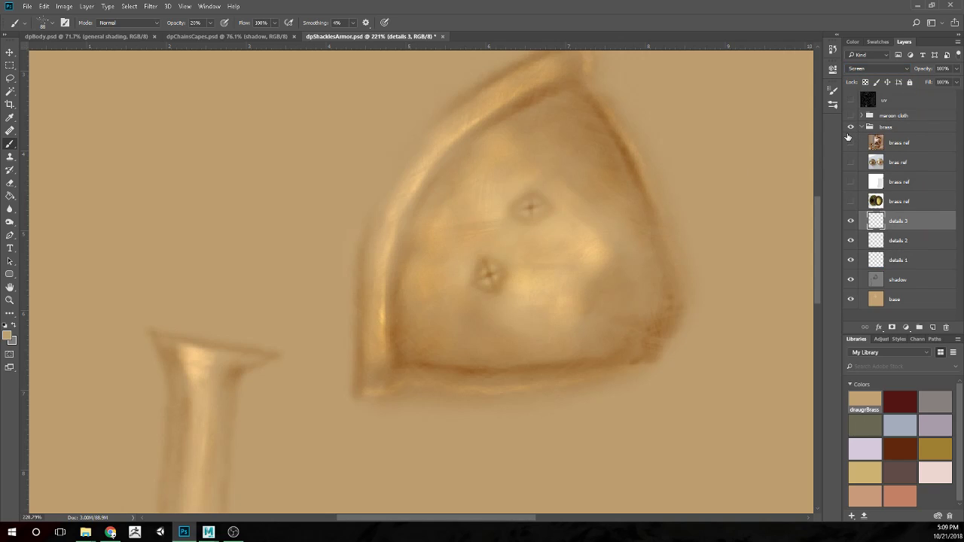
Reduce the size of the scattered-dot brush for finer detail on the brass plate
key("bracketleft")
key("bracketleft")
key("bracketleft")
key("bracketleft")
Show the uv wireframe over the brass texture, inspect the curved plate against it, and hide the wireframe again
left_click(851, 100)
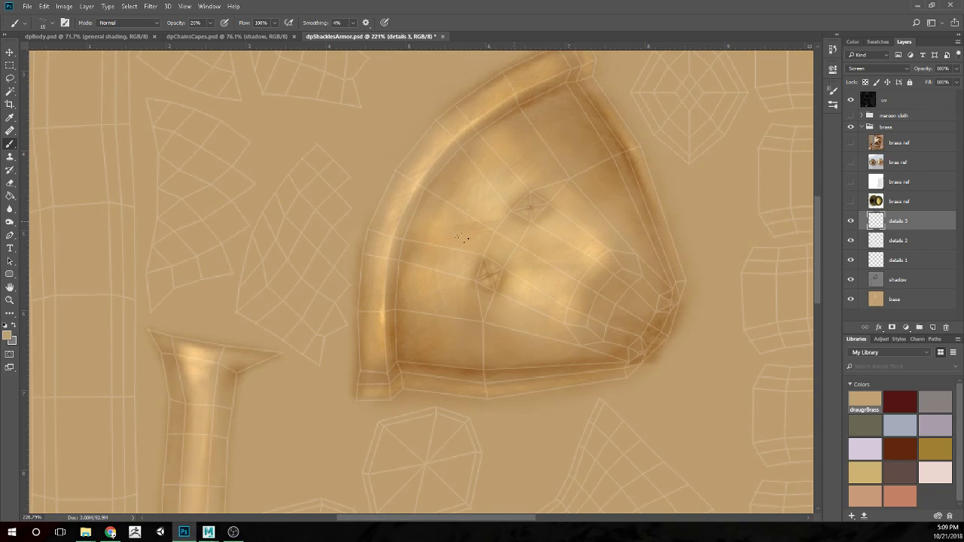
scroll(518, 220, "down", 3)
scroll(483, 259, "up", 3)
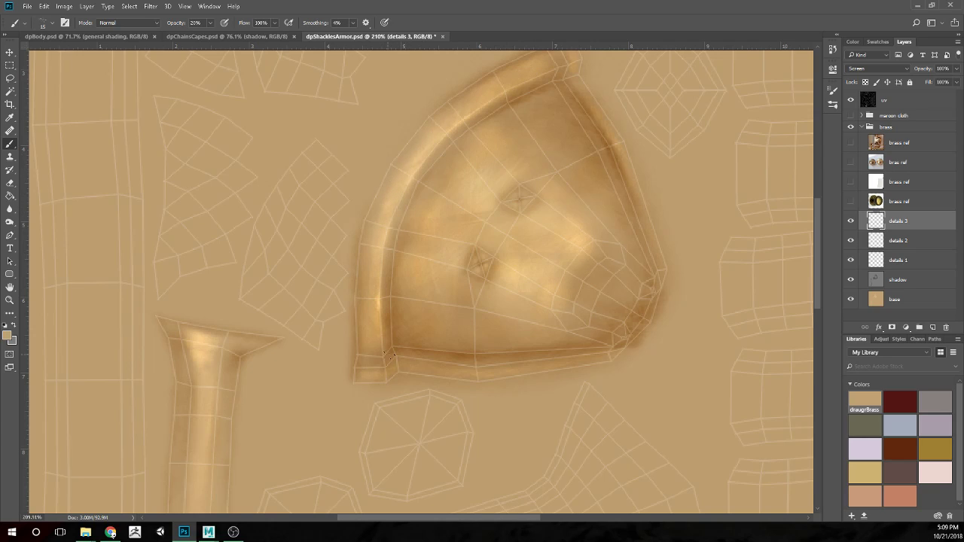
scroll(490, 329, "down", 2)
scroll(490, 329, "up", 1)
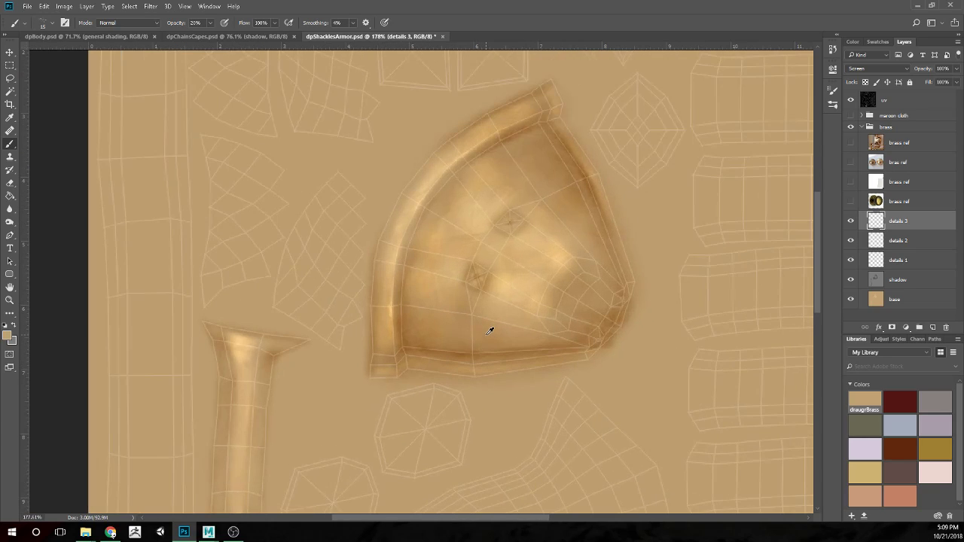
left_click(851, 100)
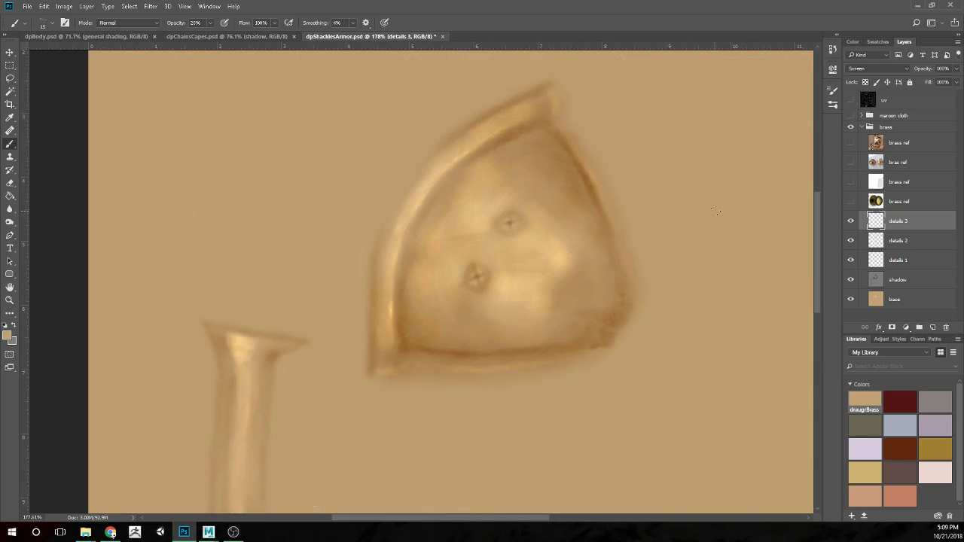
scroll(537, 289, "down", 4)
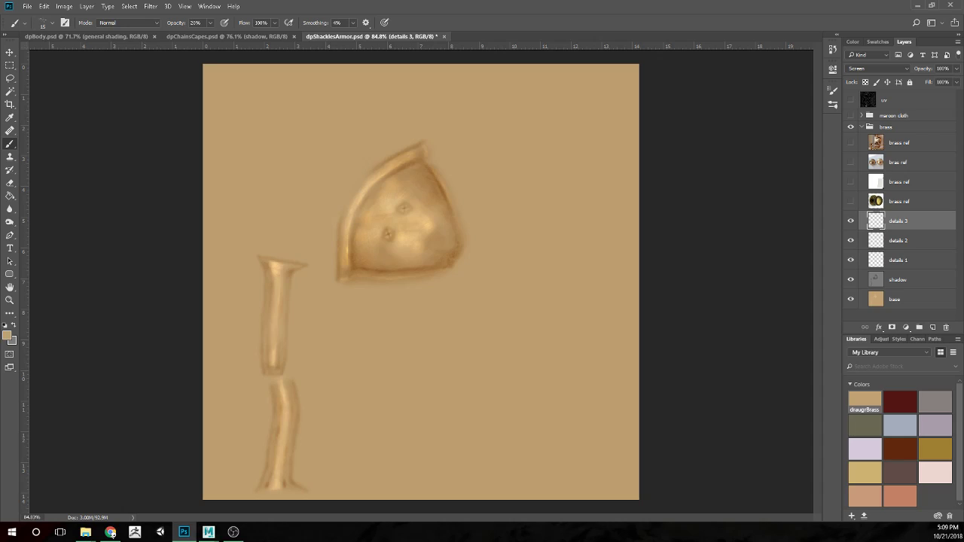
Save the armor texture and switch to Maya to examine the brass pauldrons on the character from the side and back
key("ctrl+s")
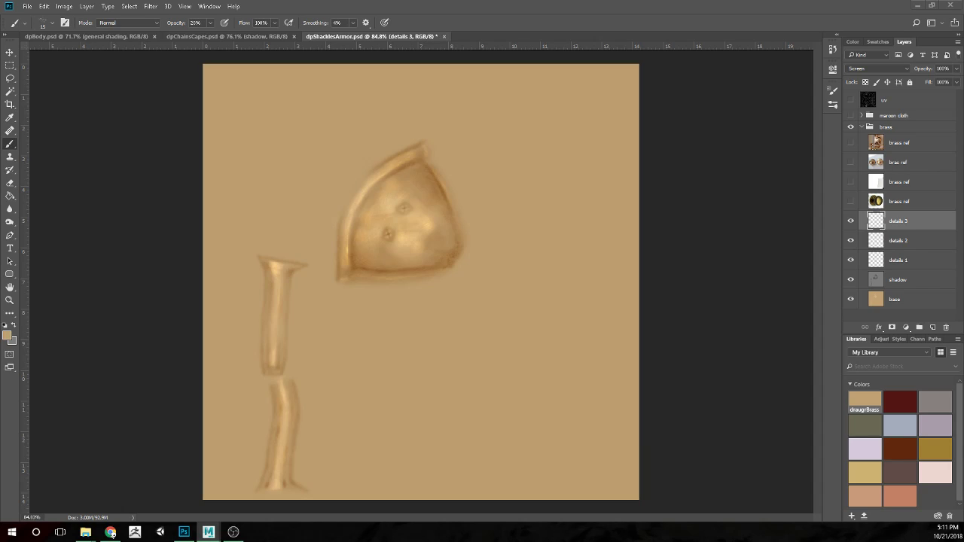
key("alt+Tab")
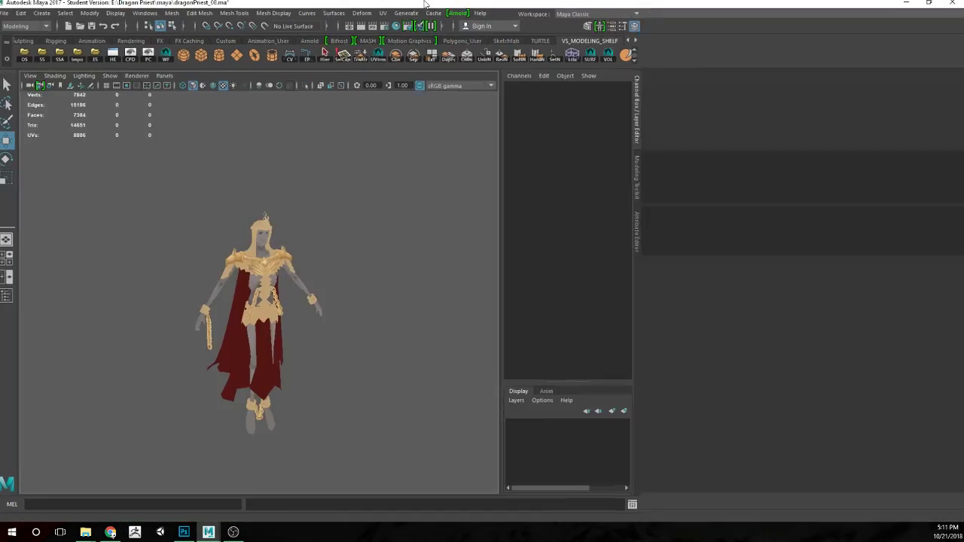
scroll(539, 354, "up", 2)
scroll(608, 276, "up", 2)
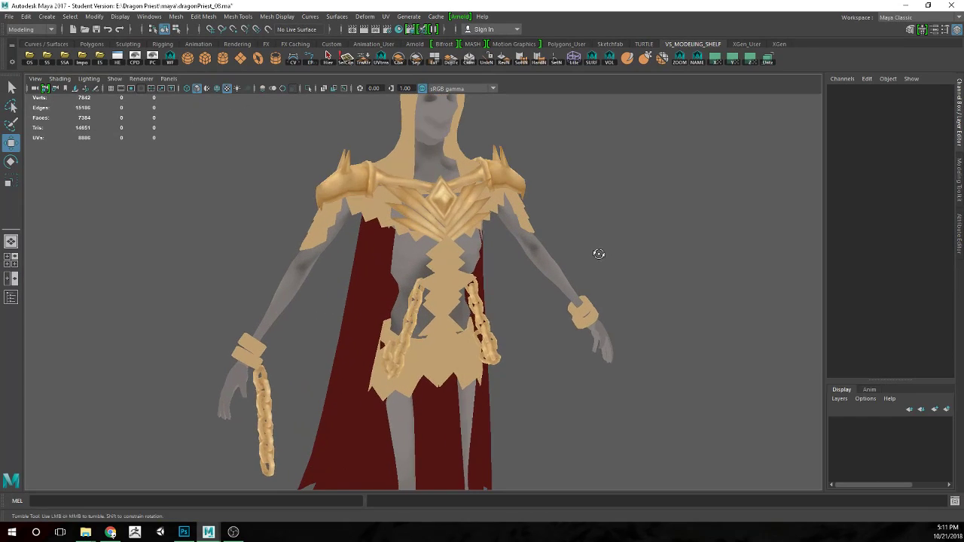
left_click_drag(596, 252, 659, 269)
scroll(659, 269, "up", 3)
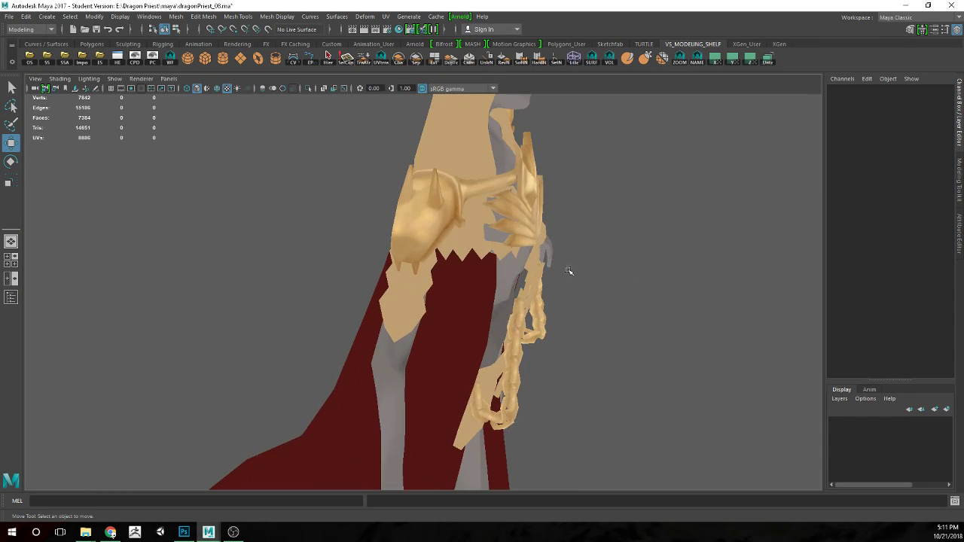
left_click_drag(569, 271, 529, 334)
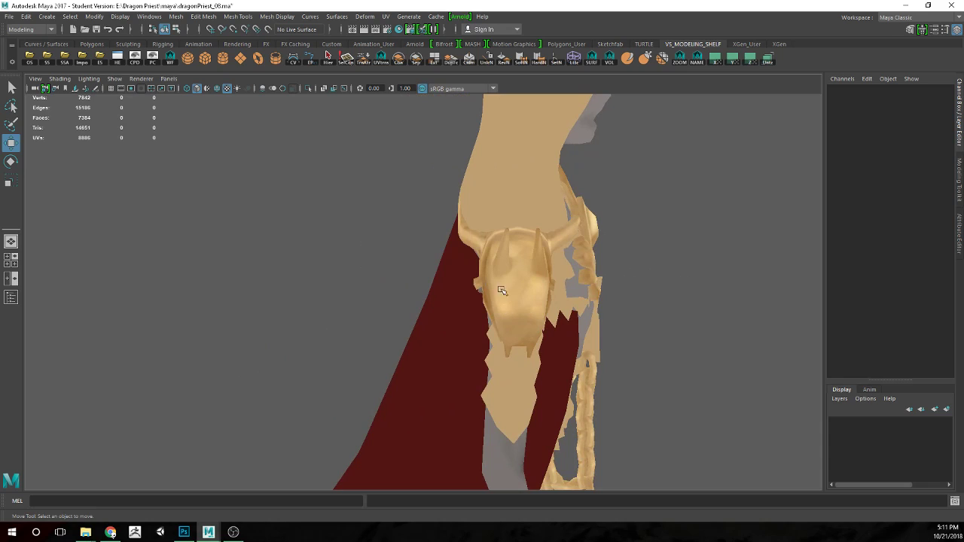
left_click_drag(544, 300, 573, 339)
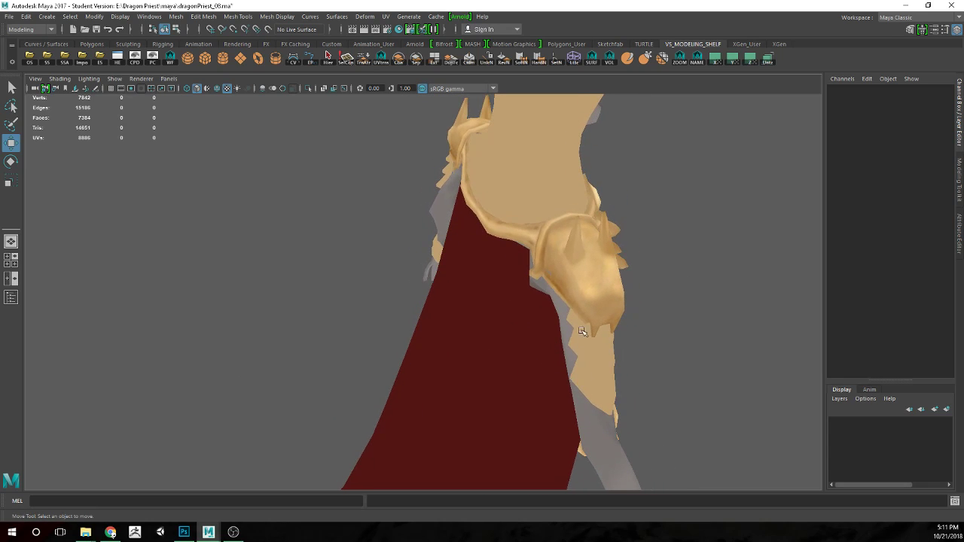
left_click_drag(657, 302, 730, 296)
left_click_drag(734, 228, 542, 265)
scroll(542, 265, "up", 1)
scroll(541, 265, "down", 5)
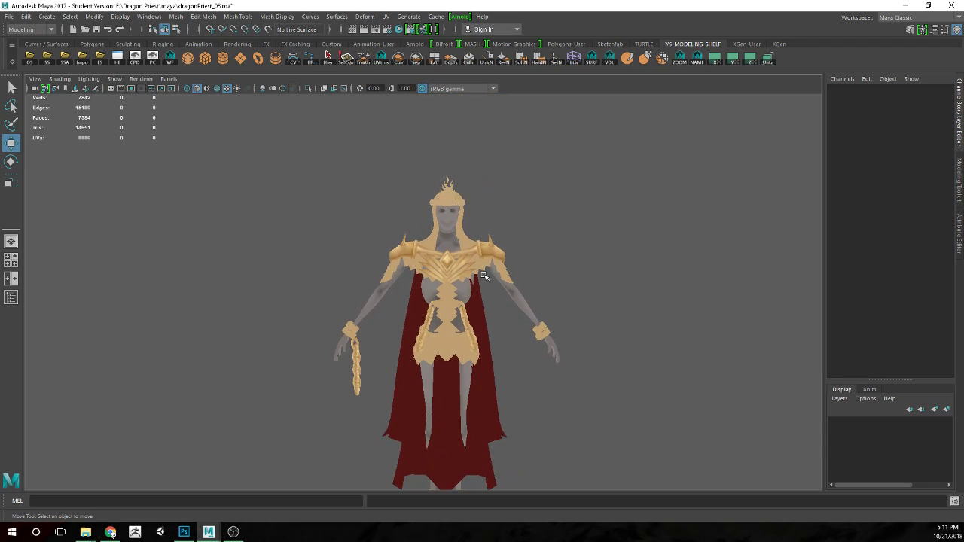
Examine the character's chest armor, chains and shackles from the front at several distances, and return to Photoshop
scroll(469, 269, "up", 1)
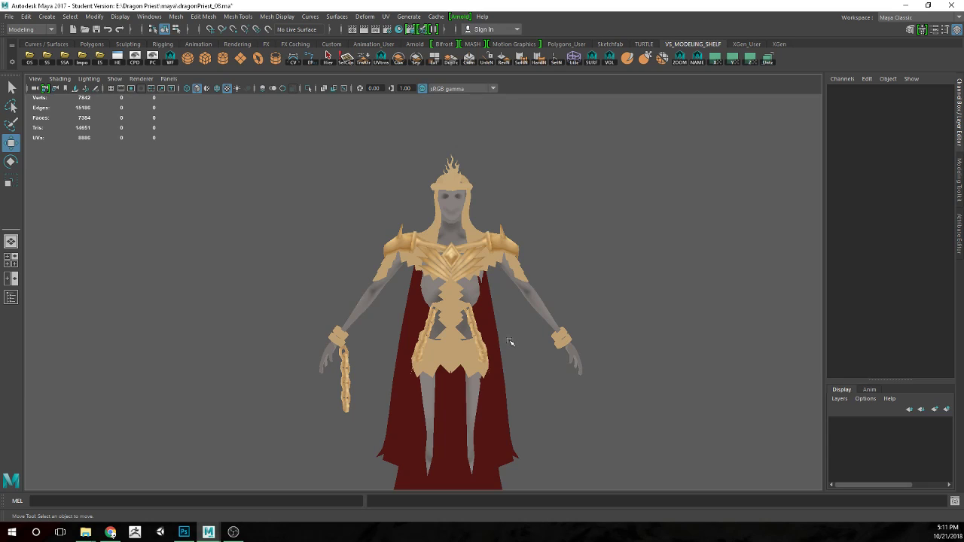
scroll(507, 343, "up", 3)
left_click_drag(500, 344, 522, 351)
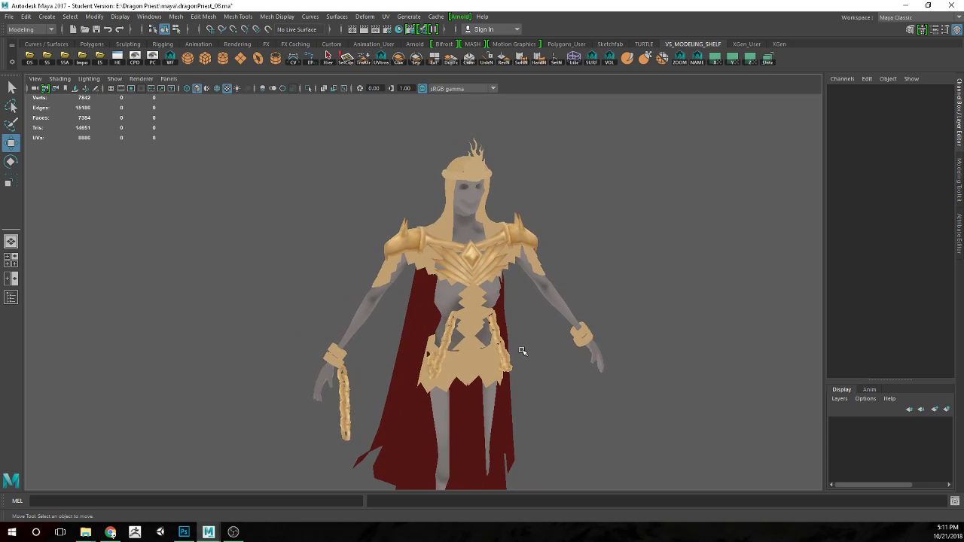
scroll(528, 350, "up", 5)
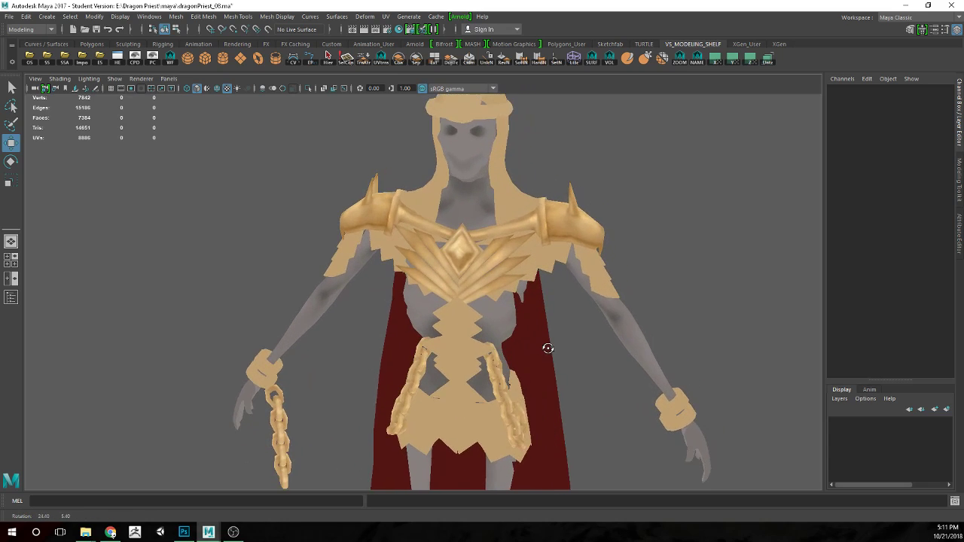
scroll(548, 349, "up", 2)
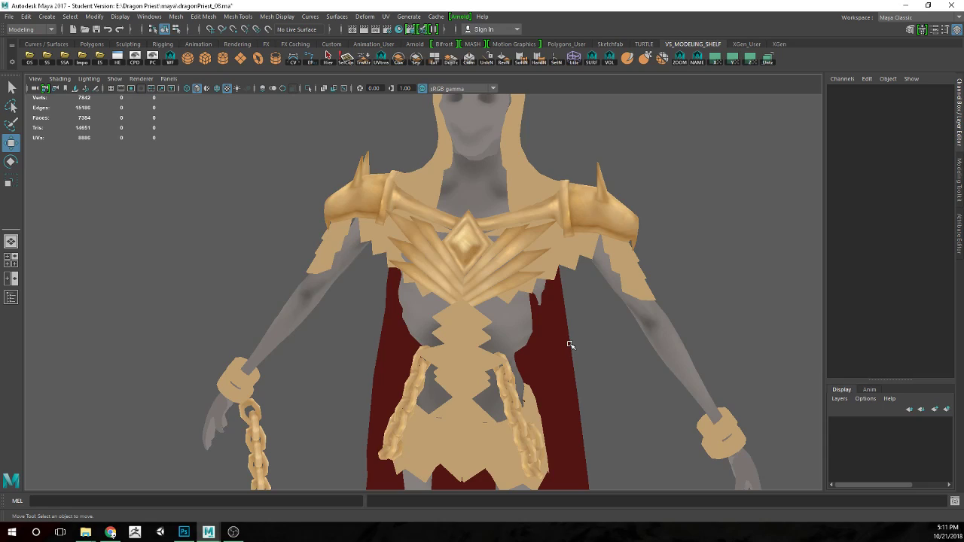
scroll(570, 345, "down", 3)
scroll(570, 344, "up", 1)
left_click_drag(571, 344, 611, 353)
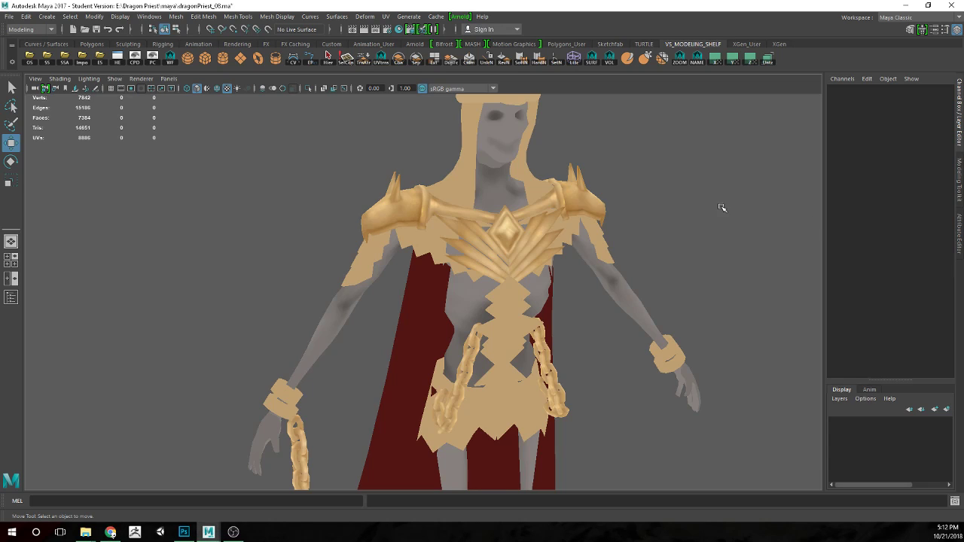
left_click(906, 6)
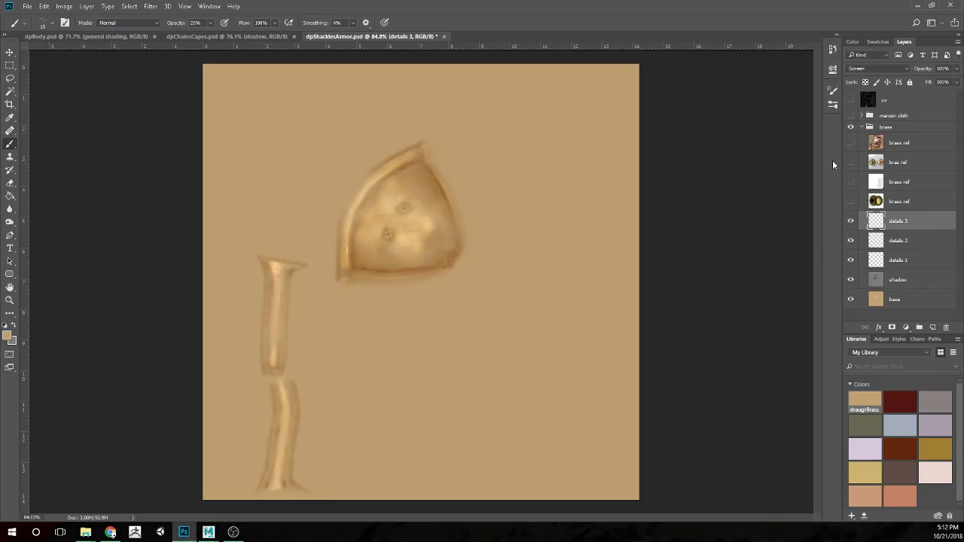
Show the uv wireframe over the brass texture and look over the armor pieces on it
left_click(851, 100)
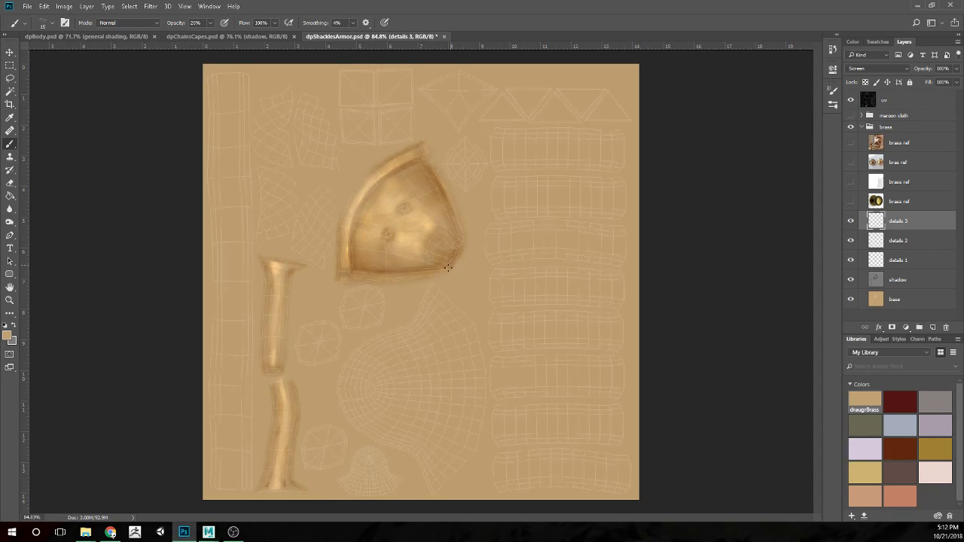
scroll(343, 270, "down", 2)
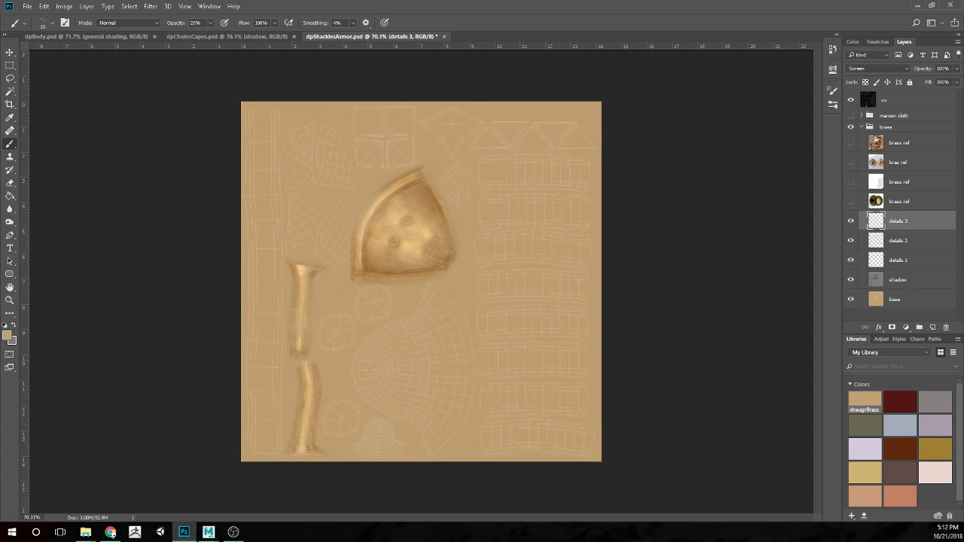
key("alt+Tab")
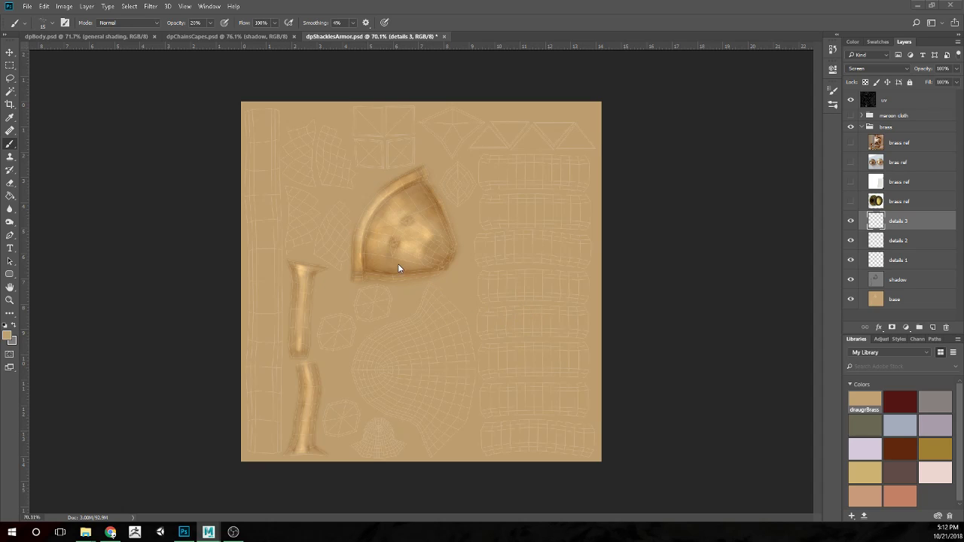
scroll(369, 275, "up", 5)
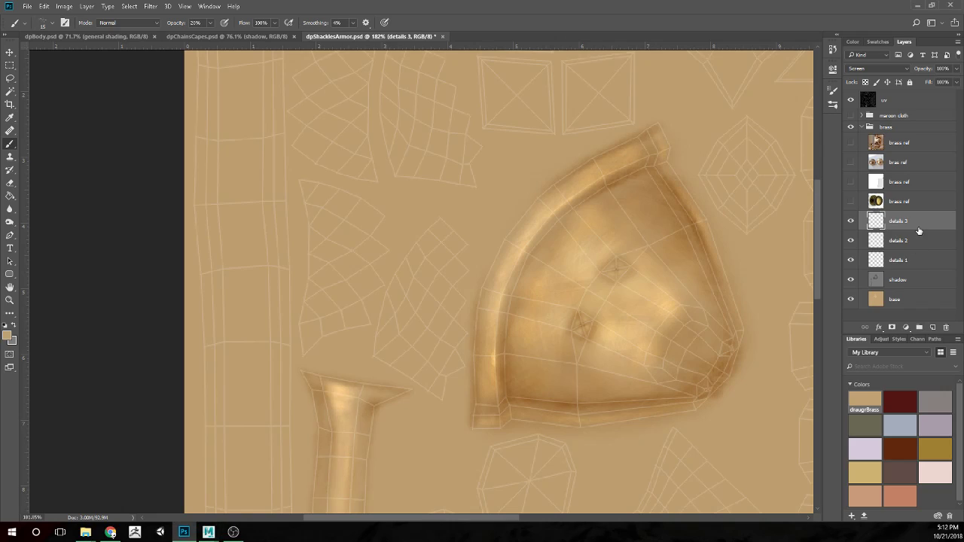
Group the details 1, details 2 and details 3 layers into a folder named pauldrons
left_click(919, 263, "shift")
left_click(919, 327)
double_click(903, 220)
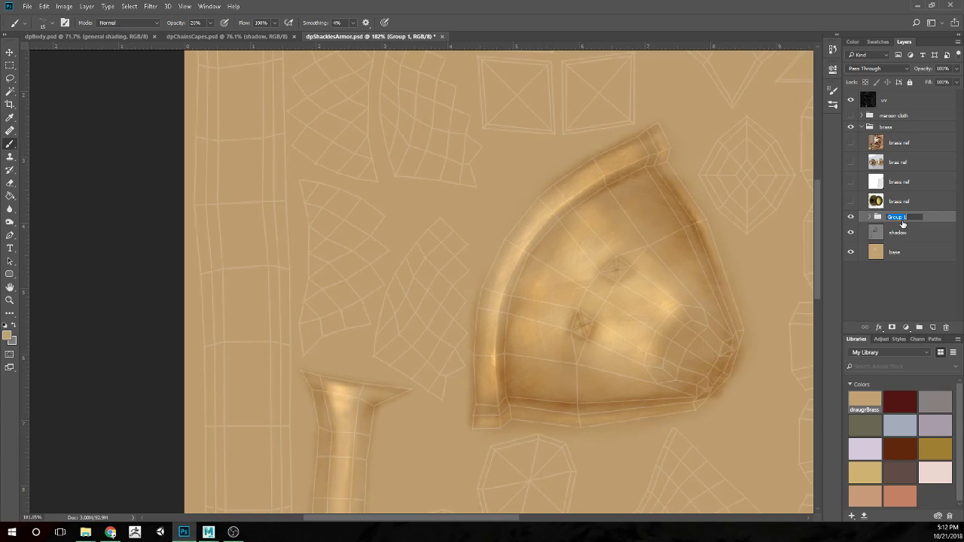
type("pauldrons")
key("Return")
Select the shadow layer, activate the Dodge/Burn toning tool and inspect the unpainted scale-edged pieces beside the pauldron
scroll(502, 278, "up", 3)
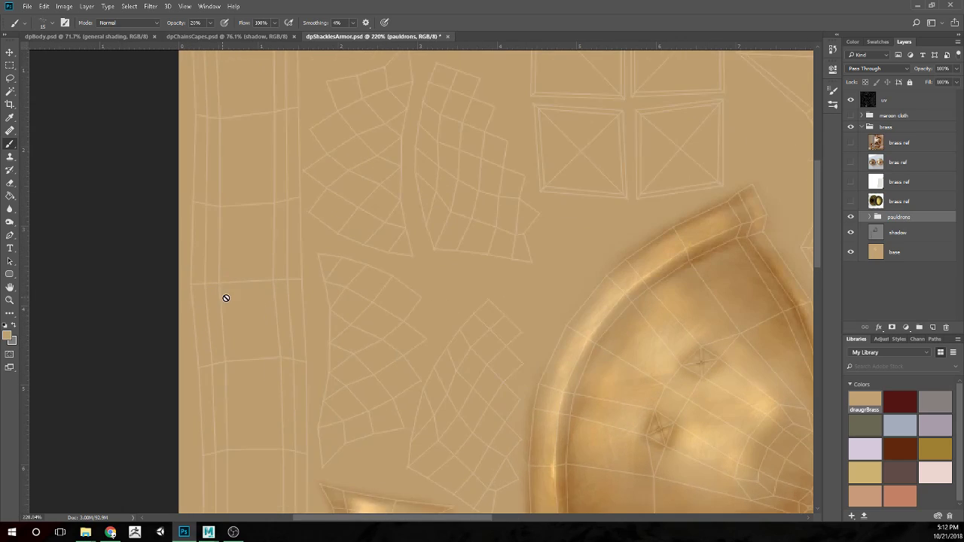
scroll(223, 298, "up", 2)
left_click(922, 235)
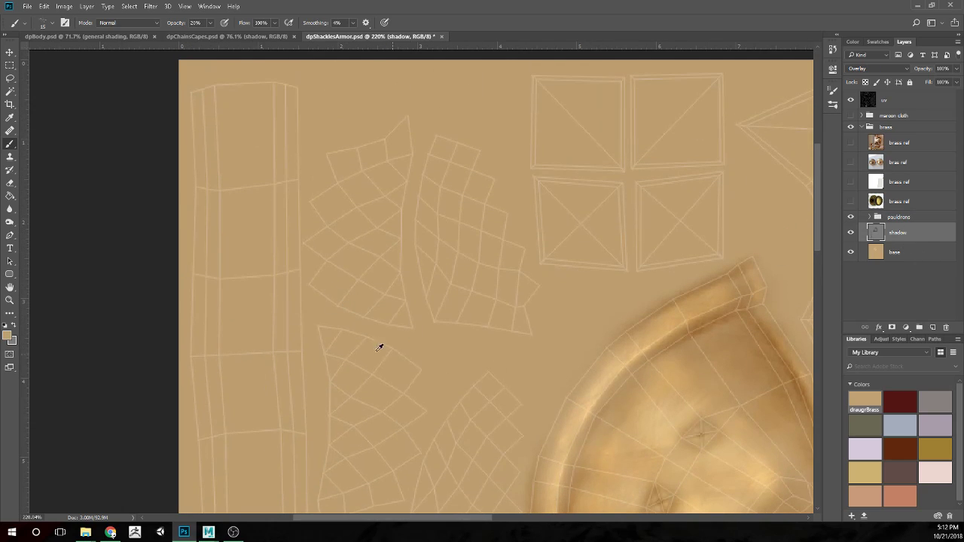
scroll(426, 335, "up", 2)
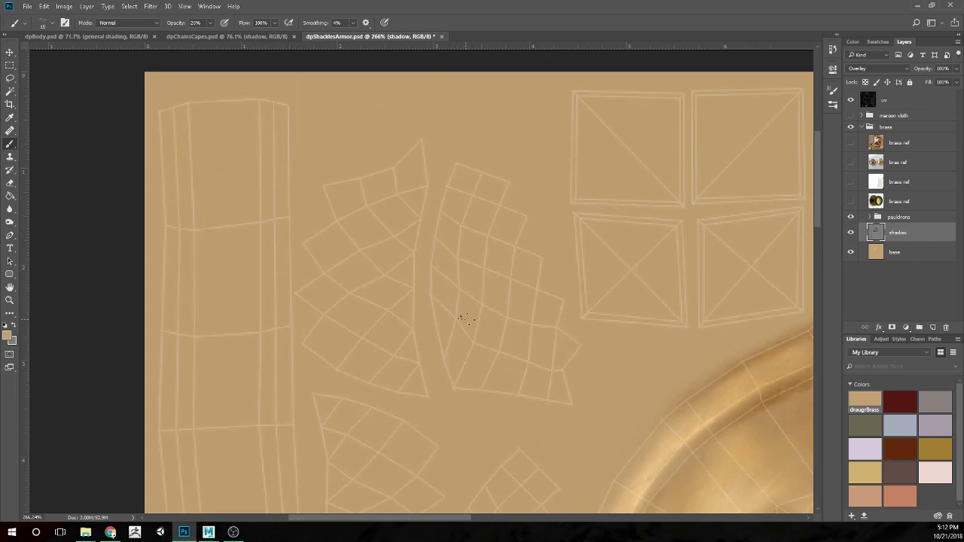
key("o")
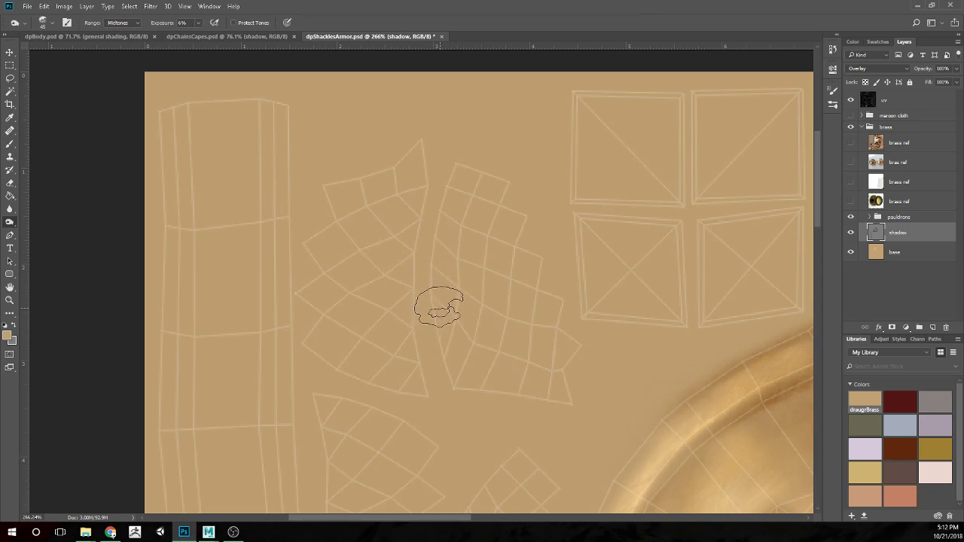
scroll(461, 323, "down", 2)
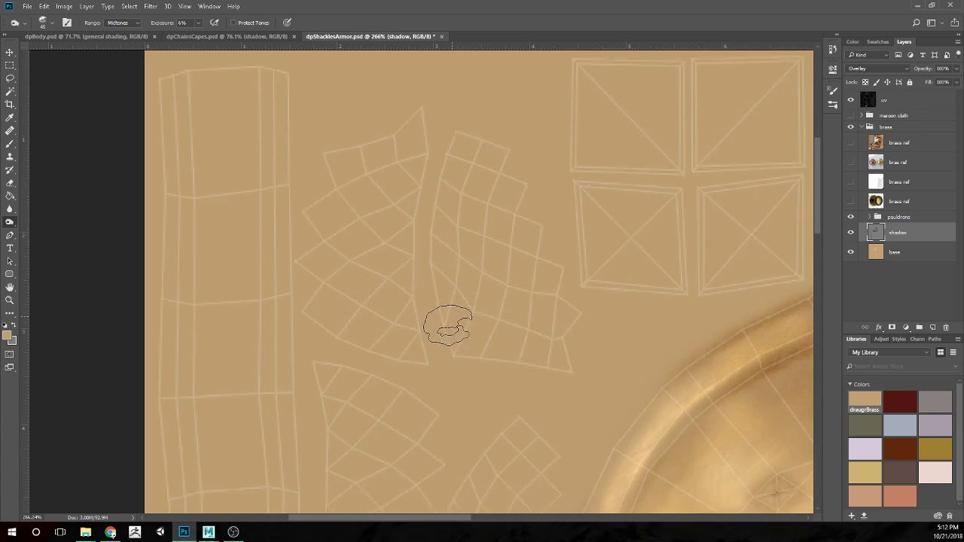
scroll(433, 336, "down", 5)
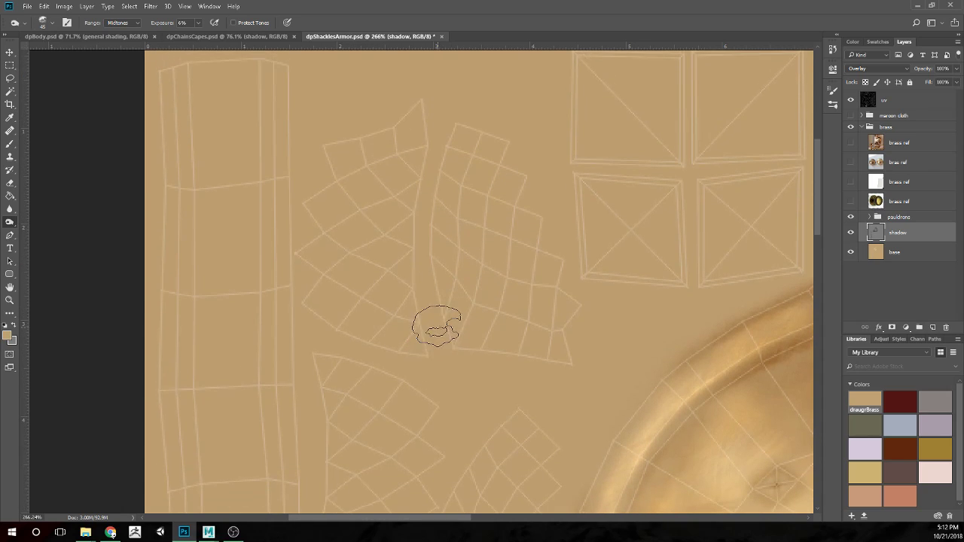
scroll(449, 326, "down", 5)
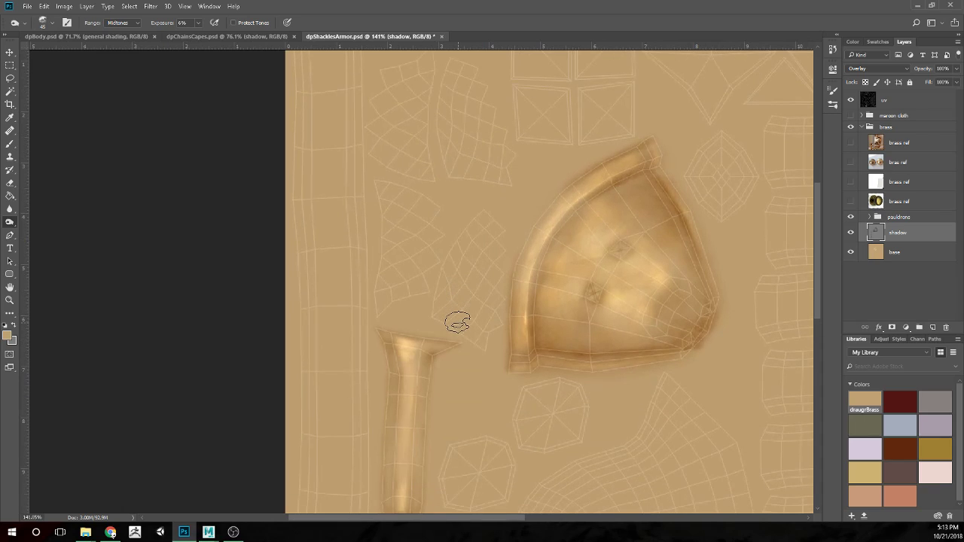
scroll(457, 323, "down", 3)
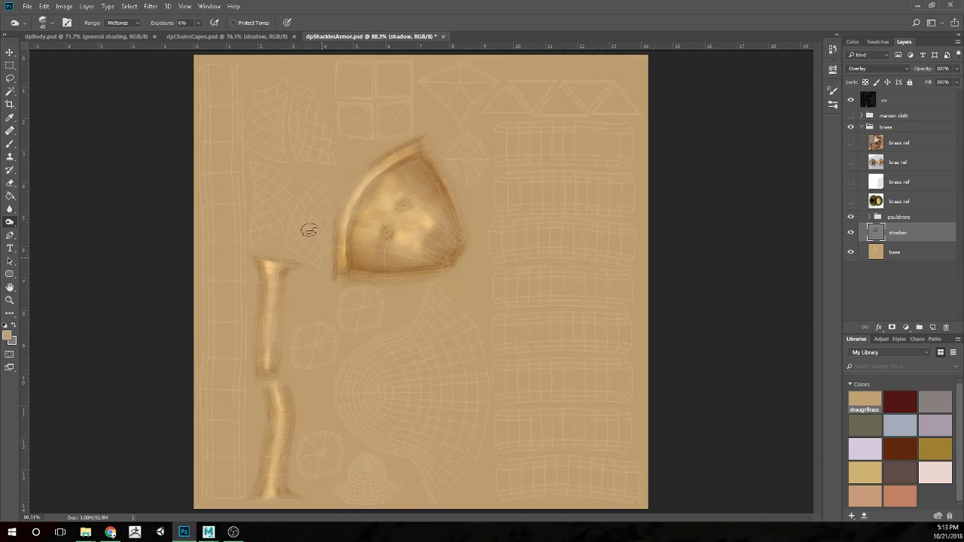
Create a square document named scaleMailTest with a grey background and add an empty layer above it
left_click(27, 6)
left_click(27, 6)
key("ctrl+0")
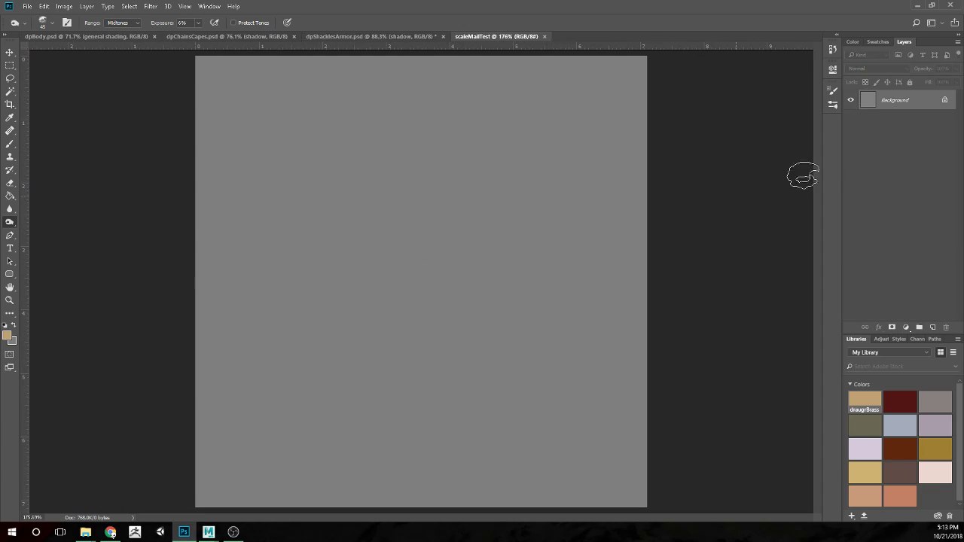
left_click(933, 327)
scroll(500, 308, "up", 1)
scroll(444, 297, "down", 3)
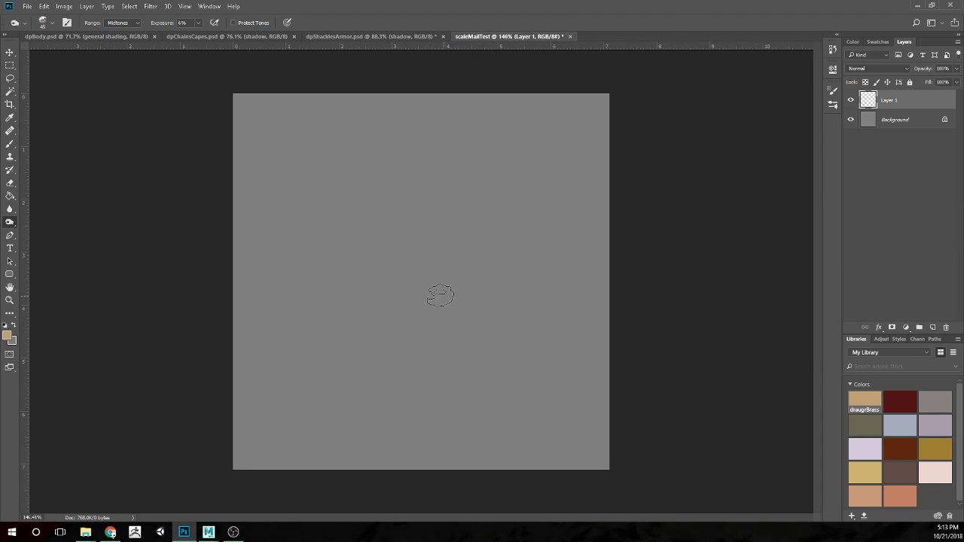
Activate the Brush tool and choose the Soft Round Pressure Opacity brush
key("b")
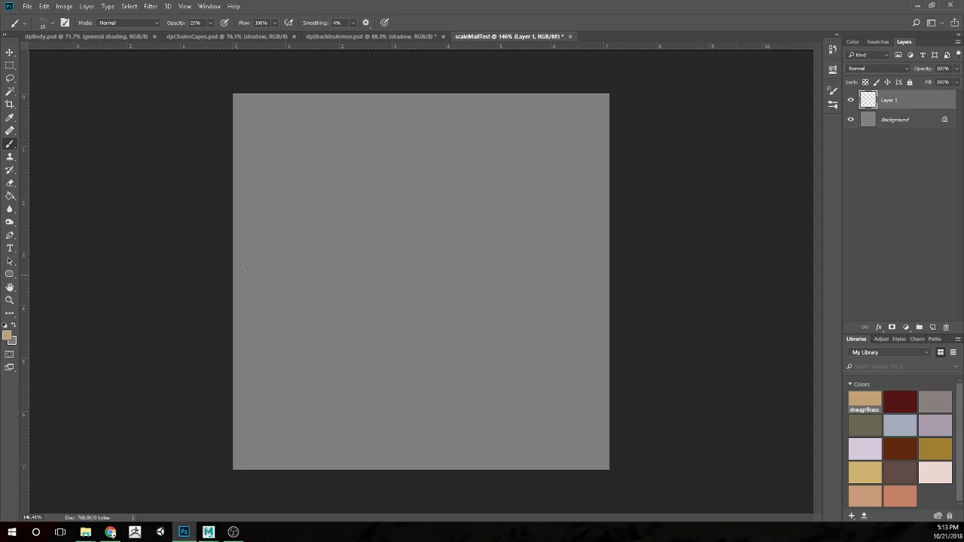
left_click(52, 23)
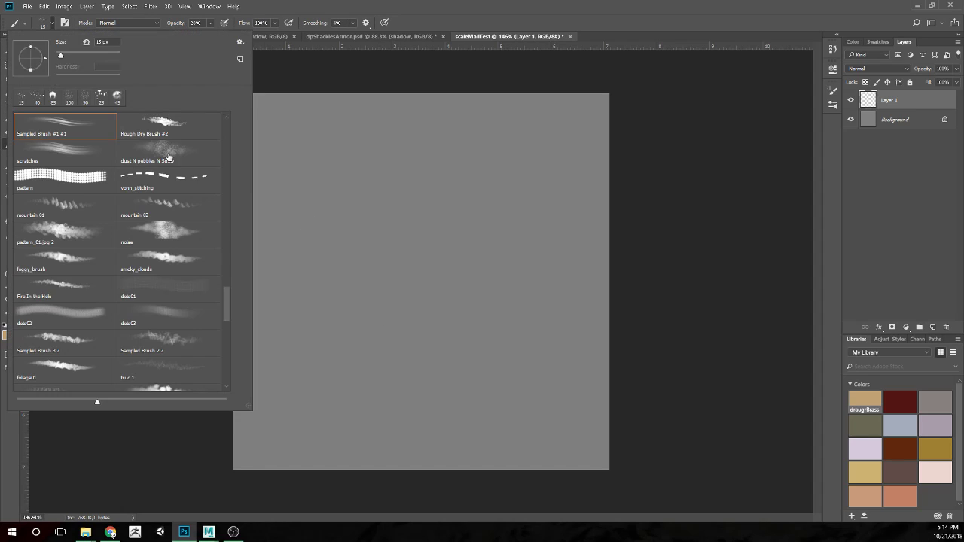
mouse_move(225, 306)
left_mouse_down()
mouse_move(211, 179)
mouse_move(232, 92)
left_mouse_up()
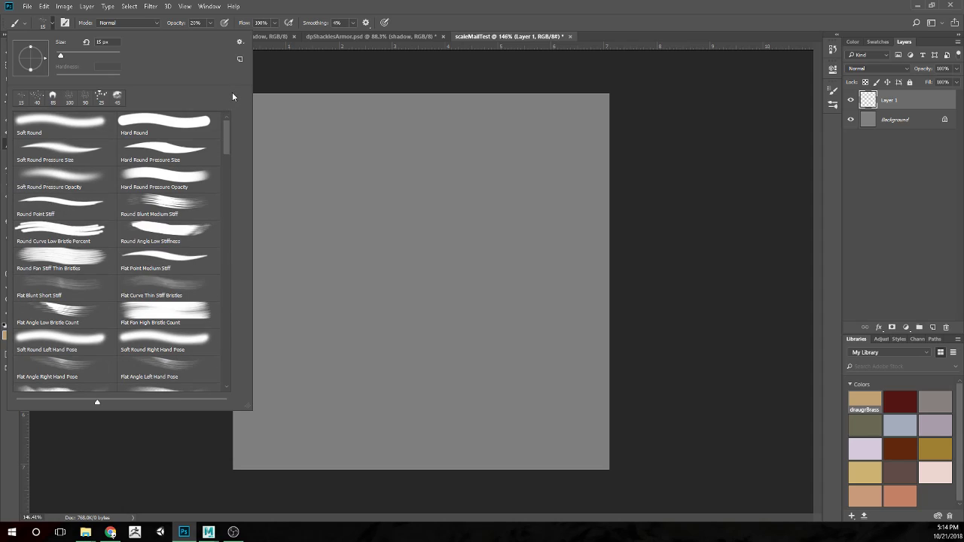
left_click(68, 153)
left_click(68, 181)
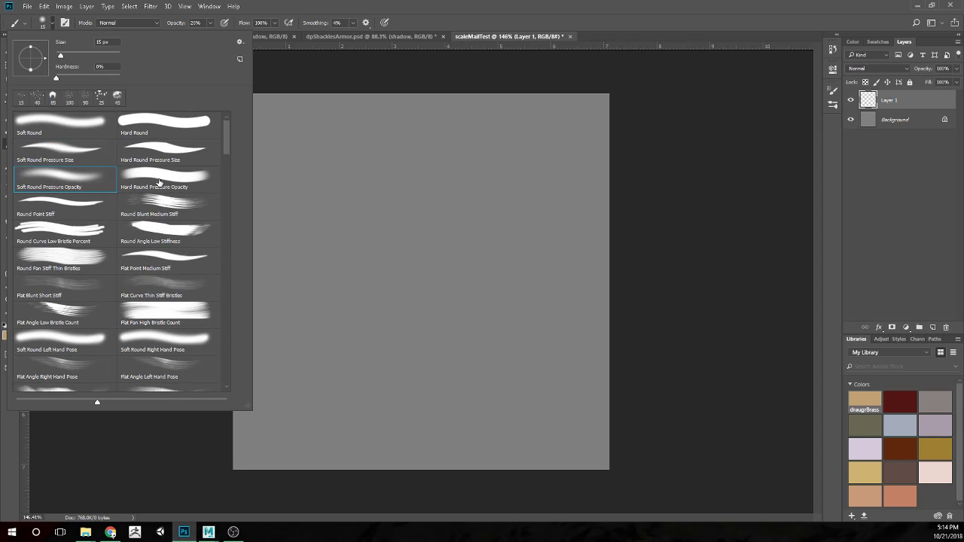
left_click(810, 162)
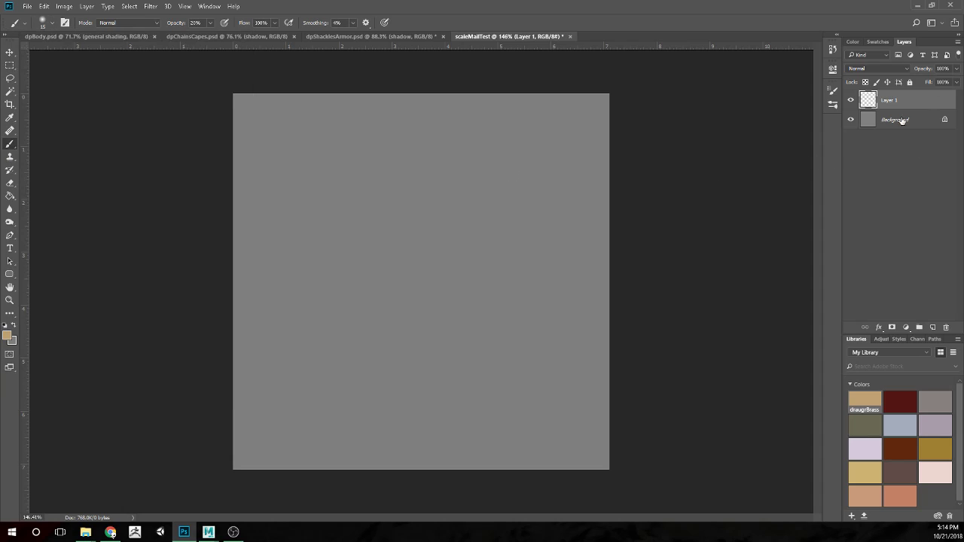
Set Layer 1's blend mode to Multiply and choose the Hard Round Pressure Size brush
left_click(862, 69)
left_click(863, 99)
left_click(51, 27)
left_click(177, 149)
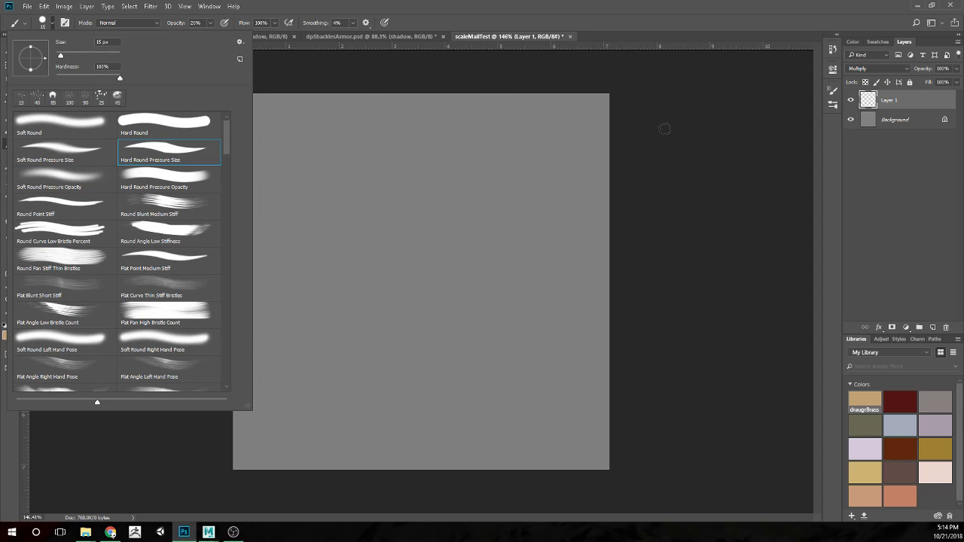
left_click(797, 161)
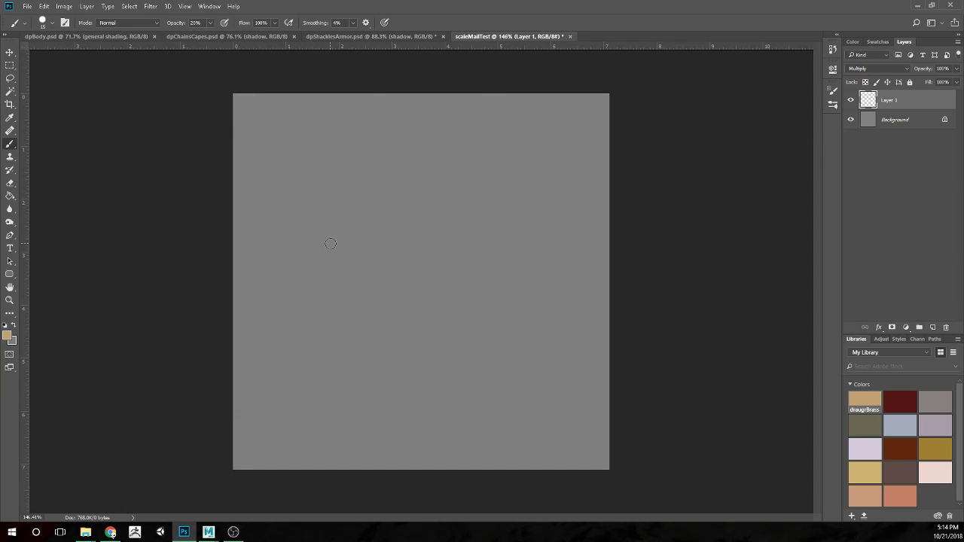
Make grey the foreground color and set the brush opacity to 100%
key("x")
mouse_move(258, 110)
left_mouse_down()
mouse_move(271, 158)
mouse_move(286, 175)
mouse_move(327, 124)
mouse_move(333, 99)
left_mouse_up()
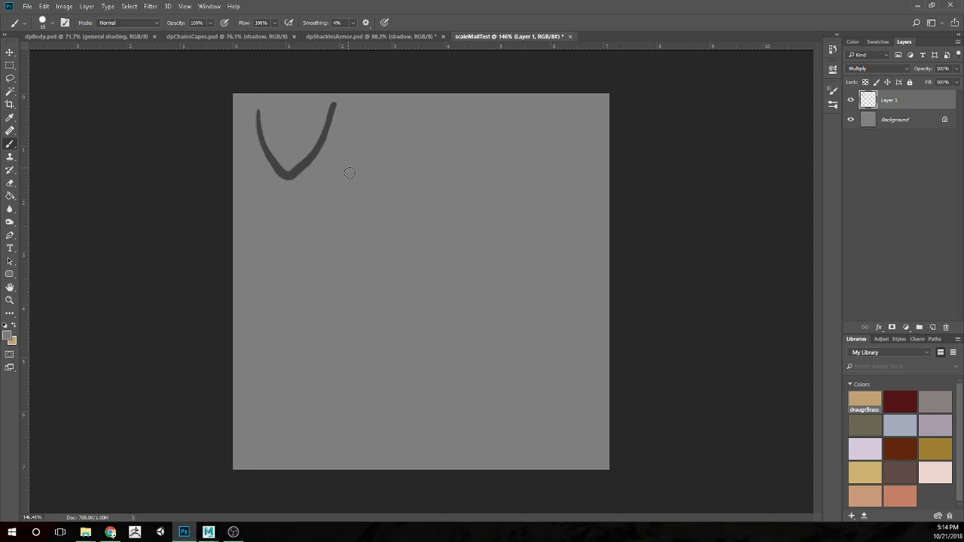
mouse_move(327, 134)
left_mouse_down()
mouse_move(359, 183)
mouse_move(398, 145)
mouse_move(409, 110)
left_mouse_up()
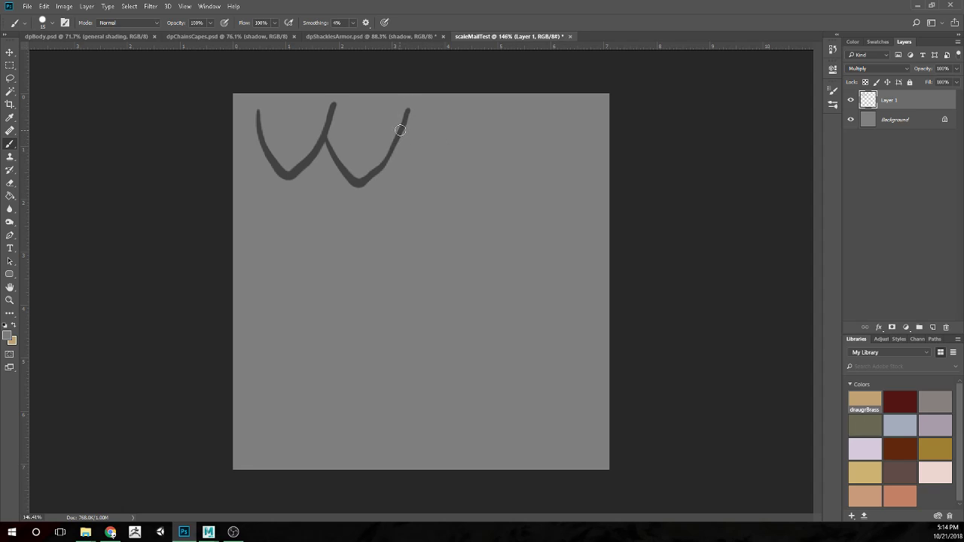
key("ctrl")
key("ctrl+z")
key("ctrl+shift+z")
key("ctrl+z")
key("ctrl+z")
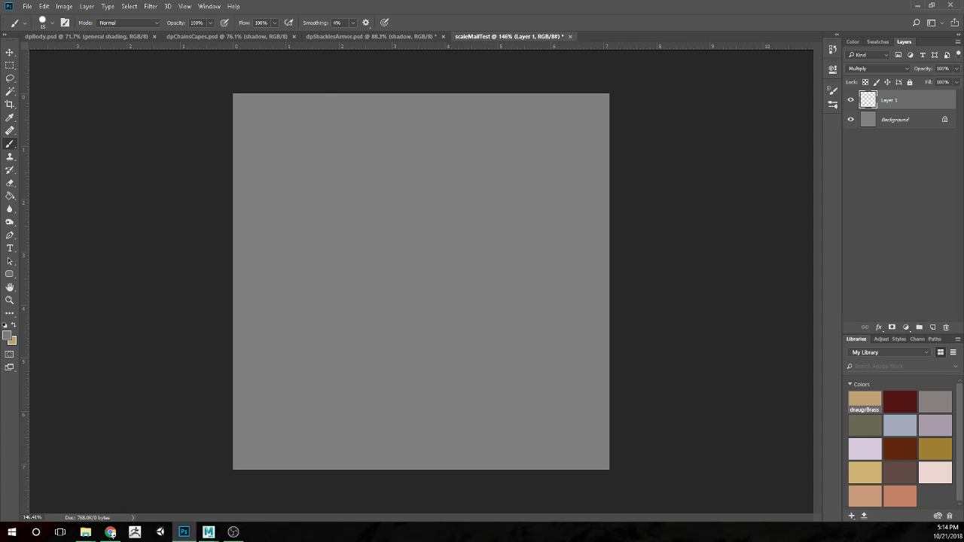
left_click(111, 532)
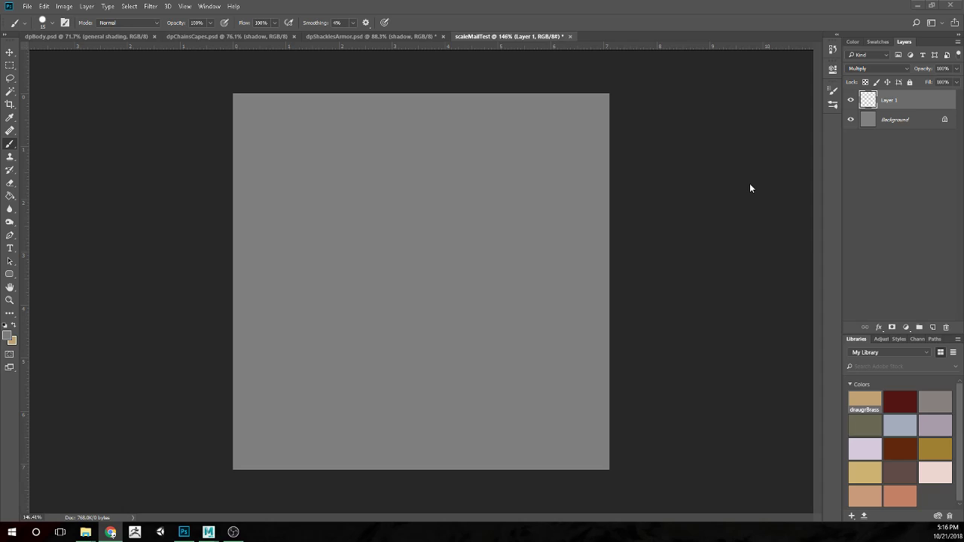
left_click(827, 208)
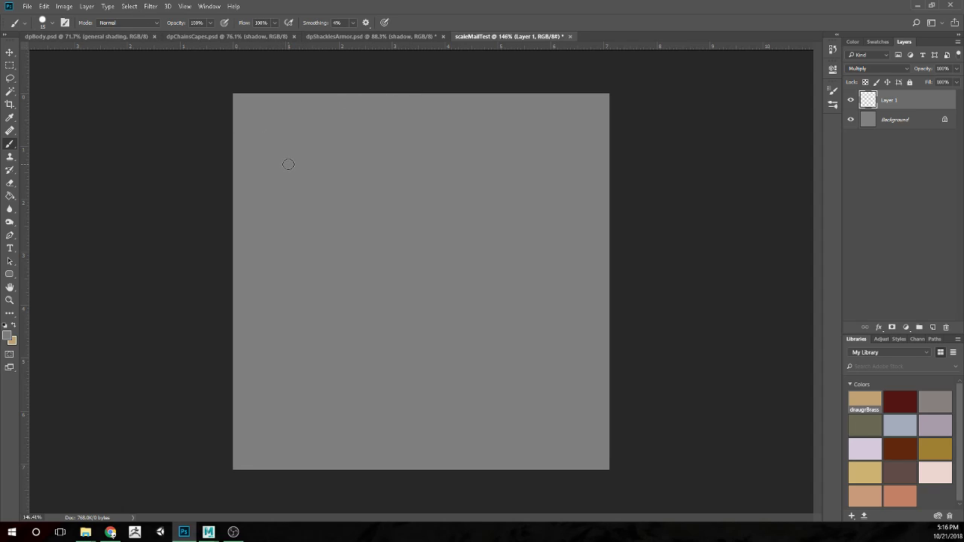
Draw a shield-shaped scale outline with a vertical center line in the canvas's upper-left corner on Layer 1
left_click_drag(256, 113, 329, 113)
key("ctrl+z")
left_click_drag(257, 117, 323, 118)
key("ctrl+z")
left_click_drag(251, 117, 326, 117)
left_click_drag(252, 118, 285, 178)
mouse_move(325, 117)
left_mouse_down()
mouse_move(286, 178)
mouse_move(289, 129)
mouse_move(282, 181)
left_mouse_up()
key("ctrl+z")
key("ctrl+z")
left_click_drag(284, 117, 281, 185)
key("ctrl+z")
left_click_drag(284, 115, 283, 175)
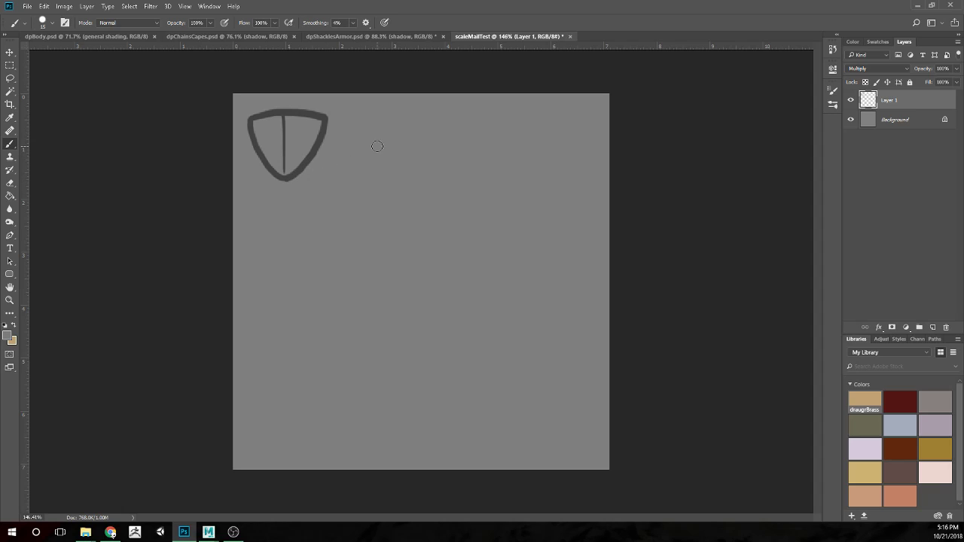
Duplicate the scale twice and offset each copy diagonally down to the right so the three scales overlap
key("ctrl+j")
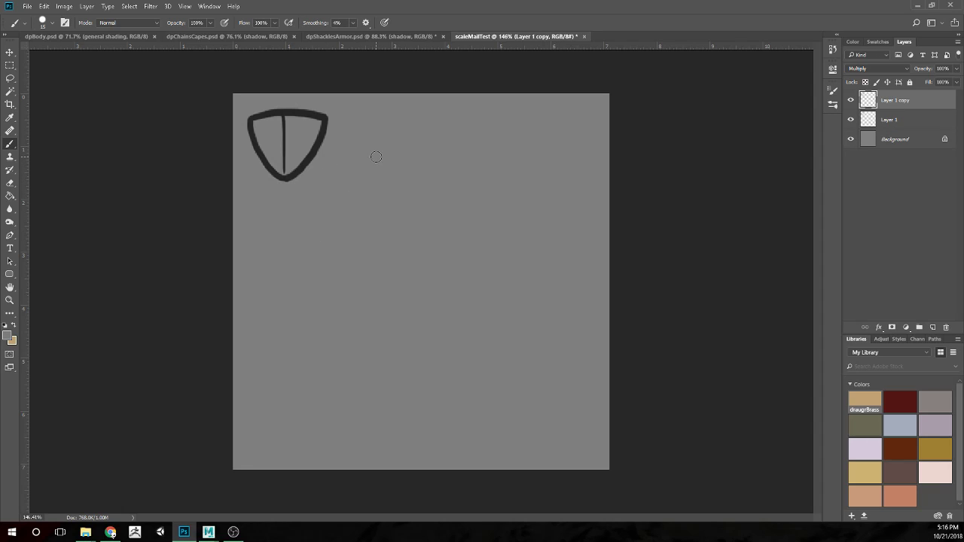
key("v")
left_click_drag(288, 159, 386, 201)
key("ctrl+j")
left_click_drag(389, 201, 388, 202)
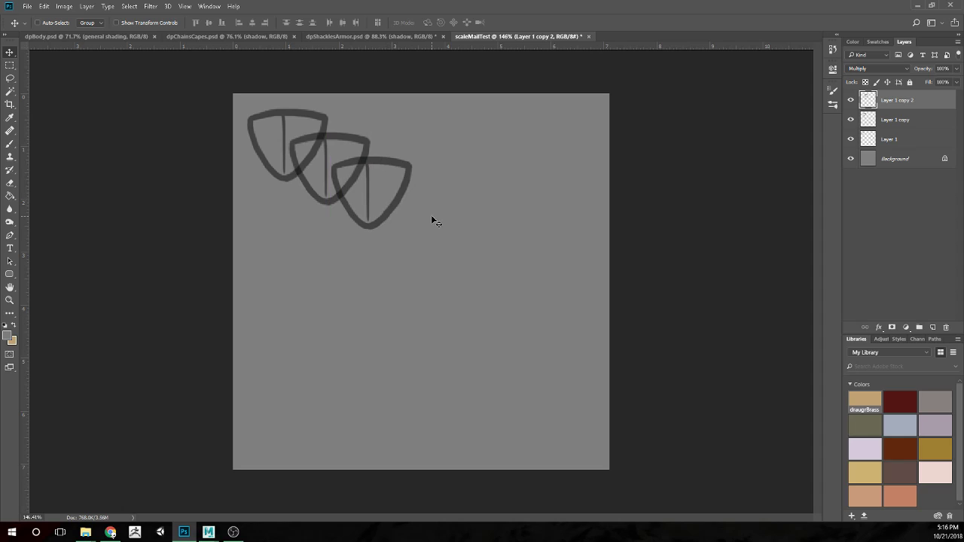
Duplicate the three scale layers together and place the copies further along the diagonal to make six scales
left_click(922, 120)
left_click(923, 103)
left_click(928, 142, "shift")
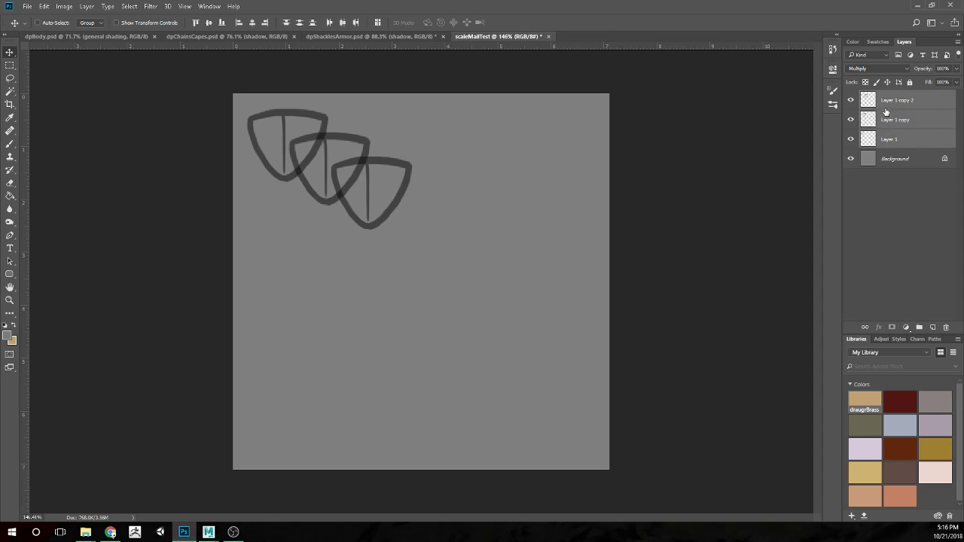
key("ctrl+j")
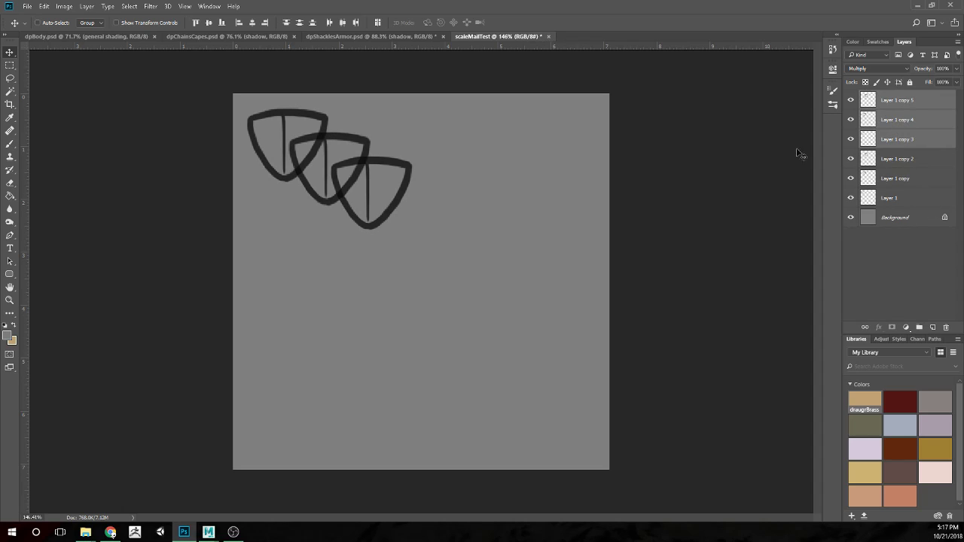
left_click_drag(372, 198, 474, 249)
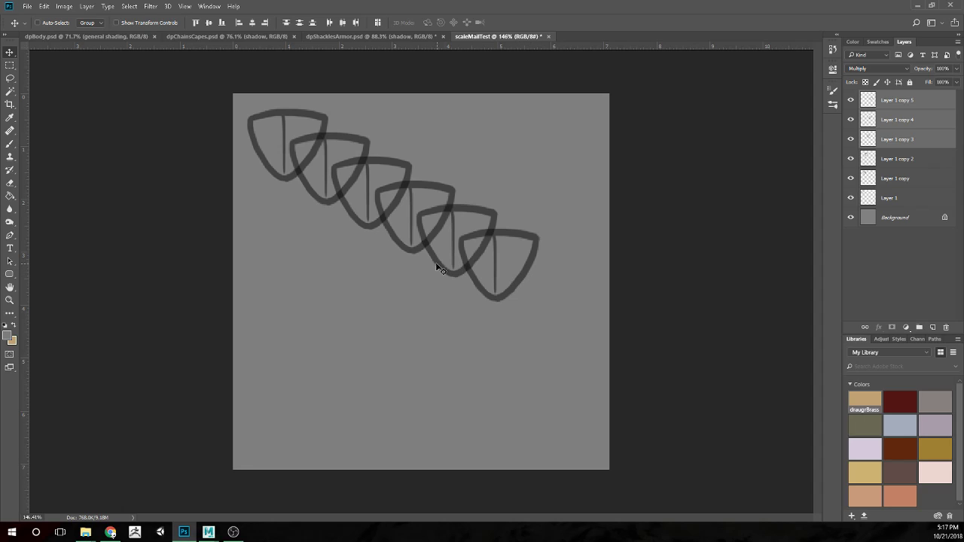
Duplicate the last three scales of the row and continue the diagonal with them past the canvas's right edge
left_click(900, 98)
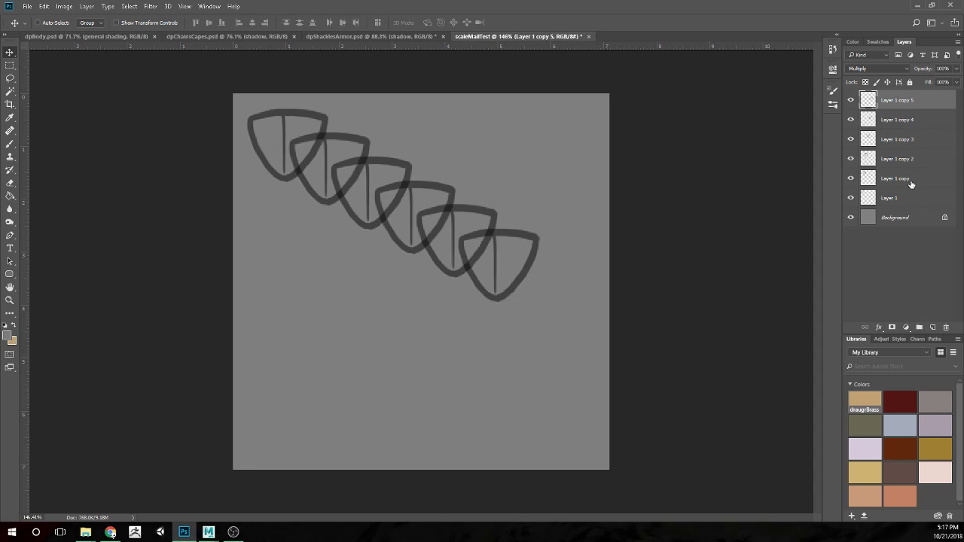
left_click(920, 141, "shift")
left_click(925, 107)
left_click(923, 144, "shift")
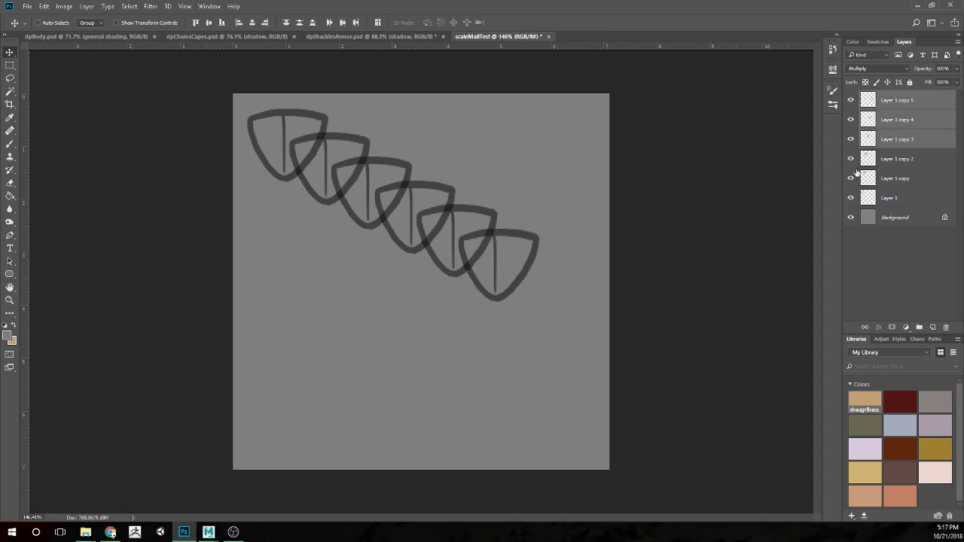
key("ctrl+j")
left_click_drag(392, 214, 532, 286)
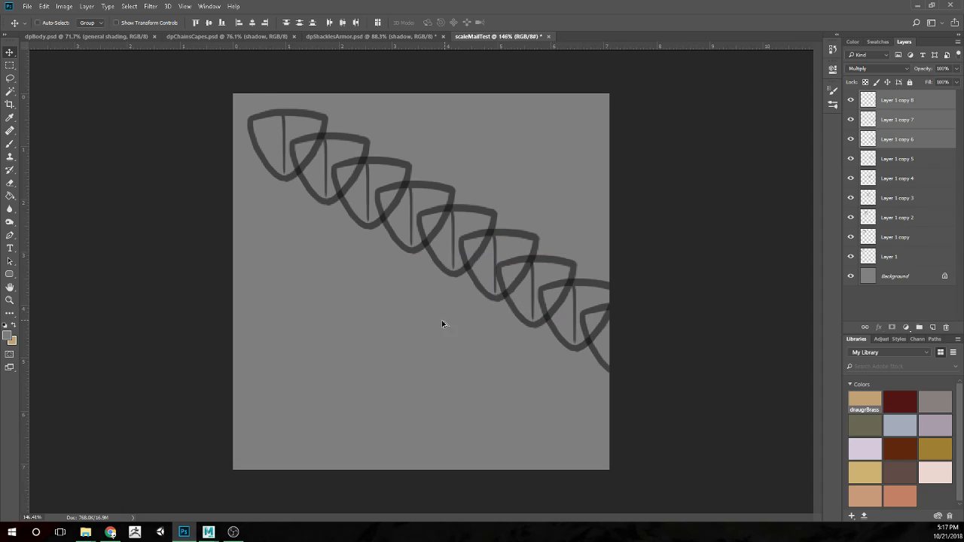
Delete the topmost layer, Layer 1 copy 8, holding the scale cut off by the canvas's right edge
scroll(444, 323, "down", 3)
left_click(933, 107)
key("Delete")
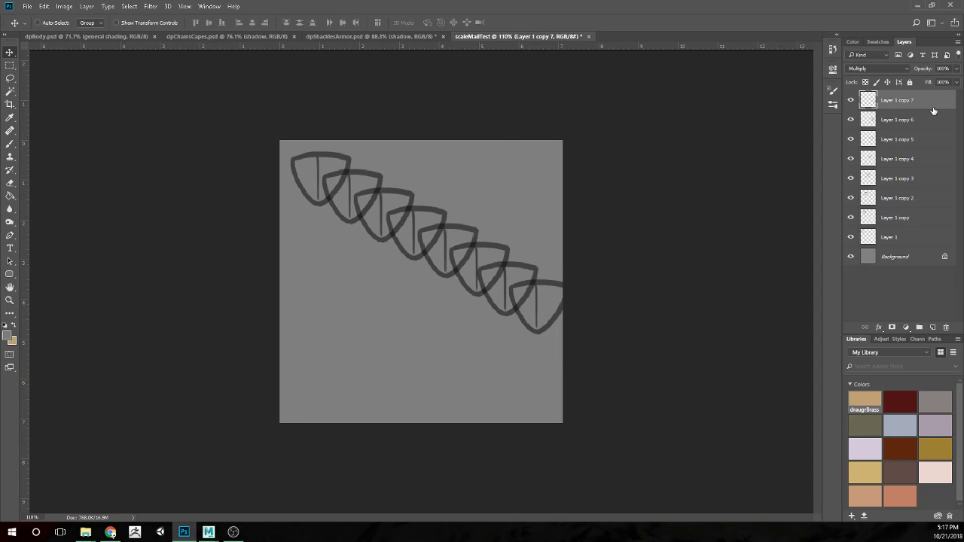
Select all the scale layers and shift the whole row slightly left and up so it fits inside the canvas
left_click(903, 238, "shift")
left_click_drag(495, 270, 487, 265)
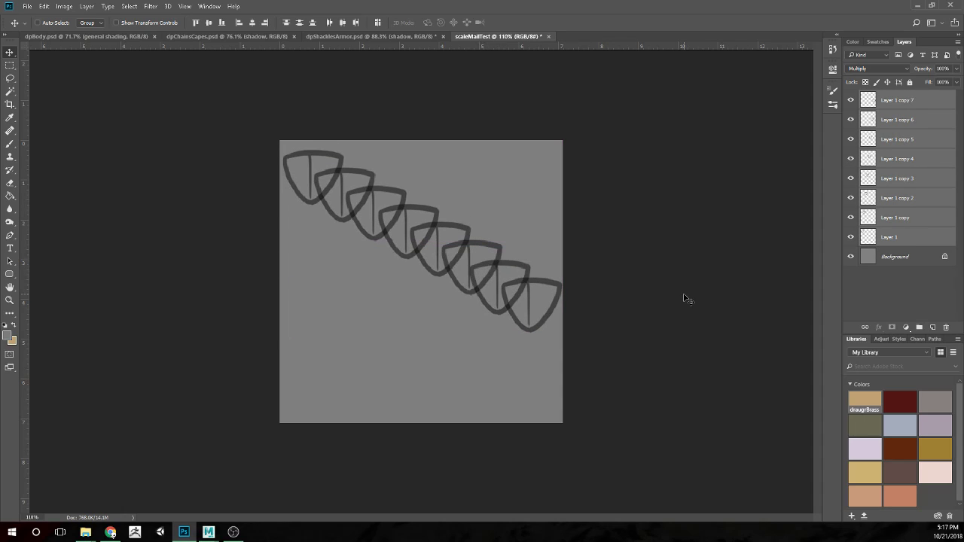
key("Up")
key("Up")
key("Up")
key("Up")
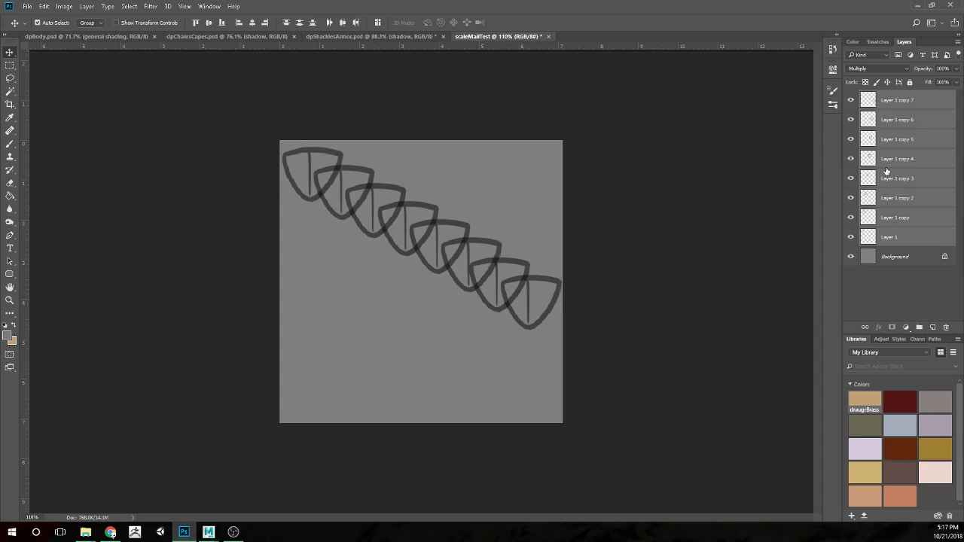
Set the scale layers to Normal blending, merge them into one layer and set that layer to Multiply
key("ctrl+e")
key("ctrl+z")
left_click(875, 70)
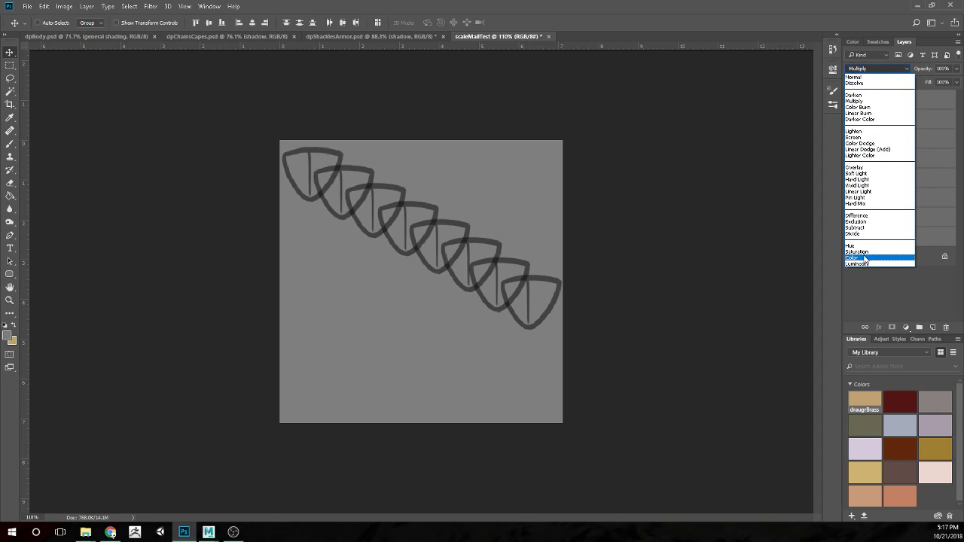
left_click(865, 259)
left_click(883, 69)
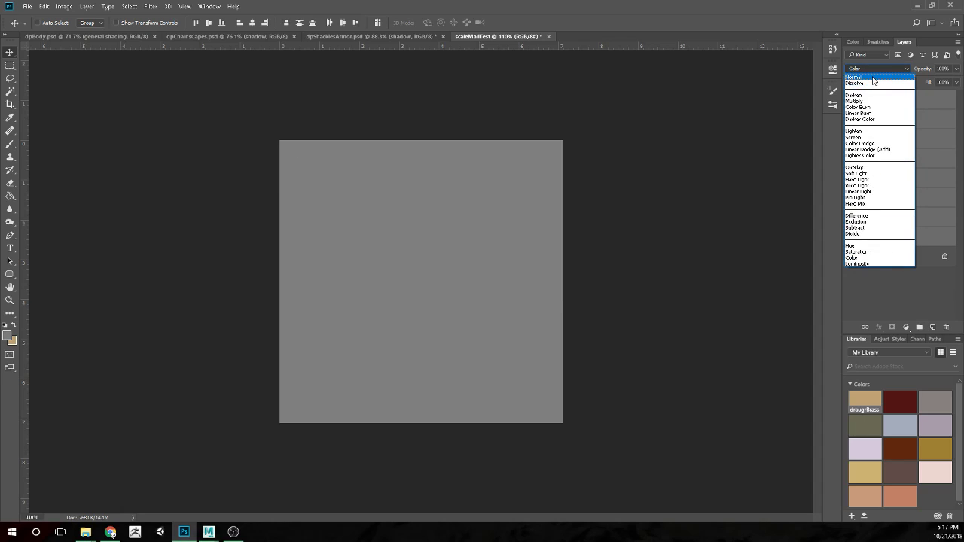
left_click(874, 79)
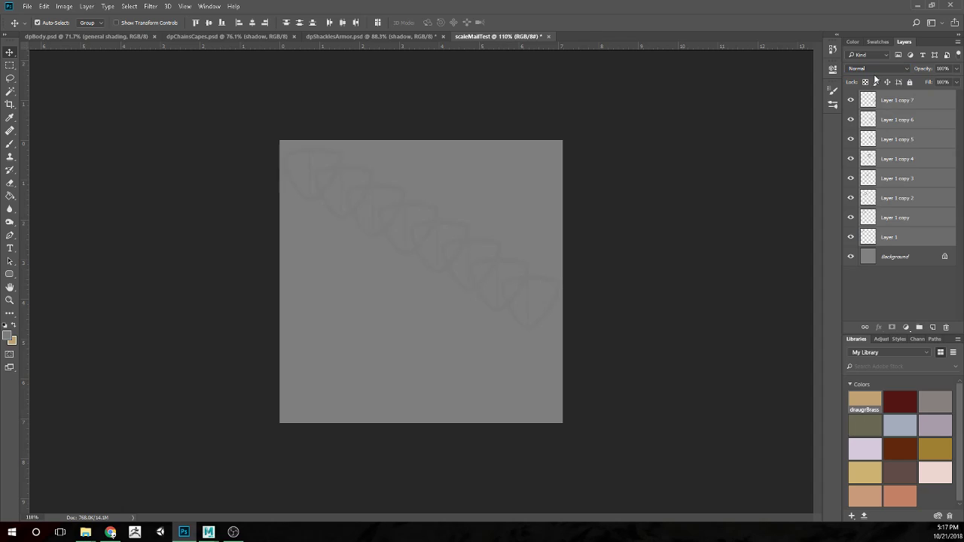
key("ctrl+e")
left_click(878, 69)
left_click(866, 101)
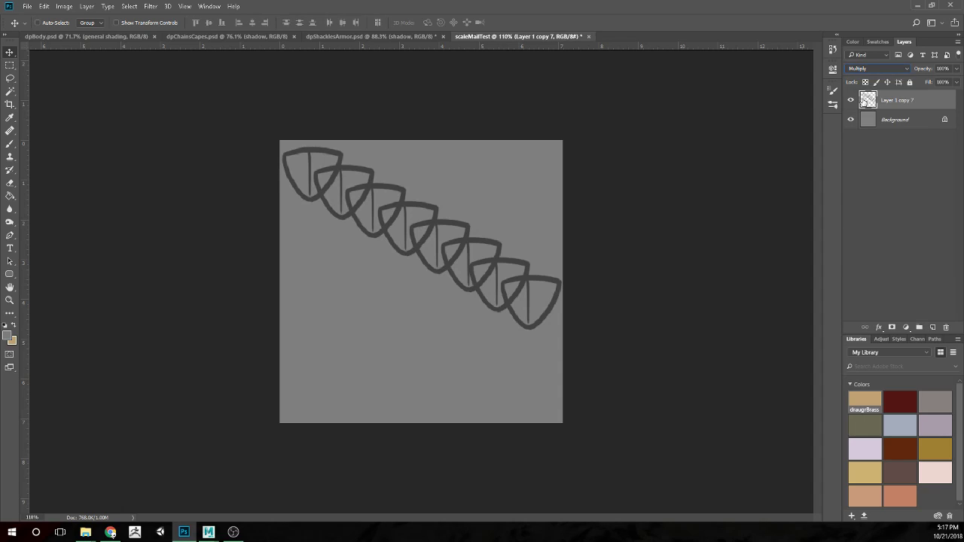
key("ctrl+j")
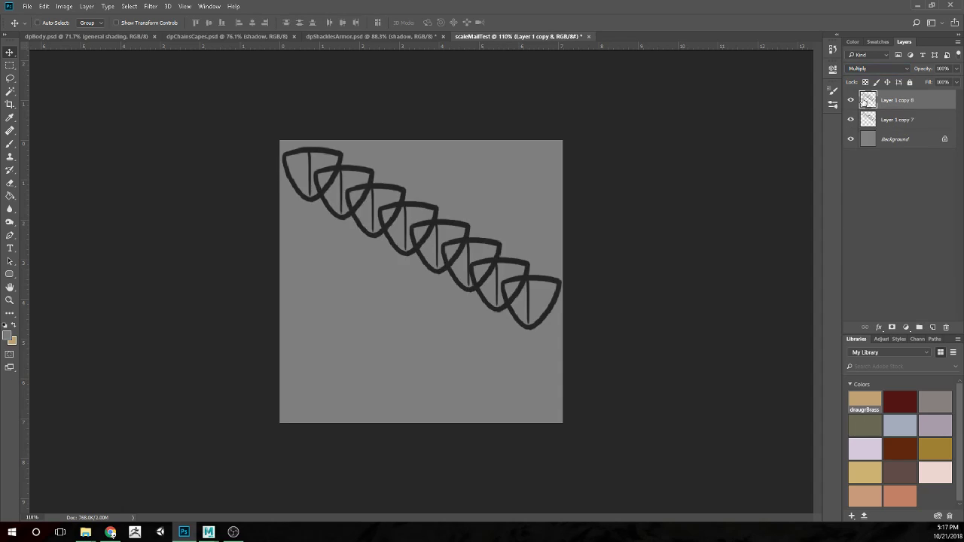
left_click_drag(451, 256, 451, 299)
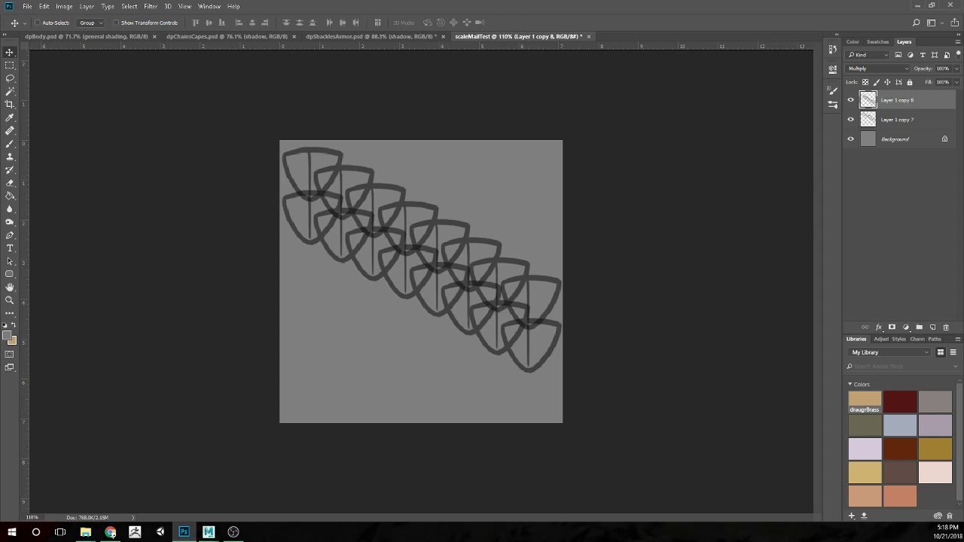
key("Delete")
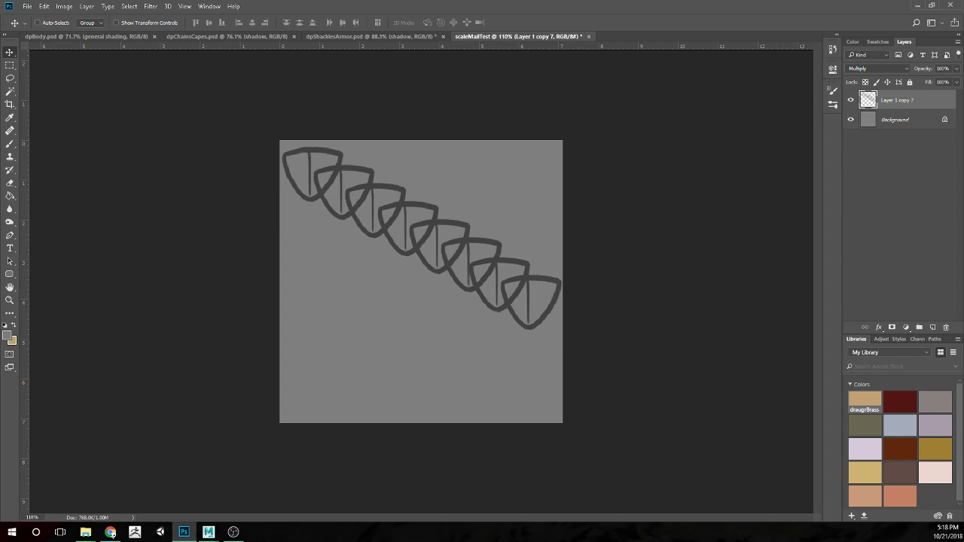
Activate the Eraser tool and choose a hard round brush at 100% opacity
key("e")
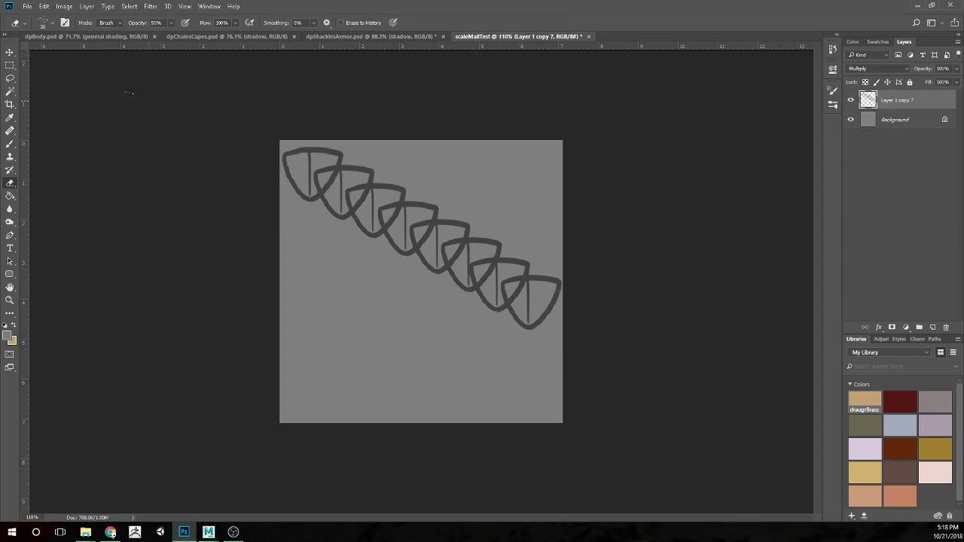
left_click(51, 23)
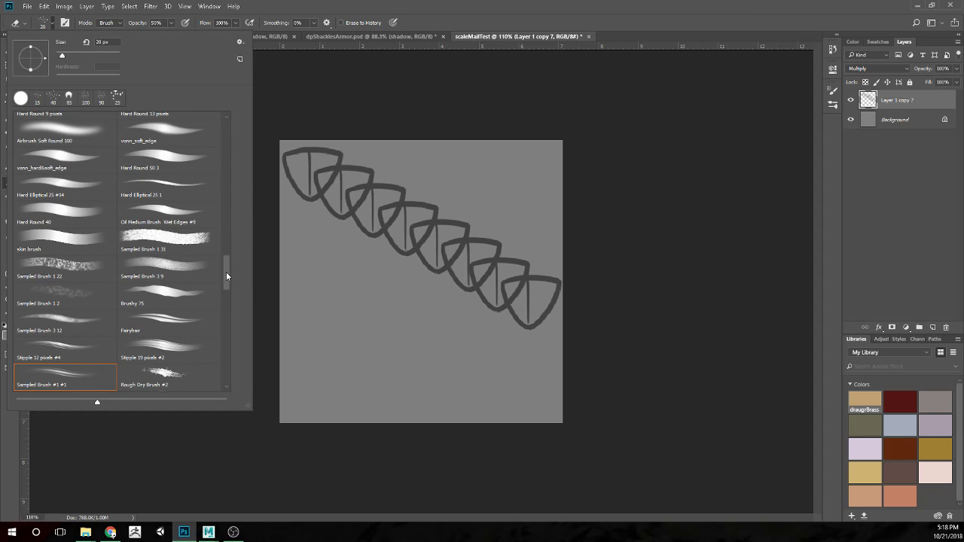
left_click_drag(226, 272, 247, 113)
left_click(68, 152)
left_click(440, 100)
scroll(328, 227, "up", 2)
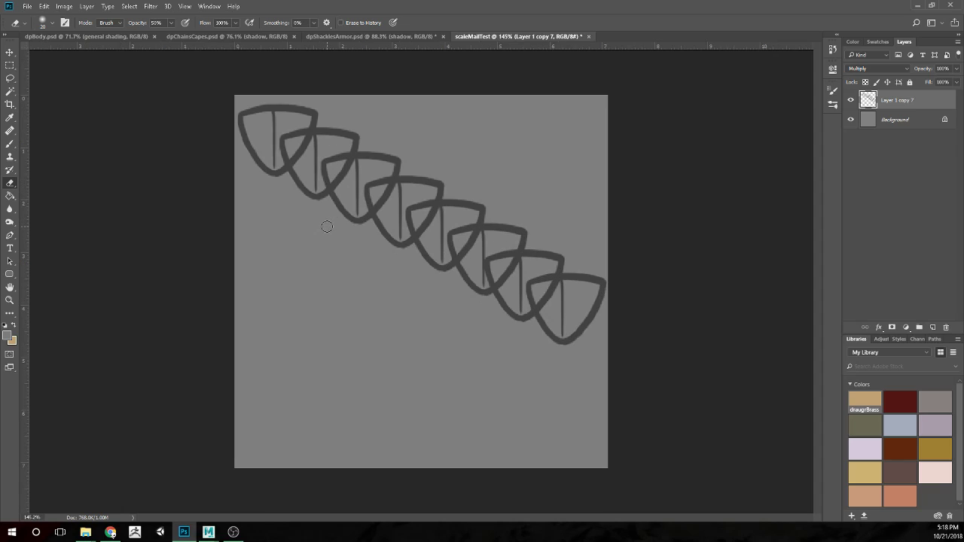
left_click(50, 24)
left_click(148, 143)
left_click(477, 77)
Erase the overlapping outline parts so each scale in the row tucks behind the scale to its upper left
left_click_drag(285, 130, 282, 149)
mouse_move(278, 131)
left_mouse_down()
mouse_move(280, 150)
mouse_move(289, 131)
mouse_move(310, 133)
mouse_move(292, 129)
mouse_move(292, 139)
mouse_move(303, 126)
mouse_move(279, 164)
left_mouse_up()
mouse_move(334, 154)
left_mouse_down()
mouse_move(322, 167)
mouse_move(343, 153)
mouse_move(325, 177)
mouse_move(344, 156)
mouse_move(379, 194)
mouse_move(369, 179)
mouse_move(377, 186)
mouse_move(387, 174)
mouse_move(366, 210)
mouse_move(383, 190)
mouse_move(419, 205)
mouse_move(408, 233)
mouse_move(428, 196)
left_mouse_up()
mouse_move(443, 238)
left_mouse_down()
mouse_move(468, 220)
mouse_move(468, 232)
mouse_move(452, 251)
left_mouse_up()
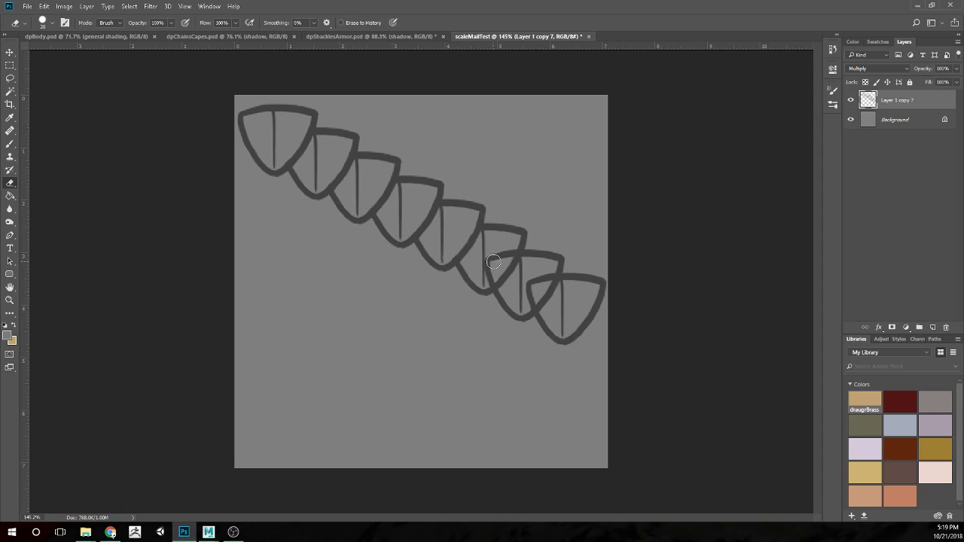
left_click_drag(497, 250, 489, 274)
left_click_drag(503, 260, 512, 247)
left_click_drag(470, 258, 465, 261)
mouse_move(533, 281)
left_mouse_down()
mouse_move(529, 306)
mouse_move(550, 269)
mouse_move(528, 309)
left_mouse_up()
Duplicate the cleaned scale row, offset the copy straight down to form a second row, and order its layer beneath the original
key("ctrl+j")
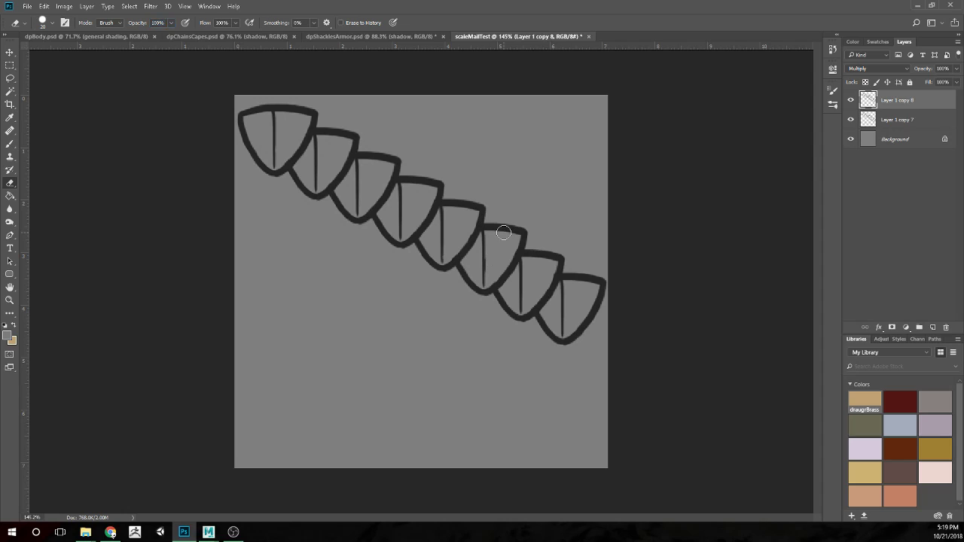
key("v")
left_click_drag(444, 237, 434, 276)
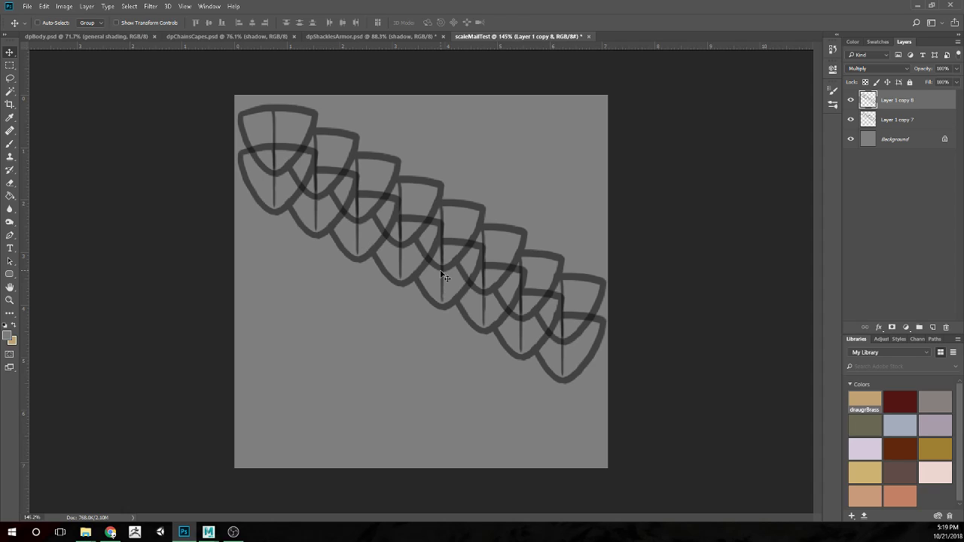
left_click(852, 101)
left_click(851, 101)
left_click_drag(907, 103, 897, 121)
Rename the upper row's layer to "scale mail layer 1" and the lower row's layer to "scale mail layer 2"
left_click(898, 101)
double_click(900, 101)
type("s")
type("cale mail layer 1")
key("Return")
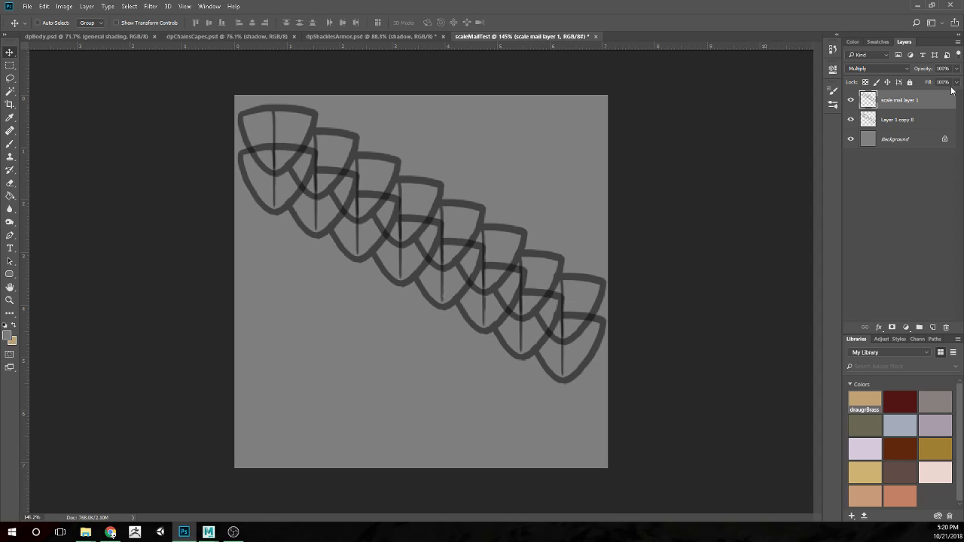
type("sc")
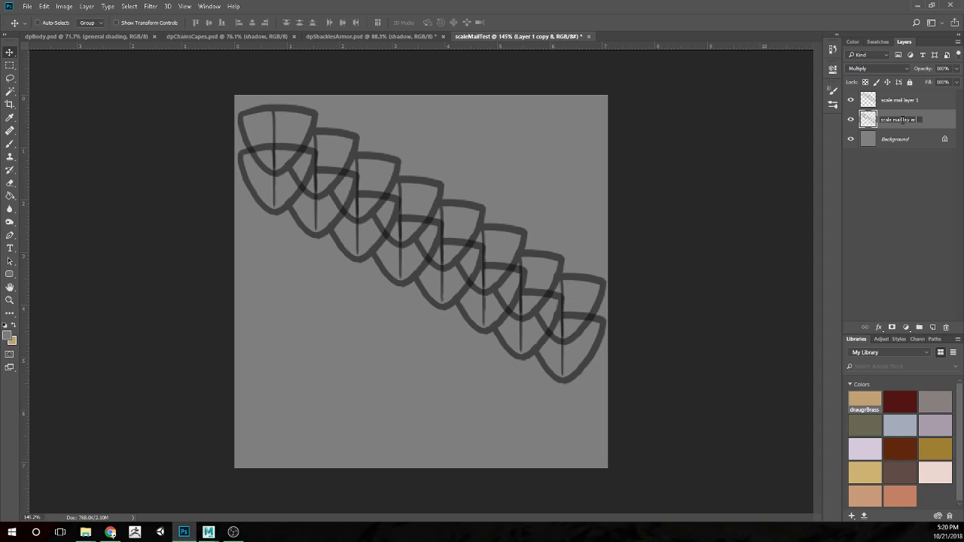
type("ale mail layer 2")
key("Return")
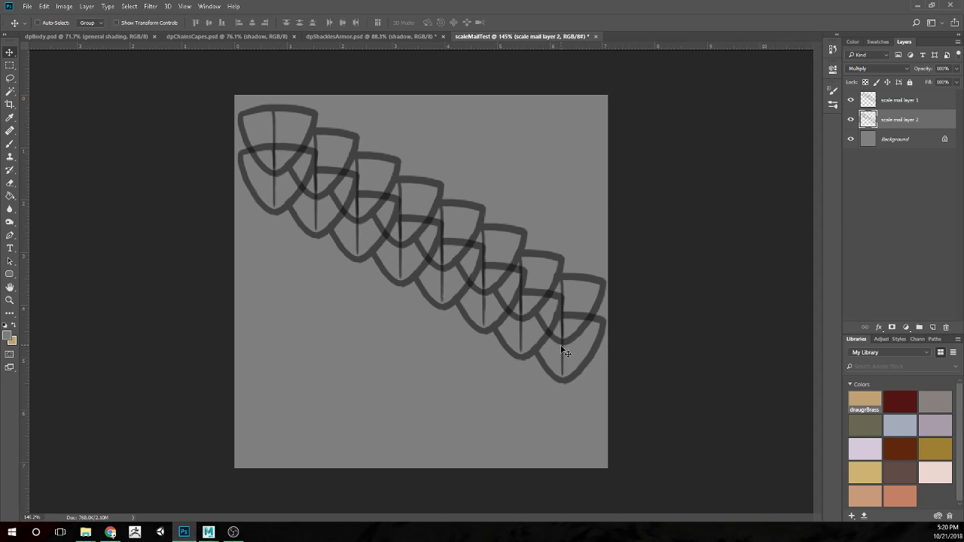
Erase the parts of scale mail layer 2 that overlap the upper row so the second row of scales tucks underneath
key("e")
scroll(278, 277, "up", 3)
scroll(277, 278, "down", 2)
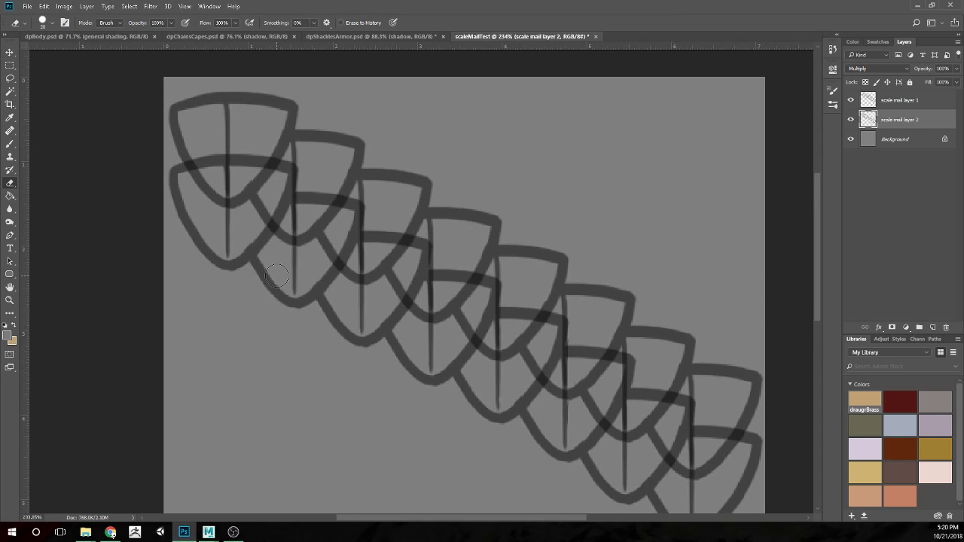
scroll(286, 271, "down", 2)
mouse_move(227, 105)
left_mouse_down()
mouse_move(243, 128)
mouse_move(221, 110)
left_mouse_up()
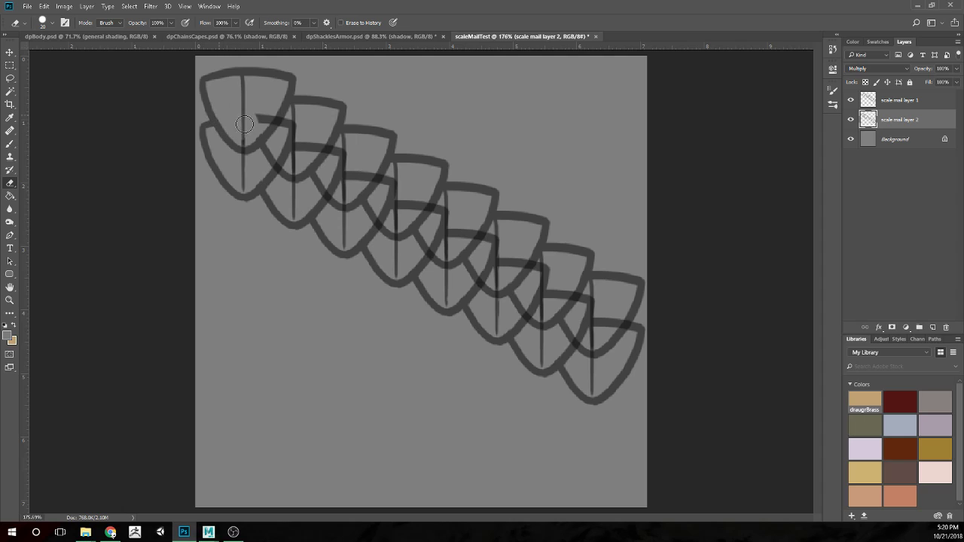
mouse_move(247, 141)
left_mouse_down()
mouse_move(278, 109)
mouse_move(296, 126)
mouse_move(285, 126)
mouse_move(293, 163)
left_mouse_up()
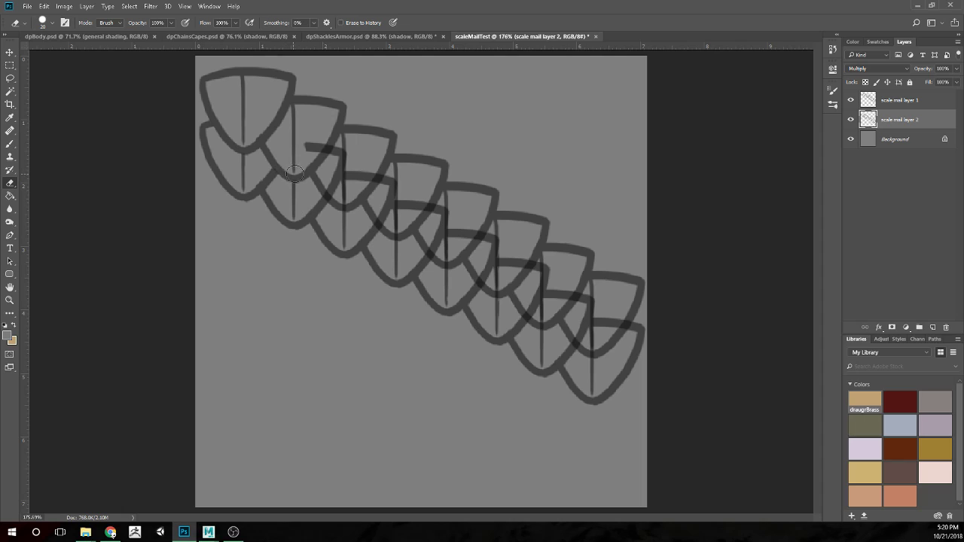
mouse_move(300, 151)
left_mouse_down()
mouse_move(317, 134)
mouse_move(330, 140)
mouse_move(343, 193)
mouse_move(368, 171)
mouse_move(391, 179)
mouse_move(383, 210)
mouse_move(395, 218)
mouse_move(429, 208)
mouse_move(454, 234)
mouse_move(520, 239)
mouse_move(490, 229)
mouse_move(476, 251)
mouse_move(490, 276)
mouse_move(512, 270)
mouse_move(551, 221)
mouse_move(573, 272)
mouse_move(535, 266)
mouse_move(543, 305)
mouse_move(547, 290)
mouse_move(589, 309)
mouse_move(593, 326)
mouse_move(576, 324)
mouse_move(603, 330)
mouse_move(629, 317)
mouse_move(584, 346)
mouse_move(577, 339)
mouse_move(593, 349)
left_mouse_up()
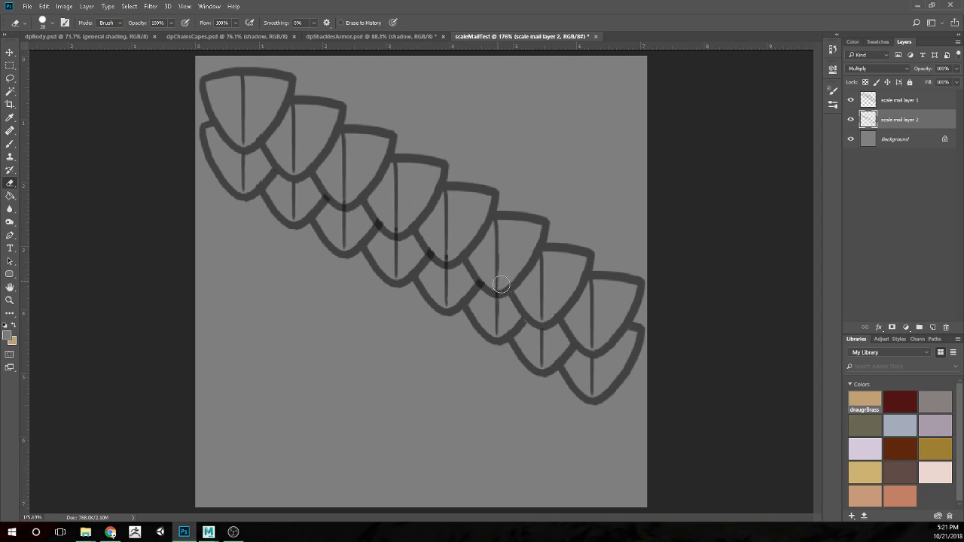
left_click_drag(498, 288, 486, 285)
left_click_drag(438, 251, 445, 257)
left_click_drag(386, 215, 396, 232)
left_click_drag(340, 193, 329, 191)
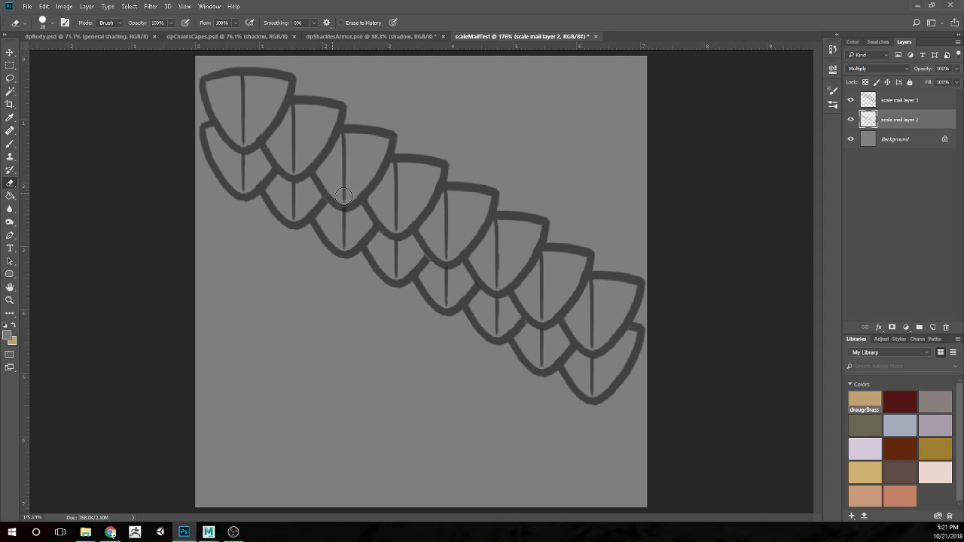
left_click(878, 42)
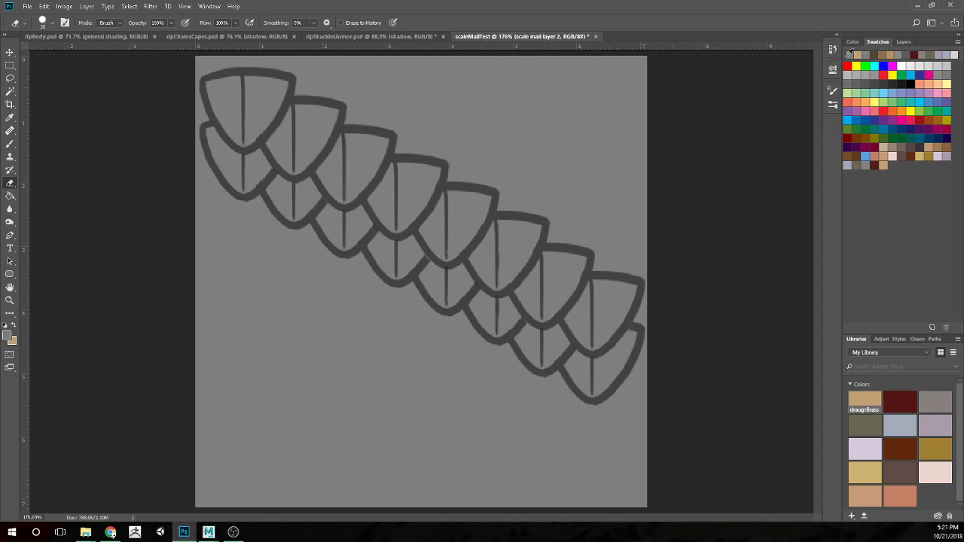
left_click(904, 42)
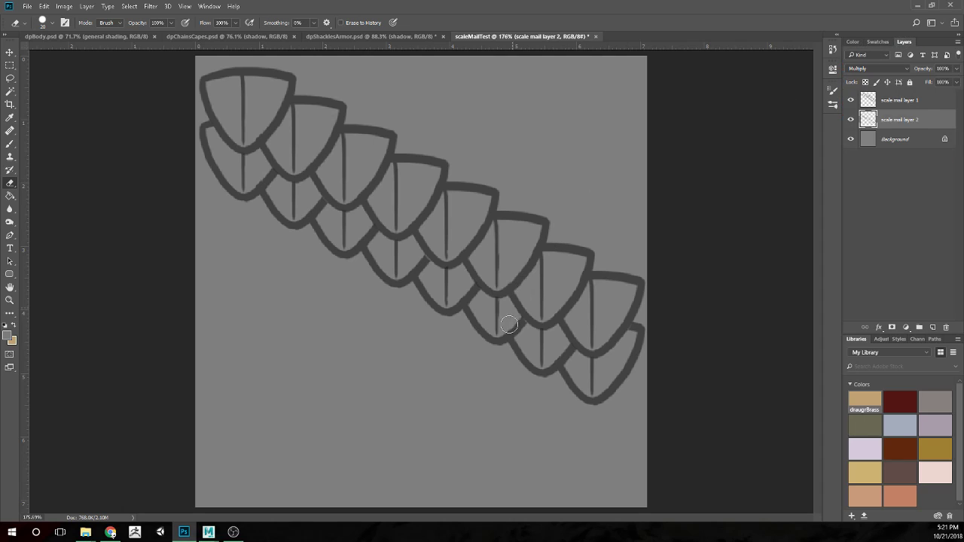
Try merging the two scale mail layers with the blend mode set to Multiply, and undo the merge
scroll(565, 347, "down", 3)
scroll(583, 284, "up", 1)
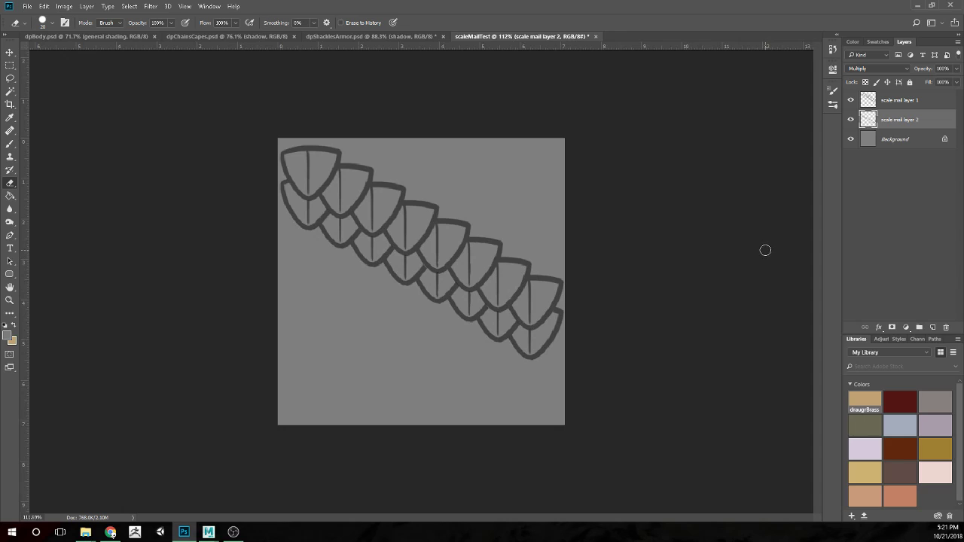
left_click(897, 100, "shift")
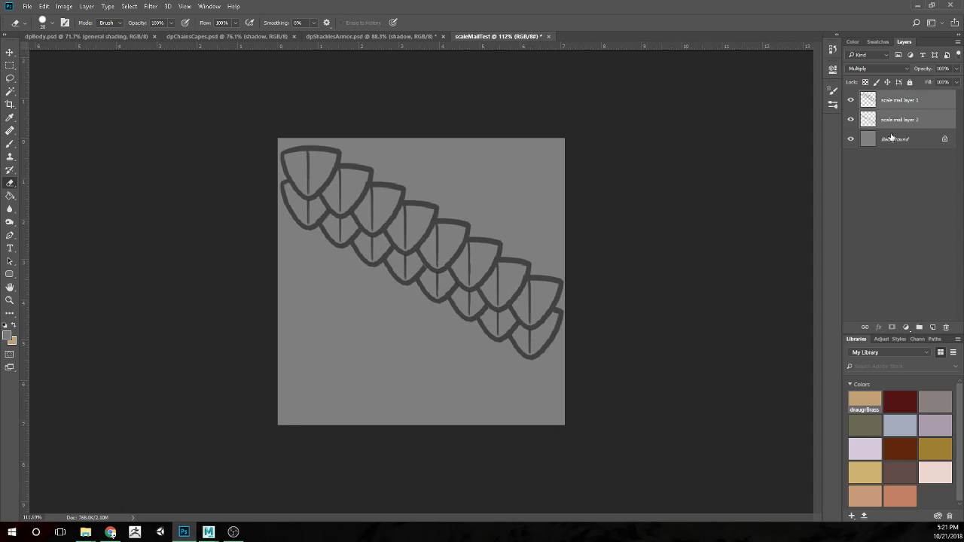
key("ctrl+e")
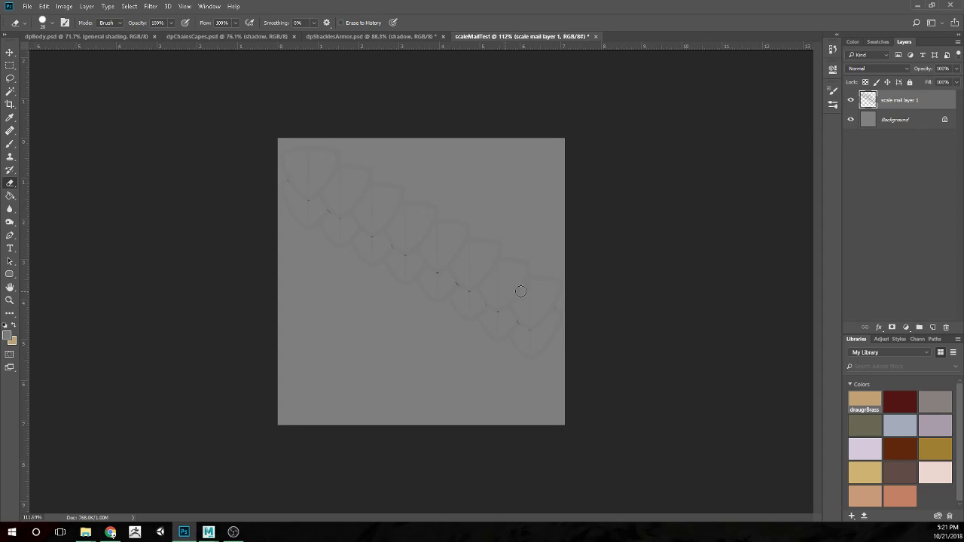
left_click(876, 69)
left_click(870, 100)
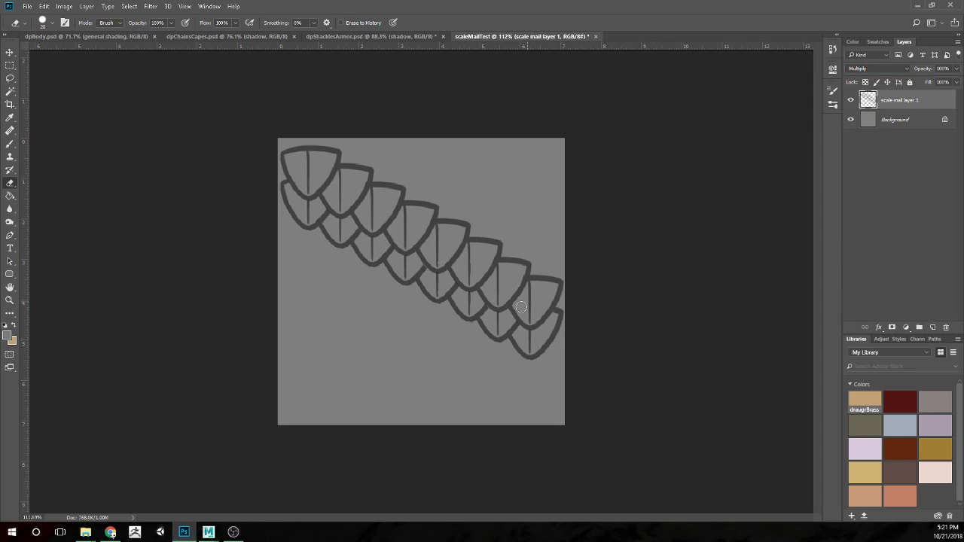
scroll(478, 269, "down", 3)
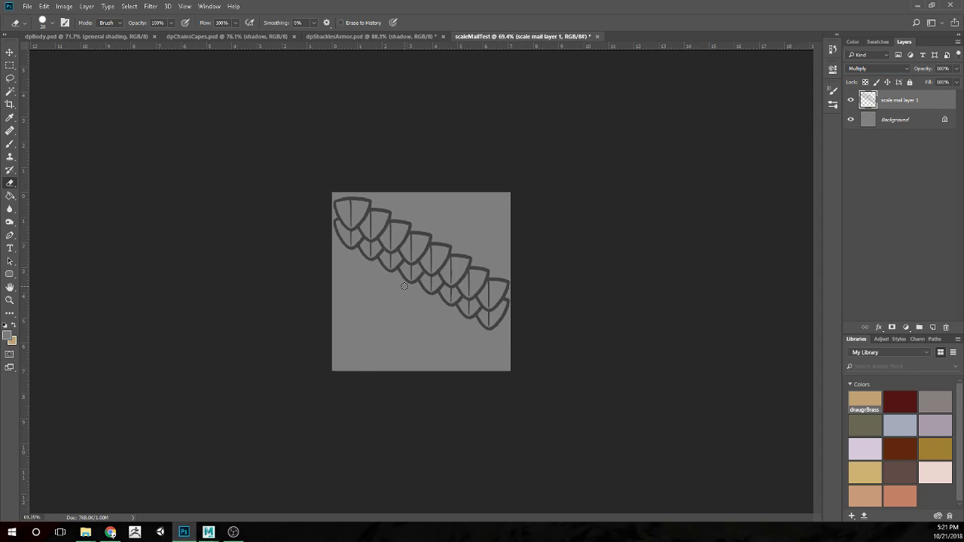
scroll(404, 286, "up", 2)
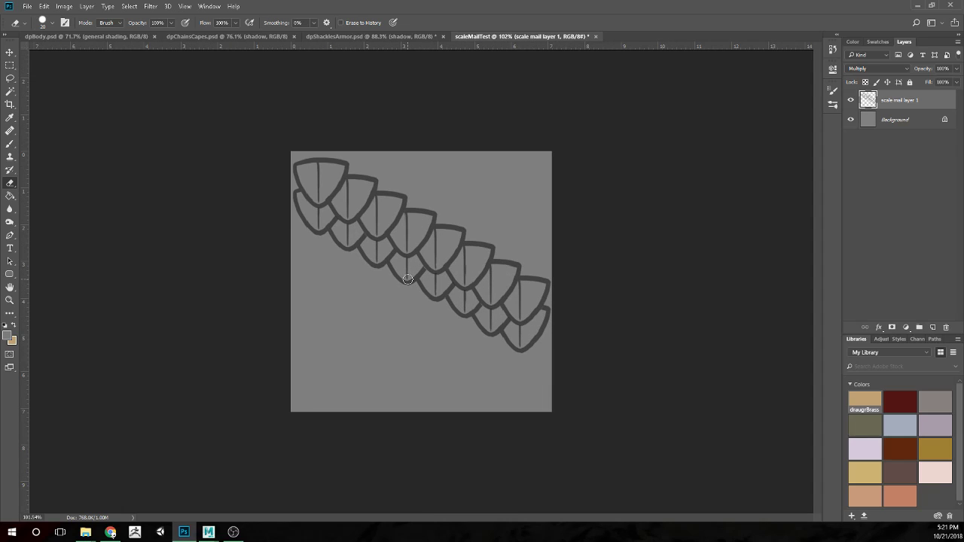
key("ctrl+alt+z")
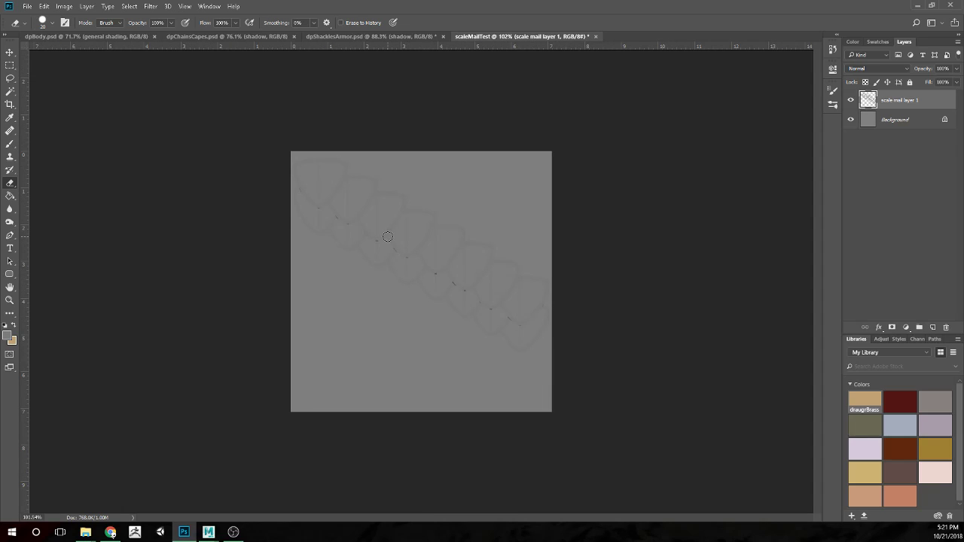
key("ctrl+alt+z")
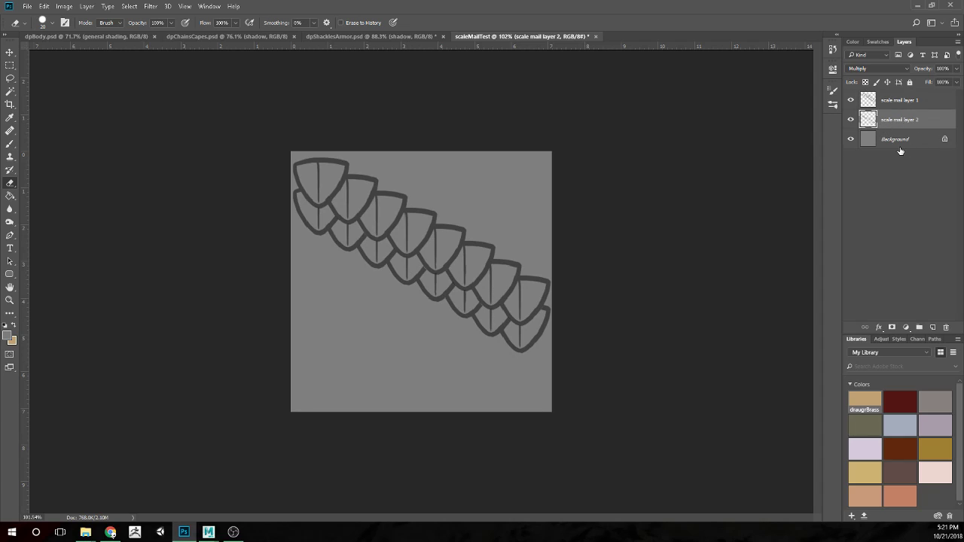
Duplicate scale mail layer 2 three times, offsetting each copy straight down to extend the pattern to five rows
key("ctrl+j")
key("v")
left_click_drag(511, 329, 501, 358)
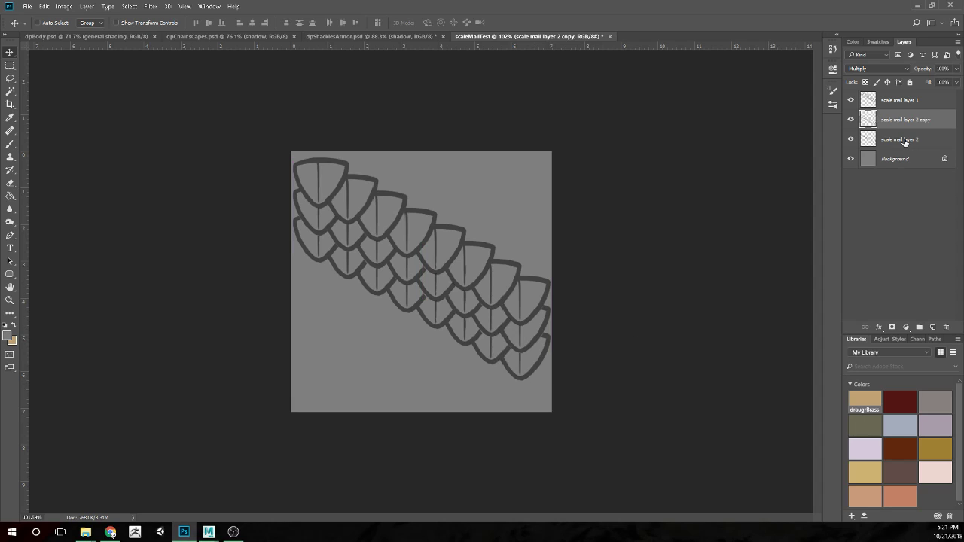
key("ctrl+j")
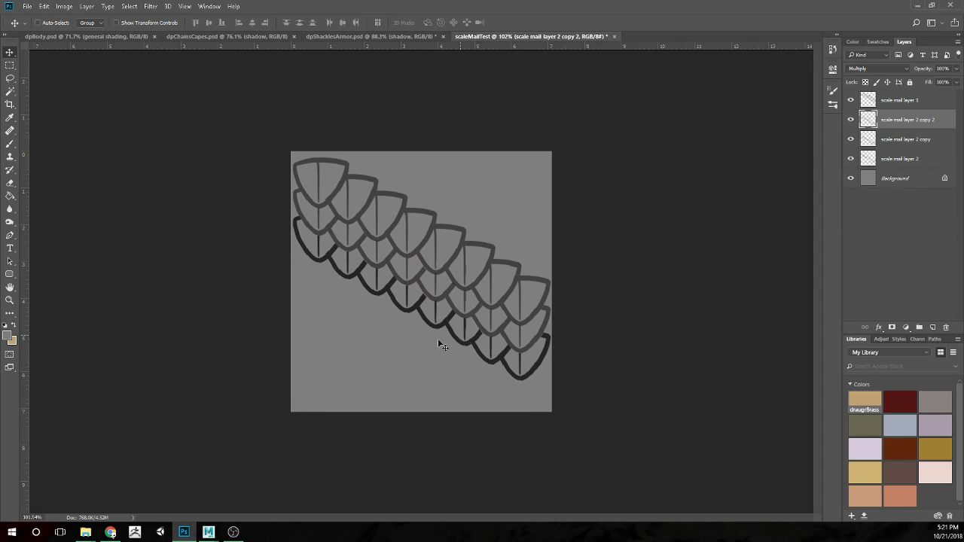
left_click_drag(451, 322, 452, 347)
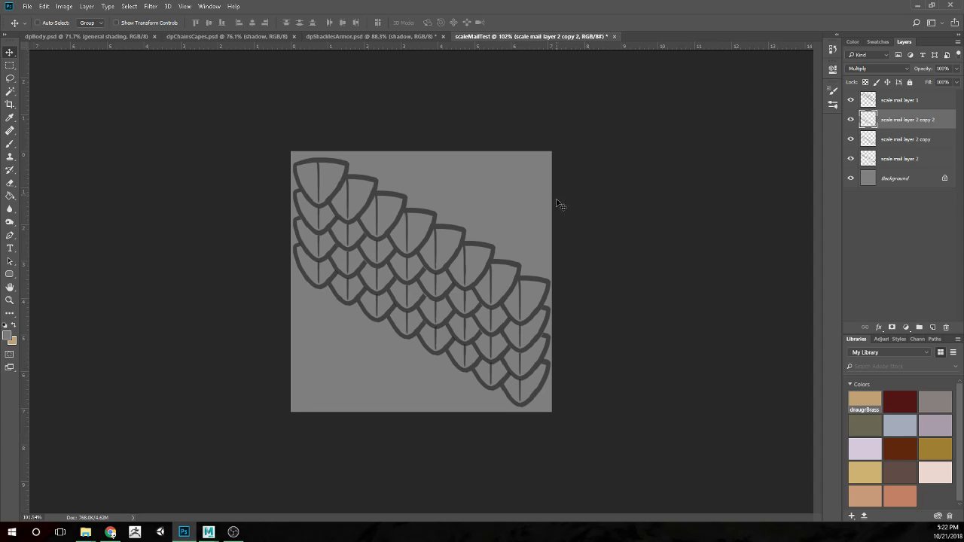
key("ctrl+j")
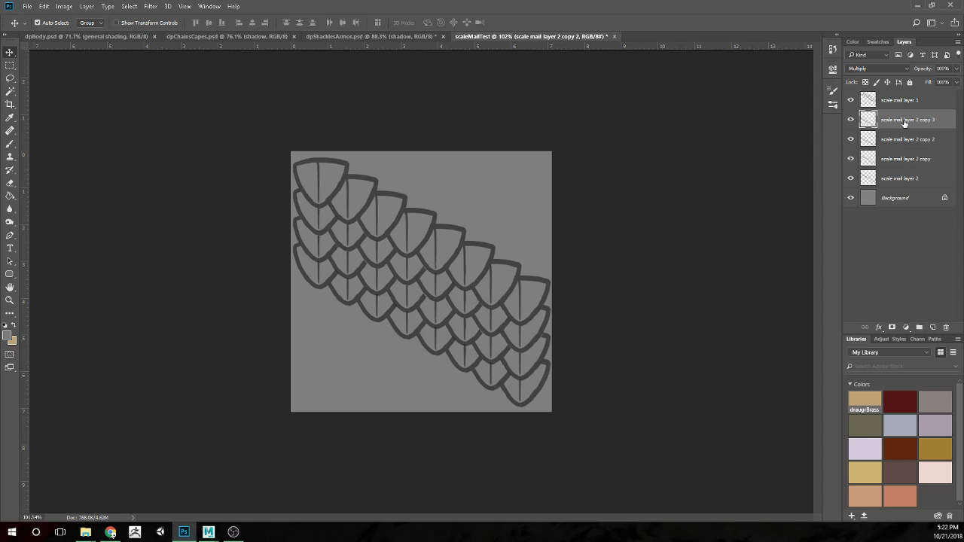
left_click_drag(513, 291, 466, 318)
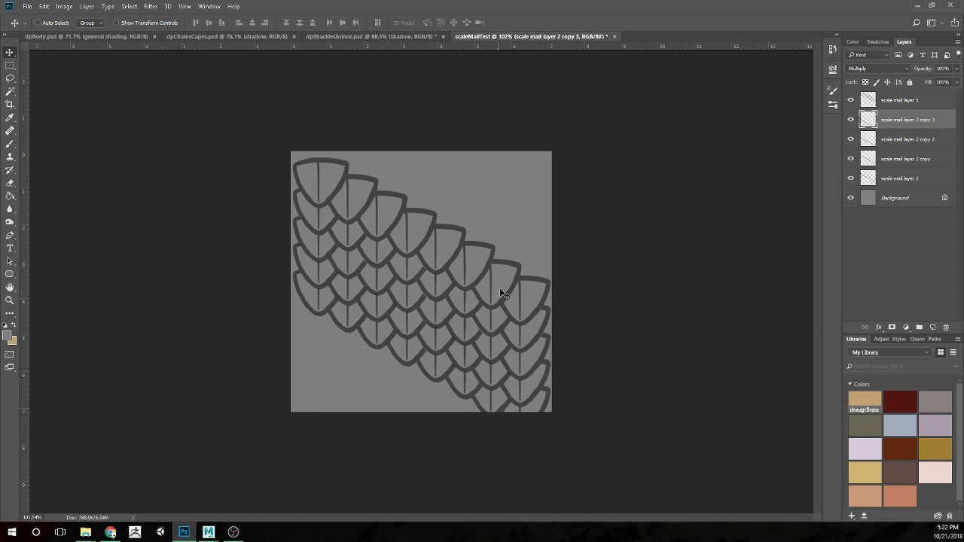
Merge all five scale row layers into one and set the merged layer's blend mode to Multiply
scroll(590, 274, "down", 3)
scroll(590, 274, "up", 1)
left_click(893, 103)
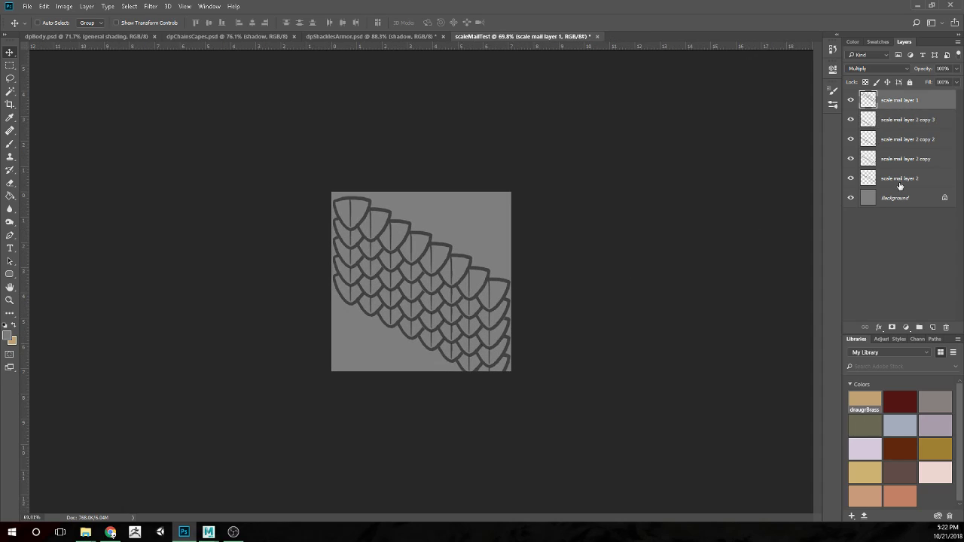
left_click(899, 181, "shift")
key("ctrl+e")
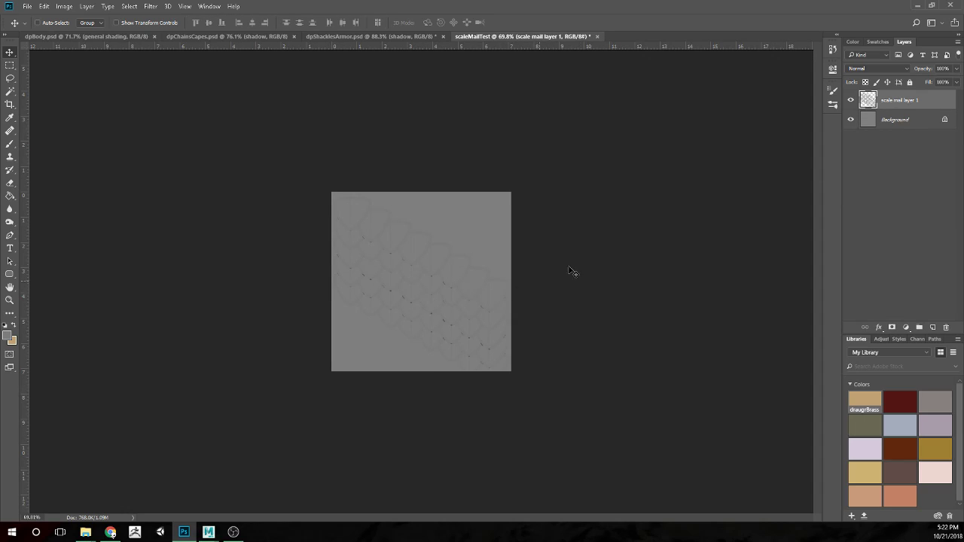
left_click(878, 69)
left_click(863, 53)
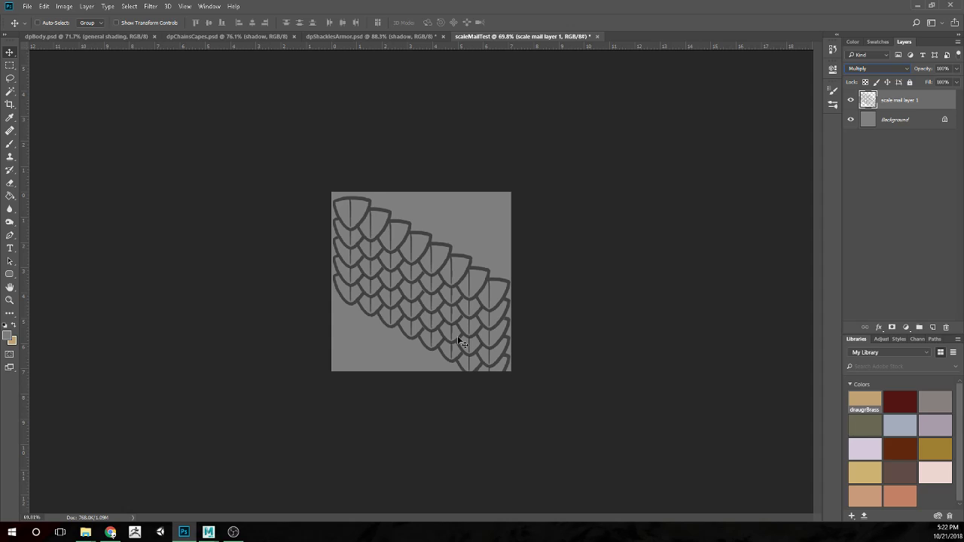
Shift the merged pattern up so its lowest scale fits on the canvas, and duplicate the layer into dpShacklesArmor.psd
left_click_drag(480, 340, 478, 324)
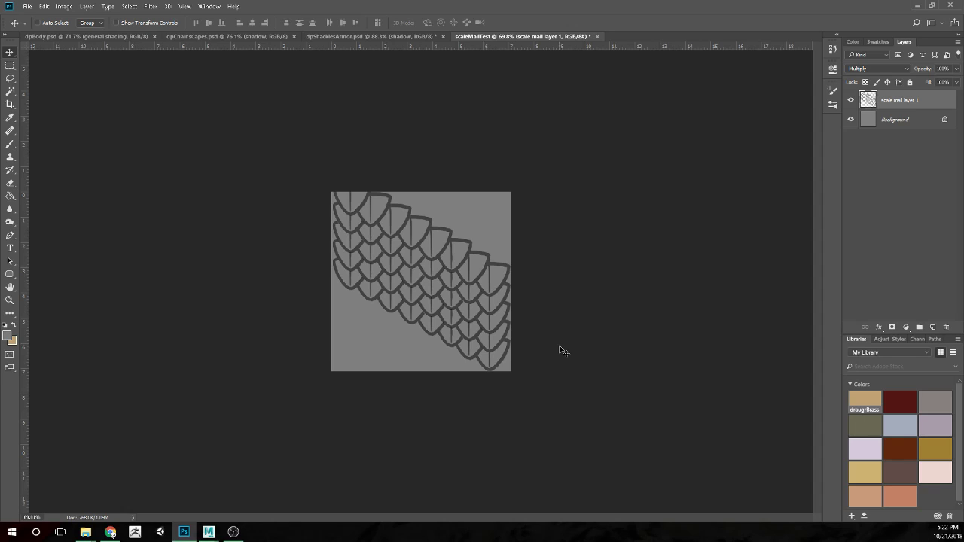
right_click(893, 98)
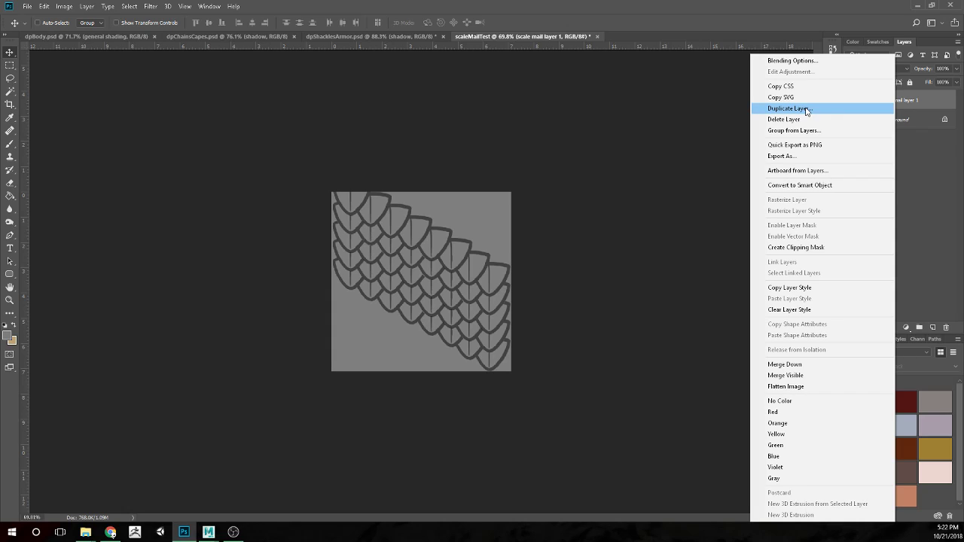
left_click(806, 110)
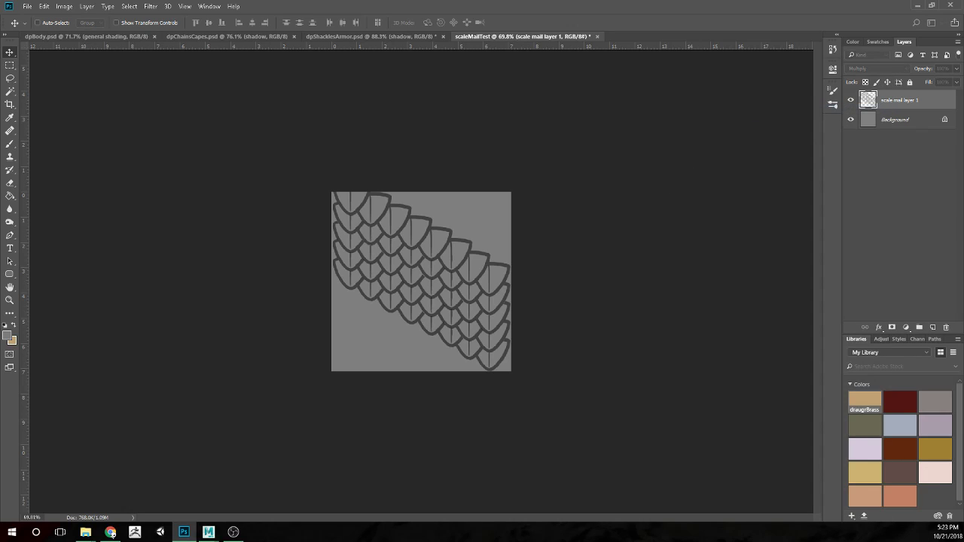
left_click(408, 36)
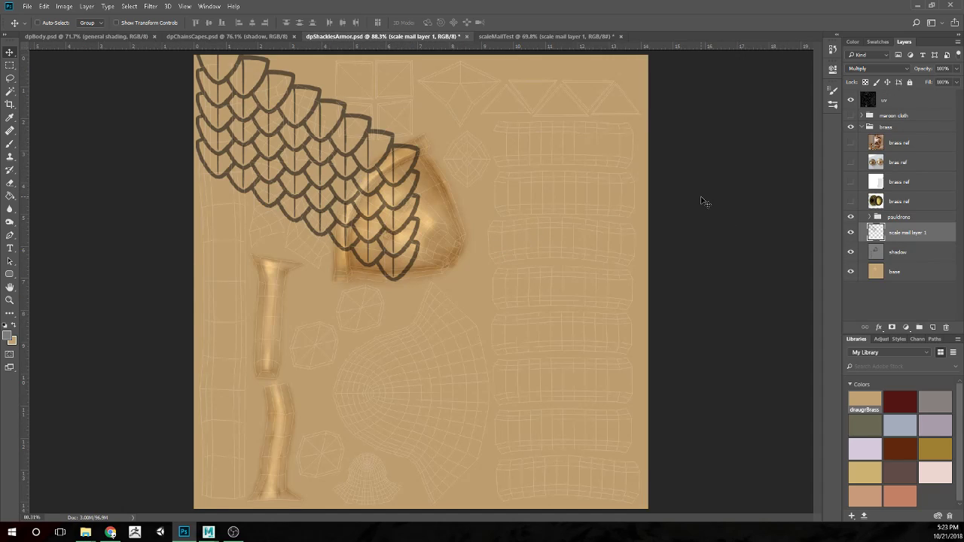
Rotate the scale mail layer in dpShacklesArmor.psd by -90° and scale it down proportionally to about 33%
scroll(444, 236, "down", 2)
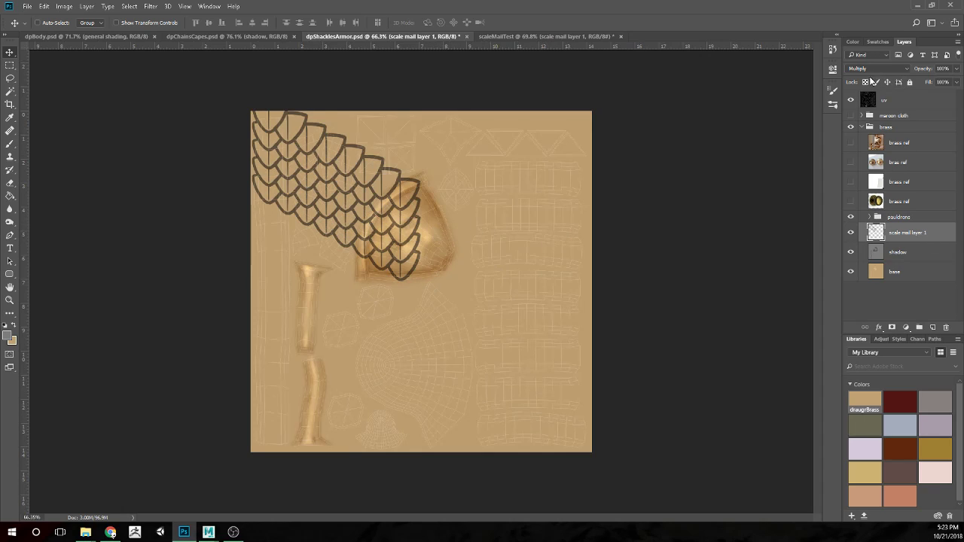
key("ctrl+t")
left_click_drag(407, 226, 467, 284)
scroll(281, 317, "up", 2)
left_click_drag(537, 367, 520, 126)
left_click_drag(373, 284, 374, 129)
scroll(451, 242, "down", 3)
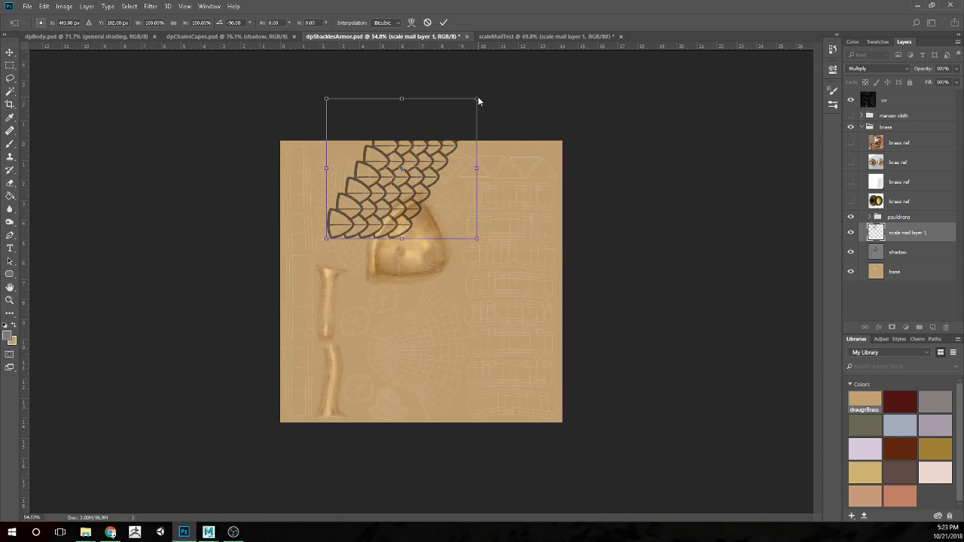
left_click_drag(477, 100, 374, 186)
scroll(351, 254, "up", 4)
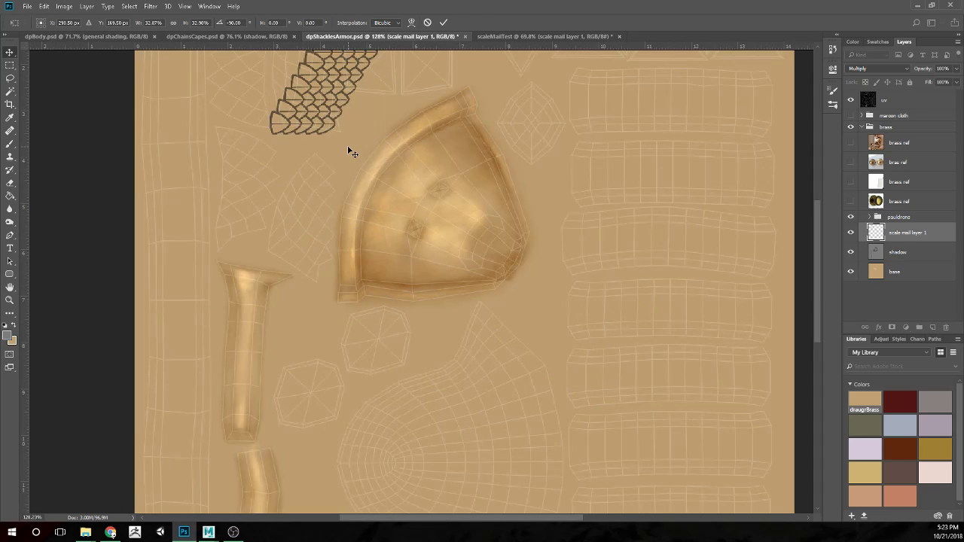
key("Return")
Scale the scale mail layer down proportionally to about 57% near the upper armor UV pieces
left_click_drag(318, 147, 381, 323)
scroll(449, 294, "up", 3)
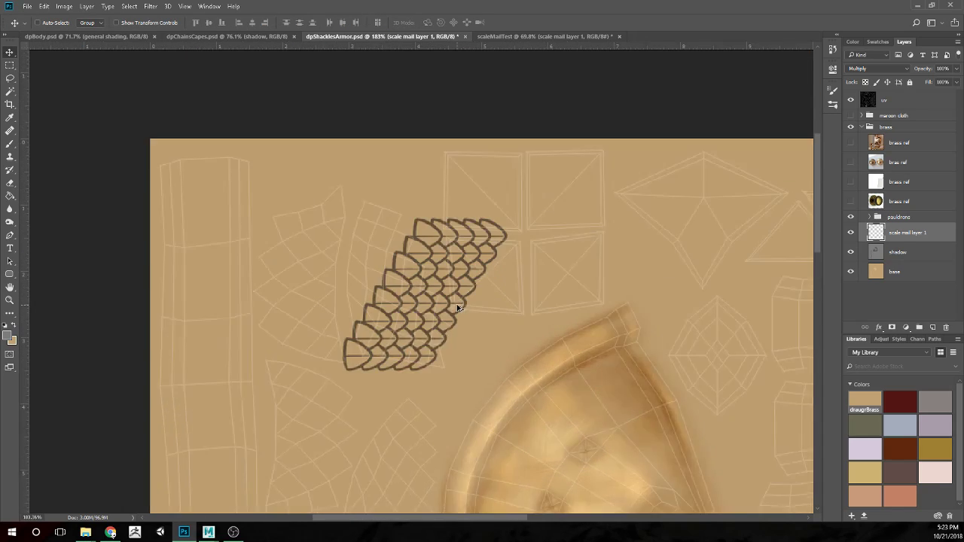
key("ctrl+t")
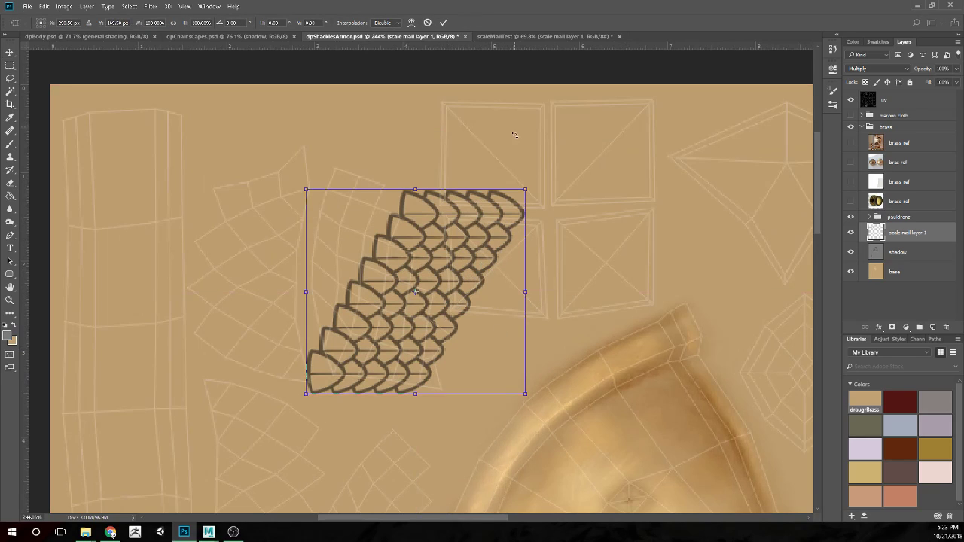
left_click_drag(526, 192, 472, 221)
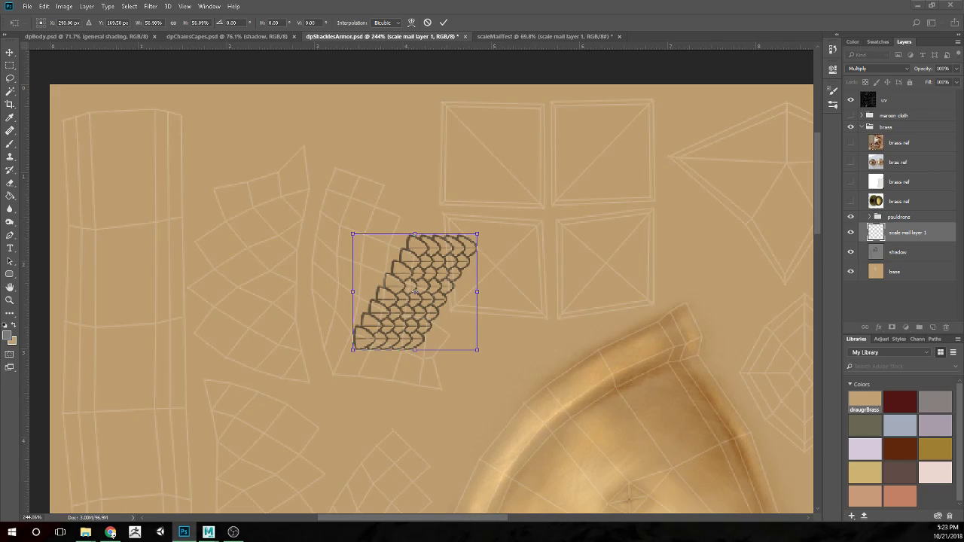
Switch to the browser to check the scale mail vest reference photo, and return to the armor texture
key("alt+Tab")
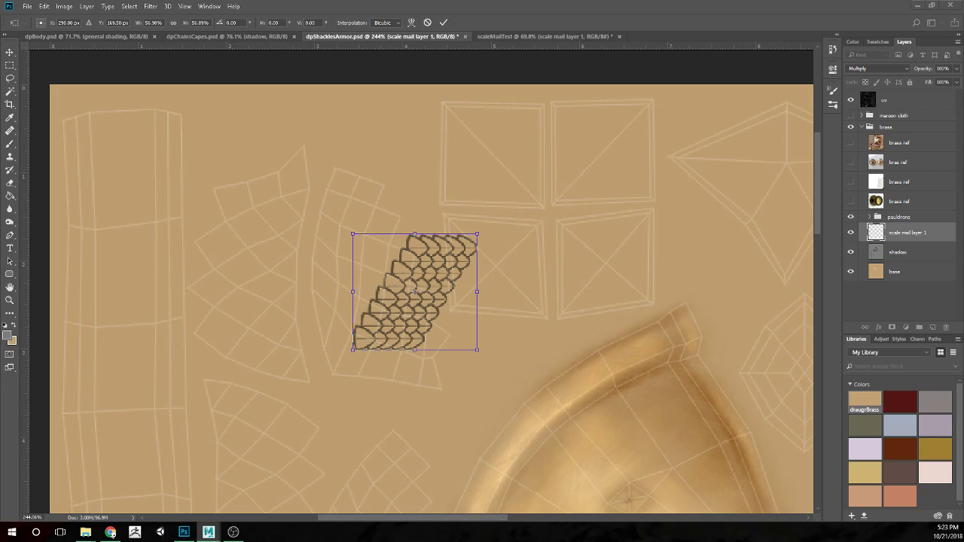
key("alt+Tab")
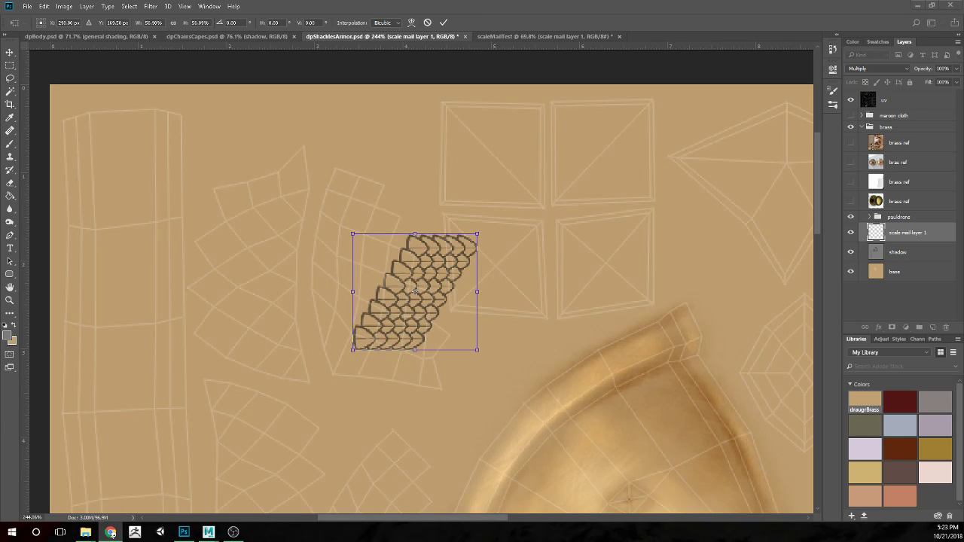
key("alt+Tab")
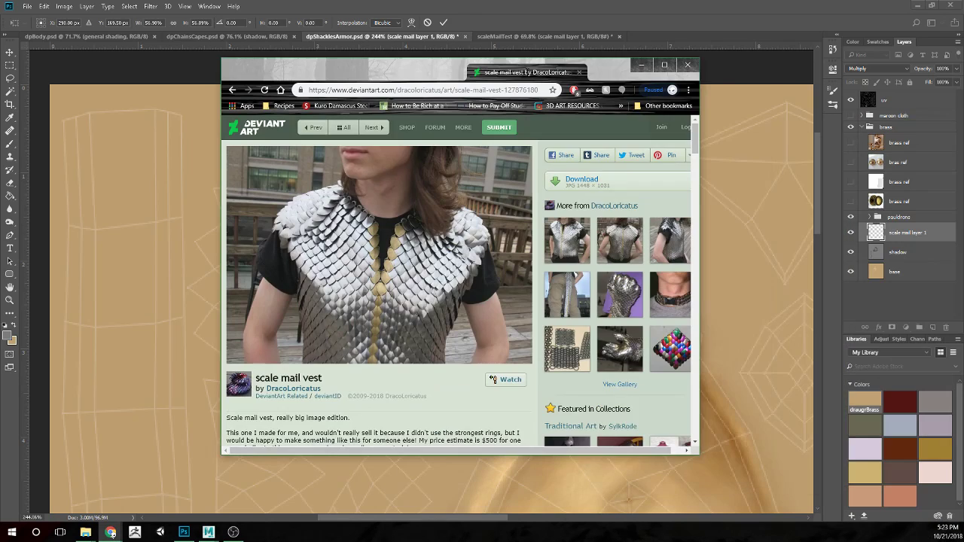
key("alt+Tab")
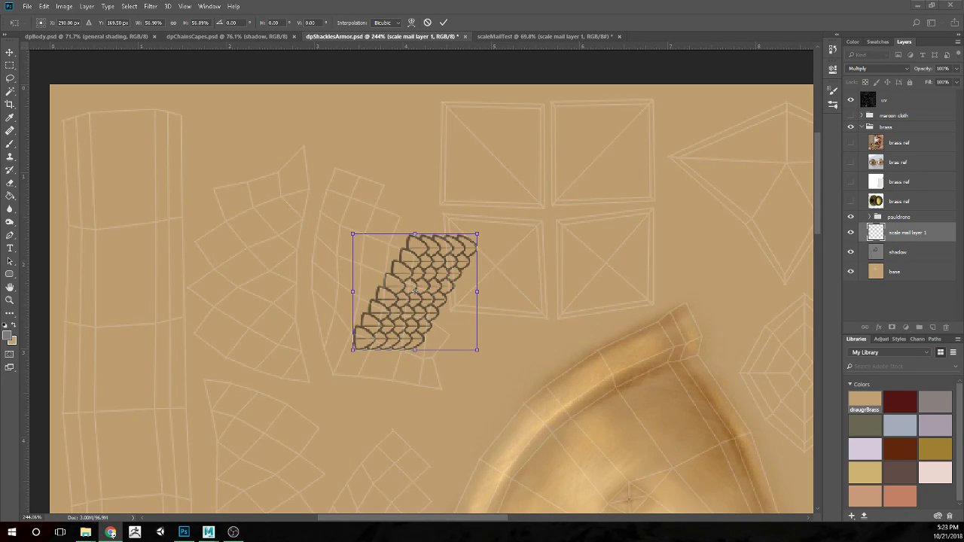
key("super+d")
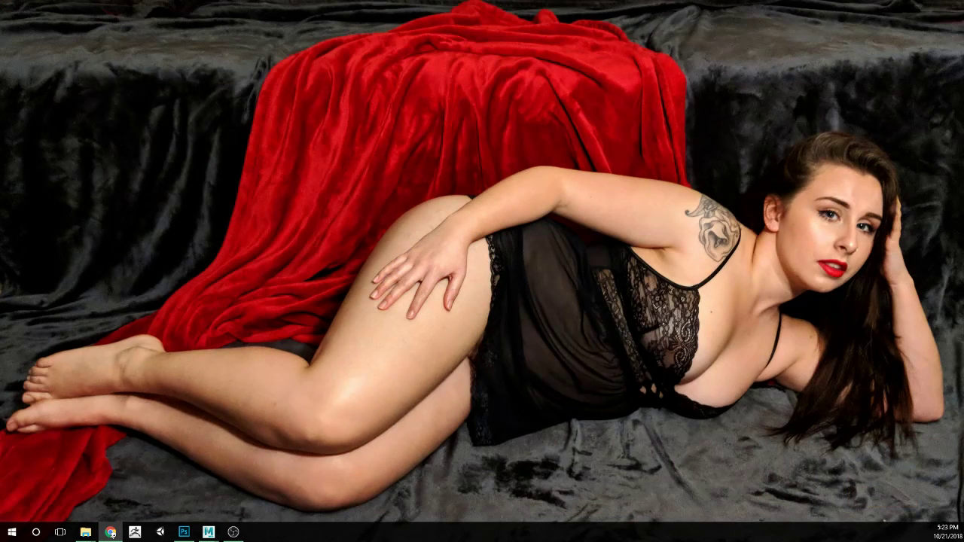
key("super+d")
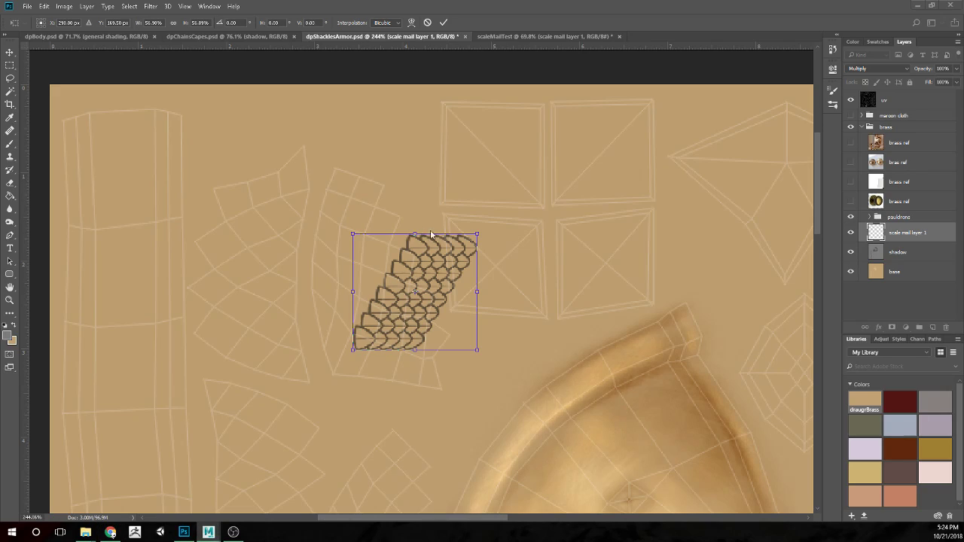
Move the scale mail pattern down over the curved UV piece, enlarge it to about 76%, and apply the transform
scroll(469, 287, "up", 1)
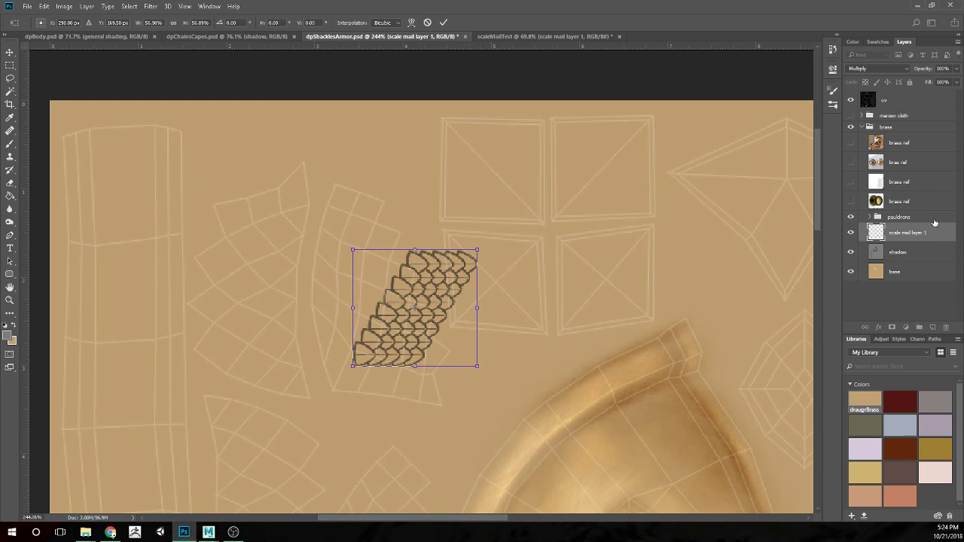
left_click_drag(416, 340, 396, 367)
left_click_drag(458, 276, 483, 238)
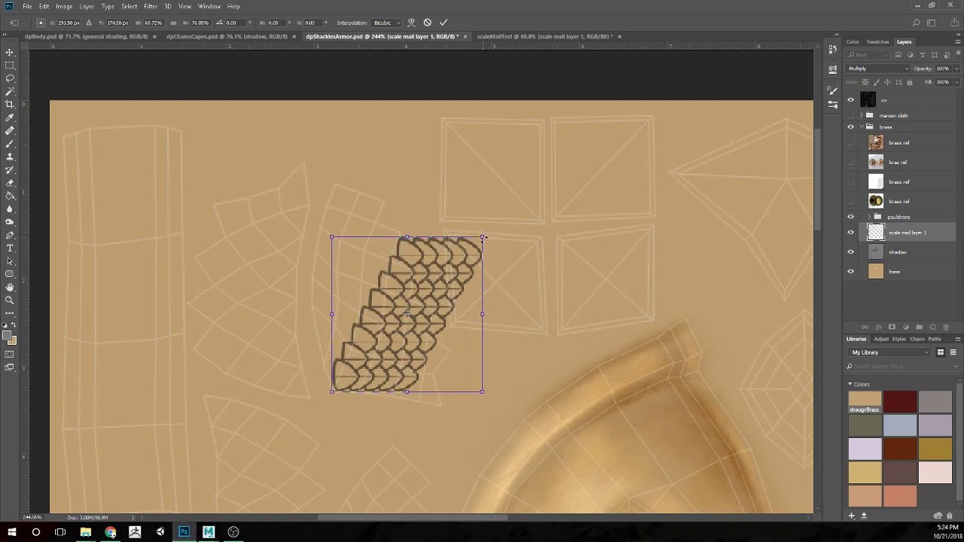
key("ctrl+z")
left_click_drag(455, 280, 513, 232)
key("Return")
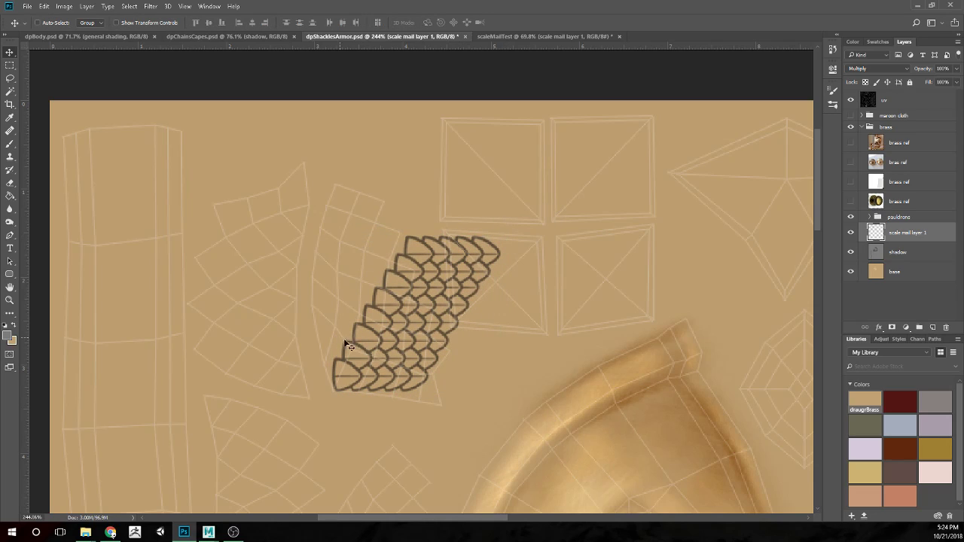
Duplicate the scale mail layer and offset the copy horizontally to the right so its rows continue the original pattern
scroll(369, 357, "up", 1)
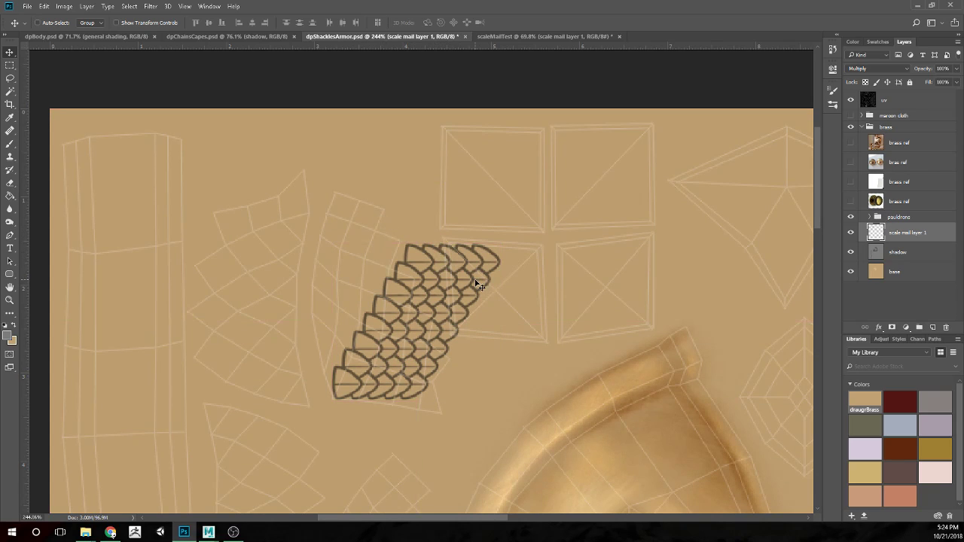
key("ctrl+j")
left_click_drag(415, 319, 495, 334)
key("Left")
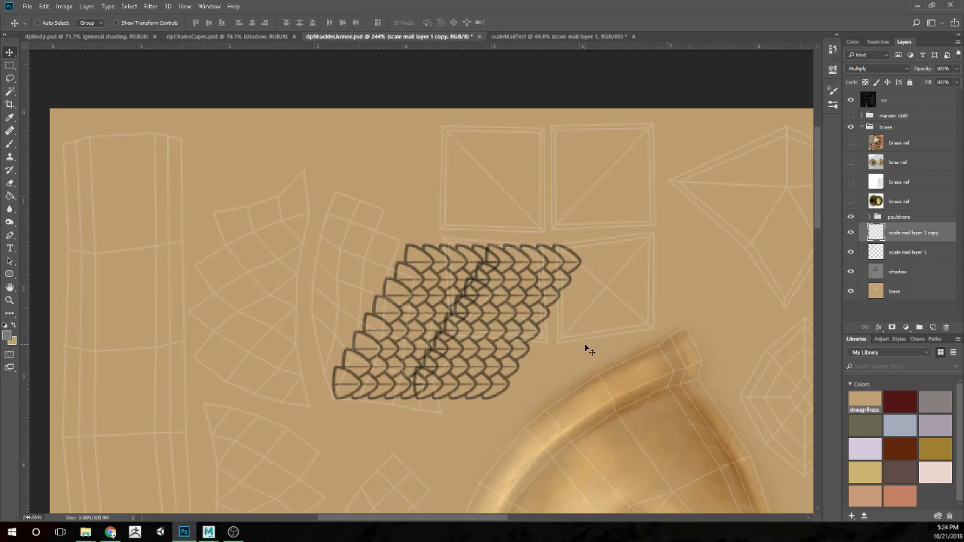
Erase the doubled scale lines on the copy along the diagonal seam where it overlaps the original pattern
scroll(490, 329, "up", 5)
scroll(484, 333, "down", 7)
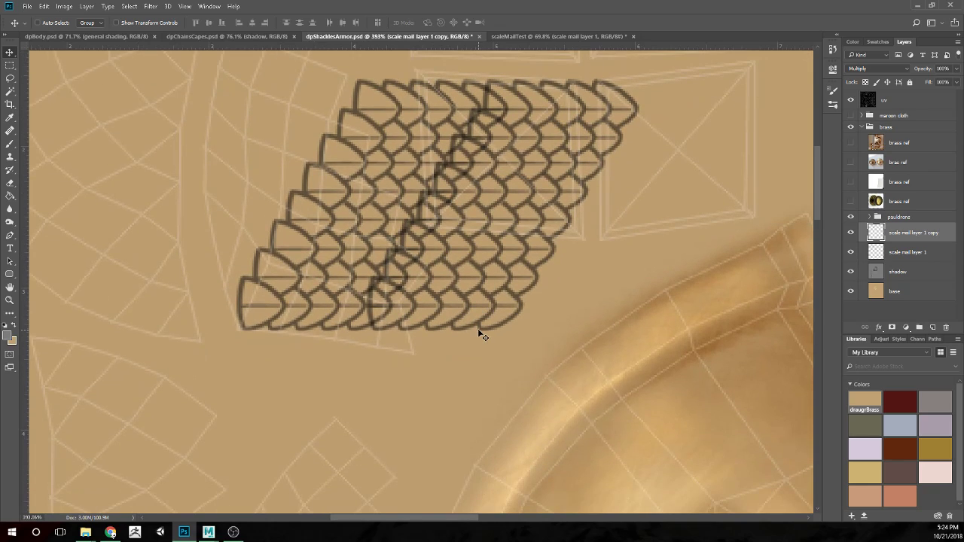
key("e")
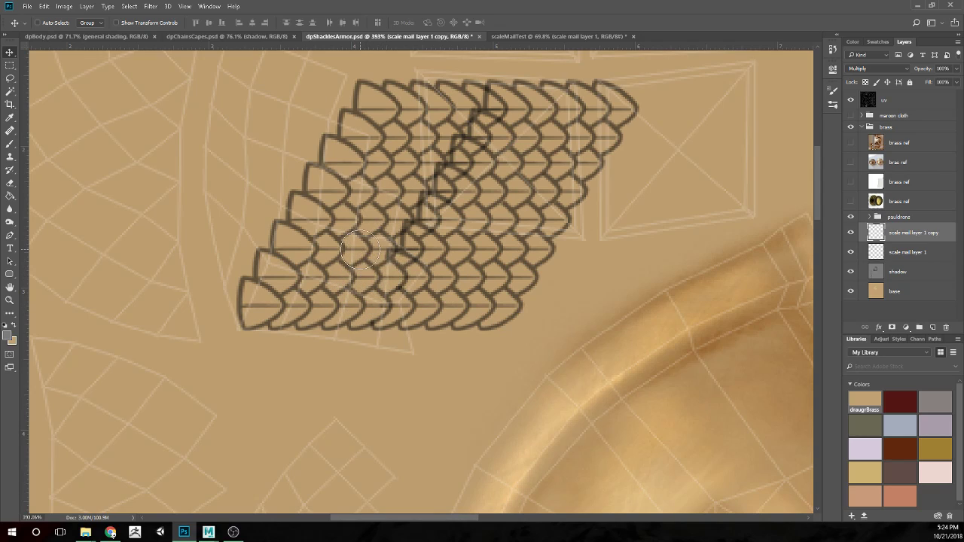
mouse_move(377, 249)
left_mouse_down()
mouse_move(396, 245)
mouse_move(384, 216)
mouse_move(422, 215)
mouse_move(422, 192)
mouse_move(443, 189)
mouse_move(422, 192)
mouse_move(425, 150)
mouse_move(452, 166)
mouse_move(473, 137)
mouse_move(461, 110)
mouse_move(475, 95)
mouse_move(486, 105)
left_mouse_up()
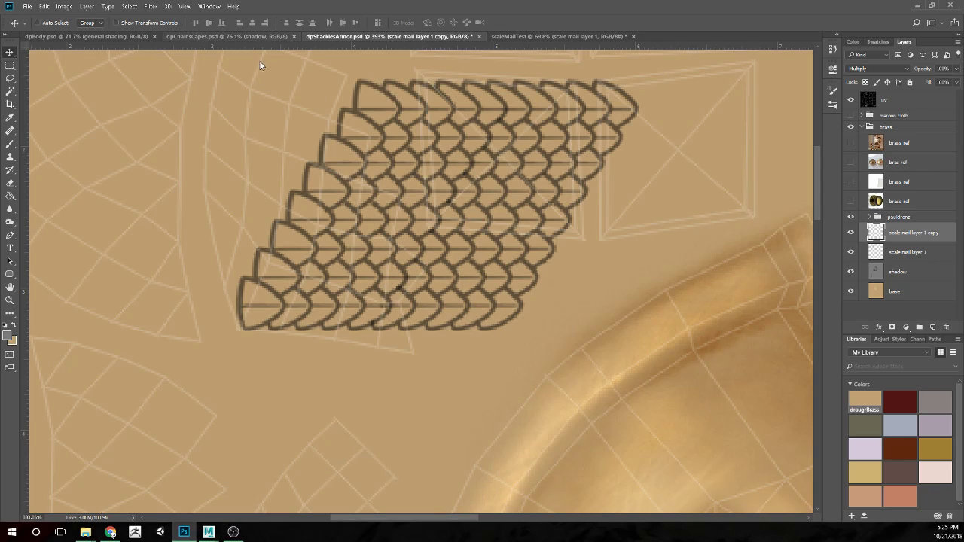
Merge the copied and original scale mail layers into one layer
scroll(391, 225, "down", 3)
scroll(391, 225, "down", 3)
scroll(367, 238, "up", 3)
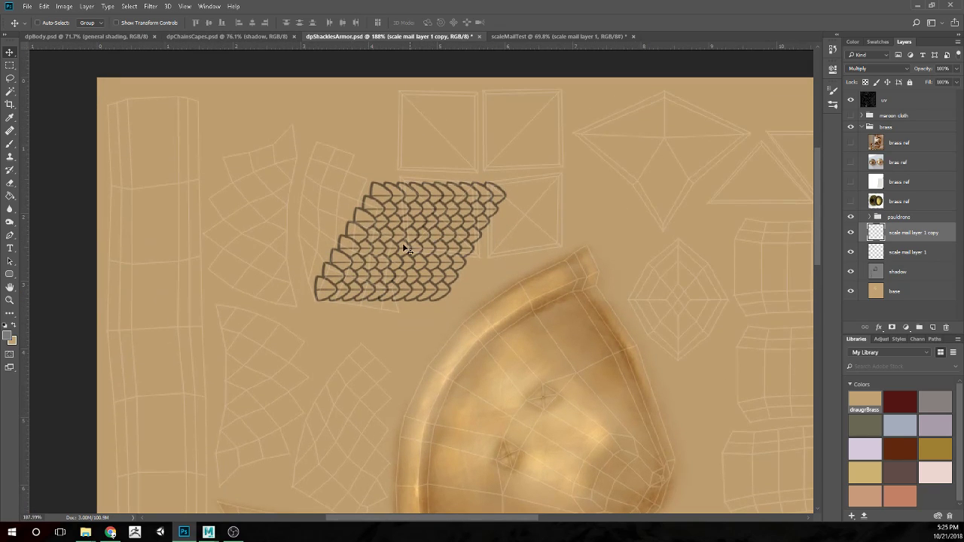
left_click(914, 252, "shift")
key("ctrl+e")
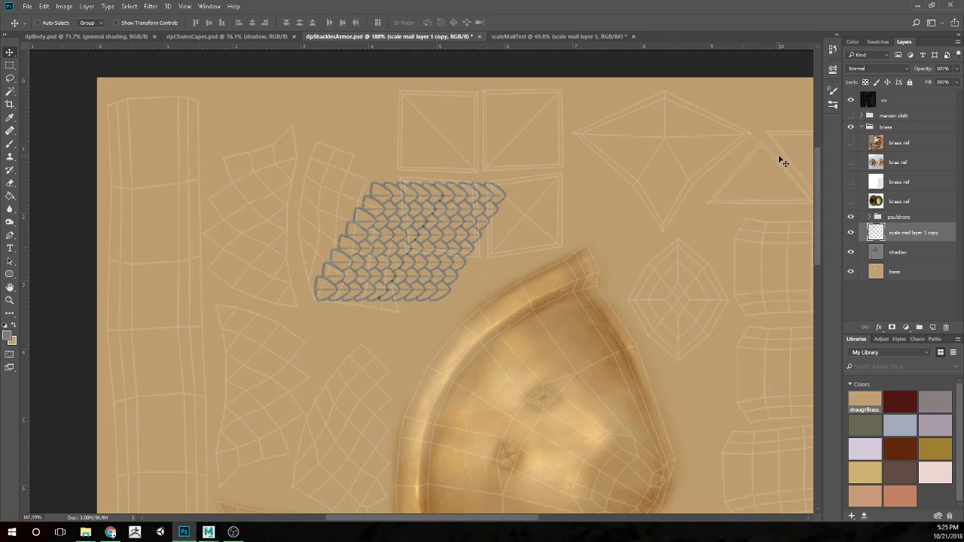
Set the merged scale mail layer's blend mode to Color Burn and its opacity to 34%
left_click(871, 67)
left_click(868, 70)
scroll(868, 70, "down", 3)
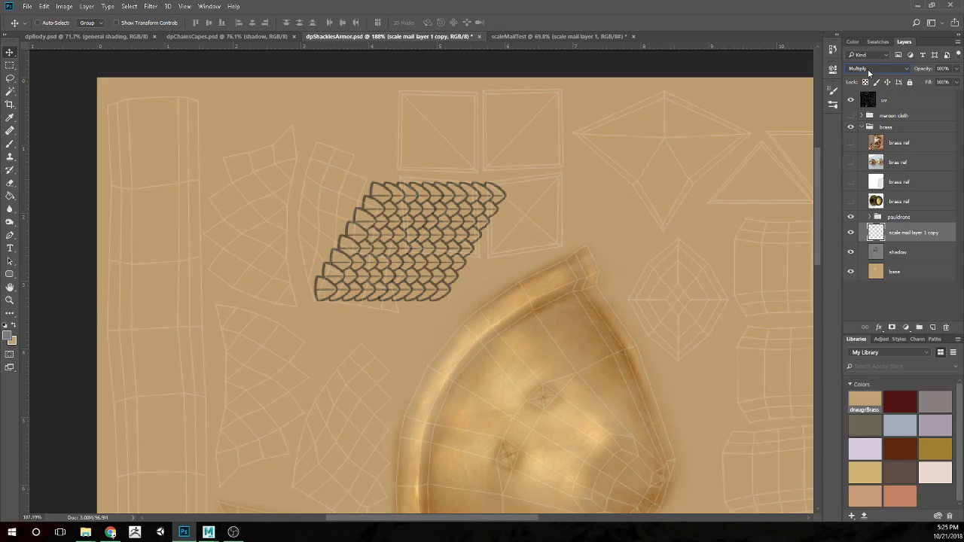
scroll(868, 68, "down", 4)
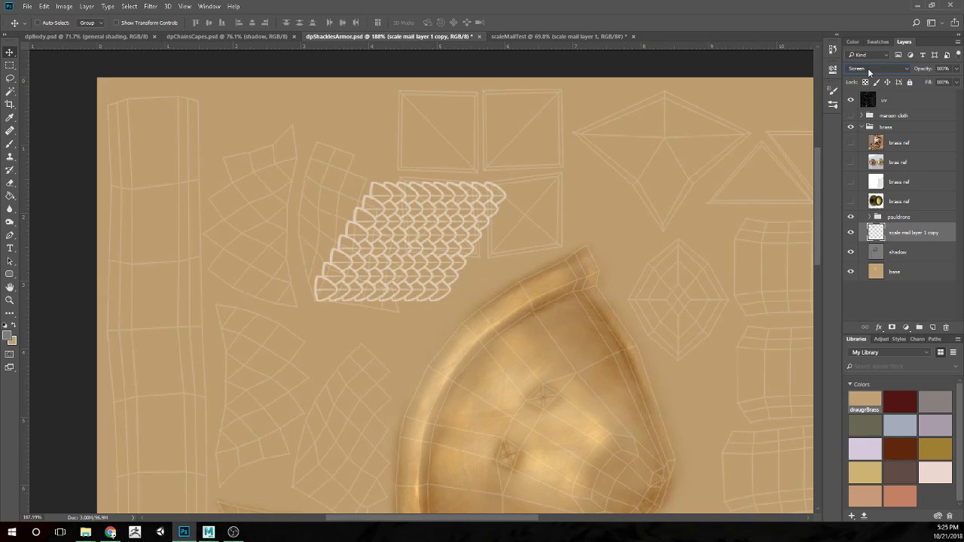
scroll(869, 68, "up", 5)
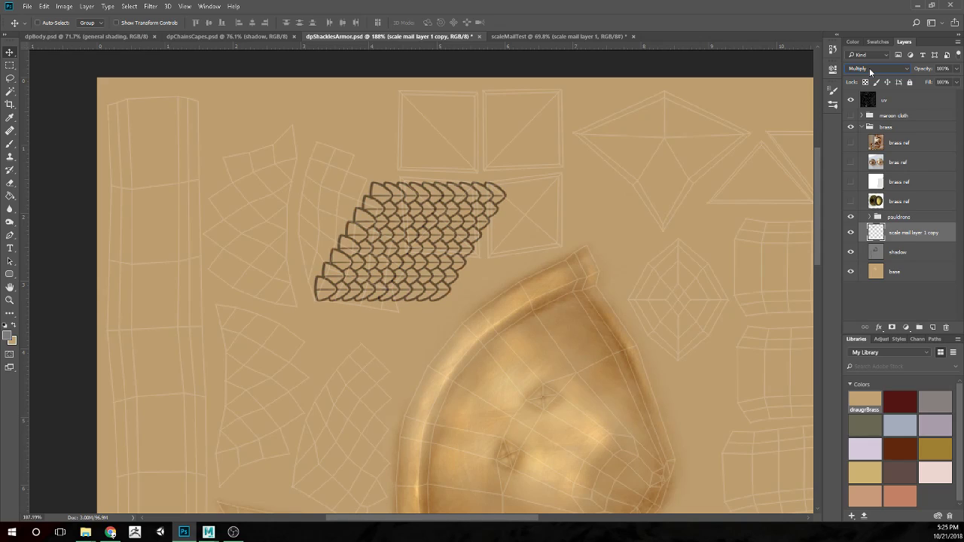
scroll(870, 68, "down", 1)
scroll(870, 68, "up", 1)
scroll(426, 280, "up", 2)
left_click_drag(429, 309, 424, 317)
left_click(958, 71)
left_click_drag(928, 85, 924, 83)
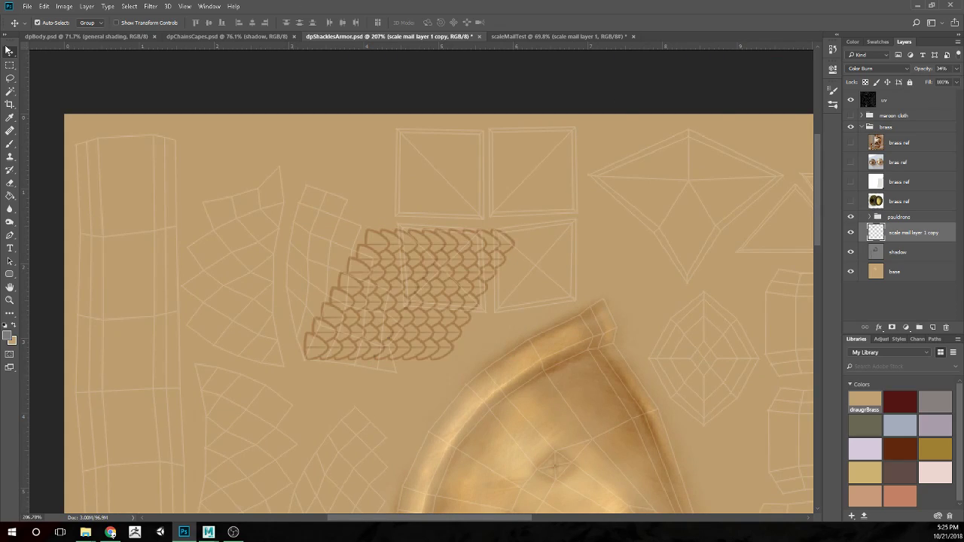
key("ctrl+t")
left_click(412, 22)
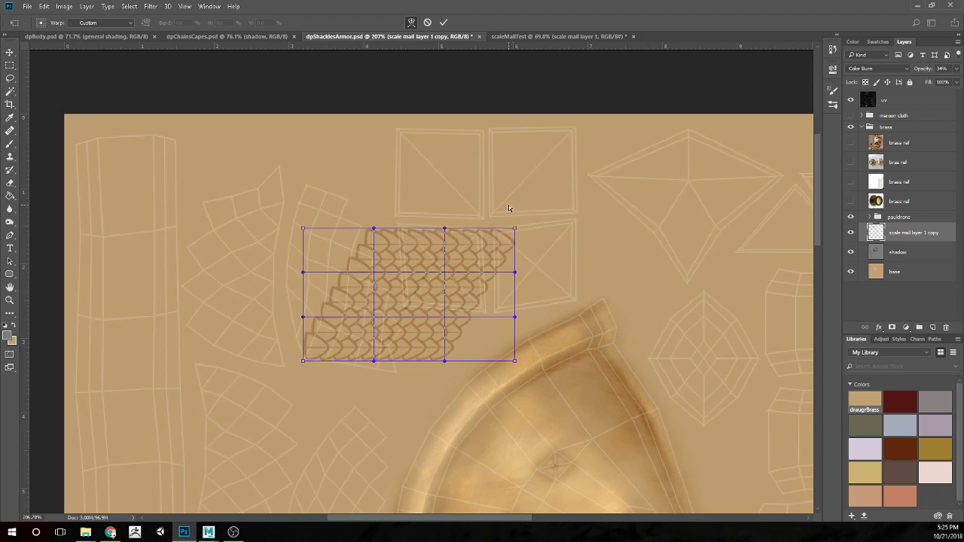
mouse_move(515, 228)
left_mouse_down()
mouse_move(517, 173)
mouse_move(516, 228)
left_mouse_up()
left_click(427, 21)
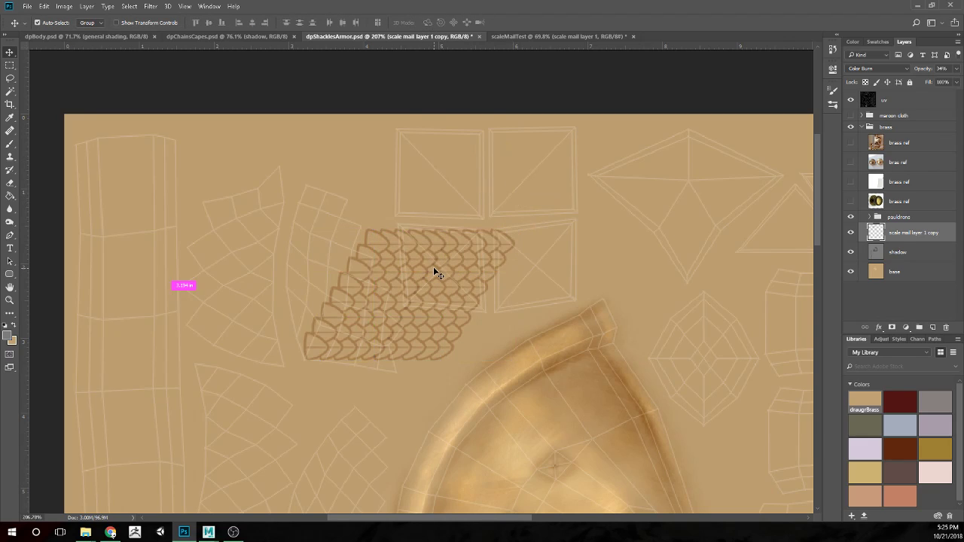
Rotate the scale mail layer about 10° counterclockwise and move it over the curved armor UV piece
key("ctrl+t")
left_click_drag(532, 327, 536, 305)
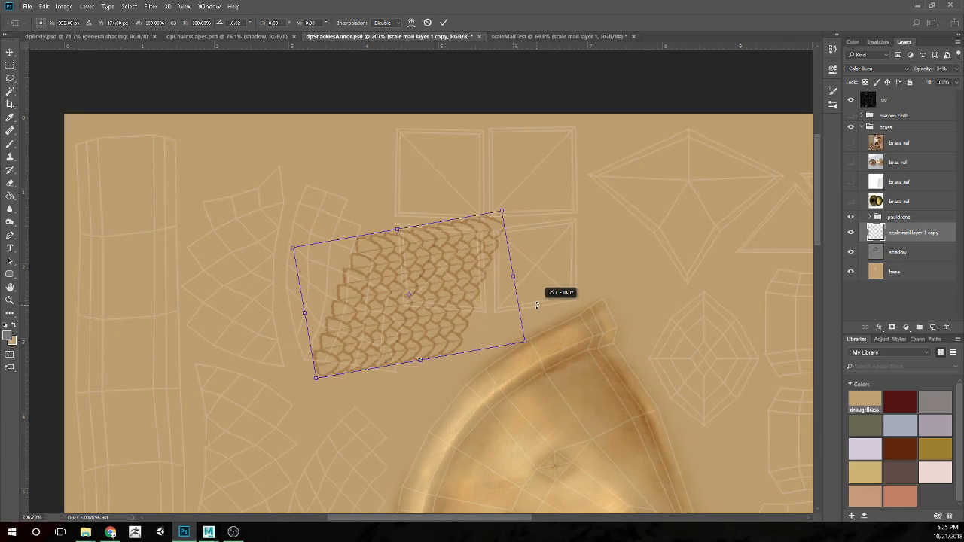
left_click_drag(537, 305, 539, 308)
left_click_drag(423, 312, 431, 305)
key("Return")
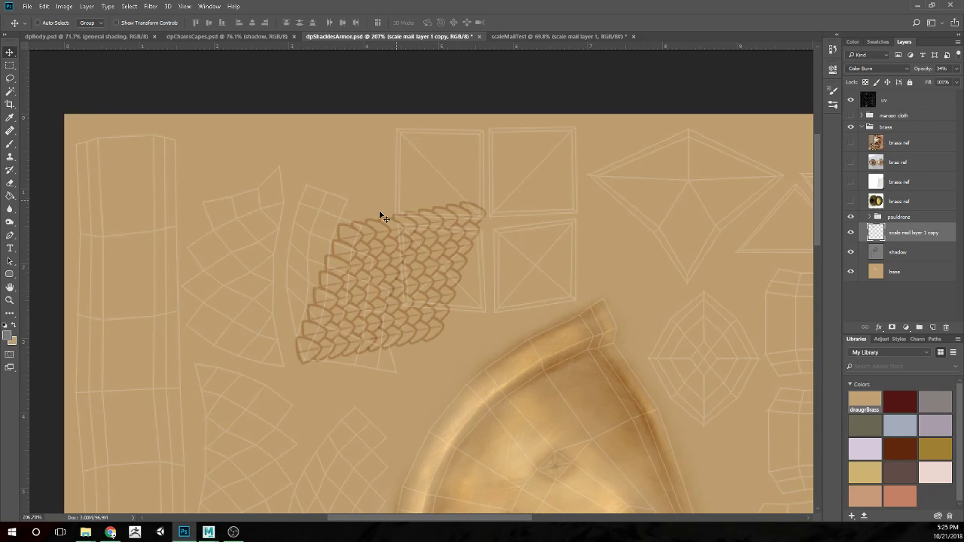
Warp the scale mail layer, pulling its upper-left corner and left side outward to follow the UV piece's curved left edge
key("ctrl+t")
left_click(420, 23)
left_click_drag(359, 259, 344, 248)
left_click_drag(358, 201, 280, 160)
left_click_drag(293, 254, 271, 227)
mouse_move(293, 309)
left_mouse_down()
mouse_move(270, 305)
mouse_move(281, 317)
left_mouse_up()
left_click_drag(347, 309, 332, 306)
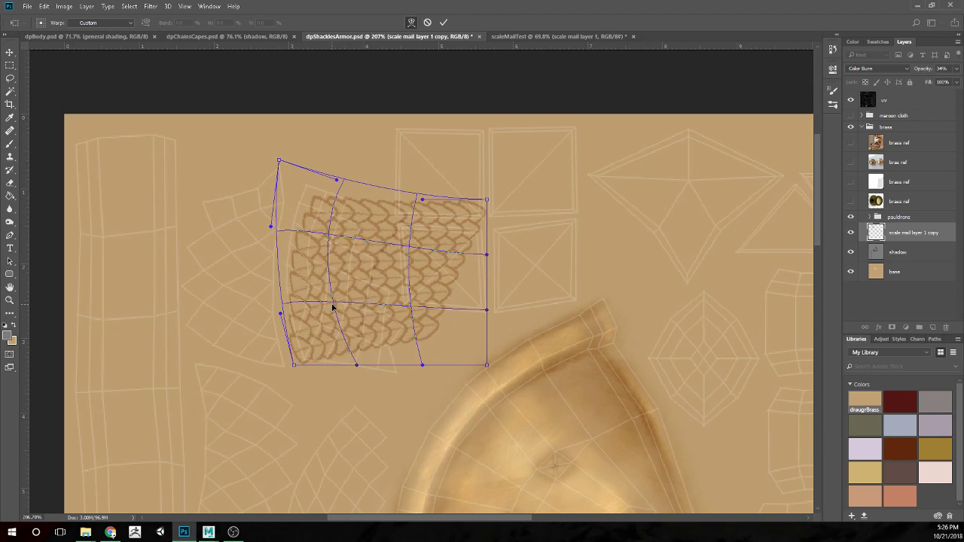
Warp the pattern's top edge and pull its upper-right corner up and inward, adjusting the inner mesh to straighten the scale columns
left_click_drag(338, 180, 306, 156)
left_click_drag(482, 202, 443, 164)
left_click_drag(403, 245, 382, 240)
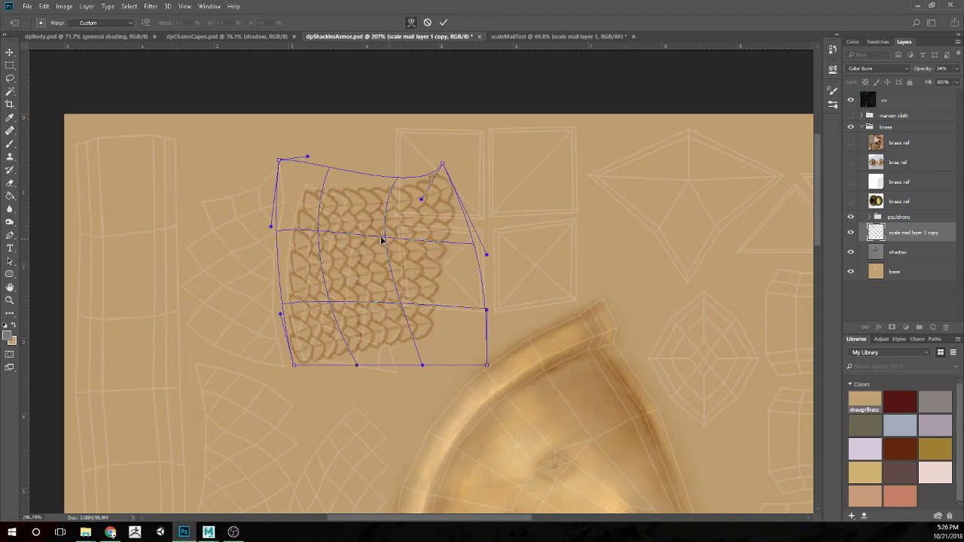
left_click_drag(319, 236, 318, 231)
left_click_drag(324, 280, 321, 280)
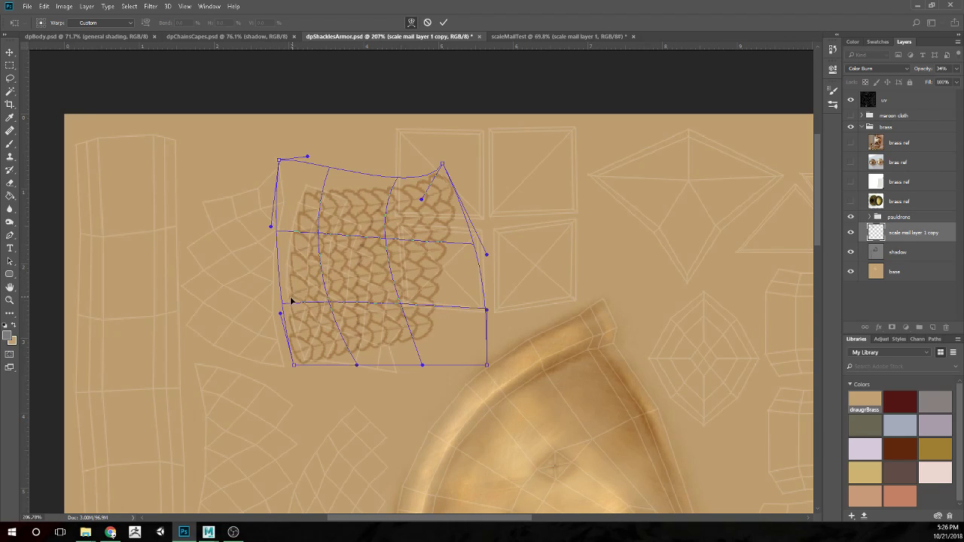
Warp the pattern's bottom edge, pulling the lower-right corner inward and down and drawing in the right side toward the UV piece
left_click_drag(284, 307, 284, 307)
left_click_drag(356, 371, 351, 370)
left_click_drag(419, 370, 392, 367)
left_click_drag(487, 367, 443, 383)
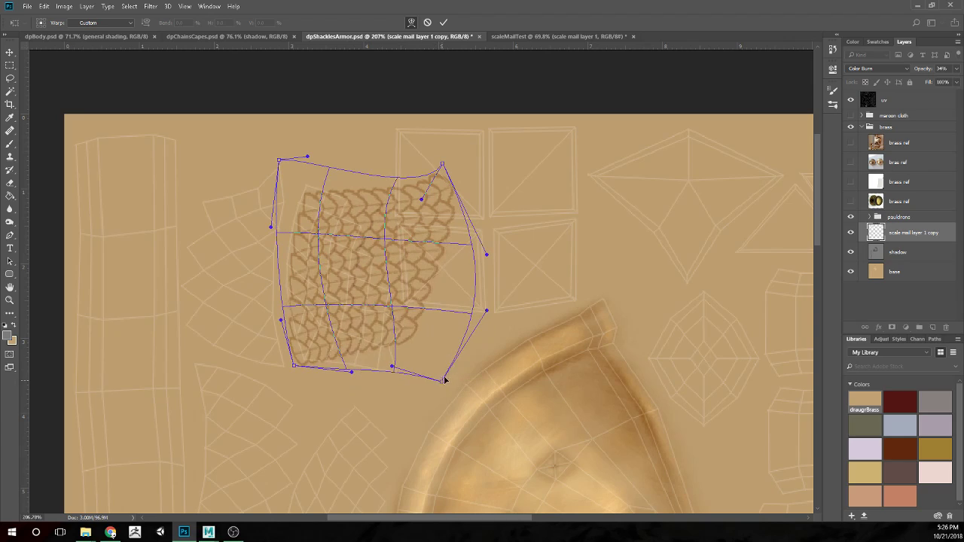
left_click_drag(486, 311, 479, 344)
left_click_drag(394, 313, 392, 324)
left_click_drag(470, 255, 448, 258)
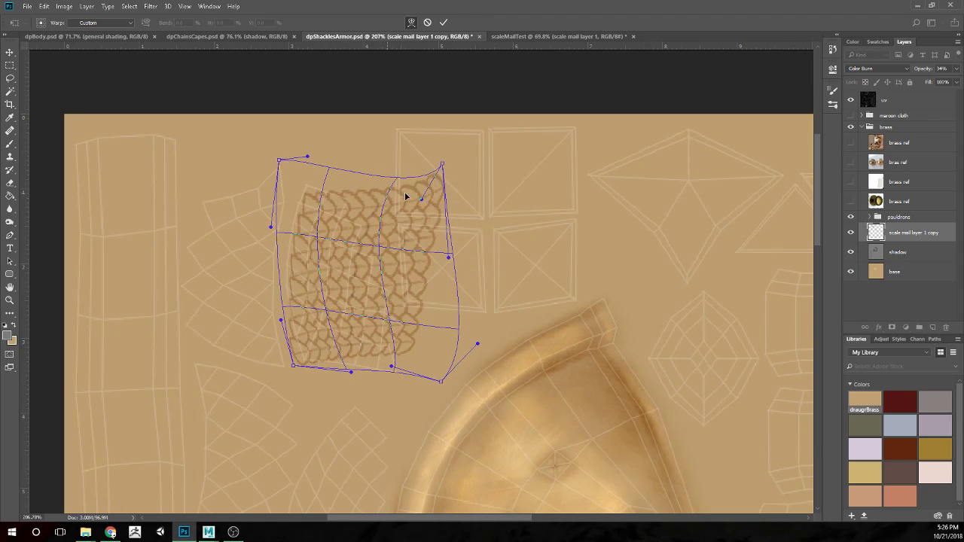
Lower the warp's upper-right corner, tighten the right edge's curve inward, and apply the warp
left_click_drag(422, 201, 389, 219)
left_click_drag(441, 164, 437, 210)
left_click_drag(448, 268, 424, 264)
left_click_drag(476, 345, 457, 355)
key("Return")
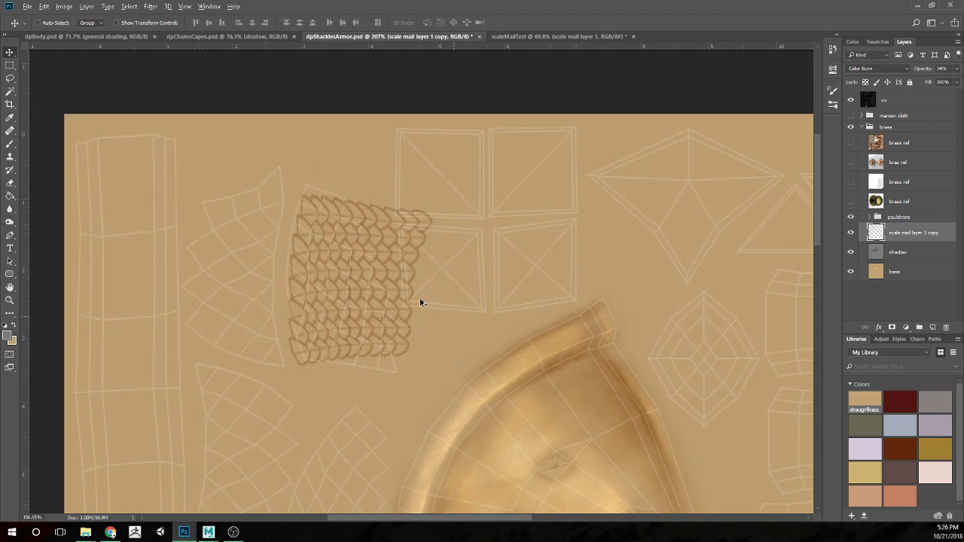
Warp the scale mail layer again, nudging its upper-left corner up, bowing the left edge and pulling the lower-right corner down and inward
scroll(420, 302, "down", 2)
scroll(415, 316, "up", 1)
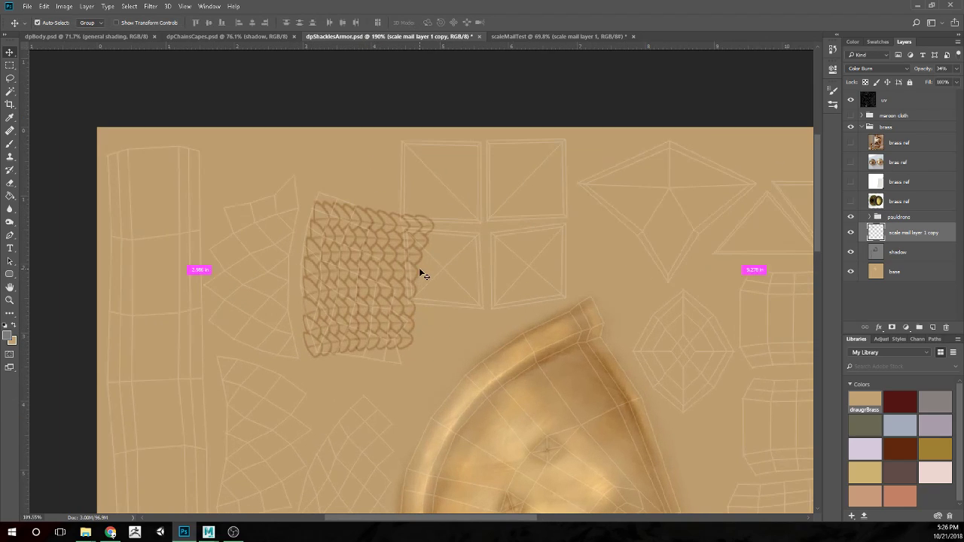
key("ctrl+t")
left_click(411, 22)
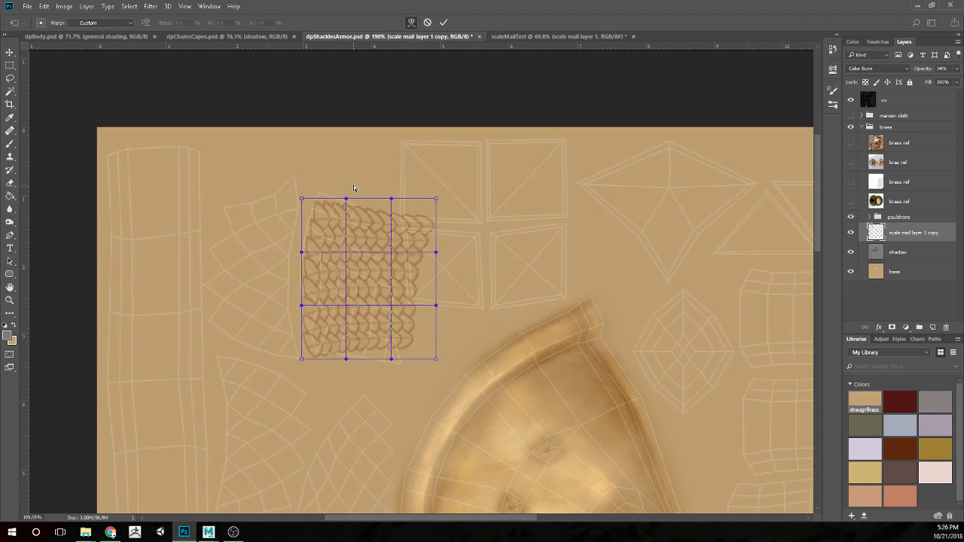
left_click_drag(301, 198, 305, 190)
left_click_drag(346, 251, 297, 241)
left_click_drag(300, 305, 338, 303)
left_click_drag(392, 367, 380, 370)
left_click_drag(437, 363, 416, 389)
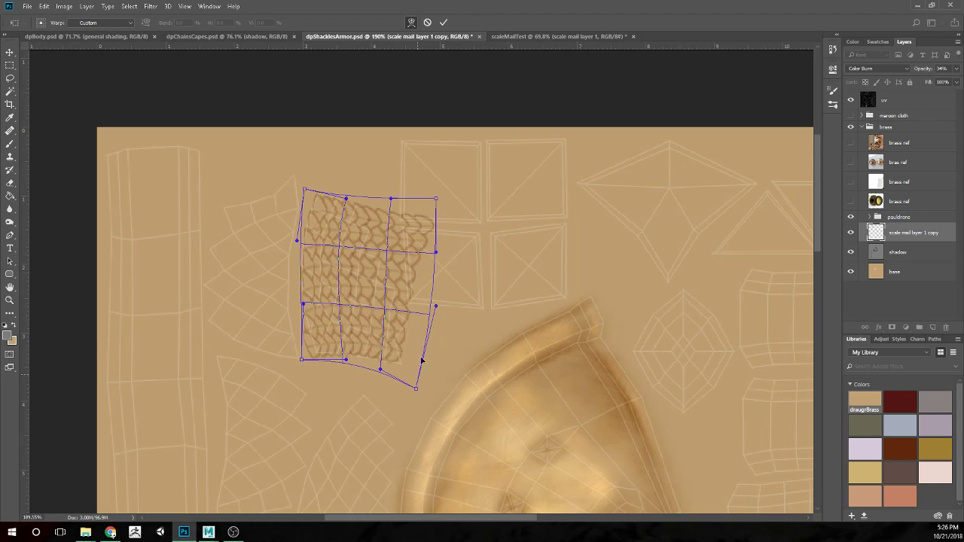
Draw the warp's right edge and upper-right corner inward, shift the inner mesh slightly left, and apply the warp
left_click_drag(436, 307, 427, 337)
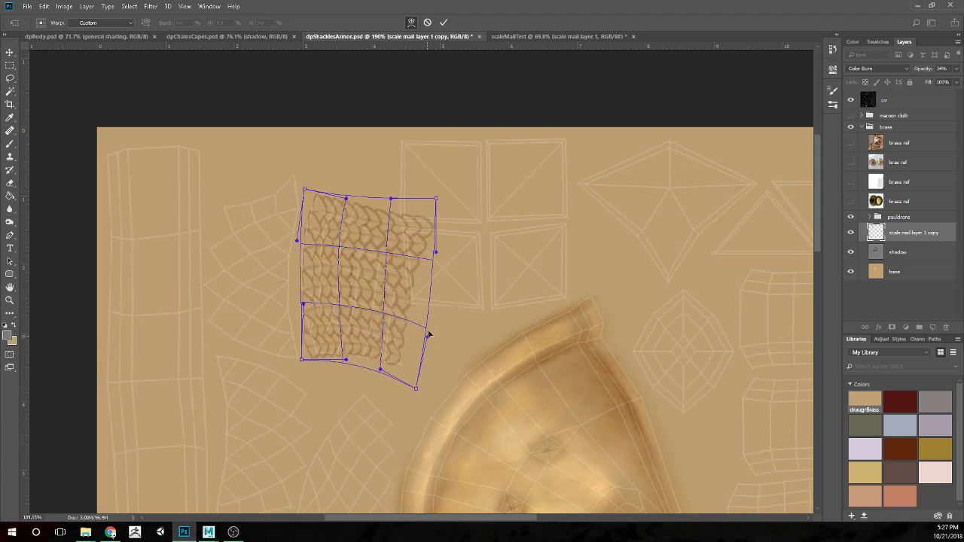
left_click_drag(436, 252, 424, 251)
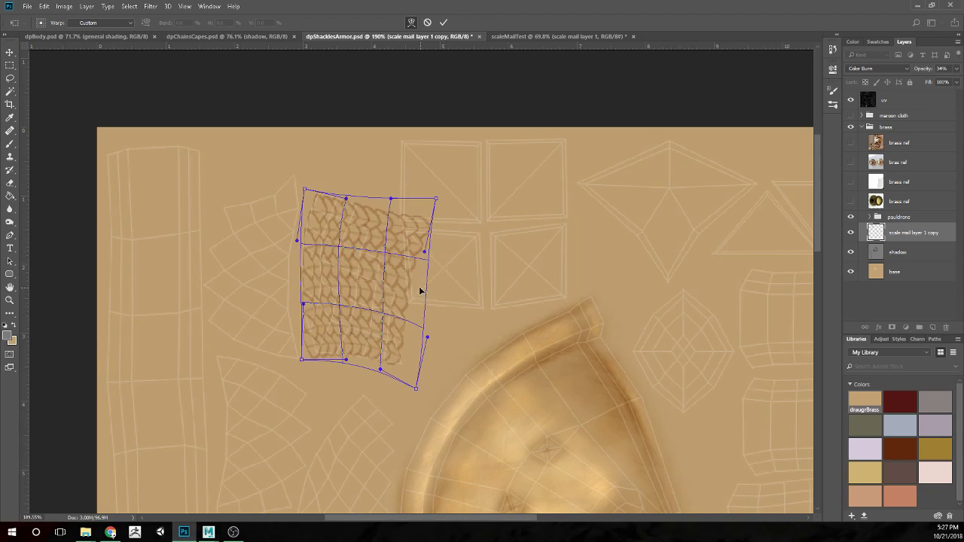
left_click_drag(384, 283, 379, 282)
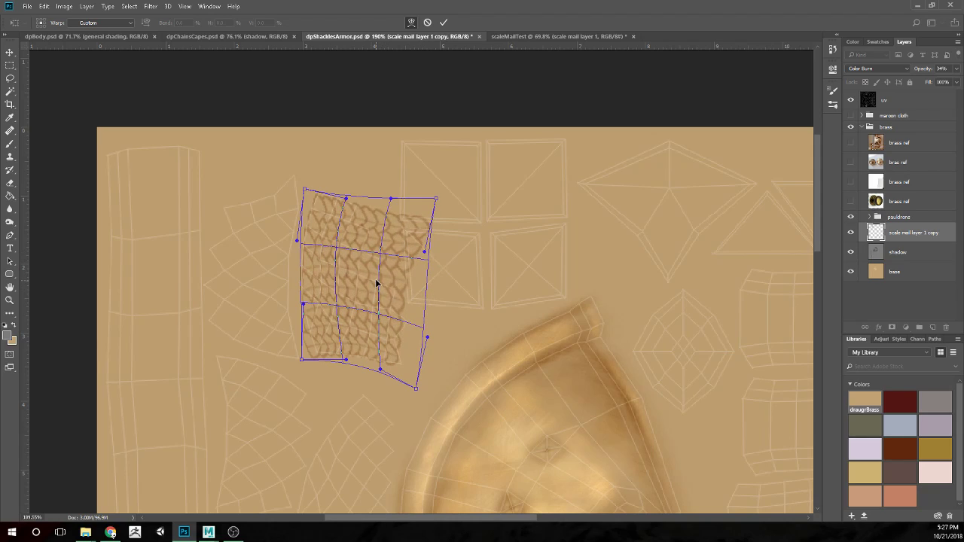
left_click_drag(434, 201, 386, 204)
left_click_drag(426, 268, 420, 263)
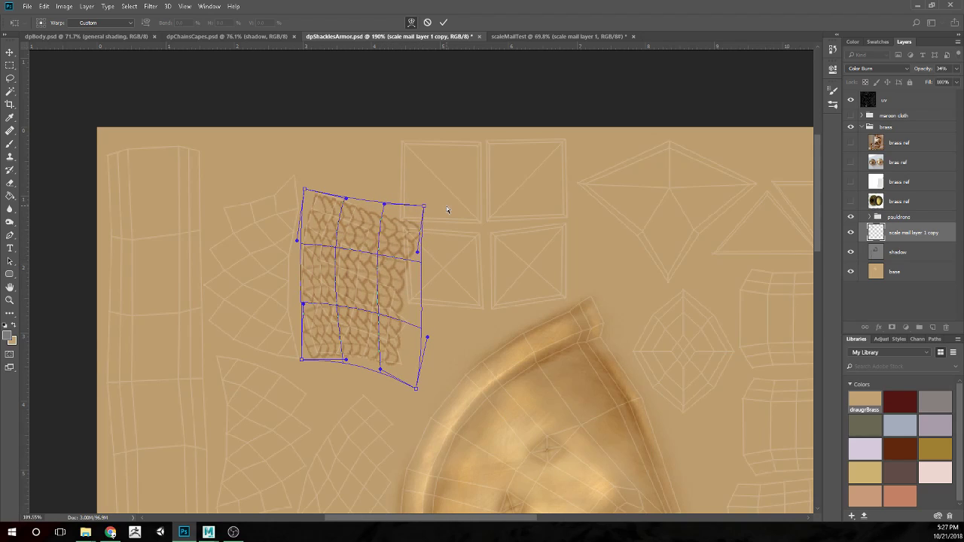
key("Return")
scroll(377, 306, "down", 3)
scroll(377, 306, "up", 4)
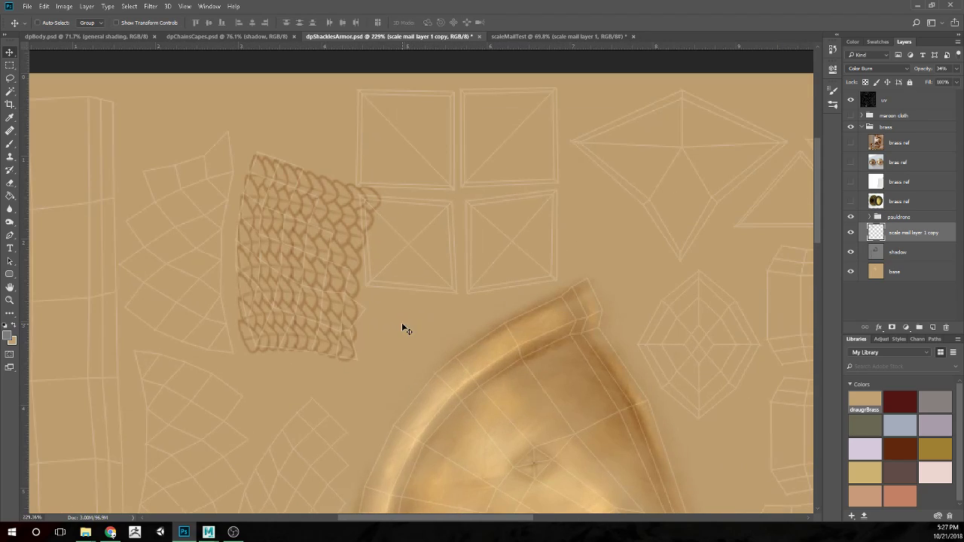
scroll(401, 314, "down", 1)
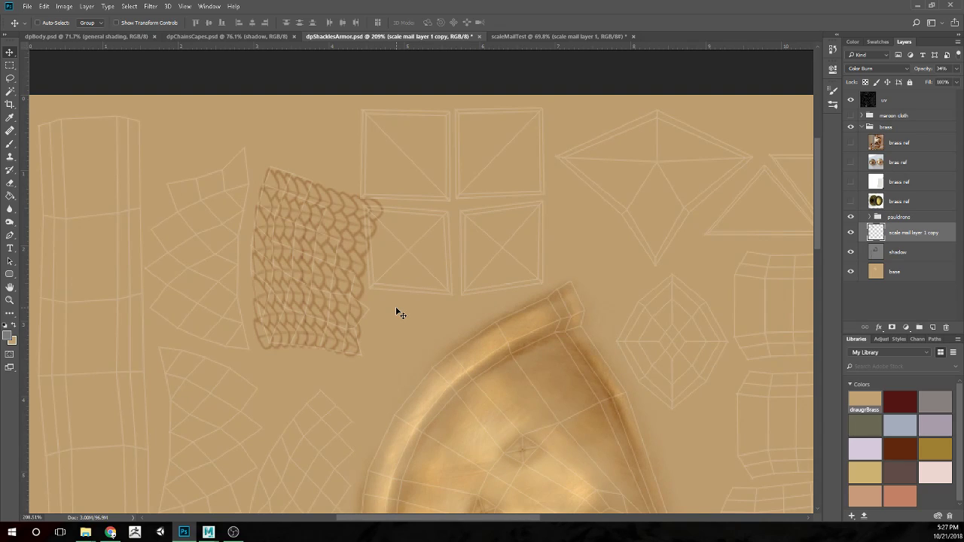
scroll(318, 324, "up", 1)
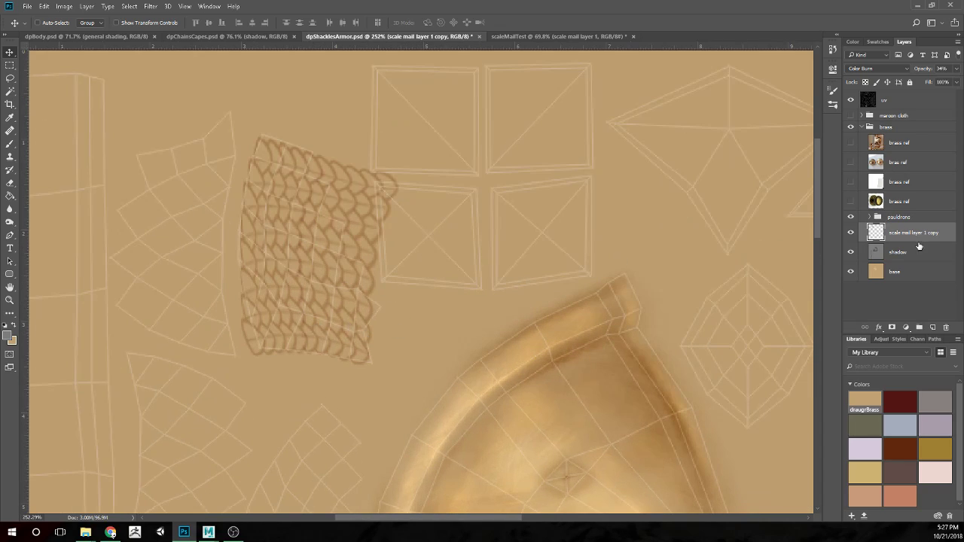
Add a new layer above the scale mail layer and name it line
left_click(933, 327)
double_click(900, 233)
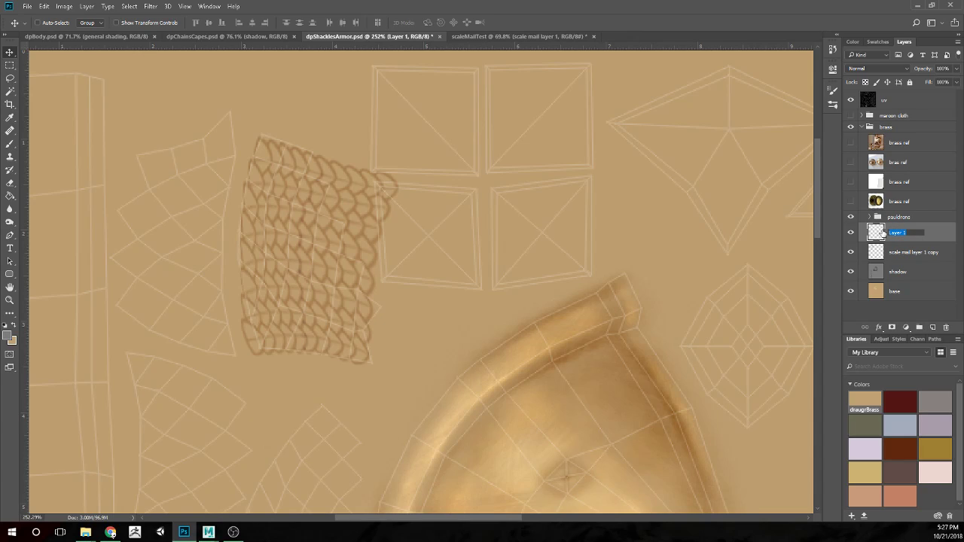
type("scale")
type("line")
key("Return")
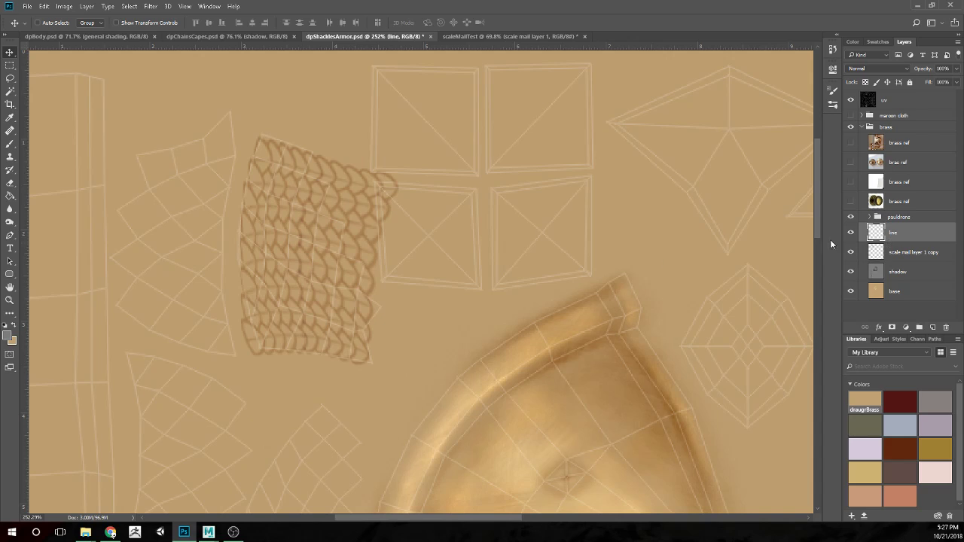
Rotate the scale mail layer 1 copy slightly counterclockwise to align it with the UV piece
scroll(270, 334, "up", 1)
left_click(904, 252)
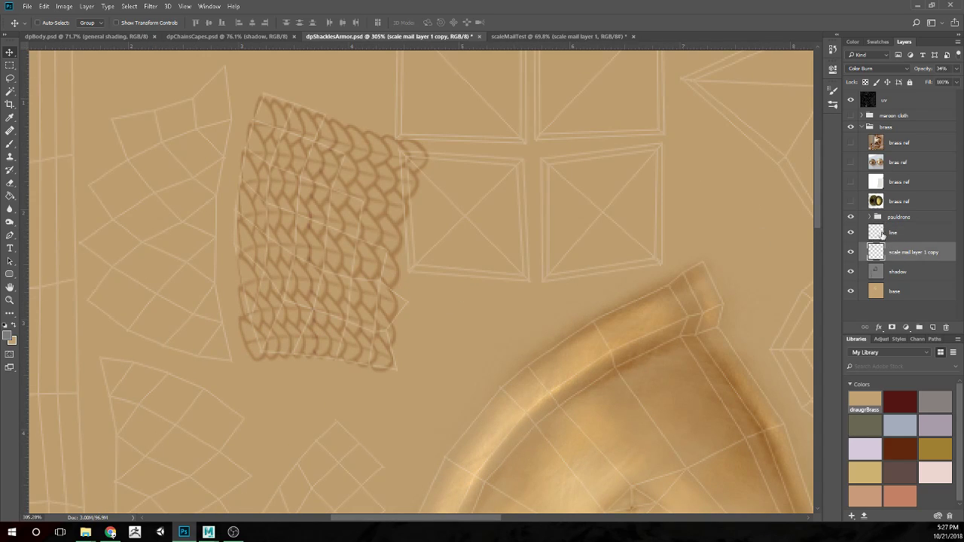
key("ctrl+t")
left_click_drag(499, 295, 472, 288)
key("Return")
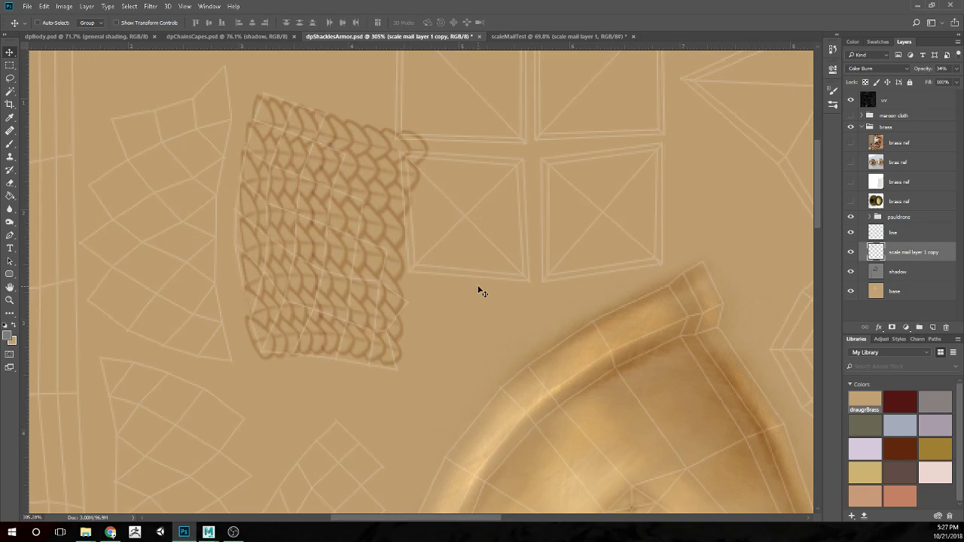
Set the line layer's blend mode to Multiply and prepare a 3 px hard round brush with the brass color sampled from the canvas
left_click(913, 234)
key("b")
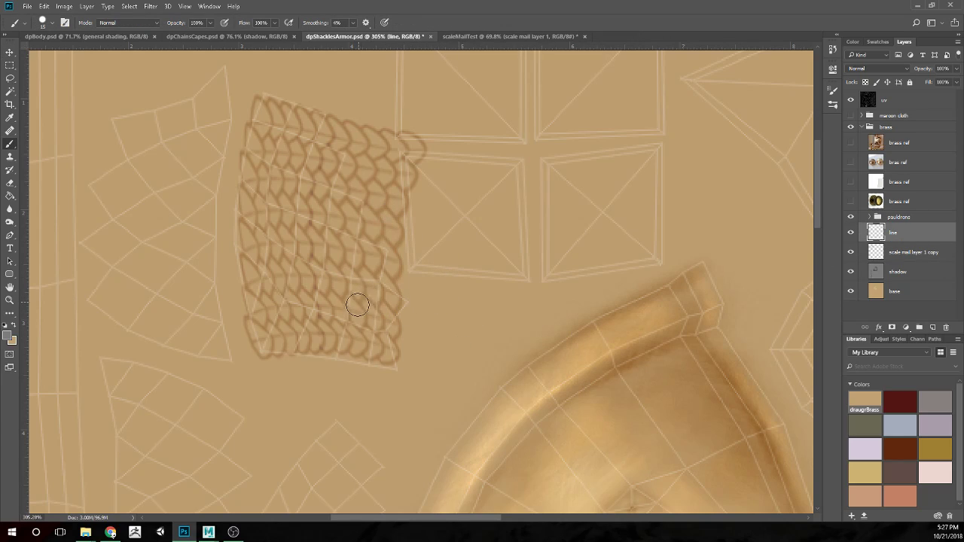
left_click(371, 293, "alt")
left_click(868, 69)
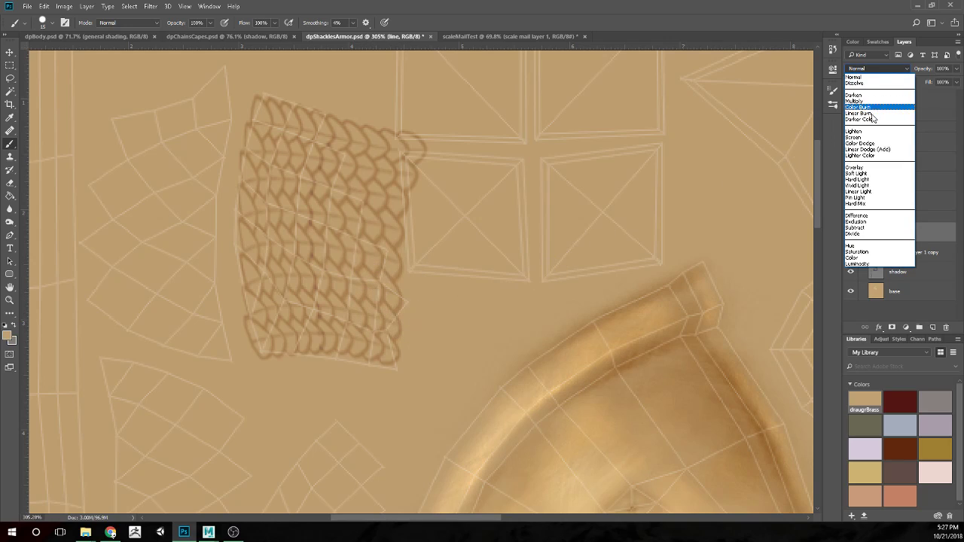
left_click(867, 100)
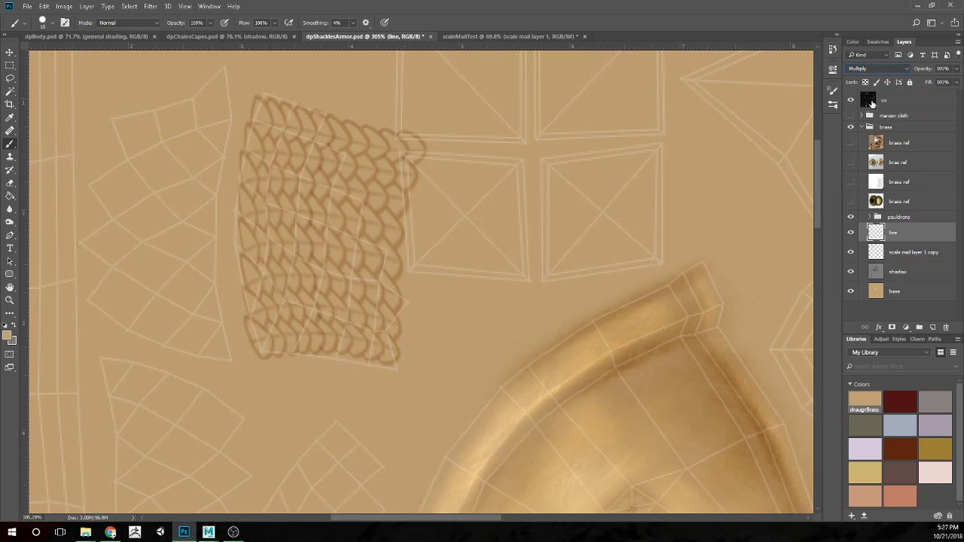
scroll(346, 287, "up", 2)
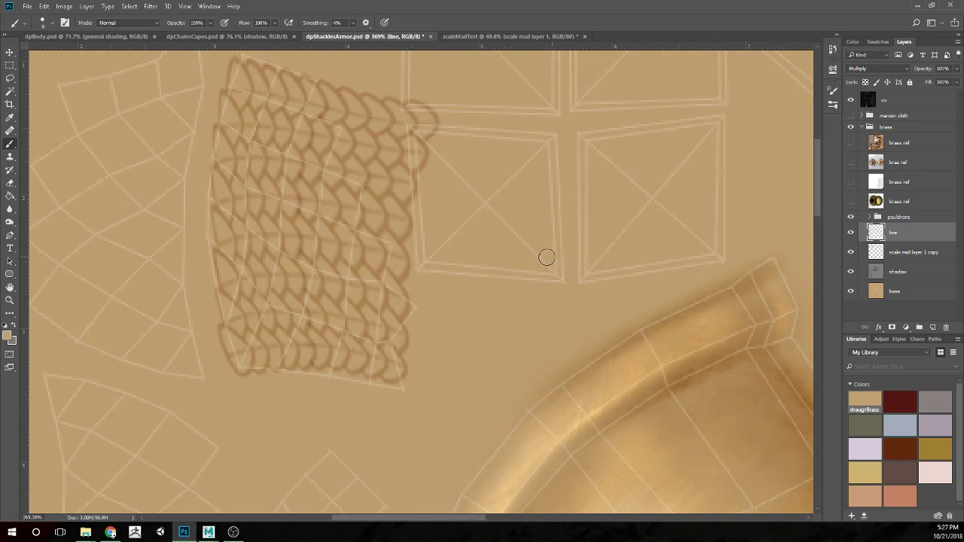
left_click(51, 23)
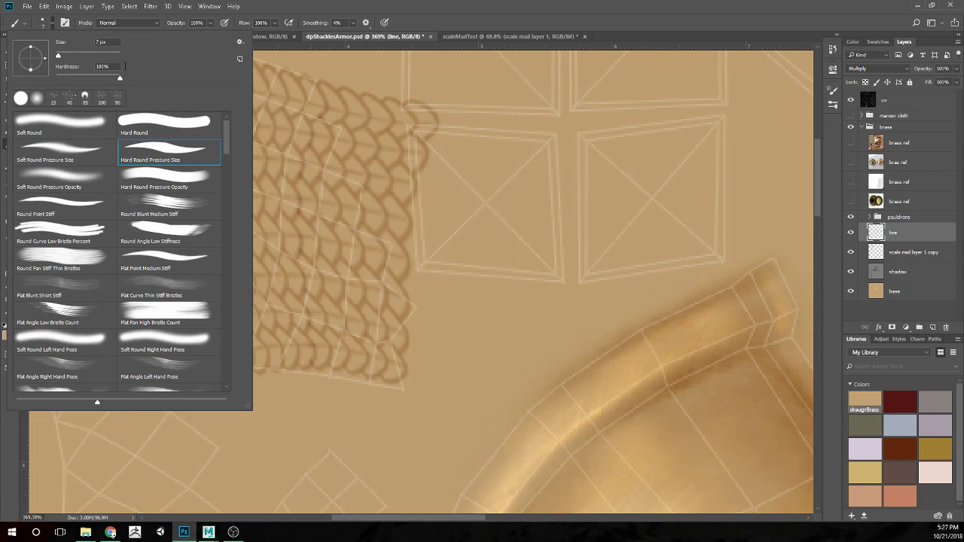
key("Escape")
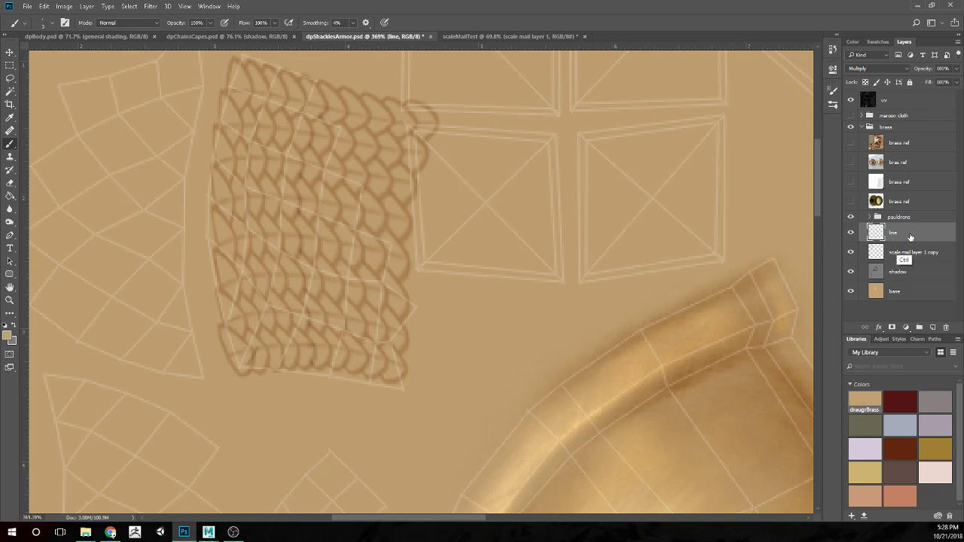
Lower the scale mail layer 1 copy's opacity to 11%
left_click(913, 253)
left_click(957, 69)
left_click(915, 81)
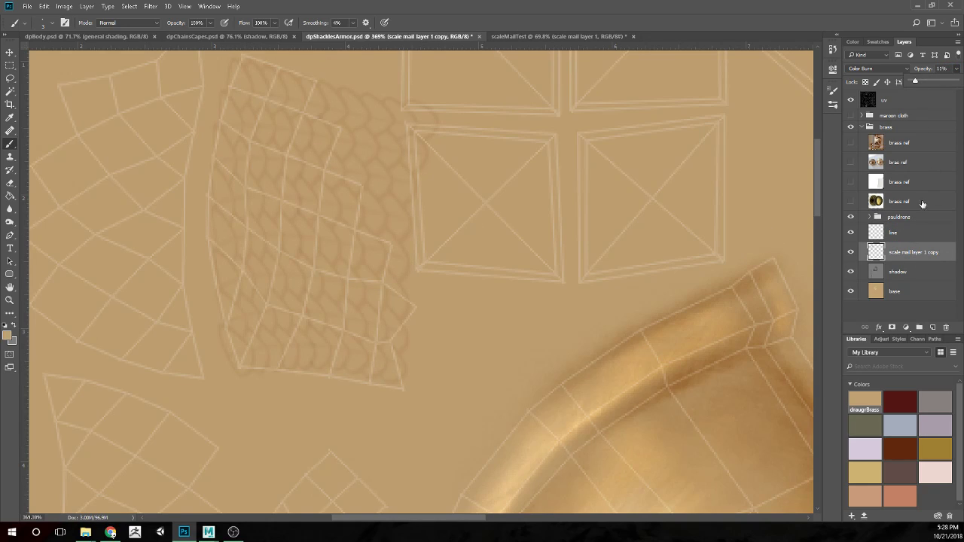
Paint an angular, V-shaped scale outline on the line layer at the UV piece's lower-left corner, undoing and redrawing a stroke
left_click(914, 233)
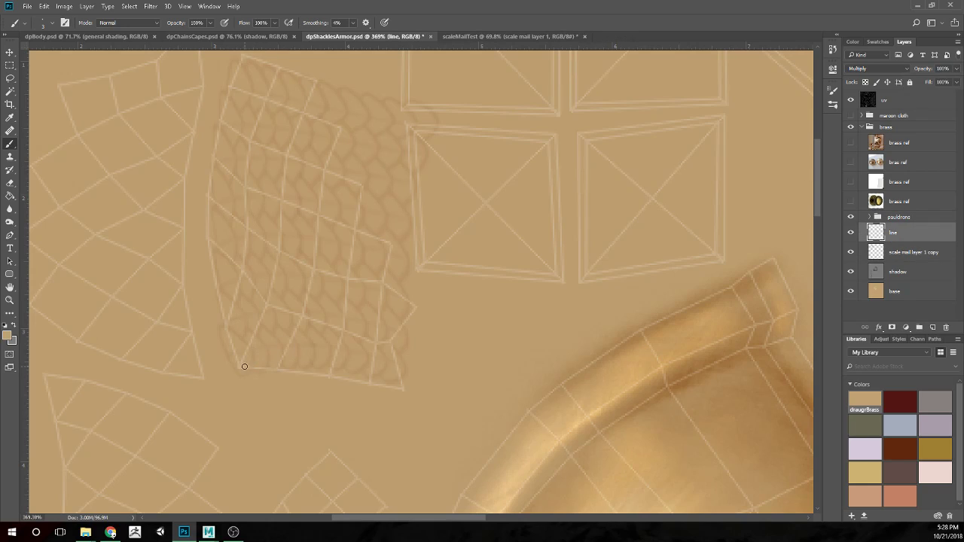
left_click_drag(243, 367, 259, 348)
key("ctrl+z")
mouse_move(257, 347)
left_mouse_down()
mouse_move(244, 360)
mouse_move(264, 345)
left_mouse_up()
Try to rotate the canvas view with the Rotate View tool, checking its tool presets
key("r")
left_click_drag(314, 283, 348, 285)
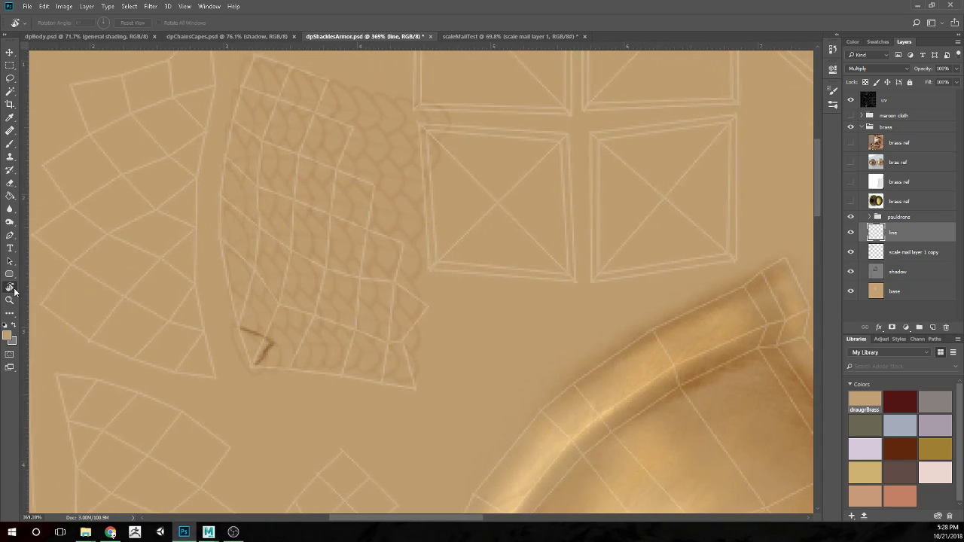
left_click(26, 24)
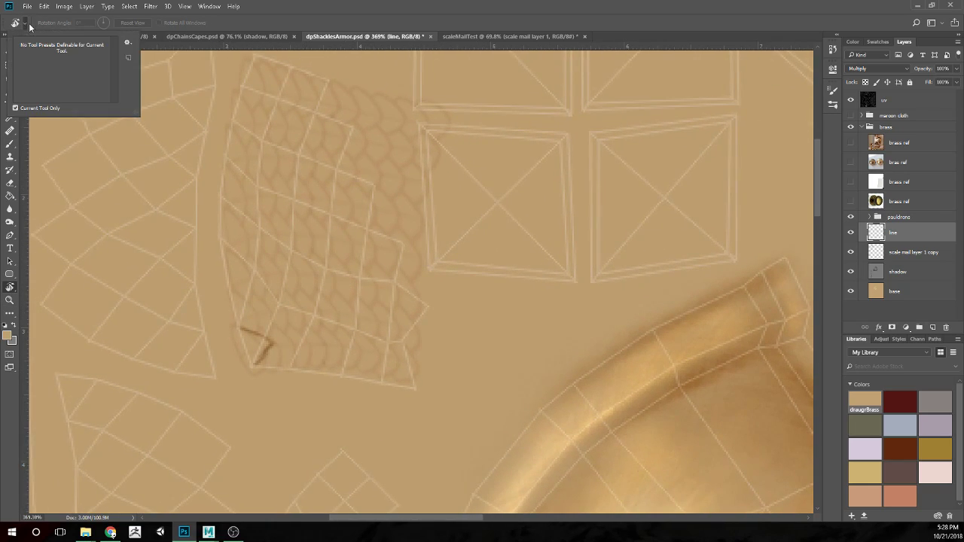
left_click(127, 43)
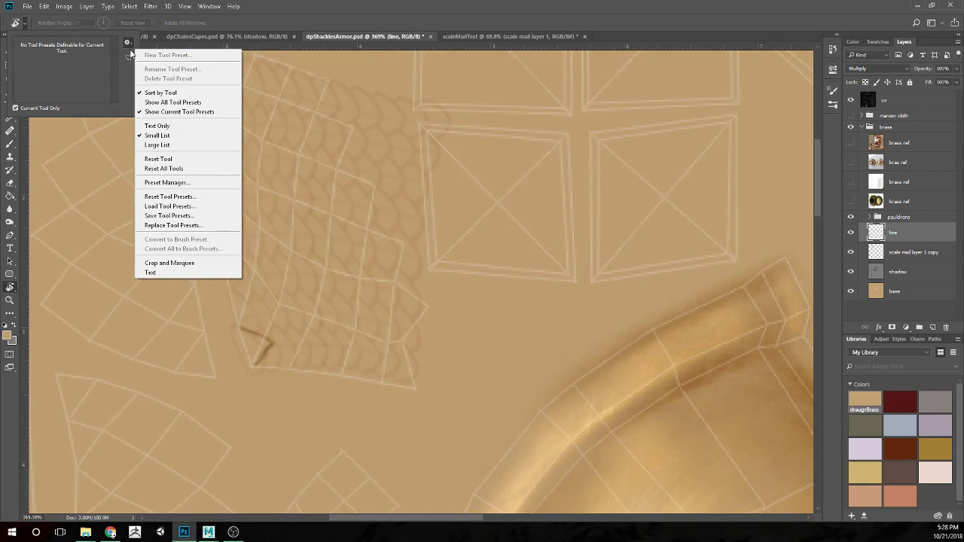
left_click(16, 108)
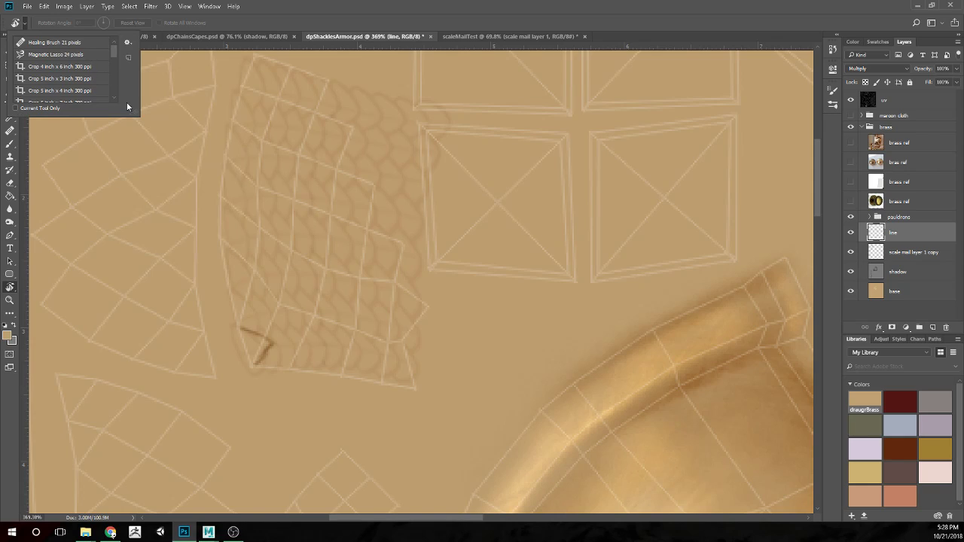
left_click_drag(310, 182, 332, 226)
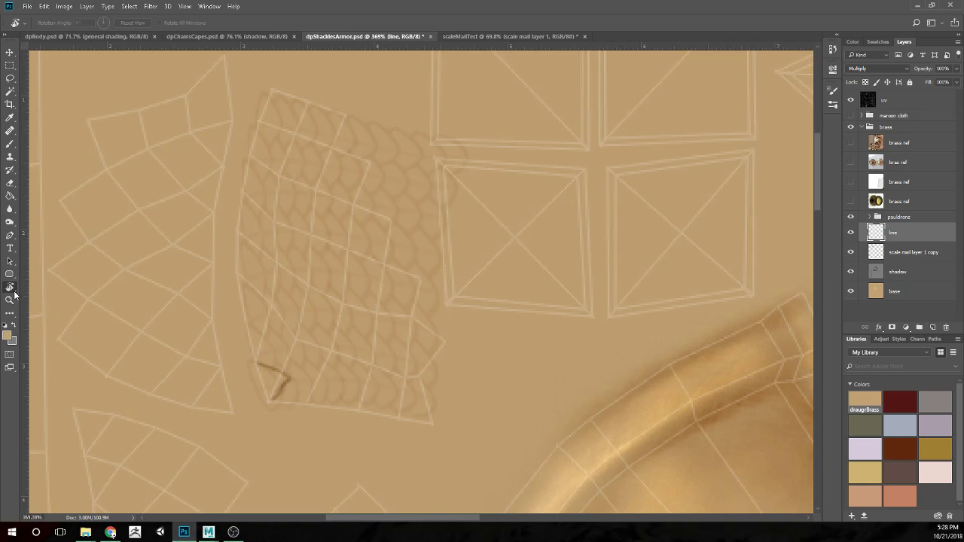
left_click(12, 291)
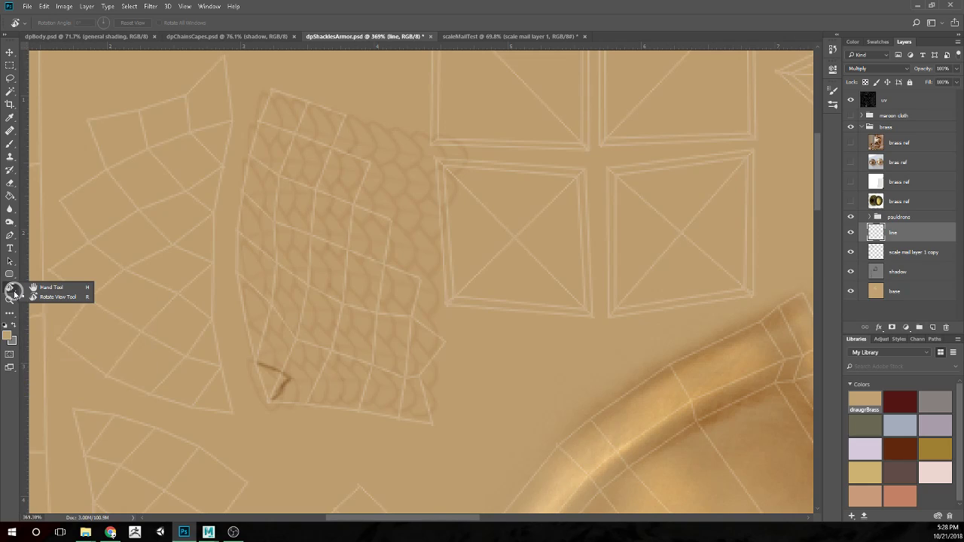
left_click(52, 300)
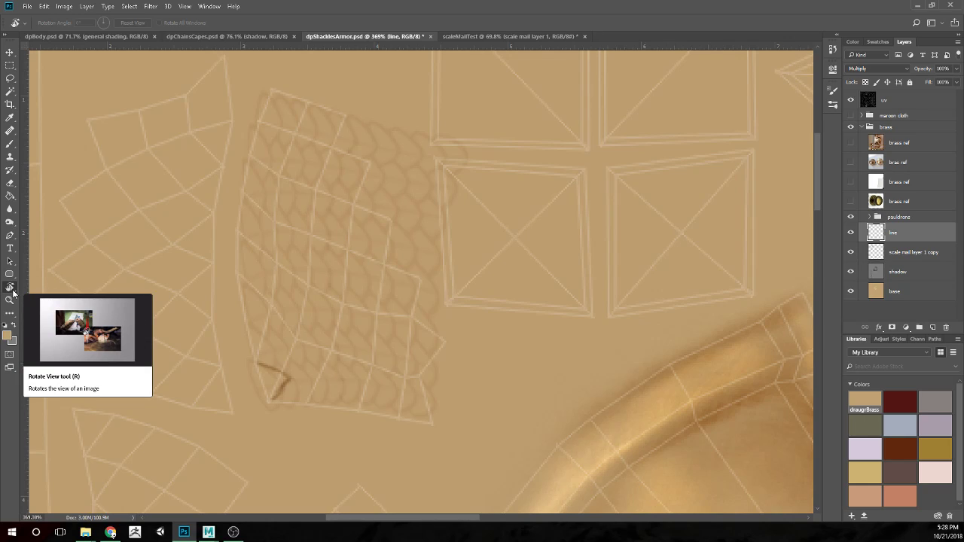
left_click_drag(426, 280, 450, 299)
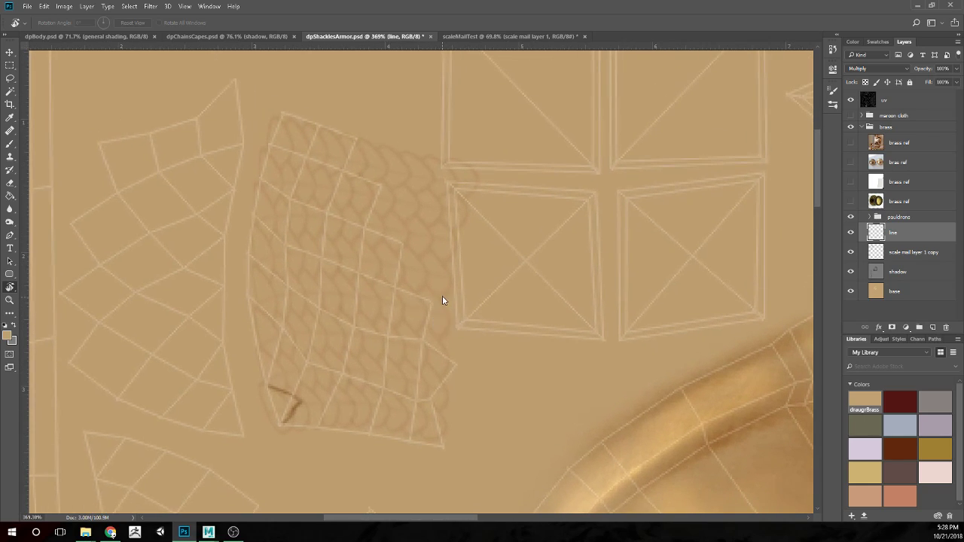
left_click(443, 297)
left_click(482, 202)
left_click(440, 301)
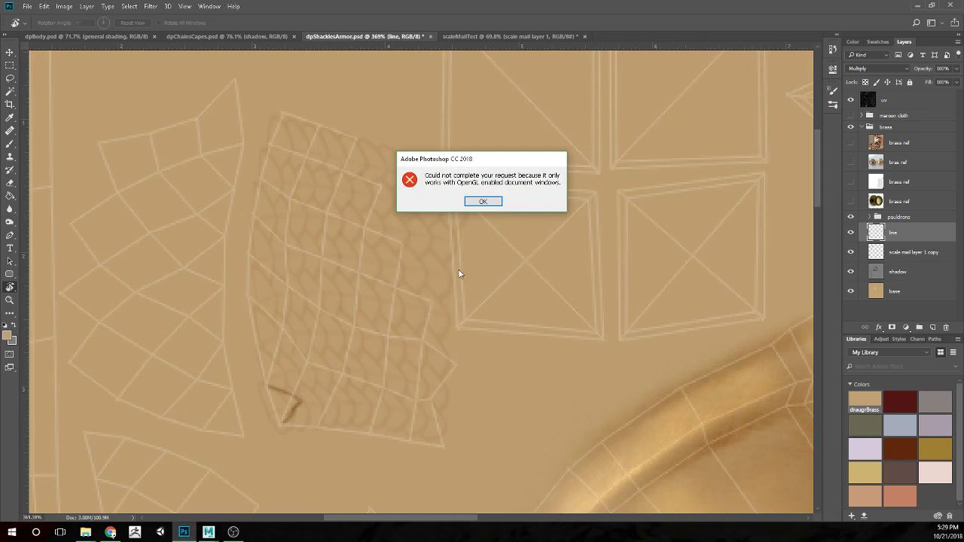
left_click(483, 201)
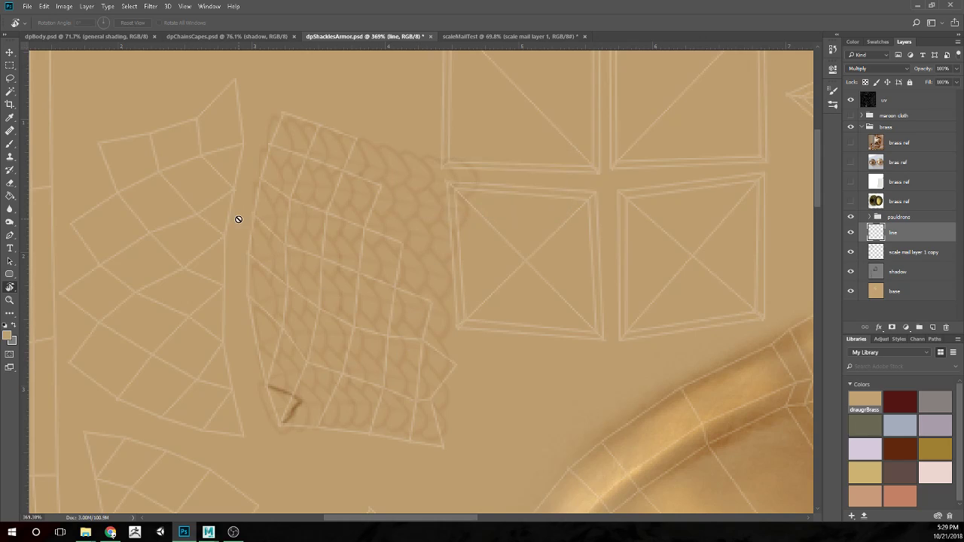
Paint over the angular scale outline to darken it, and duplicate the line layer with the copy placed directly above the original outline
key("b")
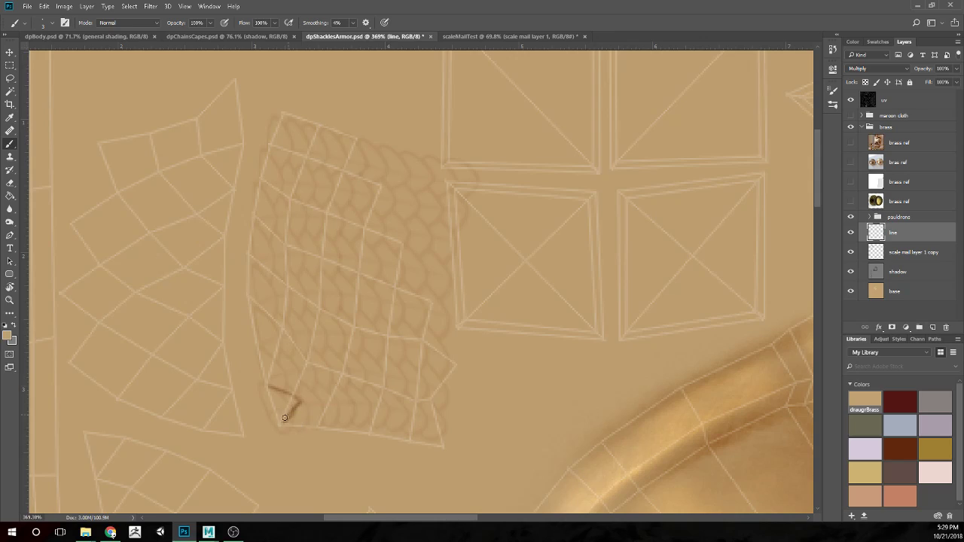
left_click_drag(298, 403, 258, 384)
key("ctrl+j")
key("v")
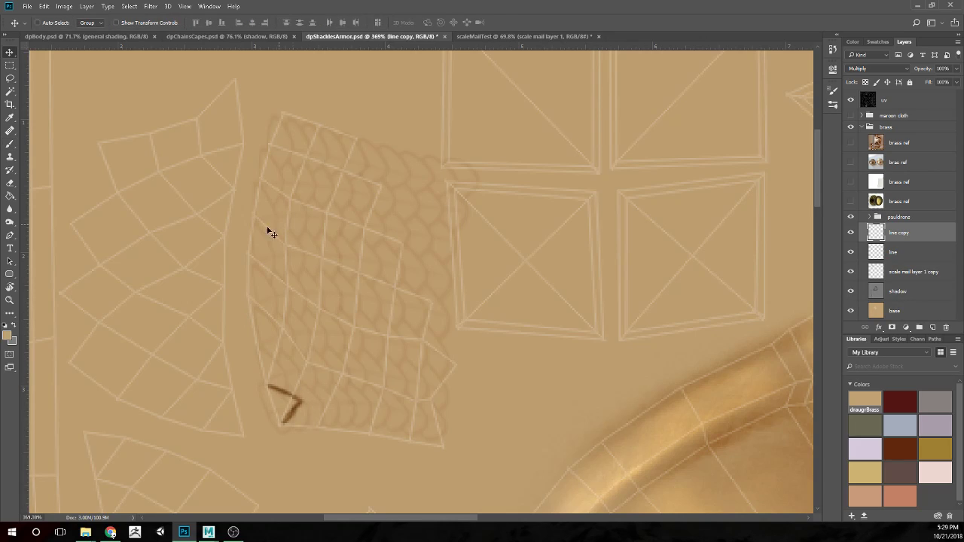
left_click_drag(305, 408, 297, 370)
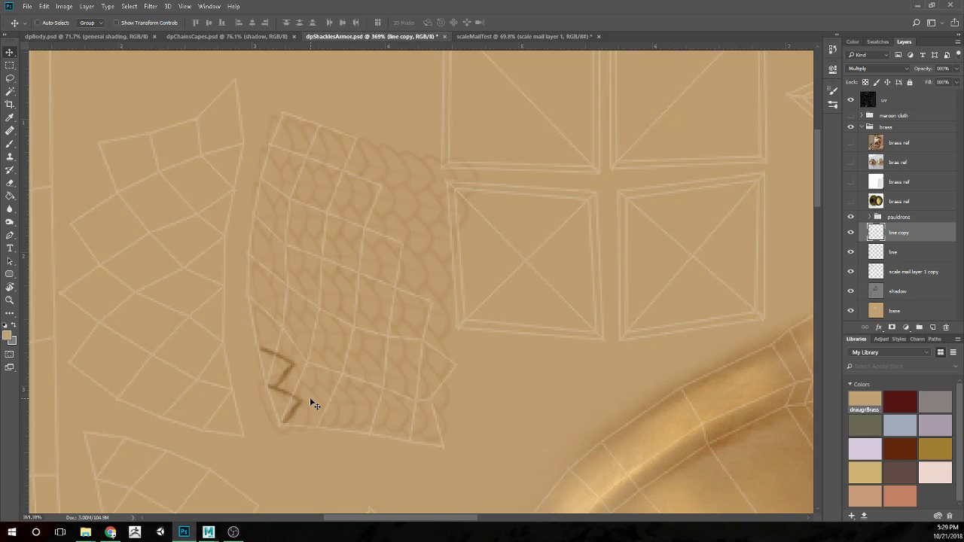
Delete the duplicated line layer and erase the V-shaped scale outline from the original line layer
key("Delete")
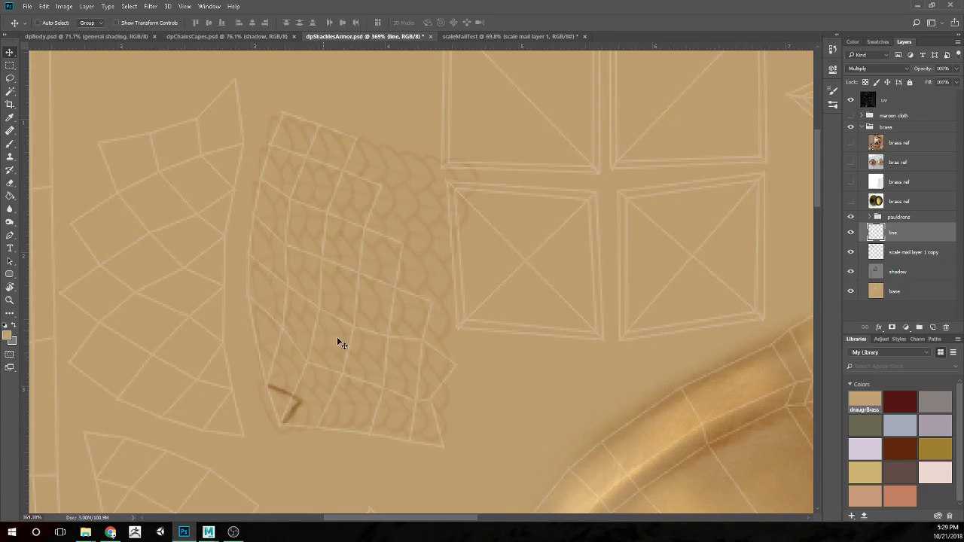
key("e")
mouse_move(333, 402)
left_mouse_down()
mouse_move(286, 394)
mouse_move(291, 409)
left_mouse_up()
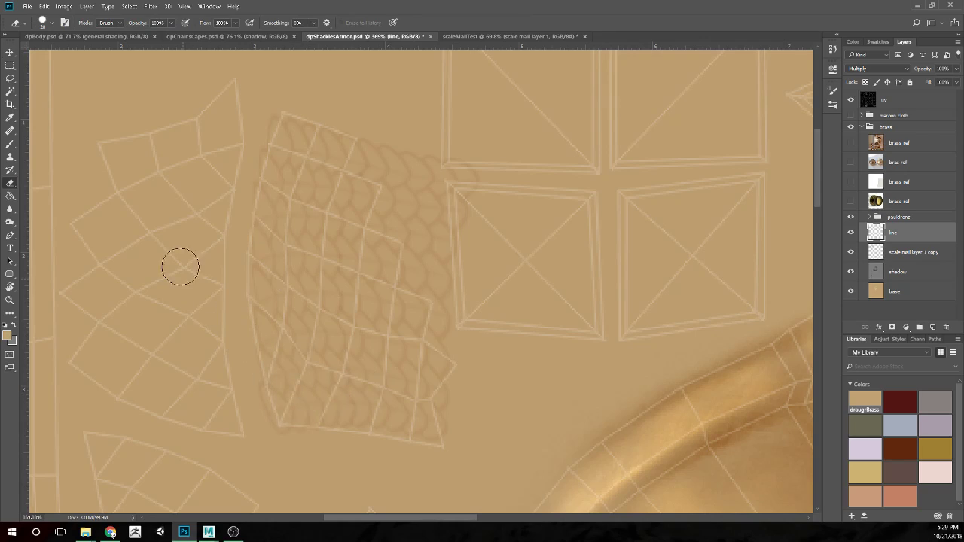
Paint a new, slightly rounded V-shaped scale outline at the UV piece's lower-left corner, trimming it with a smaller eraser
key("b")
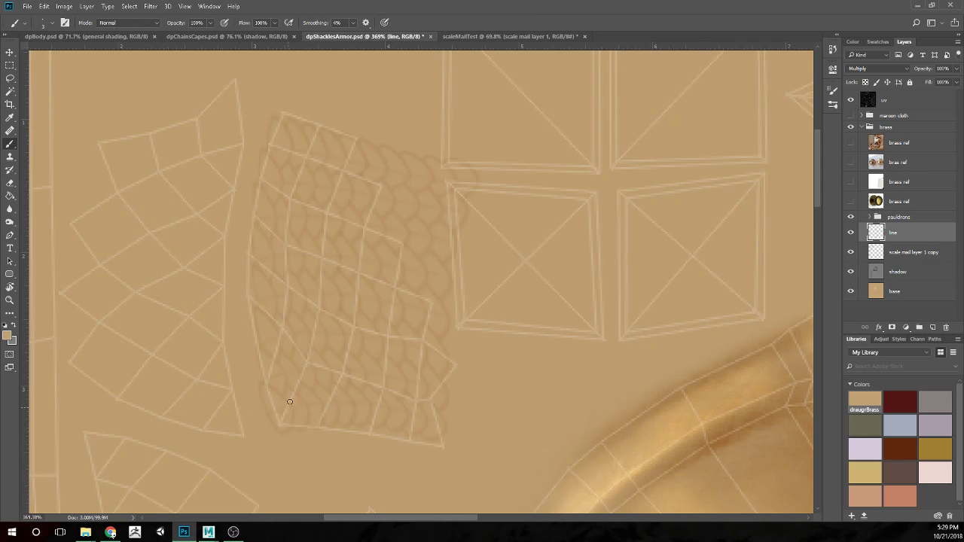
mouse_move(281, 423)
left_mouse_down()
mouse_move(297, 398)
mouse_move(281, 392)
mouse_move(284, 420)
left_mouse_up()
key("ctrl+z")
left_click_drag(265, 383, 295, 395)
key("e")
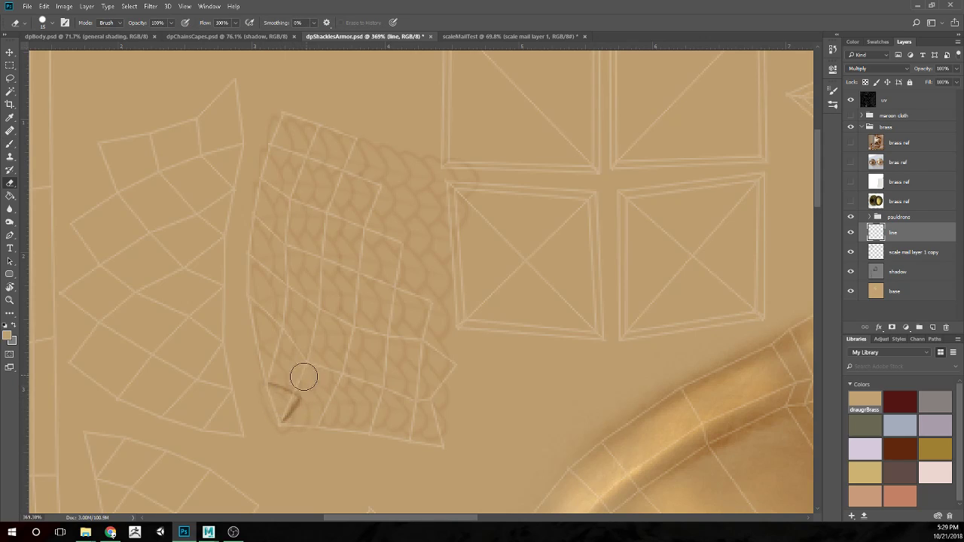
key("bracketleft")
key("bracketleft")
key("bracketleft")
key("b")
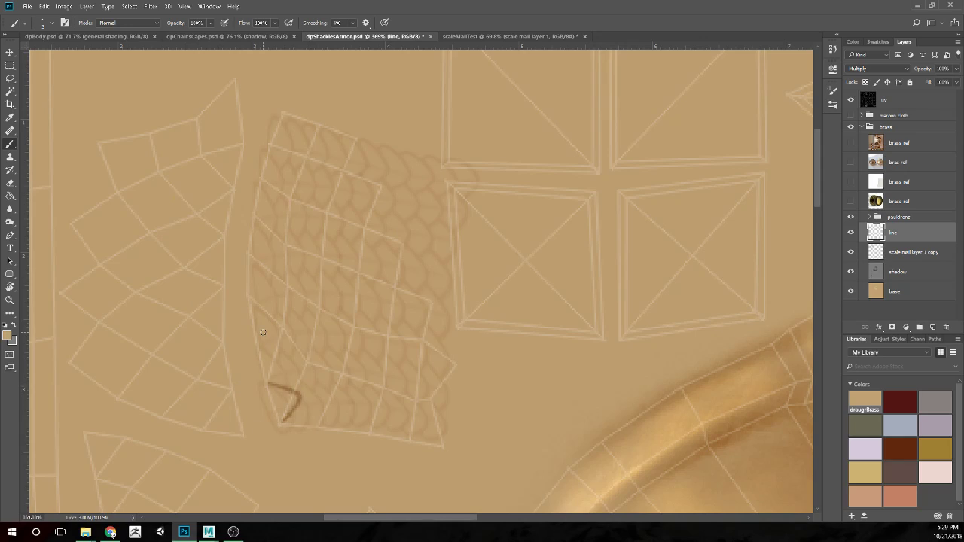
Duplicate the line layer and place the copy directly above the original scale outline, nudging it upward
key("ctrl+j")
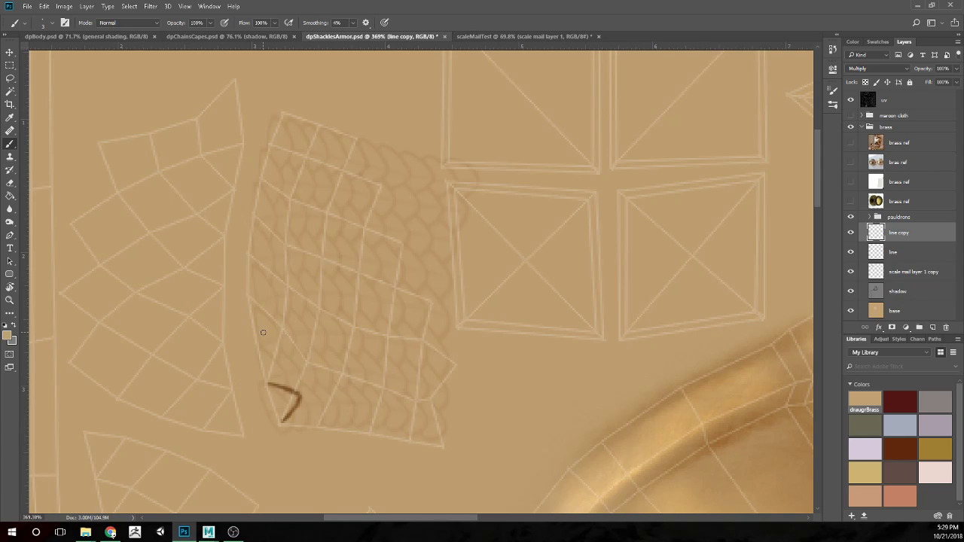
key("v")
left_click_drag(297, 392, 293, 363)
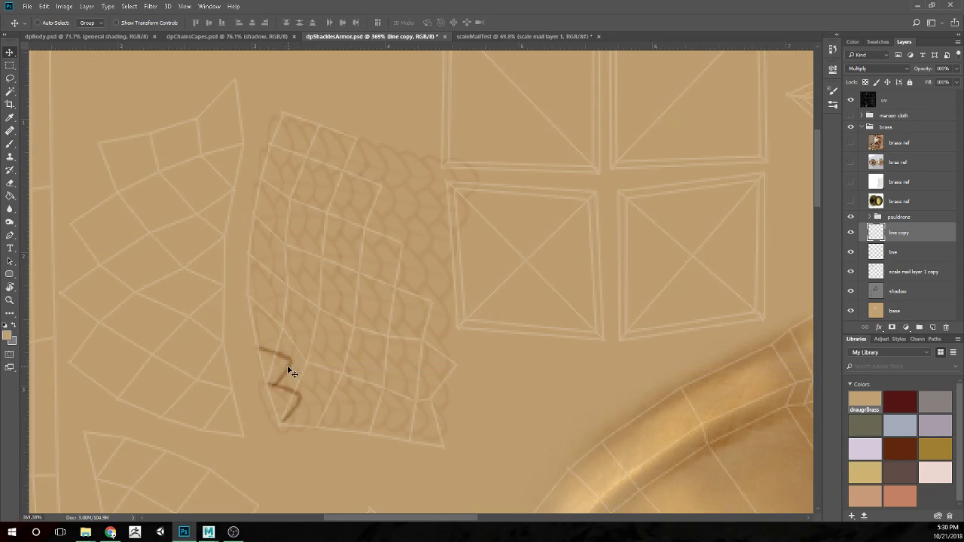
key("Up")
key("Up")
key("Up")
Add two more duplicates of the scale outline, stacking them upward along the UV piece's left edge
key("ctrl+j")
left_click_drag(290, 358, 284, 318)
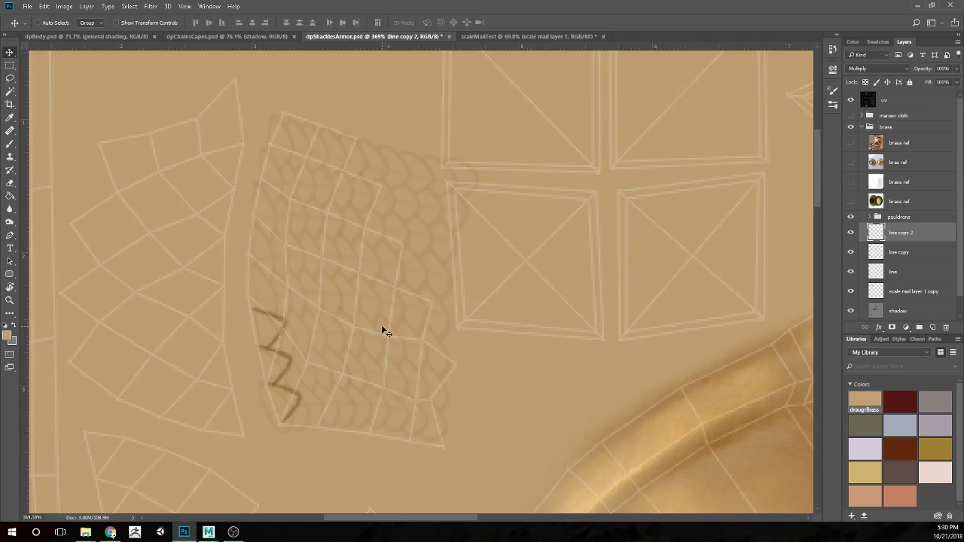
key("ctrl+j")
left_click_drag(271, 320, 266, 284)
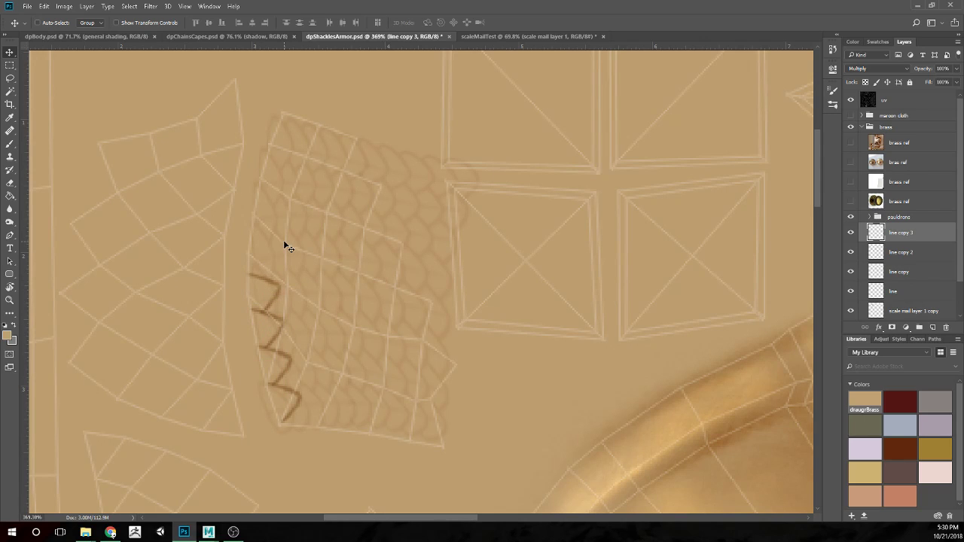
Duplicate the scale outline twice more up the left edge and rotate the topmost copy about 10 degrees clockwise
key("ctrl+j")
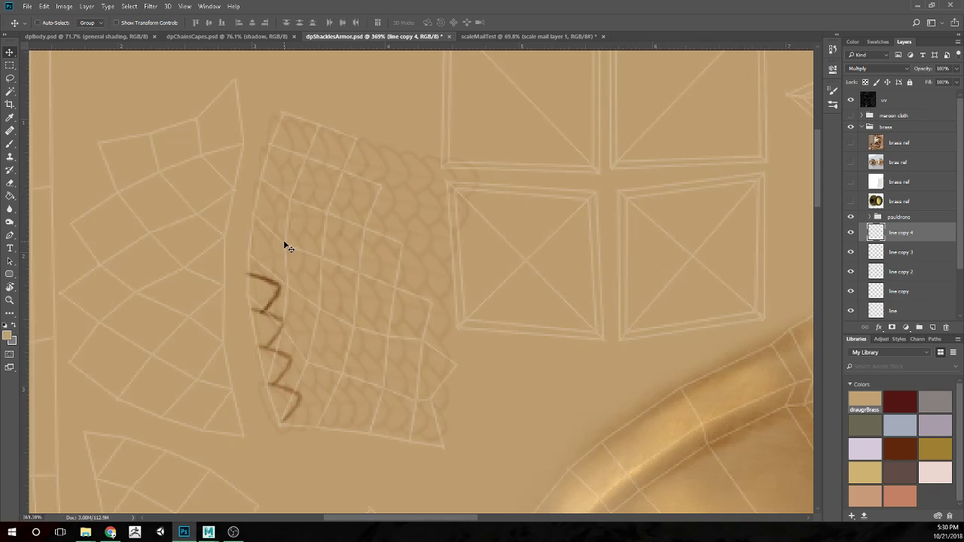
left_click_drag(269, 317, 276, 217)
key("ctrl+t")
left_click_drag(339, 247, 331, 260)
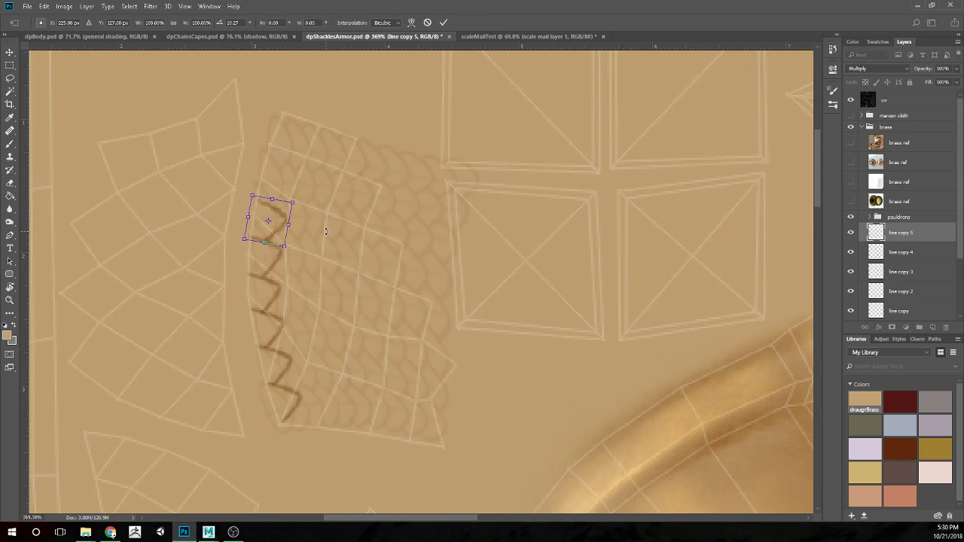
key("Return")
Nudge the rotated top scale copy into line with the scale below it
key("Up")
key("shift+Left")
key("Right")
key("Right")
key("Right")
key("Right")
key("Right")
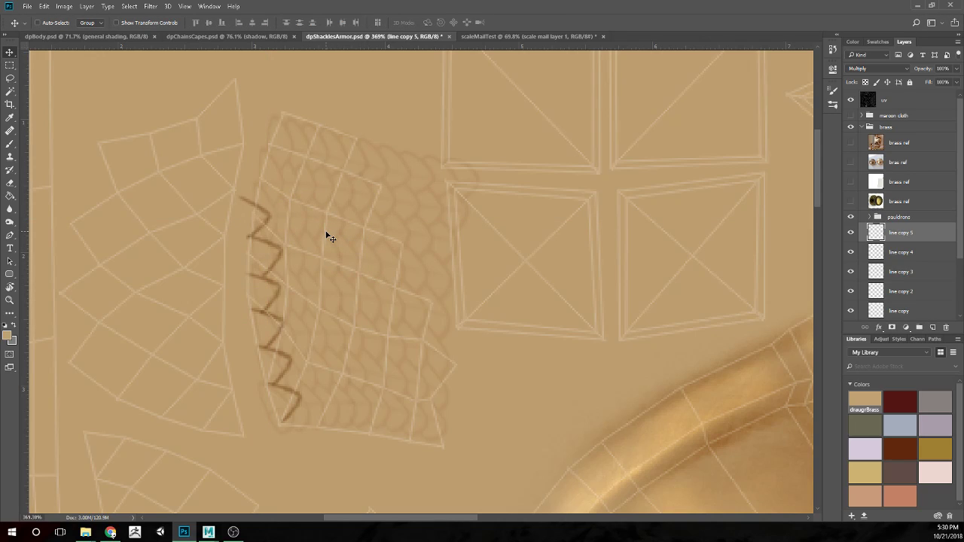
key("shift+Right")
key("Left")
key("Left")
key("Left")
key("Left")
key("Right")
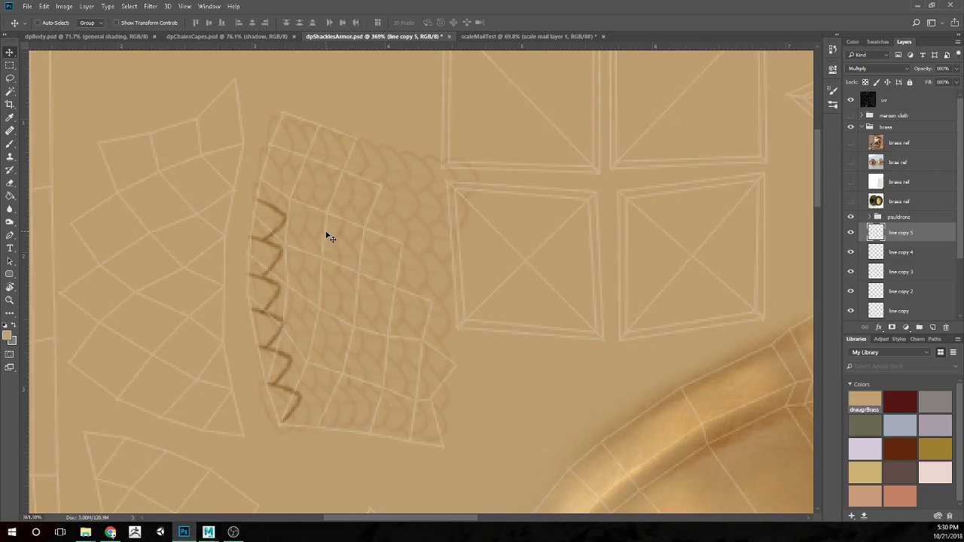
key("Left")
Try extending the scale column with two more copies, rotating the first about 9 degrees, and delete both copies
key("ctrl+j")
left_click_drag(271, 218, 281, 182)
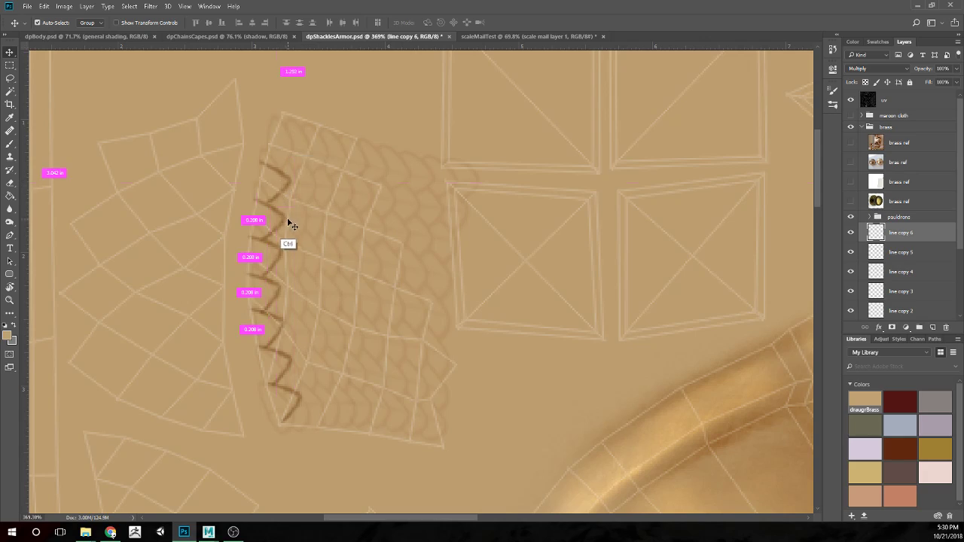
key("ctrl+t")
left_click_drag(318, 220, 317, 218)
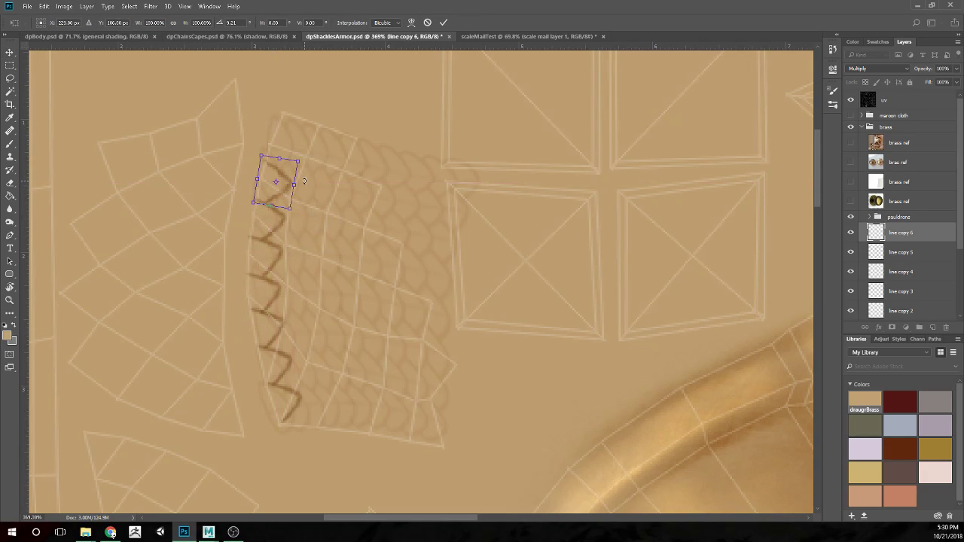
key("Return")
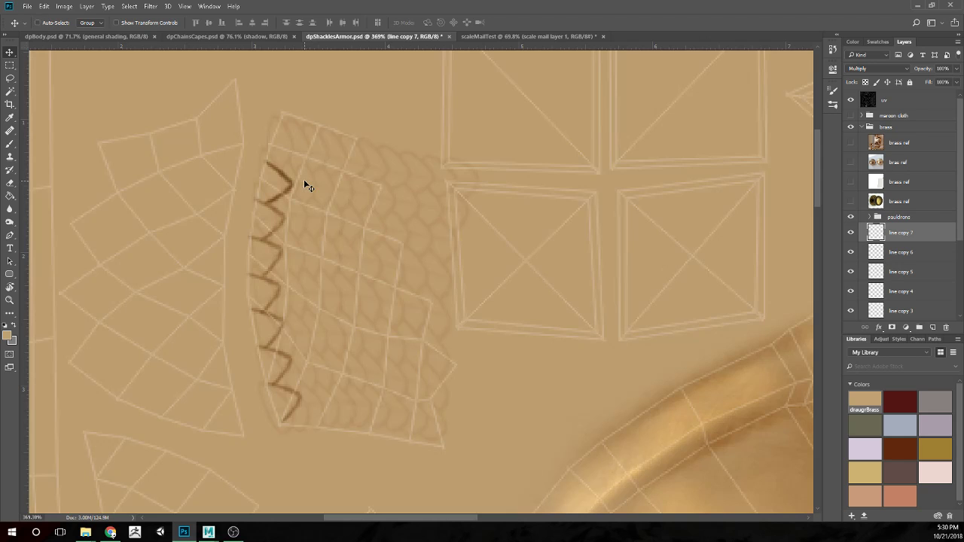
left_click_drag(303, 167, 298, 142)
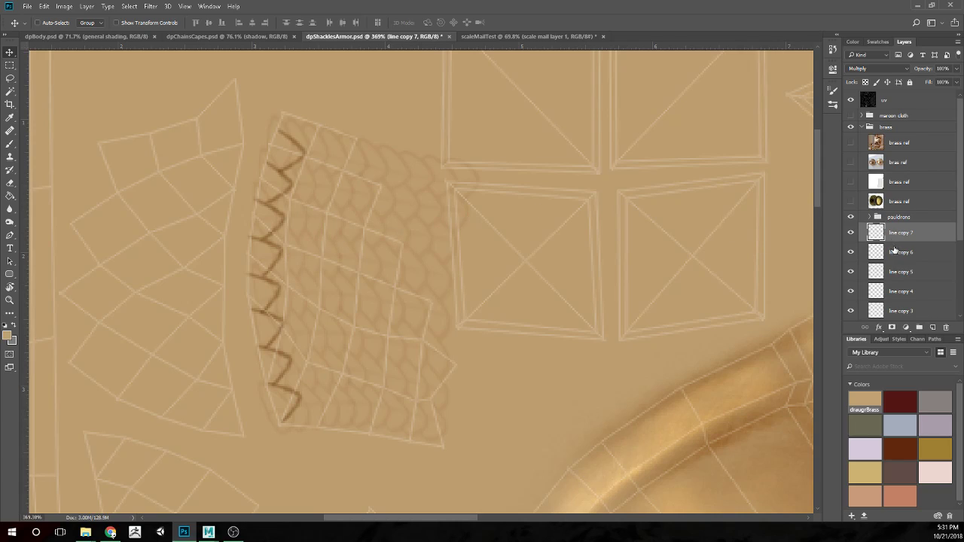
key("Delete")
key("Delete")
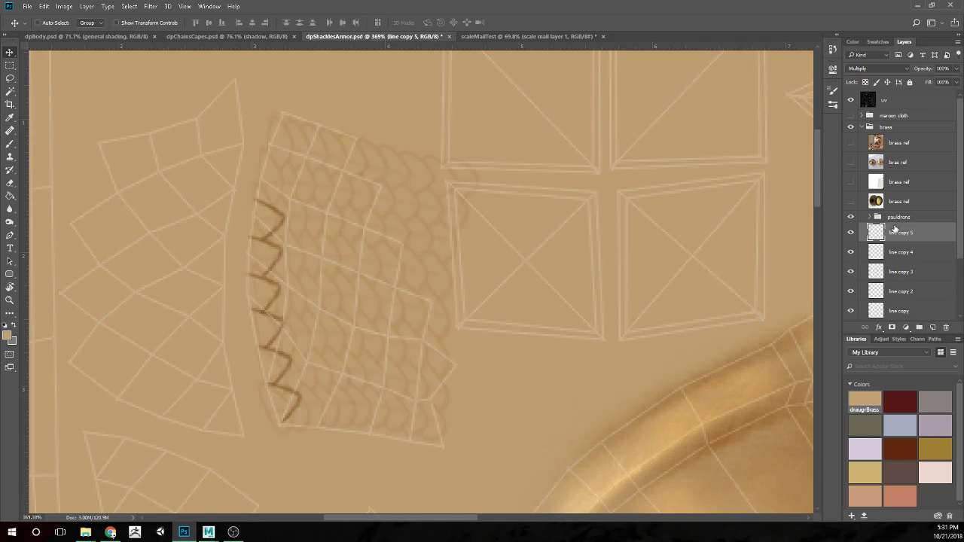
Nudge the top scale outline down and to the left, and duplicate it with the copy placed directly above
key("ctrl+t")
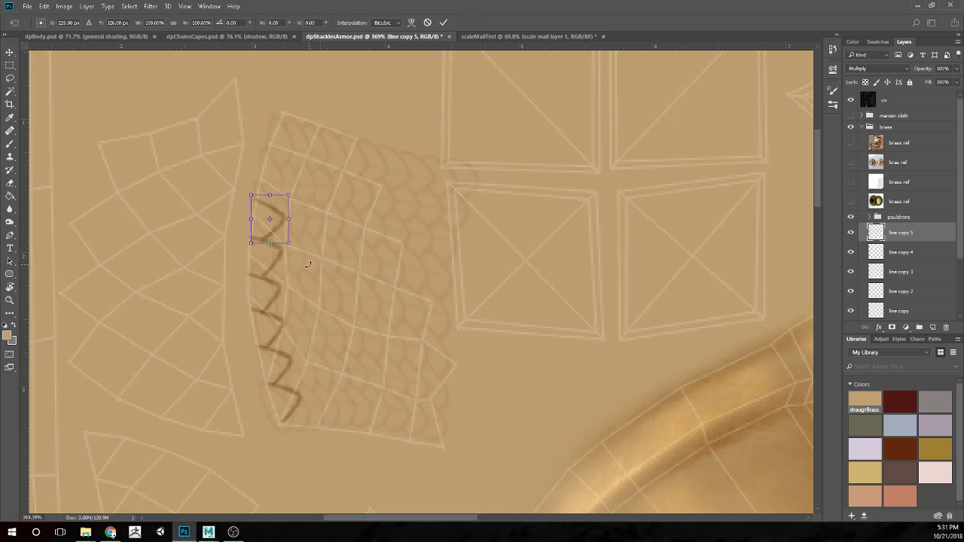
key("Return")
key("Down")
key("Left")
key("ctrl+j")
left_click_drag(279, 213, 297, 164)
key("Right")
key("Right")
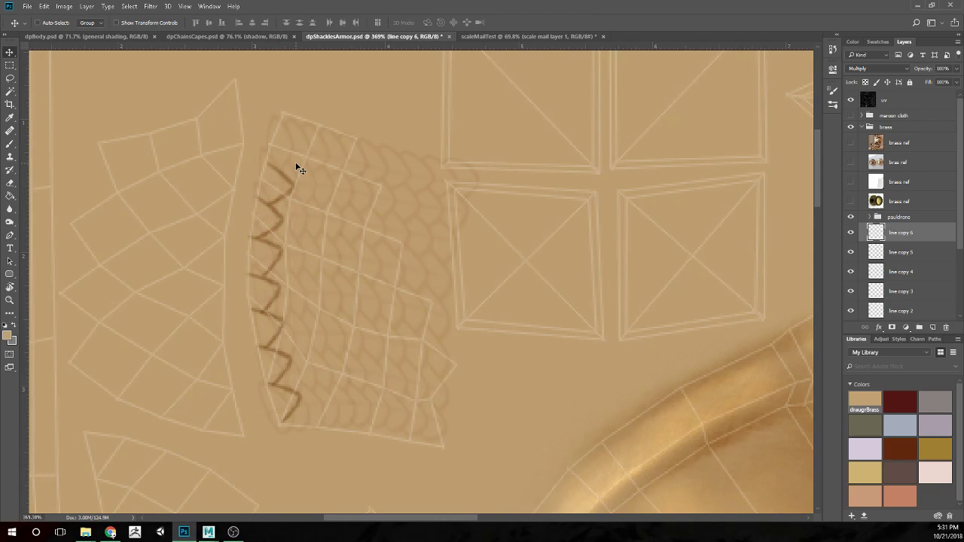
Add two more scale copies up to the UV piece's upper-left corner, rotating the topmost one to fit the edge
key("ctrl+j")
left_click_drag(295, 179, 300, 148)
key("Up")
key("Up")
key("Up")
key("ctrl+j")
mouse_move(301, 159)
left_mouse_down()
mouse_move(322, 135)
mouse_move(314, 126)
left_mouse_up()
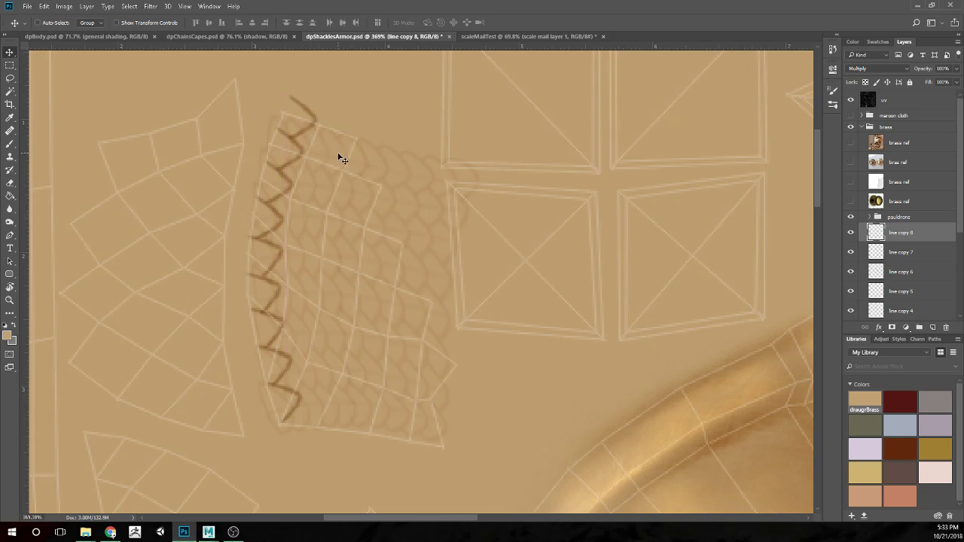
key("ctrl+t")
left_click_drag(360, 152, 339, 143)
key("Return")
Select all the line layers and compress the scale column vertically to about 96% from its upper end
scroll(889, 290, "down", 3)
left_click(913, 292, "shift")
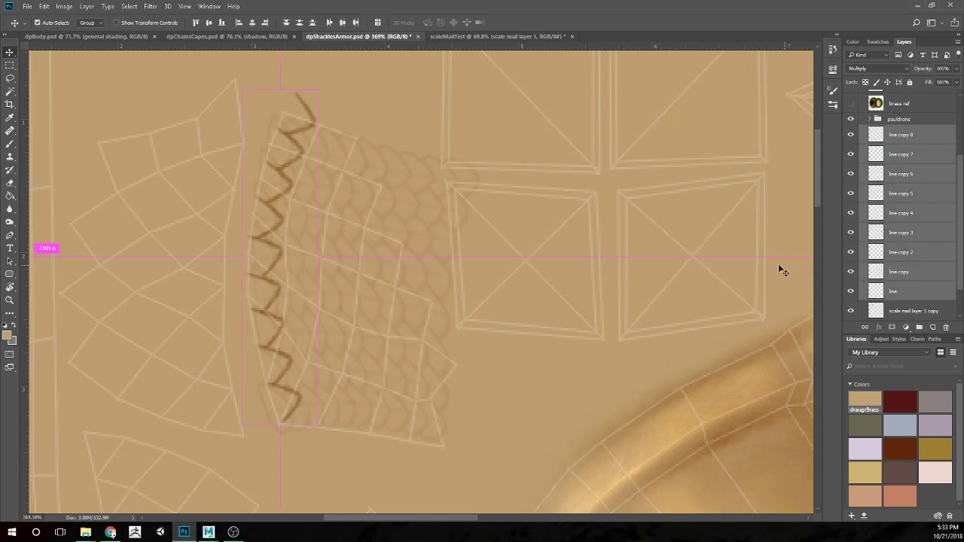
key("ctrl+t")
left_click_drag(280, 89, 281, 104)
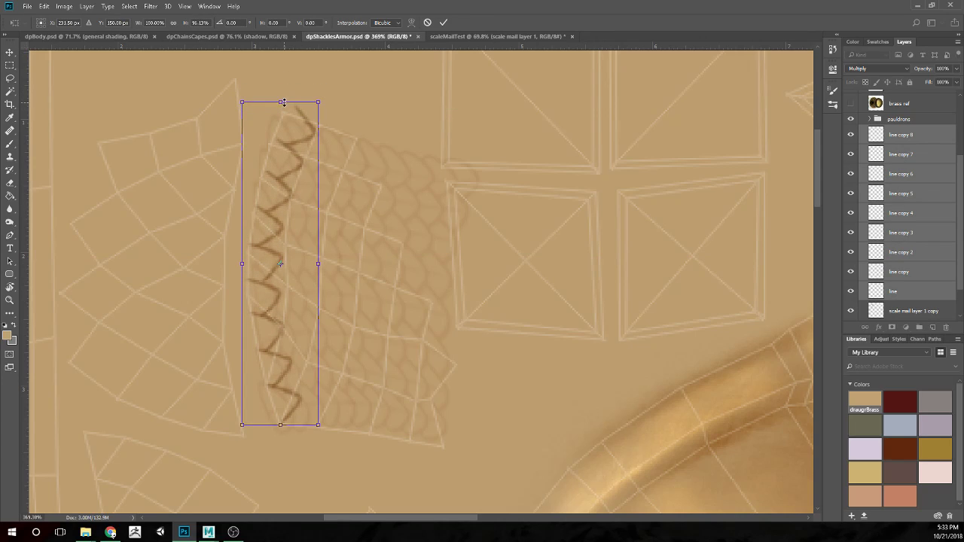
key("Return")
On the line copy 8 layer, erase the stroke overshooting the UV piece's upper corner and repaint it inside the edge
scroll(329, 111, "up", 1)
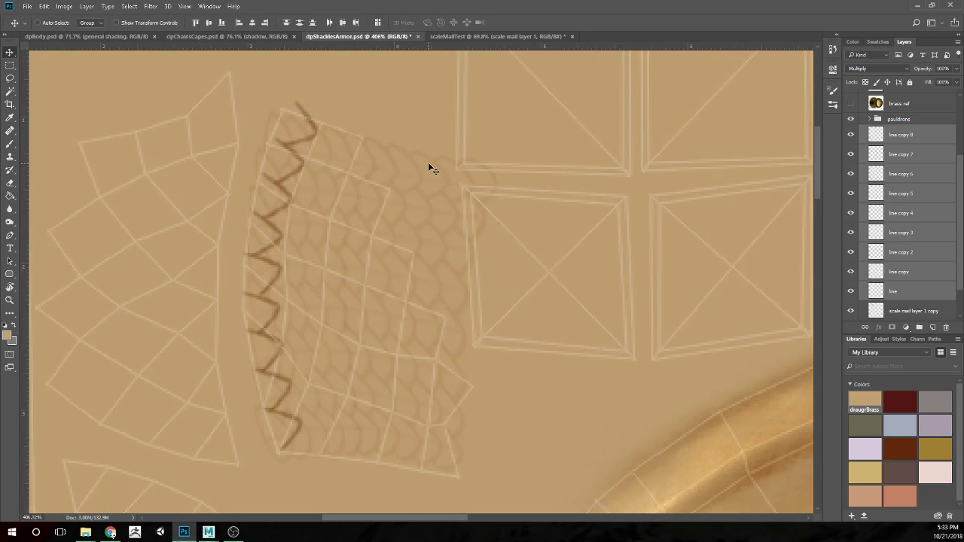
left_click(927, 134)
key("e")
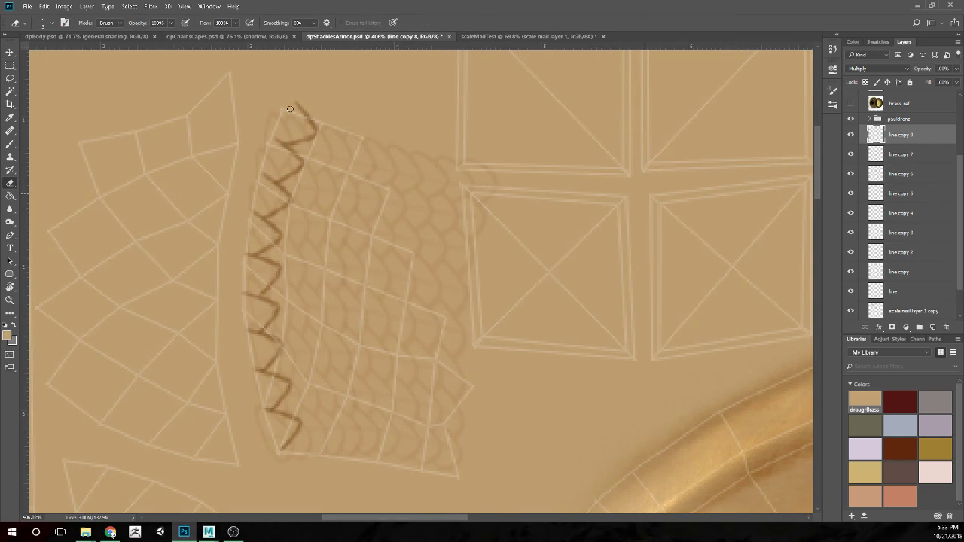
left_click_drag(286, 101, 329, 137)
key("b")
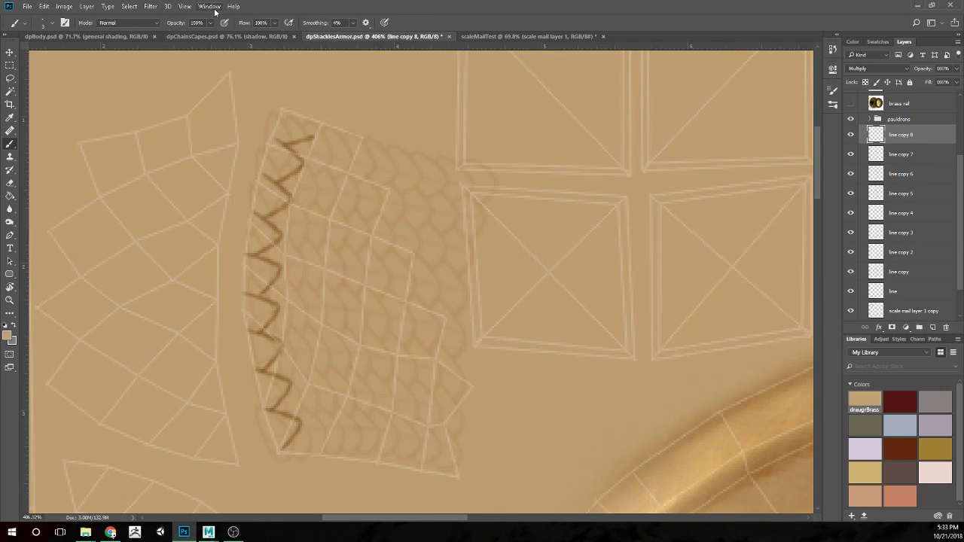
mouse_move(295, 114)
left_mouse_down()
mouse_move(314, 139)
mouse_move(288, 110)
mouse_move(313, 134)
left_mouse_up()
Merge all the line layers into one and rename the merged layer line
scroll(327, 321, "down", 2)
scroll(308, 321, "up", 1)
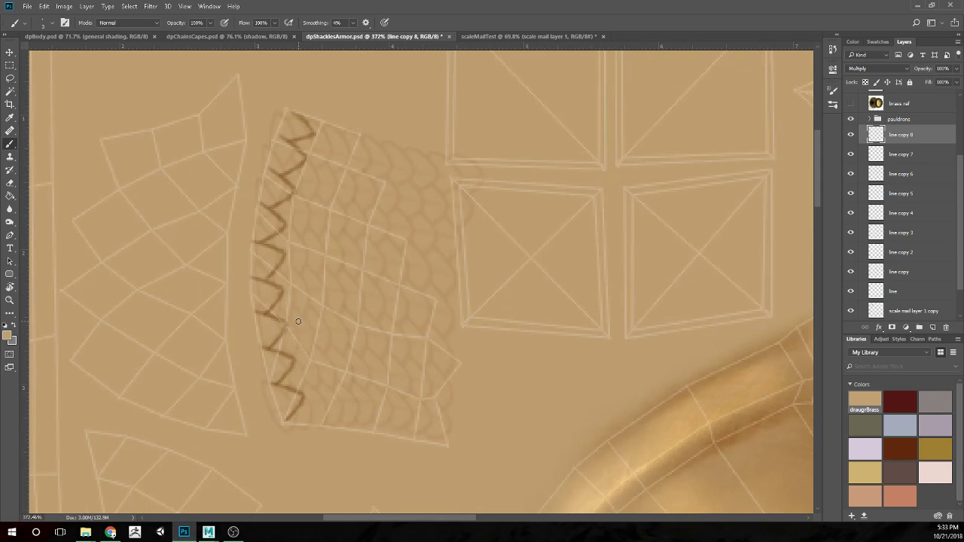
scroll(312, 329, "down", 1)
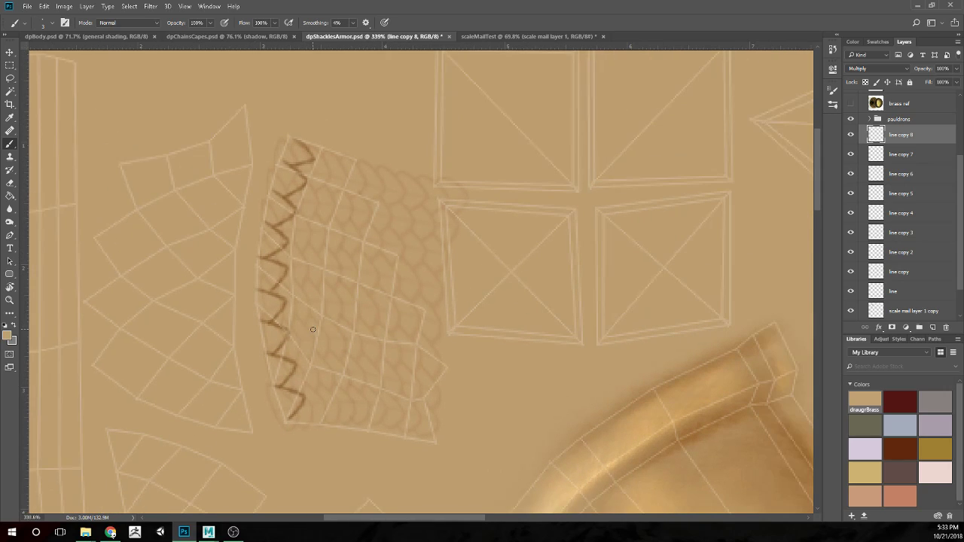
left_click(908, 295, "shift")
key("ctrl+e")
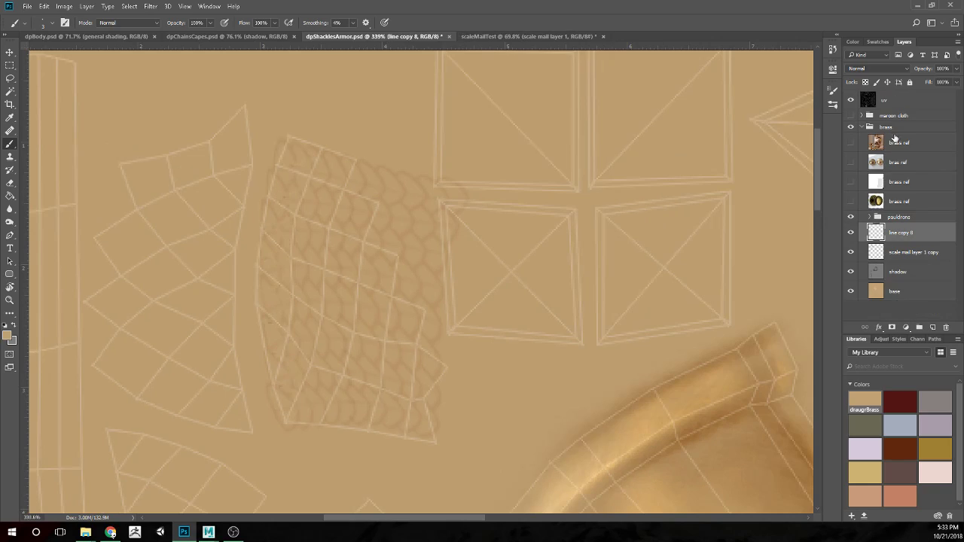
double_click(901, 233)
key("BackSpace")
key("Return")
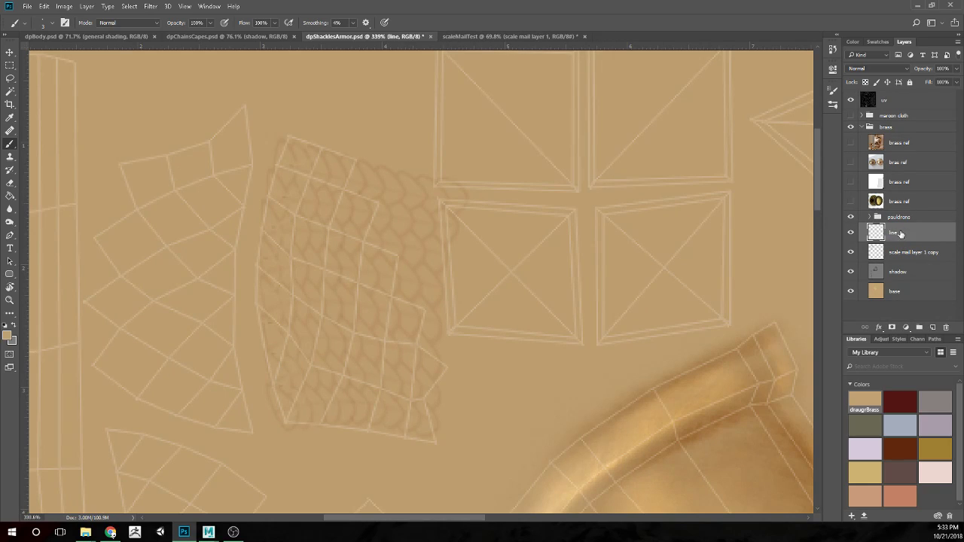
Try Color Burn on the merged line layer, and set its blend mode to Multiply
left_click(880, 69)
left_click(876, 107)
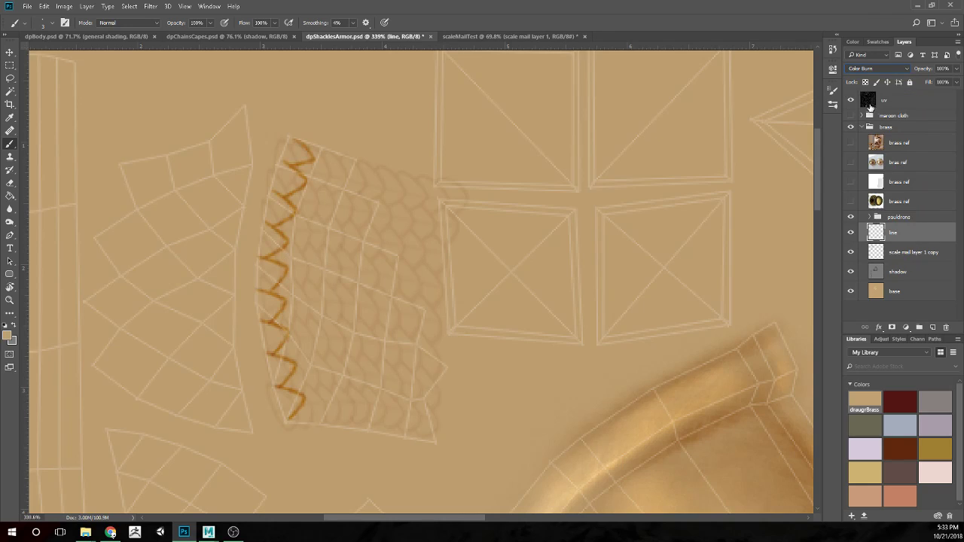
left_click(880, 68)
left_click(871, 99)
scroll(449, 304, "up", 2)
Delete the merged line layer and undo the deletion
left_click_drag(343, 372, 333, 330)
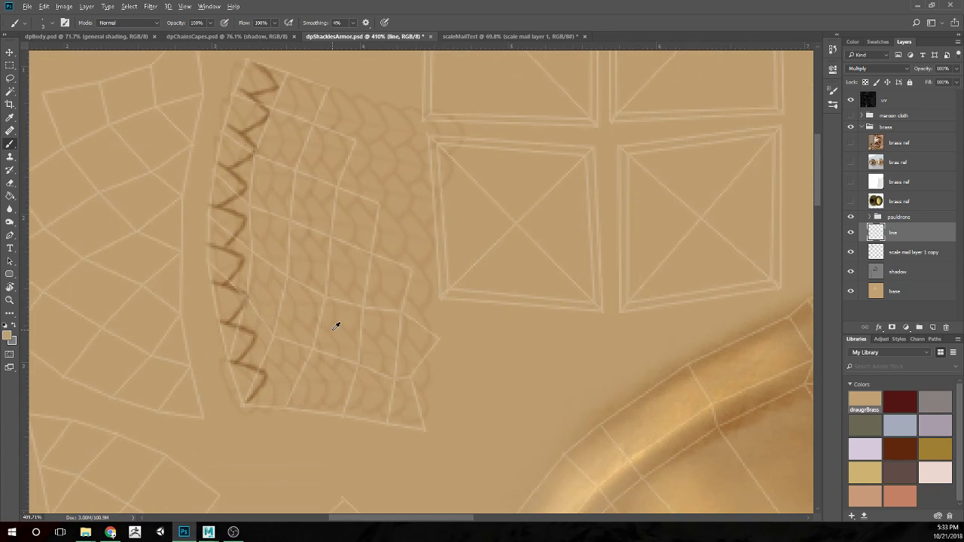
scroll(333, 330, "down", 1)
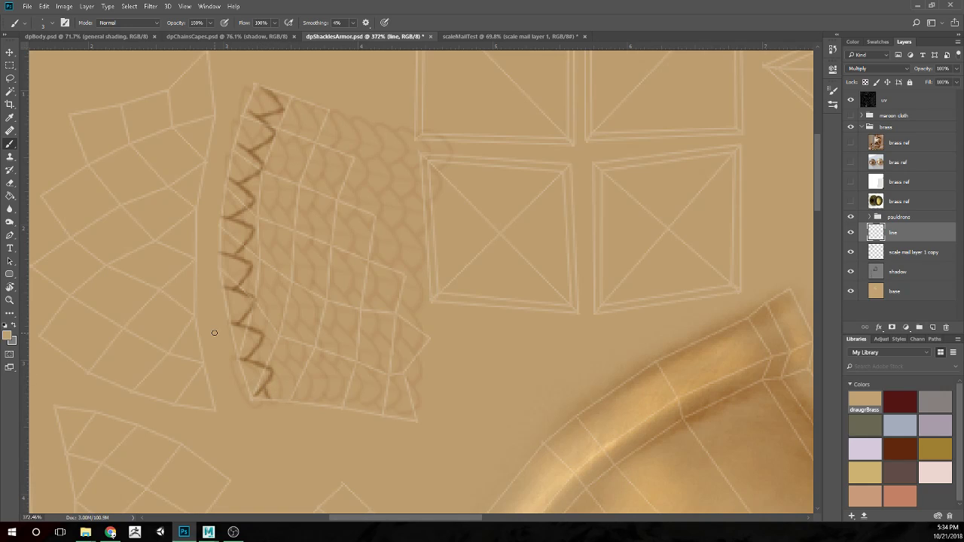
key("Delete")
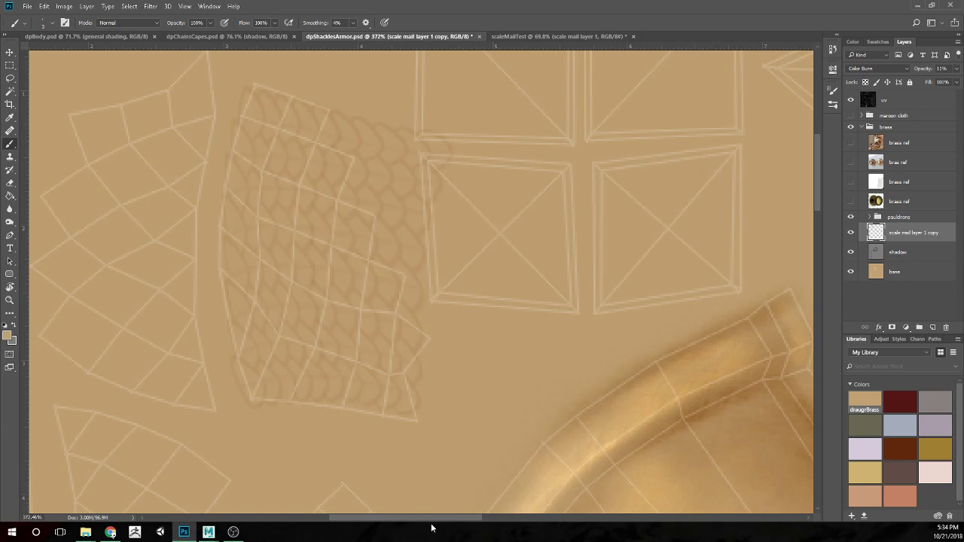
key("ctrl+z")
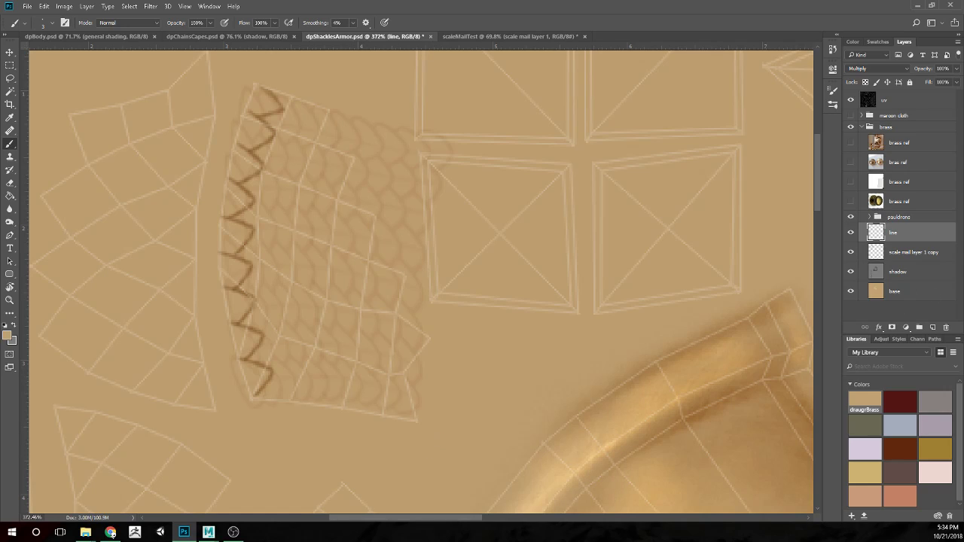
Try a duplicate of the line layer as a second scale column nested beside the first, and delete the copy
key("ctrl+j")
key("v")
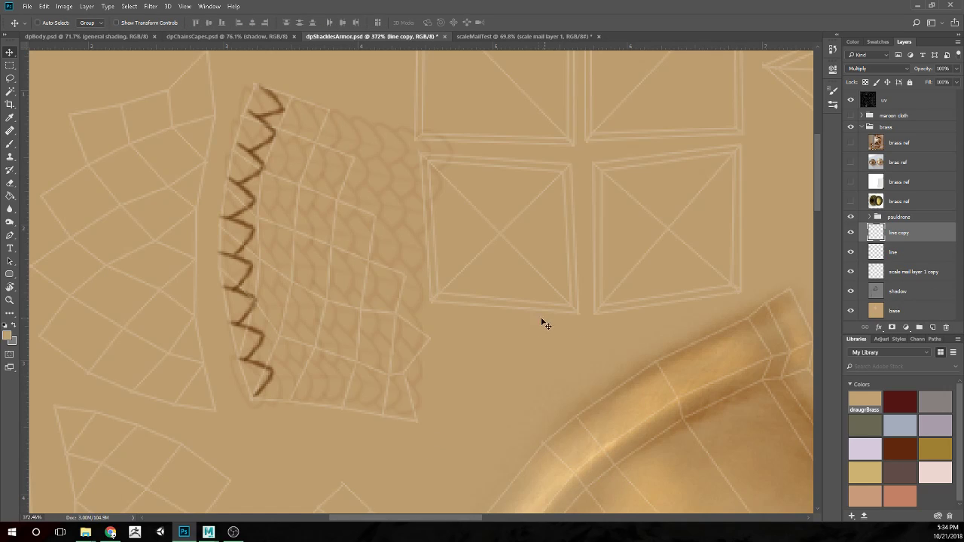
left_click_drag(252, 307, 278, 310)
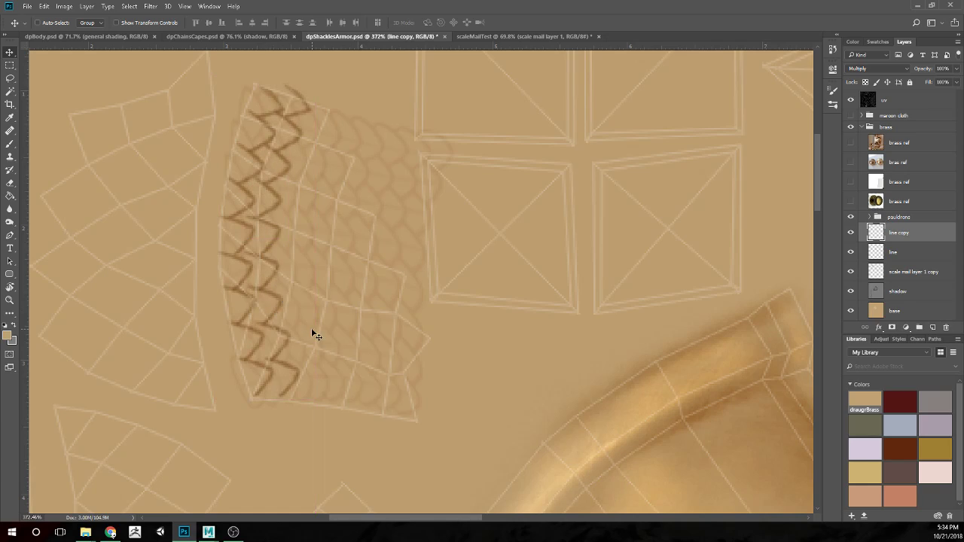
key("Down")
key("Down")
key("Down")
key("Down")
key("Down")
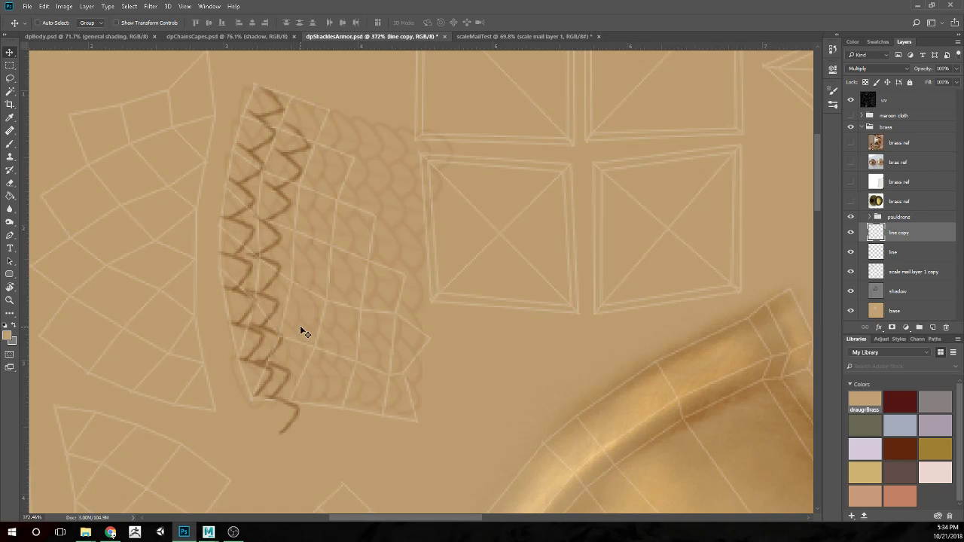
key("Down")
key("Down")
key("Down")
key("Down")
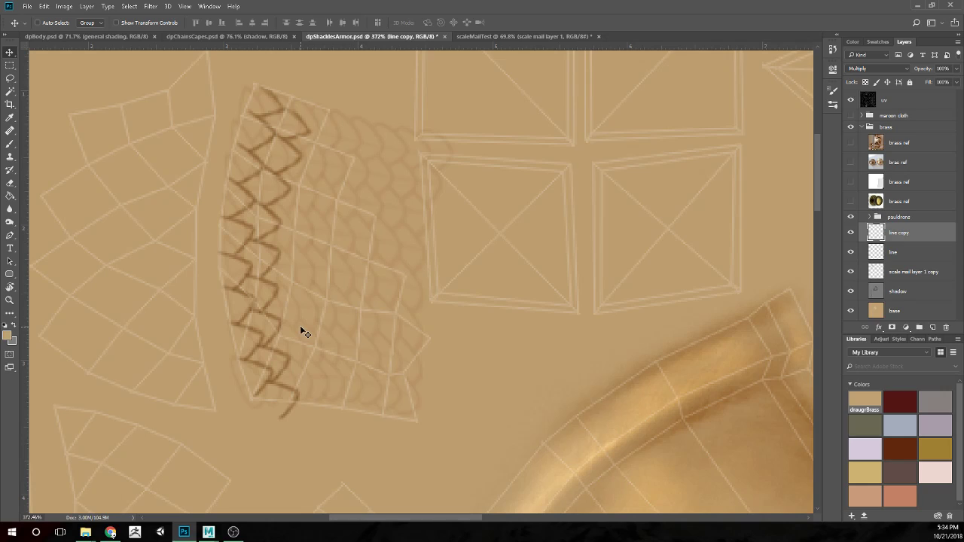
key("Up")
key("Up")
key("Up")
key("Up")
key("Up")
key("Up")
key("Up")
key("Up")
key("Up")
key("Down")
key("Down")
key("Down")
key("Down")
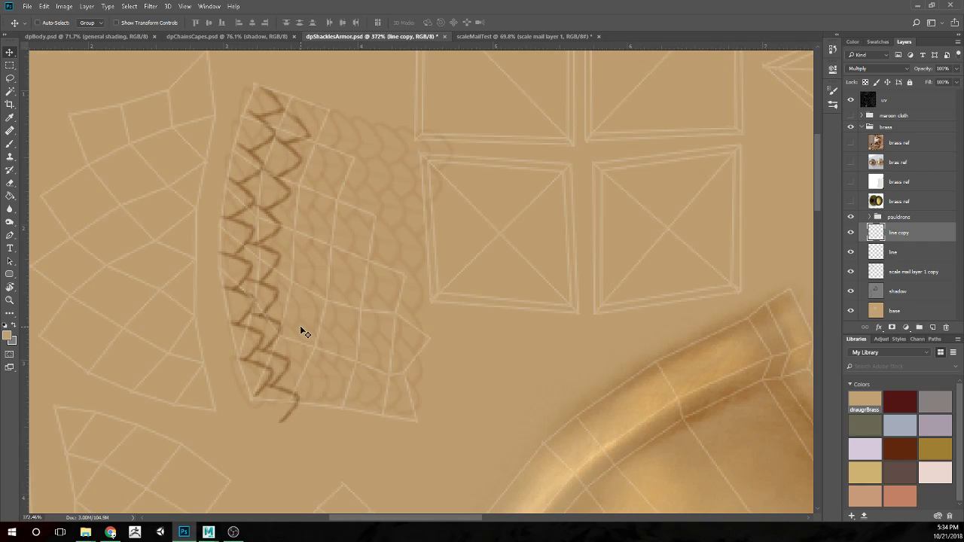
key("Up")
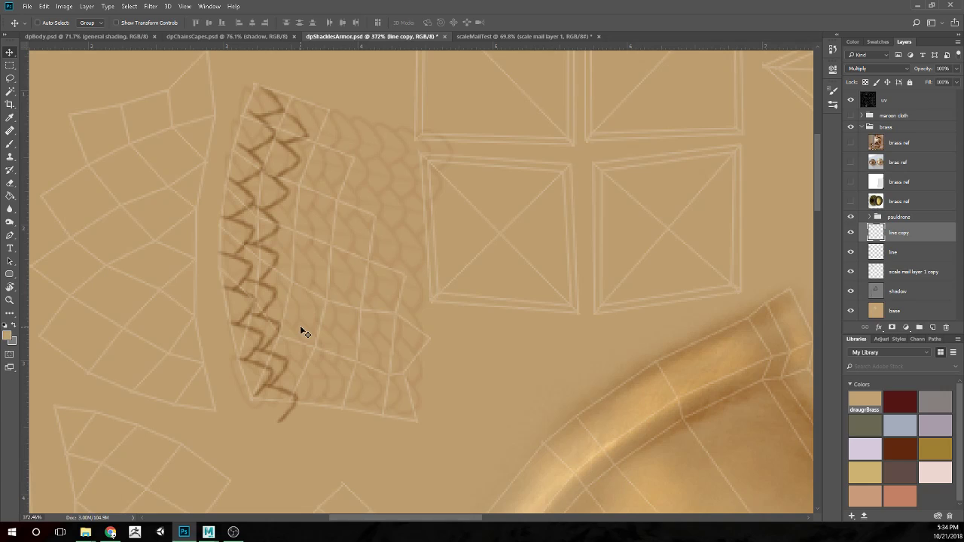
key("Delete")
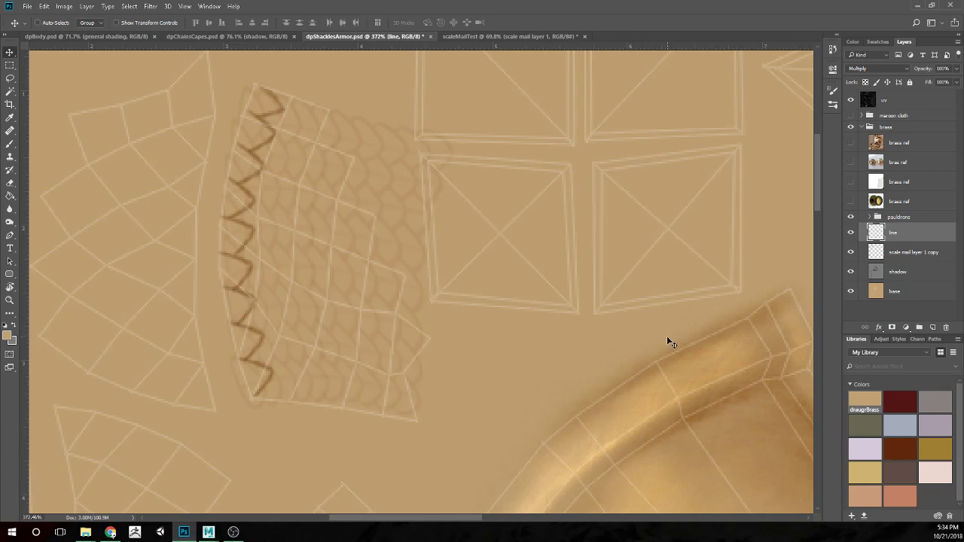
Hide the line layer
key("b")
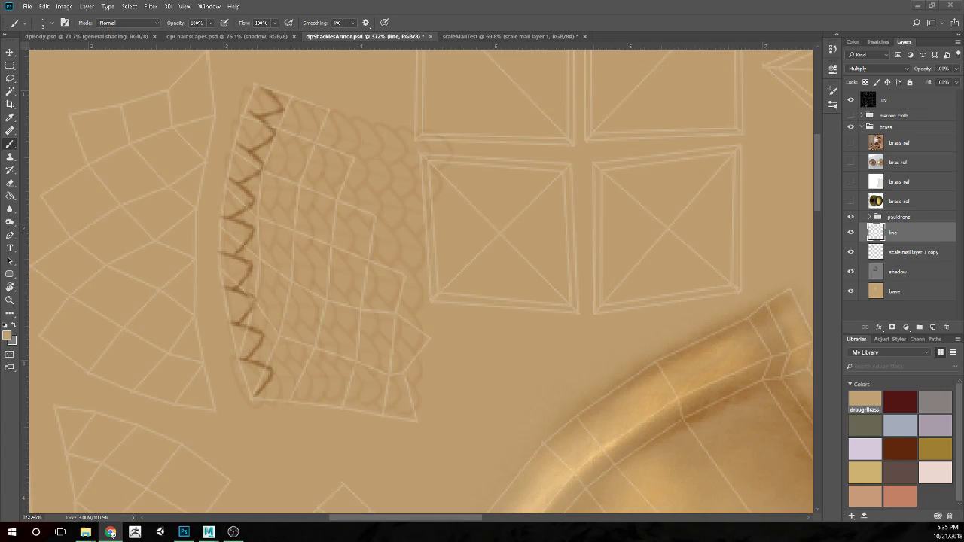
left_click(834, 279)
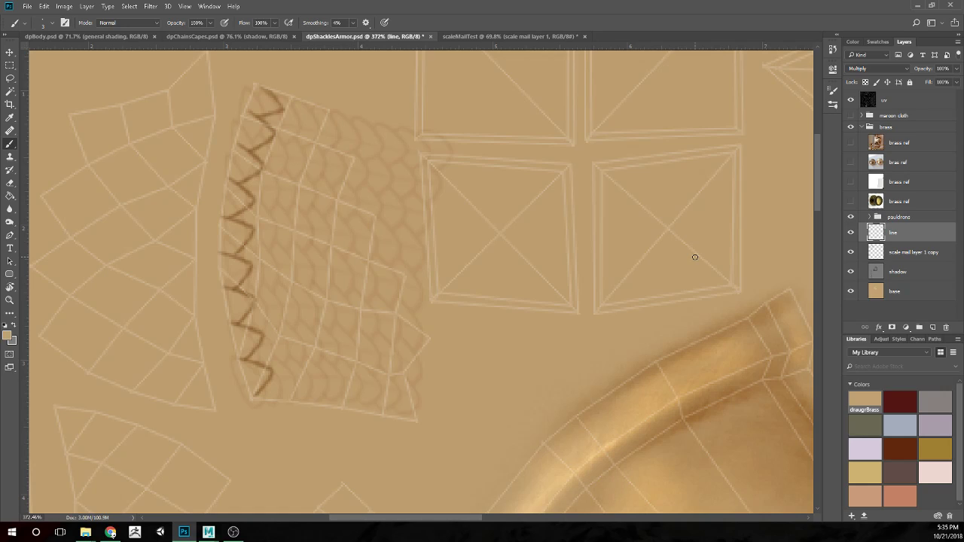
left_click(851, 233)
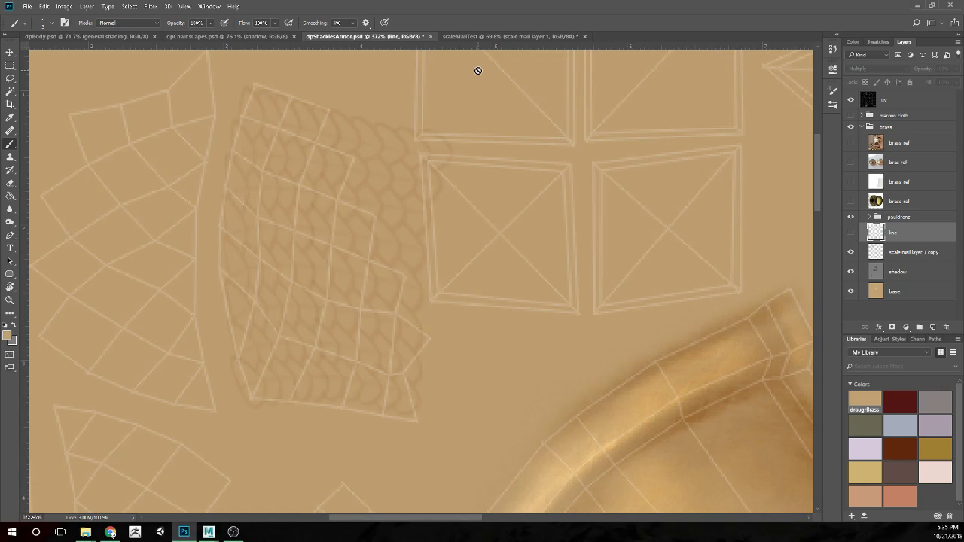
Duplicate scale mail layer 1 from scaleMailTest into dpShacklesArmor.psd and return to that document
left_click(509, 36)
right_click(908, 105)
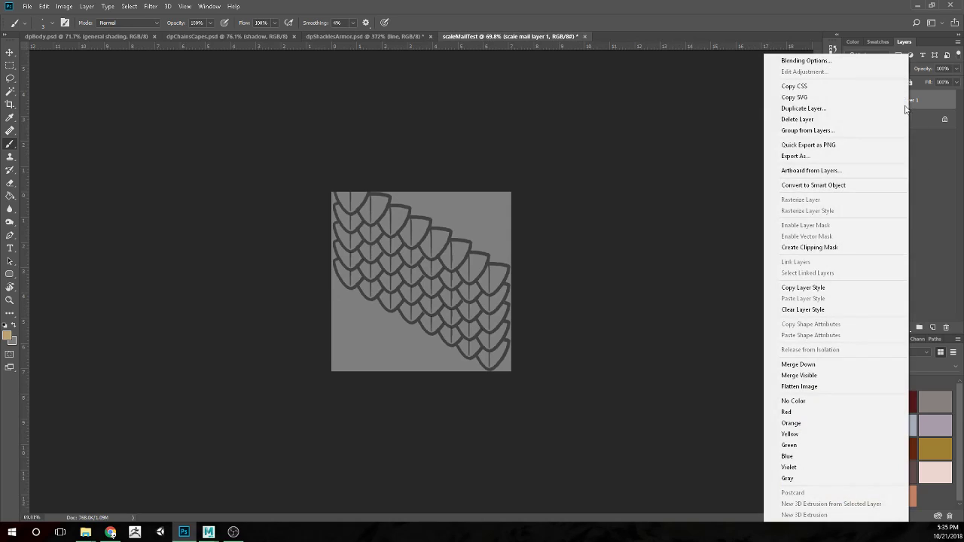
left_click(804, 108)
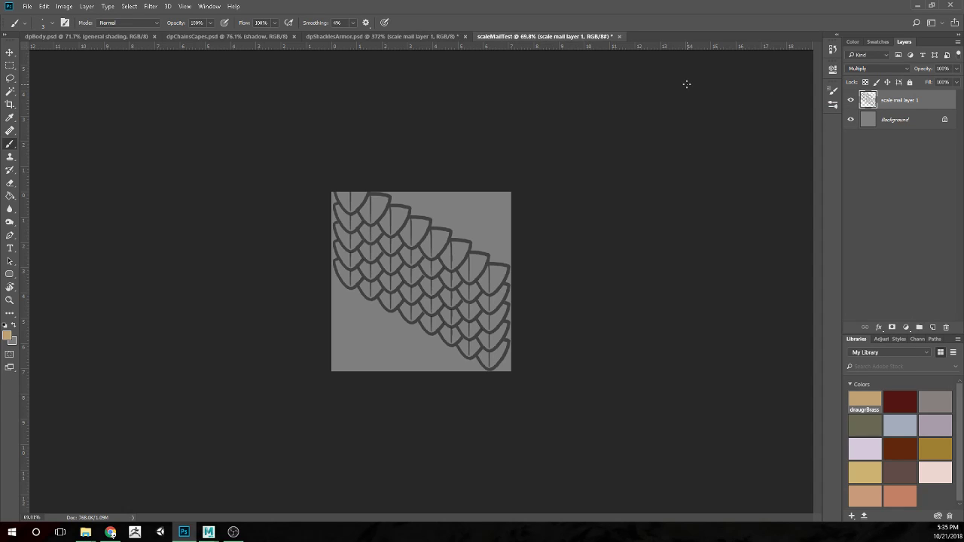
left_click(420, 35)
Scale the scale mail layer 1 down to about 23% and place it over the faded pattern's UV piece
scroll(432, 306, "down", 5)
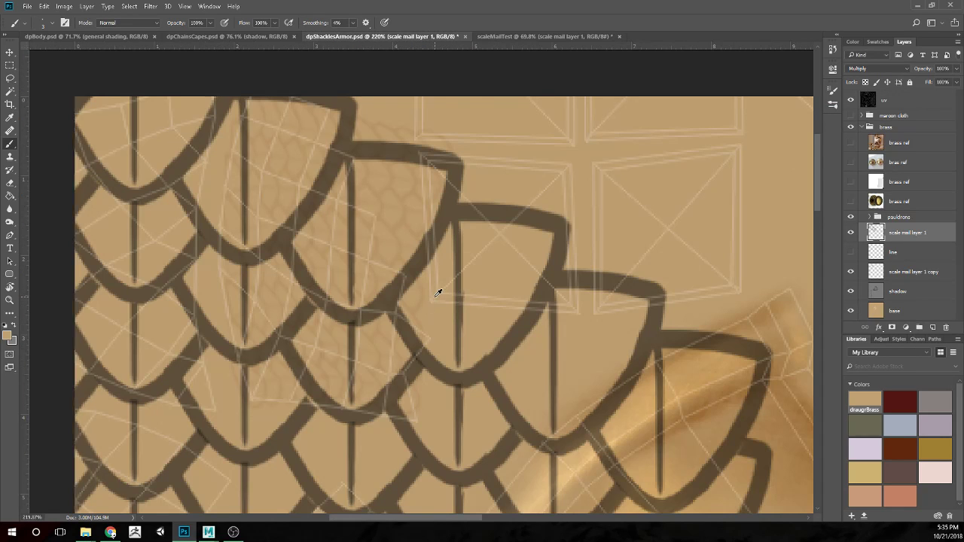
key("ctrl+t")
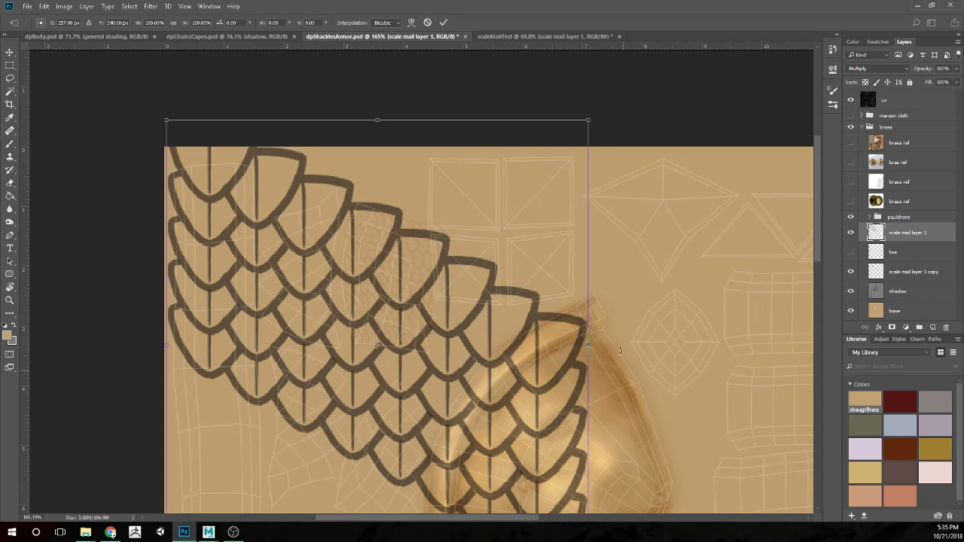
scroll(582, 452, "down", 3)
left_click_drag(581, 502, 470, 341)
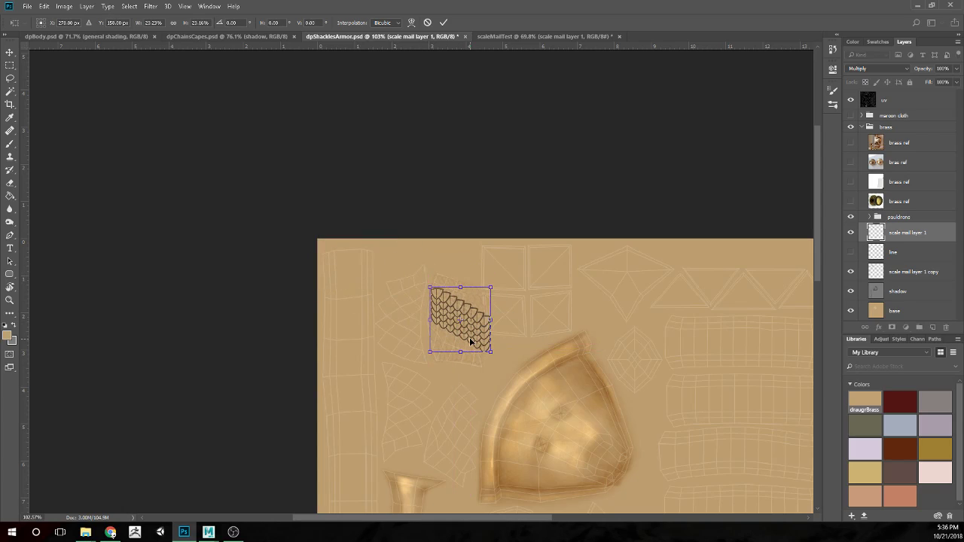
key("b")
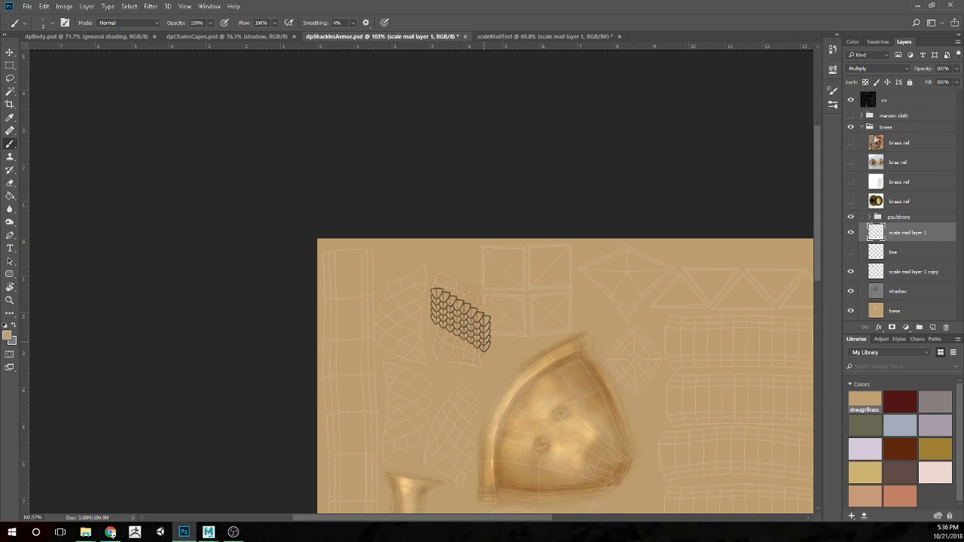
Duplicate the scale mail layer, flip the copy horizontally, and place it beside the original to form a peak without overlap
scroll(471, 326, "up", 2)
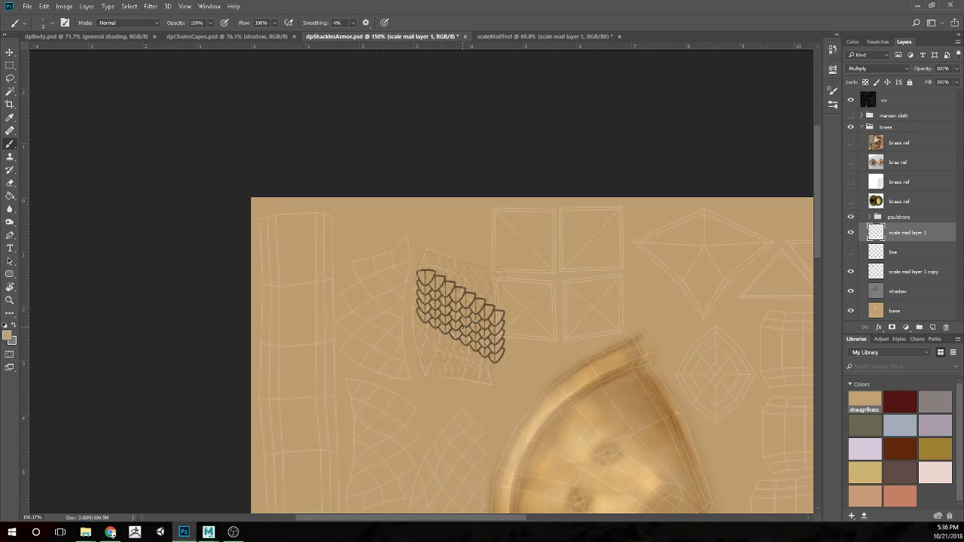
scroll(476, 332, "up", 1)
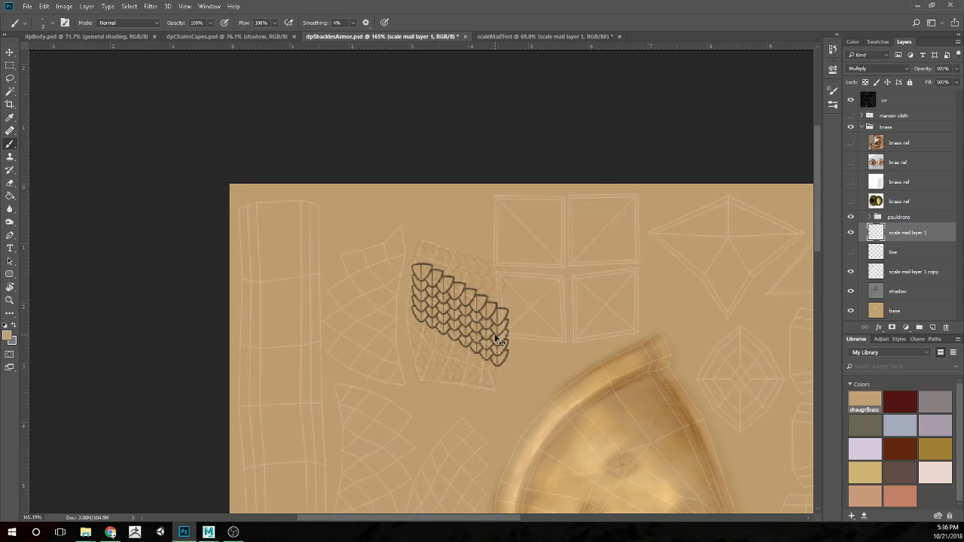
key("ctrl+j")
key("ctrl+t")
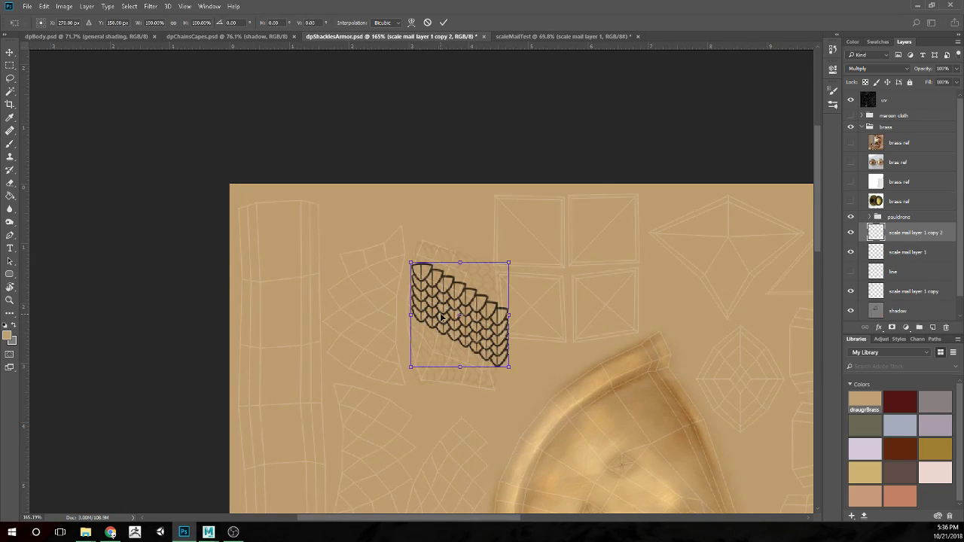
right_click(473, 320)
left_click(538, 472)
mouse_move(486, 325)
left_mouse_down()
mouse_move(387, 324)
mouse_move(407, 323)
left_mouse_up()
key("Return")
key("b")
scroll(454, 315, "up", 4)
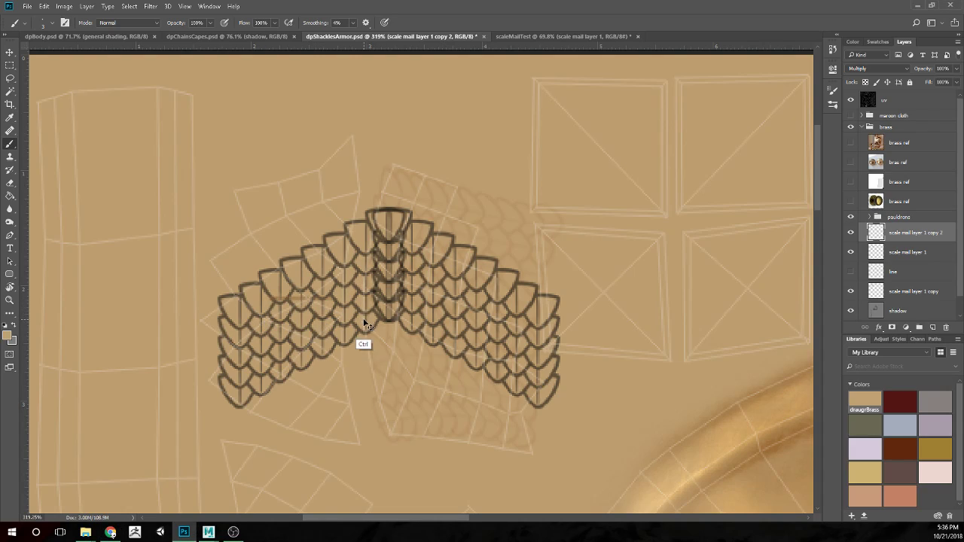
key("v")
mouse_move(353, 296)
left_mouse_down()
mouse_move(293, 296)
mouse_move(318, 296)
left_mouse_up()
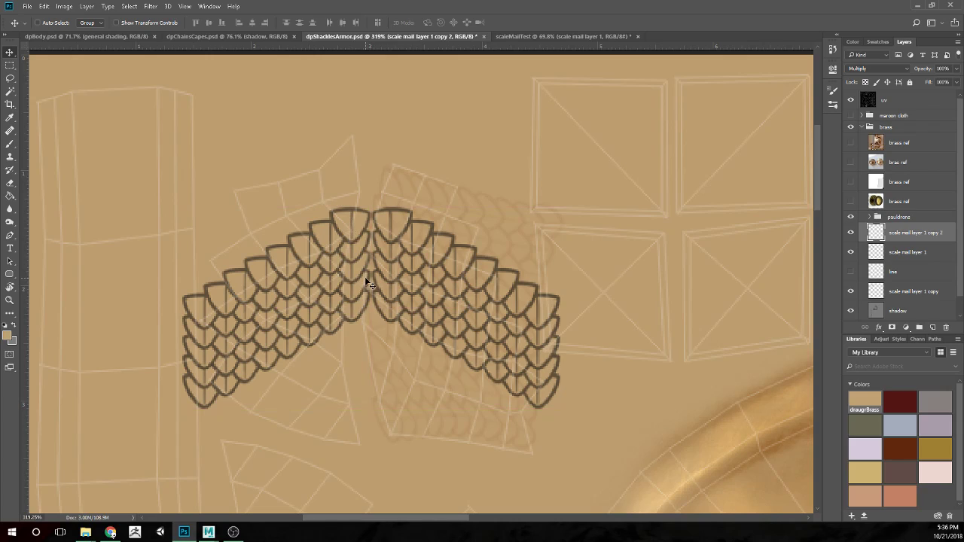
Erase the innermost column of scales from the mirrored copy where it borders the original
key("e")
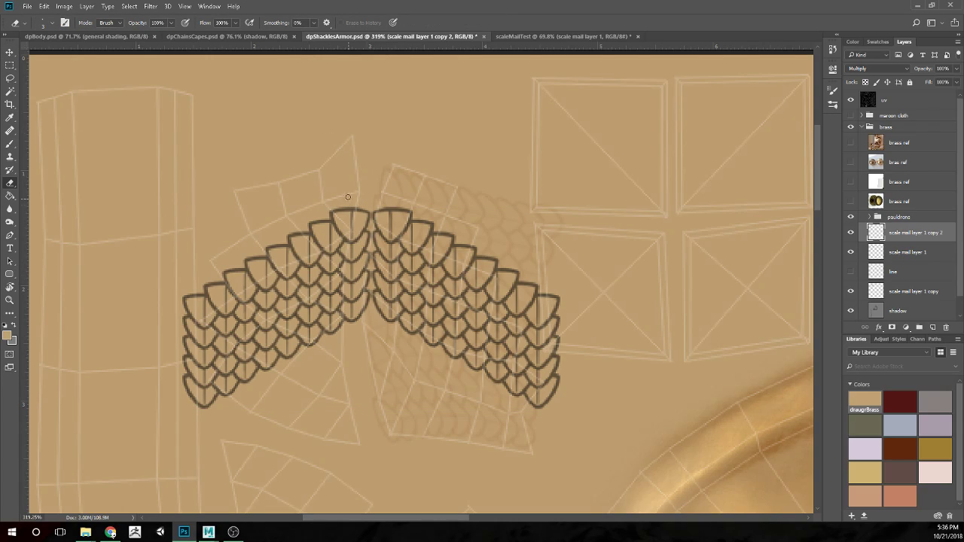
mouse_move(340, 210)
left_mouse_down()
mouse_move(356, 197)
mouse_move(366, 223)
mouse_move(353, 243)
mouse_move(354, 259)
mouse_move(365, 256)
mouse_move(354, 324)
mouse_move(366, 295)
left_mouse_up()
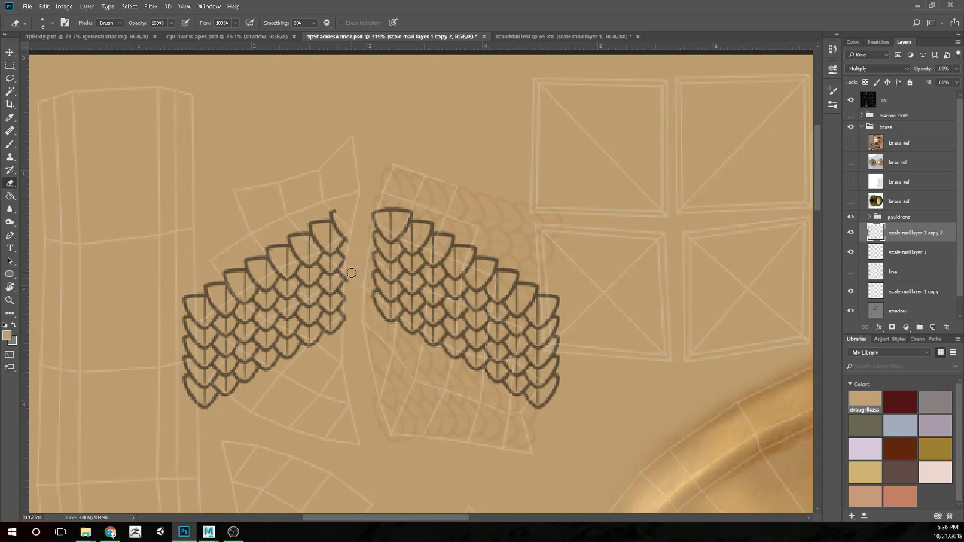
mouse_move(349, 240)
left_mouse_down()
mouse_move(344, 220)
mouse_move(326, 210)
left_mouse_up()
Move the trimmed mirrored copy back against the original's inner edge, with its top scale slightly below the original's peak
key("v")
left_click_drag(335, 294, 379, 291)
key("Left")
key("Left")
key("Left")
key("Left")
key("Up")
key("Up")
key("Right")
key("Right")
key("Up")
key("Up")
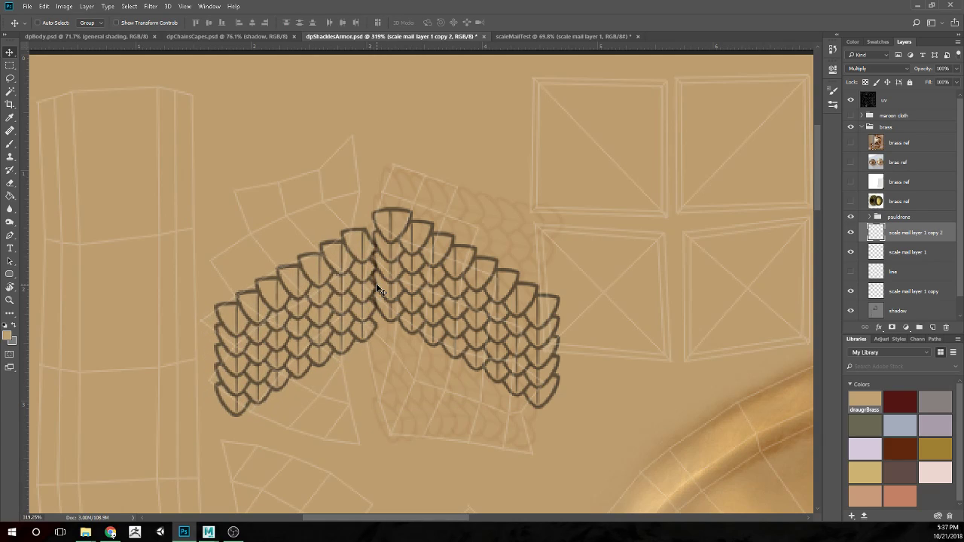
key("Right")
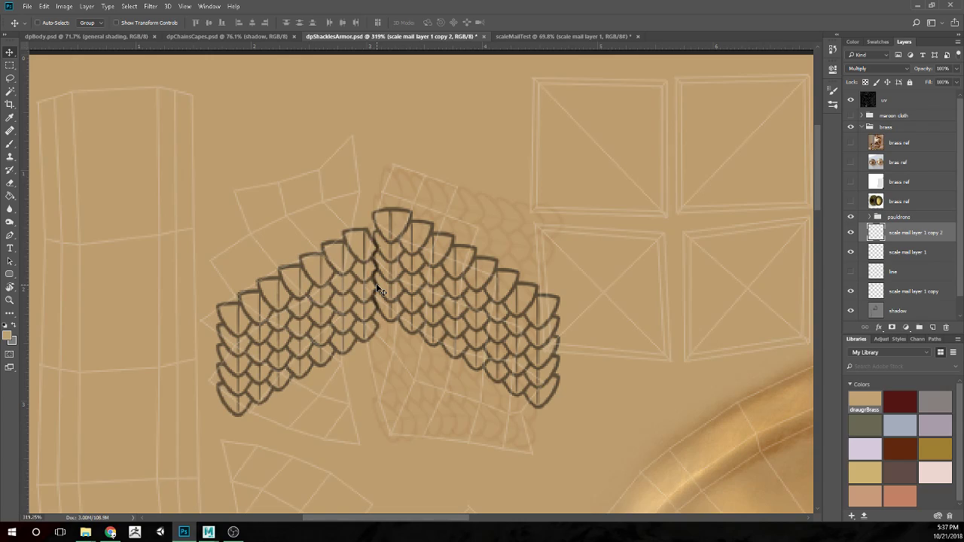
Nudge the mirrored copy up and slightly inward until its scale rows line up with the original's centre column
key("b")
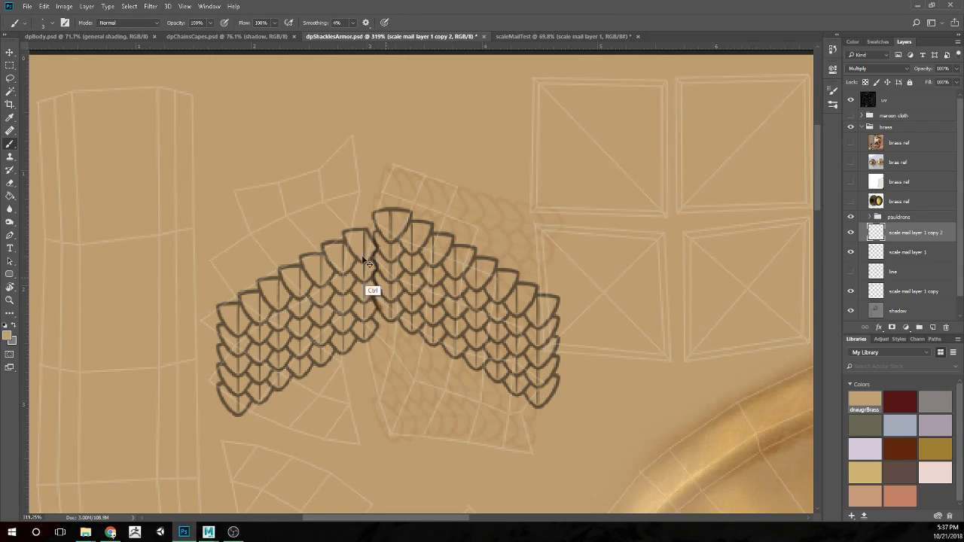
key("e")
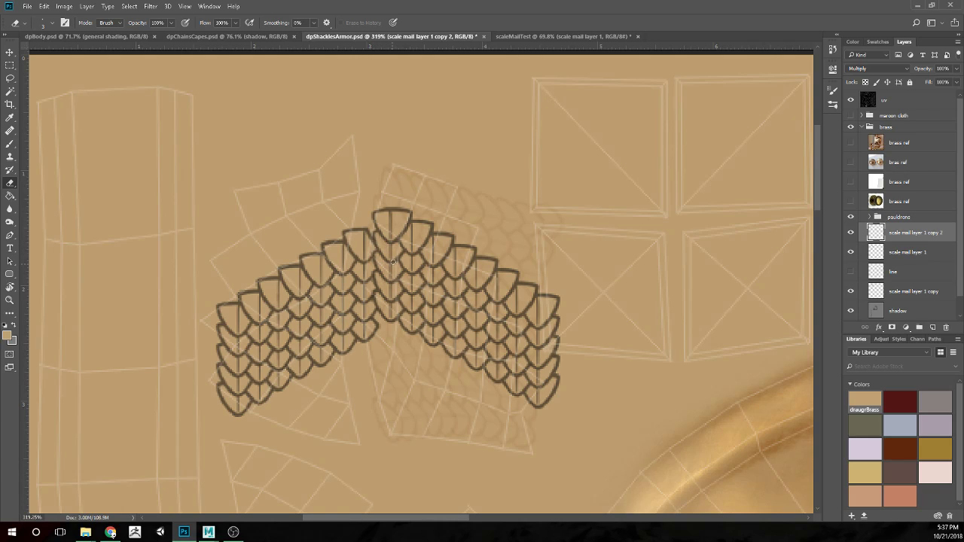
scroll(427, 279, "down", 2)
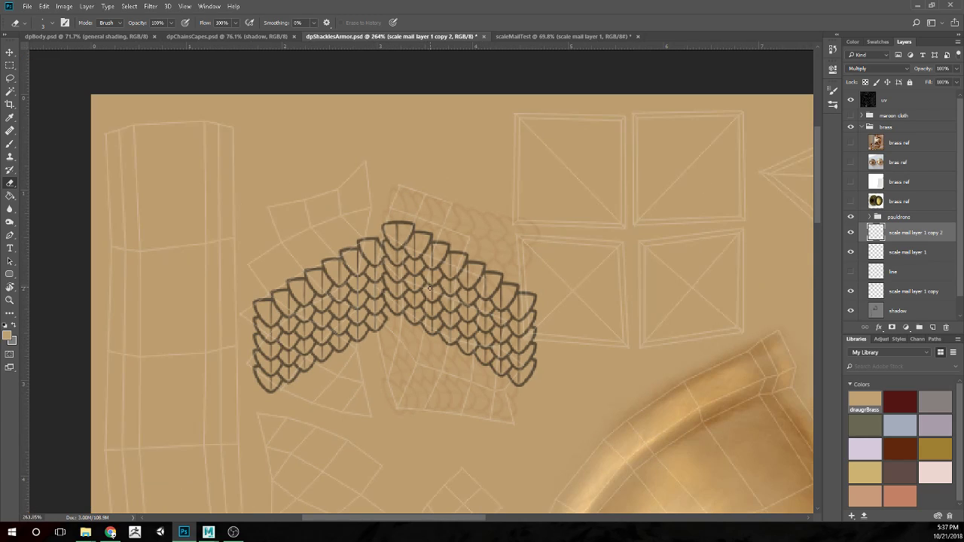
scroll(428, 292, "up", 1)
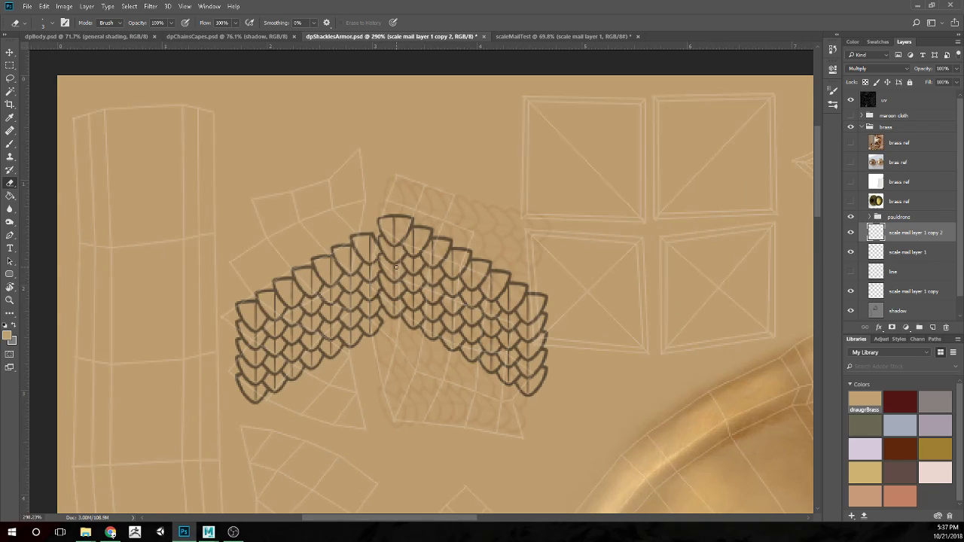
key("v")
key("Up")
key("Up")
key("Up")
key("Up")
key("Up")
key("Up")
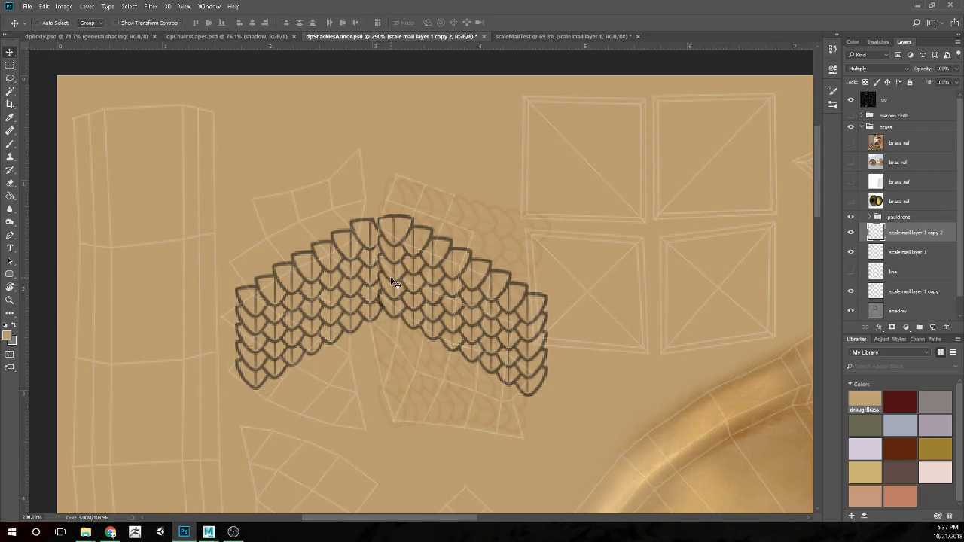
key("Right")
key("Right")
key("Right")
key("Left")
key("Down")
key("Left")
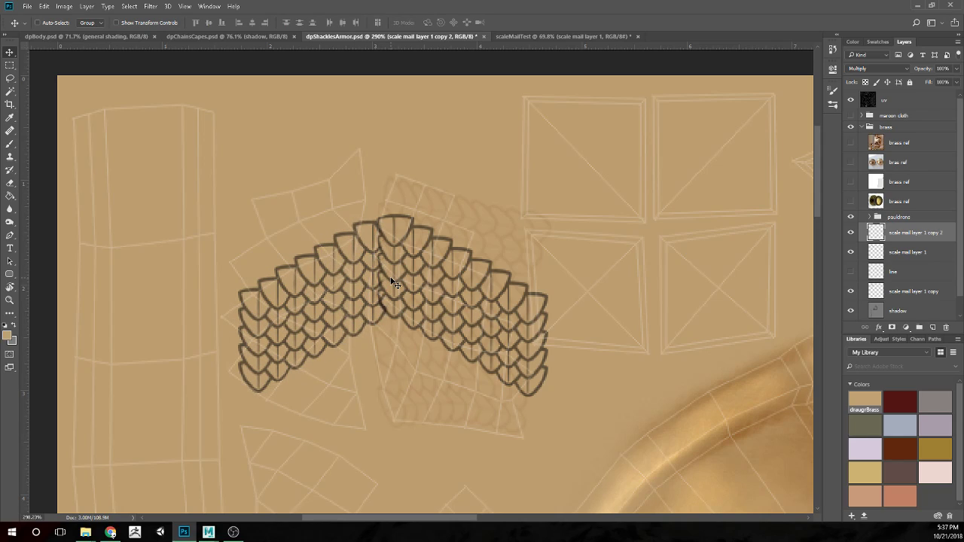
key("Right")
key("Down")
key("Down")
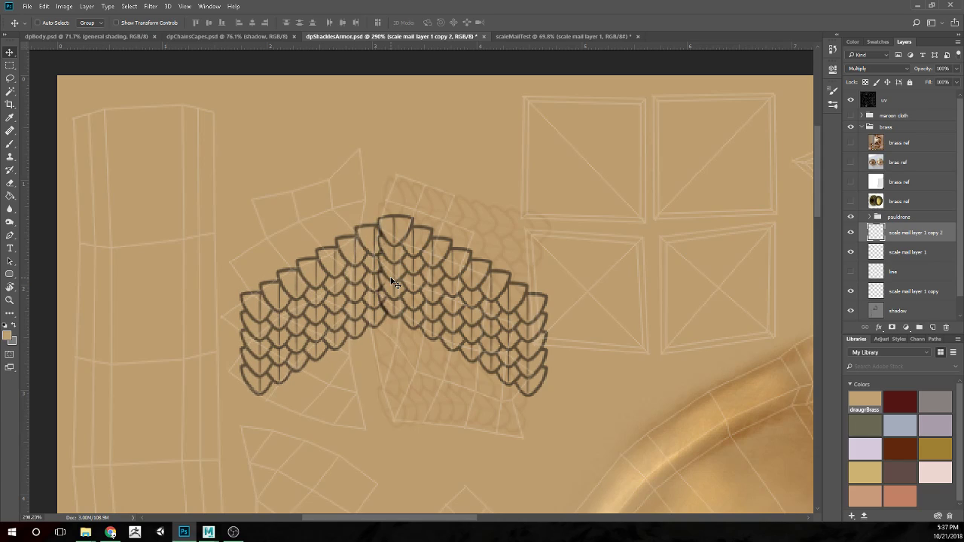
key("e")
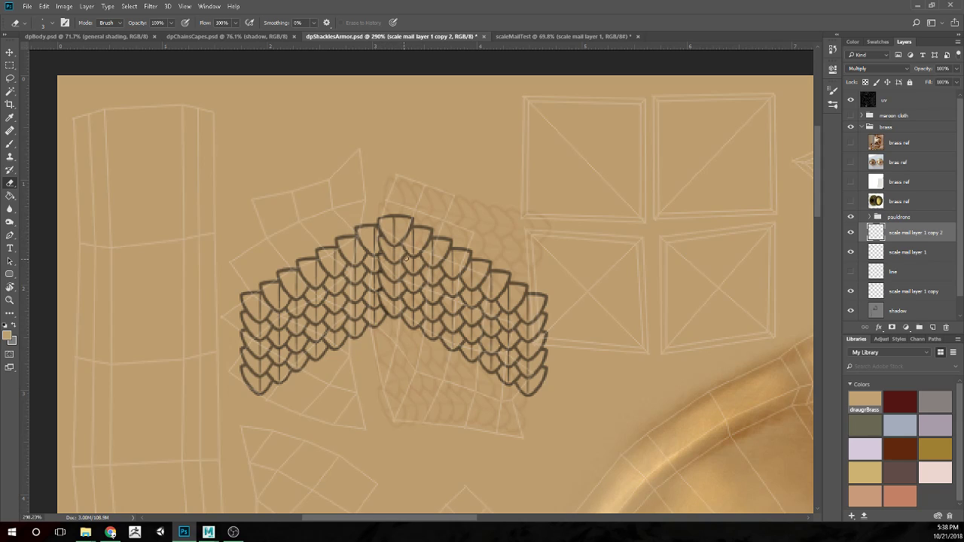
scroll(452, 237, "down", 5)
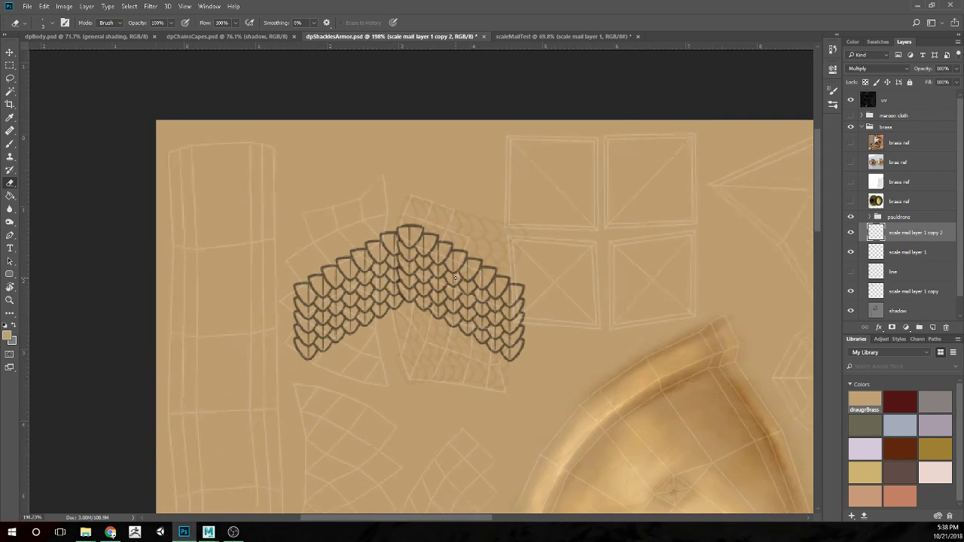
scroll(434, 283, "up", 5)
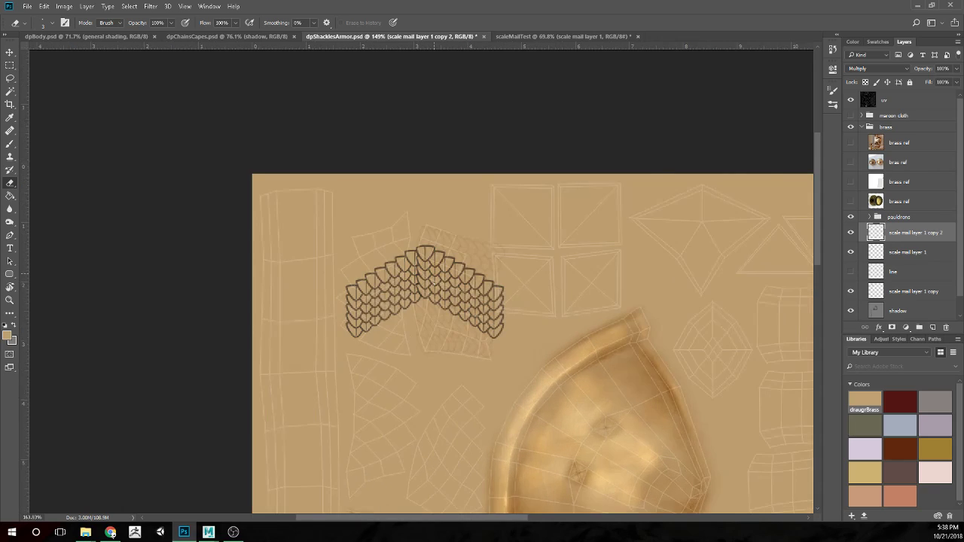
Merge the two scale mail halves into one layer and set its blend mode to Color Burn
left_click(929, 253, "ctrl")
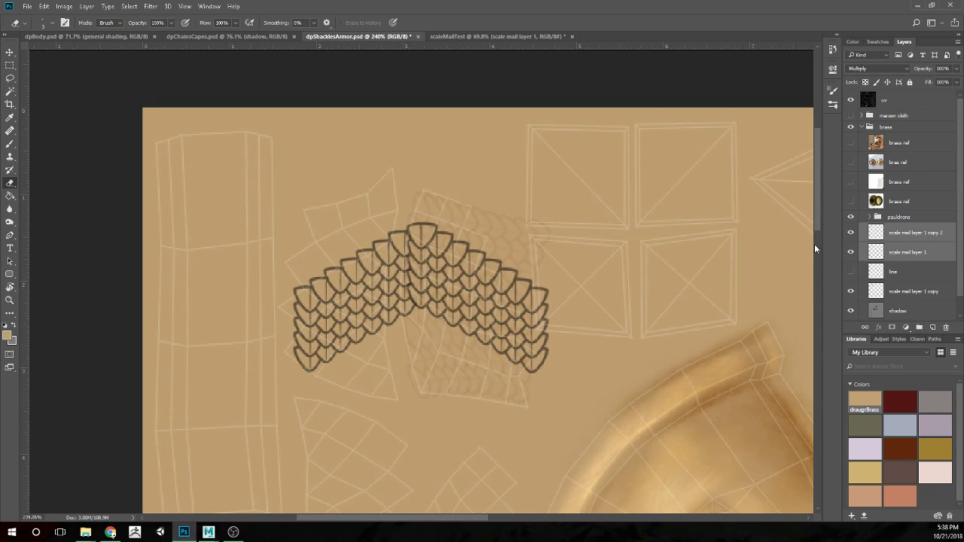
key("ctrl+e")
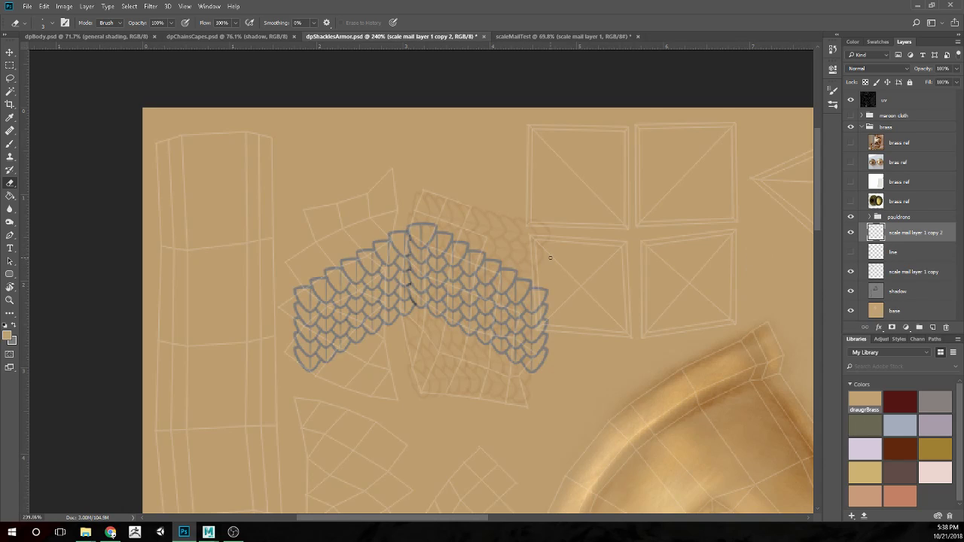
left_click(878, 69)
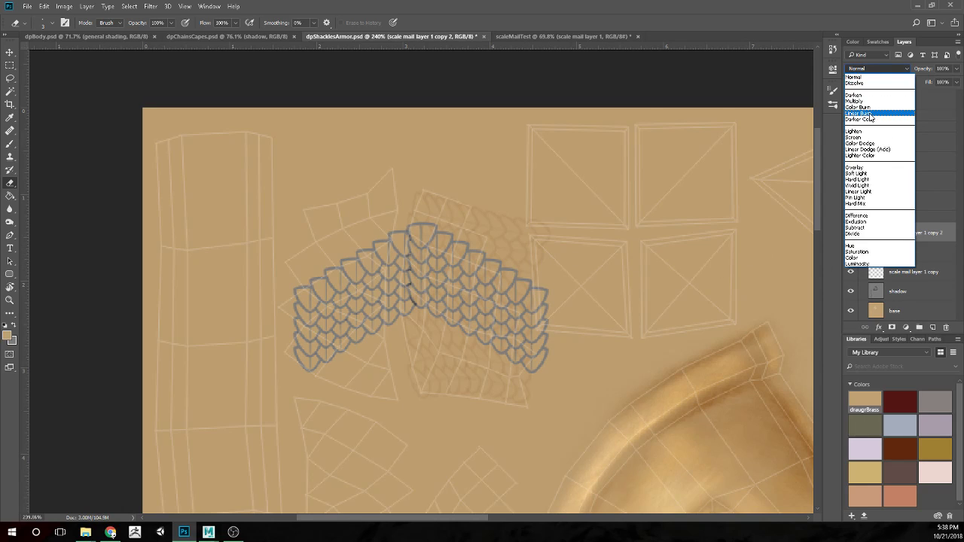
left_click(866, 91)
left_click(878, 72)
left_click(874, 111)
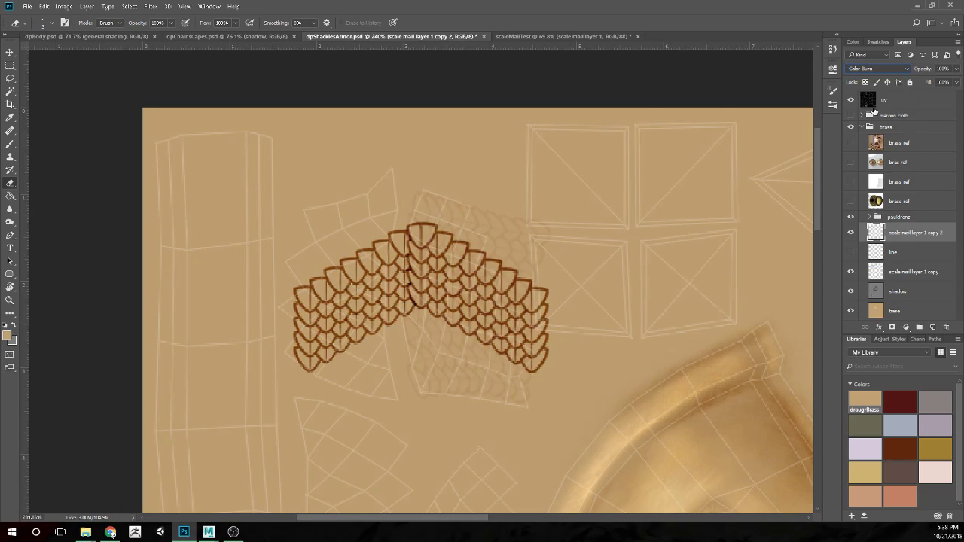
Lower the merged scale mail layer's opacity to 55%
left_click(956, 69)
left_click_drag(946, 84, 943, 83)
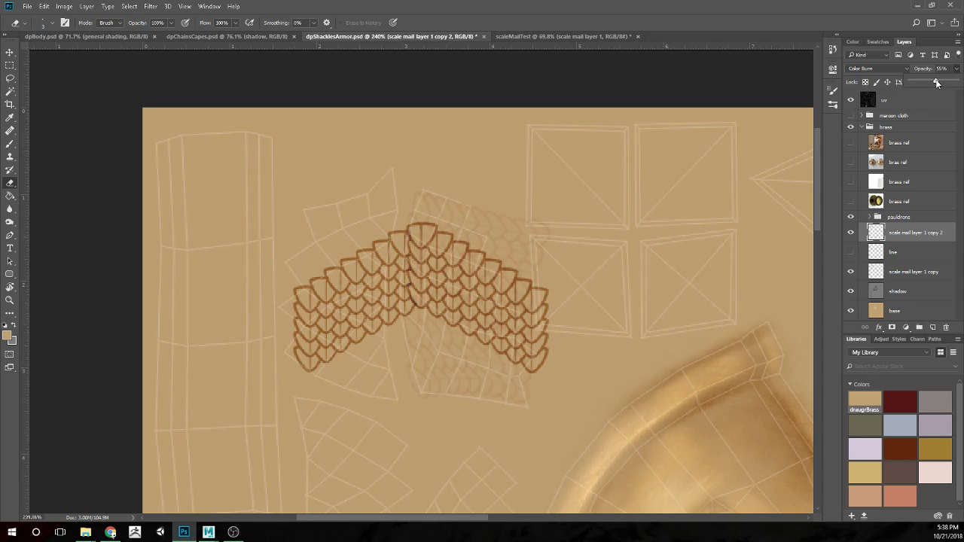
left_click_drag(937, 82, 937, 83)
Duplicate the merged scale mail layer and move the copy straight down until its top rows overlap the original's bottom rows
scroll(489, 267, "up", 2)
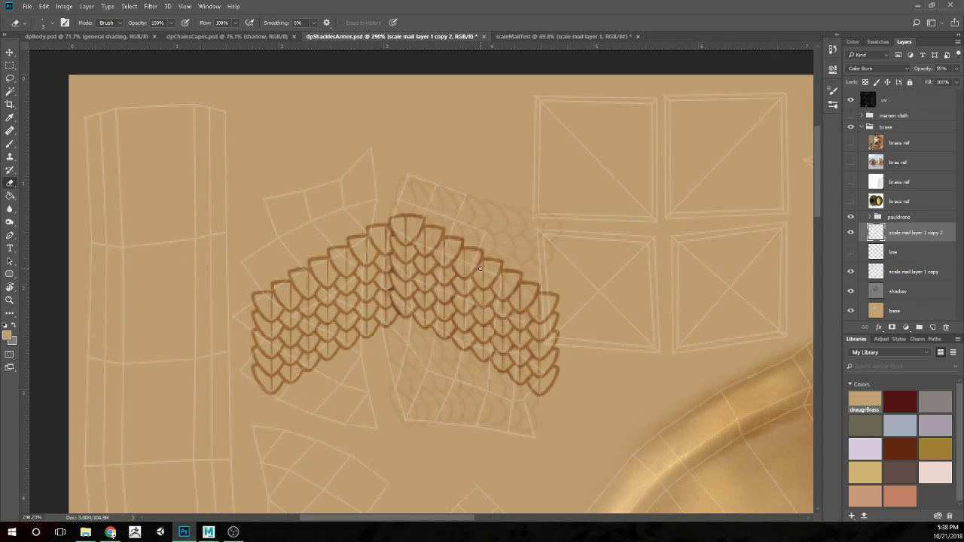
key("ctrl+j")
key("v")
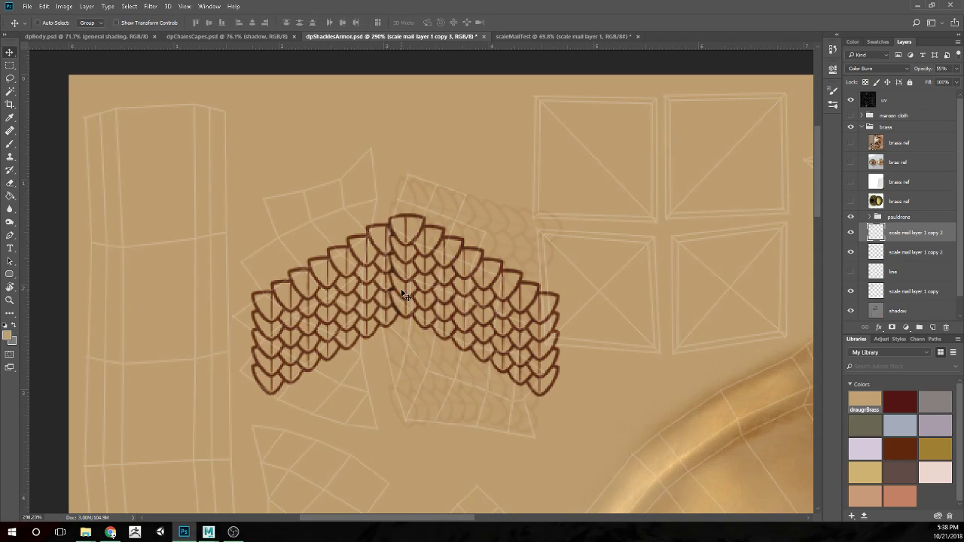
left_click_drag(453, 287, 457, 370)
scroll(436, 345, "down", 2)
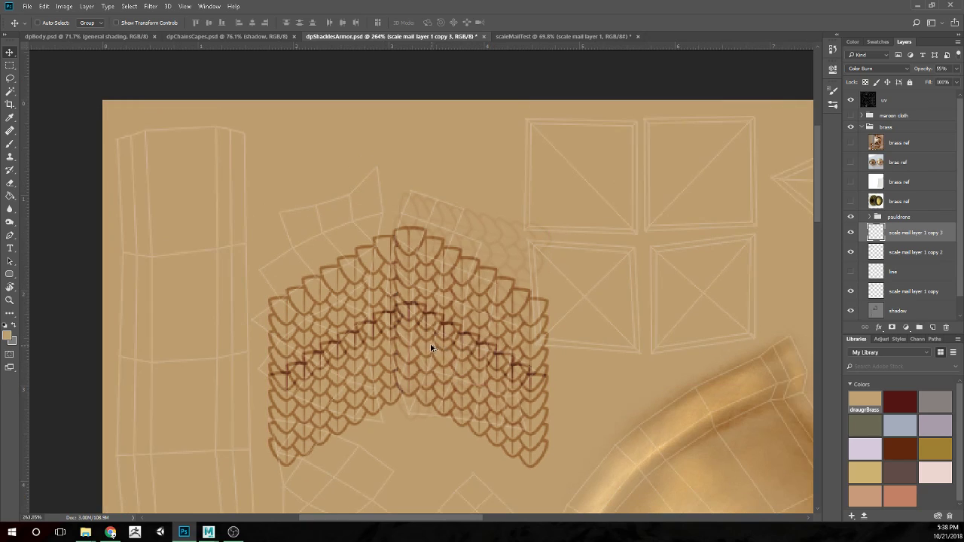
scroll(425, 347, "up", 1)
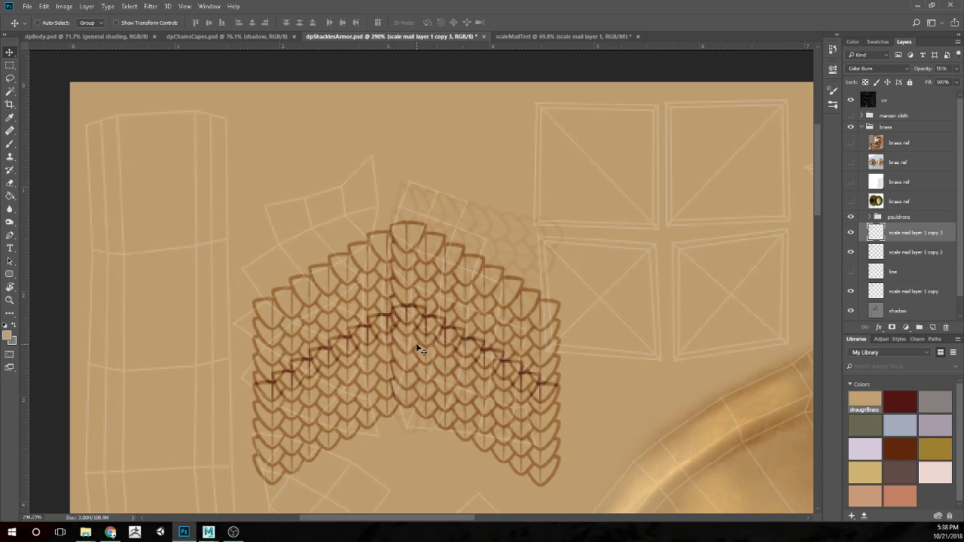
left_click_drag(422, 350, 418, 349)
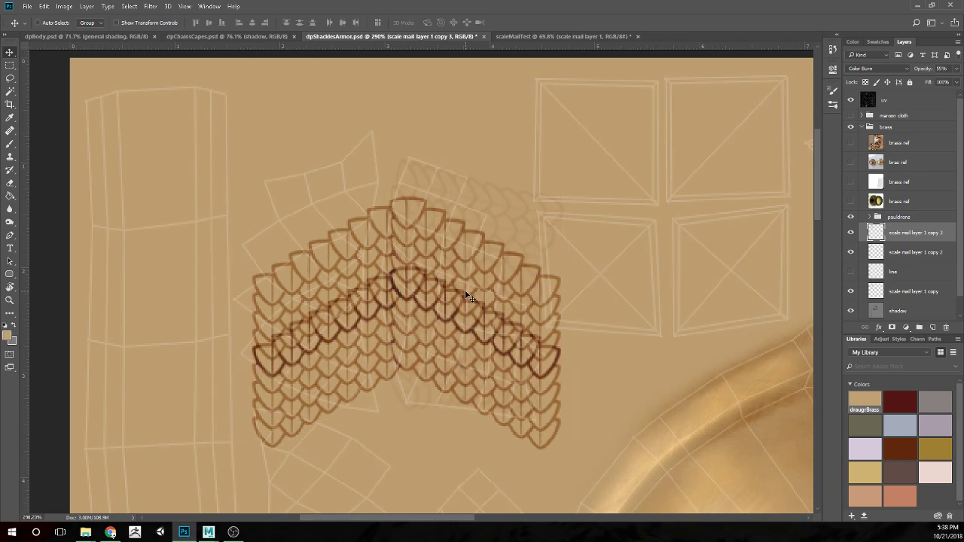
key("e")
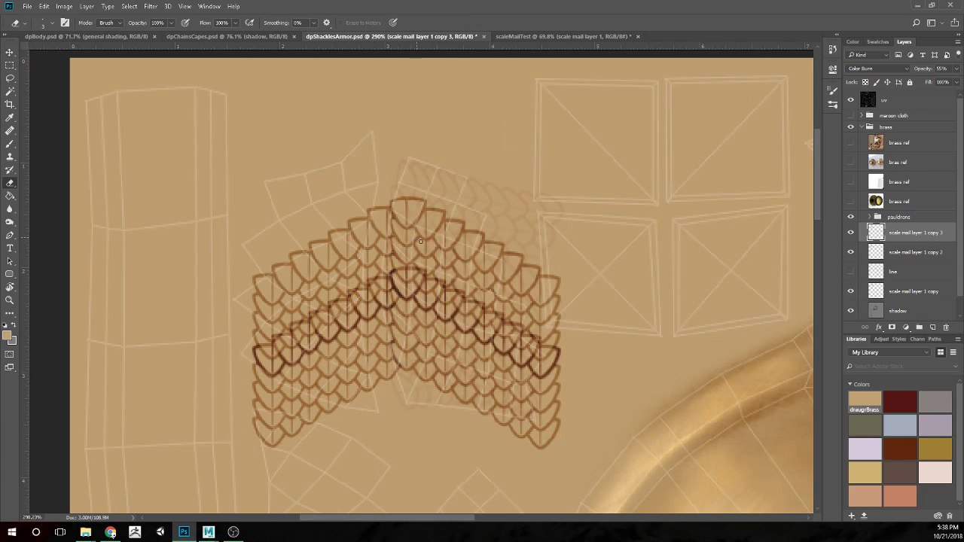
key("bracketright")
mouse_move(400, 266)
left_mouse_down()
mouse_move(362, 290)
mouse_move(368, 267)
left_mouse_up()
left_click_drag(301, 314, 267, 350)
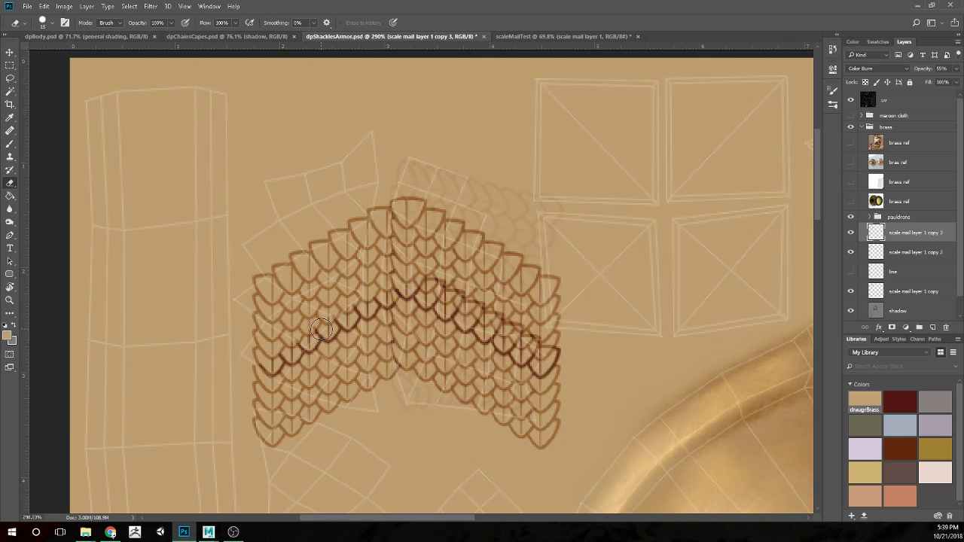
left_click_drag(314, 346, 273, 367)
key("ctrl+z")
key("ctrl+z")
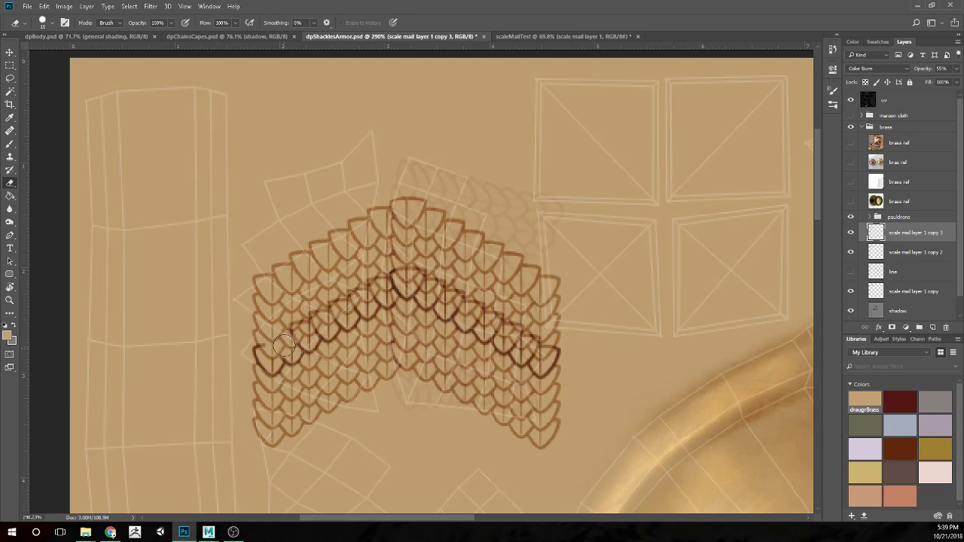
Erase the doubled scale outlines on the lower copy along the whole seam where it overlaps the original
mouse_move(289, 341)
left_mouse_down()
mouse_move(279, 339)
mouse_move(343, 301)
mouse_move(334, 316)
left_mouse_up()
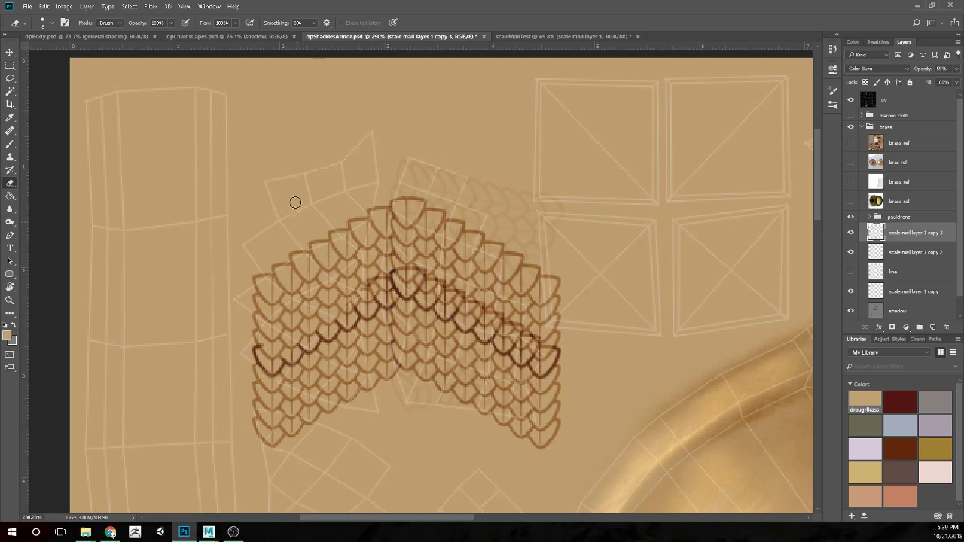
mouse_move(306, 334)
left_mouse_down()
mouse_move(333, 311)
mouse_move(307, 308)
mouse_move(406, 251)
mouse_move(425, 259)
mouse_move(390, 288)
mouse_move(418, 276)
mouse_move(424, 263)
mouse_move(409, 254)
mouse_move(466, 282)
mouse_move(482, 298)
mouse_move(467, 303)
mouse_move(499, 328)
left_mouse_up()
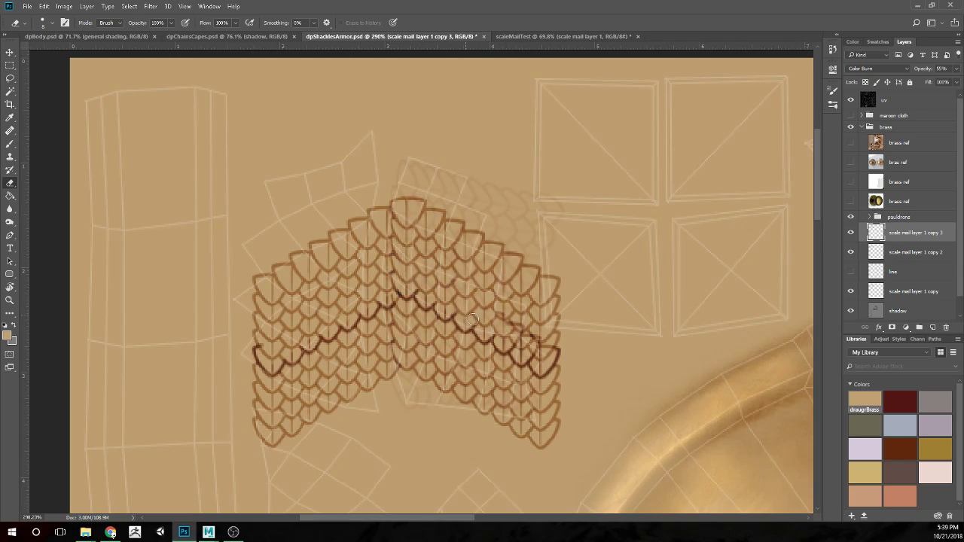
mouse_move(454, 301)
left_mouse_down()
mouse_move(517, 330)
mouse_move(485, 322)
mouse_move(562, 350)
mouse_move(554, 359)
mouse_move(554, 342)
mouse_move(555, 377)
mouse_move(540, 375)
mouse_move(554, 362)
mouse_move(543, 373)
mouse_move(531, 357)
mouse_move(538, 372)
mouse_move(494, 336)
mouse_move(481, 336)
left_mouse_up()
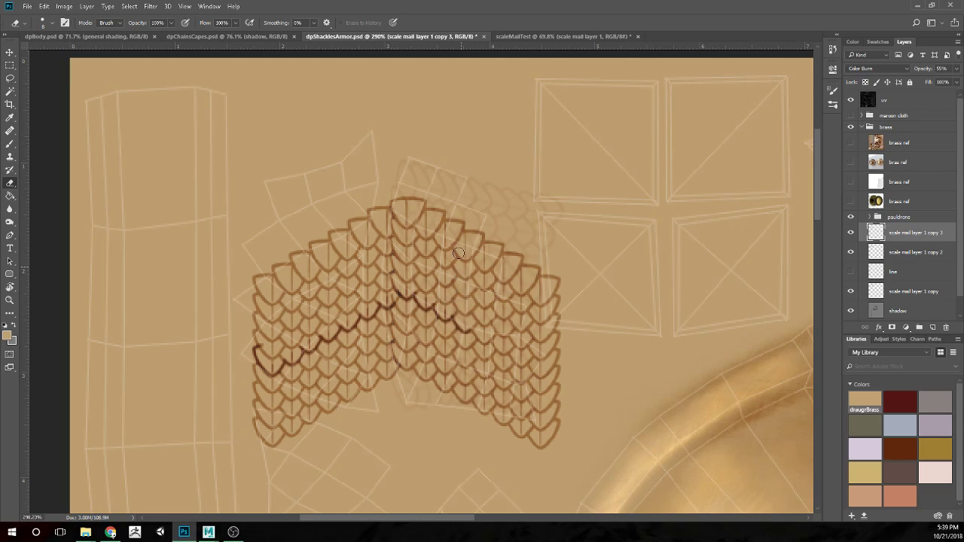
mouse_move(481, 330)
left_mouse_down()
mouse_move(396, 285)
mouse_move(406, 296)
mouse_move(389, 295)
mouse_move(399, 285)
mouse_move(380, 301)
mouse_move(388, 290)
mouse_move(350, 324)
left_mouse_up()
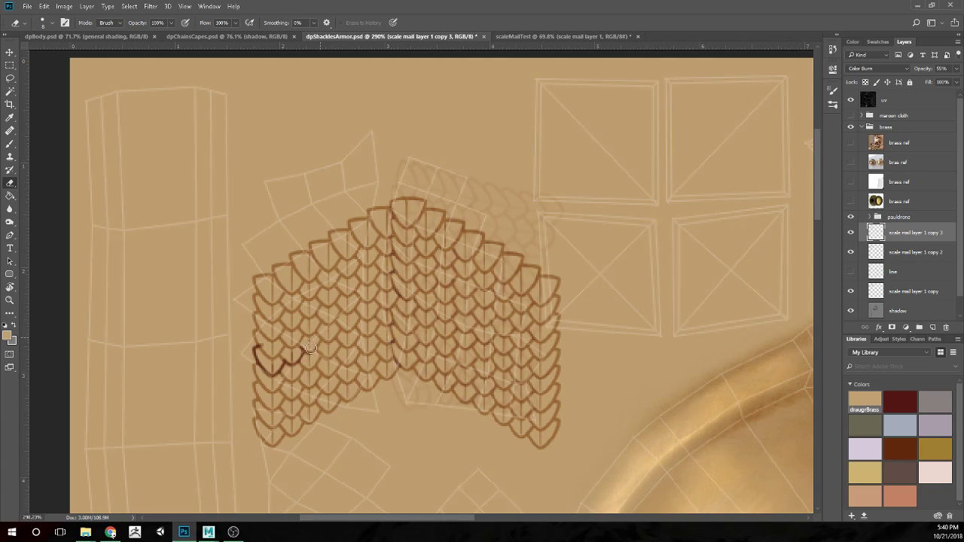
mouse_move(302, 347)
left_mouse_down()
mouse_move(276, 369)
mouse_move(260, 360)
mouse_move(263, 348)
mouse_move(271, 370)
left_mouse_up()
Merge the upper and lower scale mail layers and set the merged layer's blend mode to Color Burn
scroll(325, 244, "down", 3)
scroll(413, 258, "down", 2)
scroll(413, 257, "up", 2)
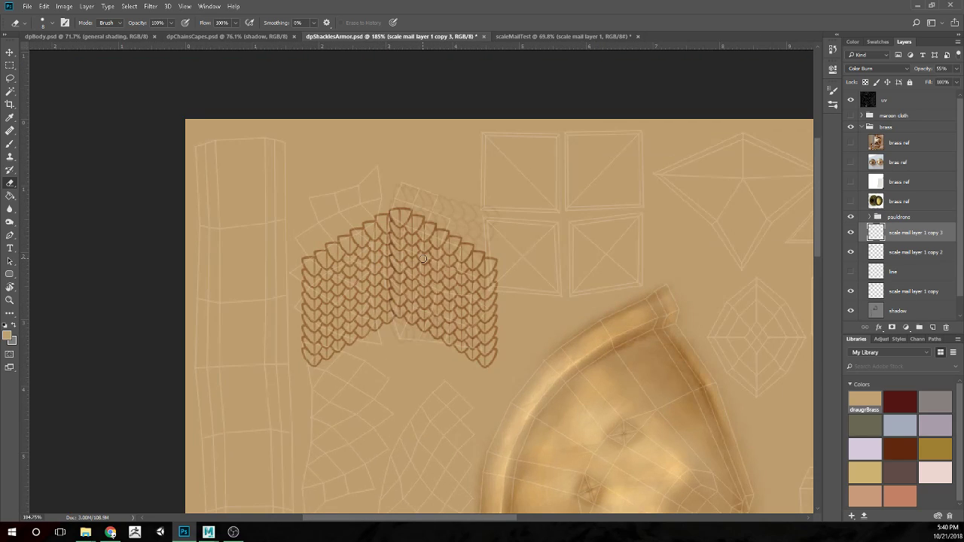
left_click(912, 255, "ctrl")
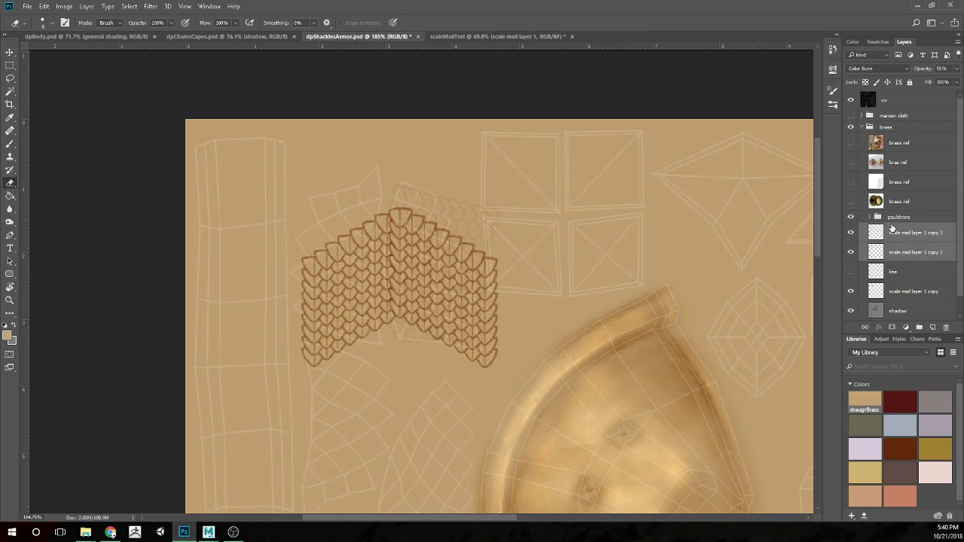
key("ctrl+e")
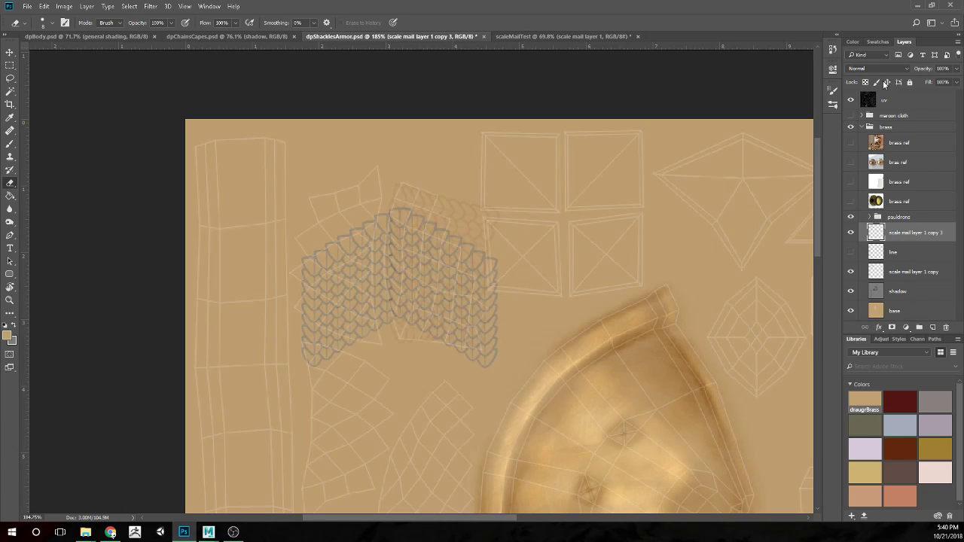
left_click(888, 70)
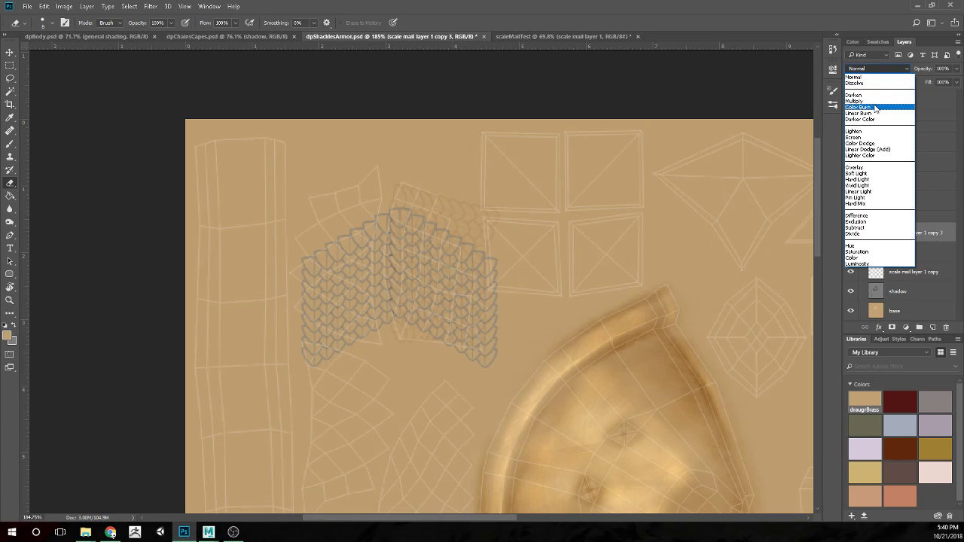
left_click(875, 108)
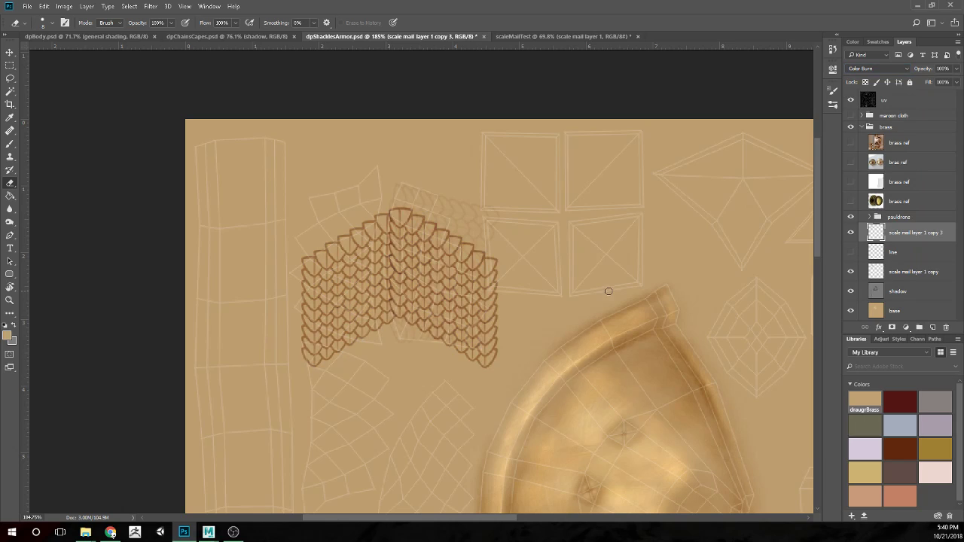
Rotate the merged scale mail by -90 degrees and move it over the square UV panels
scroll(608, 291, "down", 3)
scroll(542, 356, "up", 2)
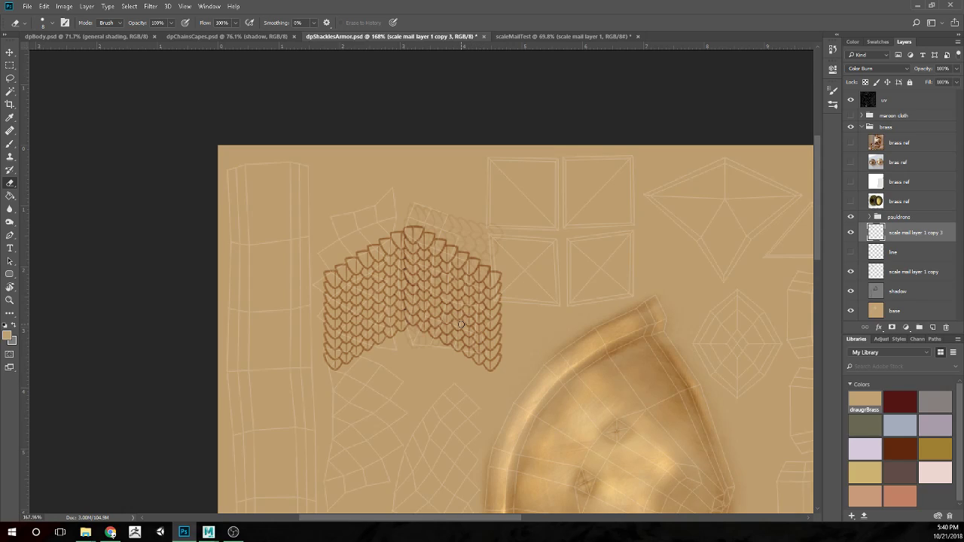
key("ctrl+t")
left_click_drag(528, 392, 486, 213)
left_click_drag(418, 329, 543, 299)
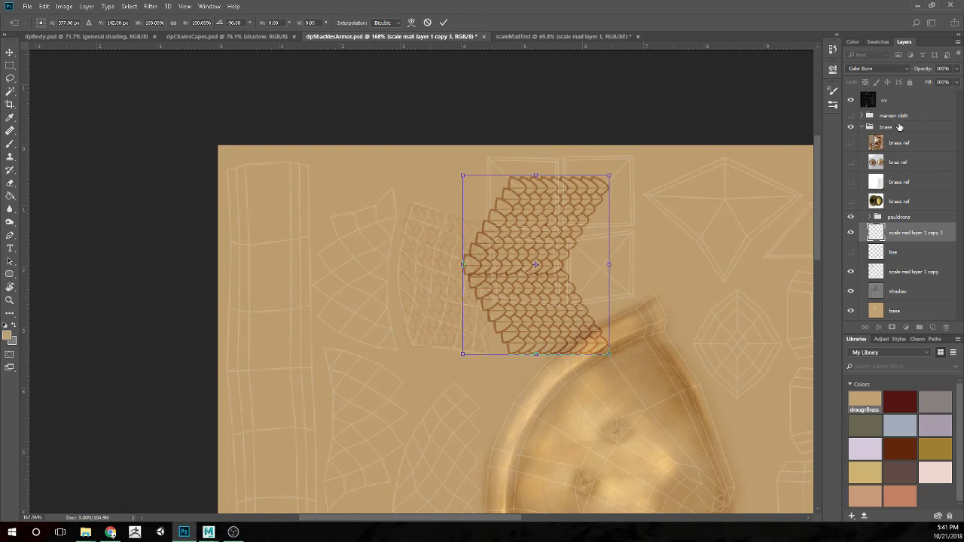
key("Return")
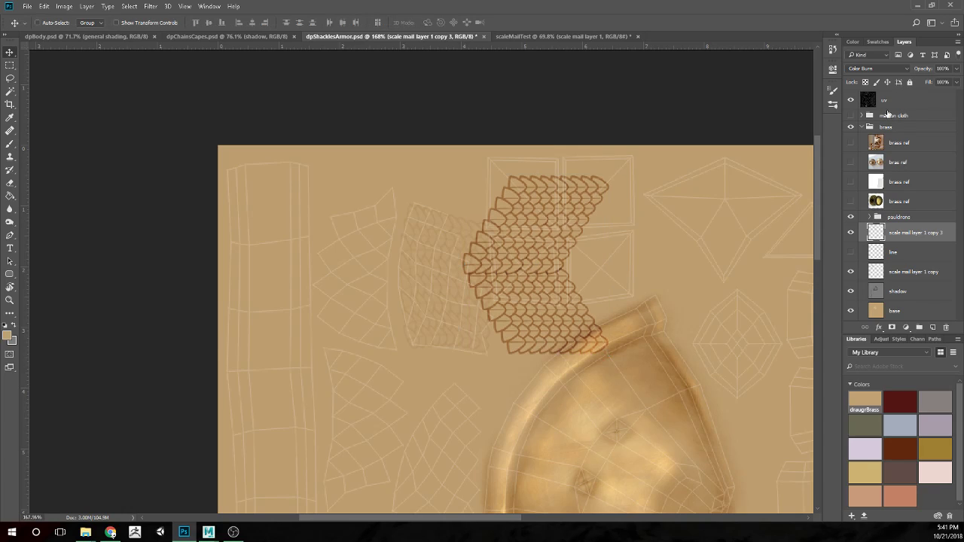
left_click(897, 69)
left_click(868, 78)
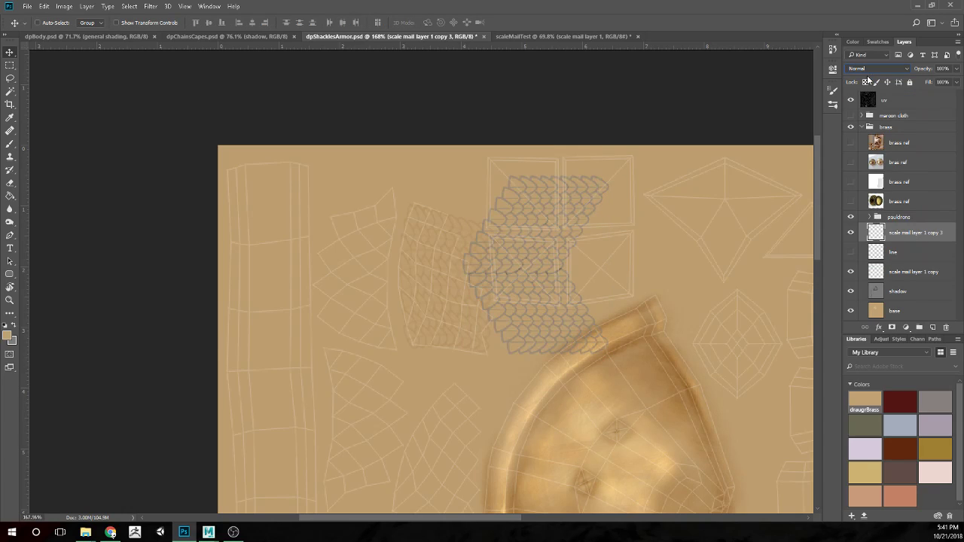
left_click(875, 70)
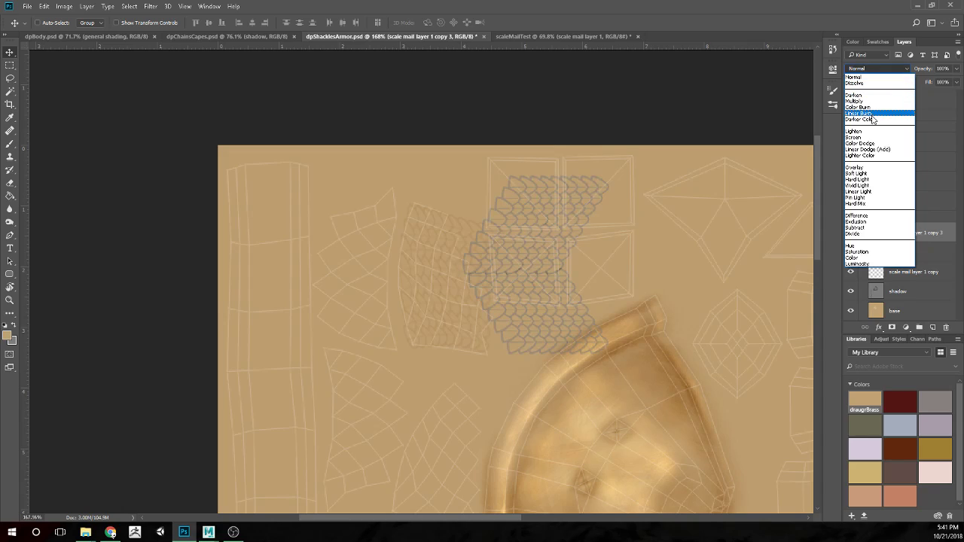
left_click(866, 107)
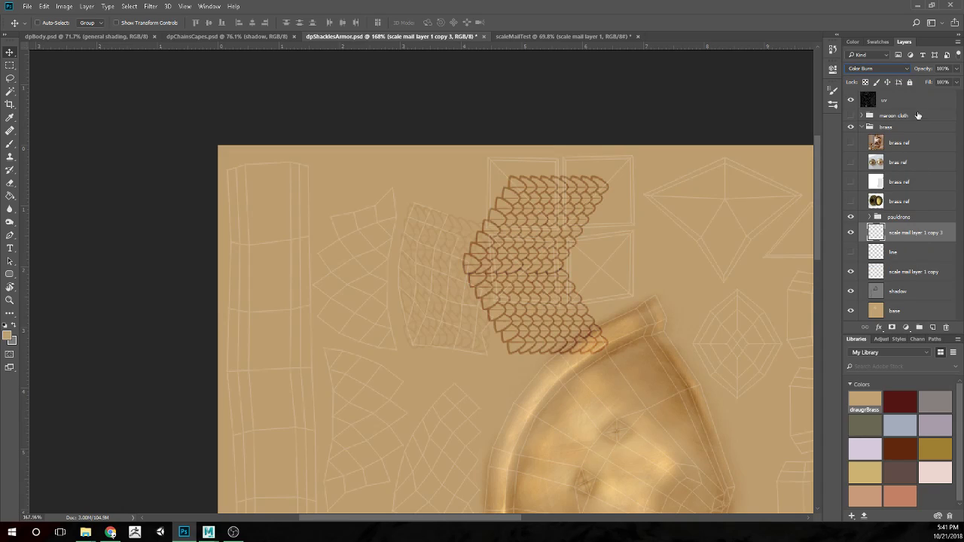
Raise the uv layer's opacity to 53% so the wireframe shows more strongly
left_click(878, 99)
left_click(957, 68)
left_click(941, 81)
left_click_drag(933, 81, 936, 82)
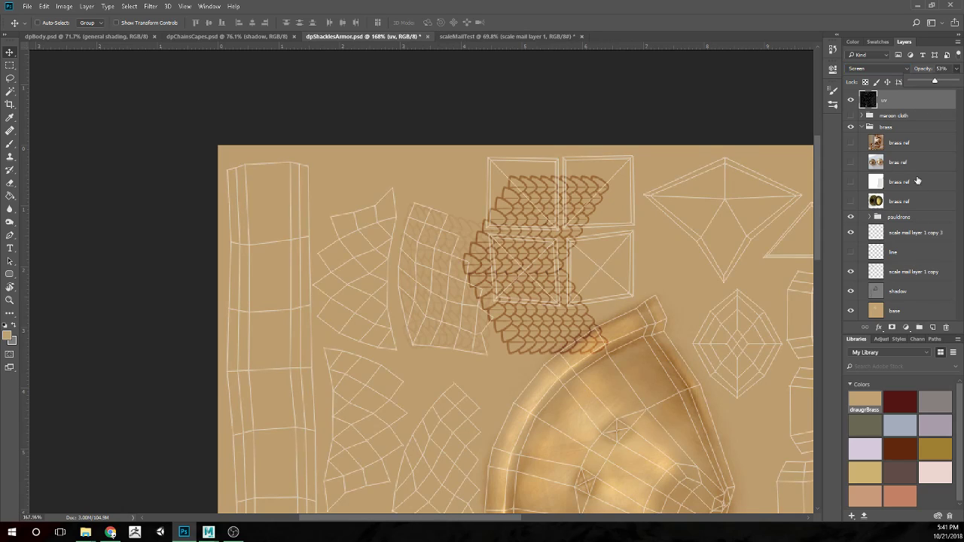
Move the rotated scale mail over the curved UV piece beside the square panels, and keep a hidden duplicate of the layer
left_click(910, 236)
left_click_drag(577, 289, 467, 298)
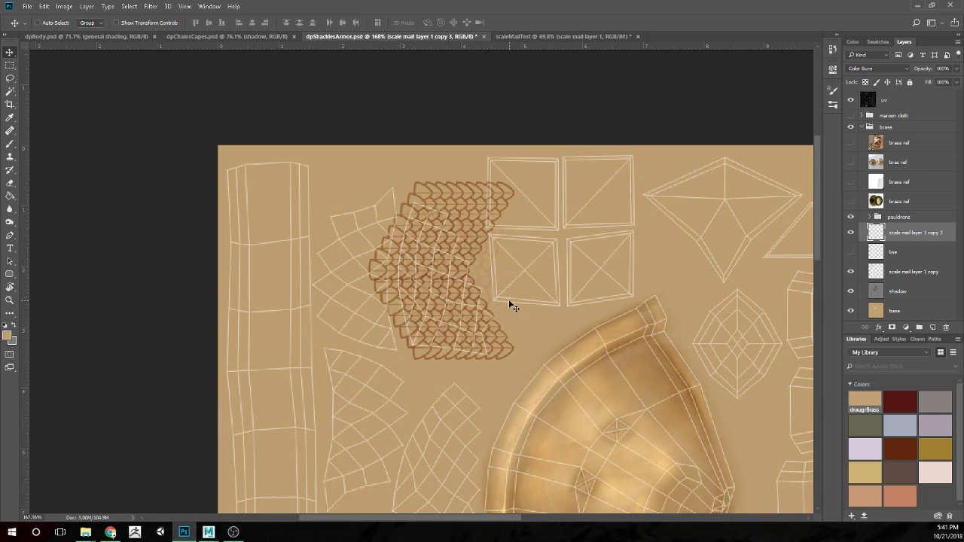
key("ctrl+j")
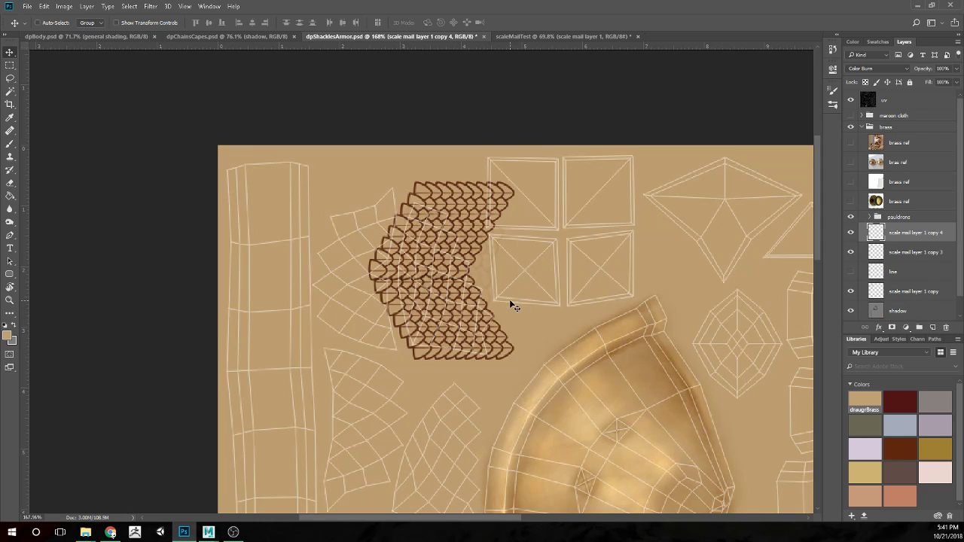
left_click_drag(469, 310, 628, 318)
left_click(922, 253)
left_click(852, 234)
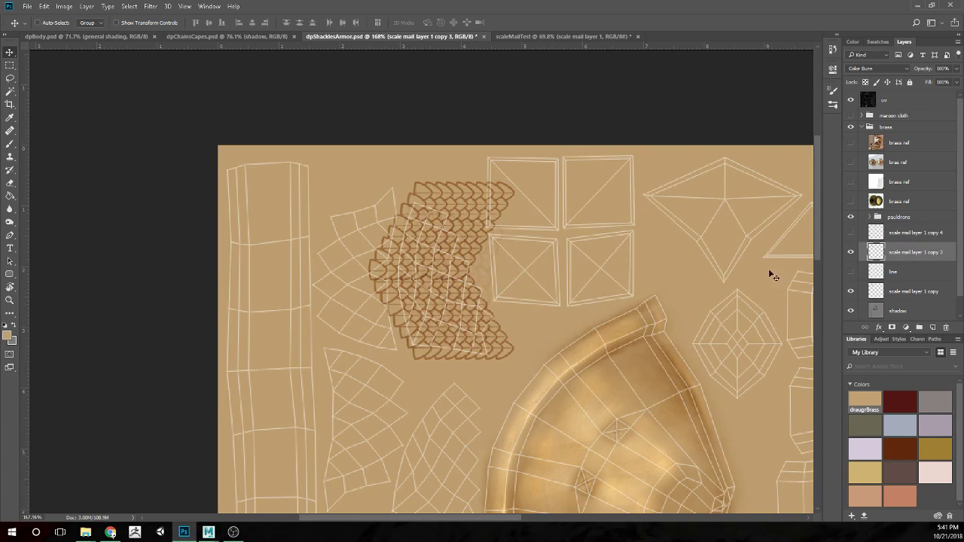
Erase the scale mail that extends past the curved left edge and the bottom edge of the UV piece
scroll(479, 342, "up", 3)
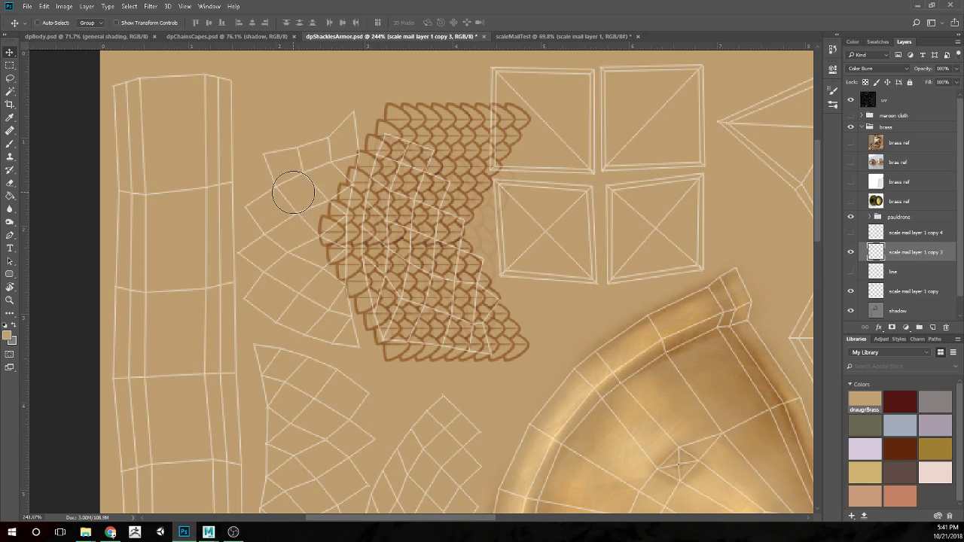
mouse_move(351, 134)
left_mouse_down()
mouse_move(362, 98)
mouse_move(374, 93)
mouse_move(323, 249)
mouse_move(345, 183)
mouse_move(334, 241)
mouse_move(354, 146)
left_mouse_up()
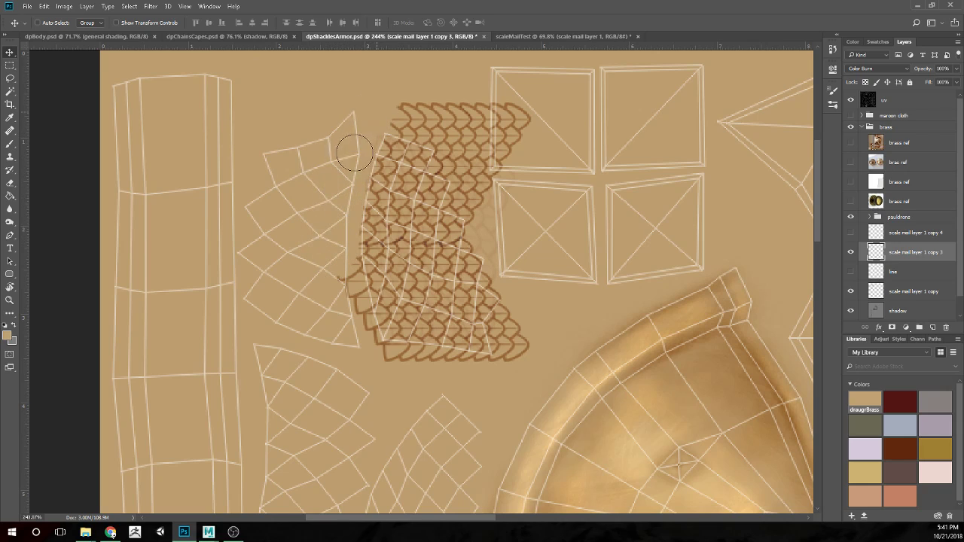
mouse_move(316, 221)
left_mouse_down()
mouse_move(333, 298)
mouse_move(346, 267)
mouse_move(342, 295)
mouse_move(342, 266)
mouse_move(358, 342)
mouse_move(374, 366)
mouse_move(413, 387)
mouse_move(430, 374)
mouse_move(369, 362)
mouse_move(543, 368)
mouse_move(509, 378)
mouse_move(525, 364)
mouse_move(504, 329)
left_mouse_up()
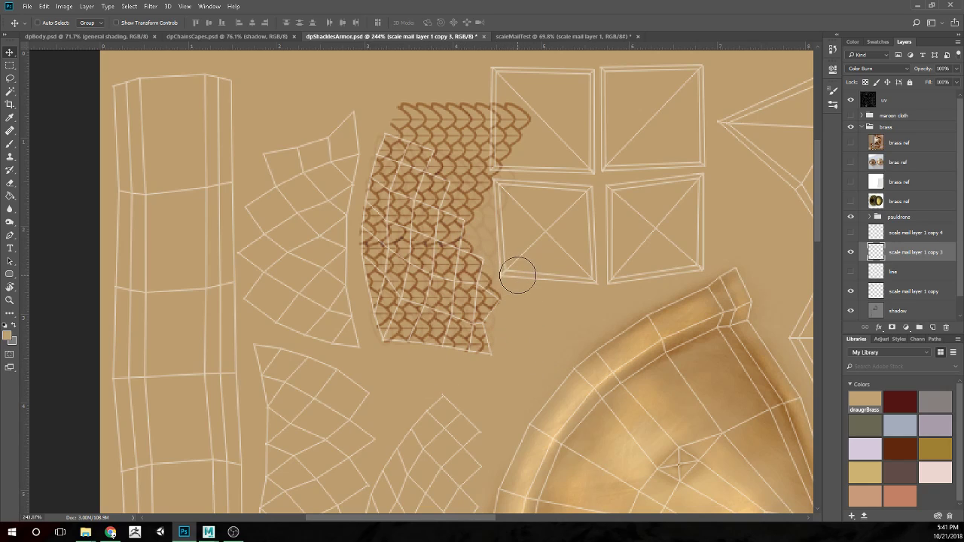
Erase the excess scale mail beyond the UV piece's top and stepped right edges with a smaller eraser
key("bracketleft")
key("bracketleft")
key("bracketleft")
mouse_move(448, 207)
left_mouse_down()
mouse_move(459, 182)
mouse_move(474, 182)
mouse_move(463, 211)
mouse_move(487, 196)
mouse_move(435, 169)
mouse_move(455, 194)
mouse_move(463, 187)
mouse_move(433, 170)
mouse_move(442, 153)
mouse_move(443, 163)
mouse_move(465, 148)
mouse_move(470, 174)
mouse_move(499, 156)
mouse_move(517, 125)
mouse_move(518, 144)
mouse_move(535, 117)
mouse_move(512, 107)
mouse_move(483, 114)
mouse_move(459, 133)
mouse_move(481, 132)
mouse_move(468, 143)
mouse_move(474, 109)
mouse_move(459, 103)
mouse_move(424, 110)
mouse_move(411, 121)
mouse_move(417, 129)
mouse_move(387, 128)
mouse_move(421, 126)
left_mouse_up()
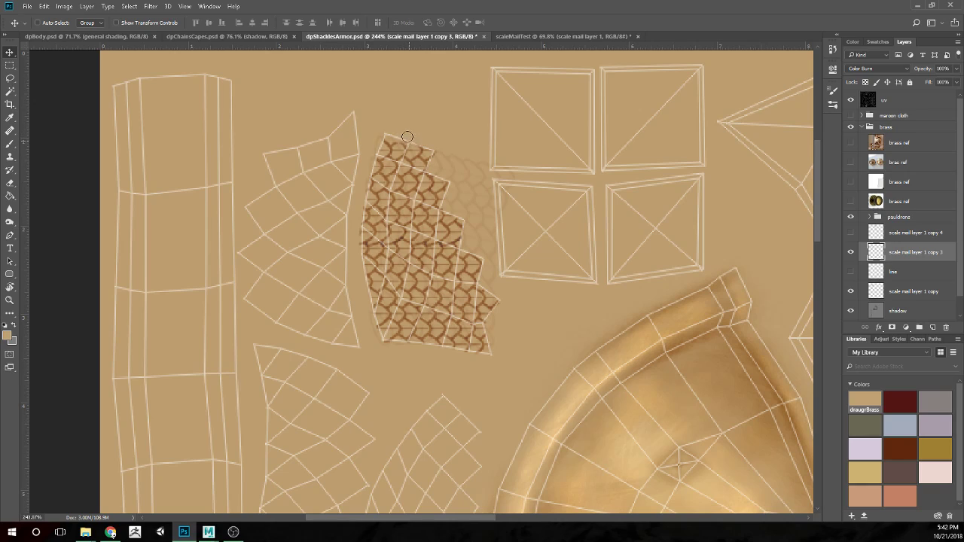
Touch up the scale outlines along the piece's top and stepped right edges with the grey brush, and erase stray marks there
key("b")
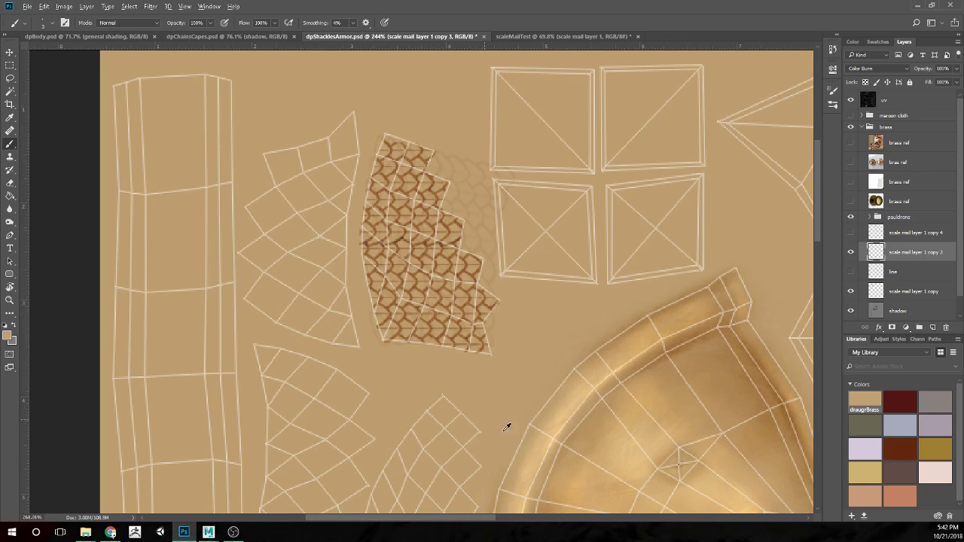
scroll(516, 434, "up", 5)
scroll(446, 306, "up", 3)
key("x")
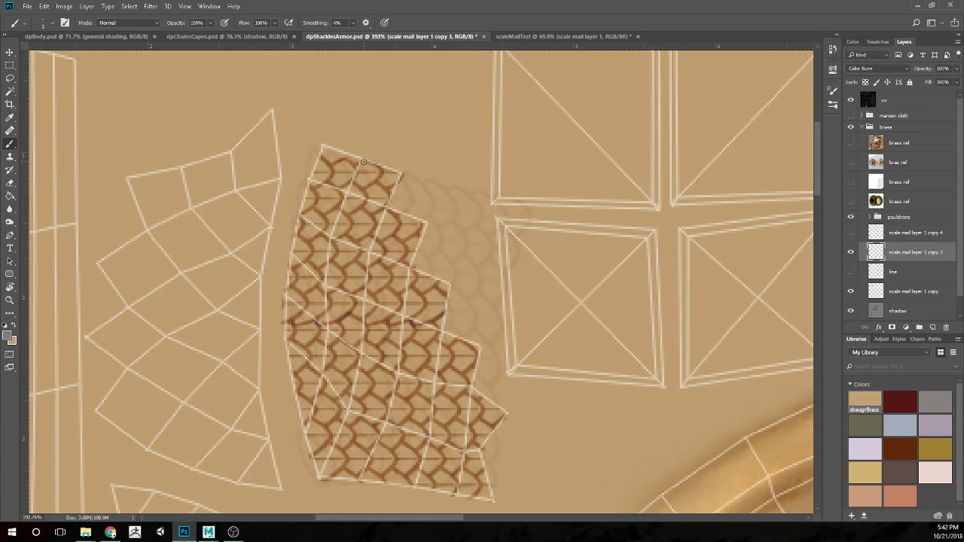
scroll(370, 155, "down", 3)
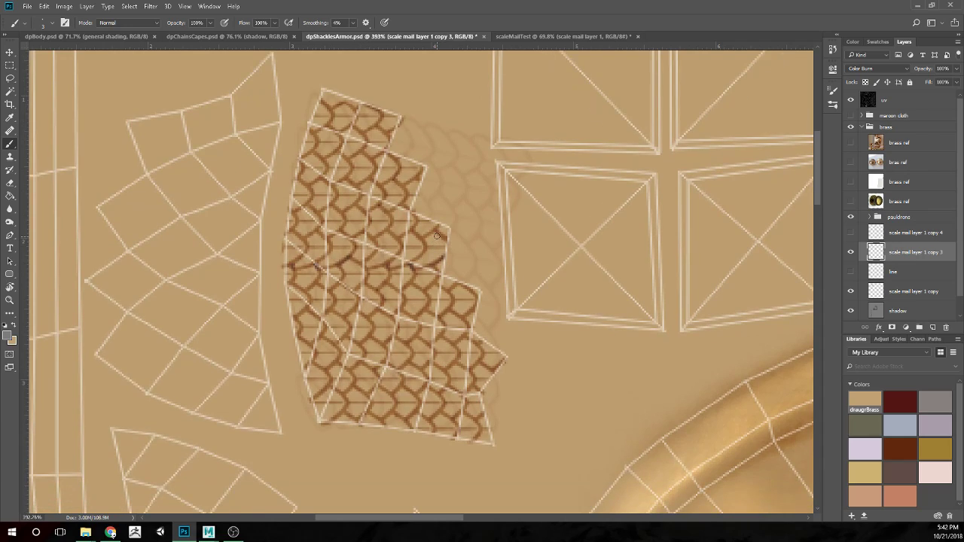
key("e")
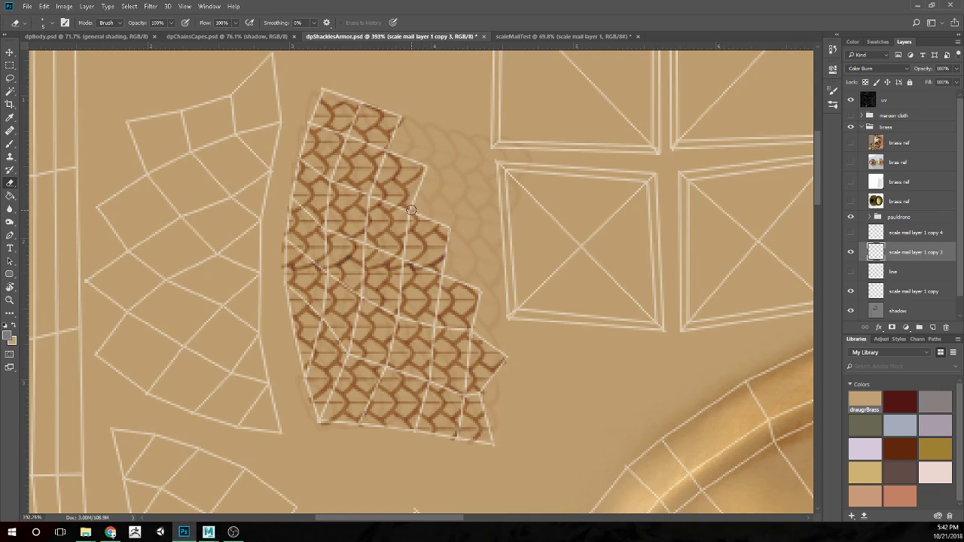
scroll(428, 173, "down", 2)
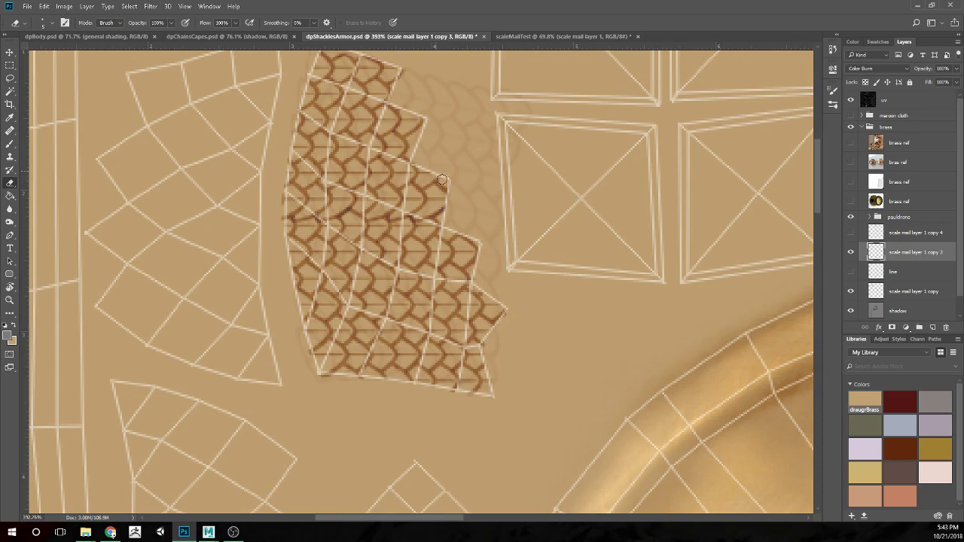
Erase the scale outlines overhanging the stepped edge of the scale mail on the upper UV island
mouse_move(429, 169)
left_mouse_down()
mouse_move(430, 187)
mouse_move(450, 195)
mouse_move(436, 209)
left_mouse_up()
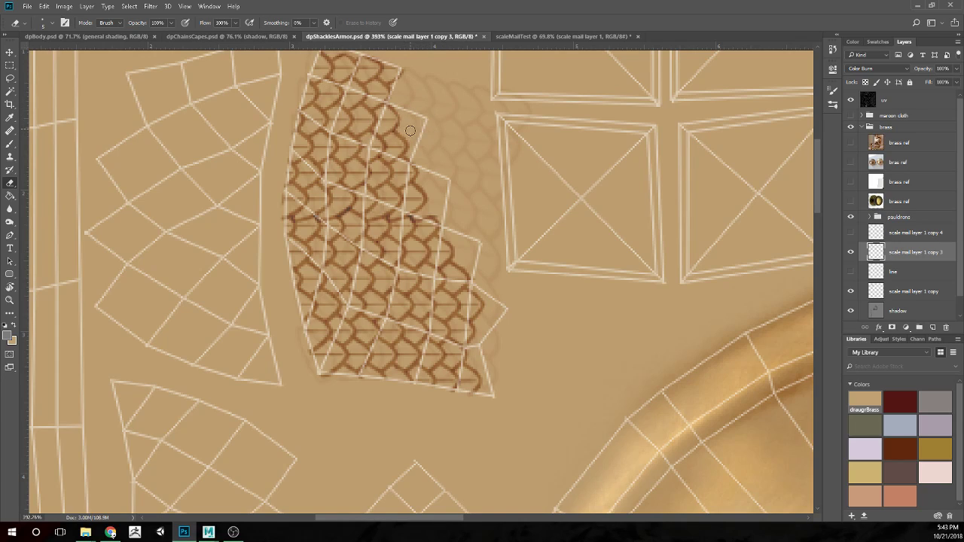
key("b")
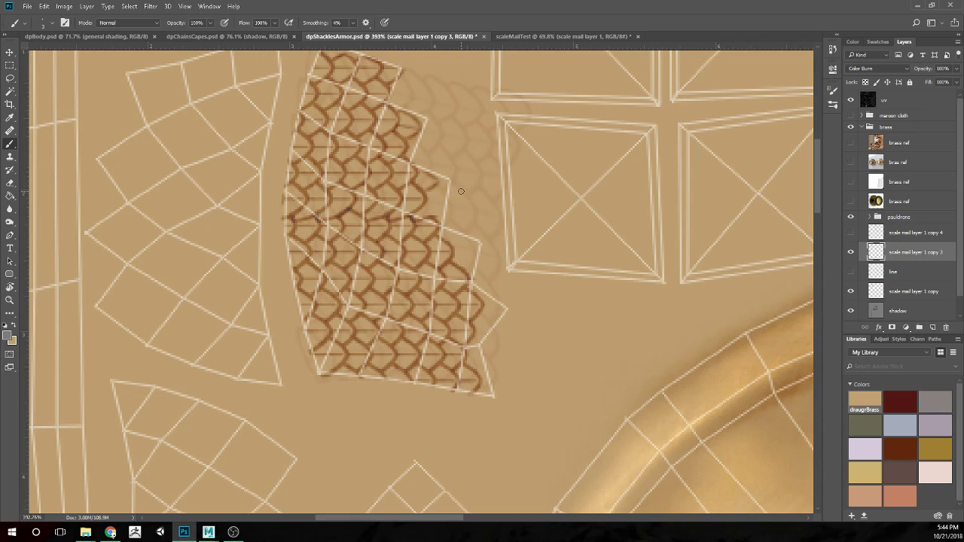
key("e")
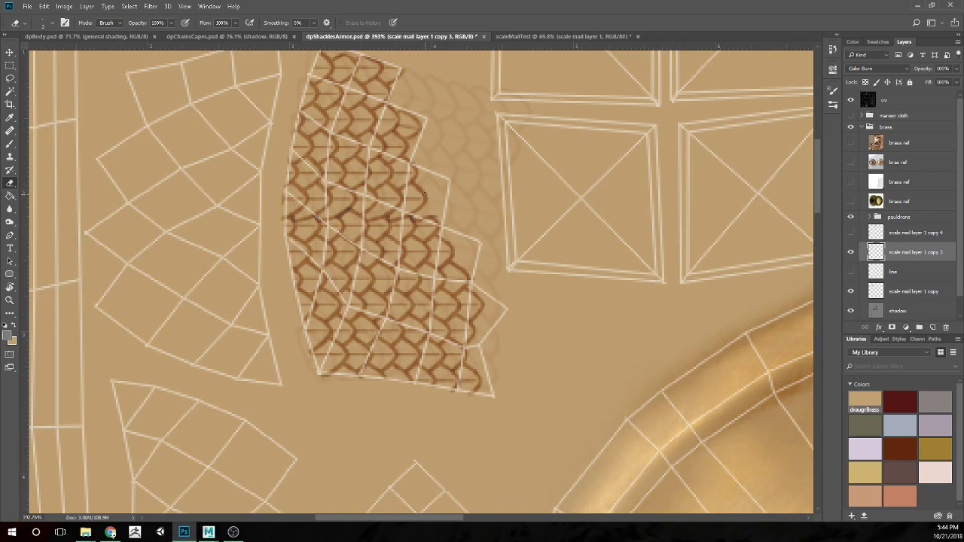
key("b")
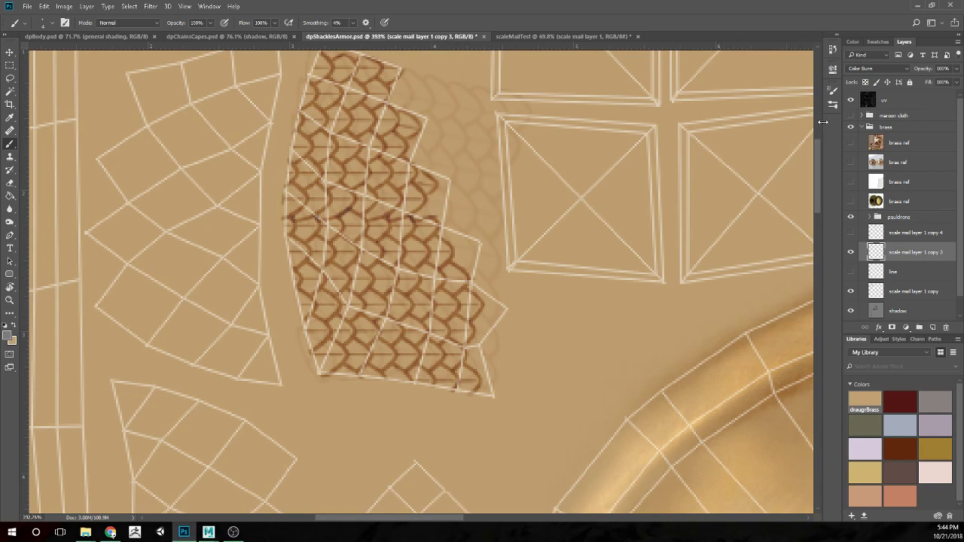
Lower the opacity of the uv wireframe layer, then make "scale mail layer 1 copy 3" the active layer again
left_click(893, 104)
left_click(957, 69)
left_click_drag(951, 82, 925, 83)
left_click(915, 252)
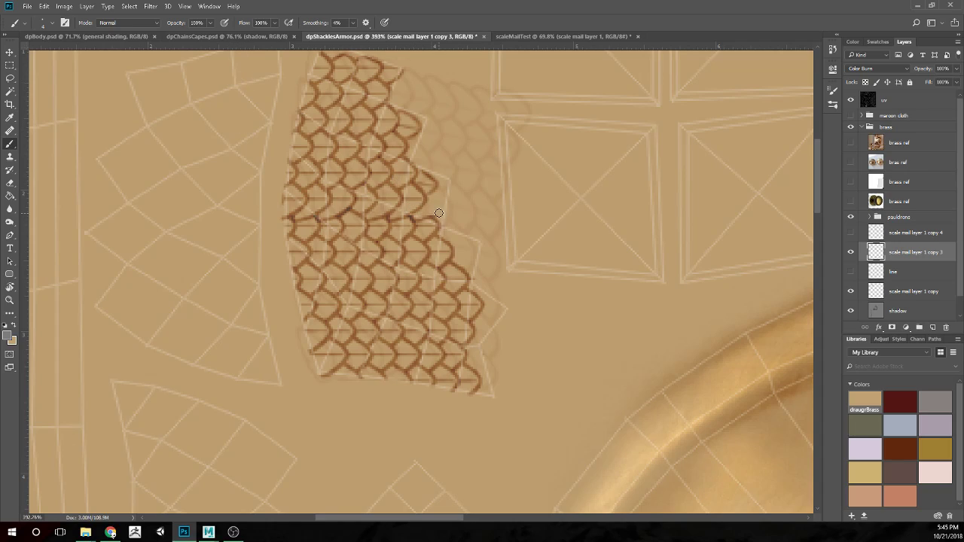
Draw the missing scale outlines into the pointed corners of the stepped edge and clean up stray pixels around them
key("e")
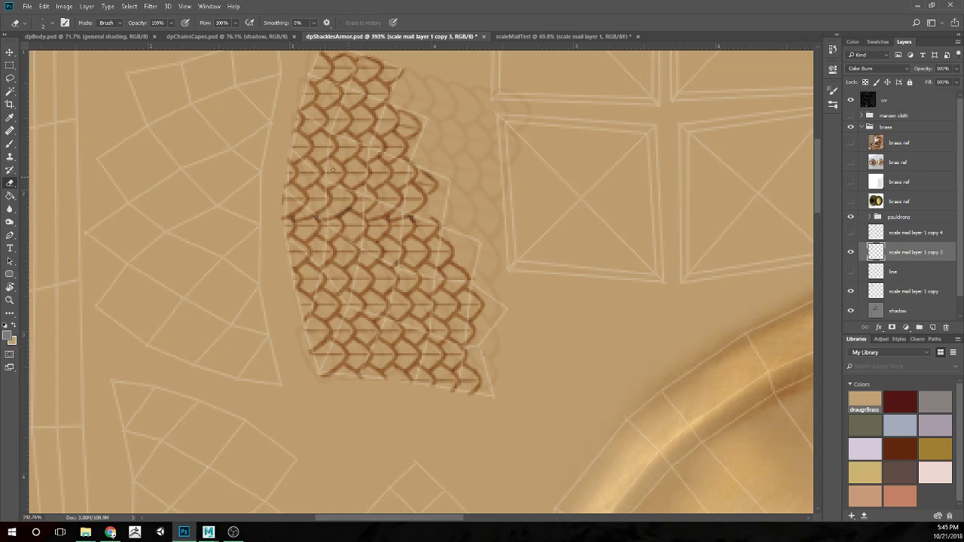
key("b")
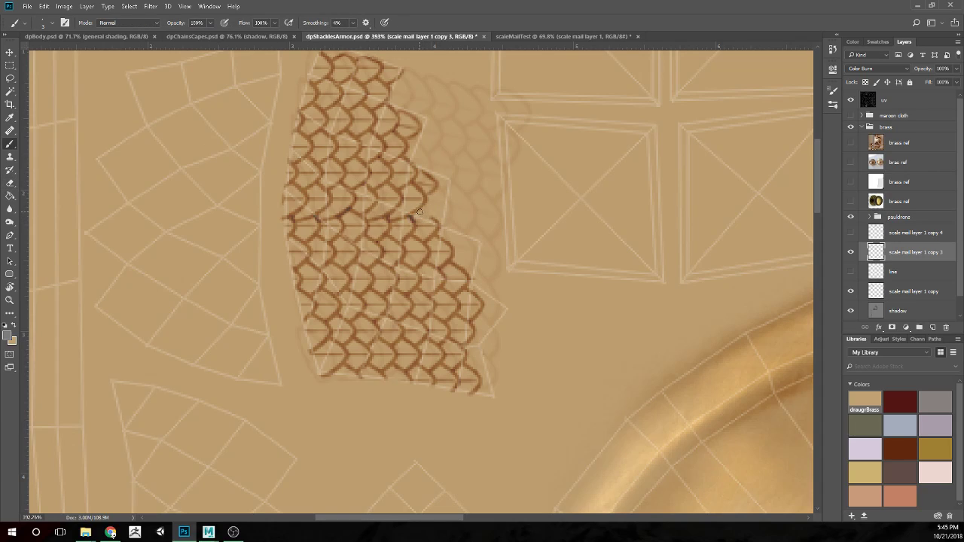
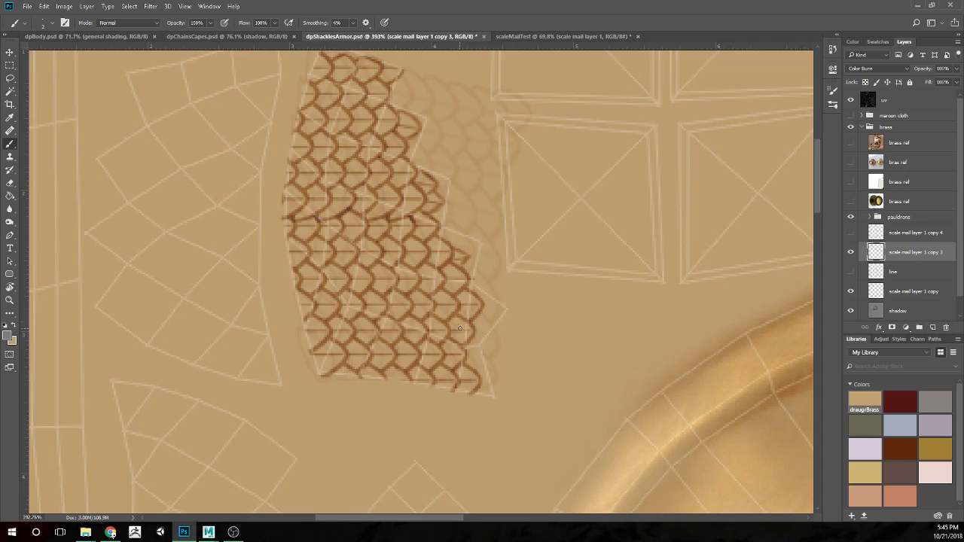
mouse_move(488, 317)
left_mouse_down()
mouse_move(480, 311)
mouse_move(474, 333)
left_mouse_up()
scroll(482, 292, "down", 3)
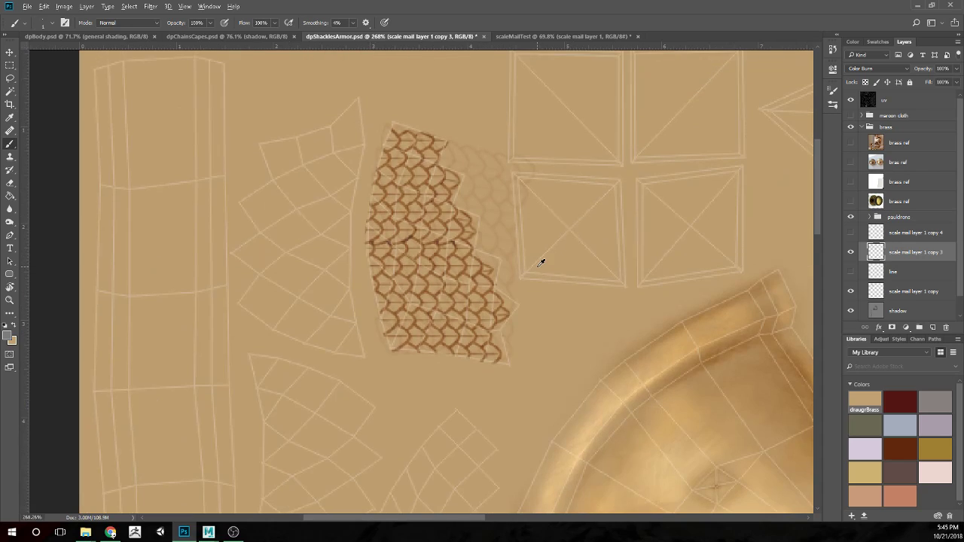
scroll(540, 262, "up", 3)
scroll(513, 300, "up", 1)
key("e")
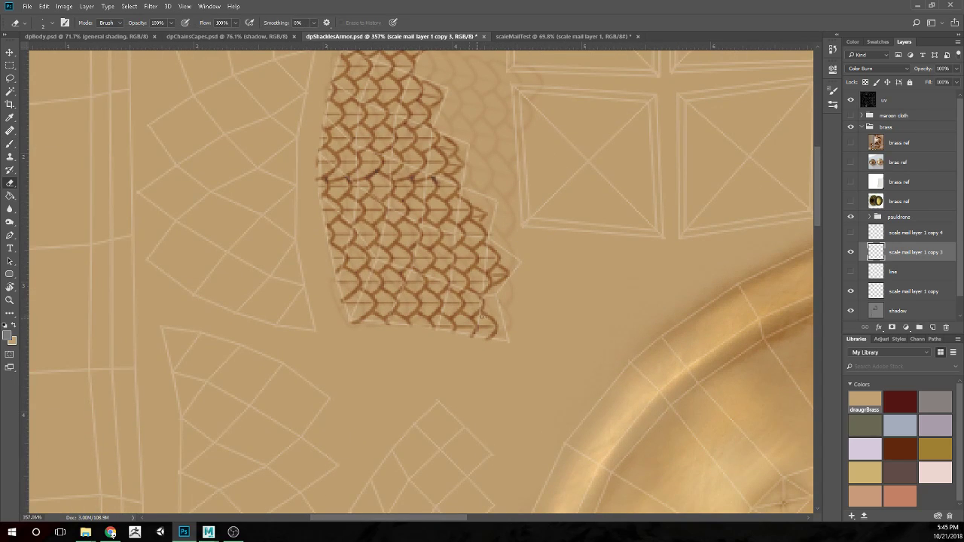
scroll(512, 301, "up", 2)
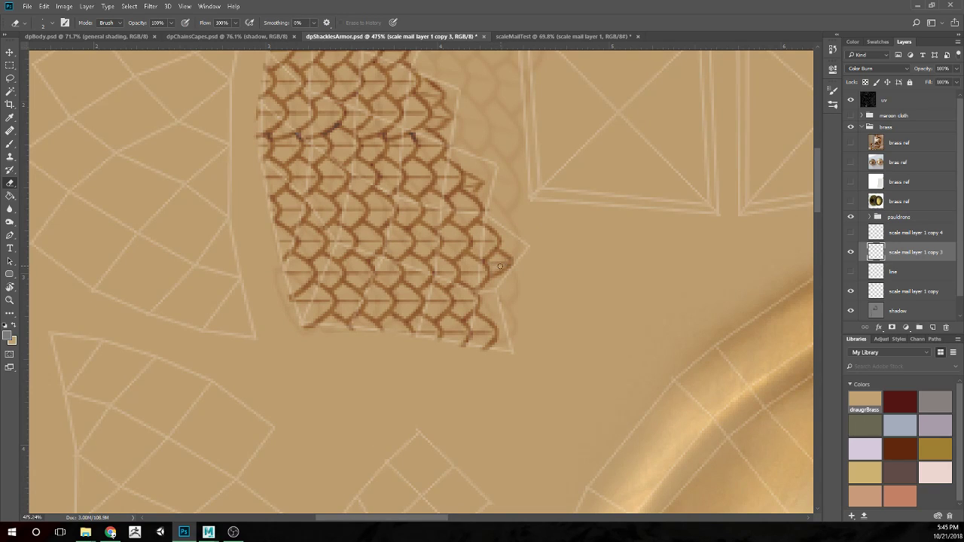
Touch up the outline of the last scale in the top row at the island's upper corner
scroll(573, 212, "down", 4)
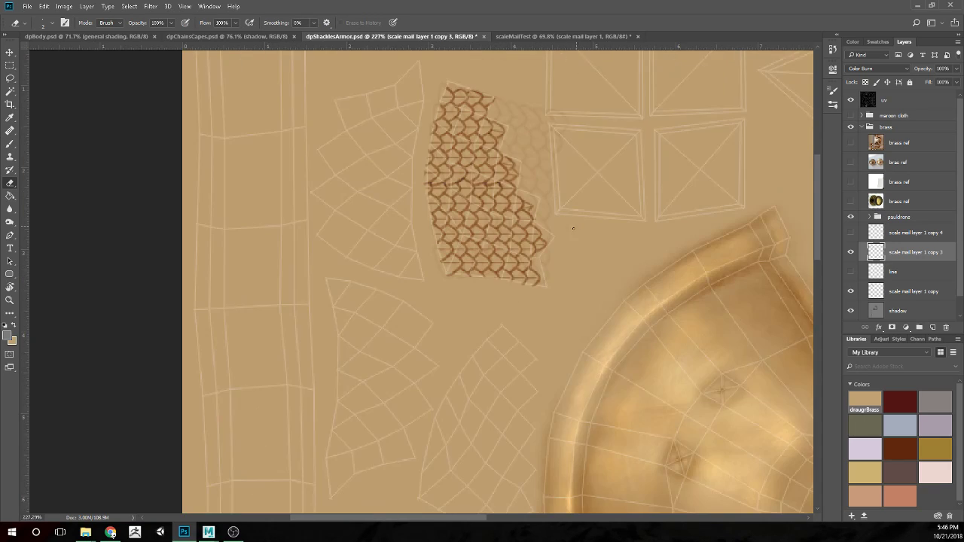
scroll(581, 226, "up", 2)
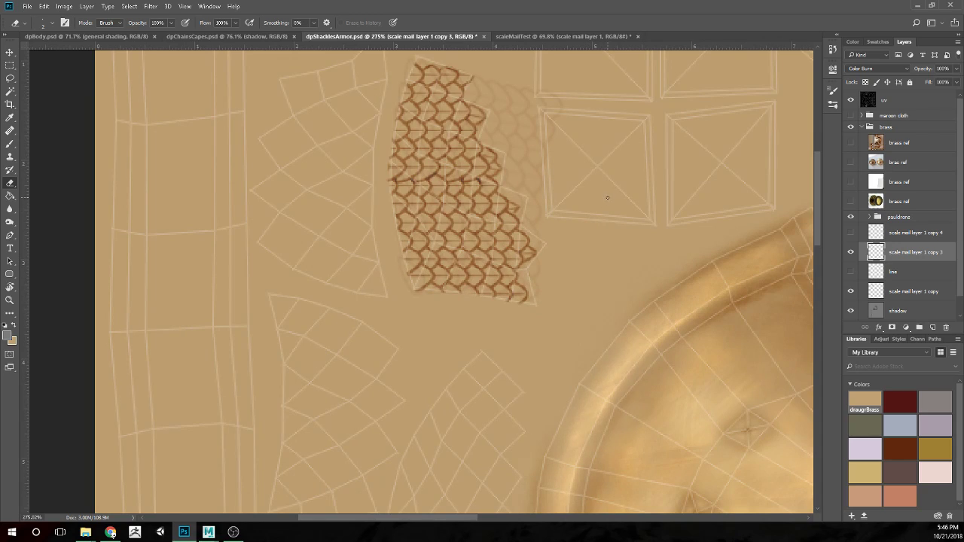
scroll(580, 183, "down", 1)
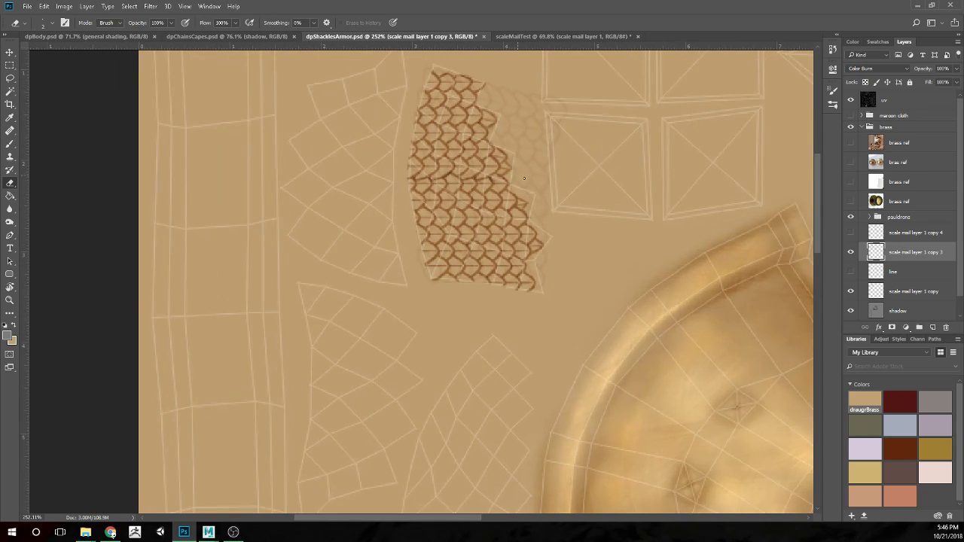
scroll(577, 197, "down", 3)
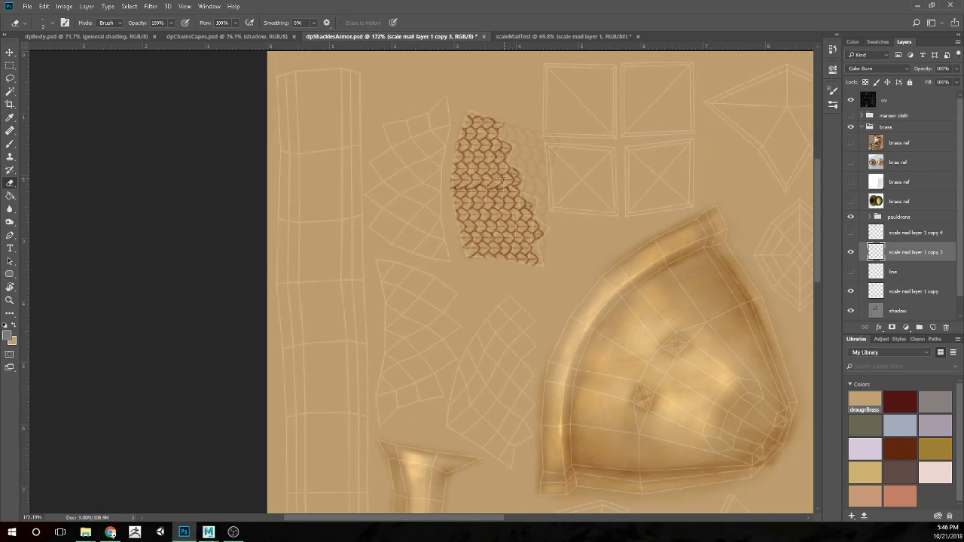
scroll(503, 179, "up", 7)
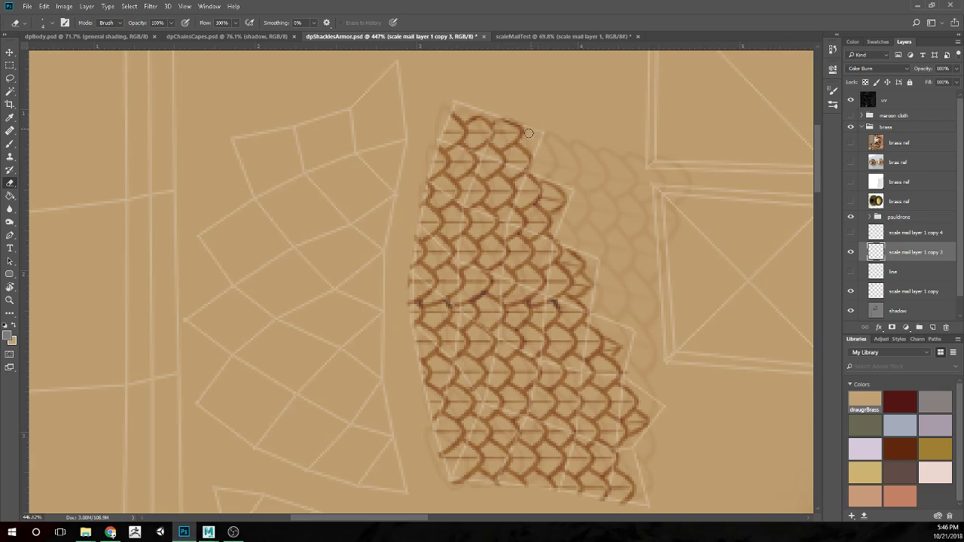
key("b")
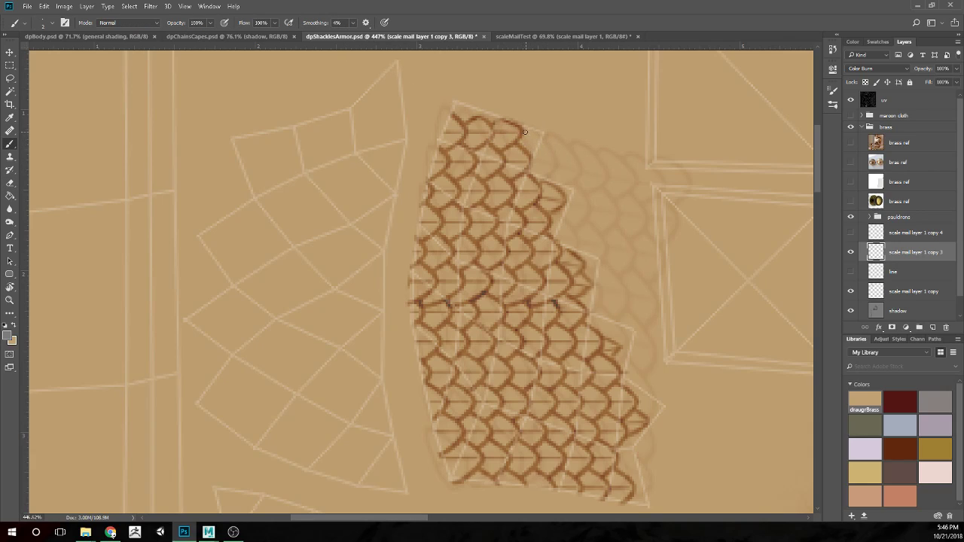
left_click_drag(534, 136, 520, 131)
scroll(461, 143, "down", 4)
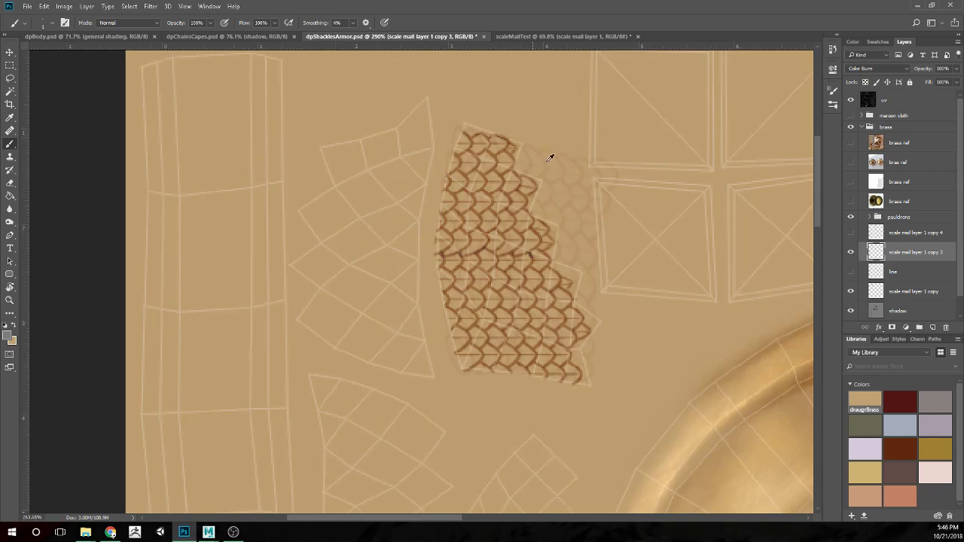
scroll(531, 240, "up", 2)
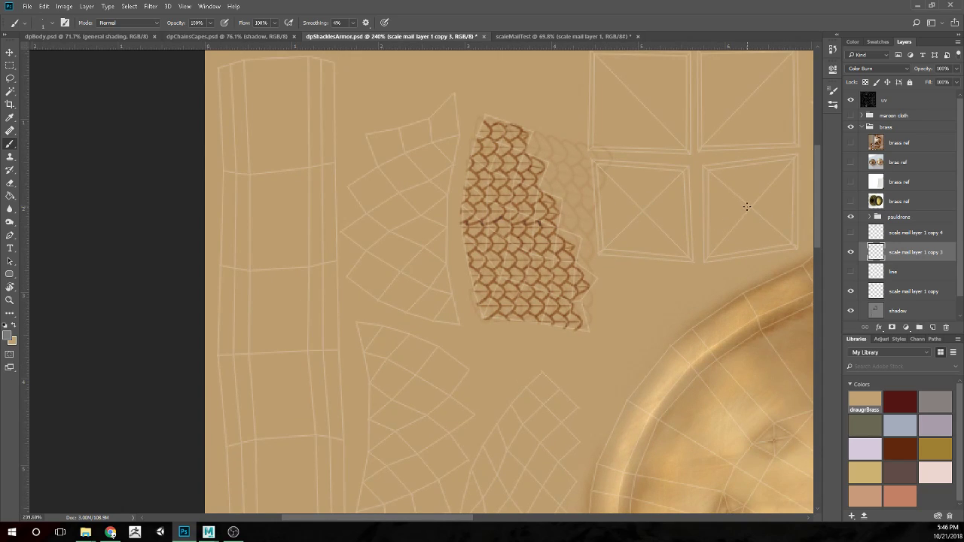
scroll(747, 206, "down", 1)
Check the contents of "scale mail layer 1 copy 4", keep it hidden and rename it "scale mail master"
left_click(852, 232)
left_click(895, 235)
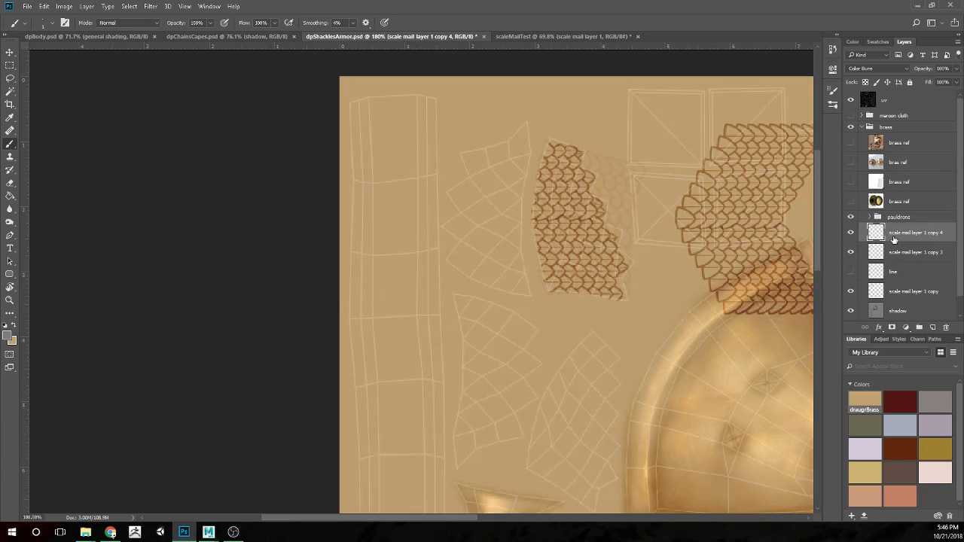
left_click(851, 232)
double_click(911, 233)
type("d")
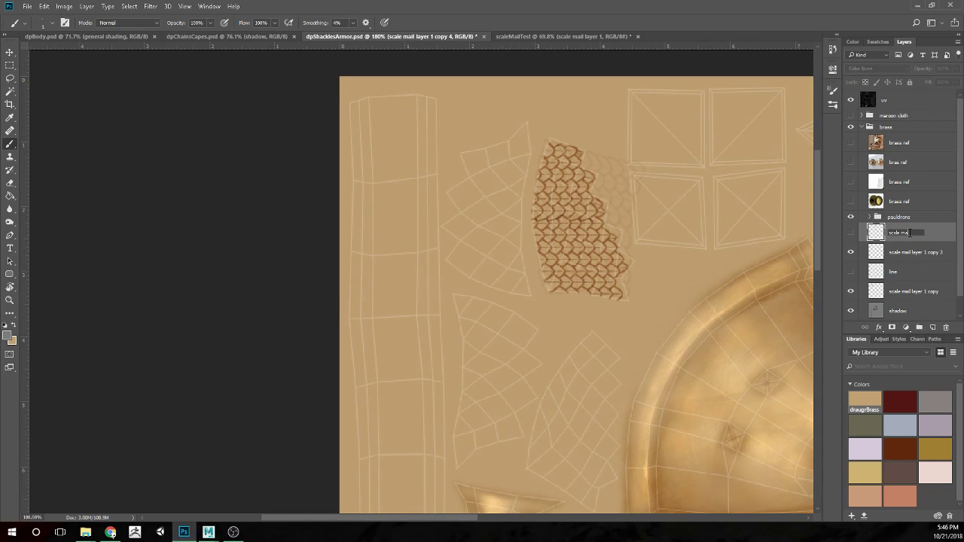
type("cale mail master")
key("Return")
Identify the layer holding the faint leftover scales by toggling visibility and delete "scale mail layer 1 copy"
left_click(853, 254)
left_click(853, 254)
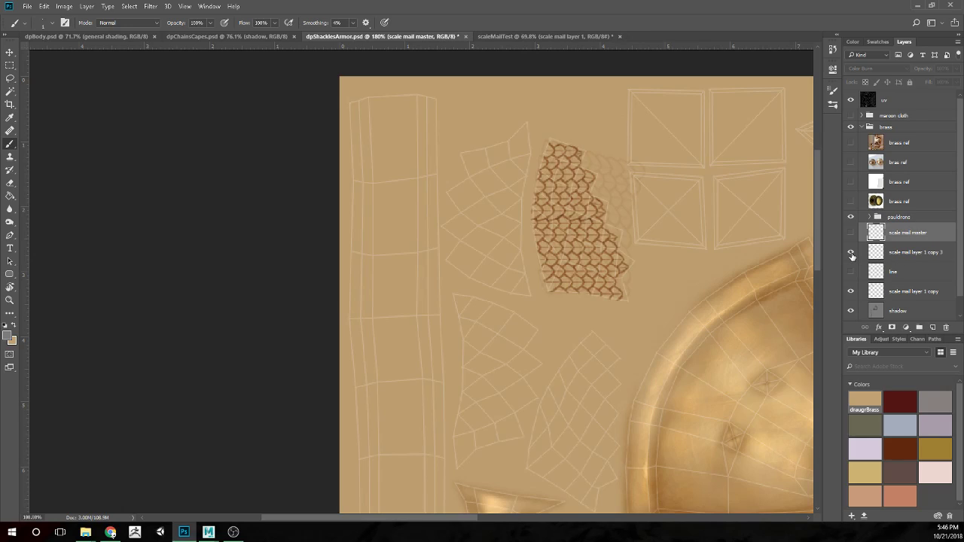
left_click(919, 296)
left_click(850, 294)
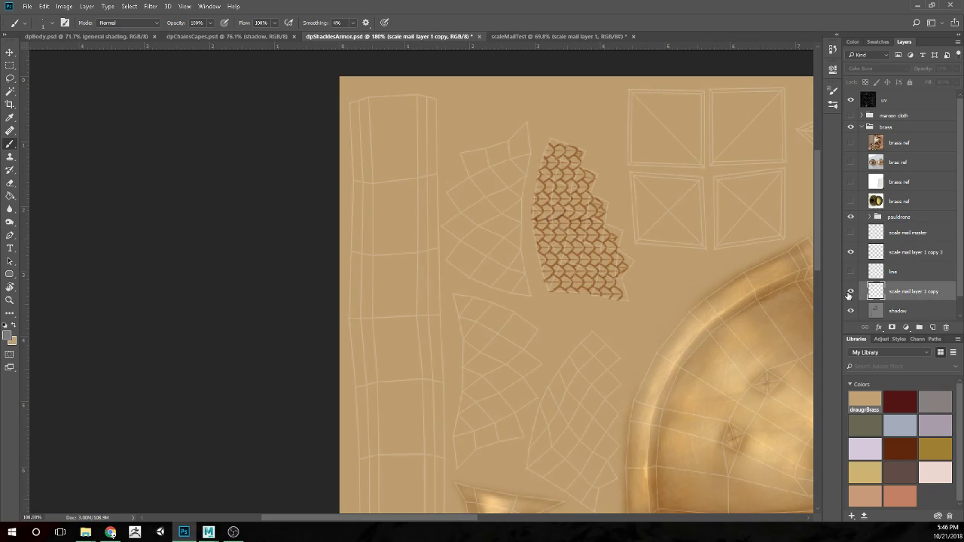
left_click(850, 292)
key("Delete")
Duplicate "scale mail layer 1 copy 3", flip the duplicate horizontally and move it below the original near the lower islands
left_click(891, 250)
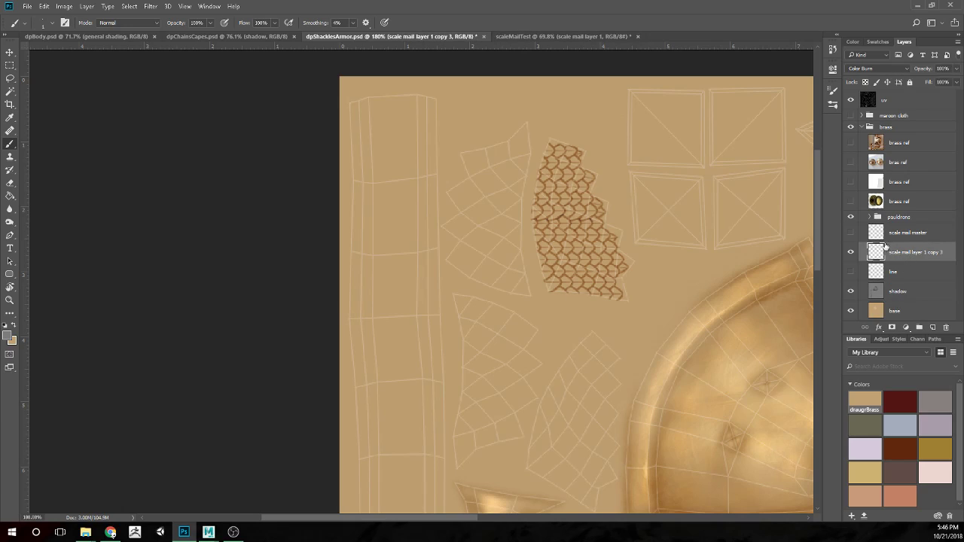
key("ctrl+j")
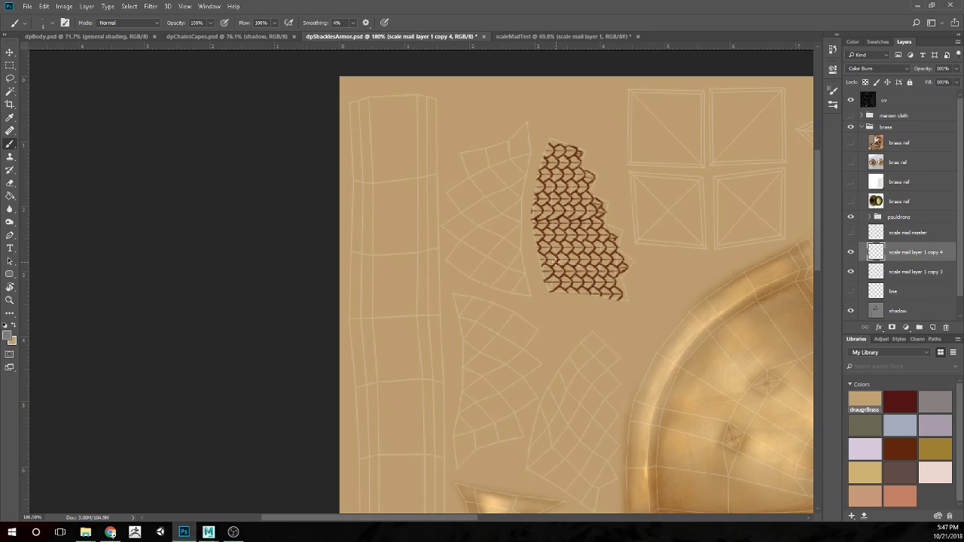
key("ctrl+t")
right_click(564, 232)
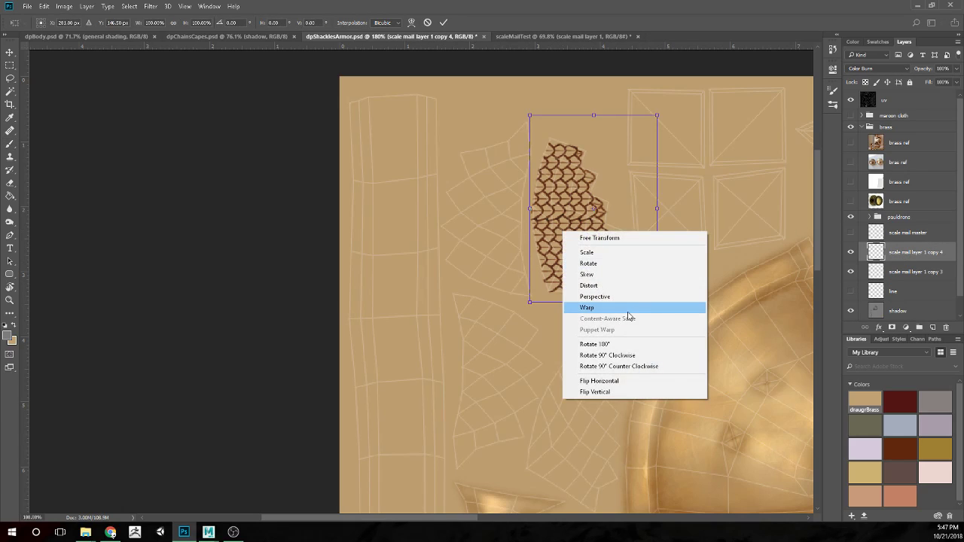
left_click(615, 382)
mouse_move(624, 227)
left_mouse_down()
mouse_move(481, 233)
mouse_move(500, 215)
mouse_move(499, 389)
mouse_move(537, 379)
mouse_move(569, 391)
left_mouse_up()
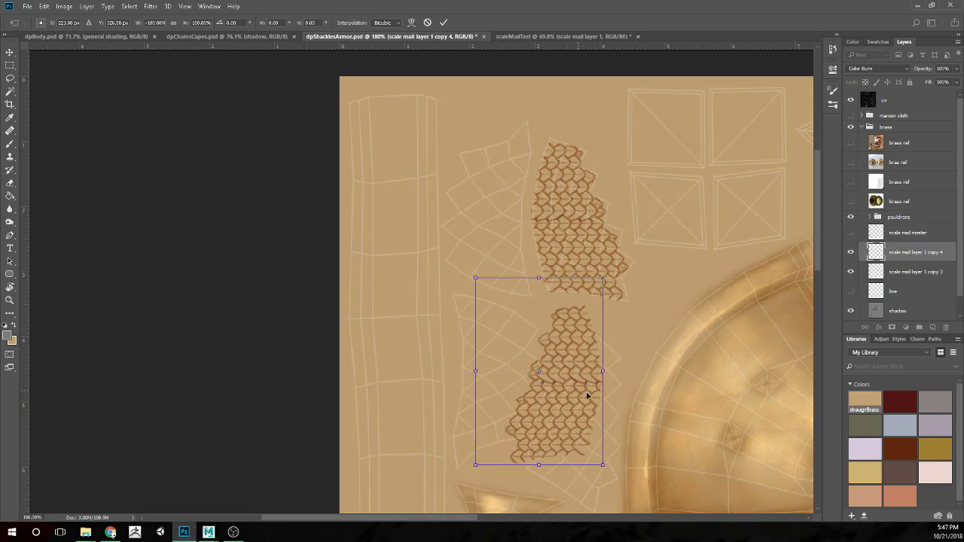
key("Return")
key("b")
scroll(627, 401, "down", 3)
scroll(641, 392, "up", 4)
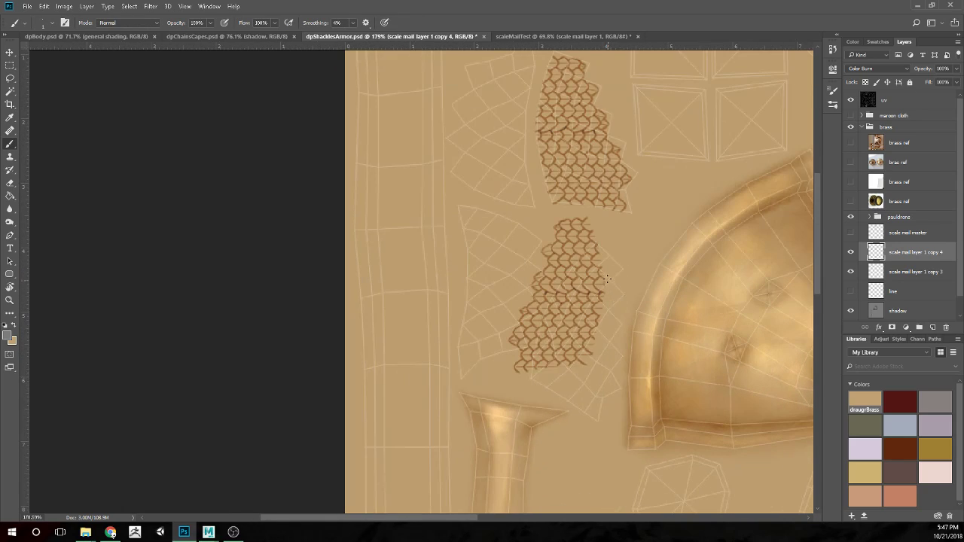
Flip the duplicated scale mail horizontally again and move it onto the tilted island beside the large pauldron
left_click(921, 255)
key("ctrl+t")
right_click(569, 315)
left_click(617, 461)
key("Return")
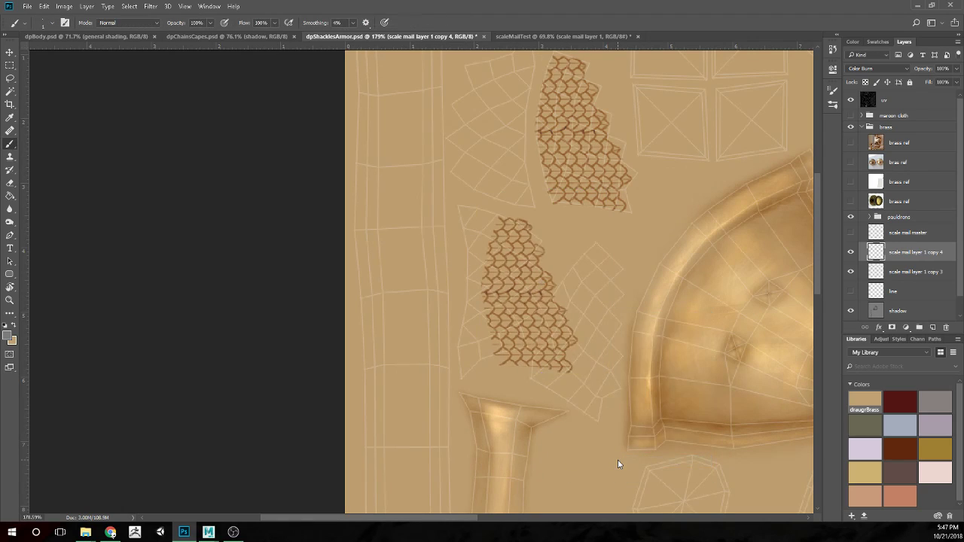
key("v")
left_click_drag(556, 331, 599, 380)
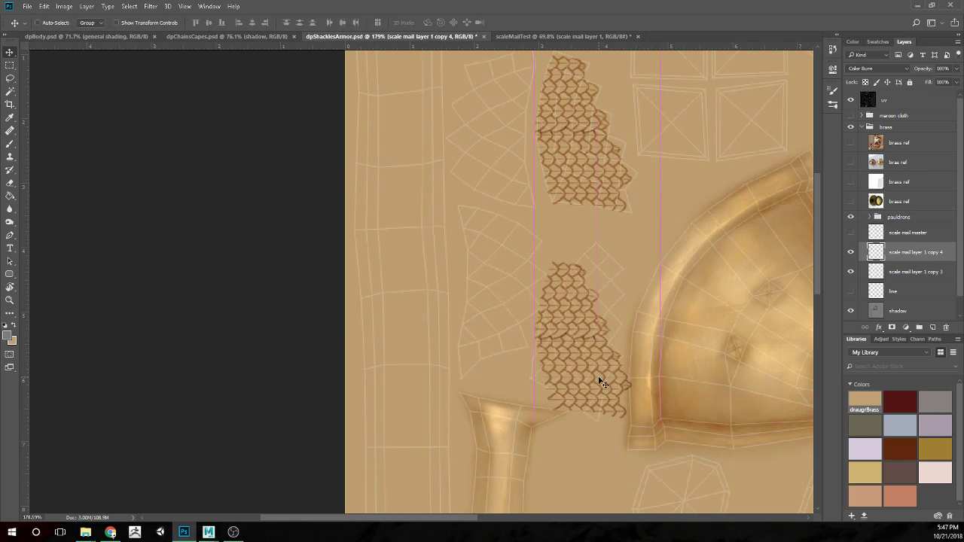
Rotate the duplicated scale mail about 26 degrees clockwise and position it to fit the tilted island's wireframe
key("ctrl+t")
left_click_drag(654, 431, 610, 459)
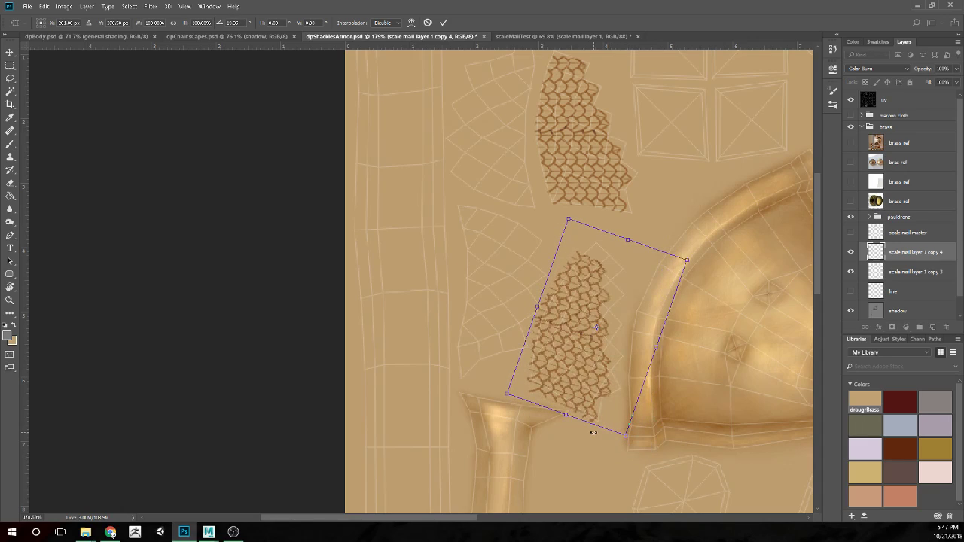
left_click_drag(646, 458, 641, 461)
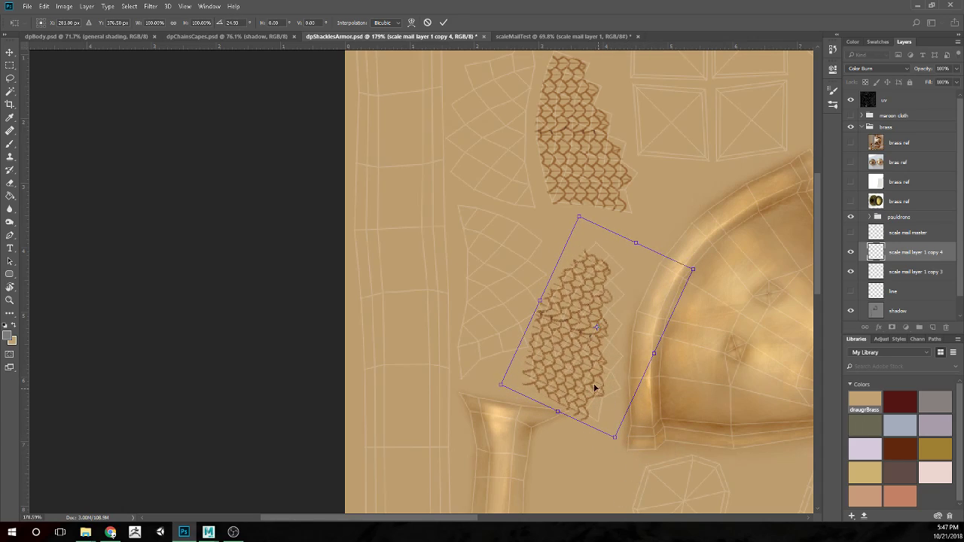
left_click_drag(594, 398, 600, 360)
left_click_drag(646, 469, 640, 472)
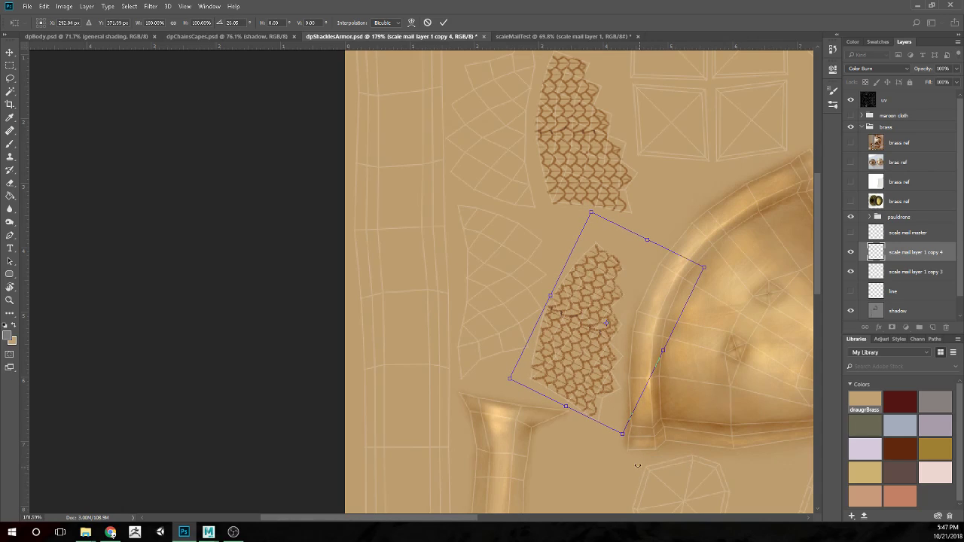
key("Return")
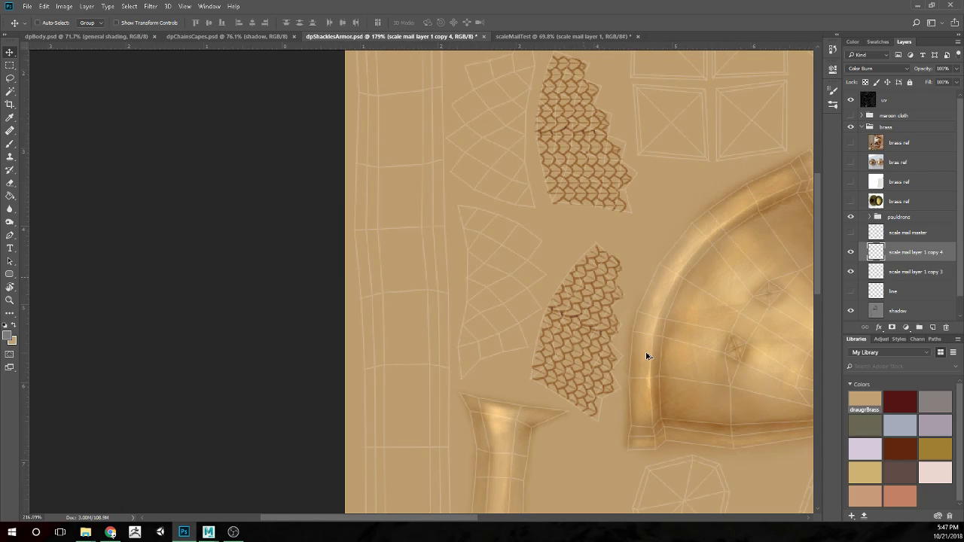
scroll(655, 356, "up", 3)
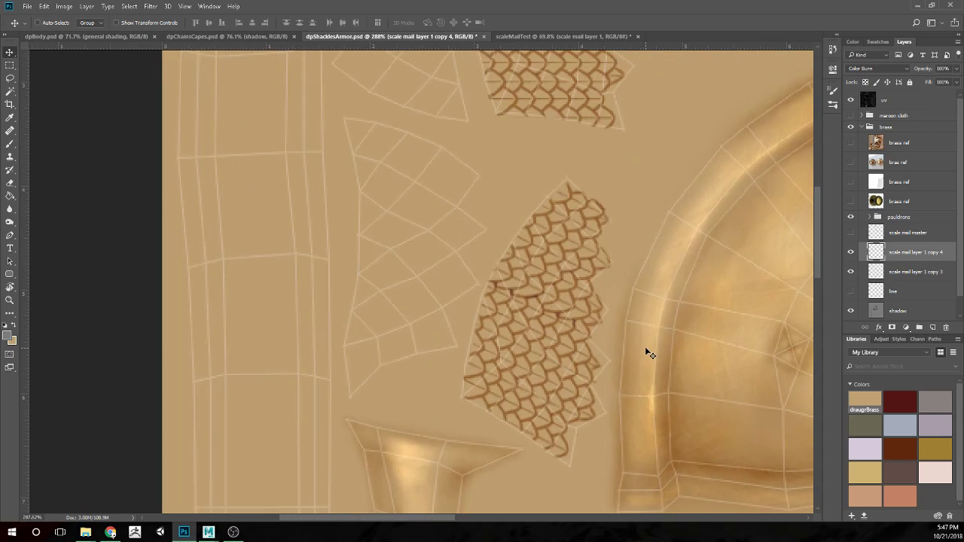
Erase the stray scale lines along the outer right edge of the tilted island's scale mail and repaint that edge with the Brush
key("e")
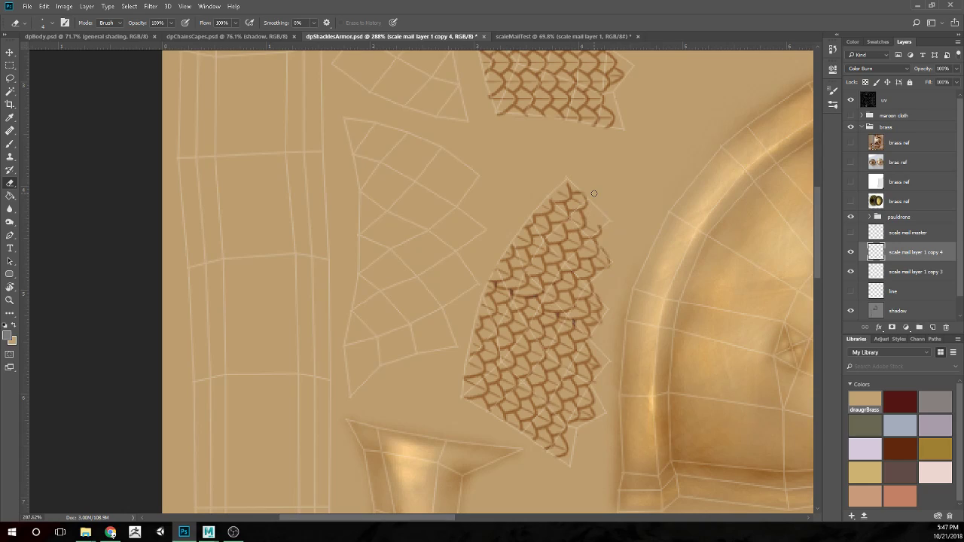
key("v")
key("b")
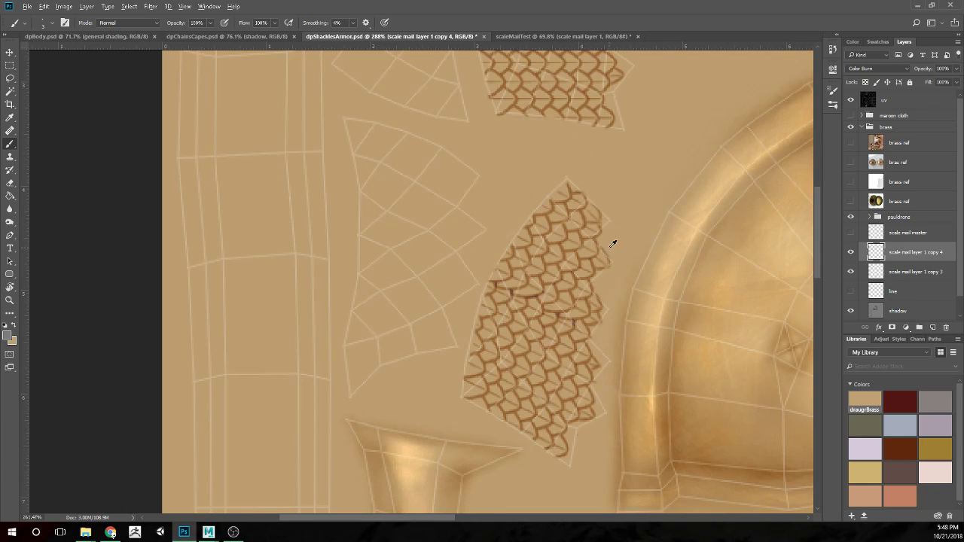
Examine how both scale mail patches sit on their UV islands, close up and from farther out
scroll(612, 249, "down", 3)
scroll(612, 258, "down", 2)
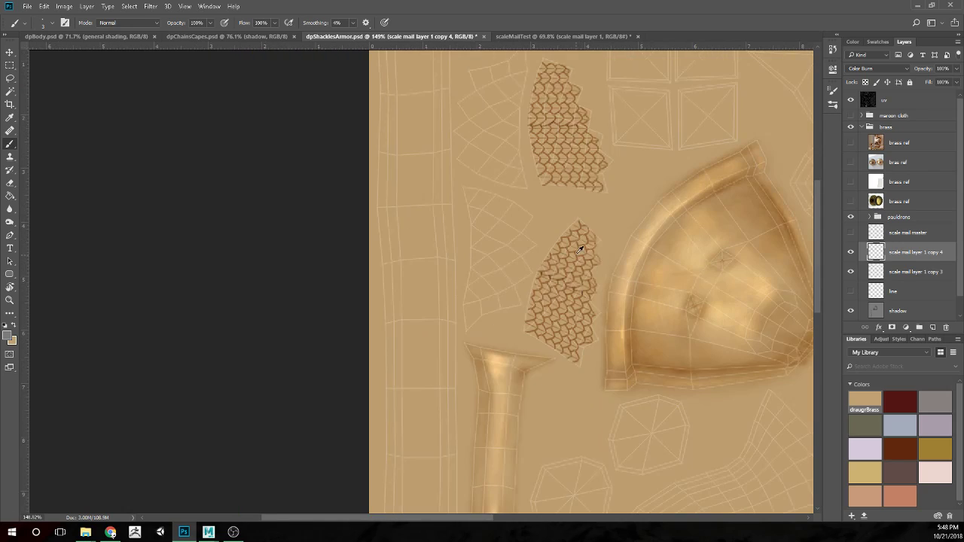
scroll(612, 260, "up", 2)
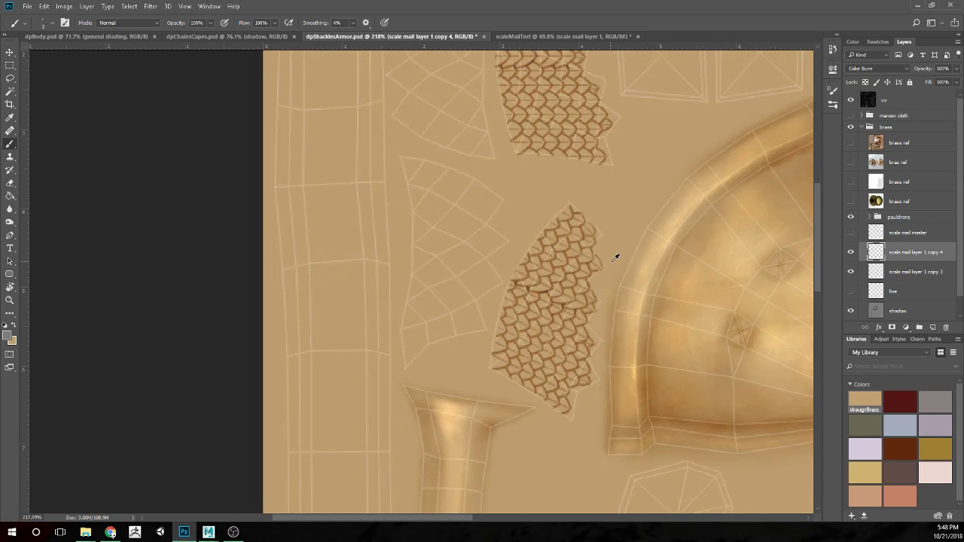
scroll(612, 248, "down", 3)
scroll(612, 246, "up", 1)
scroll(613, 249, "up", 2)
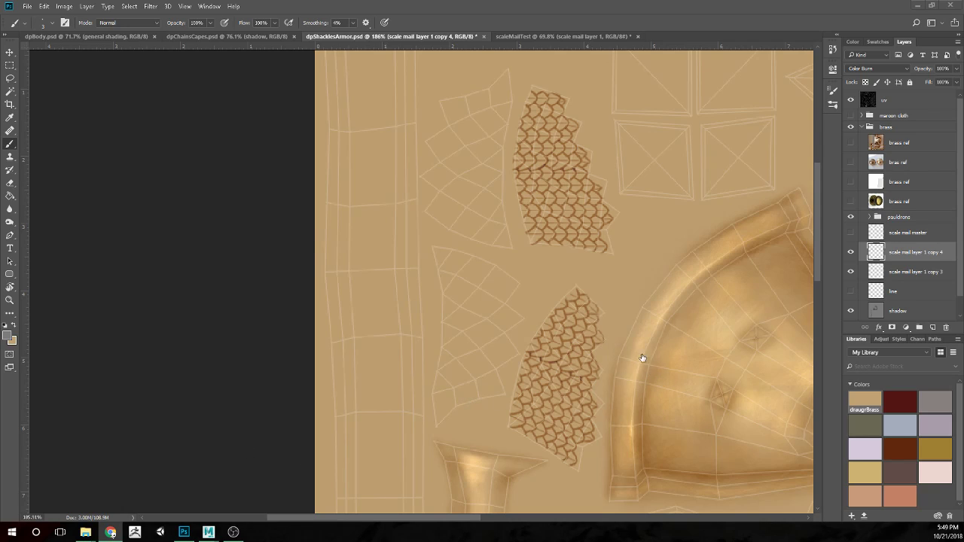
scroll(640, 345, "down", 2)
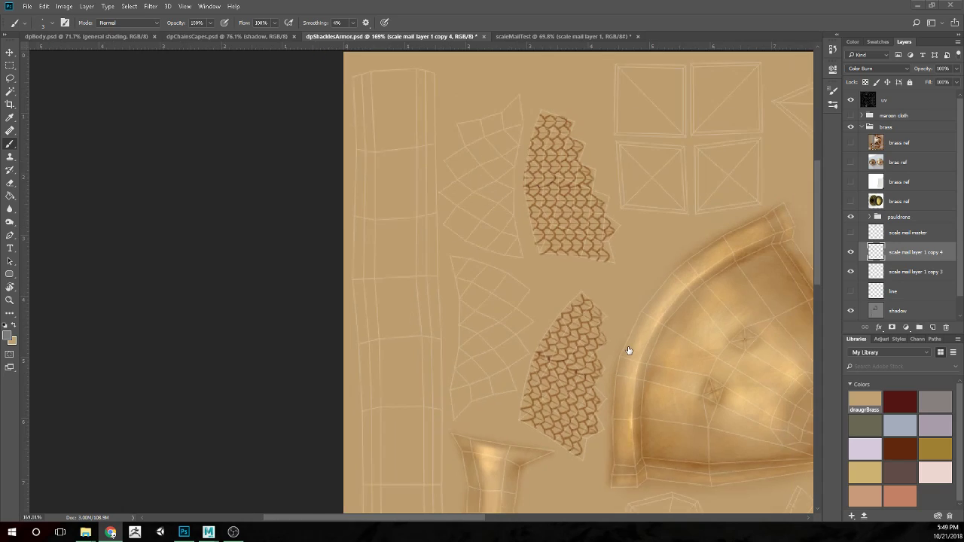
scroll(630, 350, "up", 1)
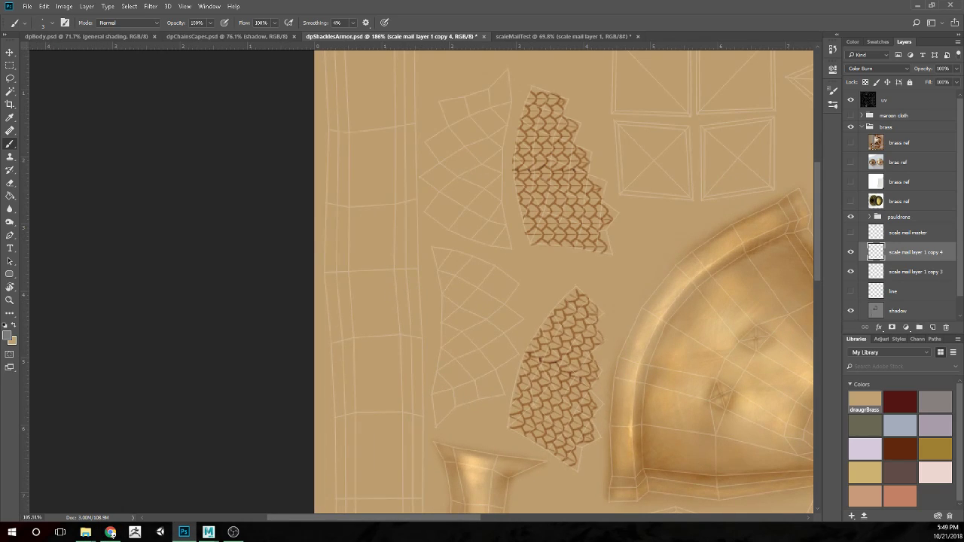
left_click(111, 532)
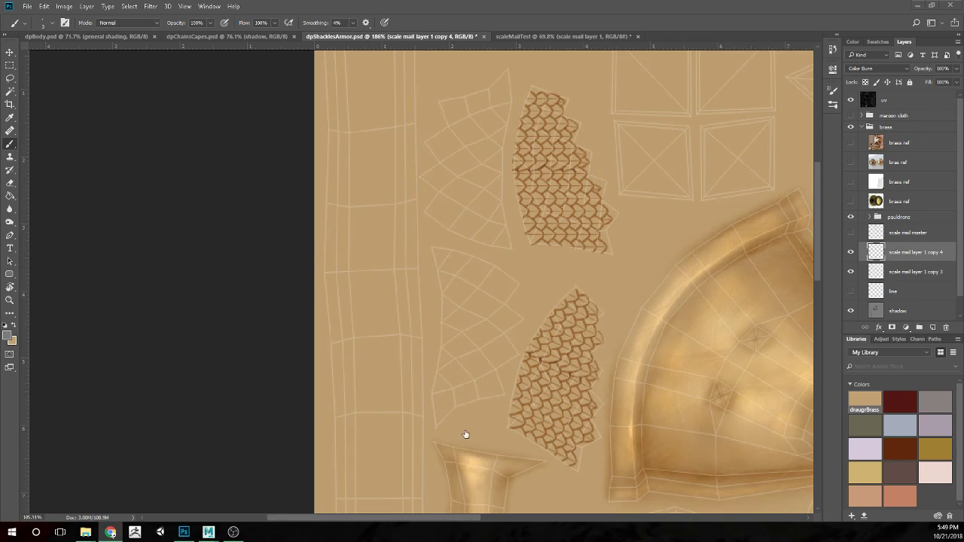
scroll(551, 397, "up", 3)
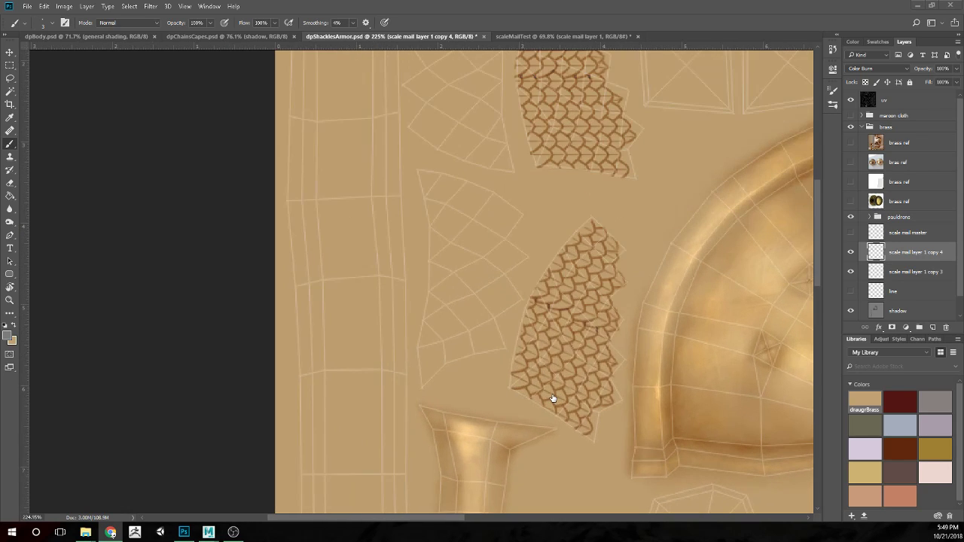
scroll(553, 397, "down", 4)
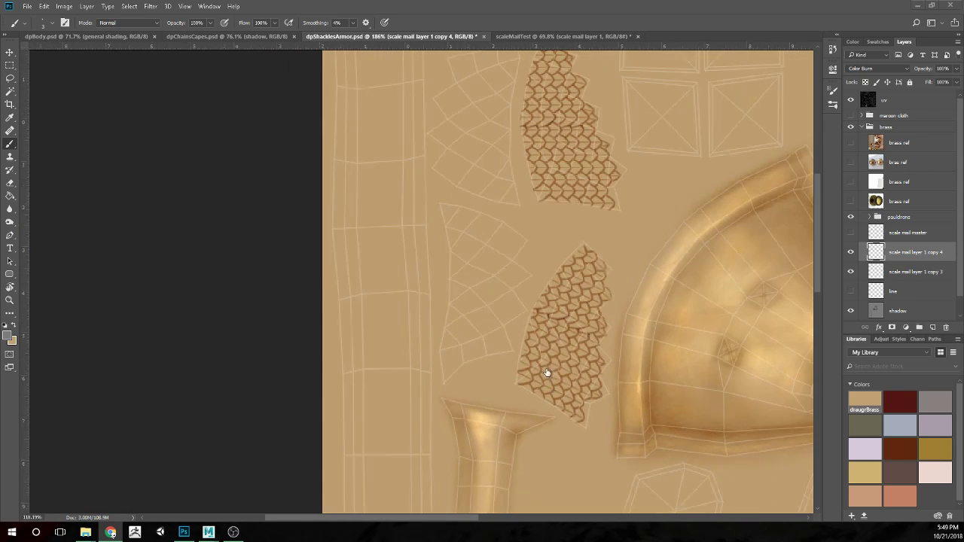
scroll(557, 388, "up", 2)
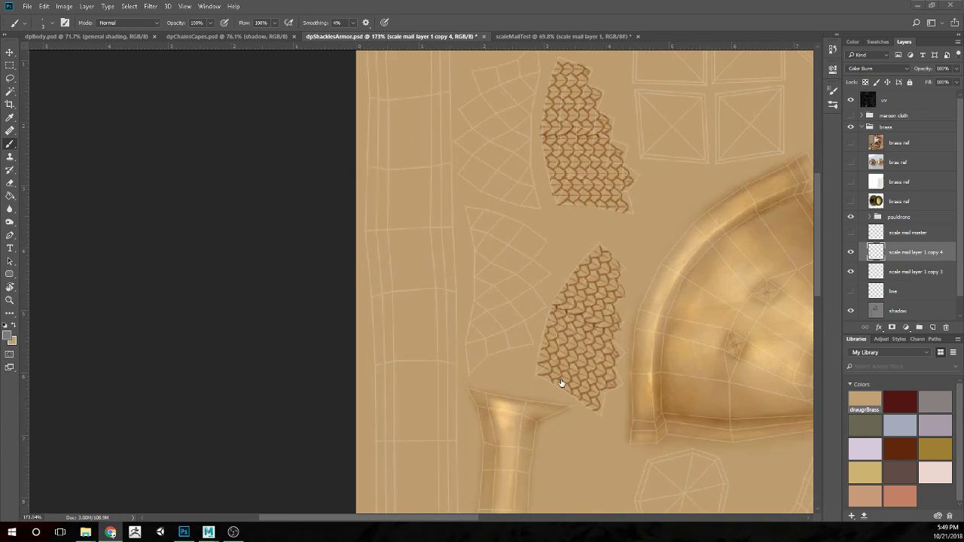
Identify "scale mail layer 1 copy 3" by toggling its visibility and rename it "chest scale mail"
left_click(832, 258)
left_click(913, 273)
left_click(851, 272)
left_click(850, 272)
double_click(909, 274)
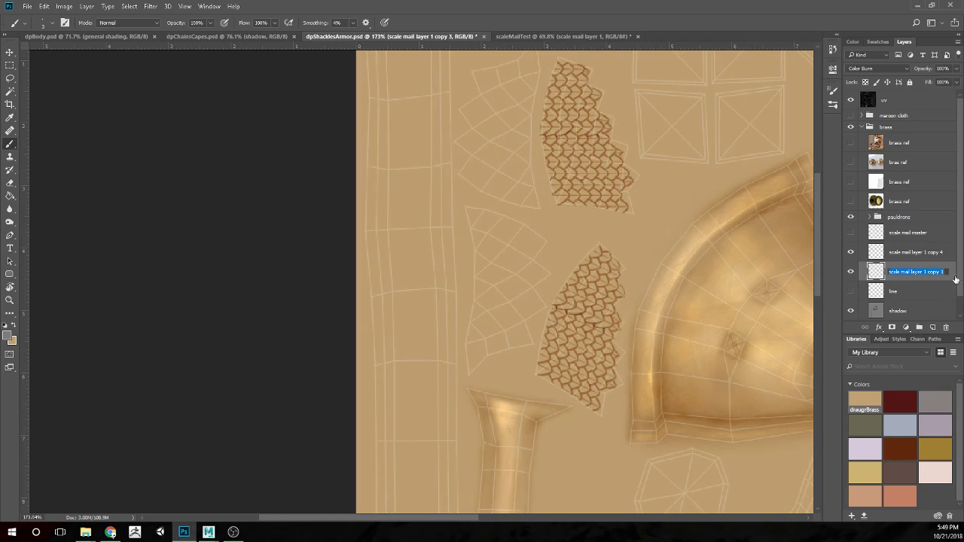
type("scale")
key("Return")
scroll(704, 277, "up", 1)
double_click(895, 275)
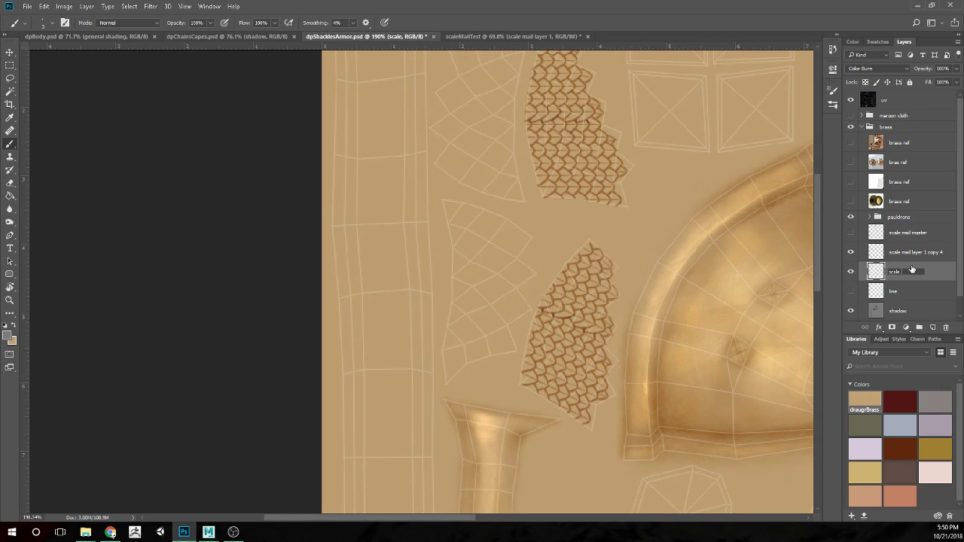
type("mail")
triple_click(917, 272)
type("chest scale mail")
key("Return")
Rename the layer "scale mail layer 1 copy 4" to "chest scale mail top"
double_click(906, 252)
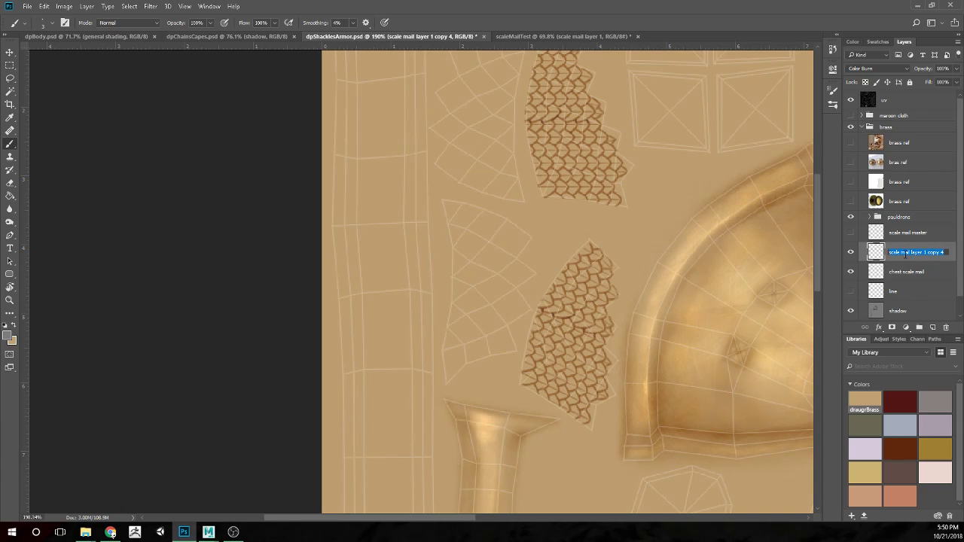
type("chest scale mail (top)")
key("Return")
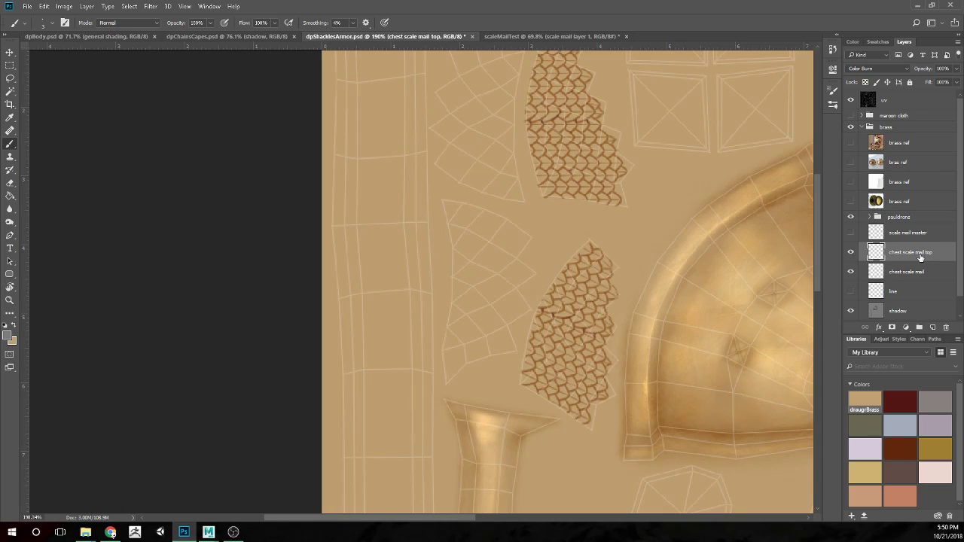
Check which patch the "chest scale mail top" layer holds by toggling its visibility and rename it "chest scale mail bottom"
left_click(852, 257)
left_click(852, 257)
key("BackSpace")
key("BackSpace")
key("BackSpace")
type("bottom")
key("Return")
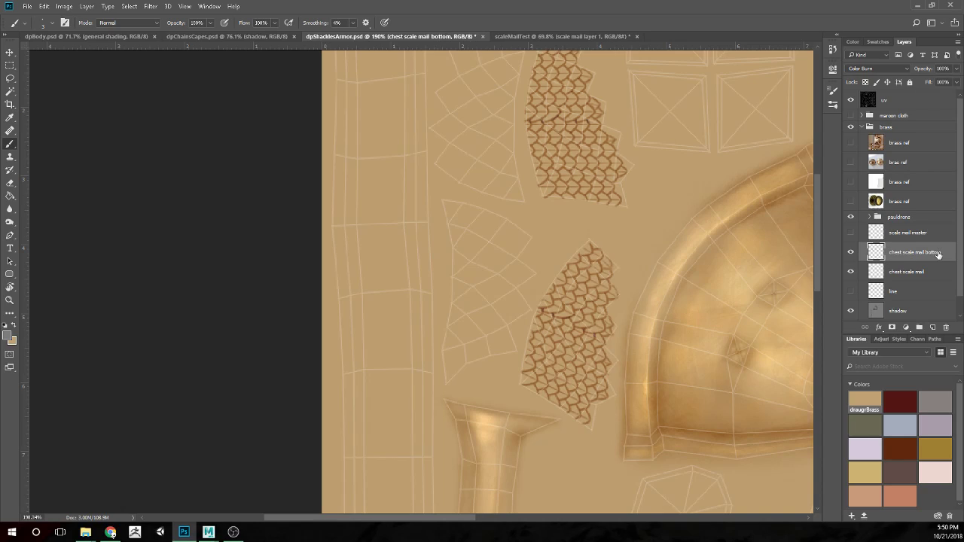
Rename the "chest scale mail" layer to "chest scale mail top" and move "chest scale mail bottom" beneath it
left_click(914, 273)
type("top")
key("Return")
left_click_drag(913, 253, 914, 282)
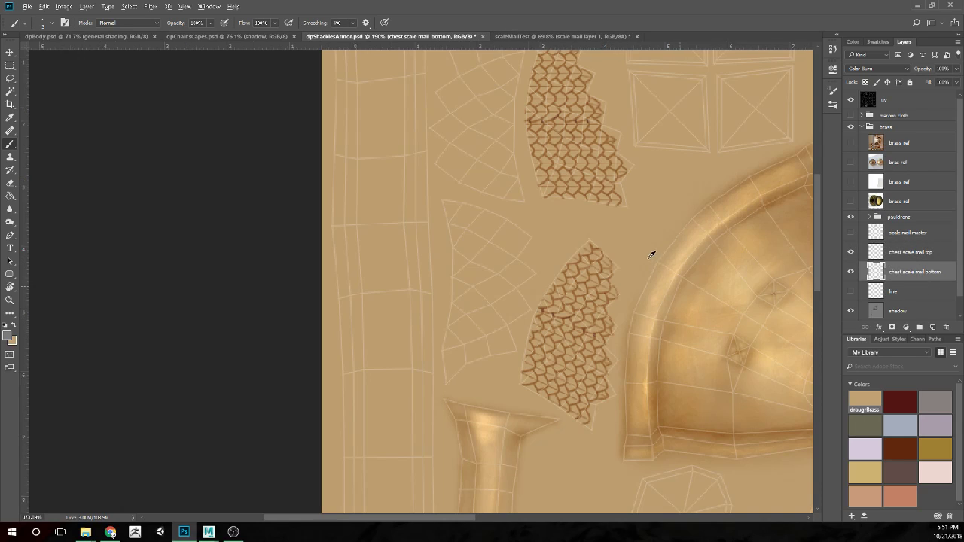
Select both chest scale mail layers and lower their opacity to 57%
scroll(652, 254, "down", 3)
scroll(746, 284, "up", 5)
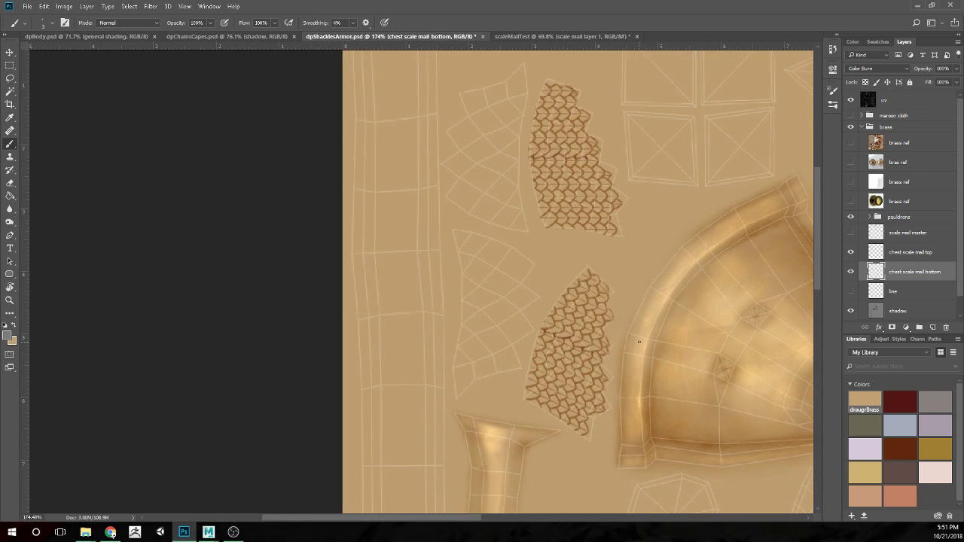
scroll(637, 273, "down", 4)
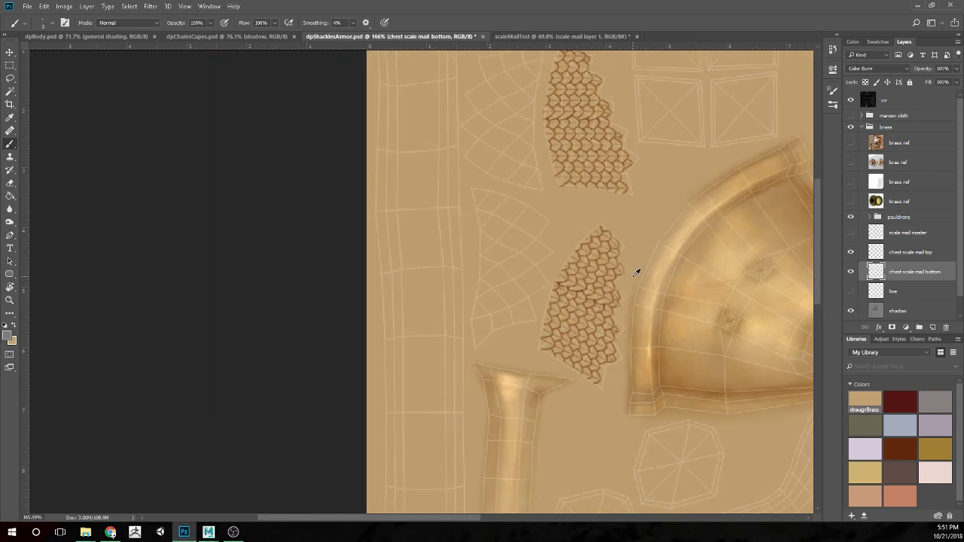
left_click(923, 253, "shift")
left_click(957, 69)
left_click_drag(950, 81, 938, 86)
left_click(934, 256)
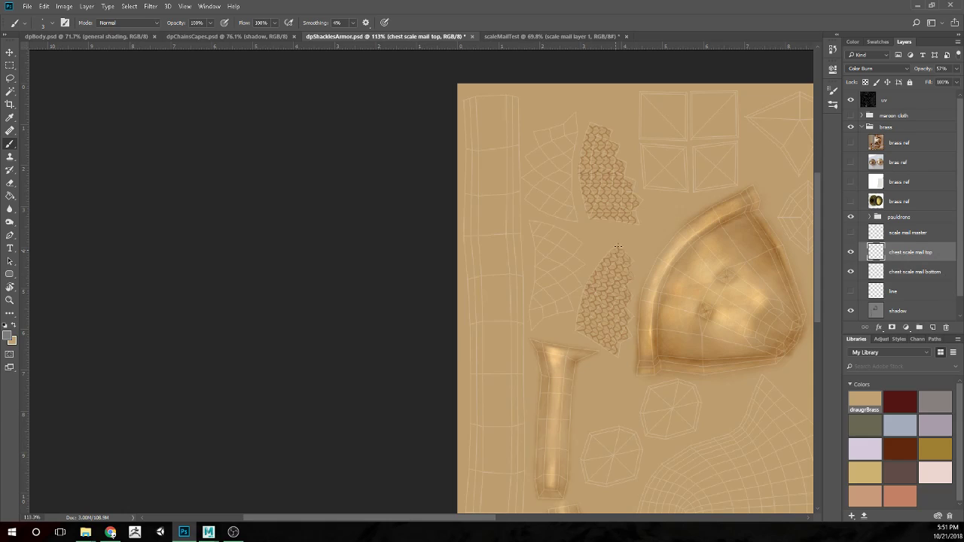
Hide the uv wireframe layer and save the armor texture document
scroll(618, 247, "up", 1, "alt")
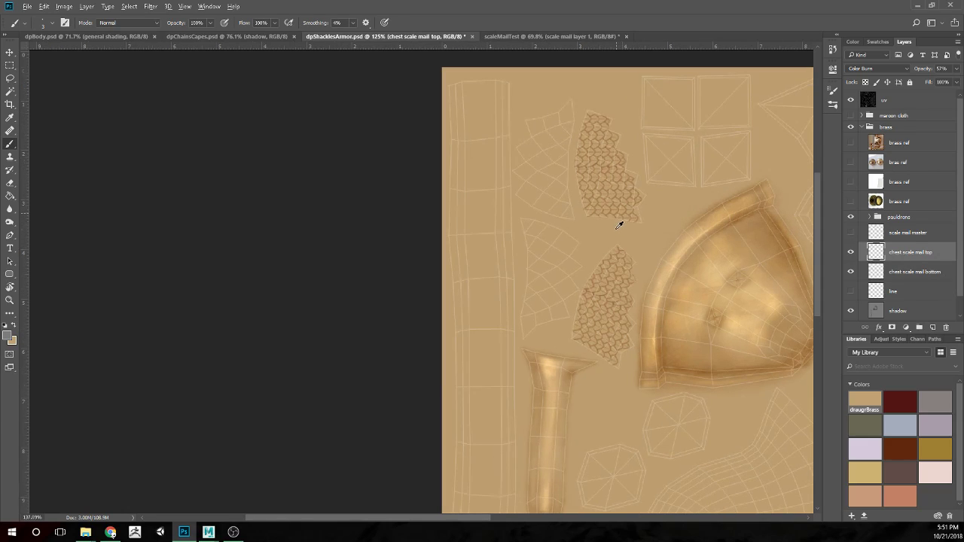
scroll(619, 224, "up", 1, "alt")
scroll(594, 256, "up", 1, "alt")
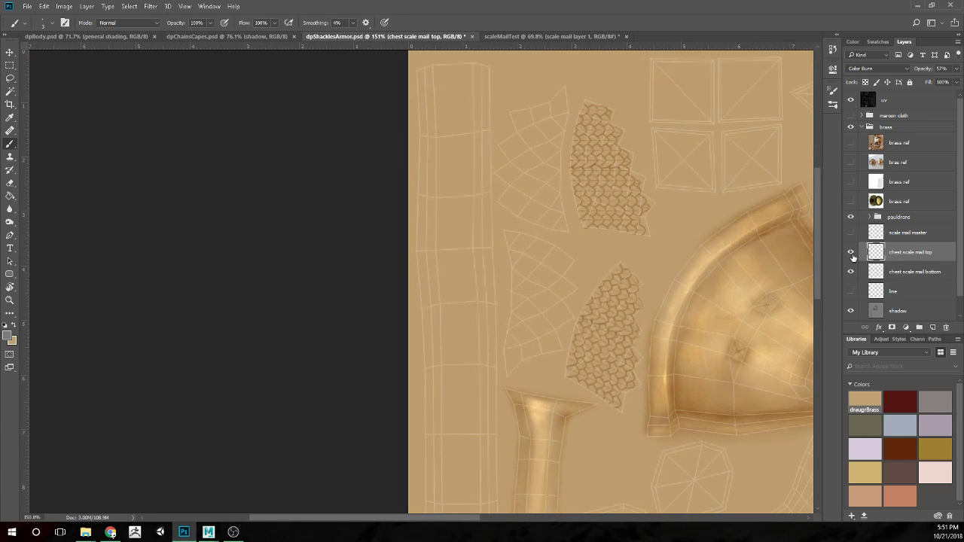
left_click(851, 99)
scroll(603, 298, "down", 3, "alt")
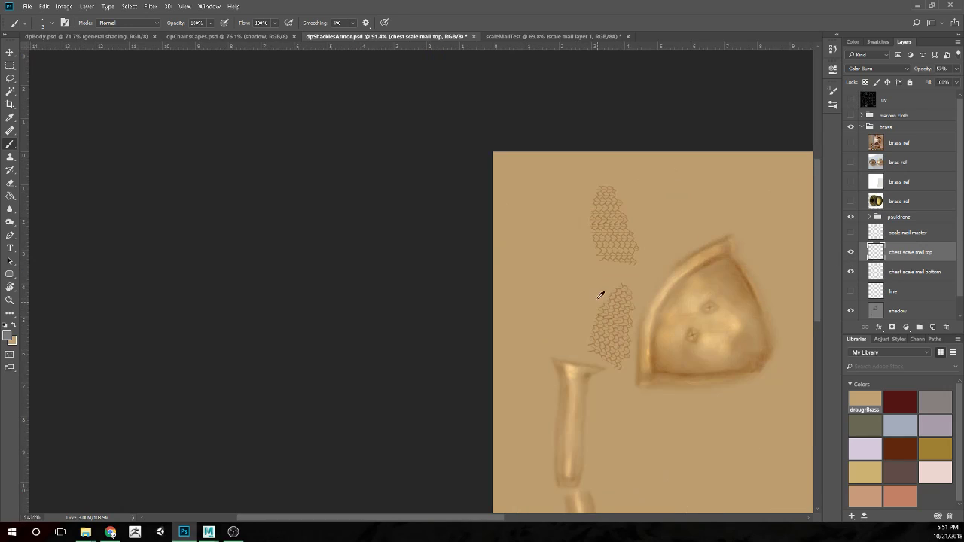
scroll(618, 287, "down", 2, "alt")
scroll(540, 288, "up", 2, "alt")
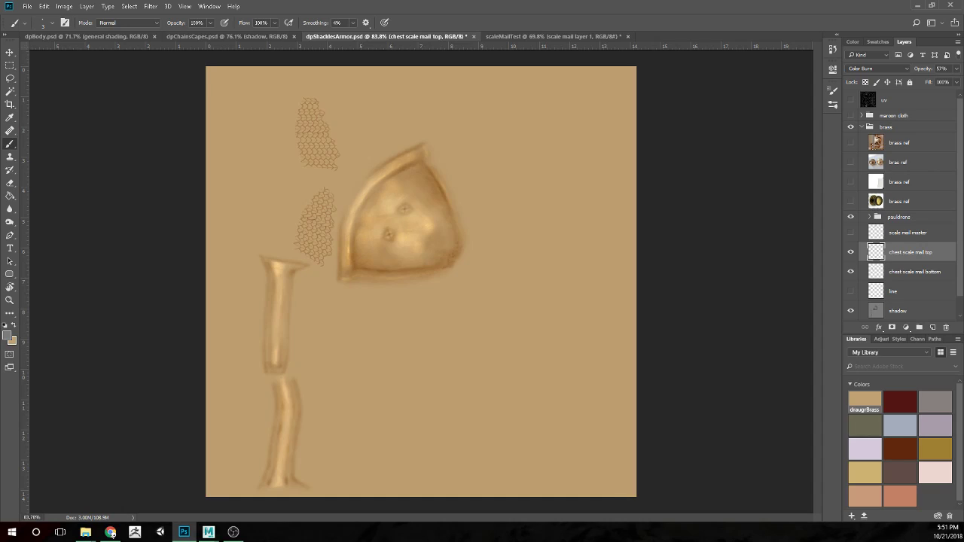
key("ctrl+s")
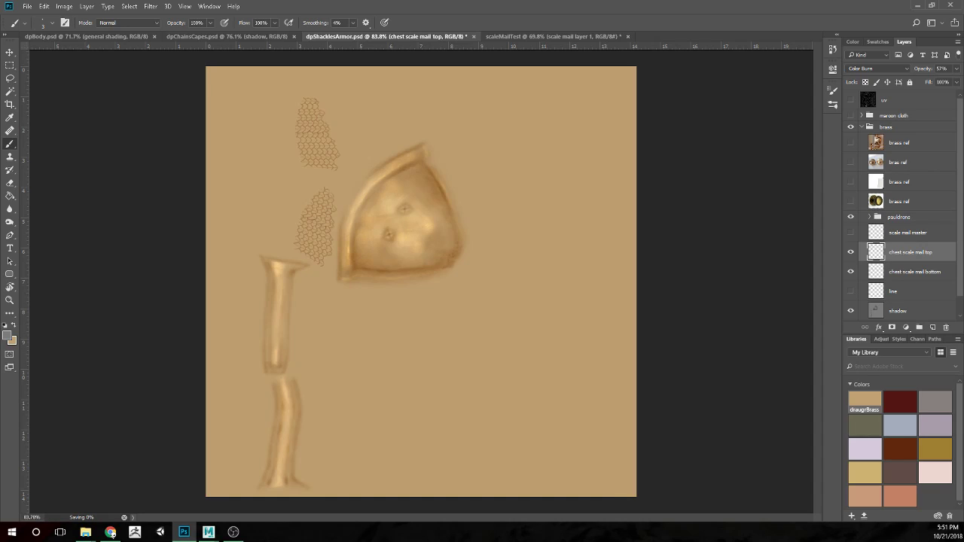
Switch to Maya and examine the scale mail texture on the character's chest armor up close
key("alt+Tab")
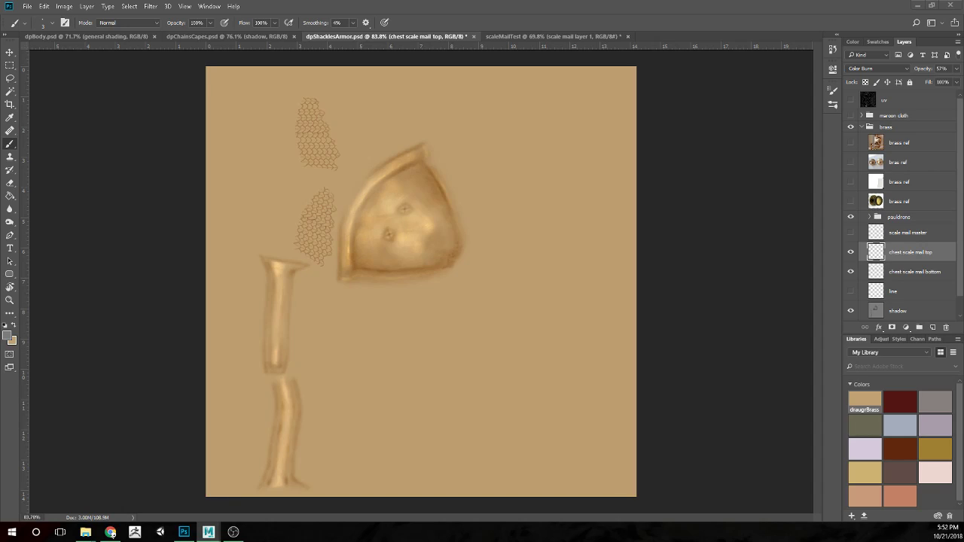
left_click(209, 532)
left_click(570, 223)
scroll(519, 212, "up", 5)
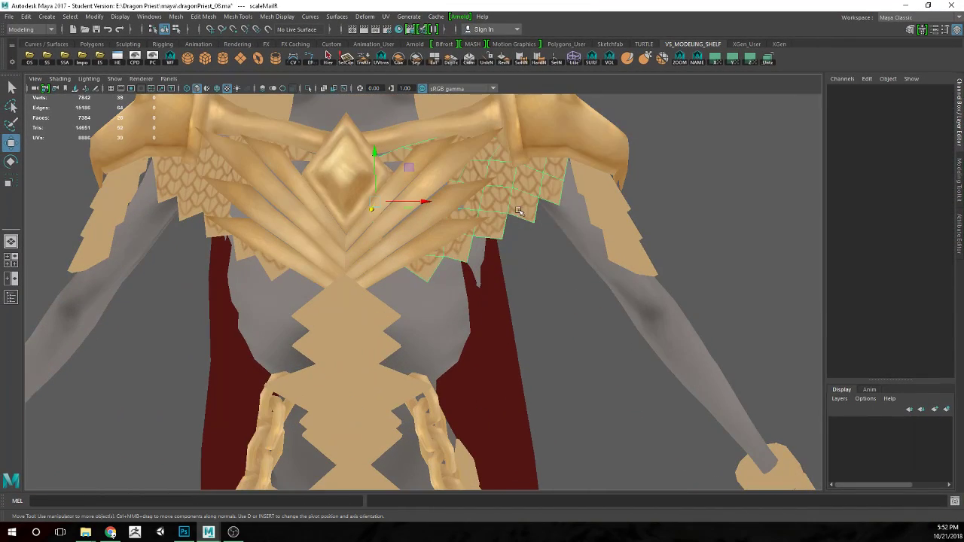
left_click(520, 212)
scroll(520, 211, "down", 5)
left_click_drag(520, 226, 596, 290)
left_click(613, 261)
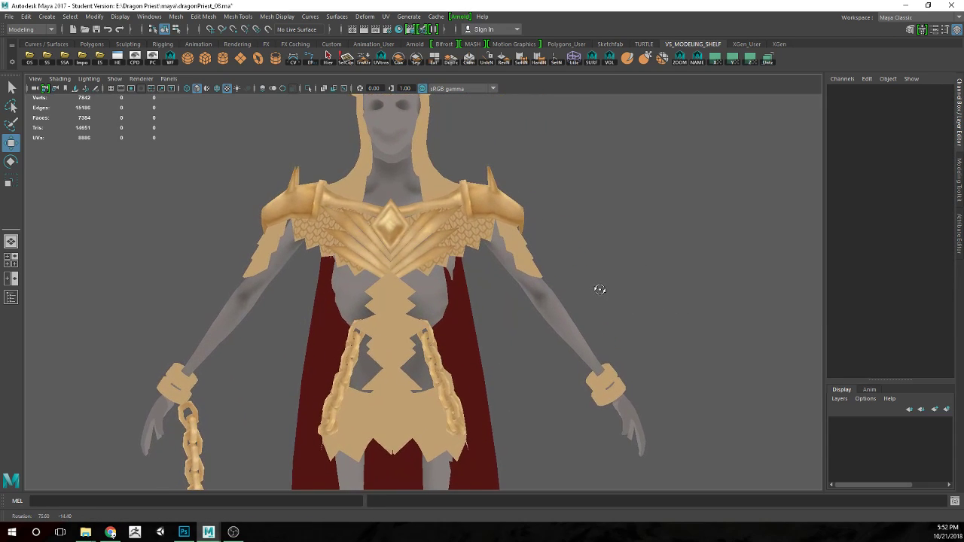
Compare the chest scale mail at full-body distance and close up from different angles, and switch back to Photoshop
left_click(486, 237)
left_click(486, 233)
left_click_drag(404, 194, 400, 187)
left_click(656, 207)
left_click_drag(657, 207, 584, 267)
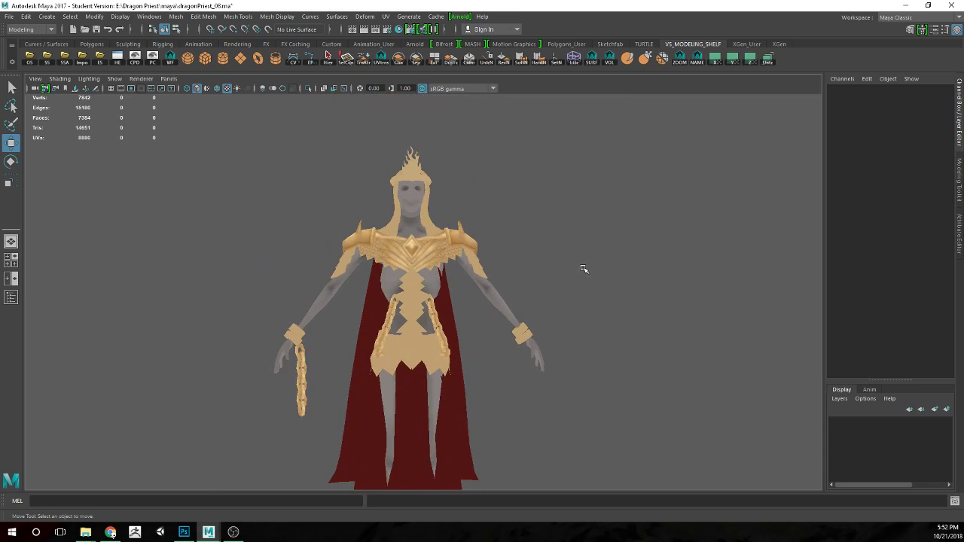
scroll(578, 276, "up", 5)
scroll(513, 259, "up", 2)
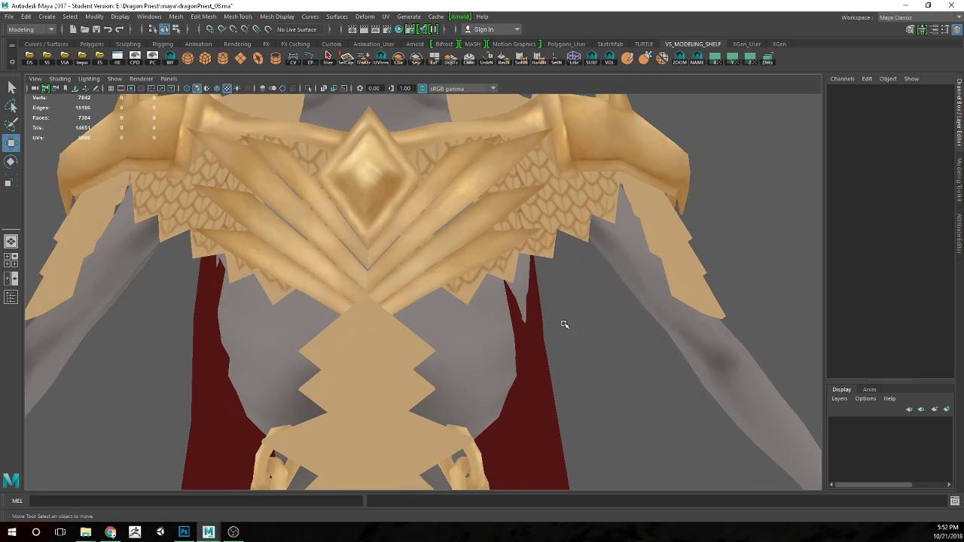
left_click_drag(565, 324, 551, 328)
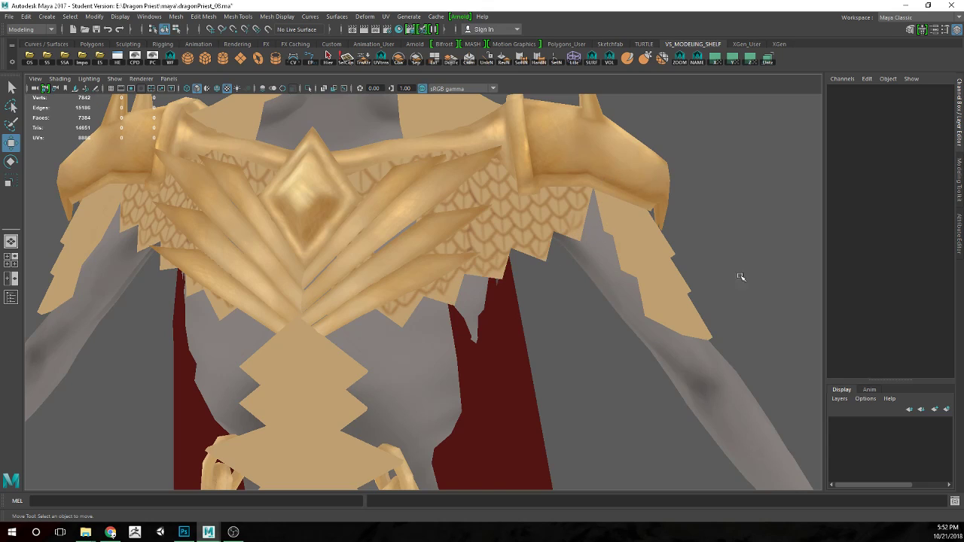
scroll(709, 263, "down", 10)
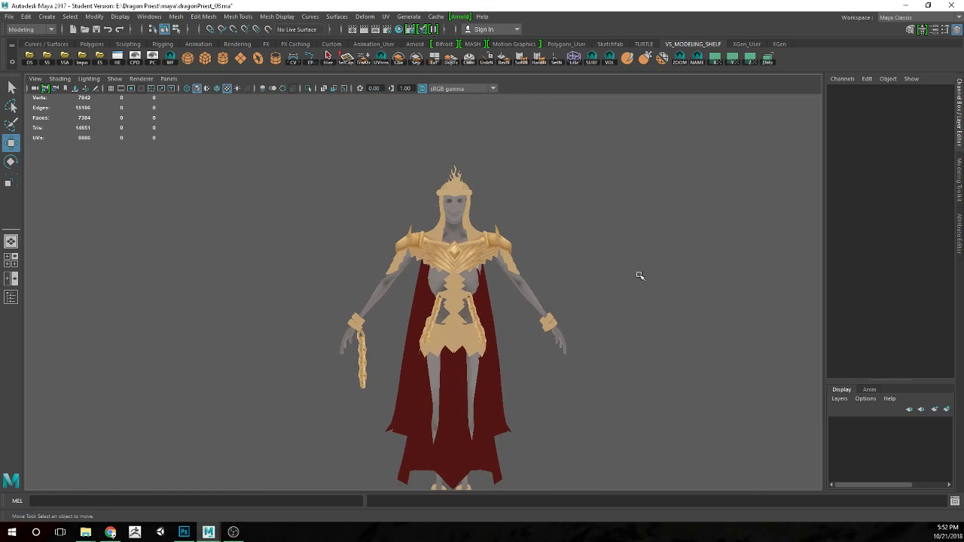
scroll(641, 278, "up", 5)
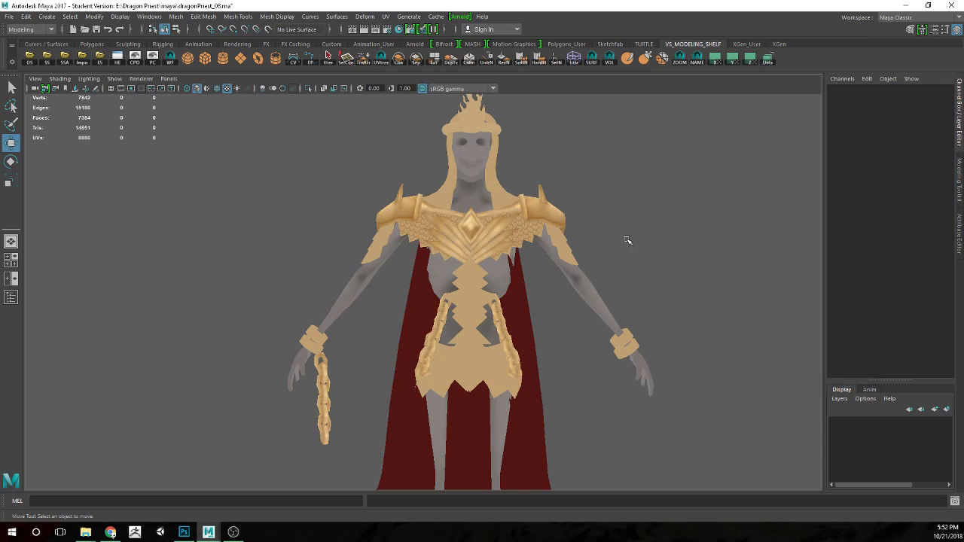
scroll(633, 215, "up", 3)
scroll(631, 220, "down", 5)
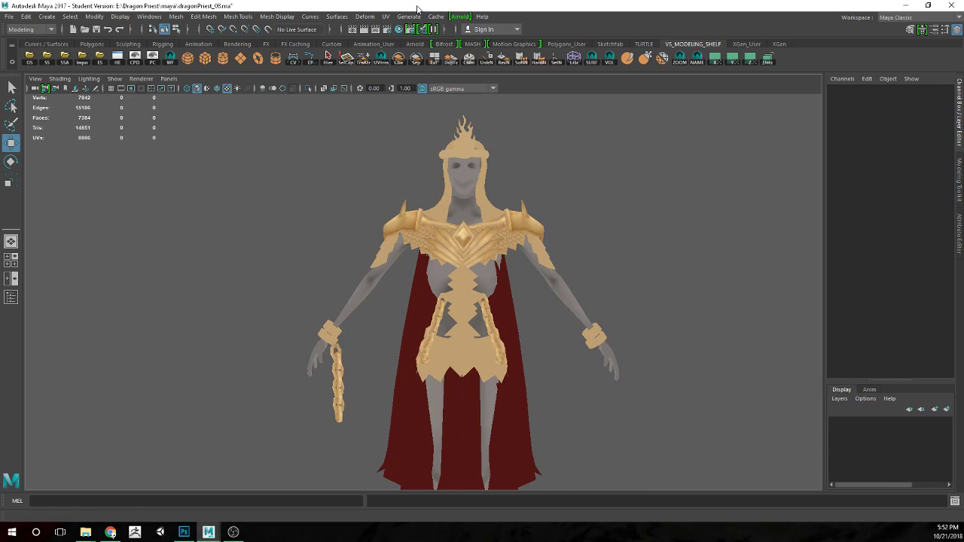
key("alt+Tab")
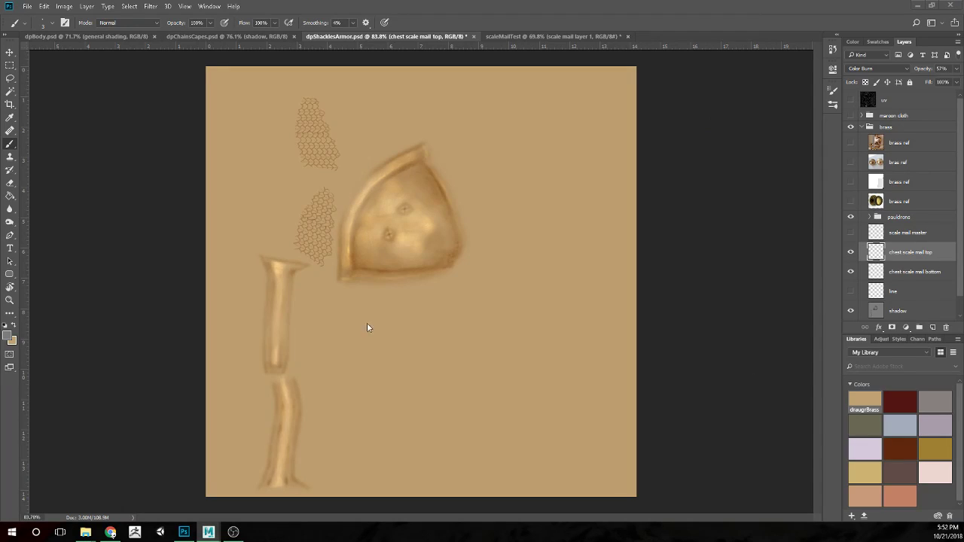
Rename the "chest scale mail bottom" layer to "chest scale line bottom"
scroll(339, 318, "up", 3)
scroll(140, 341, "up", 2)
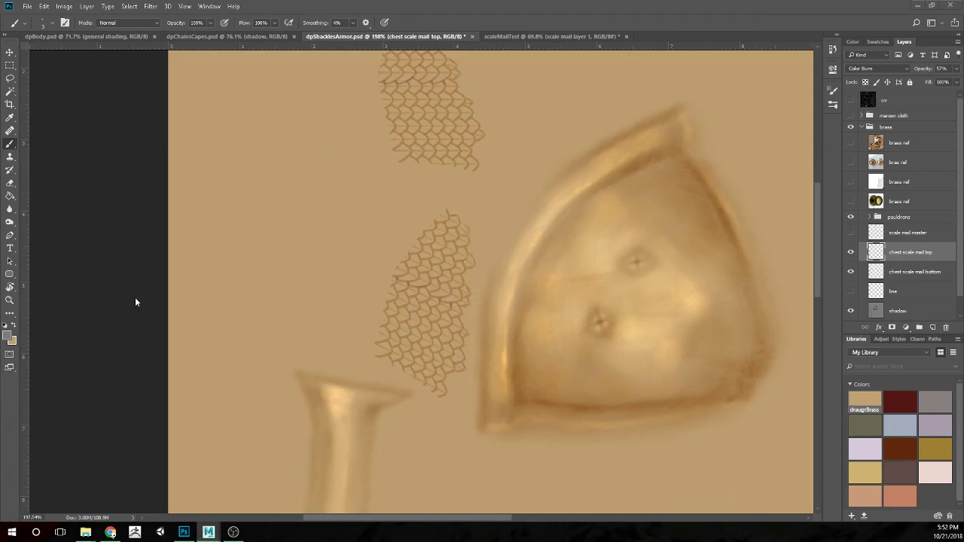
left_click(915, 272)
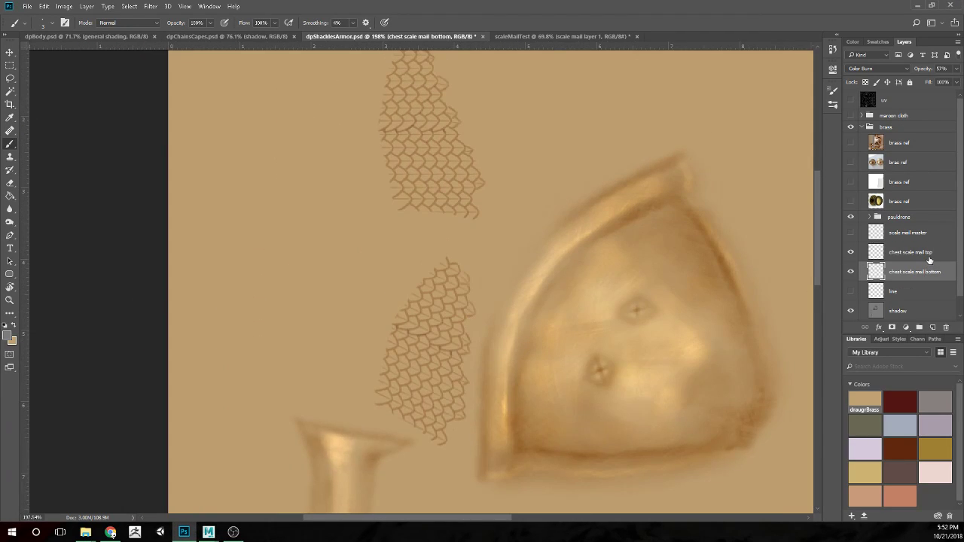
double_click(917, 272)
left_click(946, 272)
left_click_drag(923, 273, 903, 272)
type("scale line")
key("Return")
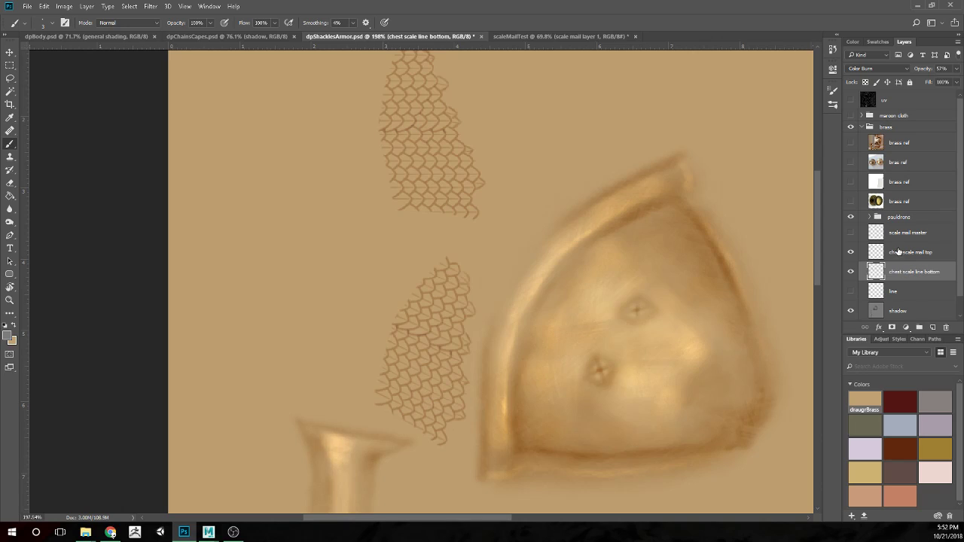
Rename the "chest scale mail top" layer to "chest scale line top"
double_click(925, 254)
left_click(924, 255)
key("BackSpace")
key("BackSpace")
key("BackSpace")
key("BackSpace")
type("line")
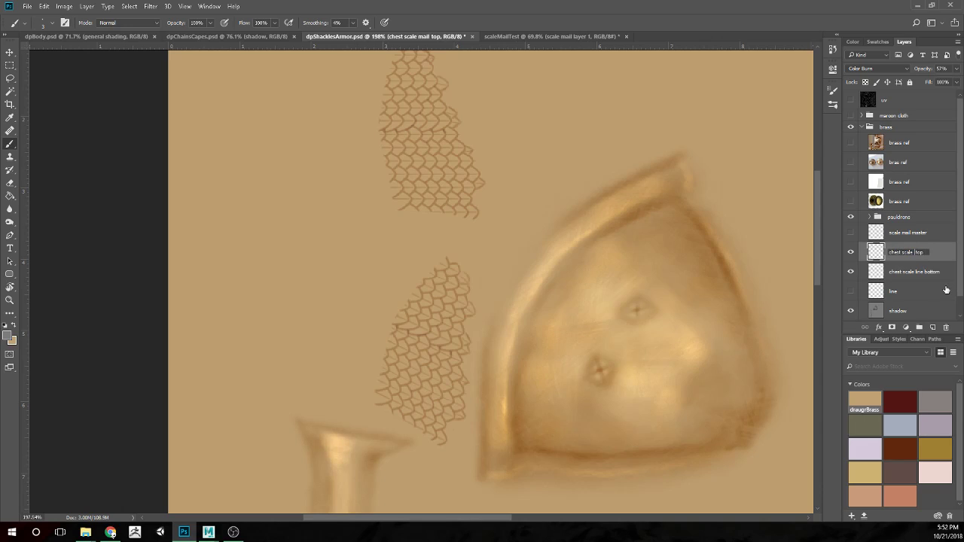
key("Return")
left_click(944, 271)
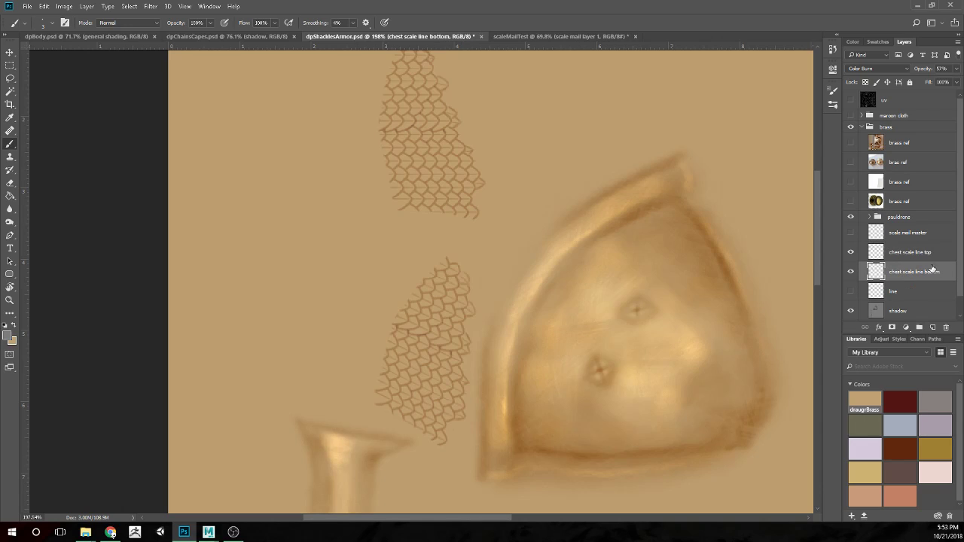
left_click(941, 256)
left_click(932, 328)
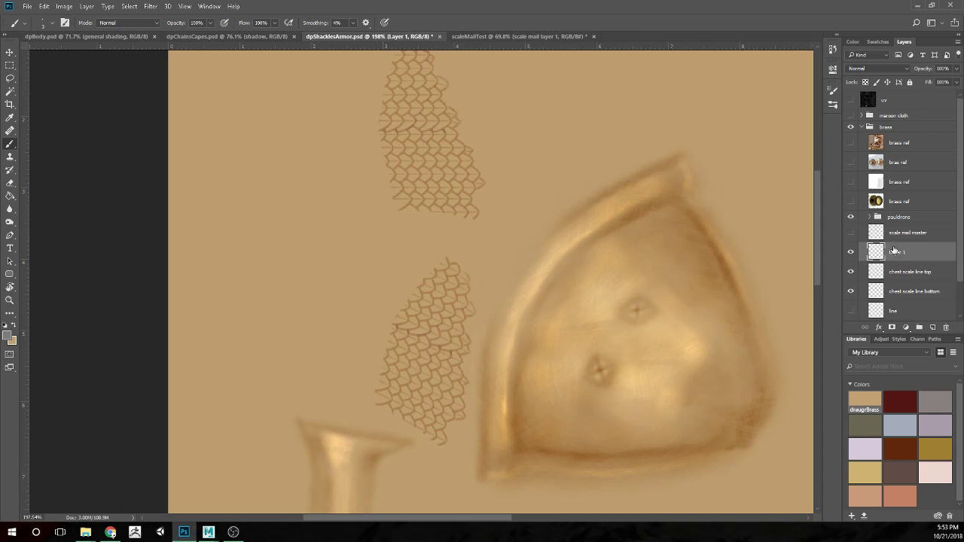
key("Delete")
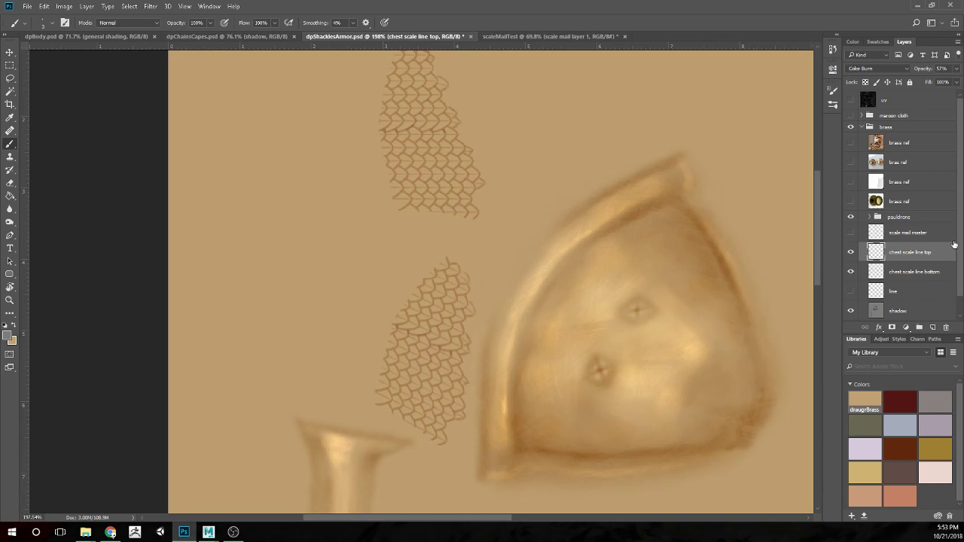
Examine both chest scale line patches up close and across the whole texture beside the shaded brass pieces
scroll(406, 236, "up", 2)
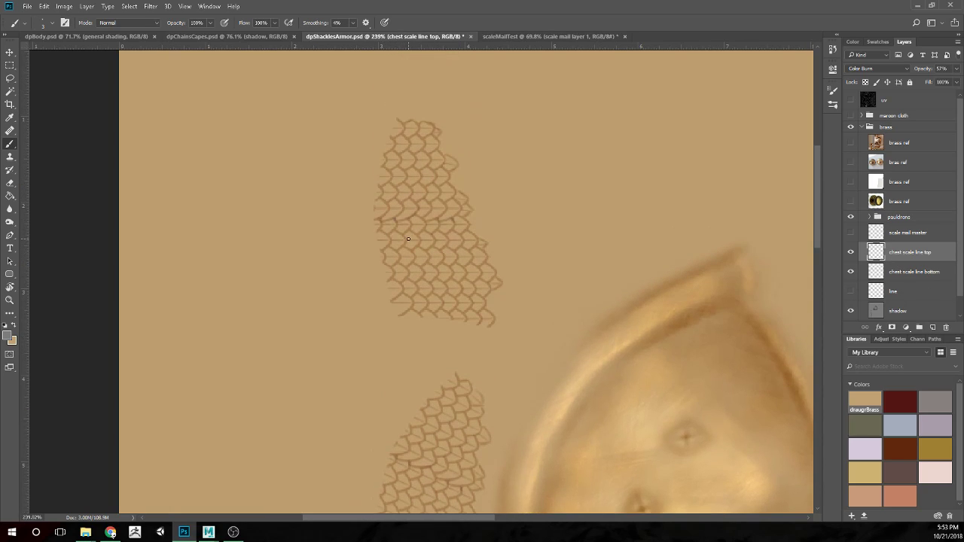
scroll(406, 237, "up", 1)
scroll(415, 248, "down", 3)
scroll(420, 253, "down", 6)
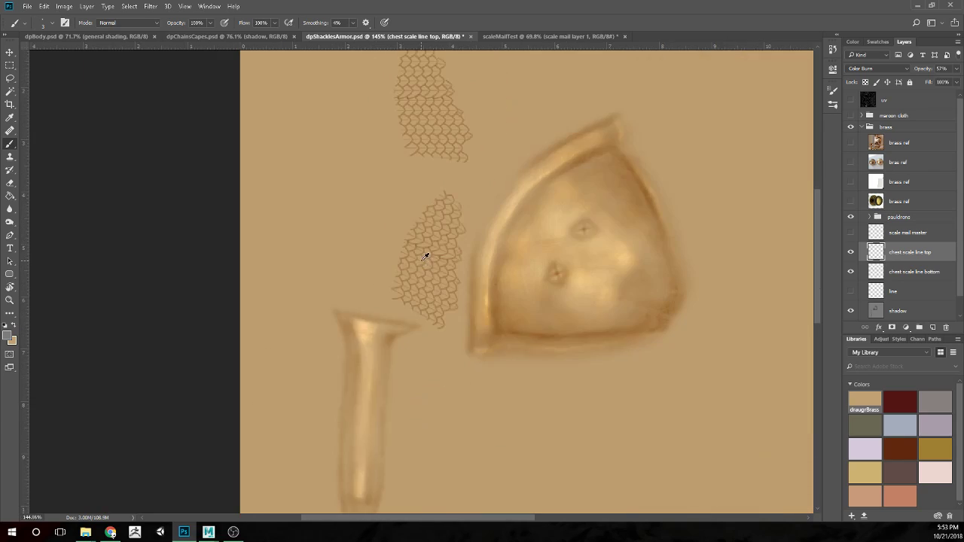
scroll(419, 269, "up", 1)
scroll(207, 317, "up", 1)
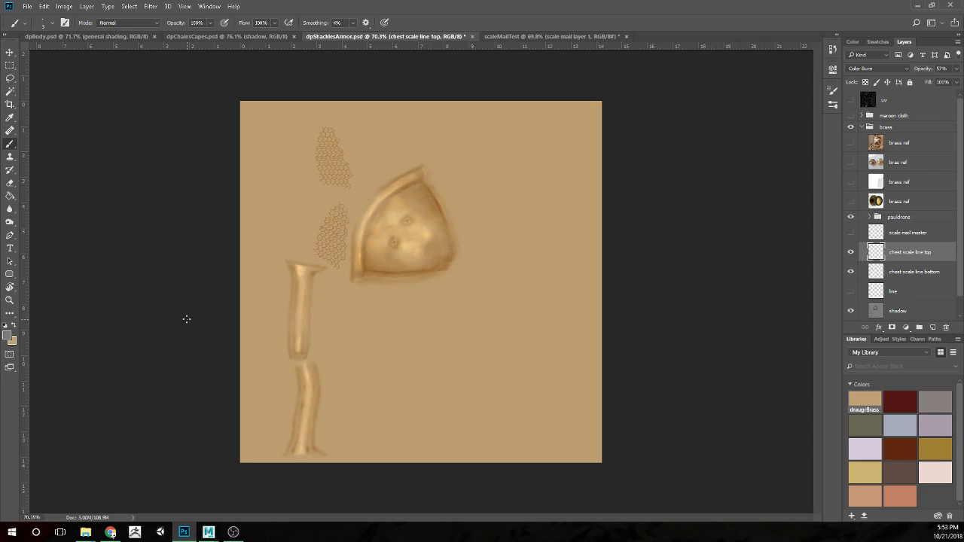
scroll(303, 261, "up", 2)
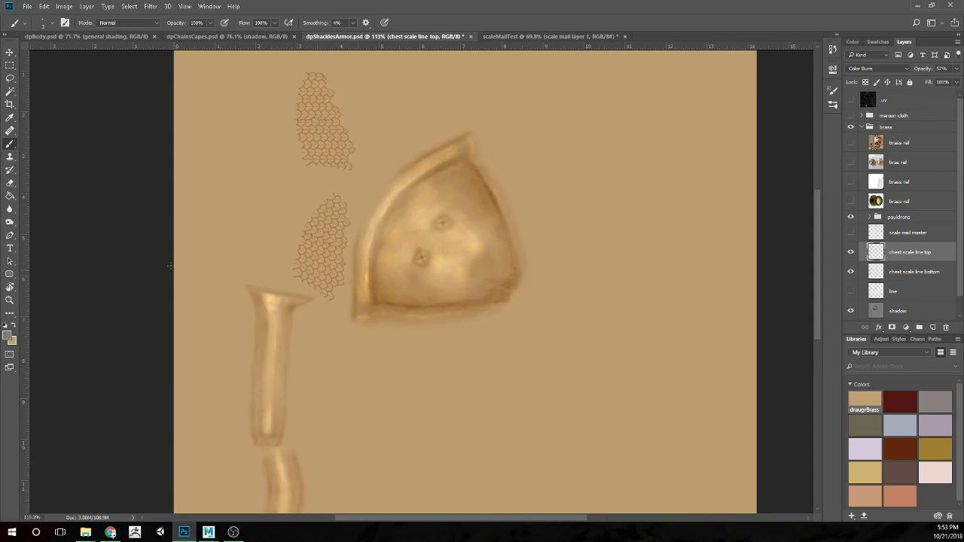
scroll(169, 264, "up", 3)
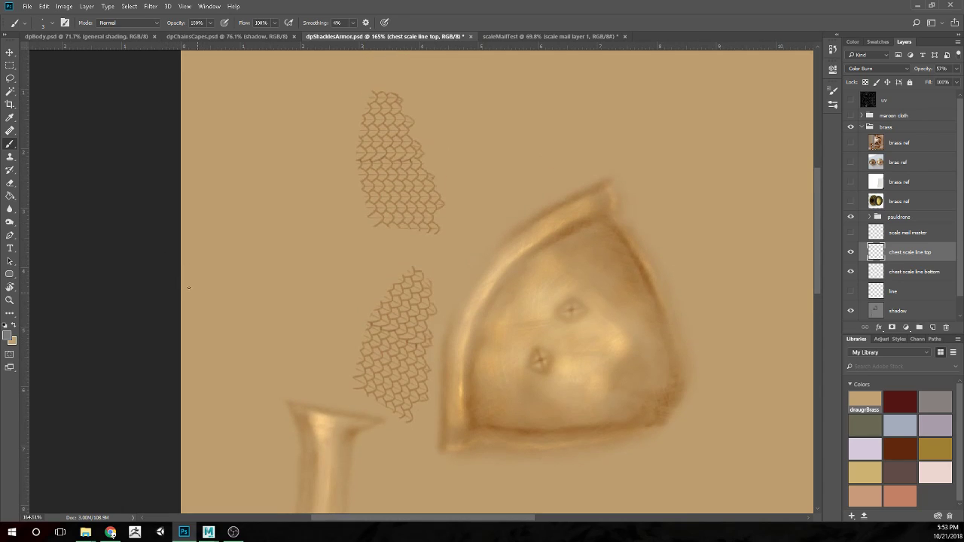
scroll(169, 289, "up", 1)
scroll(399, 260, "down", 1)
scroll(515, 257, "up", 1)
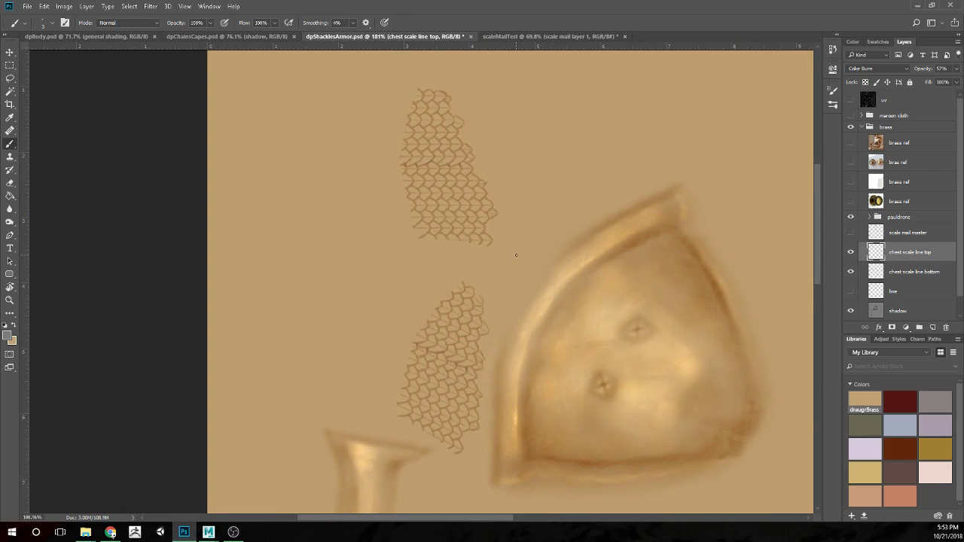
scroll(524, 255, "up", 1)
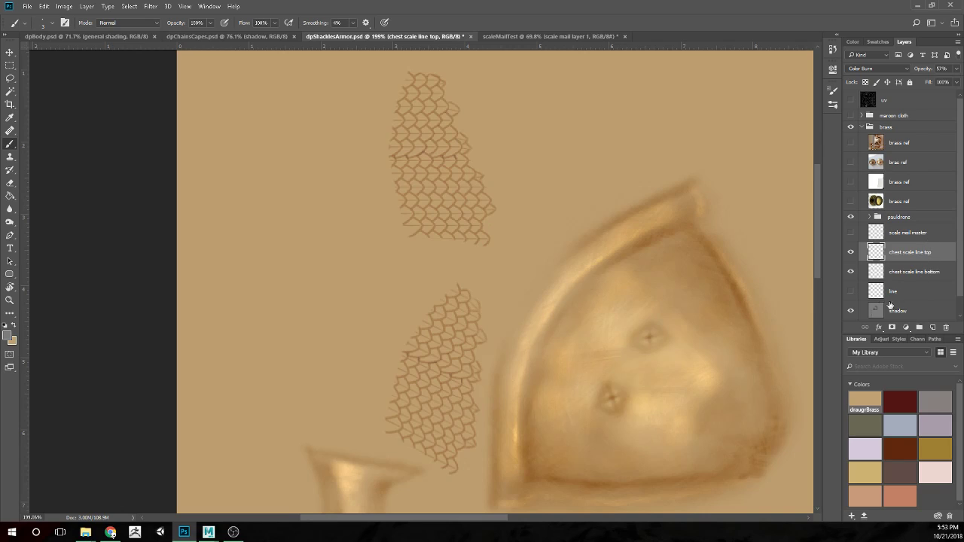
On the base layer, brighten the second row of the upper scale patch using the Dodge tool with a smaller brush
scroll(883, 301, "down", 1)
scroll(570, 292, "down", 1)
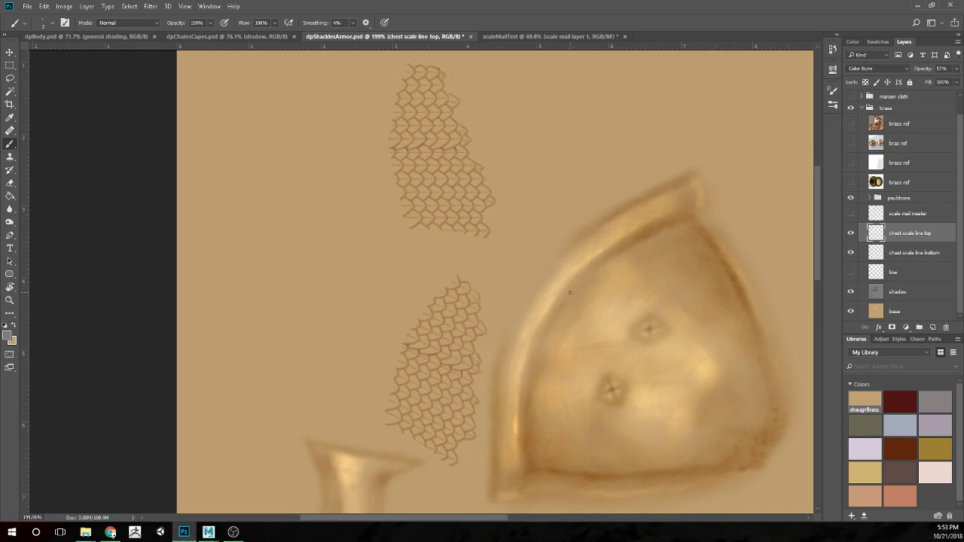
scroll(556, 288, "up", 2)
left_click(895, 311)
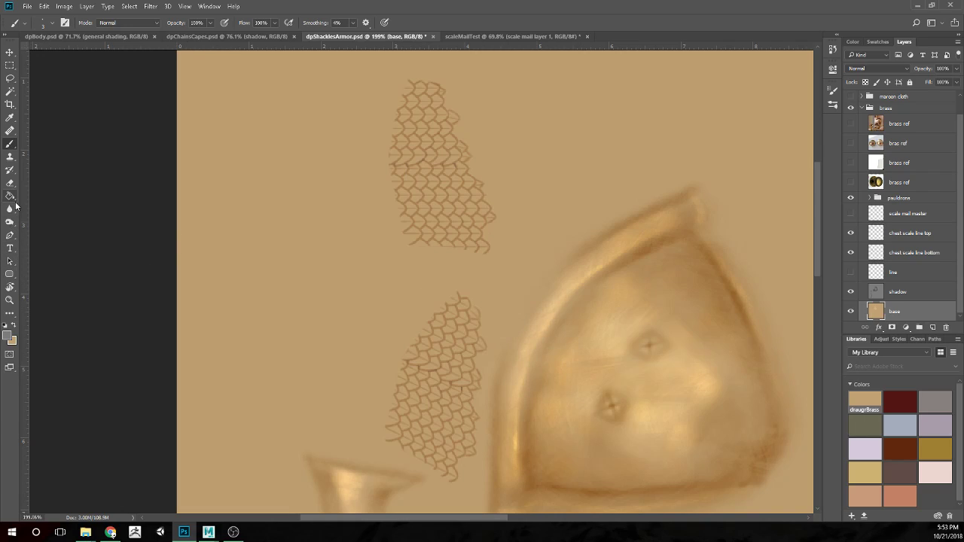
key("o")
key("shift+o")
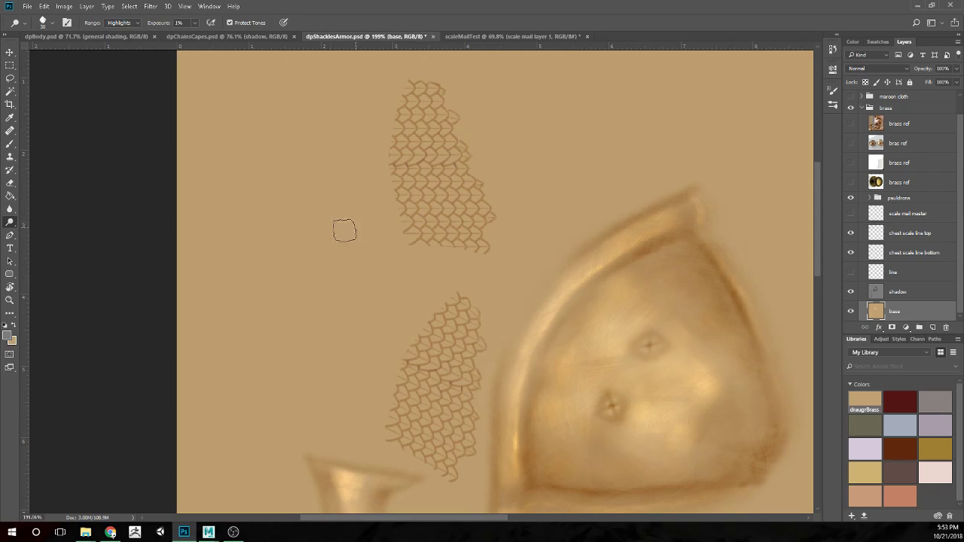
key("bracketleft")
key("bracketleft")
key("bracketleft")
scroll(460, 269, "up", 6)
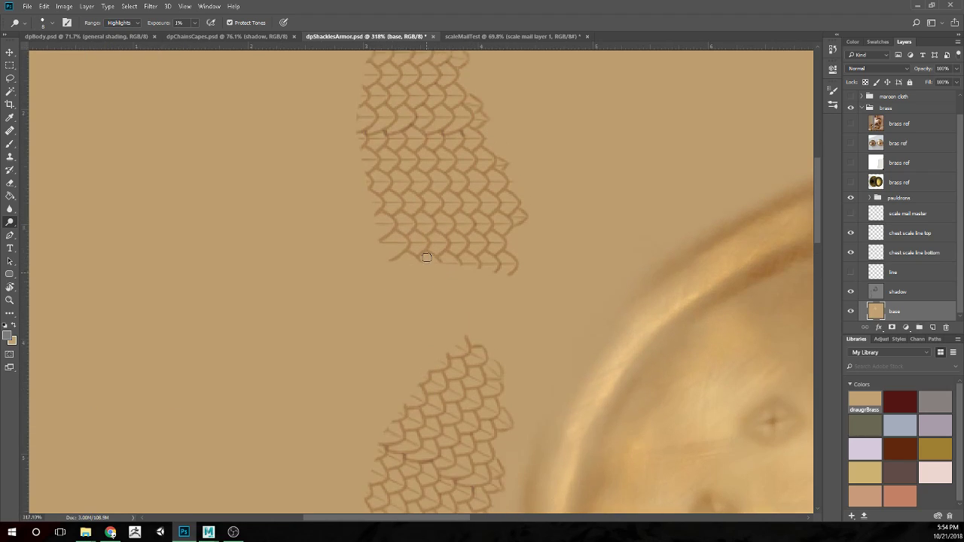
scroll(432, 256, "down", 1)
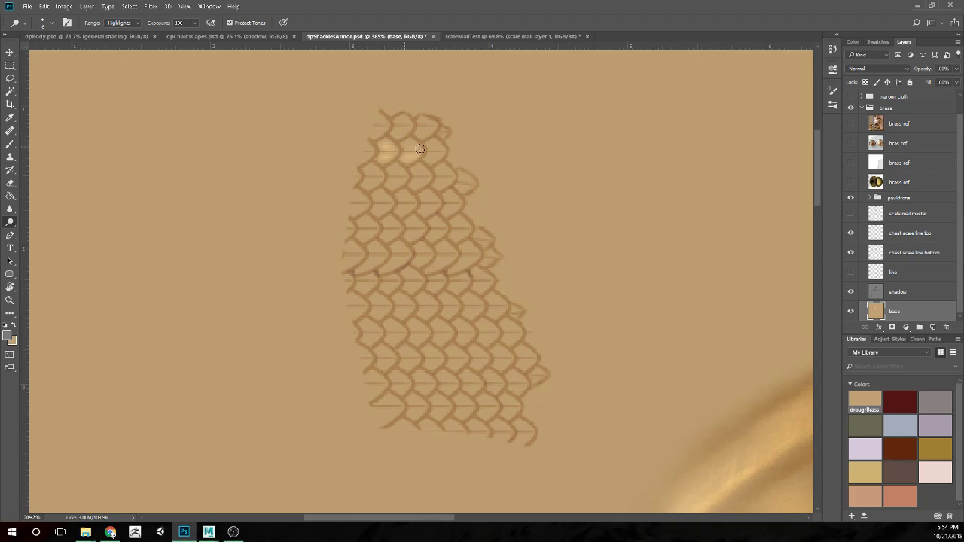
mouse_move(407, 145)
left_mouse_down()
mouse_move(387, 160)
mouse_move(401, 151)
mouse_move(378, 147)
mouse_move(392, 141)
mouse_move(421, 153)
mouse_move(408, 140)
mouse_move(414, 156)
mouse_move(443, 147)
mouse_move(431, 138)
mouse_move(443, 159)
mouse_move(426, 155)
mouse_move(445, 153)
mouse_move(429, 156)
mouse_move(442, 149)
mouse_move(430, 139)
mouse_move(458, 146)
mouse_move(372, 154)
left_mouse_up()
Raise the Dodge exposure to 3% and brighten the scales in the third row of the upper patch
left_click(194, 23)
left_click_drag(195, 34, 196, 35)
mouse_move(368, 168)
left_mouse_down()
mouse_move(379, 180)
mouse_move(370, 185)
left_mouse_up()
left_click_drag(398, 180, 390, 176)
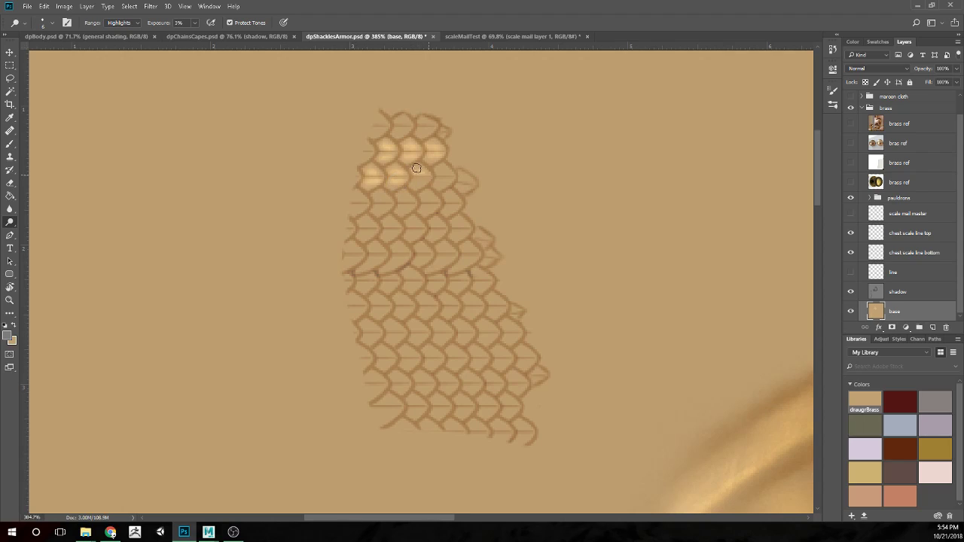
left_click_drag(428, 180, 409, 186)
left_click_drag(443, 179, 450, 173)
Dodge highlights onto the top row of scales and the outermost scale of the third row
mouse_move(405, 130)
left_mouse_down()
mouse_move(410, 124)
mouse_move(383, 122)
left_mouse_up()
left_click_drag(380, 129, 379, 142)
left_click_drag(435, 130, 421, 131)
mouse_move(472, 181)
left_mouse_down()
mouse_move(465, 176)
mouse_move(464, 189)
left_mouse_up()
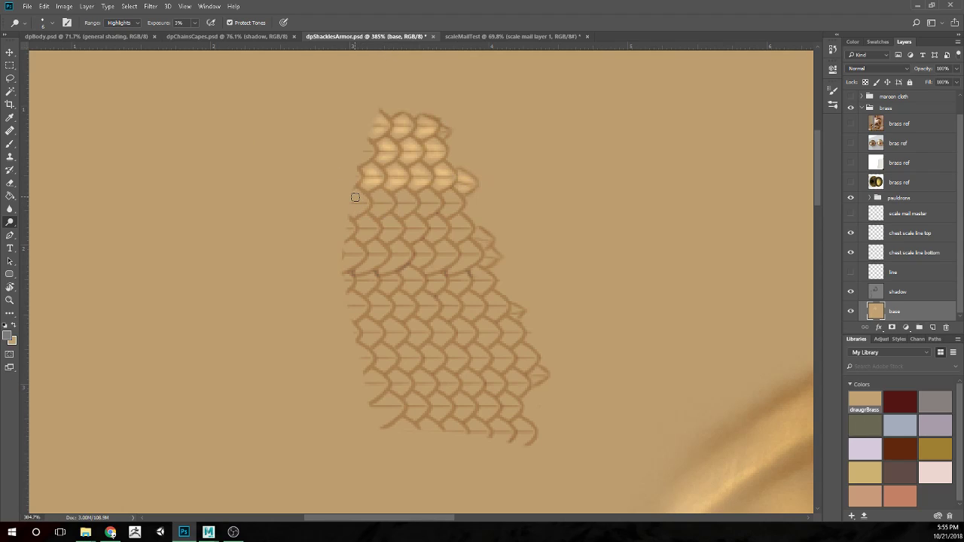
Dodge highlights onto the scales in the fourth, fifth and sixth rows of the upper patch
mouse_move(350, 197)
left_mouse_down()
mouse_move(392, 205)
mouse_move(381, 214)
mouse_move(395, 208)
mouse_move(376, 193)
mouse_move(420, 204)
mouse_move(385, 196)
mouse_move(393, 210)
mouse_move(376, 208)
mouse_move(411, 211)
mouse_move(395, 215)
mouse_move(435, 201)
mouse_move(427, 193)
mouse_move(437, 209)
mouse_move(419, 215)
mouse_move(462, 197)
mouse_move(444, 198)
mouse_move(467, 205)
mouse_move(440, 219)
left_mouse_up()
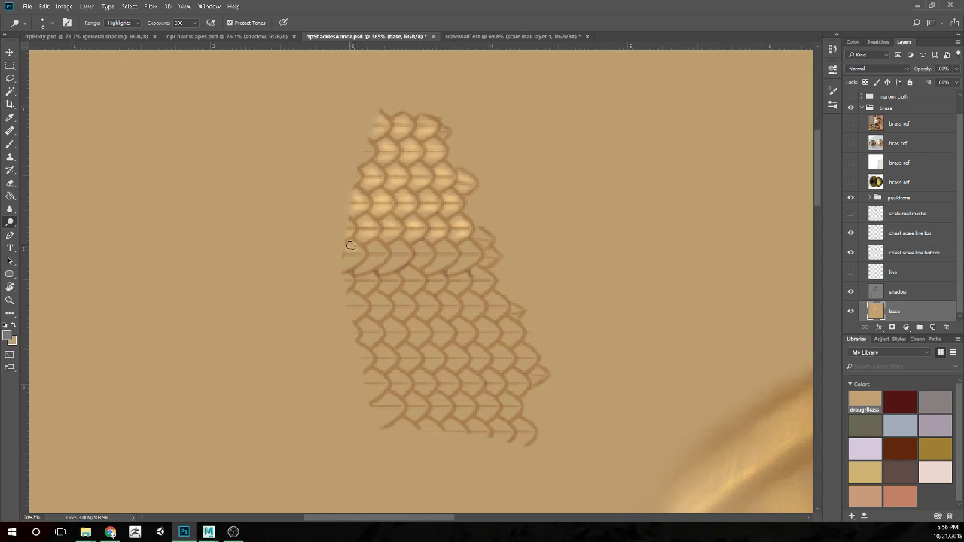
mouse_move(358, 251)
left_mouse_down()
mouse_move(346, 238)
mouse_move(362, 259)
left_mouse_up()
mouse_move(372, 258)
left_mouse_down()
mouse_move(358, 270)
mouse_move(384, 254)
mouse_move(369, 248)
mouse_move(413, 260)
mouse_move(387, 266)
mouse_move(408, 253)
mouse_move(400, 243)
mouse_move(415, 247)
left_mouse_up()
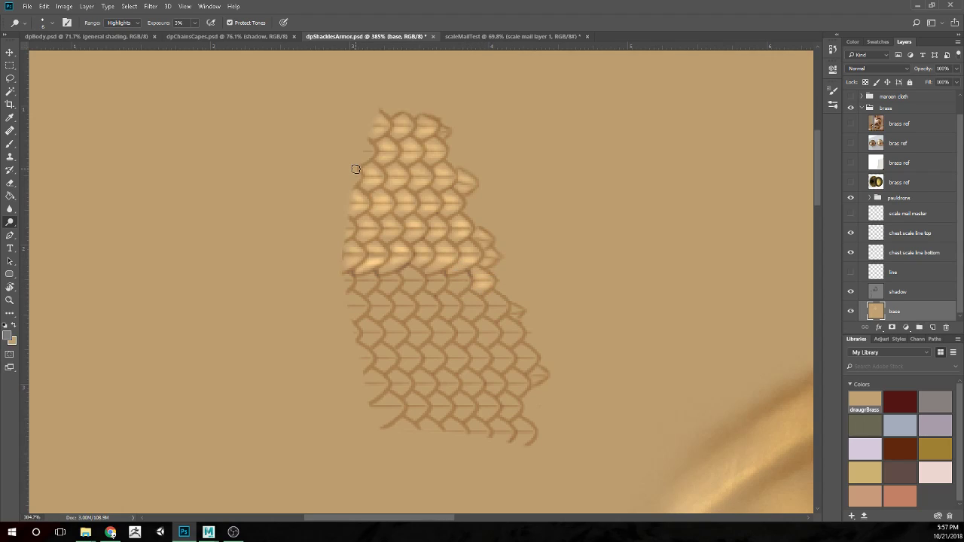
Dodge highlights onto the scales in the seventh and eighth rows of the upper patch
mouse_move(479, 287)
left_mouse_down()
mouse_move(457, 285)
mouse_move(465, 278)
left_mouse_up()
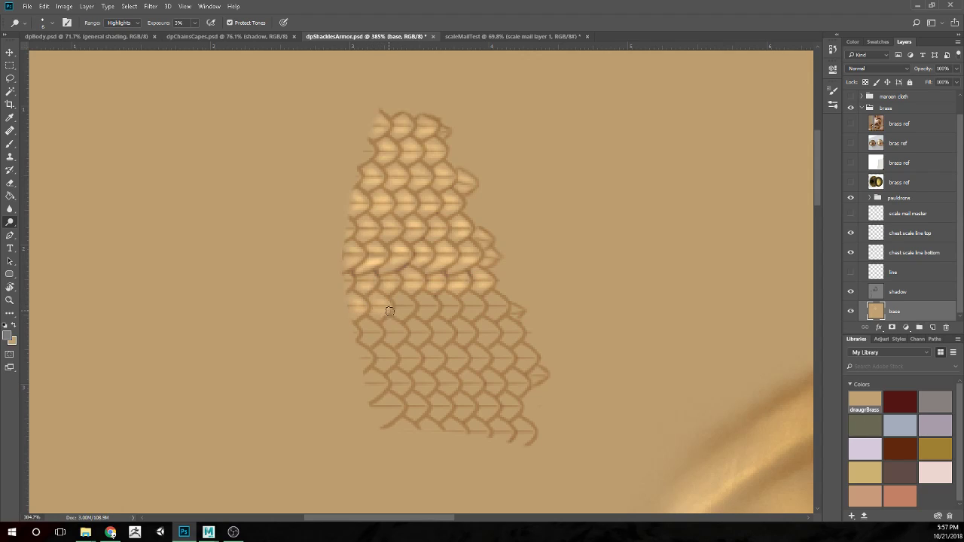
left_click_drag(382, 312, 375, 297)
mouse_move(411, 309)
left_mouse_down()
mouse_move(399, 312)
mouse_move(431, 301)
mouse_move(418, 288)
mouse_move(440, 294)
mouse_move(426, 301)
left_mouse_up()
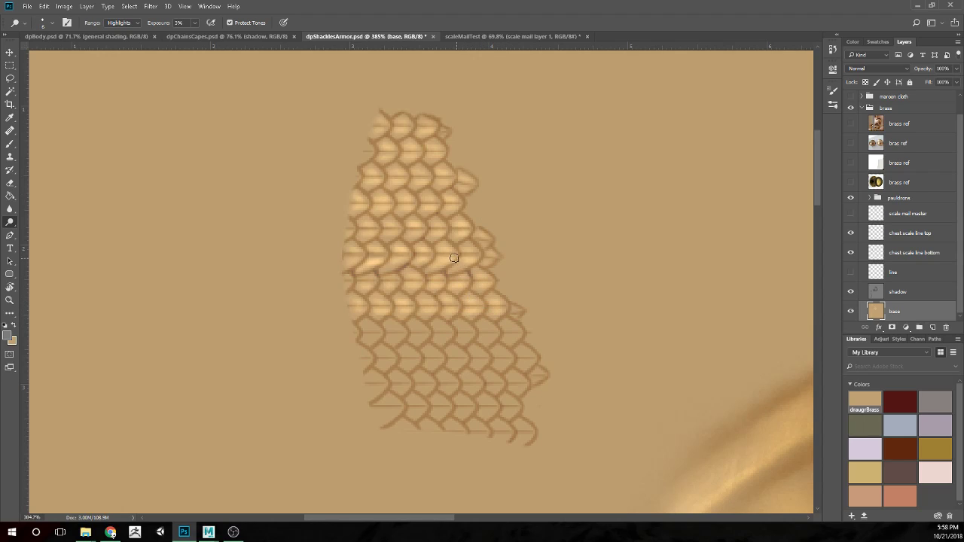
Dodge highlights onto the ninth row of scales, out to its outermost scale
scroll(456, 259, "down", 3)
scroll(445, 270, "up", 1)
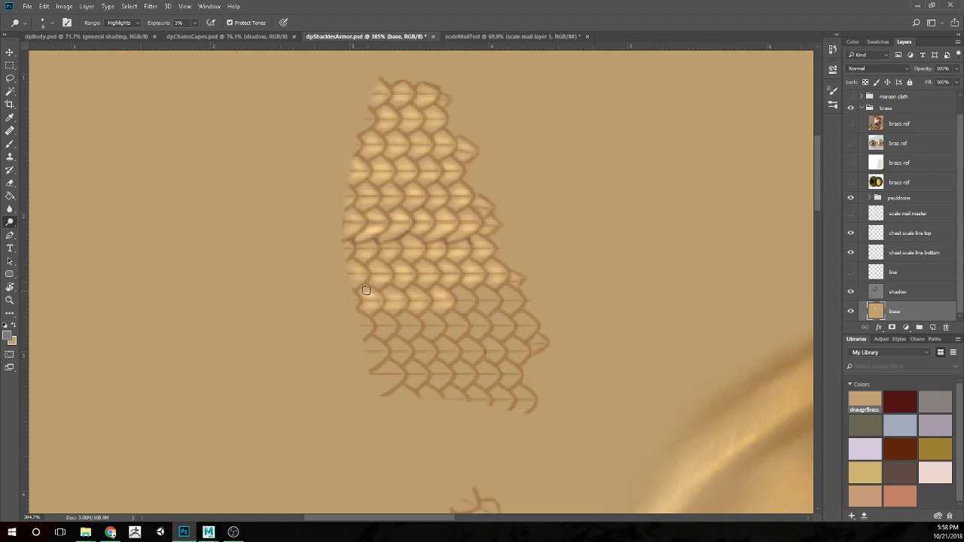
left_click_drag(381, 303, 381, 301)
left_click_drag(458, 291, 488, 291)
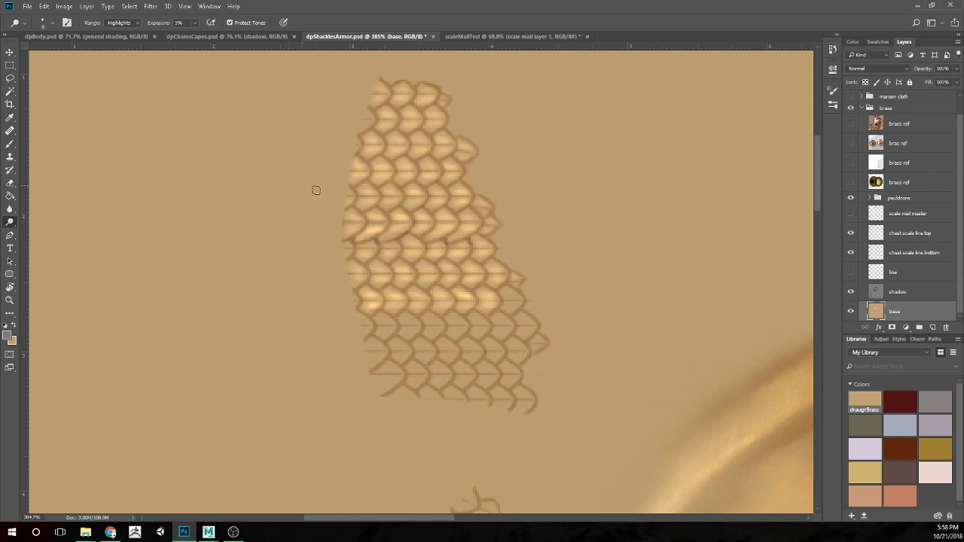
left_click_drag(509, 295, 508, 293)
Strengthen the highlights on the already dodged upper and middle rows and begin brightening the tenth row
mouse_move(488, 285)
left_mouse_down()
mouse_move(502, 269)
mouse_move(486, 263)
mouse_move(506, 275)
mouse_move(492, 278)
mouse_move(503, 277)
mouse_move(471, 276)
mouse_move(483, 270)
mouse_move(465, 261)
mouse_move(480, 277)
mouse_move(461, 255)
mouse_move(457, 278)
mouse_move(445, 265)
mouse_move(437, 277)
mouse_move(415, 263)
mouse_move(413, 280)
left_mouse_up()
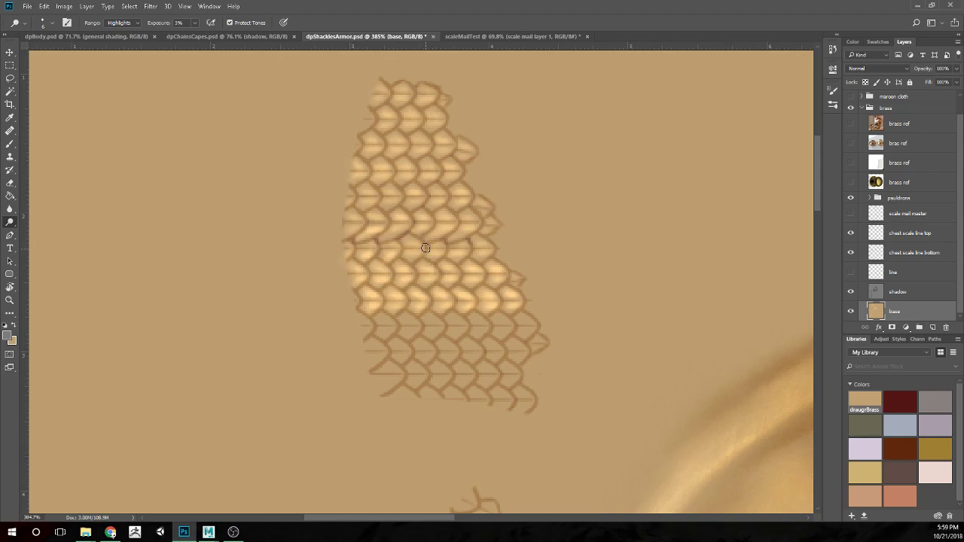
mouse_move(422, 246)
left_mouse_down()
mouse_move(407, 234)
mouse_move(443, 252)
mouse_move(477, 254)
mouse_move(457, 258)
mouse_move(460, 240)
mouse_move(490, 254)
mouse_move(480, 258)
mouse_move(471, 232)
left_mouse_up()
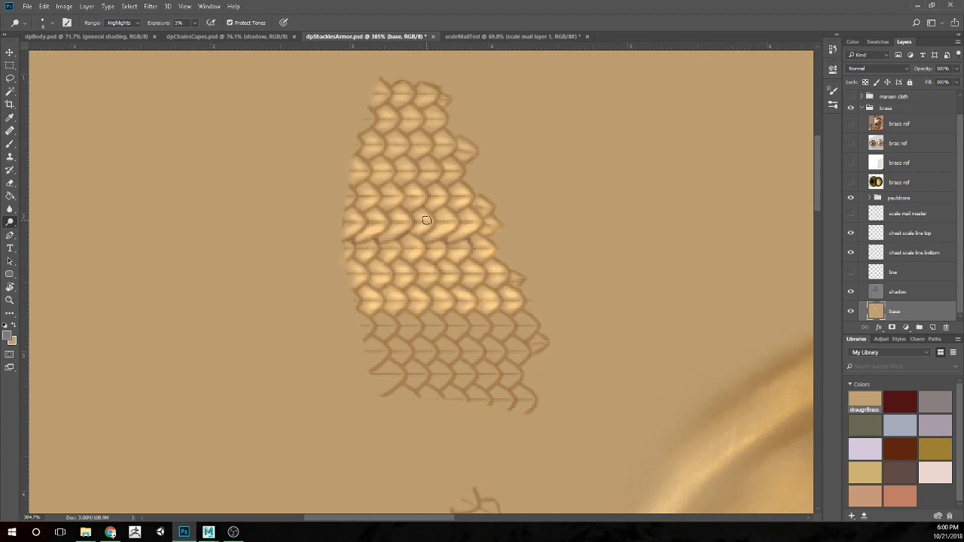
mouse_move(360, 166)
left_mouse_down()
mouse_move(391, 173)
mouse_move(377, 157)
mouse_move(391, 176)
mouse_move(419, 173)
mouse_move(398, 160)
mouse_move(444, 168)
mouse_move(420, 159)
left_mouse_up()
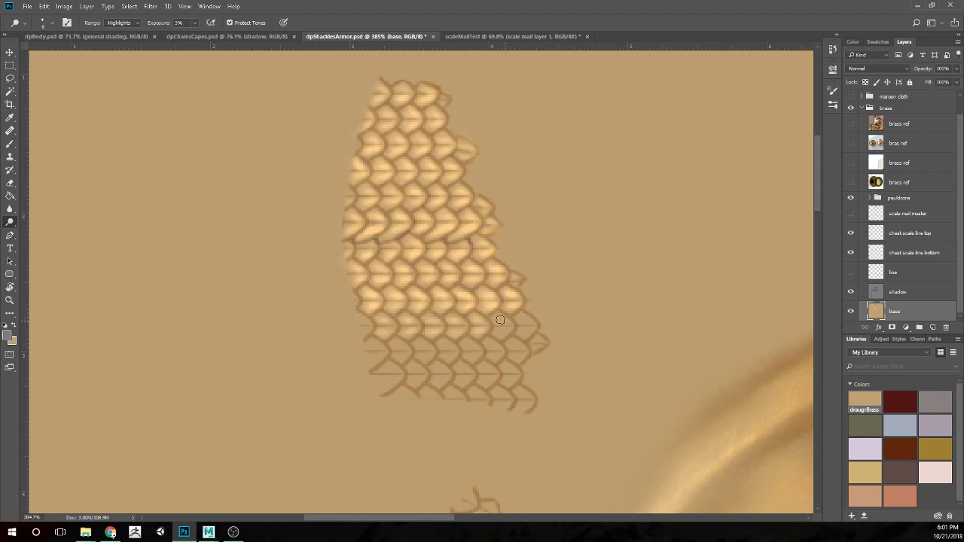
Finish dodging the tenth row and brighten the eleventh row, including the pointed scale at the patch's outer edge
mouse_move(525, 321)
left_mouse_down()
mouse_move(540, 330)
mouse_move(519, 332)
mouse_move(521, 305)
left_mouse_up()
mouse_move(379, 359)
left_mouse_down()
mouse_move(370, 352)
mouse_move(388, 352)
left_mouse_up()
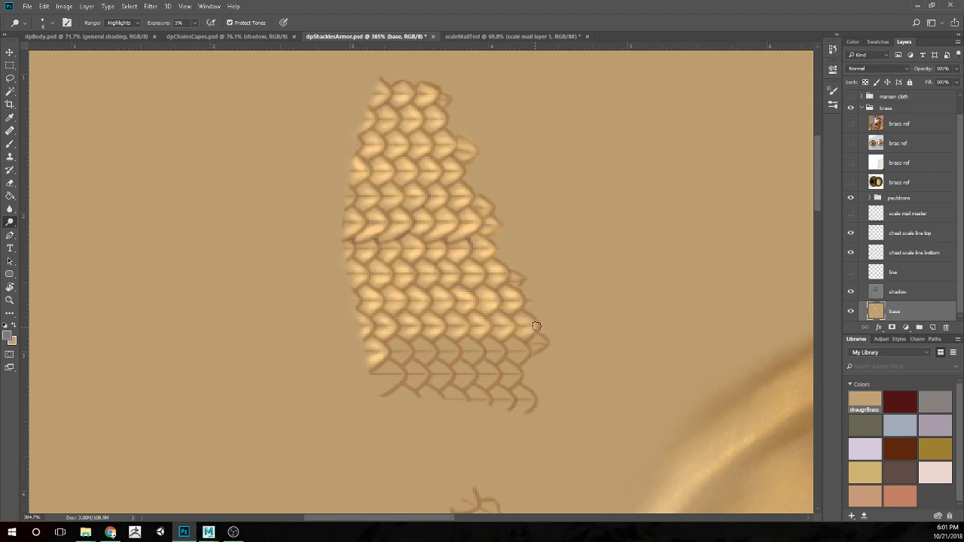
left_click_drag(536, 325, 512, 293)
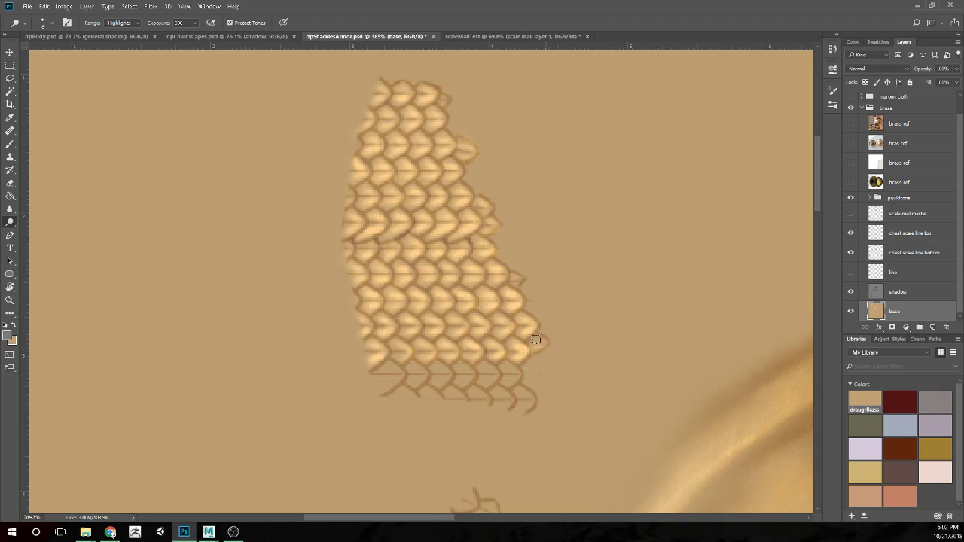
left_click_drag(536, 340, 535, 351)
Dodge highlights onto the last two rows of scales at the lower end of the upper patch
mouse_move(385, 379)
left_mouse_down()
mouse_move(400, 379)
mouse_move(382, 392)
left_mouse_up()
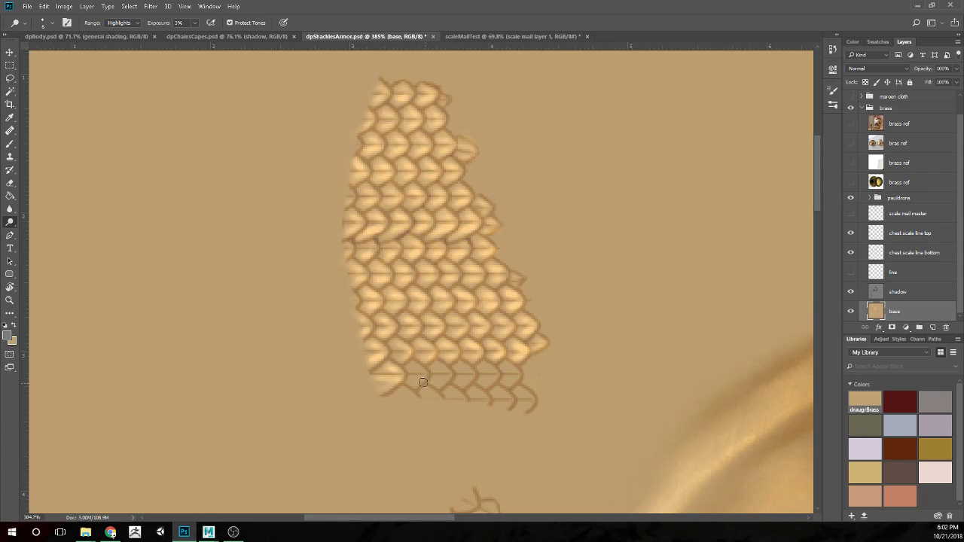
mouse_move(399, 379)
left_mouse_down()
mouse_move(389, 379)
mouse_move(441, 380)
mouse_move(415, 379)
left_mouse_up()
mouse_move(422, 370)
left_mouse_down()
mouse_move(449, 373)
mouse_move(427, 372)
mouse_move(448, 372)
mouse_move(435, 362)
mouse_move(455, 373)
mouse_move(430, 361)
mouse_move(456, 377)
mouse_move(401, 377)
mouse_move(425, 374)
mouse_move(415, 371)
mouse_move(420, 359)
mouse_move(477, 377)
mouse_move(459, 364)
mouse_move(474, 376)
mouse_move(455, 379)
mouse_move(490, 376)
mouse_move(479, 371)
mouse_move(496, 371)
mouse_move(489, 366)
mouse_move(484, 380)
mouse_move(475, 377)
mouse_move(522, 379)
mouse_move(504, 378)
mouse_move(517, 381)
mouse_move(482, 402)
mouse_move(489, 382)
mouse_move(434, 364)
mouse_move(448, 383)
mouse_move(426, 364)
mouse_move(415, 381)
mouse_move(396, 377)
mouse_move(362, 394)
mouse_move(388, 372)
mouse_move(346, 308)
mouse_move(340, 275)
mouse_move(419, 373)
mouse_move(525, 405)
left_mouse_up()
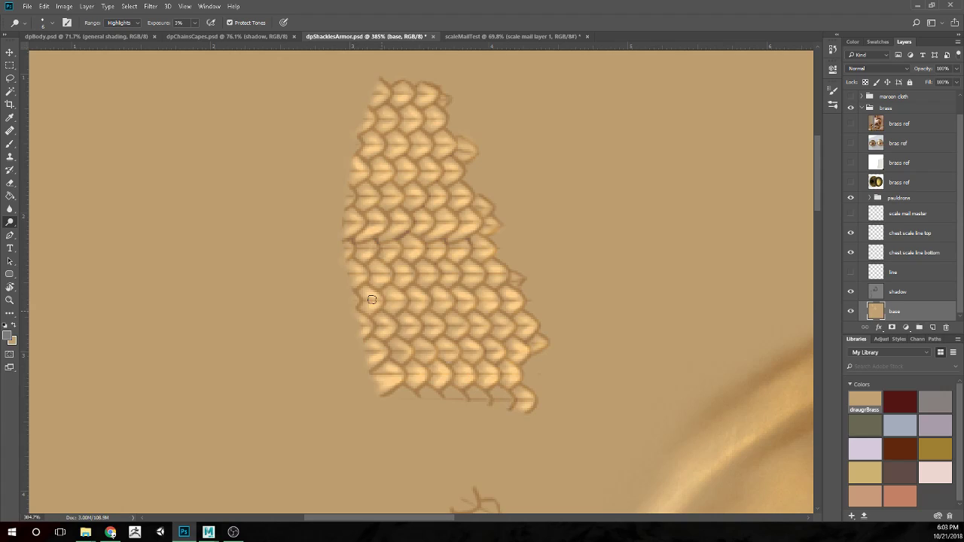
mouse_move(494, 404)
left_mouse_down()
mouse_move(467, 387)
mouse_move(489, 405)
mouse_move(438, 388)
mouse_move(469, 407)
mouse_move(414, 382)
left_mouse_up()
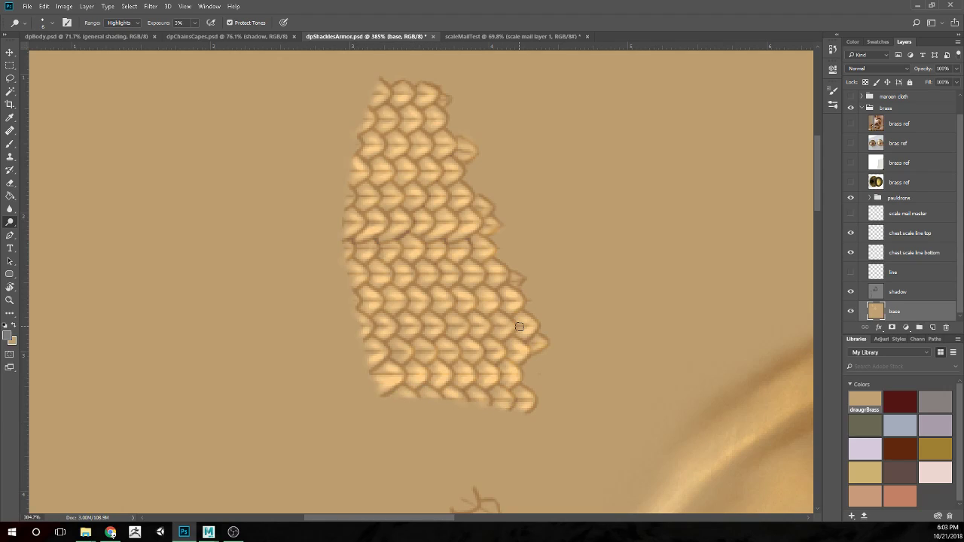
Undo the last dodge adjustments, try and undo a brush stroke at the upper patch's edge, and sample the surrounding brass colour
key("ctrl+z")
key("ctrl+z")
key("e")
key("b")
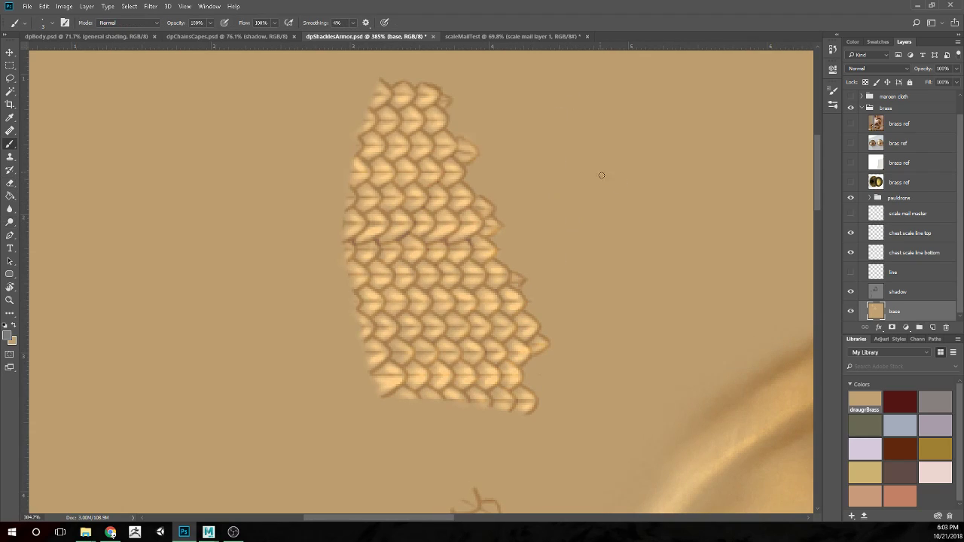
left_click_drag(458, 132, 478, 143)
key("ctrl+z")
left_click(499, 152, "alt")
Dodge highlights onto the first few scales midway along the curved edge of the lower chest scale patch
scroll(467, 228, "down", 10)
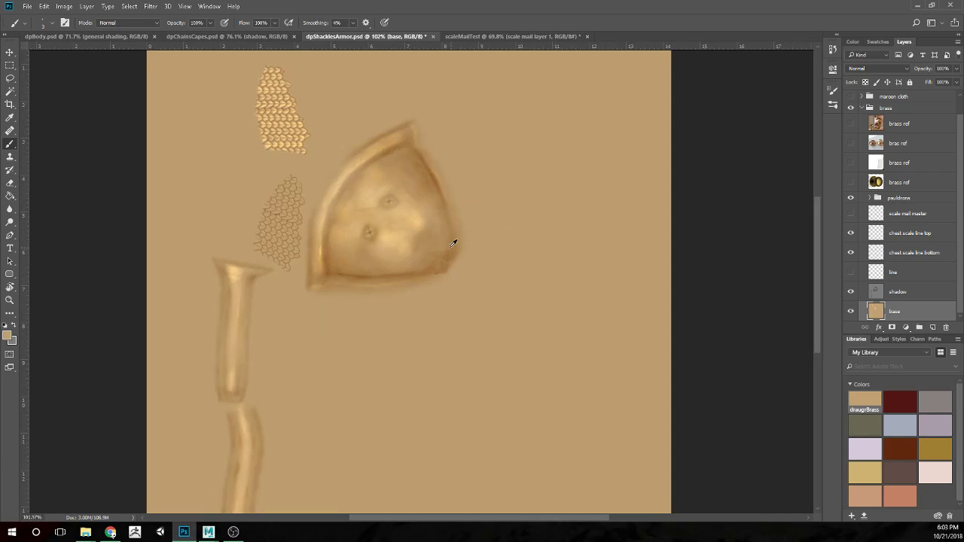
scroll(133, 234, "up", 4)
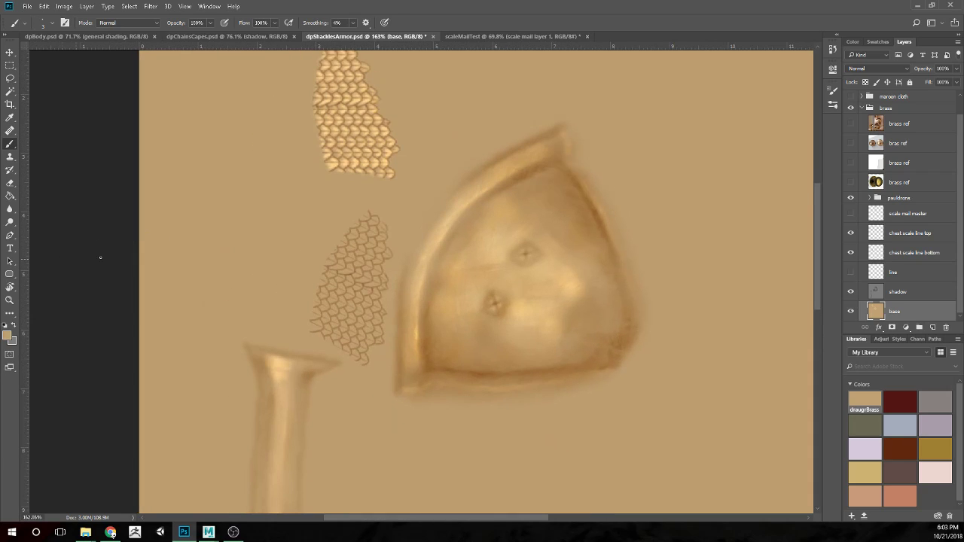
scroll(92, 255, "up", 2)
scroll(200, 228, "down", 3)
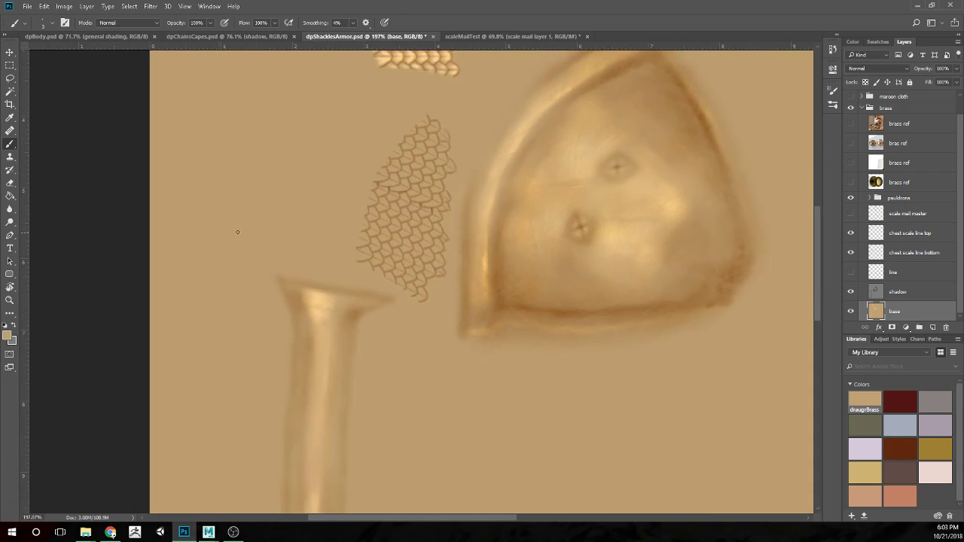
scroll(419, 202, "up", 2)
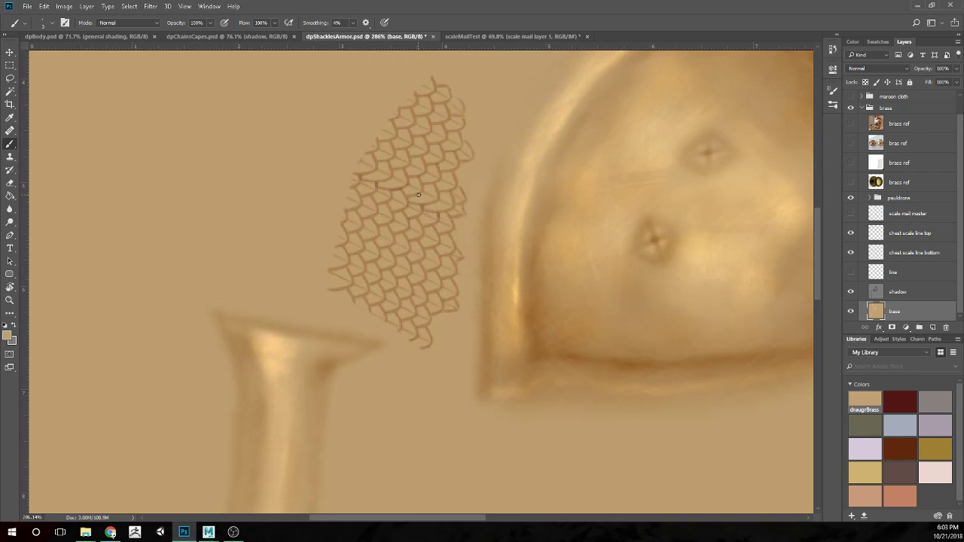
scroll(433, 199, "up", 2)
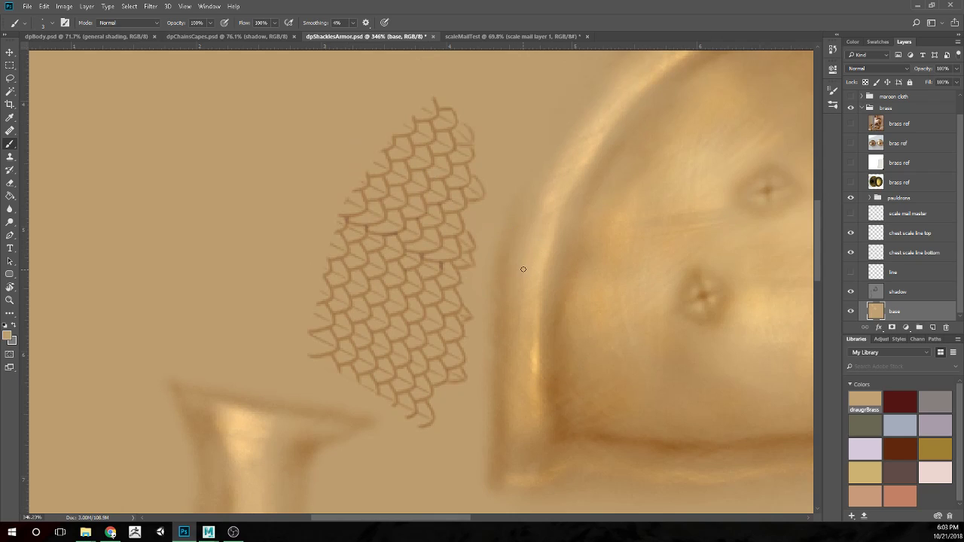
key("o")
scroll(399, 234, "up", 2)
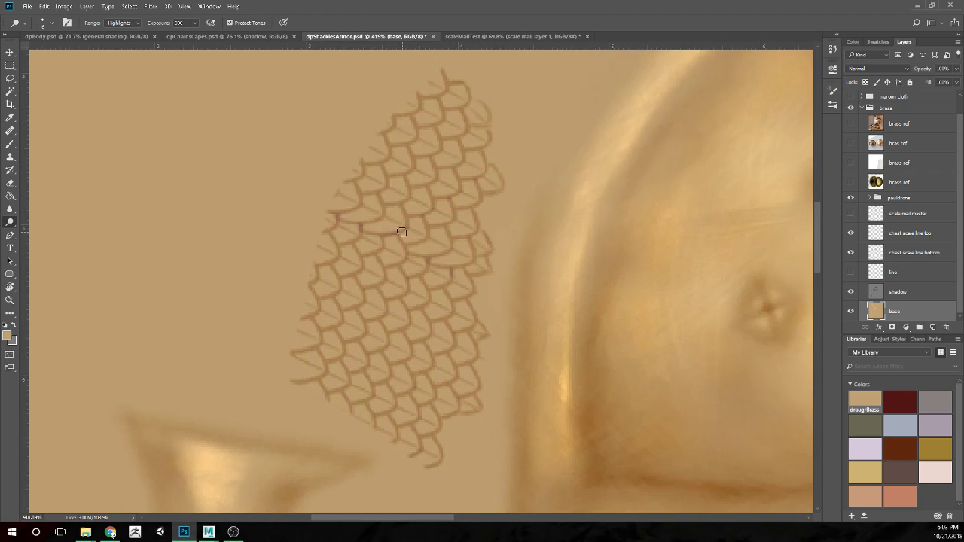
scroll(392, 222, "down", 3)
scroll(392, 219, "up", 1)
scroll(392, 217, "up", 1)
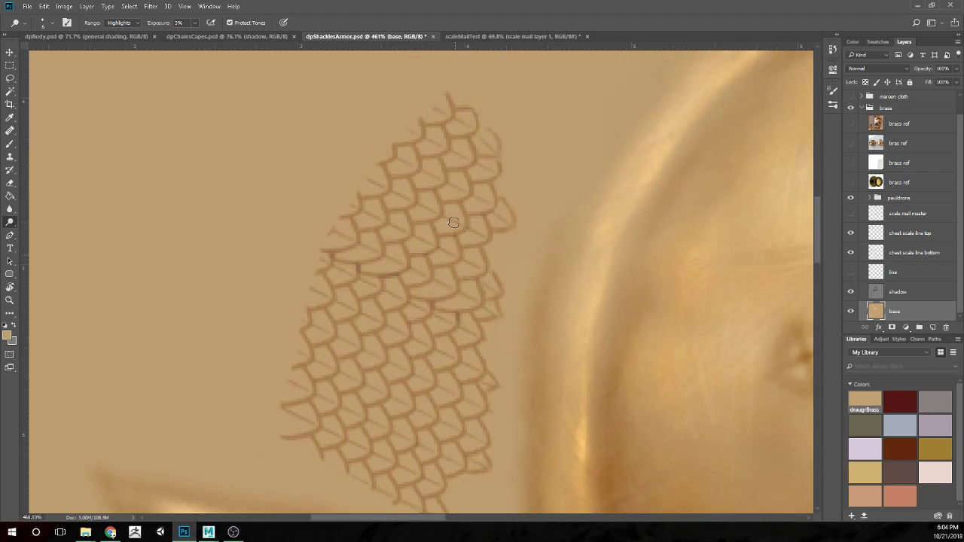
mouse_move(358, 257)
left_mouse_down()
mouse_move(373, 255)
mouse_move(343, 255)
mouse_move(383, 250)
mouse_move(369, 237)
left_mouse_up()
mouse_move(345, 254)
left_mouse_down()
mouse_move(380, 224)
mouse_move(362, 215)
mouse_move(384, 223)
mouse_move(399, 198)
mouse_move(362, 192)
mouse_move(371, 174)
mouse_move(387, 186)
mouse_move(324, 208)
left_mouse_up()
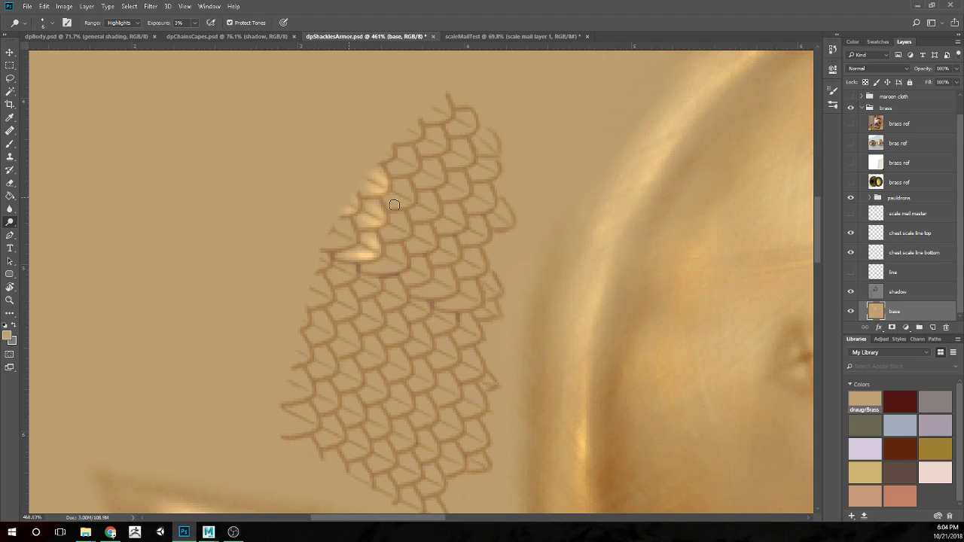
Extend the dodged highlights along the lower patch's curved edge up to its tip and onto the scales just below the first ones
mouse_move(409, 205)
left_mouse_down()
mouse_move(400, 198)
mouse_move(411, 197)
left_mouse_up()
mouse_move(400, 165)
left_mouse_down()
mouse_move(392, 172)
mouse_move(416, 163)
mouse_move(404, 148)
mouse_move(445, 178)
mouse_move(415, 174)
mouse_move(436, 181)
left_mouse_up()
mouse_move(423, 144)
left_mouse_down()
mouse_move(453, 146)
mouse_move(413, 116)
mouse_move(411, 138)
mouse_move(385, 141)
left_mouse_up()
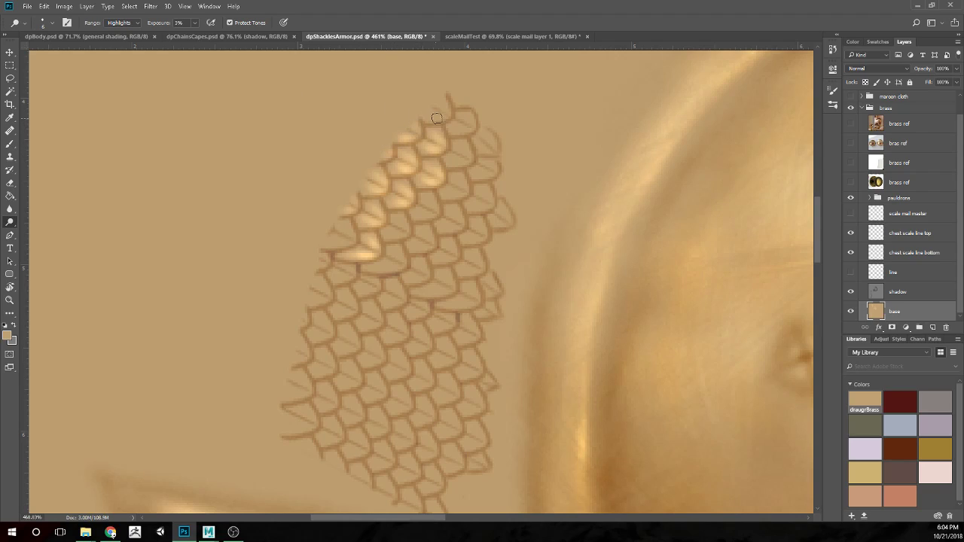
mouse_move(450, 114)
left_mouse_down()
mouse_move(440, 93)
mouse_move(441, 118)
mouse_move(428, 120)
mouse_move(478, 126)
mouse_move(447, 97)
mouse_move(451, 88)
mouse_move(452, 101)
mouse_move(415, 114)
left_mouse_up()
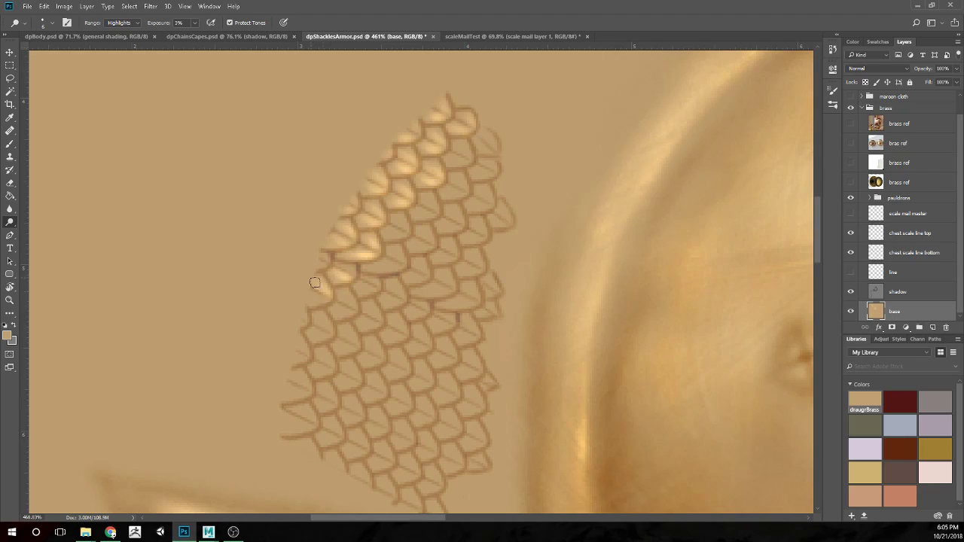
left_click_drag(320, 299, 306, 299)
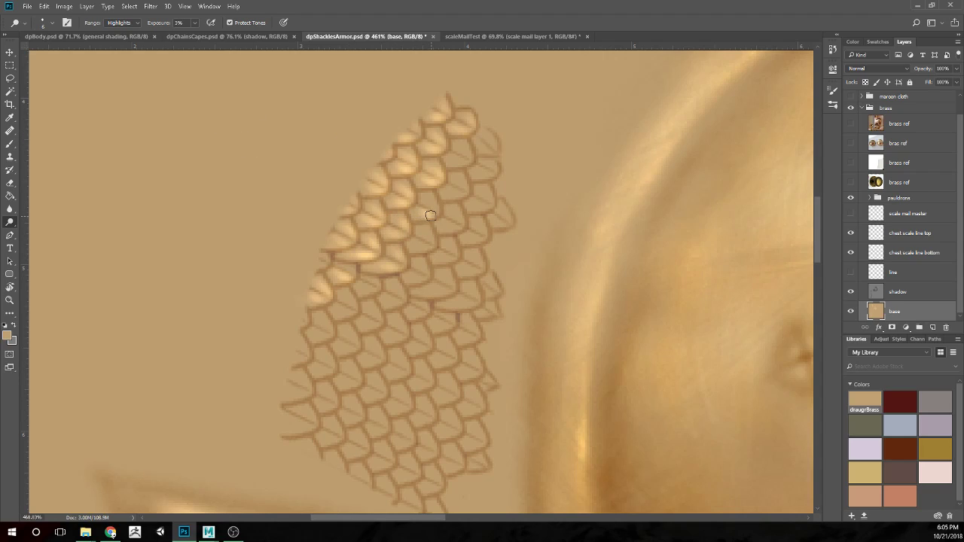
Dodge highlights across the rest of the lower patch's upper half, including the protruding scales and the elongated middle scales
mouse_move(432, 216)
left_mouse_down()
mouse_move(427, 209)
mouse_move(437, 211)
mouse_move(445, 191)
mouse_move(464, 195)
left_mouse_up()
left_click_drag(496, 156, 489, 146)
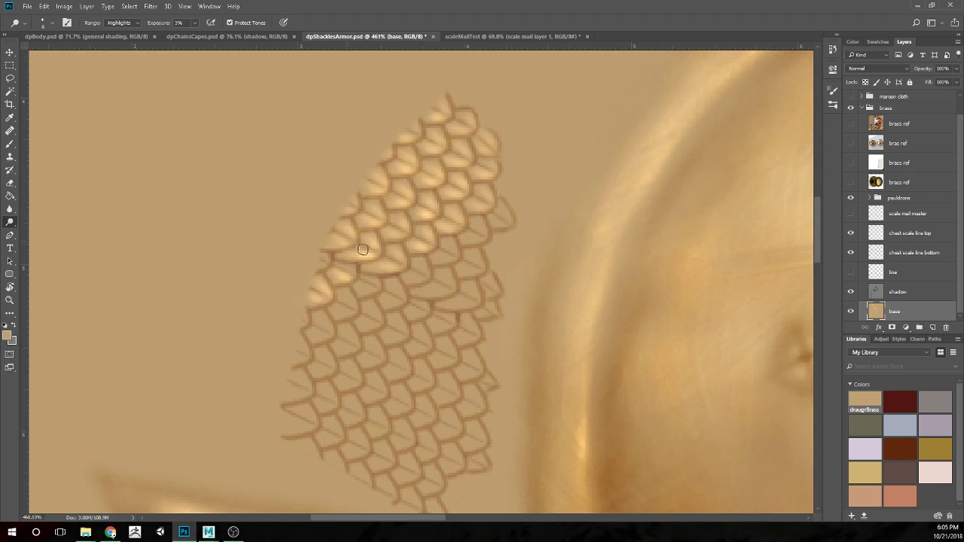
left_click_drag(435, 253, 457, 256)
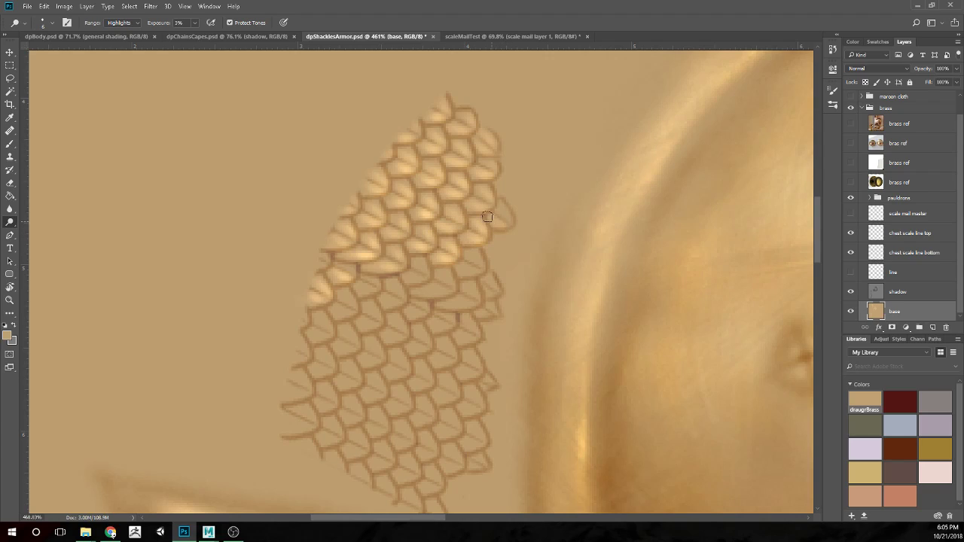
mouse_move(383, 261)
left_mouse_down()
mouse_move(425, 277)
mouse_move(406, 276)
mouse_move(425, 271)
mouse_move(446, 296)
mouse_move(433, 293)
mouse_move(441, 280)
mouse_move(452, 286)
left_mouse_up()
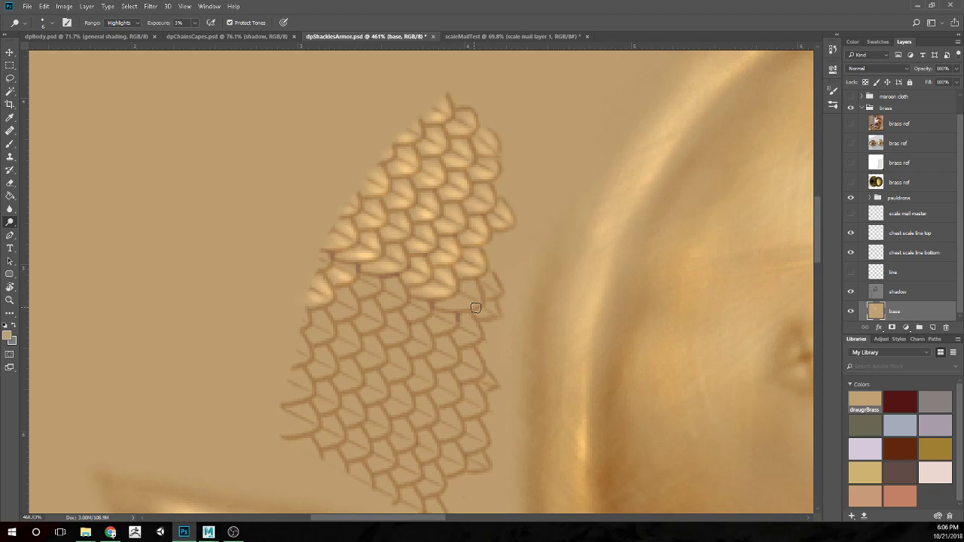
mouse_move(472, 302)
left_mouse_down()
mouse_move(495, 295)
mouse_move(491, 288)
left_mouse_up()
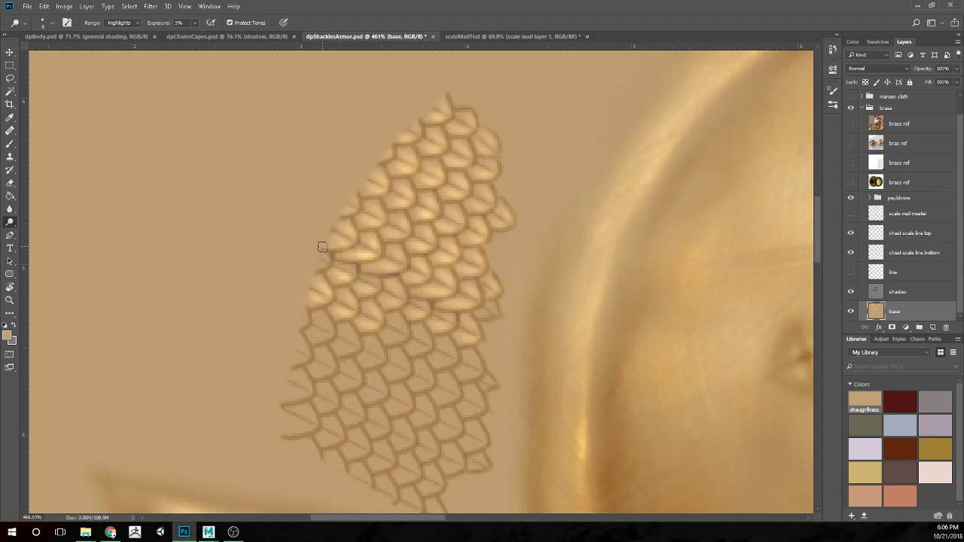
Dodge highlights onto the rows of scales beneath the elongated middle scales, working down across the lower patch
mouse_move(325, 337)
left_mouse_down()
mouse_move(305, 330)
mouse_move(326, 332)
mouse_move(314, 319)
mouse_move(378, 362)
left_mouse_up()
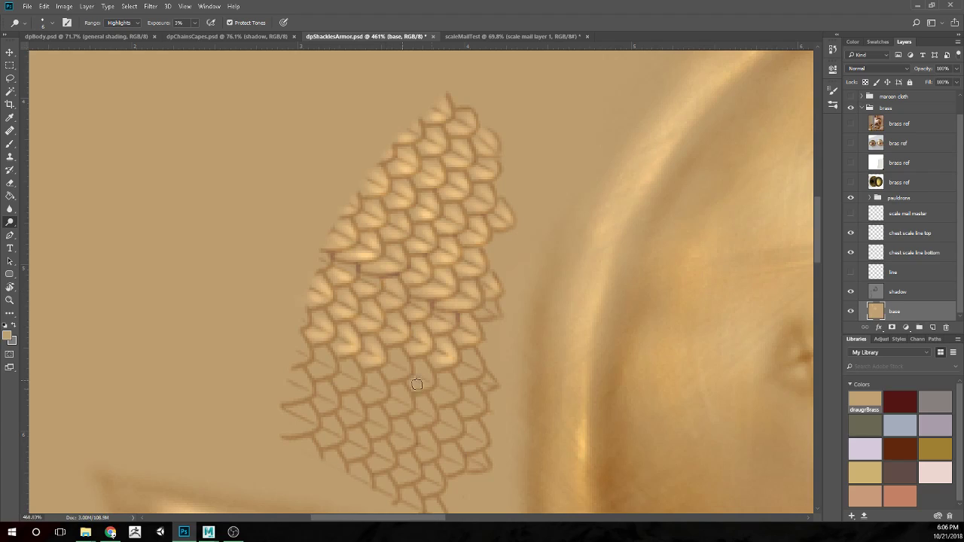
mouse_move(482, 371)
left_mouse_down()
mouse_move(468, 373)
mouse_move(474, 367)
left_mouse_up()
mouse_move(319, 370)
left_mouse_down()
mouse_move(333, 365)
mouse_move(321, 354)
mouse_move(331, 363)
left_mouse_up()
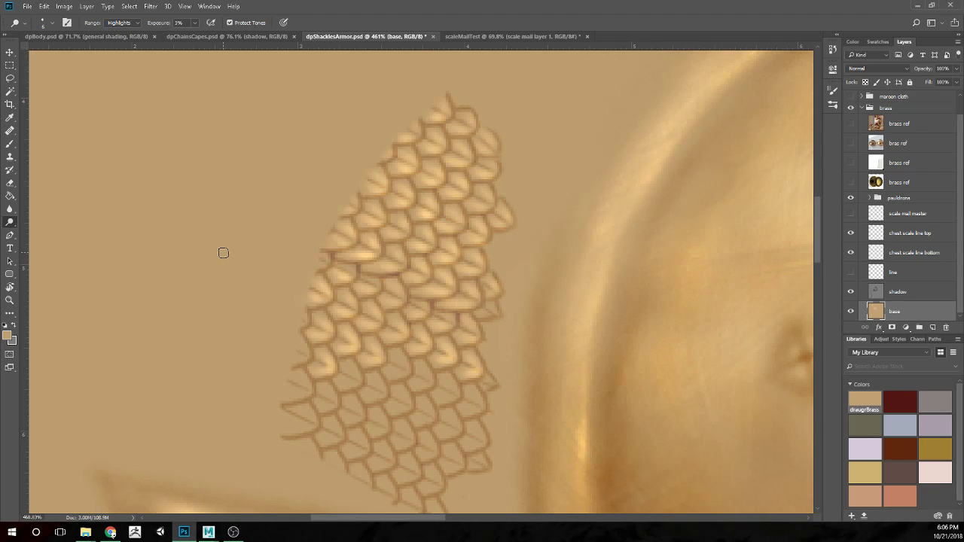
mouse_move(279, 391)
left_mouse_down()
mouse_move(490, 261)
mouse_move(466, 329)
left_mouse_up()
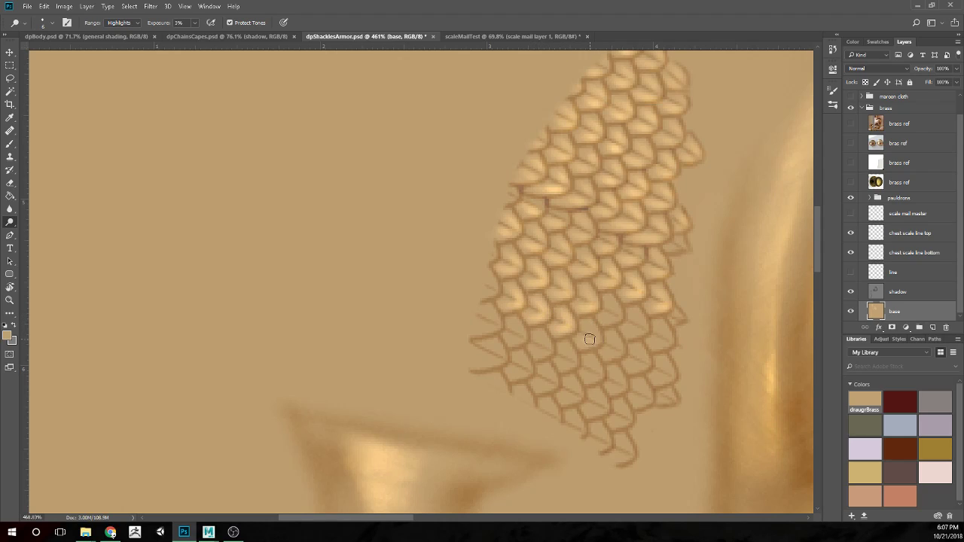
left_click_drag(591, 334, 617, 319)
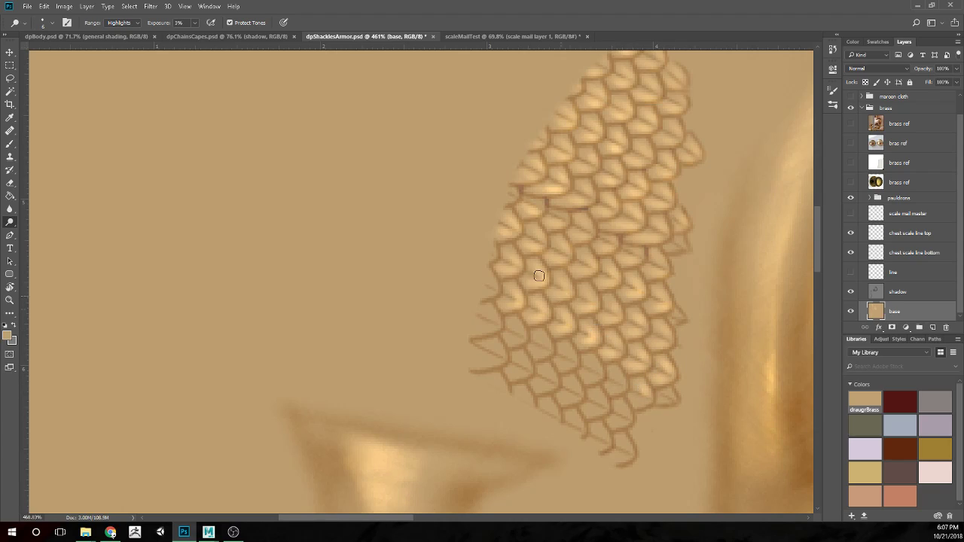
left_click_drag(646, 395, 630, 400)
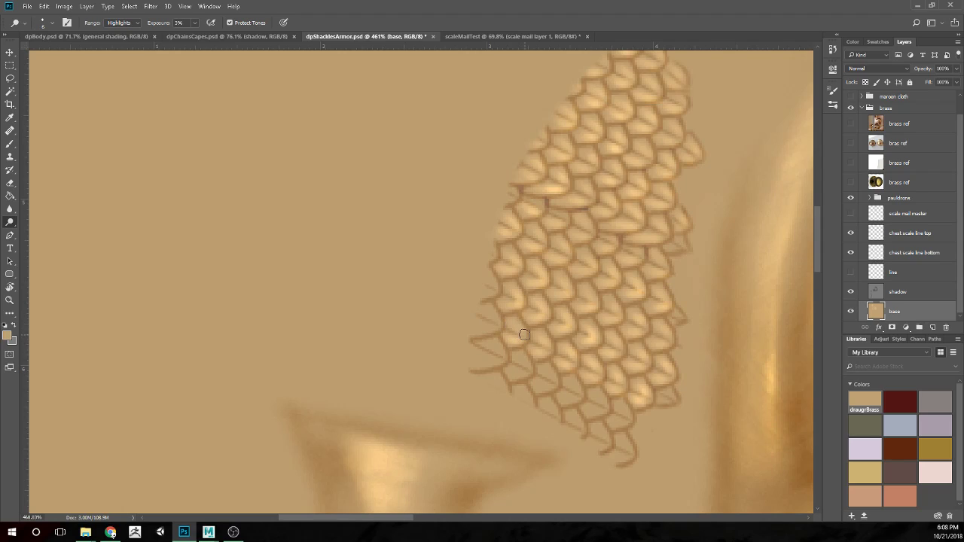
Dodge highlights onto the remaining scales along the lower patch's slanted bottom edge, from its outer corner to the lowest tip
mouse_move(499, 331)
left_mouse_down()
mouse_move(474, 327)
mouse_move(495, 321)
mouse_move(490, 295)
mouse_move(499, 282)
mouse_move(491, 277)
left_mouse_up()
mouse_move(484, 344)
left_mouse_down()
mouse_move(507, 365)
mouse_move(475, 350)
mouse_move(499, 363)
mouse_move(472, 363)
mouse_move(488, 363)
mouse_move(471, 351)
mouse_move(540, 363)
mouse_move(519, 361)
mouse_move(530, 370)
mouse_move(521, 356)
mouse_move(537, 380)
mouse_move(511, 369)
mouse_move(506, 380)
mouse_move(563, 387)
mouse_move(542, 363)
mouse_move(549, 387)
left_mouse_up()
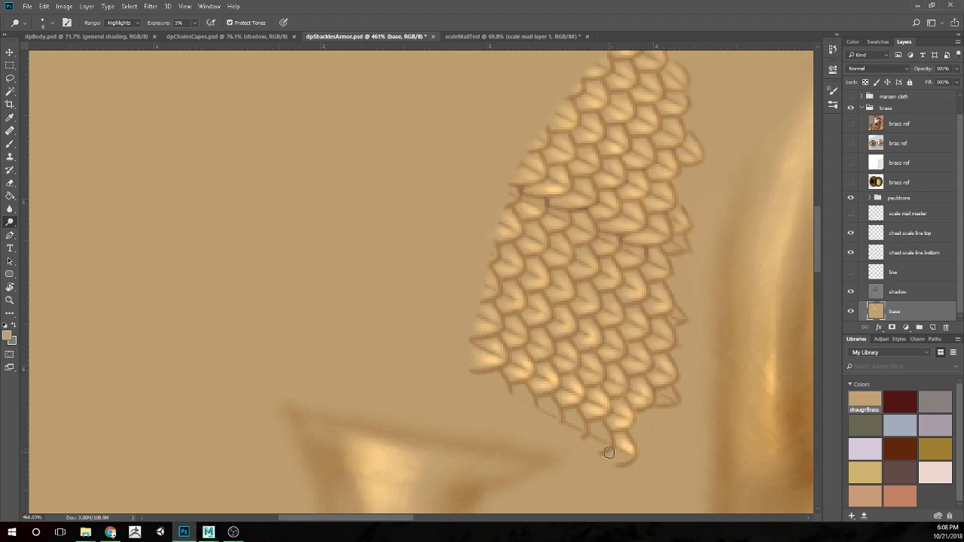
mouse_move(613, 456)
left_mouse_down()
mouse_move(570, 431)
mouse_move(605, 440)
mouse_move(603, 432)
mouse_move(586, 424)
mouse_move(606, 451)
mouse_move(585, 440)
mouse_move(596, 445)
mouse_move(581, 421)
mouse_move(585, 428)
mouse_move(569, 414)
mouse_move(582, 434)
mouse_move(520, 384)
mouse_move(561, 416)
mouse_move(527, 398)
mouse_move(529, 353)
left_mouse_up()
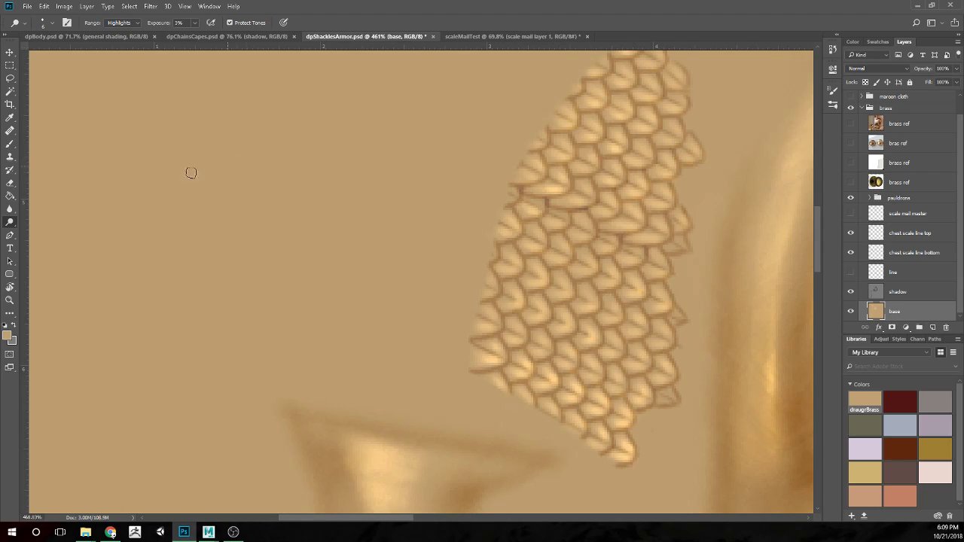
Examine the dodged highlights on the lower patch and compare them with the upper patch
scroll(678, 265, "down", 5)
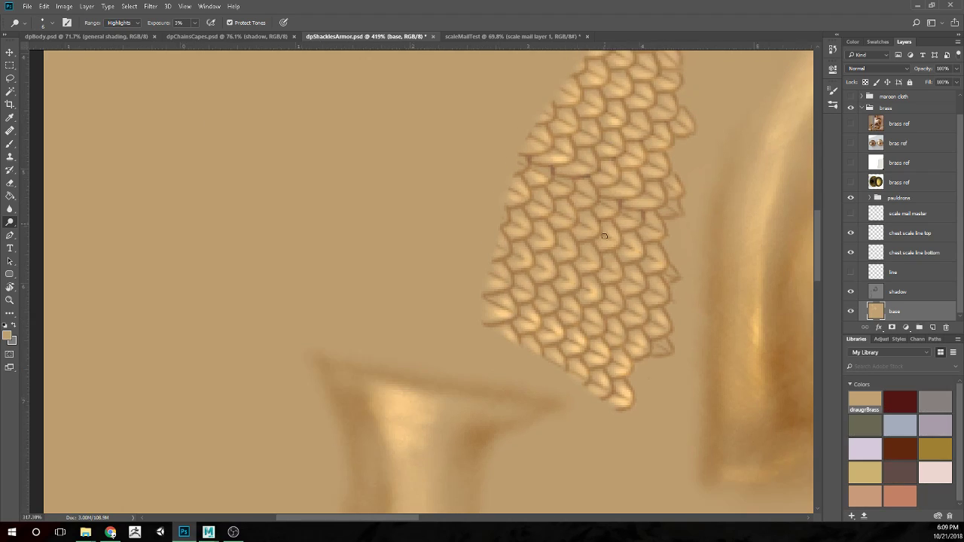
scroll(678, 266, "up", 5)
scroll(678, 265, "up", 3)
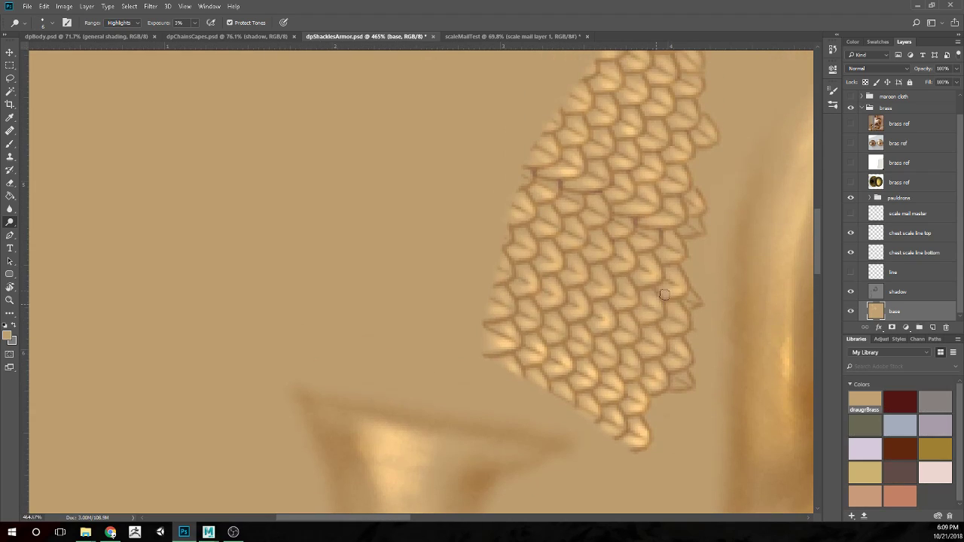
left_click_drag(685, 273, 585, 299)
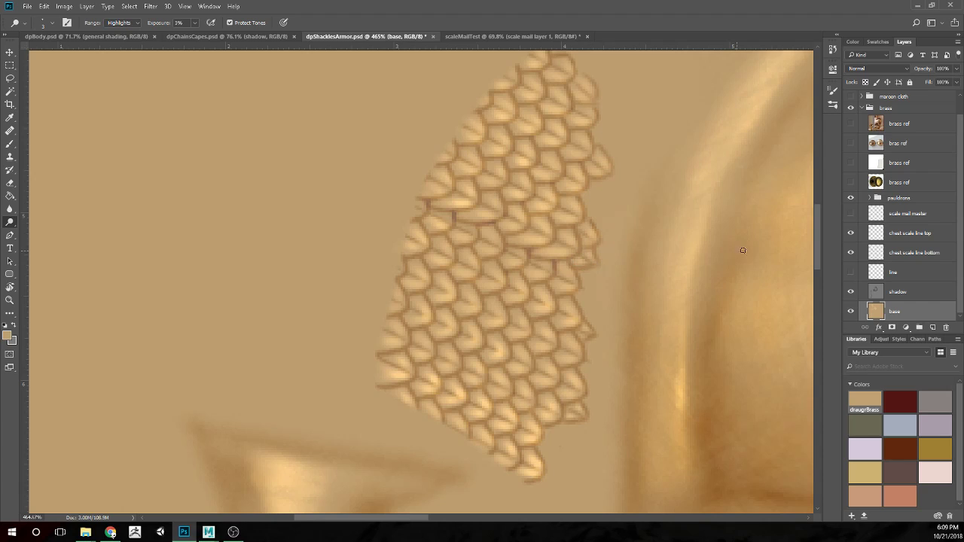
mouse_move(645, 171)
left_mouse_down()
mouse_move(642, 247)
mouse_move(665, 176)
left_mouse_up()
scroll(685, 181, "down", 3)
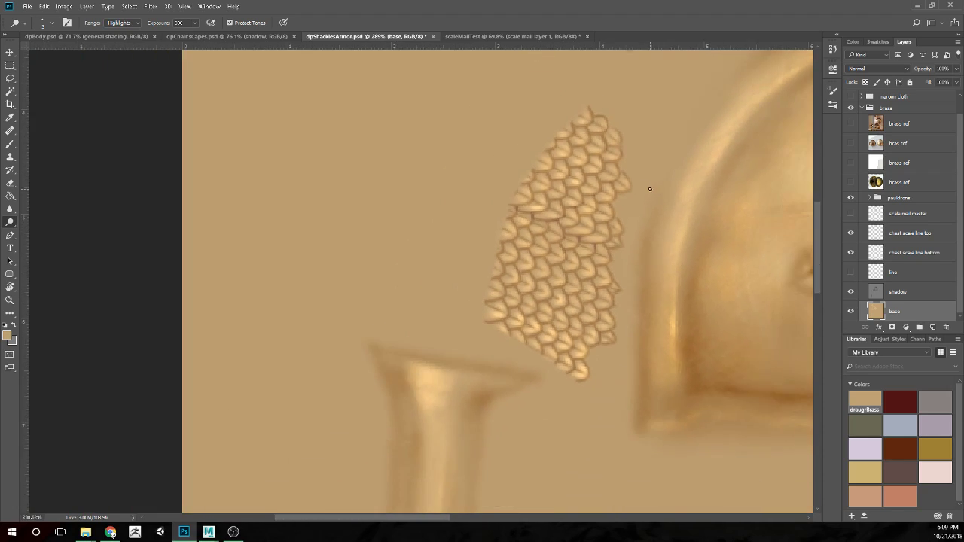
left_click_drag(679, 140, 597, 233)
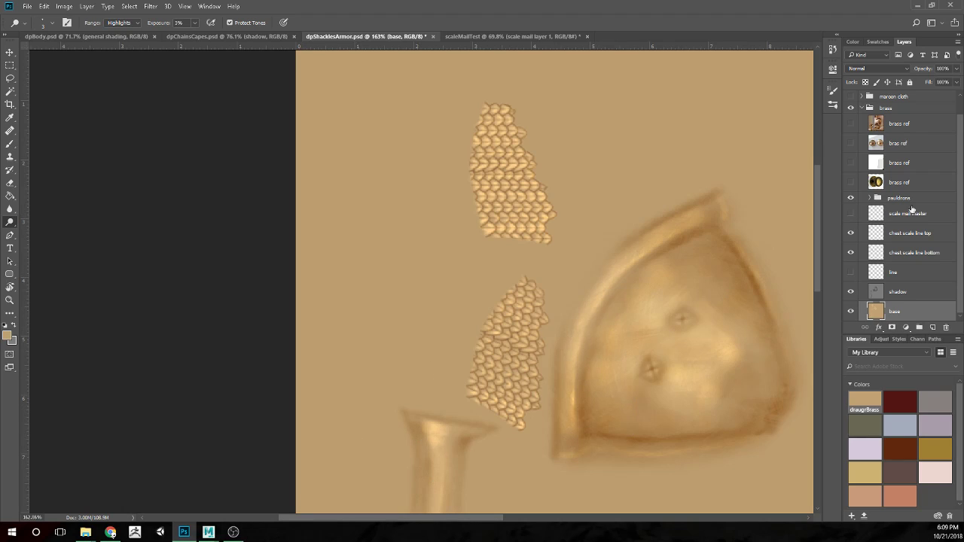
Set the dodge exposure to 7%, enlarge the brush, and brighten individual scales in the middle of the lower patch
scroll(446, 388, "up", 5)
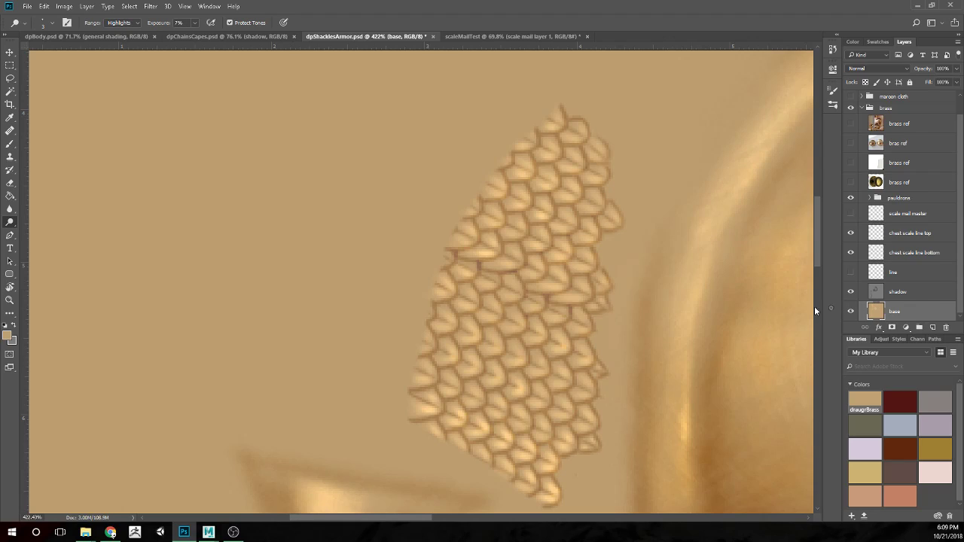
key("bracketright")
left_click_drag(501, 326, 510, 318)
key("ctrl+z")
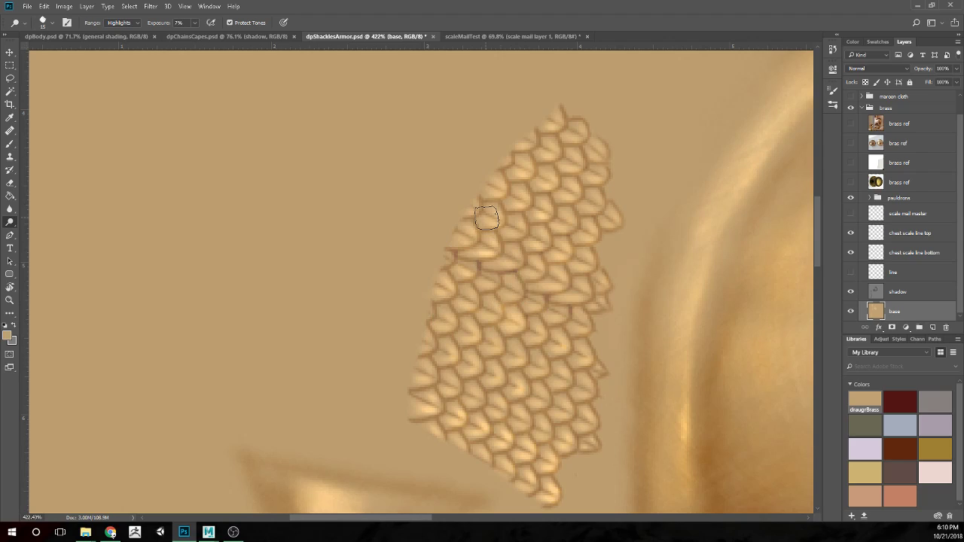
left_click_drag(490, 340, 493, 345)
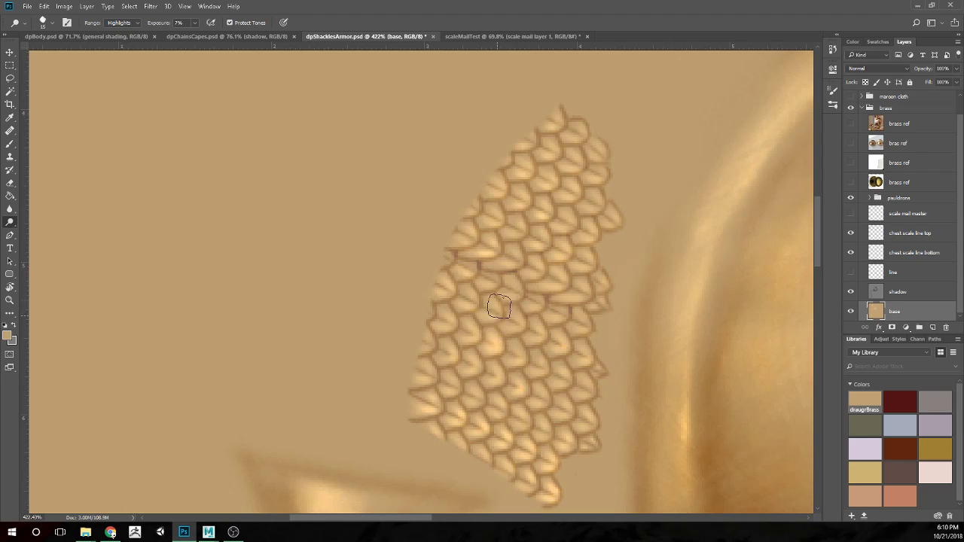
left_click_drag(510, 260, 520, 248)
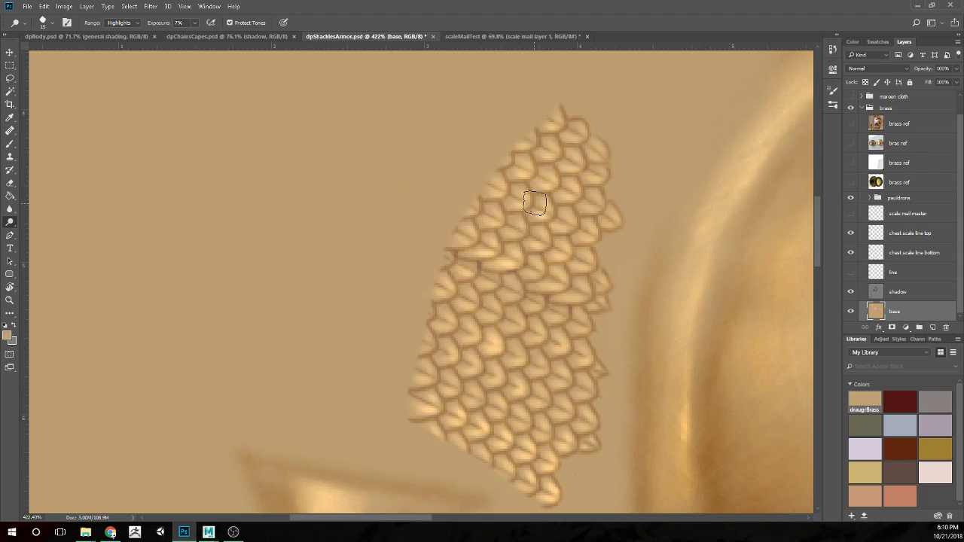
Brighten scattered single scales in the lower patch's upper rows, lower rows and outer corner for uneven metallic highlights
mouse_move(513, 201)
left_mouse_down()
mouse_move(547, 166)
mouse_move(589, 193)
mouse_move(564, 188)
left_mouse_up()
left_click(533, 360)
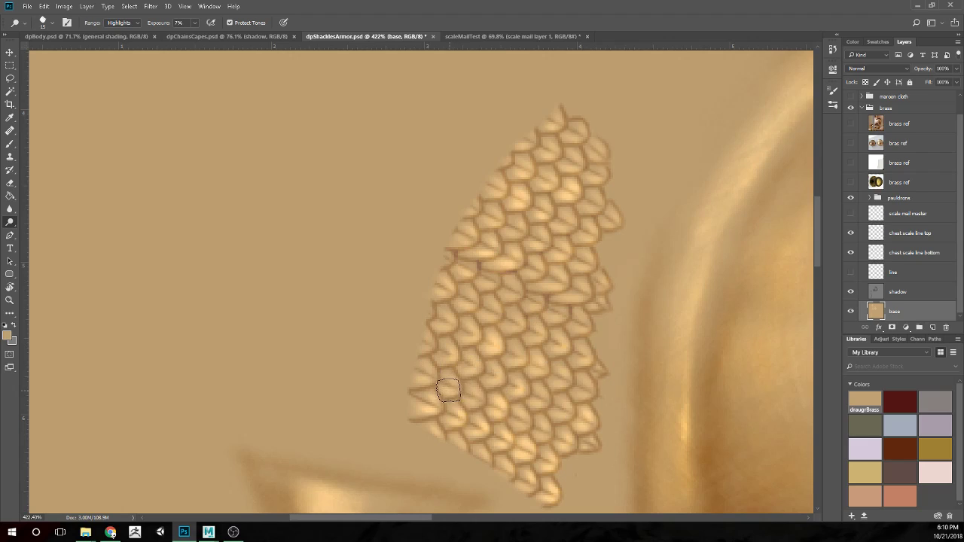
left_click_drag(414, 386, 419, 370)
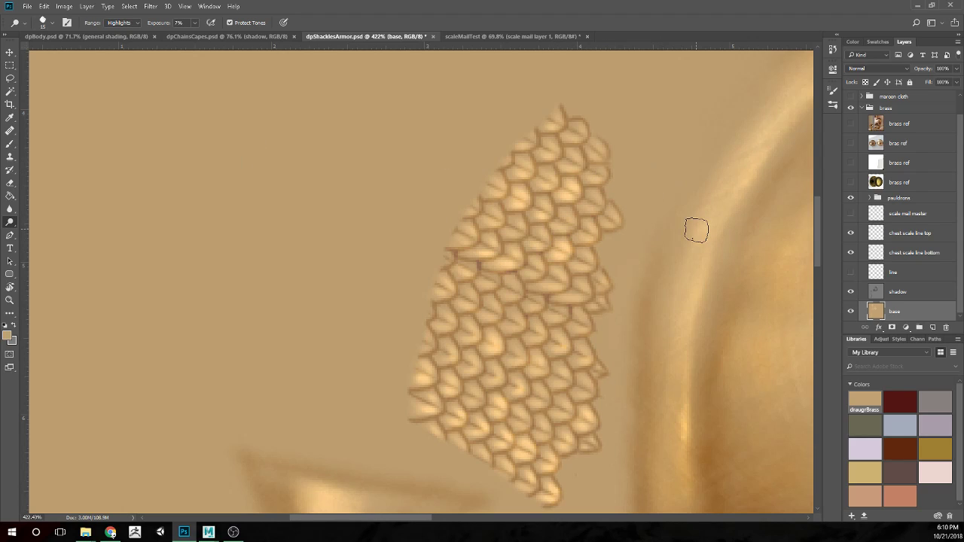
scroll(601, 233, "down", 5)
scroll(610, 205, "down", 1)
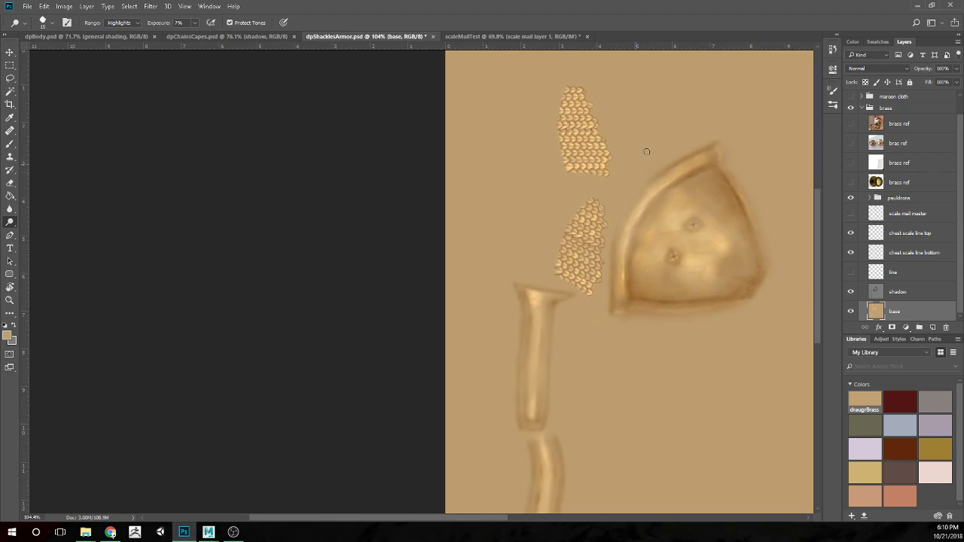
Dodge single scales near the lower patch's inner and outer edges for extra metallic highlights
scroll(638, 158, "up", 1)
scroll(613, 211, "up", 3)
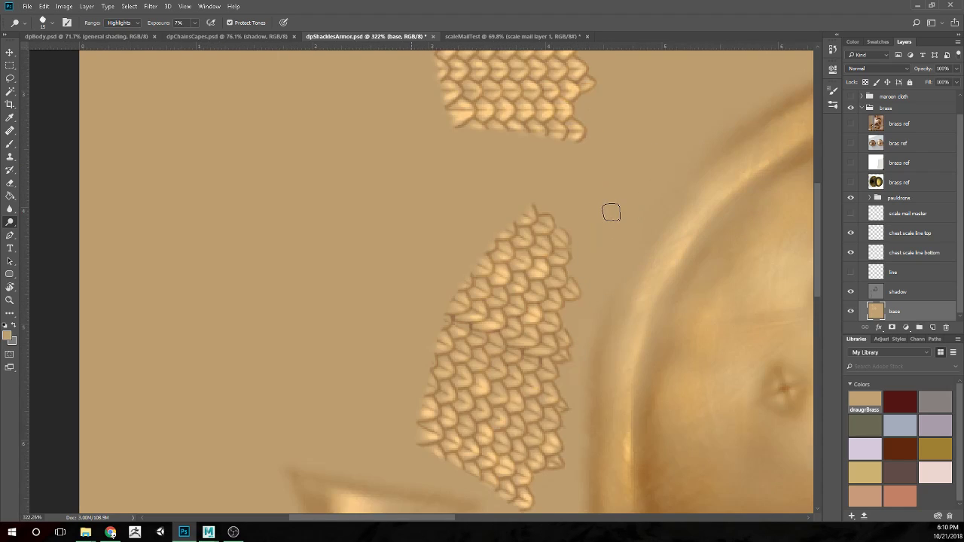
scroll(598, 223, "up", 3)
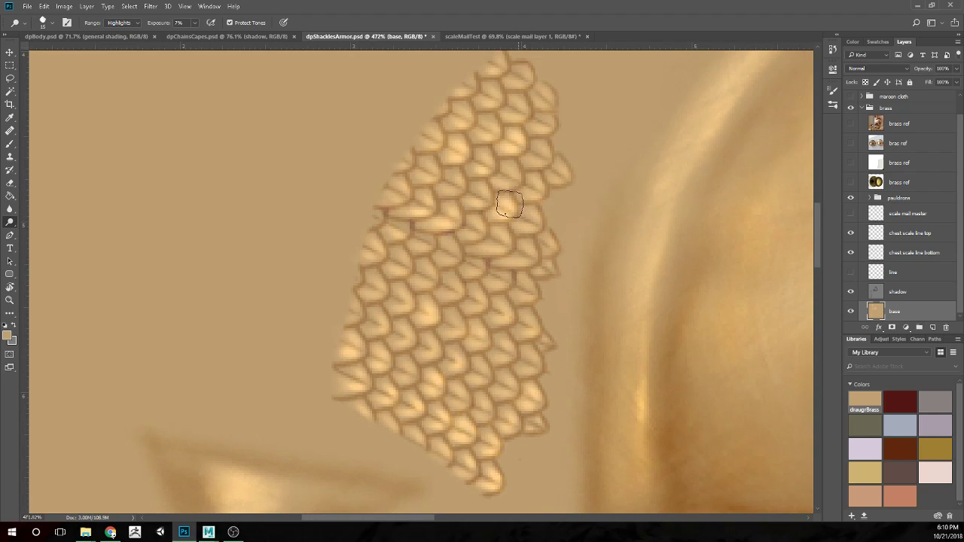
left_click_drag(517, 189, 536, 183)
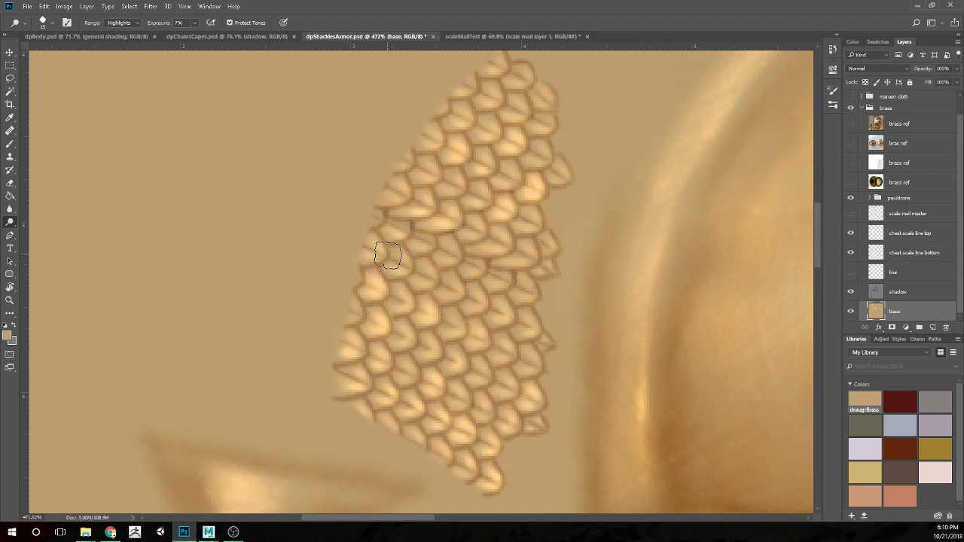
scroll(411, 197, "down", 5)
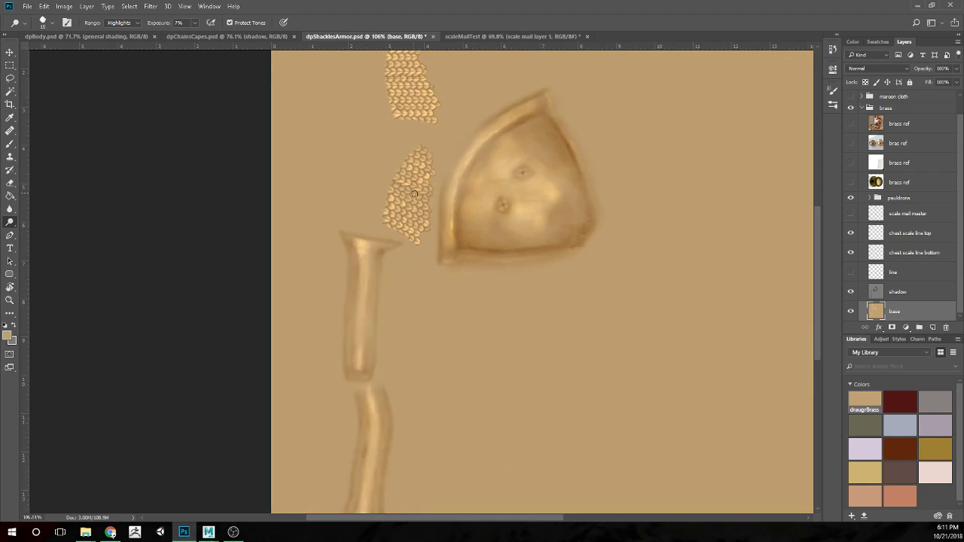
scroll(413, 194, "down", 2)
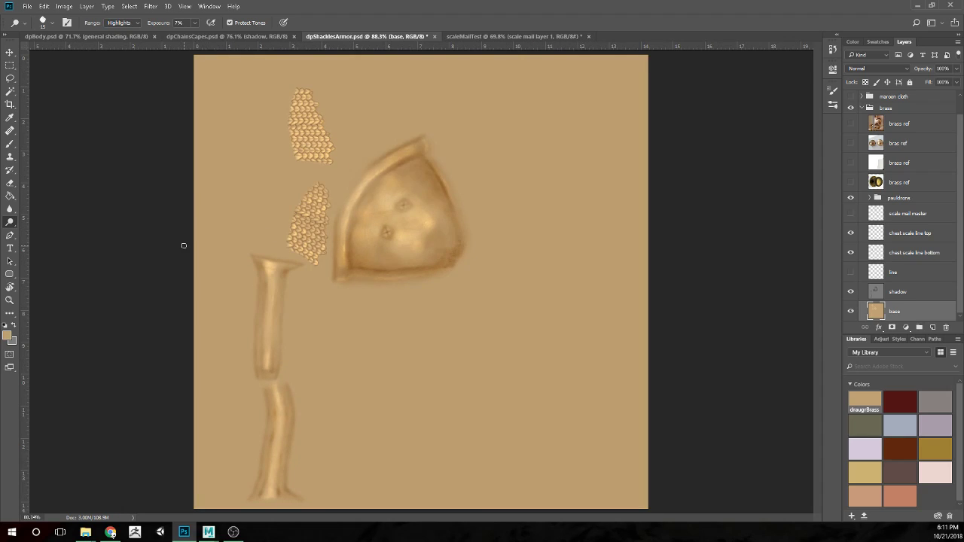
Select the shadow layer and burn its midtones at 6% exposure along the lower scale patch's outer side
scroll(183, 245, "up", 2)
scroll(293, 220, "up", 4)
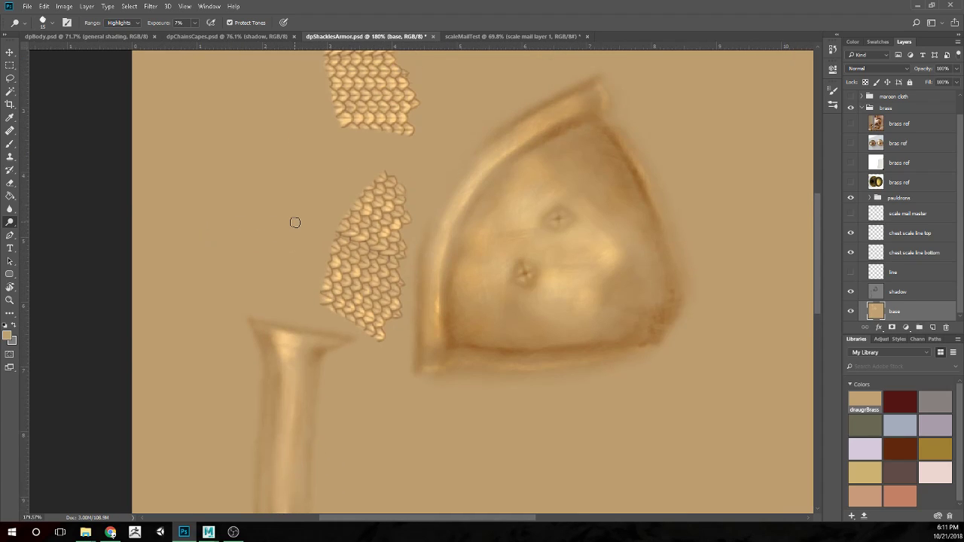
left_click(910, 294)
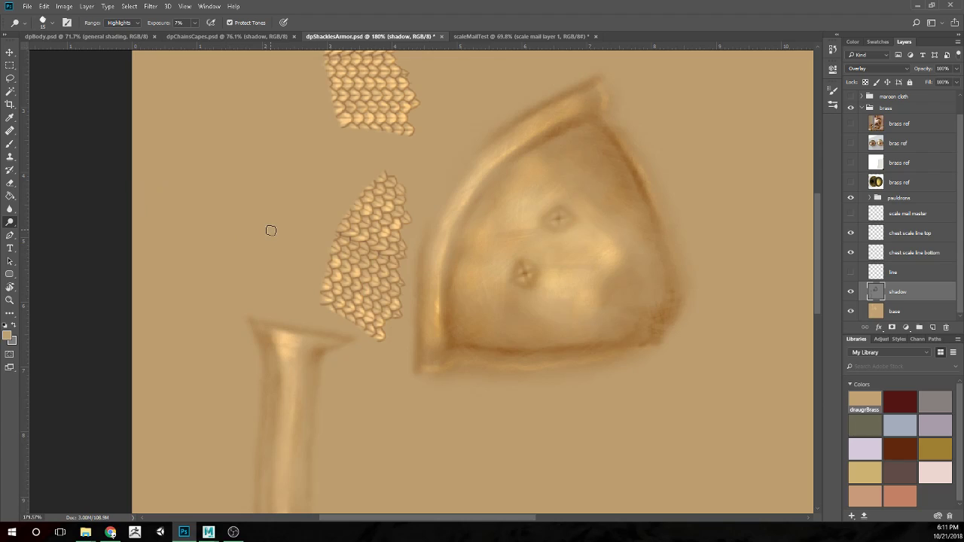
key("shift+o")
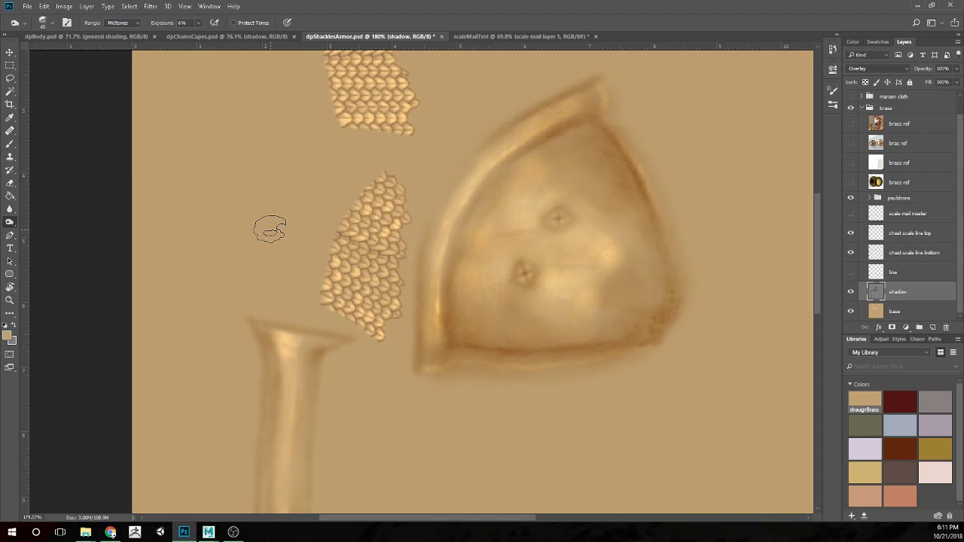
mouse_move(343, 296)
left_mouse_down()
mouse_move(381, 316)
mouse_move(329, 290)
mouse_move(359, 288)
mouse_move(352, 258)
mouse_move(375, 275)
mouse_move(384, 308)
mouse_move(375, 285)
mouse_move(345, 270)
mouse_move(343, 281)
mouse_move(360, 256)
mouse_move(394, 253)
mouse_move(364, 258)
mouse_move(379, 240)
mouse_move(356, 217)
mouse_move(355, 225)
mouse_move(386, 181)
mouse_move(398, 191)
mouse_move(380, 193)
mouse_move(392, 223)
mouse_move(367, 218)
mouse_move(398, 233)
mouse_move(387, 253)
mouse_move(394, 260)
mouse_move(345, 217)
mouse_move(365, 223)
mouse_move(348, 290)
mouse_move(372, 240)
mouse_move(328, 294)
mouse_move(371, 307)
mouse_move(352, 280)
mouse_move(350, 237)
left_mouse_up()
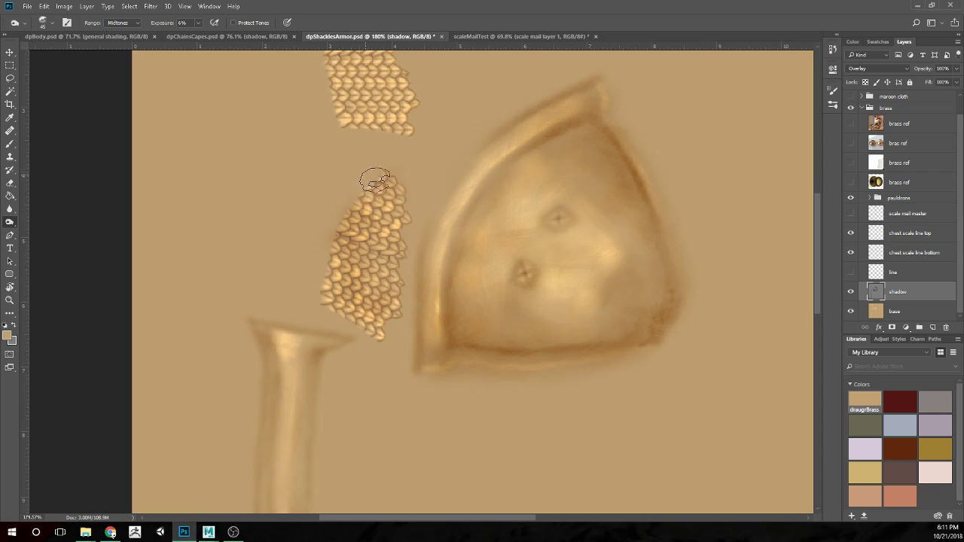
Burn shading along the upper patch's slanted edge and up the lower patch's inner edge toward its tip
scroll(368, 177, "up", 5)
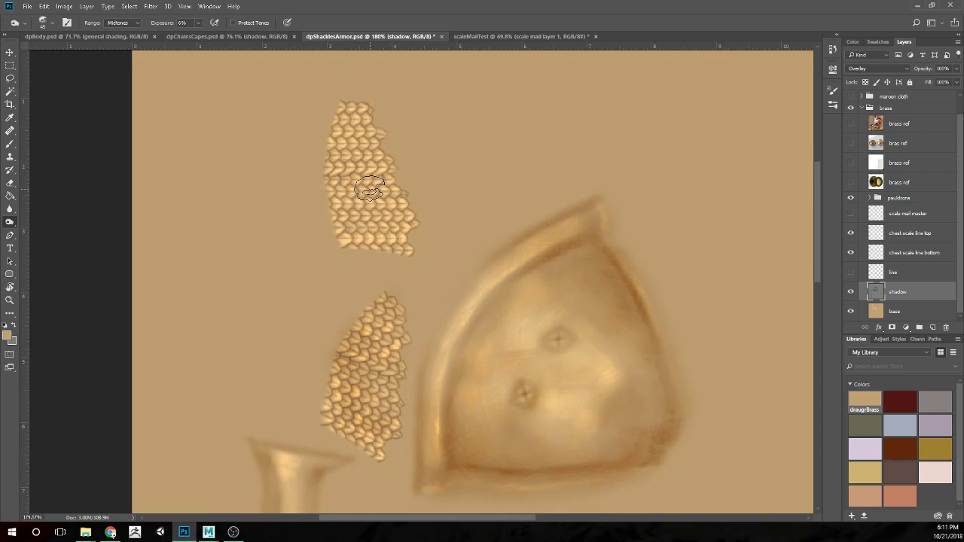
mouse_move(397, 243)
left_mouse_down()
mouse_move(411, 220)
mouse_move(381, 221)
mouse_move(383, 237)
mouse_move(399, 202)
mouse_move(357, 218)
mouse_move(400, 217)
mouse_move(401, 169)
mouse_move(397, 189)
mouse_move(389, 186)
mouse_move(400, 191)
mouse_move(402, 183)
mouse_move(375, 175)
mouse_move(397, 161)
mouse_move(372, 154)
mouse_move(376, 129)
mouse_move(358, 139)
mouse_move(362, 111)
mouse_move(351, 108)
mouse_move(376, 183)
left_mouse_up()
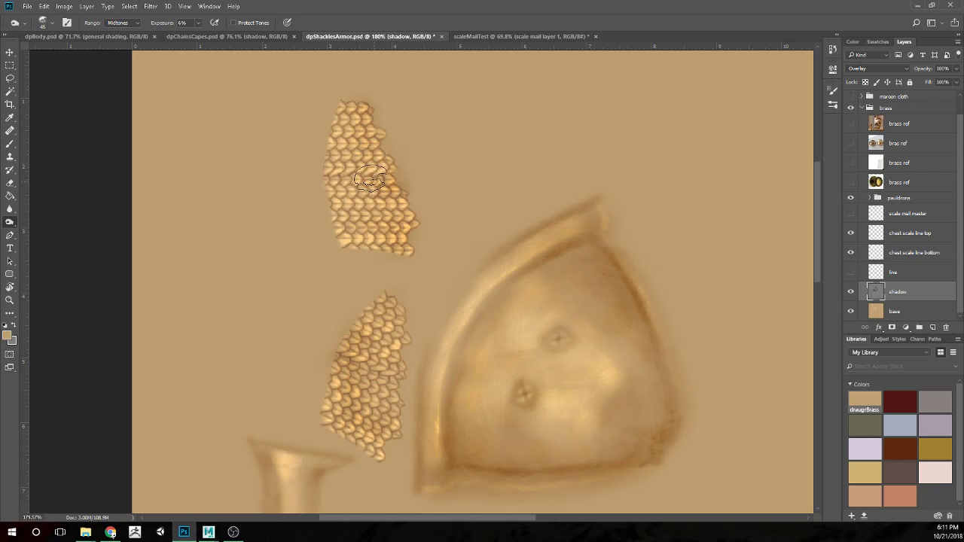
scroll(419, 261, "down", 4)
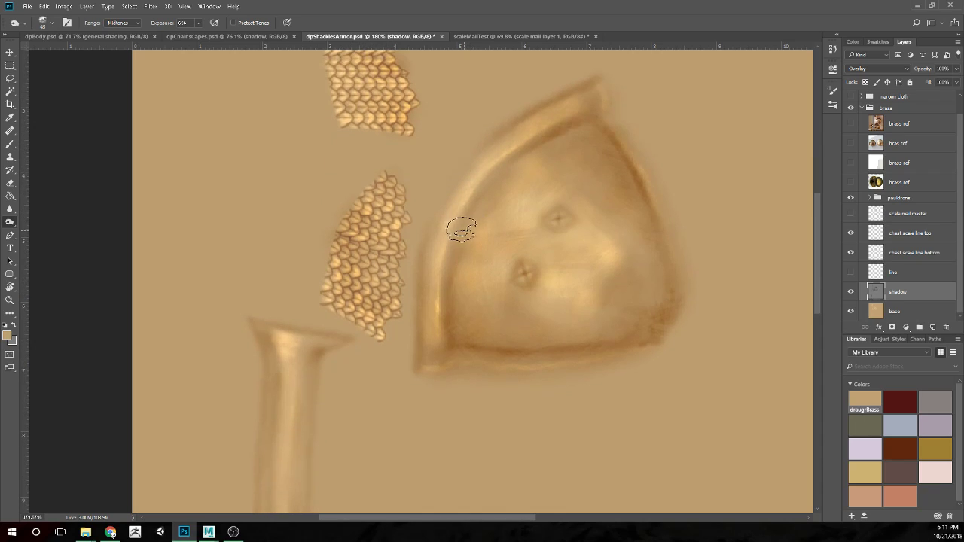
mouse_move(379, 319)
left_mouse_down()
mouse_move(394, 277)
mouse_move(367, 249)
mouse_move(400, 281)
mouse_move(386, 268)
mouse_move(393, 213)
mouse_move(382, 232)
mouse_move(393, 233)
mouse_move(385, 211)
mouse_move(391, 224)
mouse_move(395, 177)
left_mouse_up()
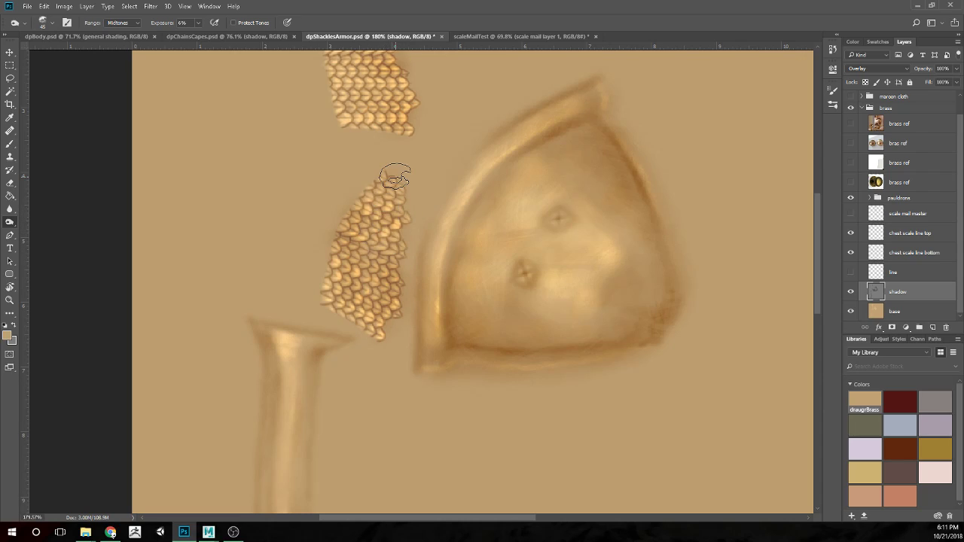
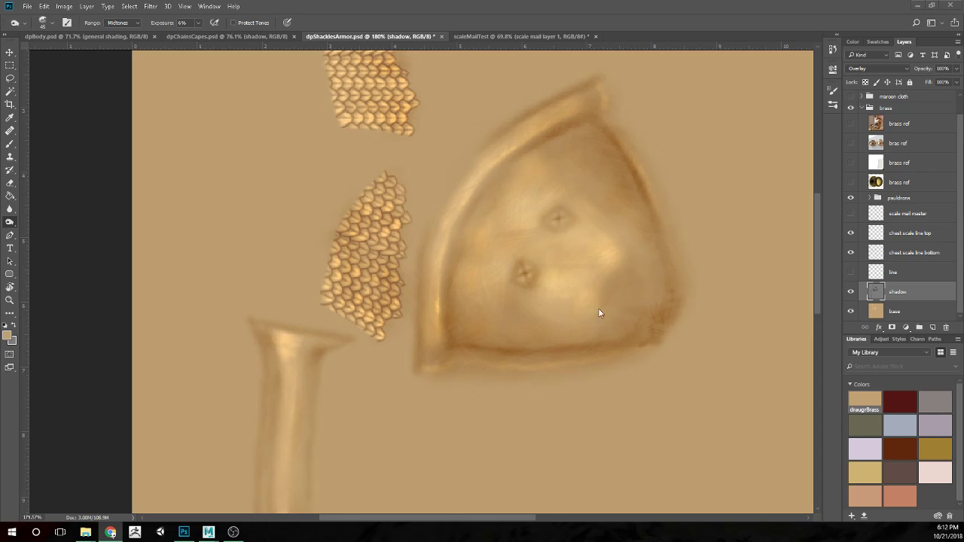
Burn shading up the outer side of the upper scale patch, then review both patches against the pauldron
left_click(686, 305)
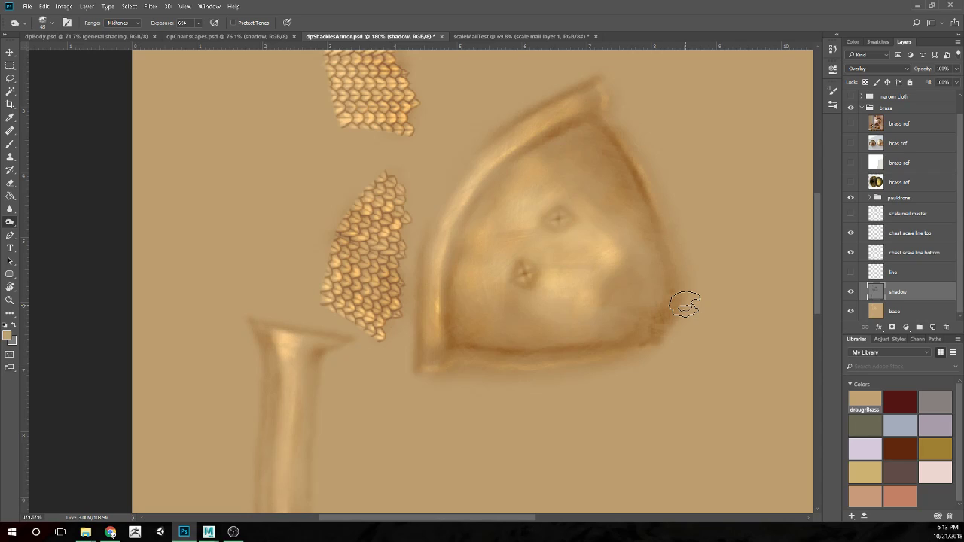
scroll(377, 241, "down", 4)
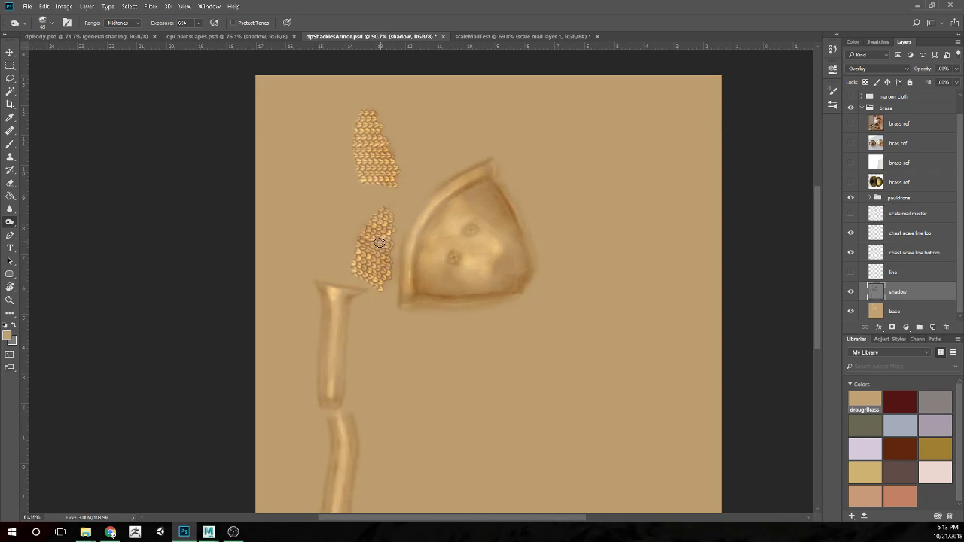
scroll(300, 259, "up", 3)
scroll(226, 226, "up", 2)
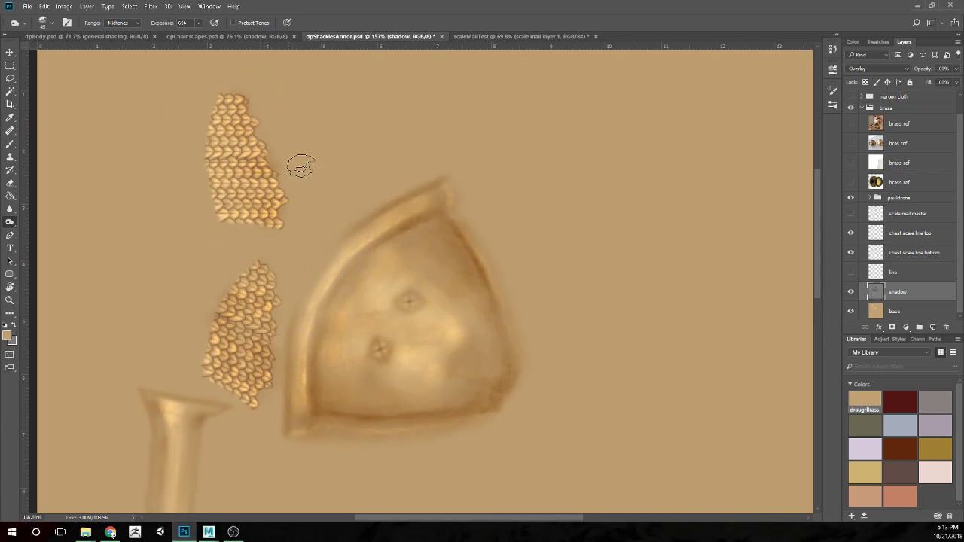
mouse_move(226, 185)
left_mouse_down()
mouse_move(235, 196)
mouse_move(224, 172)
mouse_move(239, 192)
mouse_move(228, 188)
mouse_move(233, 197)
mouse_move(222, 127)
left_mouse_up()
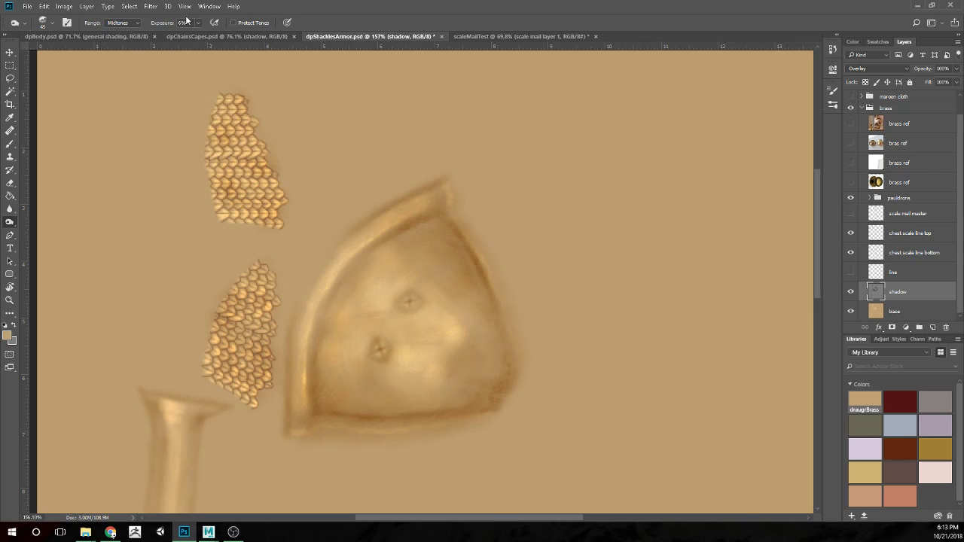
scroll(359, 129, "down", 4)
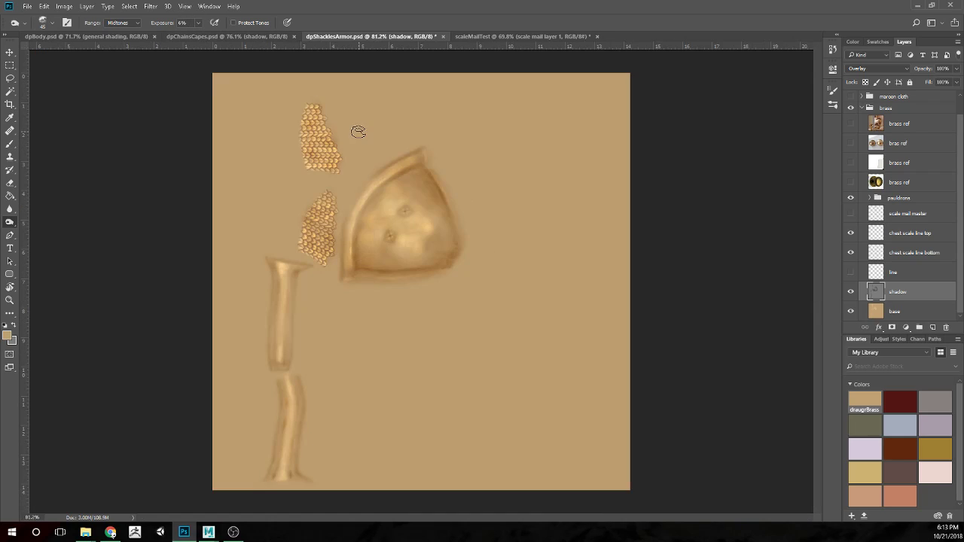
scroll(369, 123, "up", 2)
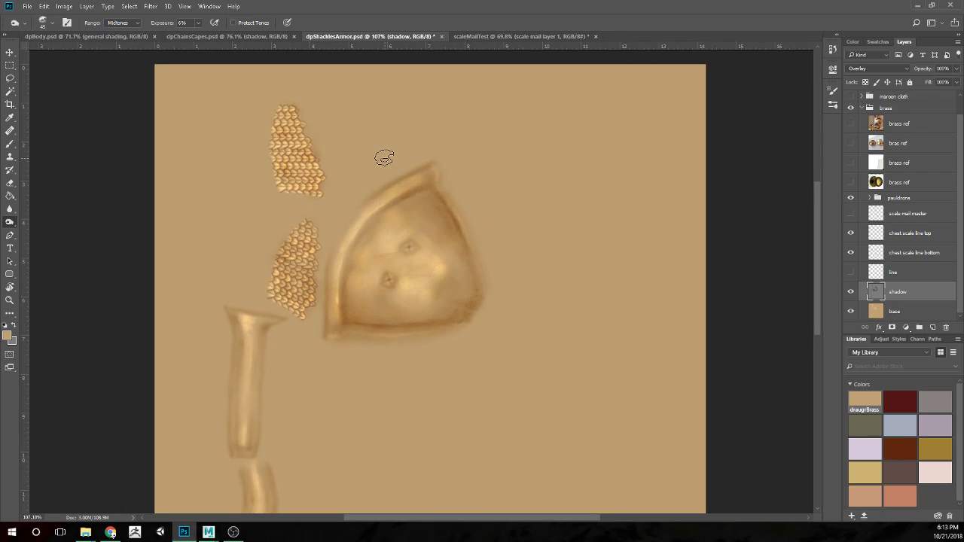
scroll(390, 156, "up", 1)
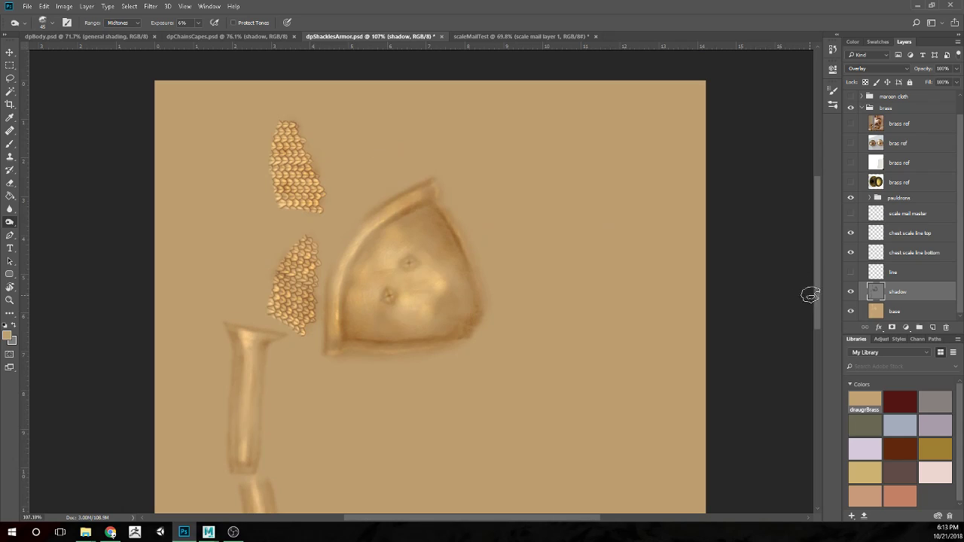
scroll(510, 276, "down", 1)
scroll(523, 261, "up", 1)
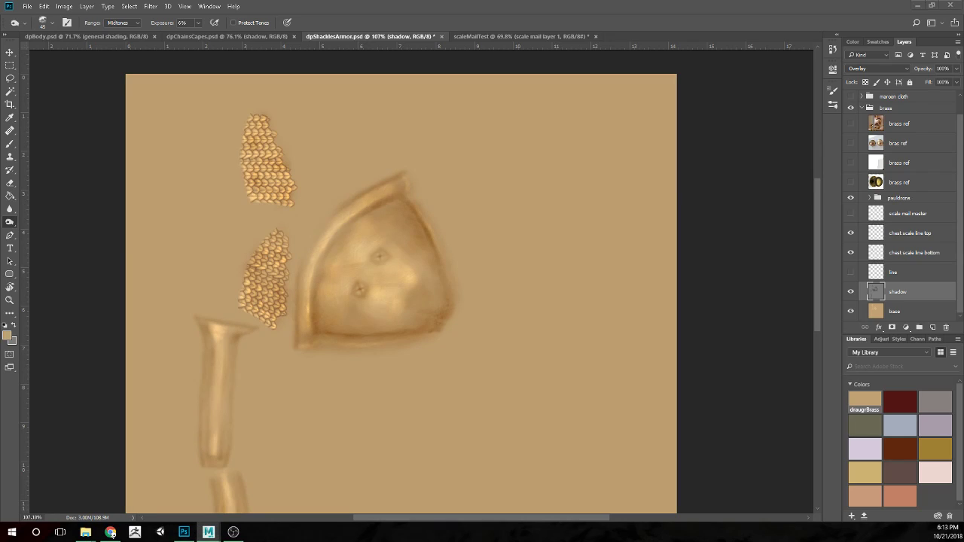
Save the armor texture and switch to the dragon priest character scene in Maya
left_click(822, 276)
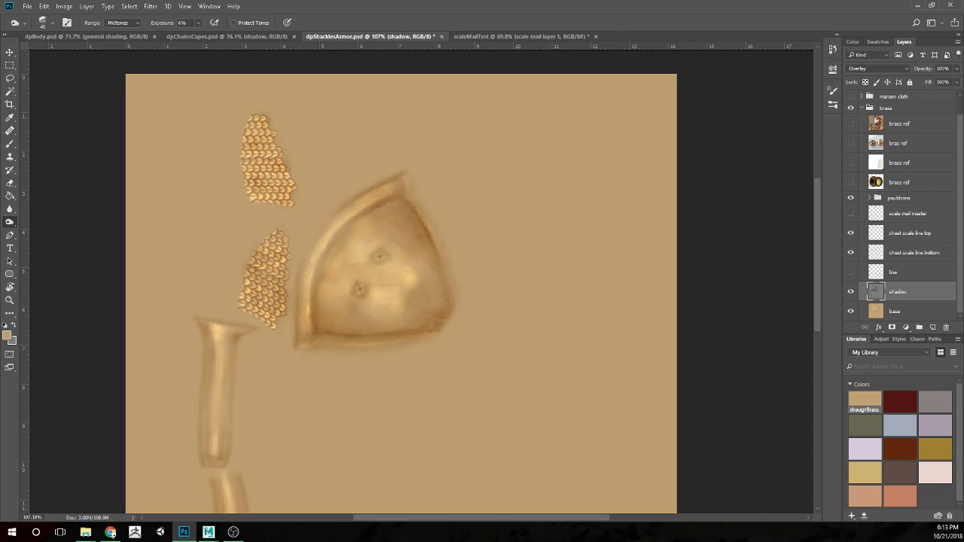
key("ctrl+s")
key("alt+Tab")
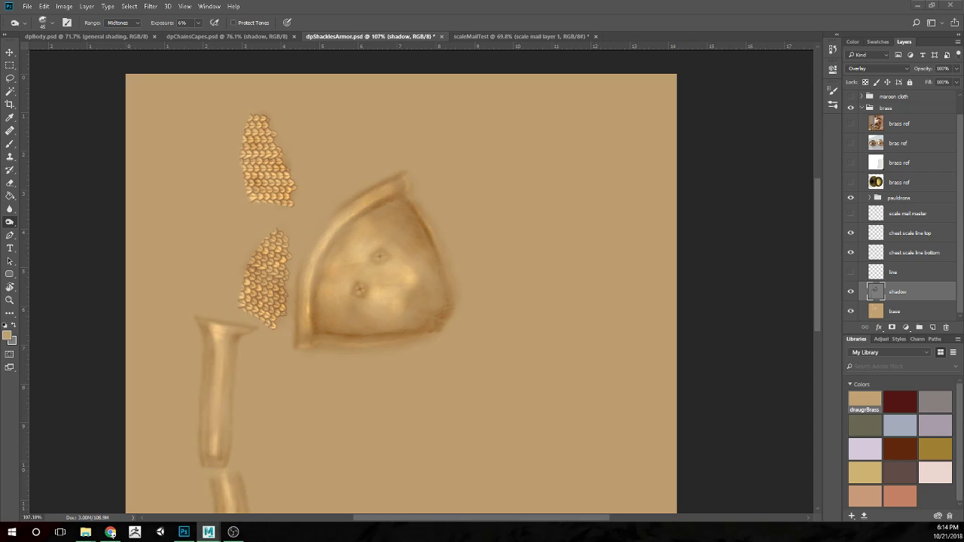
left_click(209, 532)
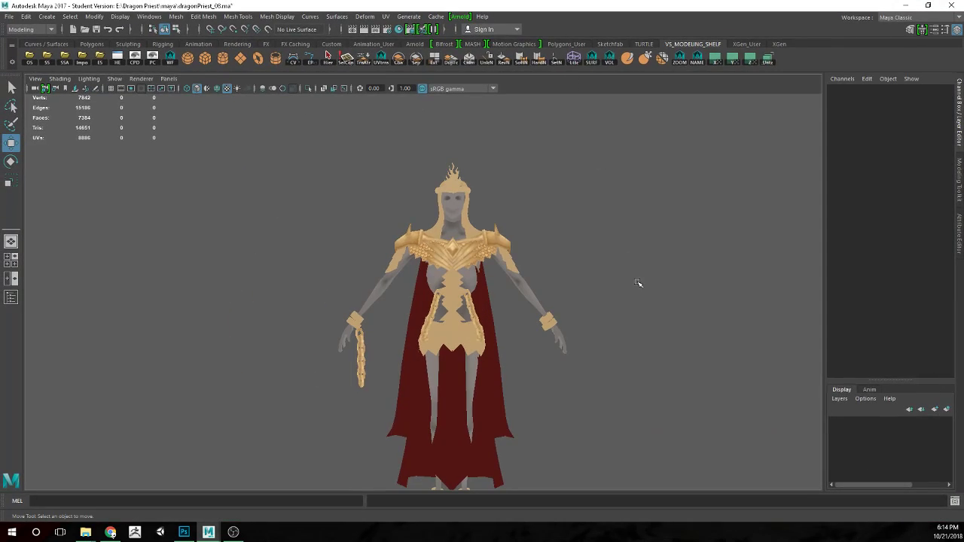
Examine the chest scale mail on the character from several angles, both close up and at full-body distance
scroll(638, 283, "up", 3)
mouse_move(631, 249)
left_mouse_down("alt")
mouse_move(696, 260)
mouse_move(612, 258)
mouse_move(634, 258)
left_mouse_up("alt")
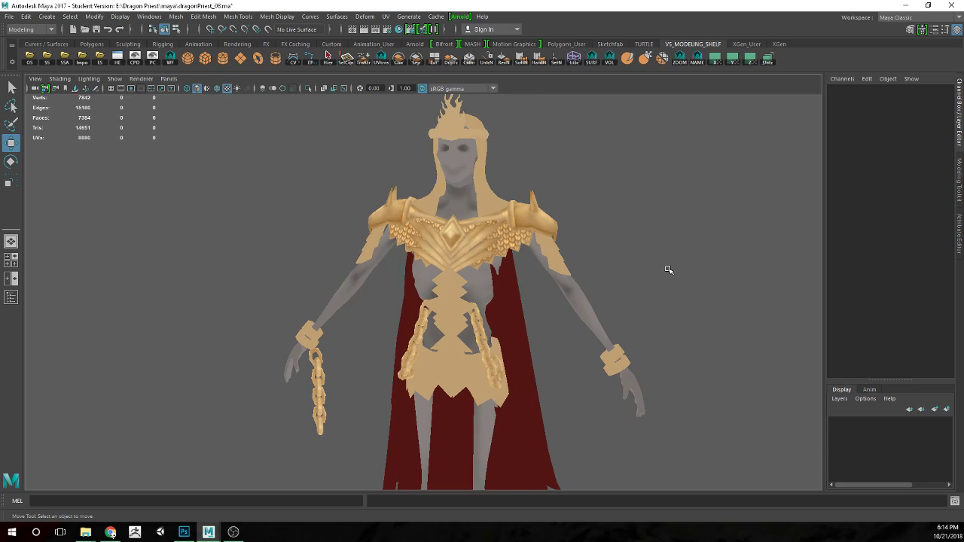
left_click_drag(680, 204, 623, 262, "alt")
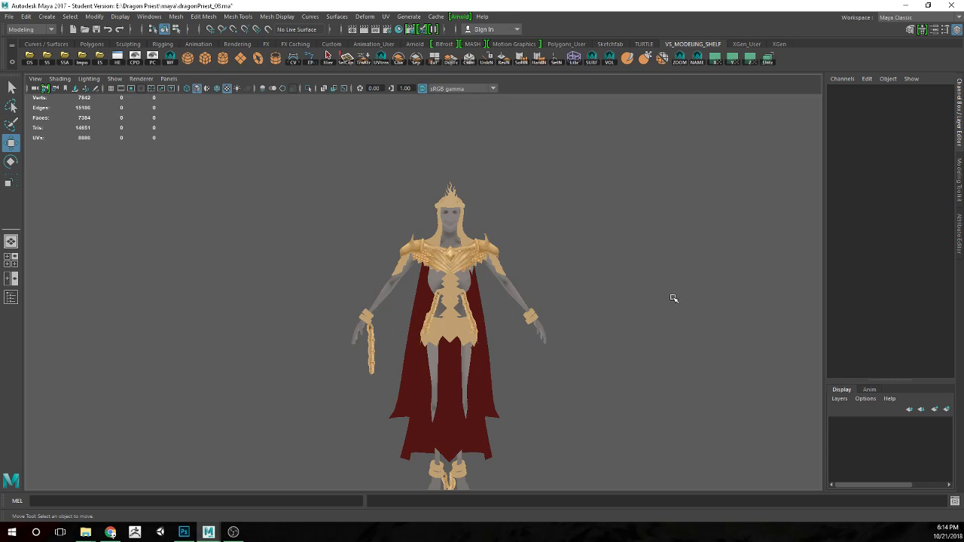
left_click_drag(558, 271, 577, 278, "alt")
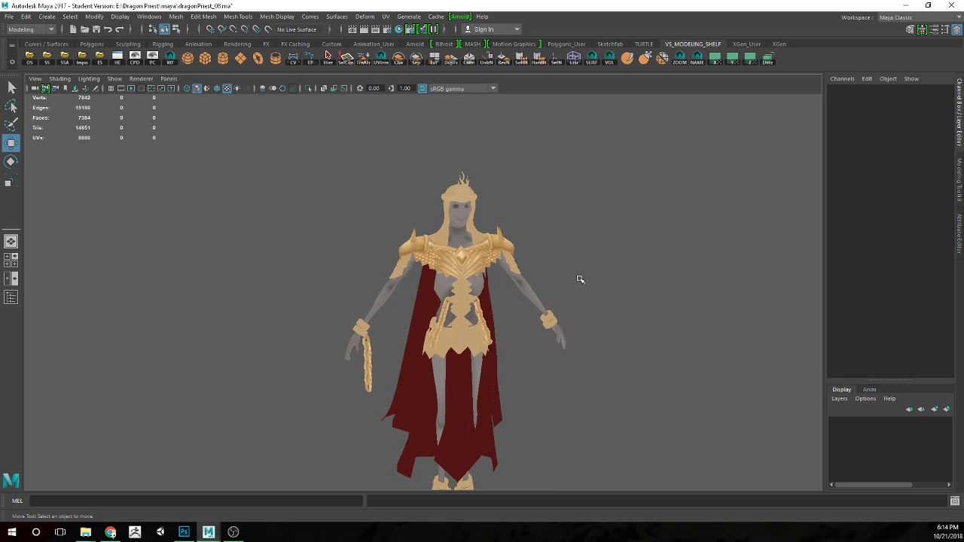
scroll(577, 278, "up", 8)
scroll(563, 302, "down", 10)
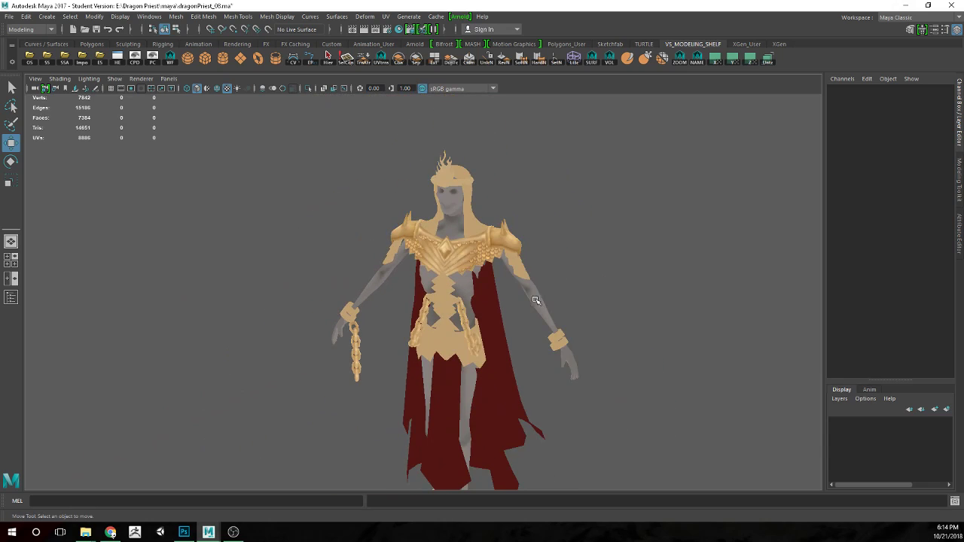
left_click_drag(535, 300, 528, 330, "alt")
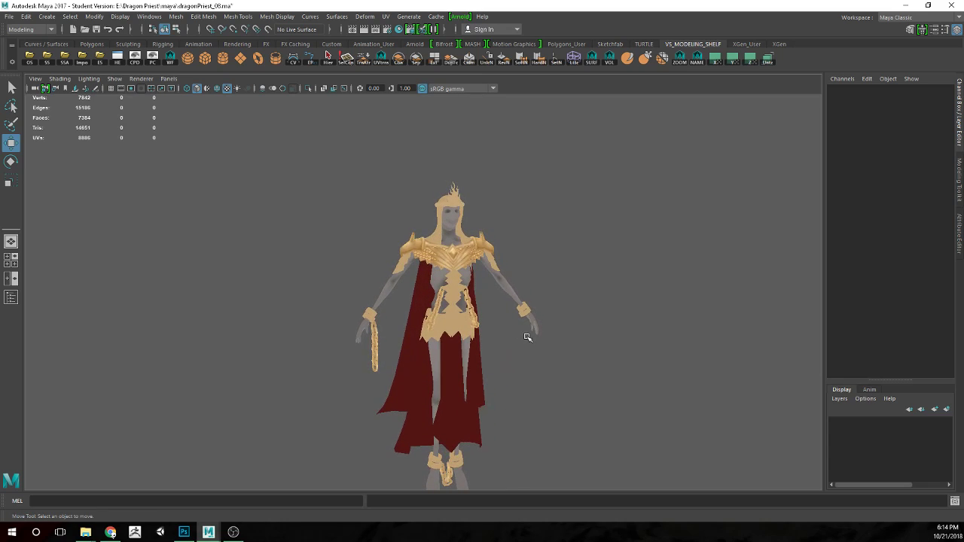
scroll(527, 336, "up", 5)
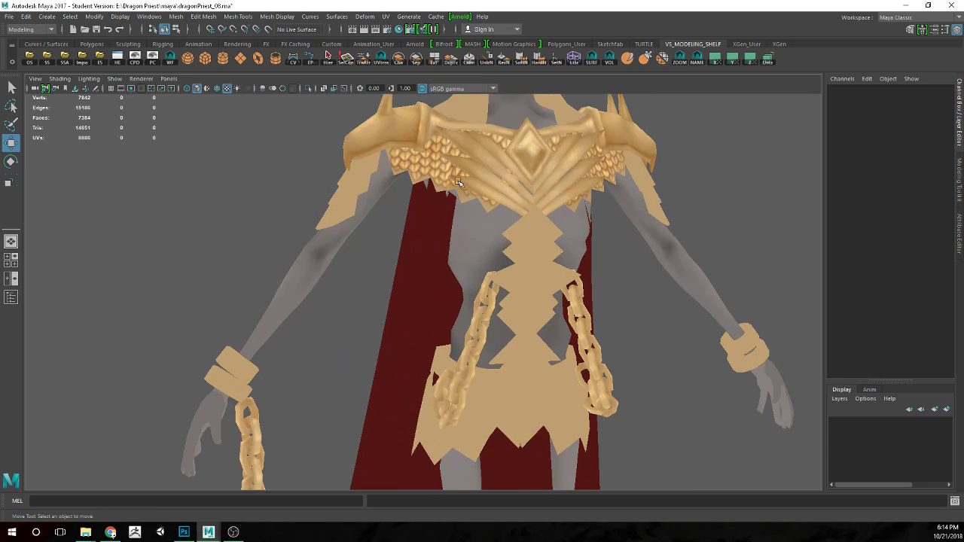
scroll(572, 260, "down", 4)
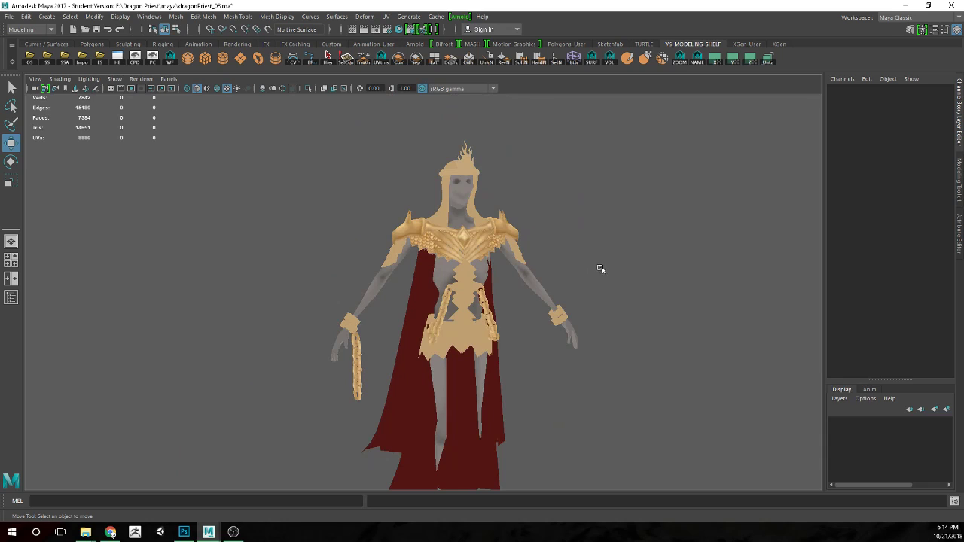
Return to the armor texture in Photoshop and review the whole brass sheet
left_click(914, 5)
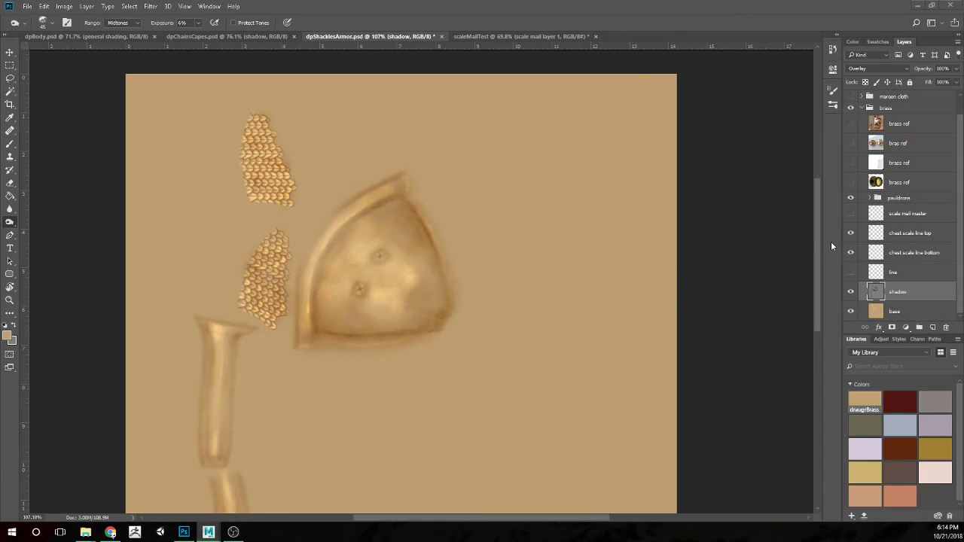
scroll(251, 324, "down", 2)
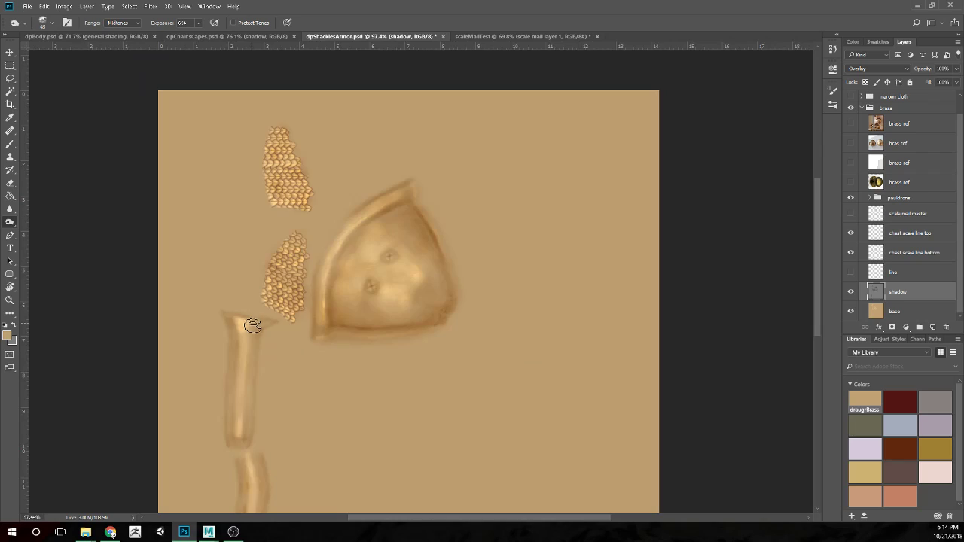
scroll(251, 324, "down", 3)
scroll(277, 338, "up", 2)
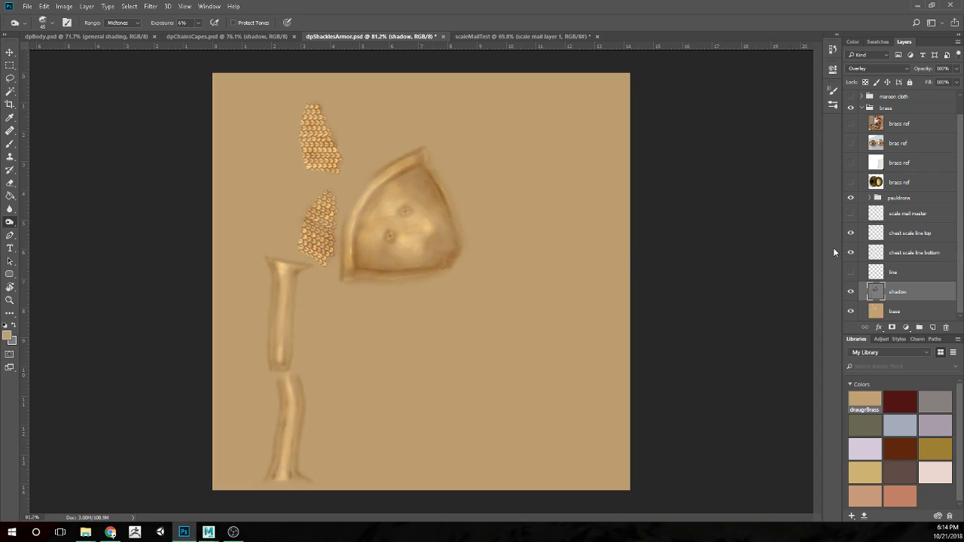
Show the uv wireframe layer over the brass armor texture
mouse_move(430, 245)
left_mouse_down()
mouse_move(394, 229)
mouse_move(415, 222)
mouse_move(392, 235)
left_mouse_up()
scroll(442, 249, "down", 2)
scroll(443, 250, "up", 2)
scroll(857, 164, "up", 1)
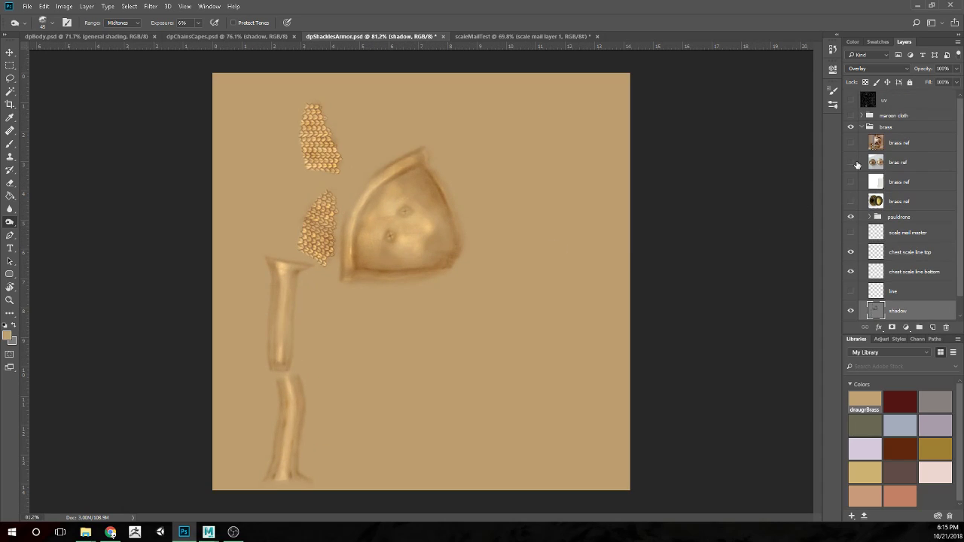
left_click(851, 100)
scroll(444, 347, "down", 2)
scroll(441, 341, "up", 2)
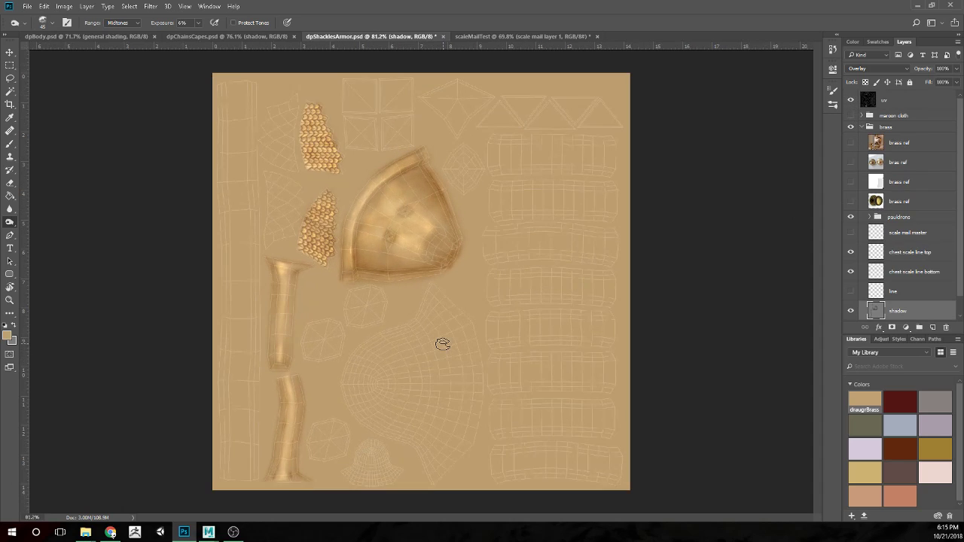
scroll(907, 184, "down", 1)
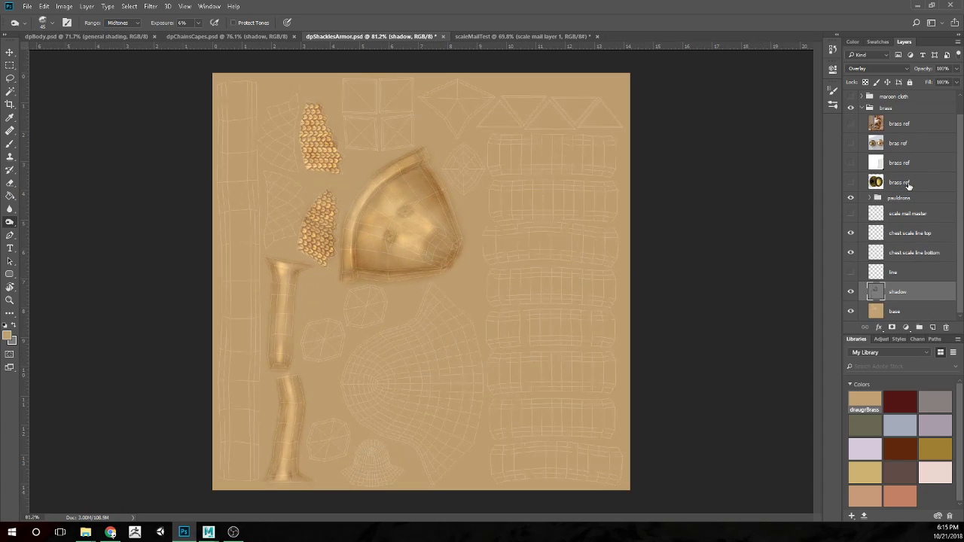
Toggle the line layer's visibility to check its content, and delete that layer from the brass group
left_click(853, 272)
left_click(852, 272)
left_click(852, 272)
left_click(853, 272)
left_click(918, 278)
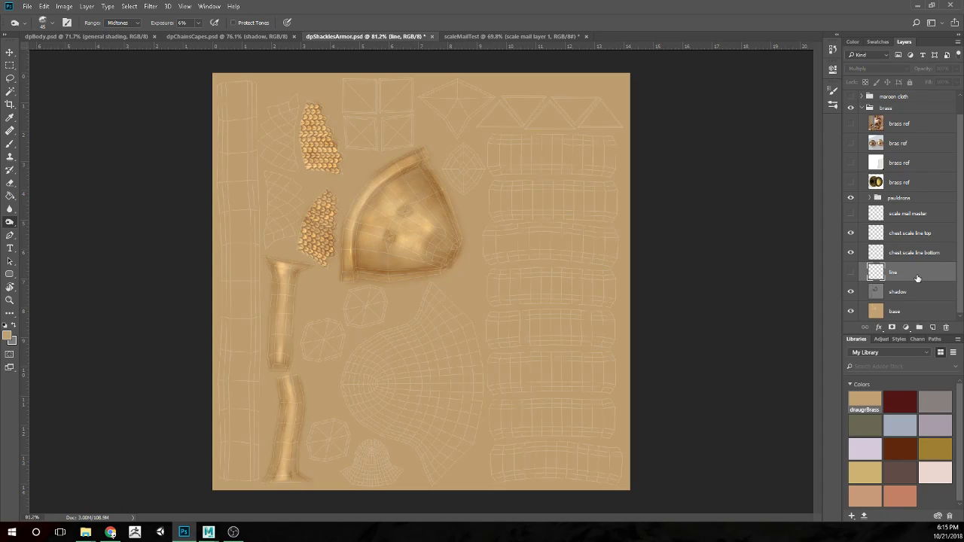
key("Delete")
Toggle the scale mail master layer to check its content, and inspect the UV layout of the unpainted strips beside the pauldron
left_click(933, 237)
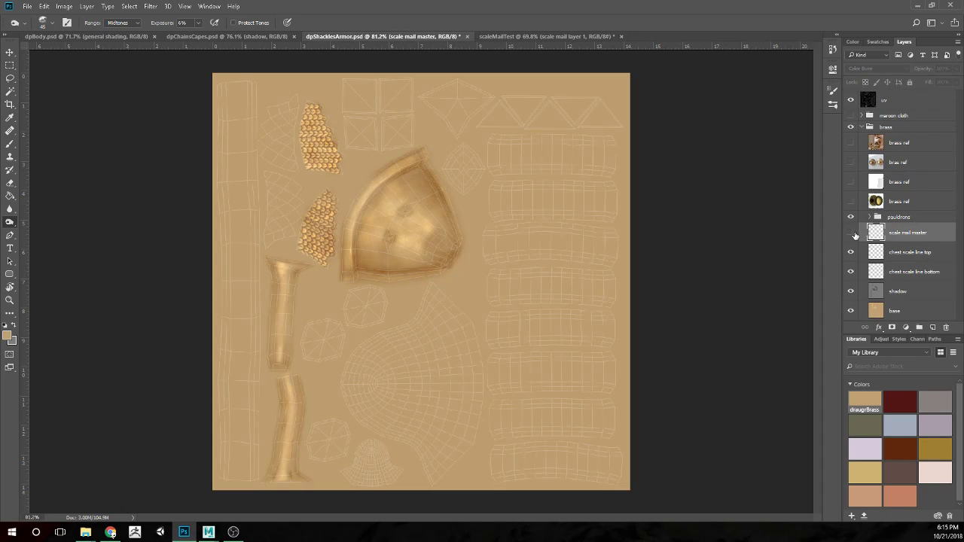
left_click(853, 233)
left_click(853, 233)
scroll(435, 206, "down", 2)
scroll(536, 199, "up", 1)
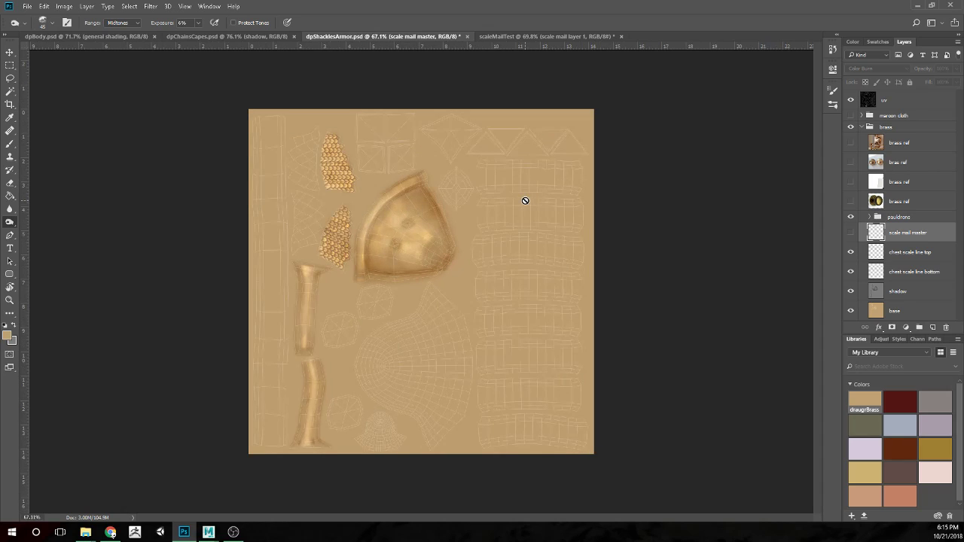
scroll(525, 201, "up", 1)
scroll(538, 179, "up", 1)
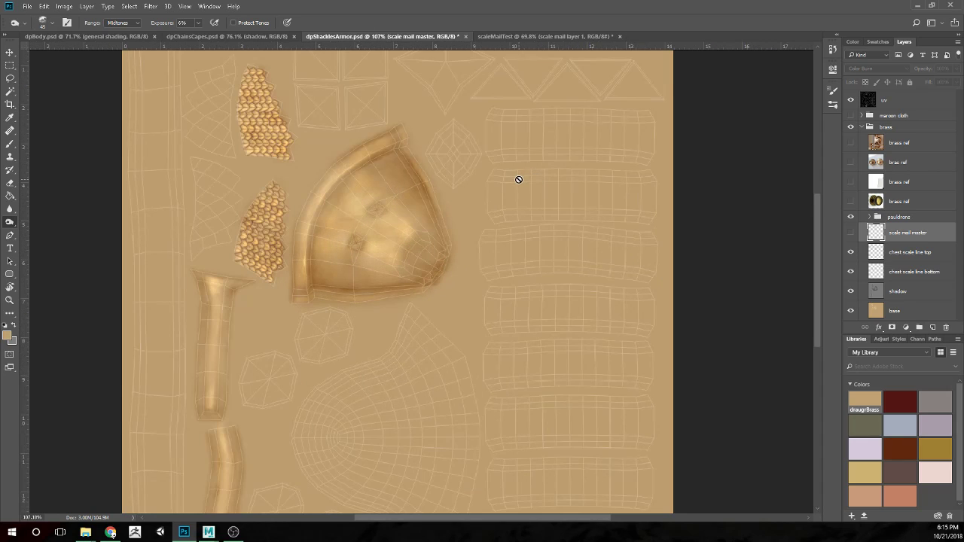
scroll(517, 180, "up", 1)
scroll(437, 211, "up", 1)
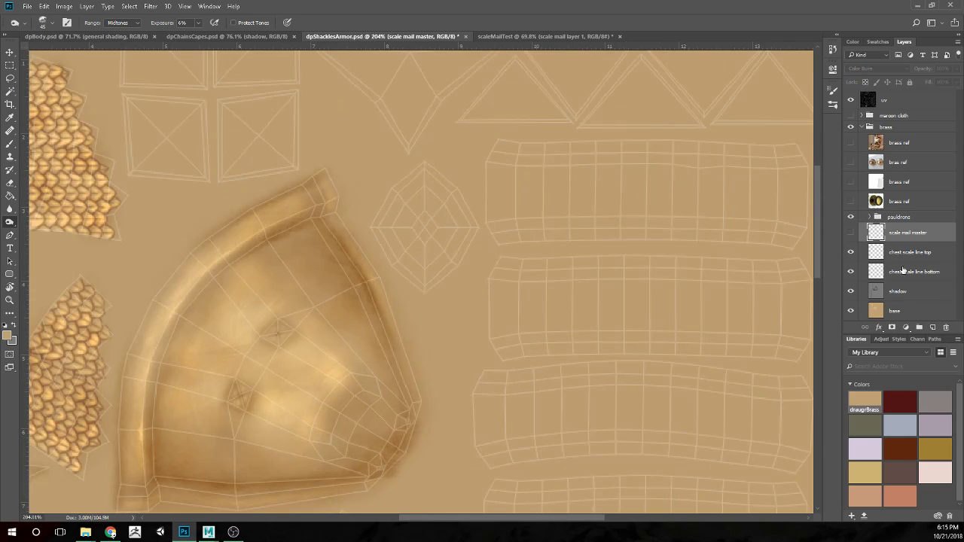
Put the scale mail master layer into a new layer group named scale mail
left_click(927, 256)
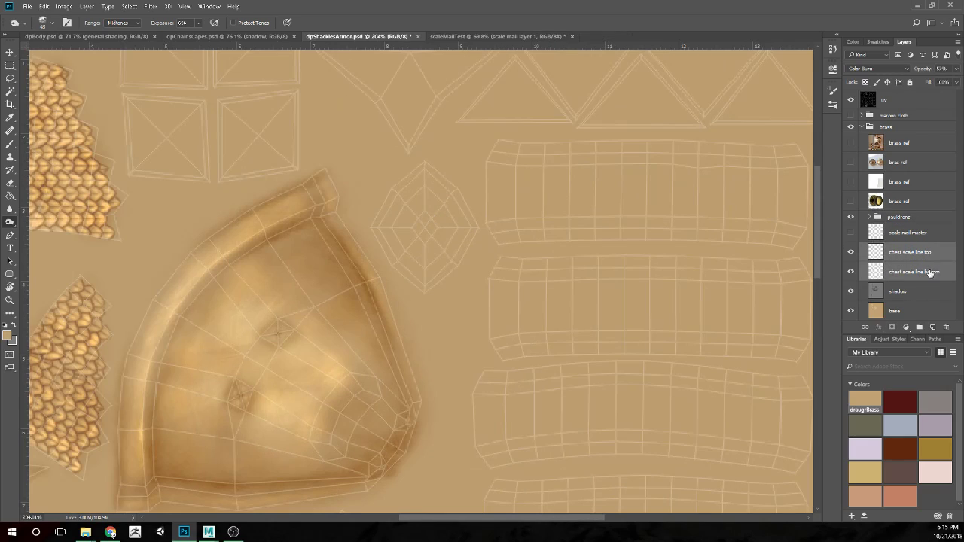
left_click(925, 235)
left_click(919, 327)
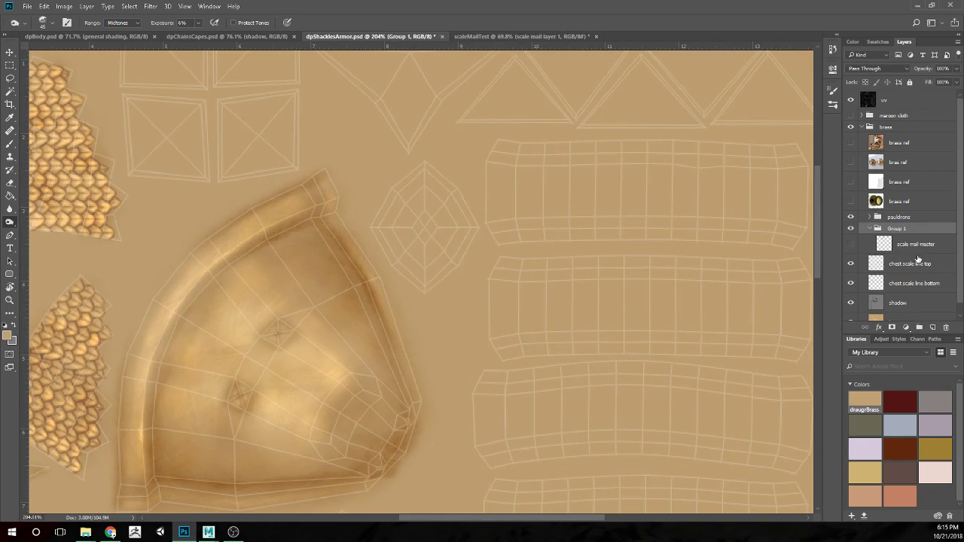
double_click(898, 230)
key("Return")
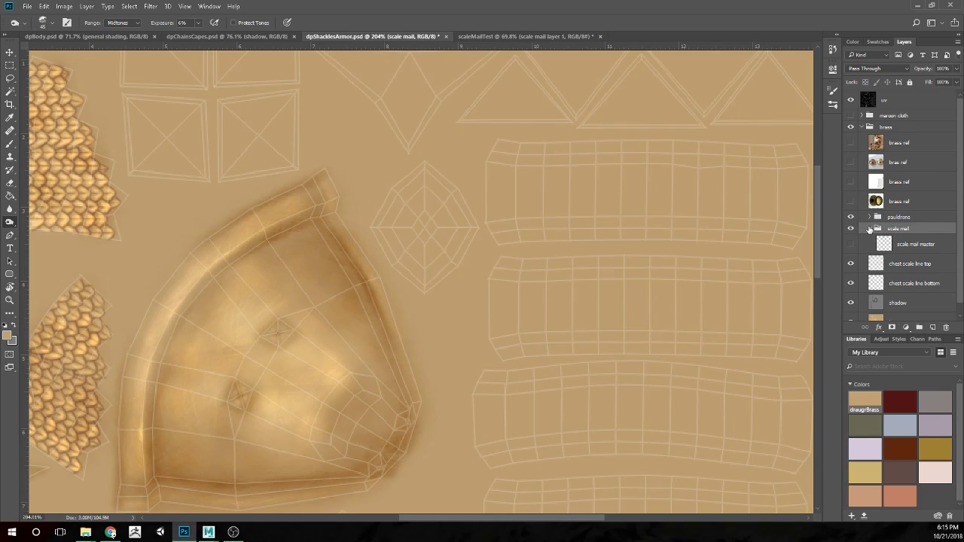
left_click(868, 229)
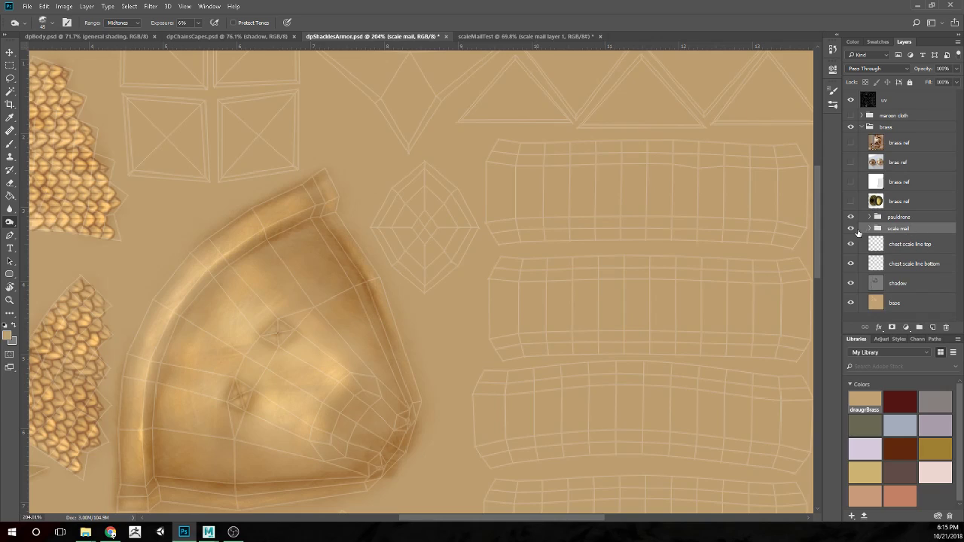
Move the chest scale line top and chest scale line bottom layers into the scale mail group and collapse it
left_click(869, 229)
left_click(917, 263)
left_click(917, 283, "shift")
left_click_drag(917, 271, 923, 231)
left_click(874, 229)
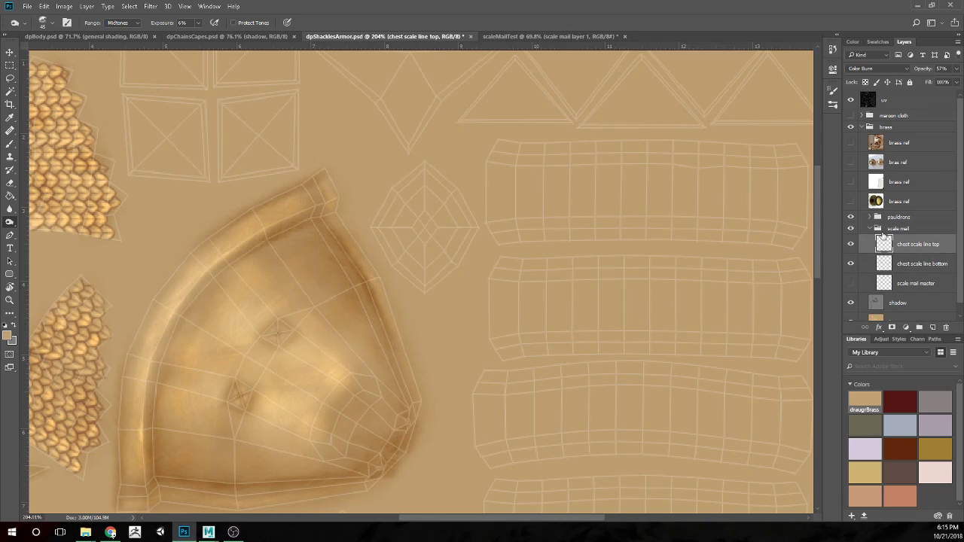
left_click(870, 229)
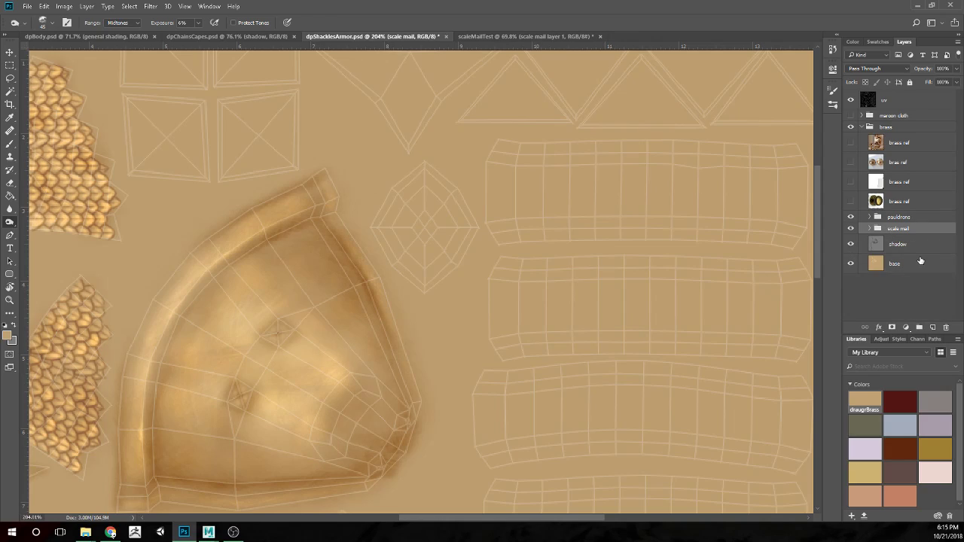
key("ctrl+shift+alt+n")
double_click(899, 246)
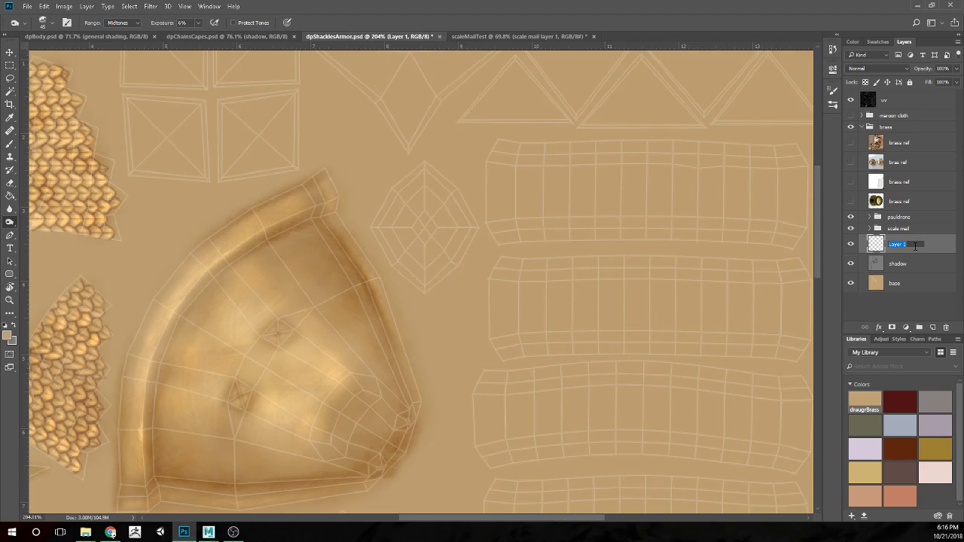
key("Return")
key("Delete")
On the shadow layer, burn dark bands along the upper and lower edges of the first strip beside the pauldron
scroll(625, 305, "down", 2)
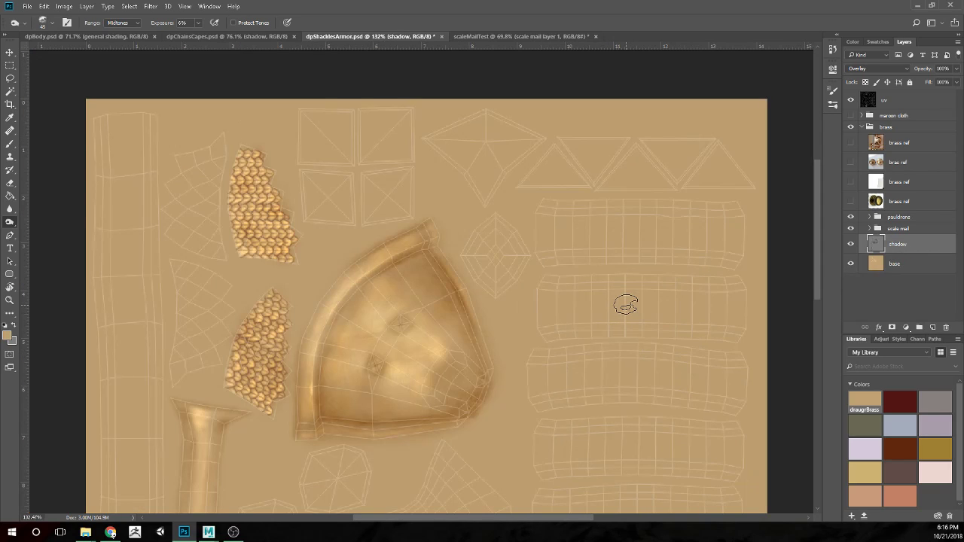
scroll(626, 304, "up", 1)
left_click_drag(681, 297, 575, 242)
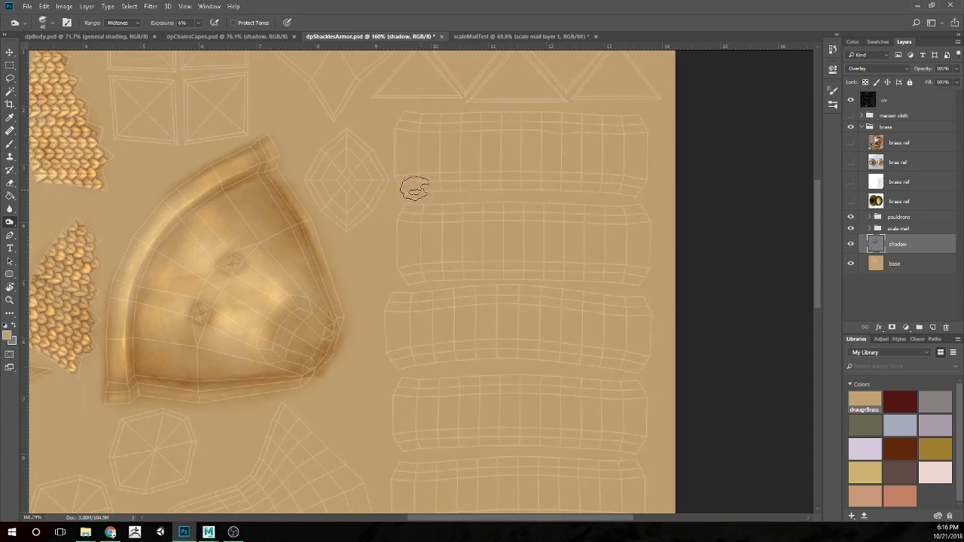
mouse_move(426, 185)
left_mouse_down()
mouse_move(481, 183)
mouse_move(397, 186)
mouse_move(653, 188)
mouse_move(540, 177)
mouse_move(393, 183)
mouse_move(653, 187)
left_mouse_up()
mouse_move(625, 120)
left_mouse_down()
mouse_move(541, 124)
mouse_move(647, 126)
mouse_move(393, 123)
mouse_move(647, 131)
mouse_move(392, 119)
mouse_move(642, 128)
mouse_move(406, 122)
mouse_move(642, 127)
mouse_move(404, 119)
left_mouse_up()
left_click_drag(399, 183, 643, 186)
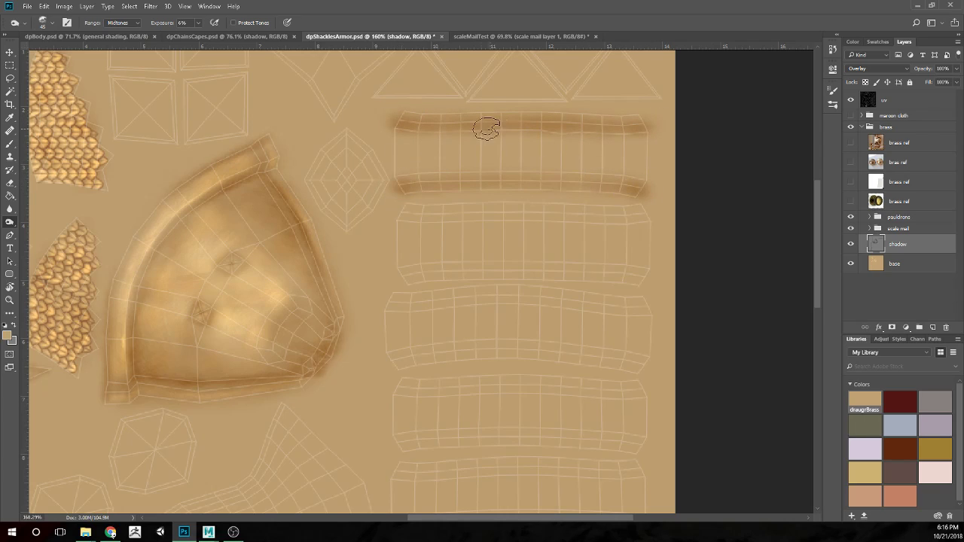
Burn matching dark bands along the upper and lower edges of the second and third strips
mouse_move(399, 213)
left_mouse_down()
mouse_move(657, 213)
mouse_move(406, 218)
mouse_move(593, 212)
left_mouse_up()
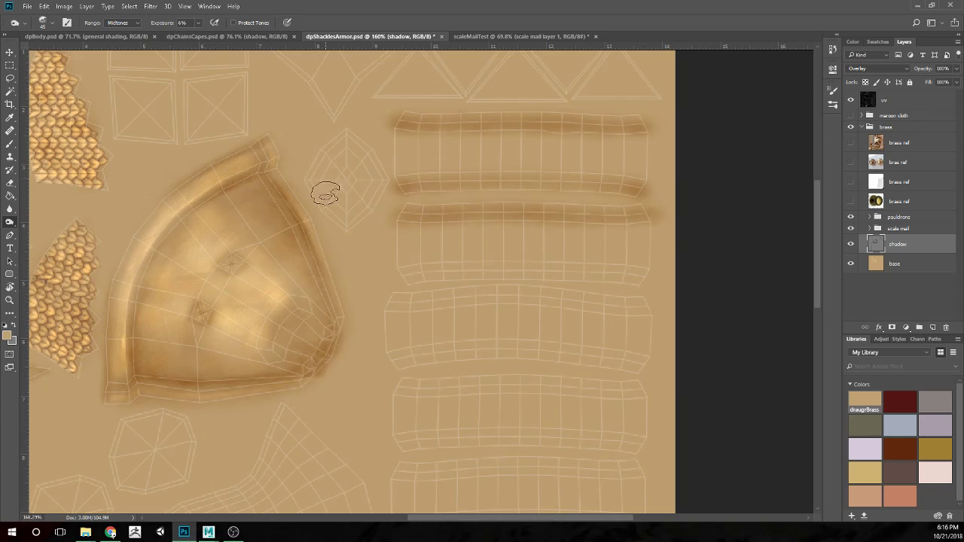
mouse_move(399, 278)
left_mouse_down()
mouse_move(434, 270)
mouse_move(388, 278)
mouse_move(611, 273)
left_mouse_up()
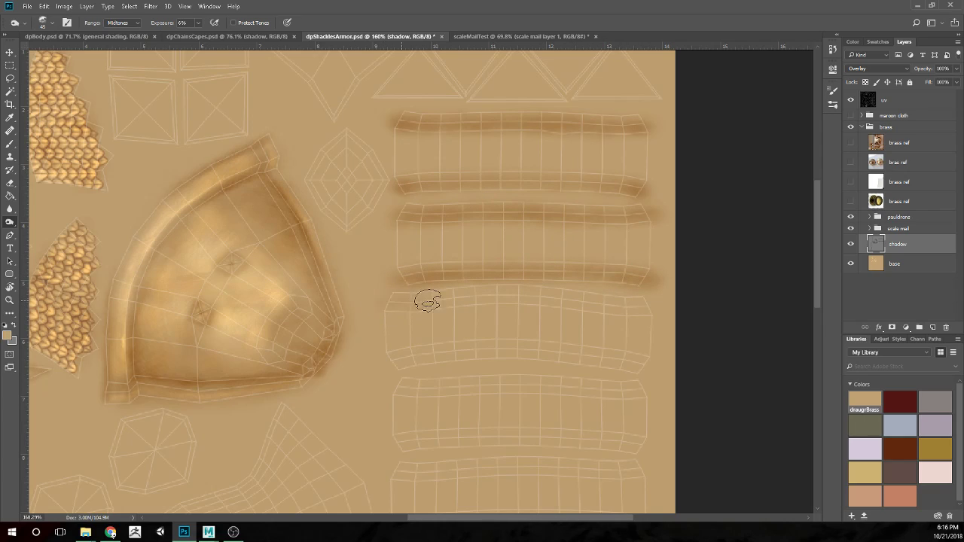
mouse_move(380, 299)
left_mouse_down()
mouse_move(542, 286)
mouse_move(540, 295)
mouse_move(474, 295)
mouse_move(657, 305)
mouse_move(519, 296)
left_mouse_up()
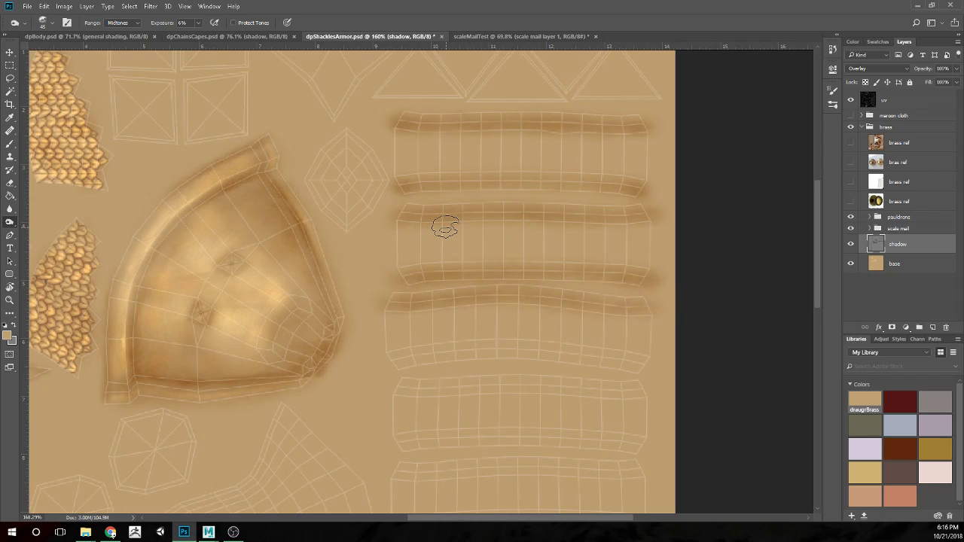
left_click_drag(522, 342, 483, 219)
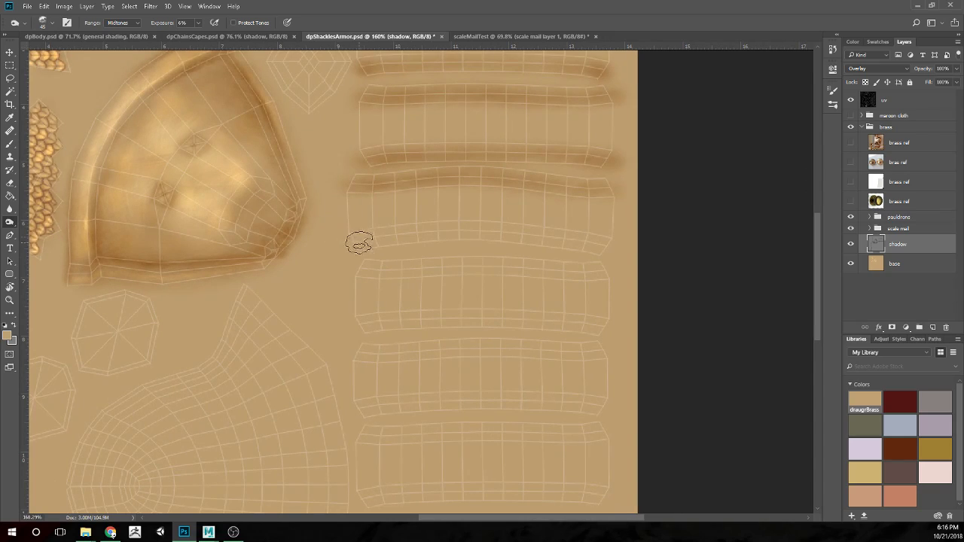
mouse_move(362, 239)
left_mouse_down()
mouse_move(490, 231)
mouse_move(624, 249)
mouse_move(520, 234)
mouse_move(434, 236)
mouse_move(530, 223)
left_mouse_up()
Burn shading bands along both long edges of the fourth and fifth strips
mouse_move(476, 333)
left_mouse_down()
mouse_move(442, 261)
mouse_move(445, 278)
left_mouse_up()
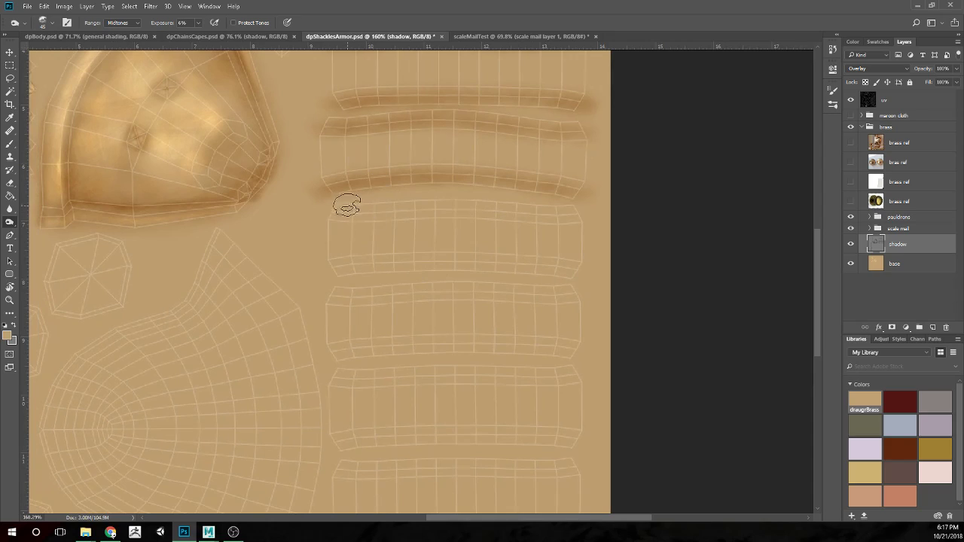
mouse_move(393, 208)
left_mouse_down()
mouse_move(343, 208)
mouse_move(478, 205)
mouse_move(335, 211)
mouse_move(403, 210)
mouse_move(316, 204)
mouse_move(583, 211)
left_mouse_up()
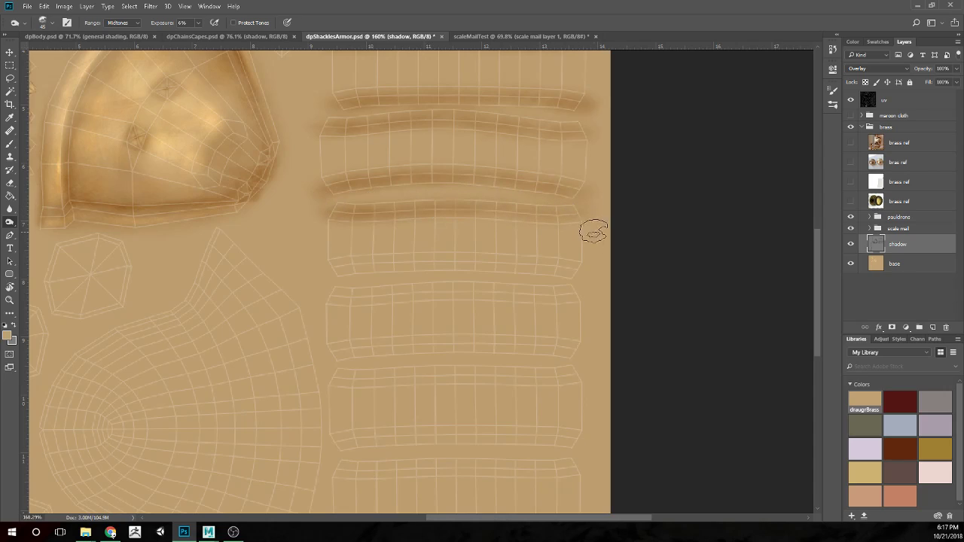
mouse_move(541, 270)
left_mouse_down()
mouse_move(489, 259)
mouse_move(595, 274)
mouse_move(388, 272)
mouse_move(518, 261)
mouse_move(343, 264)
mouse_move(408, 260)
mouse_move(316, 274)
mouse_move(423, 264)
mouse_move(314, 269)
mouse_move(414, 264)
mouse_move(348, 263)
mouse_move(483, 260)
mouse_move(358, 263)
mouse_move(586, 275)
mouse_move(457, 271)
mouse_move(468, 248)
mouse_move(333, 178)
mouse_move(475, 257)
mouse_move(423, 263)
mouse_move(475, 276)
mouse_move(513, 263)
mouse_move(415, 263)
left_mouse_up()
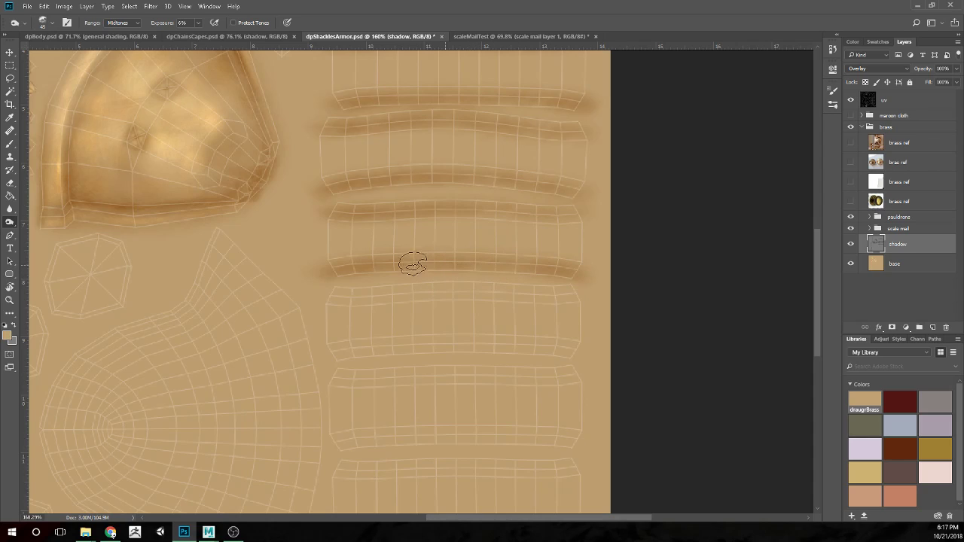
mouse_move(477, 316)
left_mouse_down()
mouse_move(449, 278)
mouse_move(459, 237)
left_mouse_up()
mouse_move(359, 213)
left_mouse_down()
mouse_move(400, 210)
mouse_move(312, 209)
mouse_move(589, 203)
mouse_move(407, 212)
mouse_move(494, 203)
left_mouse_up()
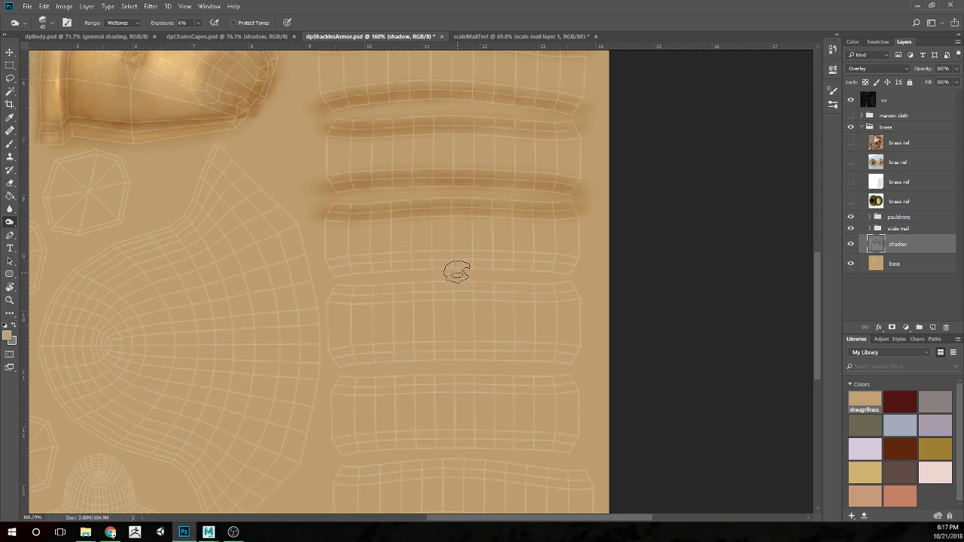
scroll(441, 260, "down", 2)
mouse_move(352, 225)
left_mouse_down()
mouse_move(312, 232)
mouse_move(388, 221)
mouse_move(315, 223)
mouse_move(465, 217)
mouse_move(345, 223)
mouse_move(590, 224)
mouse_move(349, 217)
left_mouse_up()
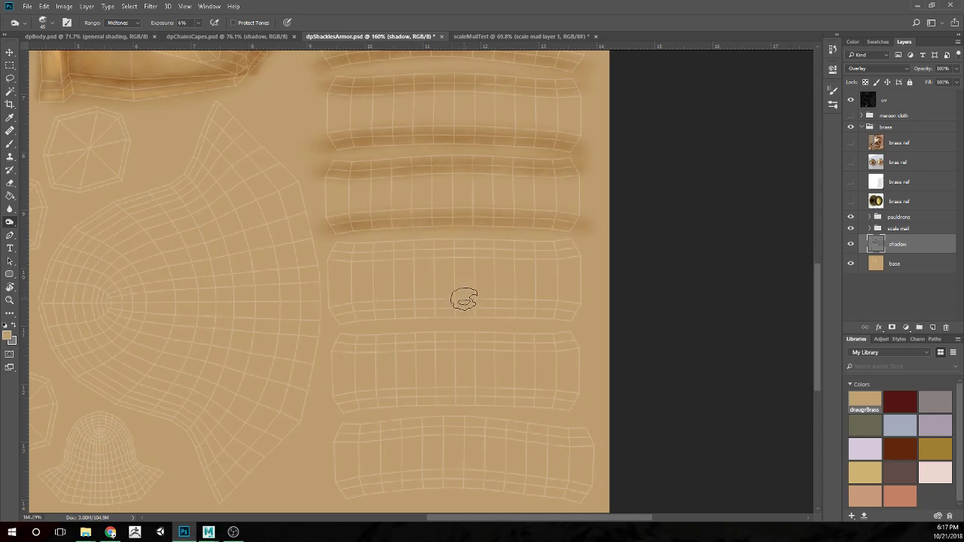
Burn shading bands along both long edges of the three lowest strips, following their curved UV outlines
left_click_drag(459, 291, 454, 279)
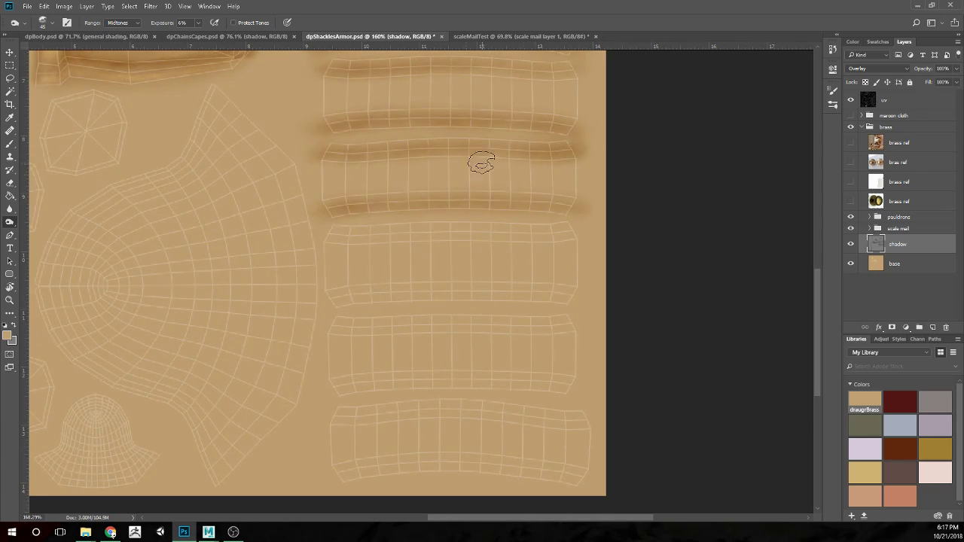
mouse_move(363, 234)
left_mouse_down()
mouse_move(321, 237)
mouse_move(407, 235)
mouse_move(313, 238)
mouse_move(582, 228)
mouse_move(525, 237)
mouse_move(594, 226)
mouse_move(311, 238)
mouse_move(340, 225)
mouse_move(582, 223)
mouse_move(502, 234)
left_mouse_up()
mouse_move(581, 299)
left_mouse_down()
mouse_move(486, 300)
mouse_move(525, 291)
mouse_move(321, 303)
mouse_move(365, 292)
mouse_move(316, 303)
mouse_move(390, 290)
mouse_move(399, 290)
mouse_move(319, 301)
mouse_move(537, 291)
mouse_move(510, 304)
left_mouse_up()
left_click_drag(428, 369, 424, 284)
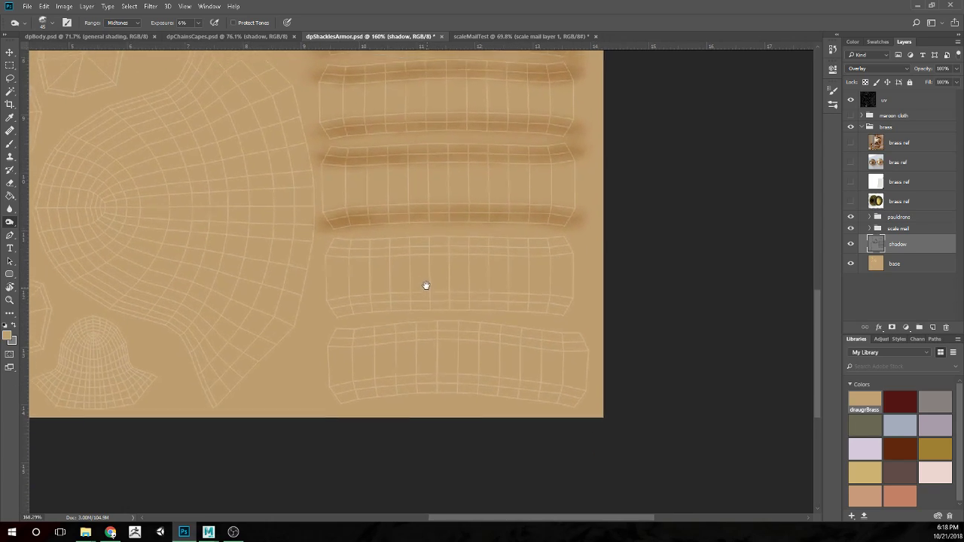
mouse_move(330, 263)
left_mouse_down()
mouse_move(395, 270)
mouse_move(315, 265)
mouse_move(465, 263)
mouse_move(387, 269)
mouse_move(518, 272)
mouse_move(408, 264)
mouse_move(597, 259)
mouse_move(522, 272)
mouse_move(570, 270)
mouse_move(503, 270)
mouse_move(584, 266)
mouse_move(328, 271)
mouse_move(466, 264)
mouse_move(441, 271)
left_mouse_up()
left_click_drag(450, 332, 439, 271)
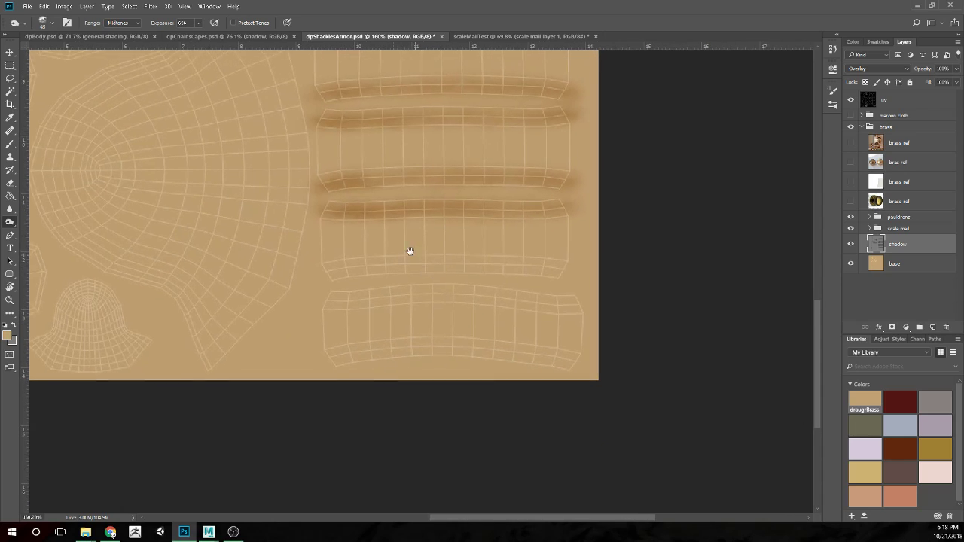
mouse_move(380, 263)
left_mouse_down()
mouse_move(312, 270)
mouse_move(396, 266)
mouse_move(312, 272)
mouse_move(563, 262)
mouse_move(584, 273)
mouse_move(524, 266)
mouse_move(577, 276)
mouse_move(536, 265)
mouse_move(572, 268)
mouse_move(393, 271)
mouse_move(571, 269)
mouse_move(397, 280)
mouse_move(564, 275)
mouse_move(347, 272)
mouse_move(323, 304)
mouse_move(318, 296)
mouse_move(310, 305)
mouse_move(380, 302)
mouse_move(308, 301)
mouse_move(443, 287)
mouse_move(343, 301)
mouse_move(475, 291)
mouse_move(404, 295)
mouse_move(583, 293)
mouse_move(594, 303)
mouse_move(541, 304)
mouse_move(595, 302)
mouse_move(370, 295)
mouse_move(590, 303)
mouse_move(441, 300)
mouse_move(580, 302)
mouse_move(481, 294)
mouse_move(559, 297)
mouse_move(490, 289)
mouse_move(352, 297)
left_mouse_up()
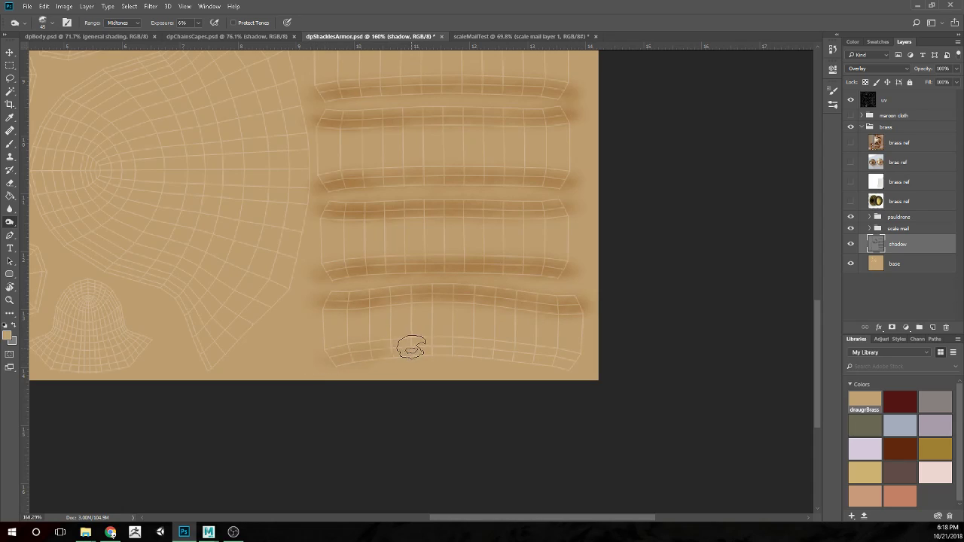
mouse_move(399, 346)
left_mouse_down()
mouse_move(442, 342)
mouse_move(312, 359)
mouse_move(469, 344)
mouse_move(325, 358)
mouse_move(471, 347)
mouse_move(339, 352)
mouse_move(562, 351)
mouse_move(567, 368)
mouse_move(503, 354)
mouse_move(588, 361)
mouse_move(474, 352)
mouse_move(587, 370)
mouse_move(455, 358)
mouse_move(587, 369)
mouse_move(406, 344)
mouse_move(590, 366)
mouse_move(461, 350)
mouse_move(446, 351)
mouse_move(493, 352)
mouse_move(322, 358)
mouse_move(486, 347)
mouse_move(527, 358)
mouse_move(391, 350)
mouse_move(400, 306)
left_mouse_up()
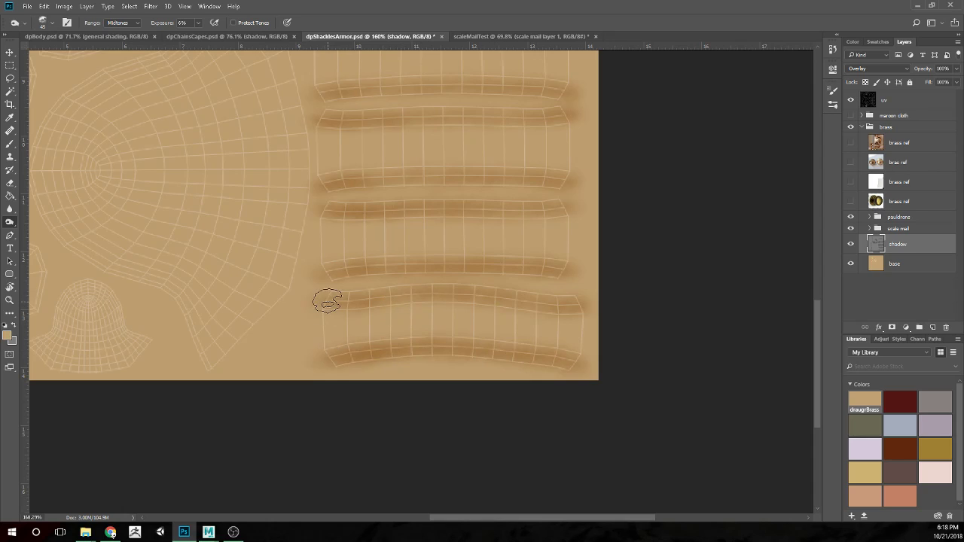
Review the burned edge bands on all the strips against the rest of the brass sheet
scroll(360, 216, "down", 3)
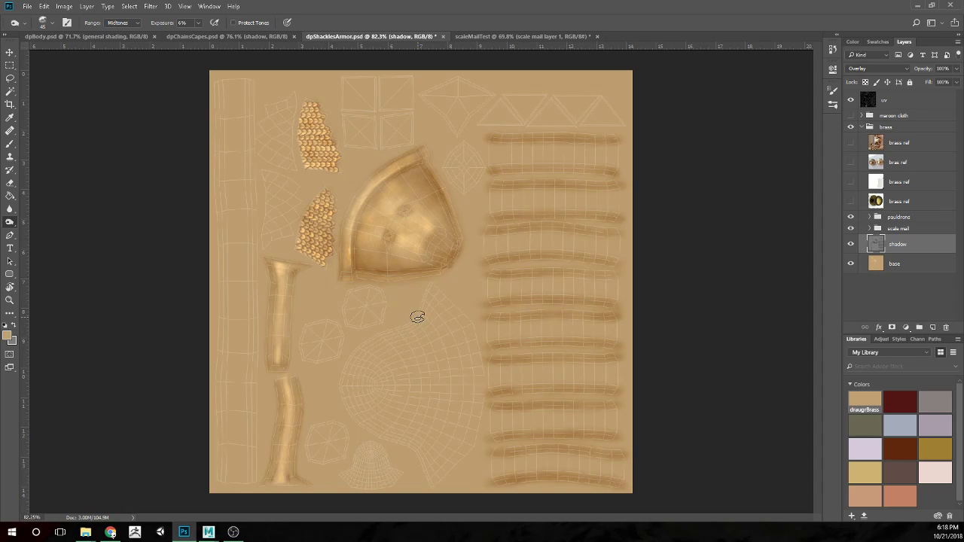
scroll(473, 354, "up", 1)
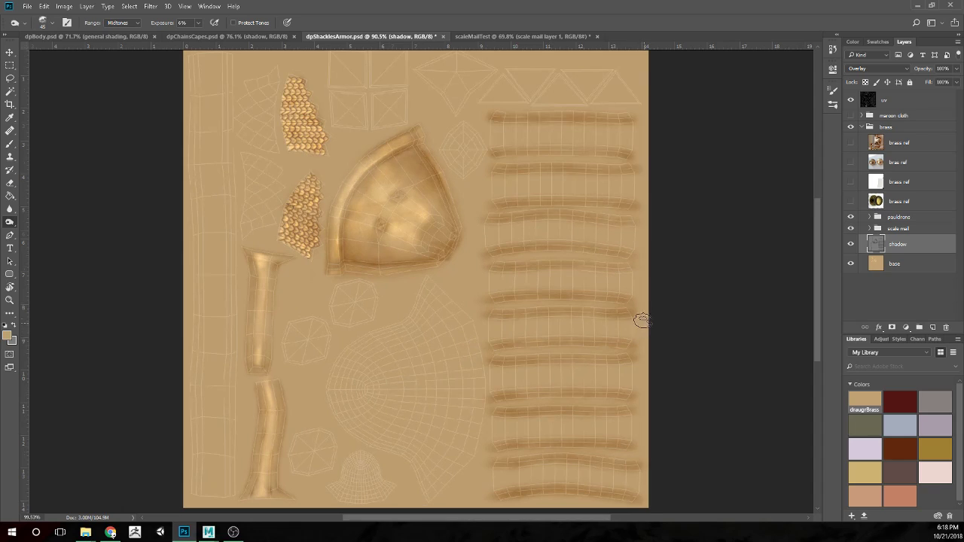
scroll(643, 324, "up", 1)
scroll(642, 307, "up", 1)
scroll(592, 280, "up", 1)
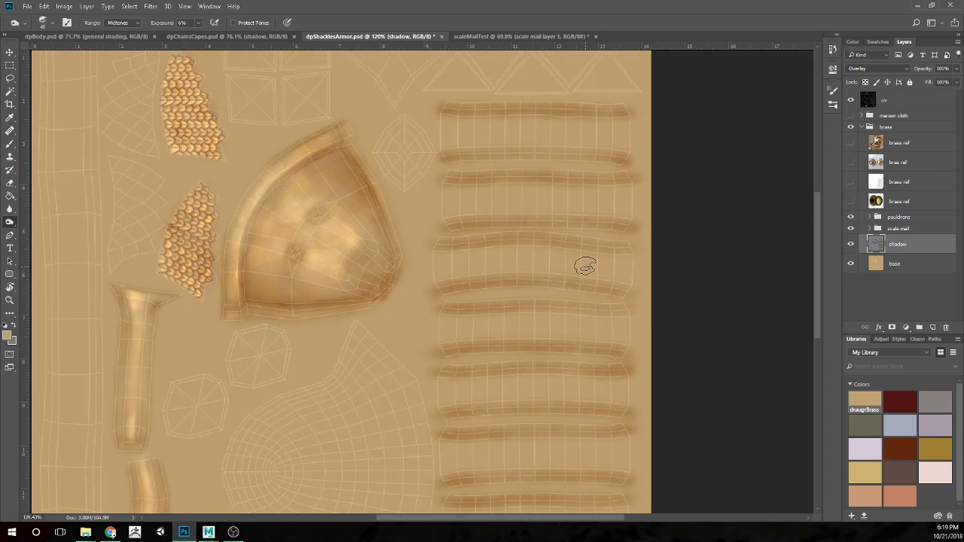
Dodge thin highlight lines along both inner edges of the top strip on the base layer, using the Highlights range at 3% exposure
left_click(904, 267)
key("shift+o")
key("shift+o")
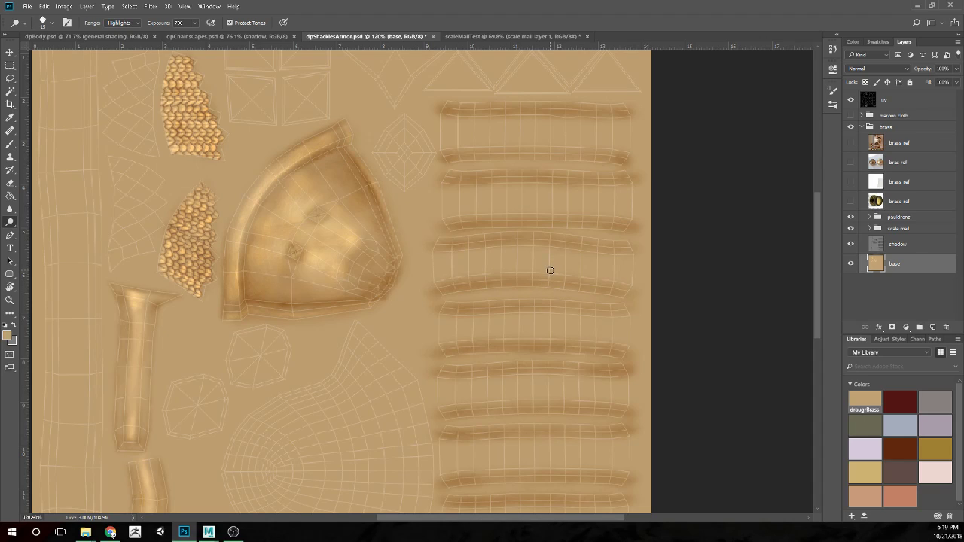
scroll(508, 250, "up", 2)
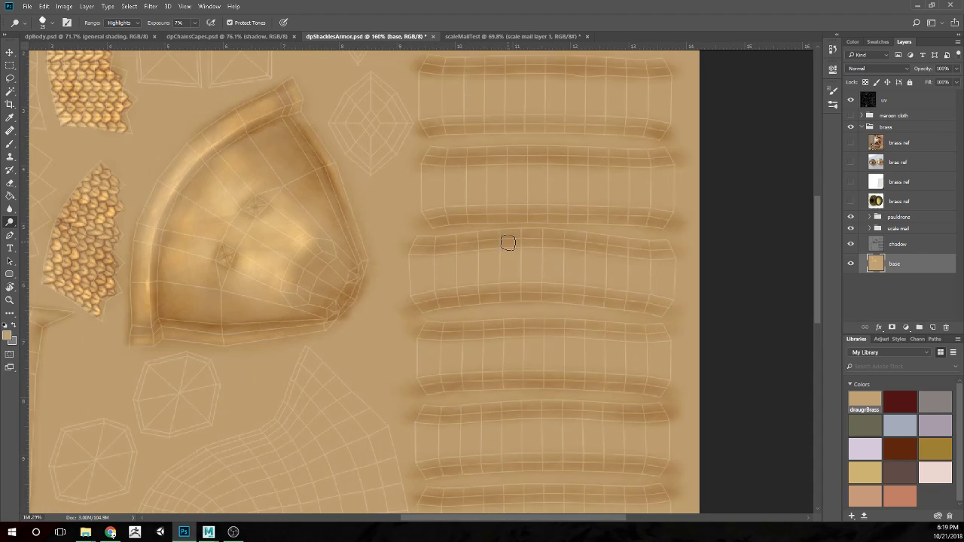
scroll(528, 248, "up", 3)
scroll(650, 245, "up", 2)
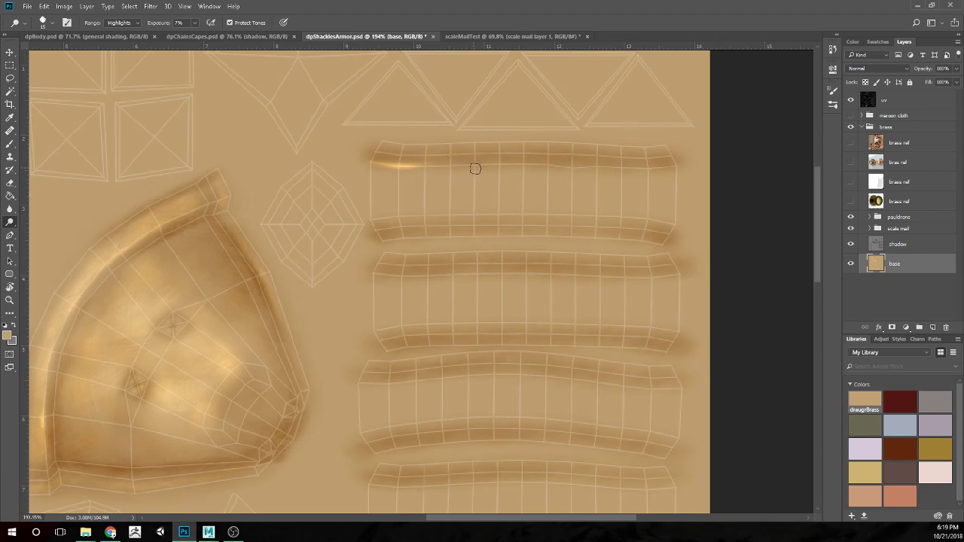
key("alt")
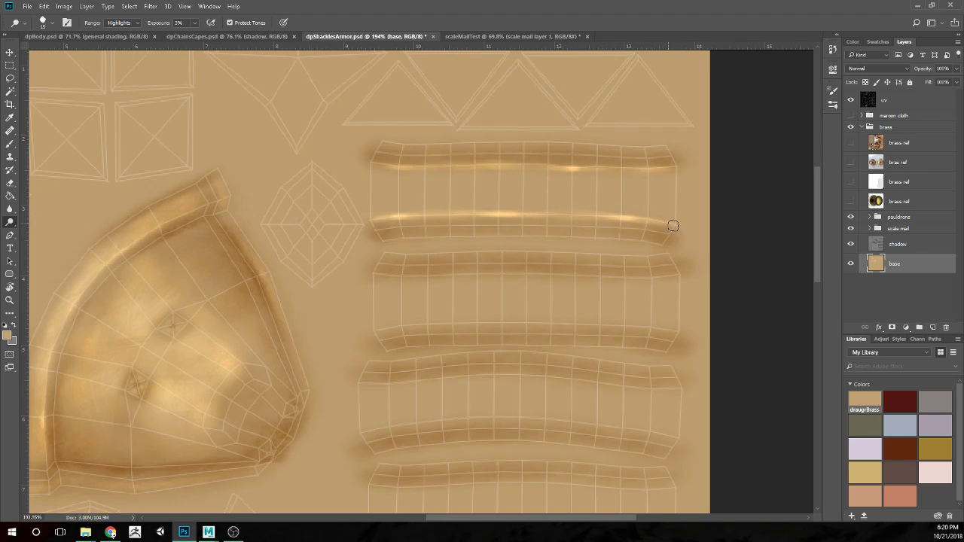
mouse_move(651, 168)
left_mouse_down()
mouse_move(372, 169)
mouse_move(557, 162)
mouse_move(680, 173)
mouse_move(597, 188)
left_mouse_up()
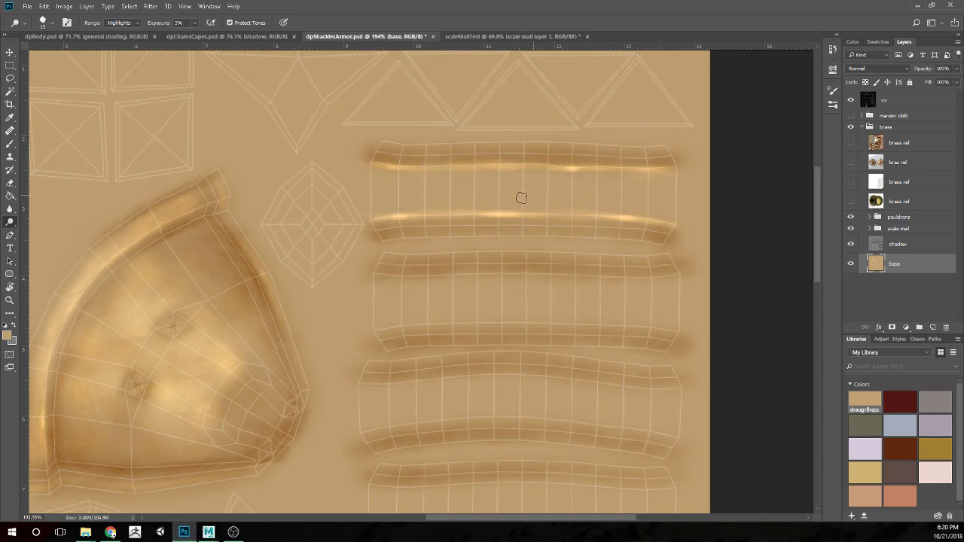
Enlarge the Dodge brush to 40 px and brighten the whole middle of the top strip
key("bracketright")
key("bracketright")
key("bracketright")
key("bracketright")
key("bracketright")
key("bracketright")
key("bracketright")
mouse_move(389, 221)
left_mouse_down()
mouse_move(414, 181)
mouse_move(393, 179)
mouse_move(393, 207)
mouse_move(436, 189)
mouse_move(435, 174)
mouse_move(450, 198)
mouse_move(483, 202)
mouse_move(538, 185)
mouse_move(540, 175)
mouse_move(583, 203)
mouse_move(645, 195)
mouse_move(654, 181)
mouse_move(657, 190)
mouse_move(539, 192)
mouse_move(379, 165)
mouse_move(448, 188)
mouse_move(432, 191)
mouse_move(440, 190)
mouse_move(399, 186)
mouse_move(566, 191)
mouse_move(399, 197)
mouse_move(467, 198)
mouse_move(431, 199)
mouse_move(389, 181)
mouse_move(543, 189)
mouse_move(663, 211)
mouse_move(665, 186)
mouse_move(399, 174)
mouse_move(391, 147)
left_mouse_up()
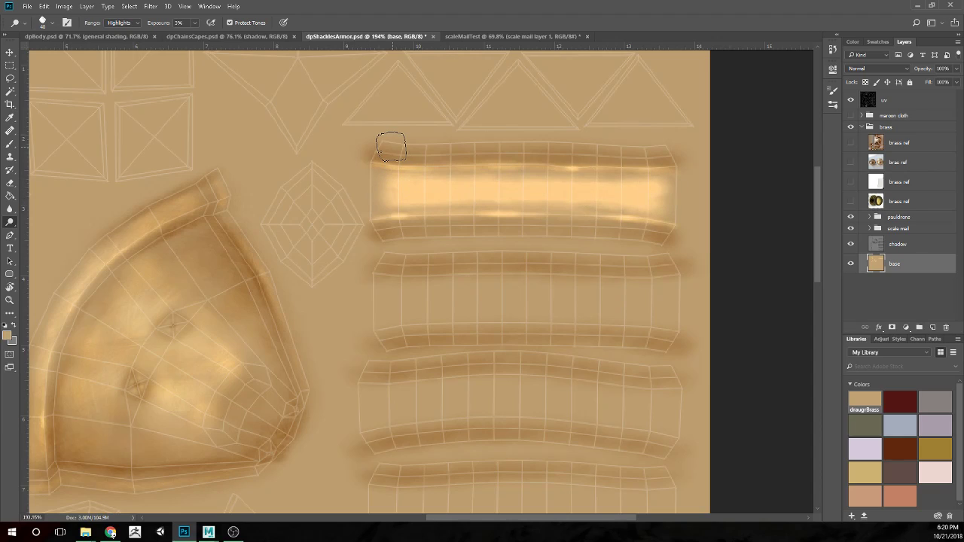
Choose the cloud 1 preset for the Brush tool
key("b")
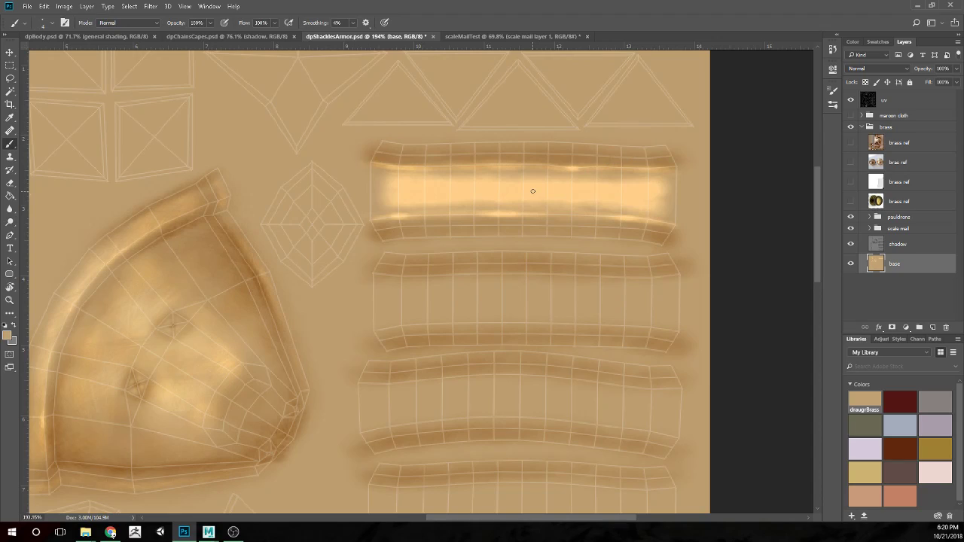
key("bracketright")
key("bracketright")
key("bracketright")
key("bracketright")
left_click(50, 23)
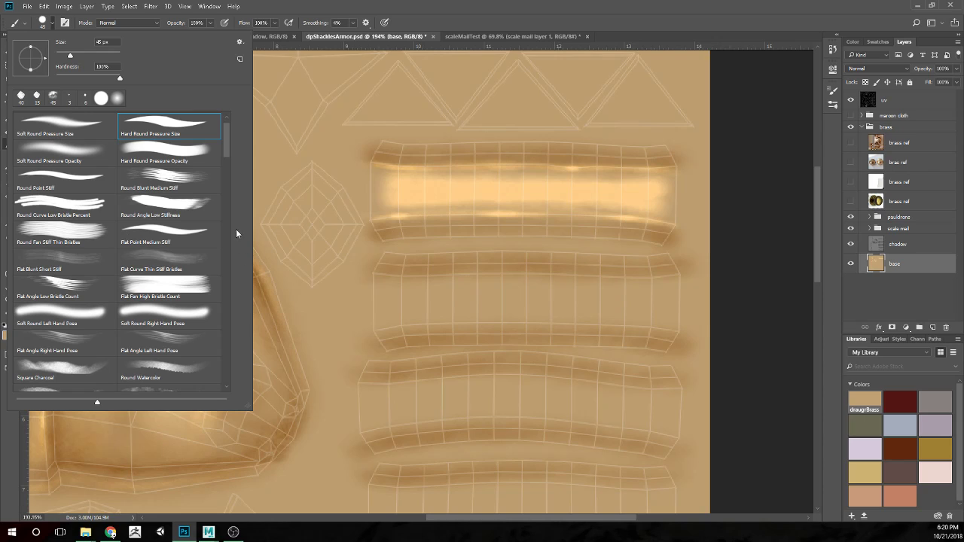
mouse_move(226, 151)
left_mouse_down()
mouse_move(224, 390)
mouse_move(237, 346)
left_mouse_up()
left_click(201, 312)
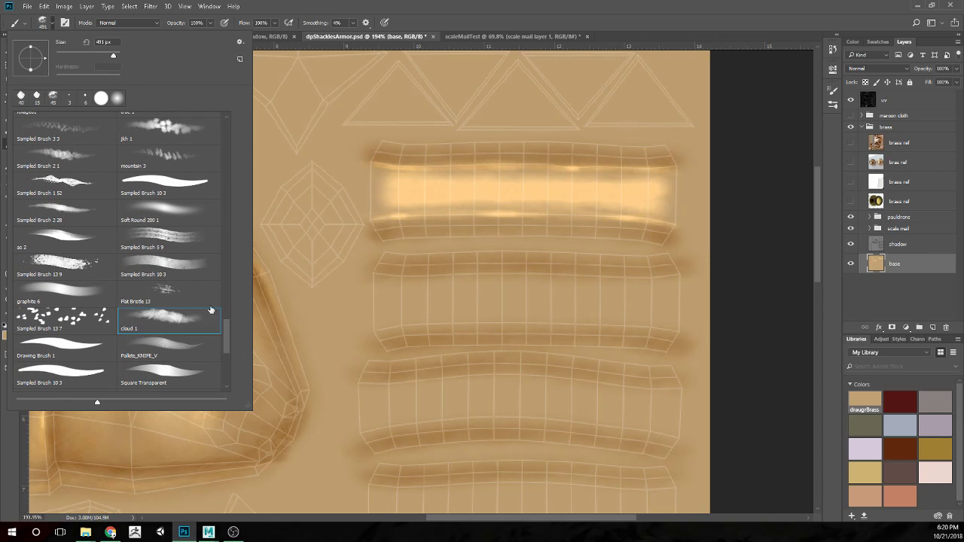
key("Return")
Paint brass color over the bright middle of the top strip at 30% opacity, reducing the cloud brush to 50 px for softer blending
key("bracketleft")
key("bracketleft")
key("bracketleft")
key("bracketleft")
key("bracketleft")
key("bracketleft")
key("bracketleft")
key("bracketleft")
key("bracketright")
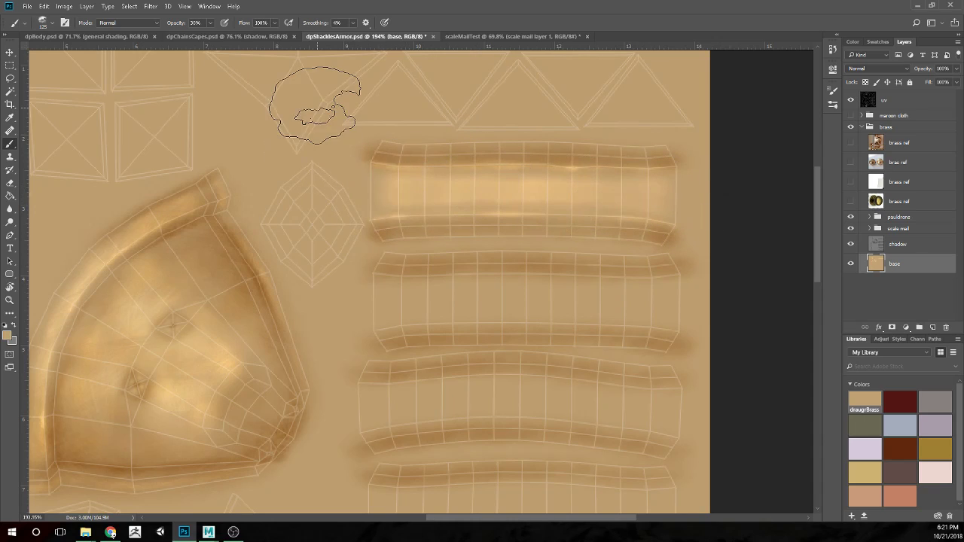
key("bracketleft")
key("bracketleft")
key("bracketleft")
key("bracketleft")
key("bracketleft")
key("bracketleft")
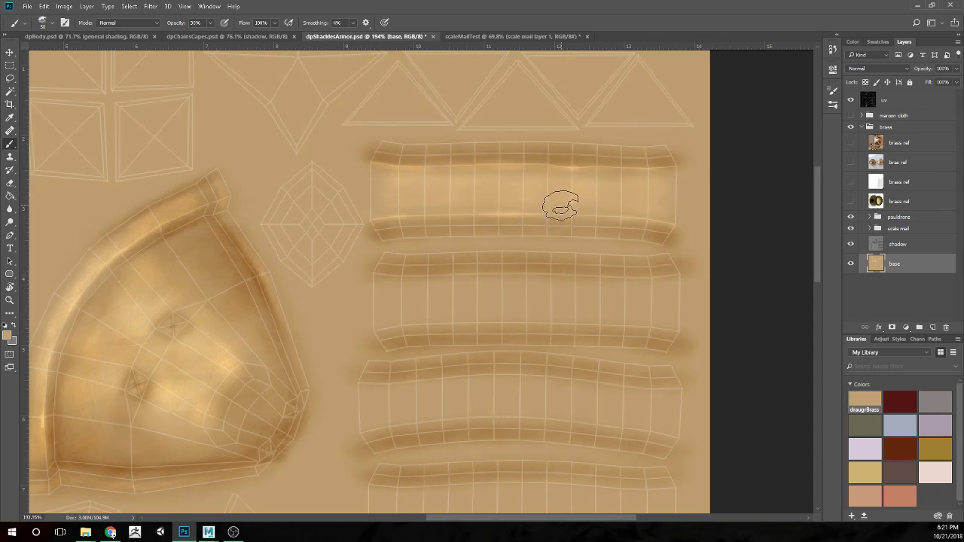
Shrink the Dodge brush to 8 px and sharpen the thin highlight lines along the top strip's inner edges
key("o")
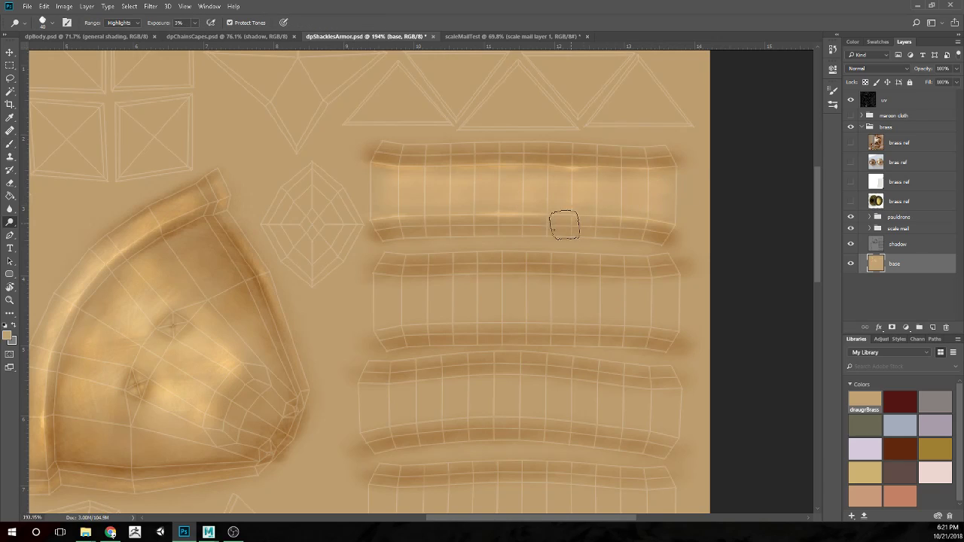
key("bracketleft")
key("bracketleft")
key("bracketleft")
key("bracketleft")
key("bracketleft")
key("bracketleft")
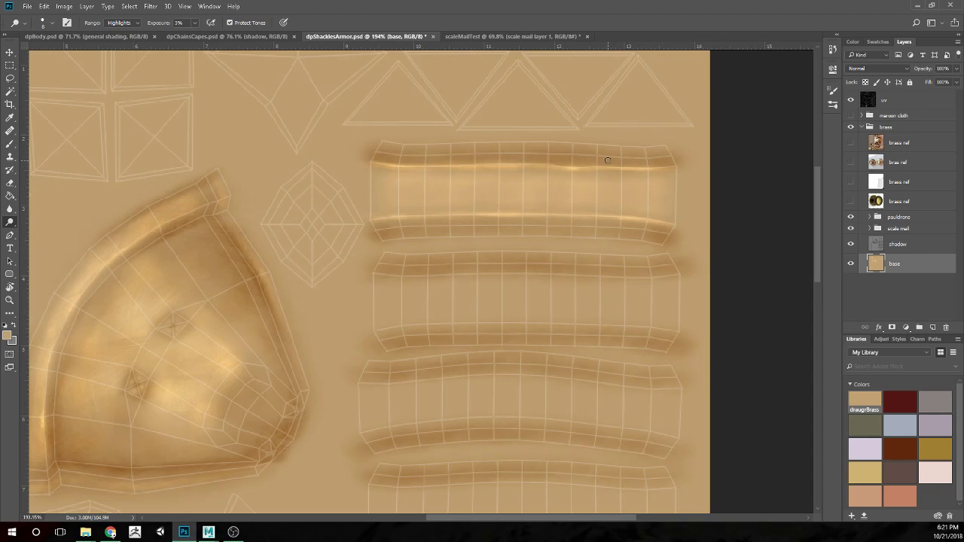
Enlarge the Dodge brush to 25 px and add lengthwise highlight streaks across the middle of the top strip
scroll(608, 161, "down", 10)
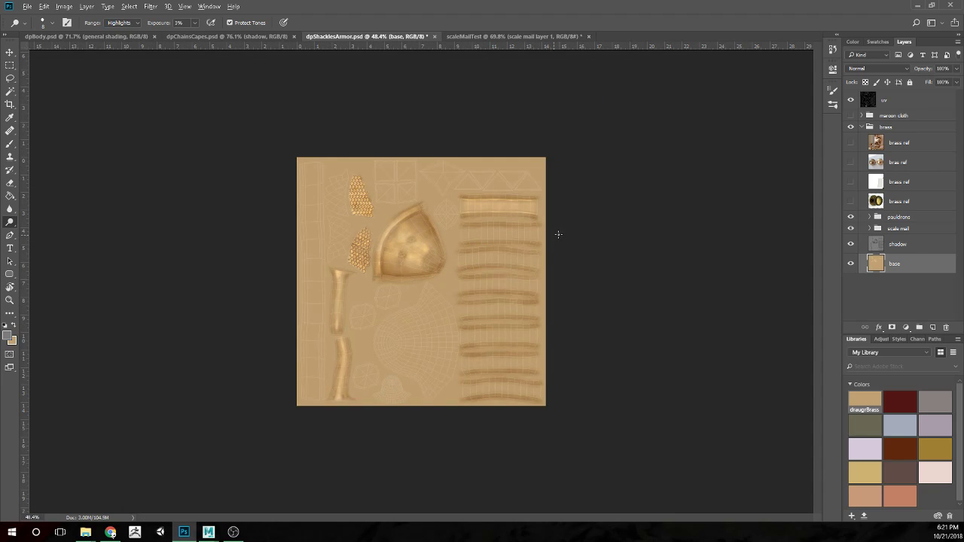
scroll(555, 235, "up", 10)
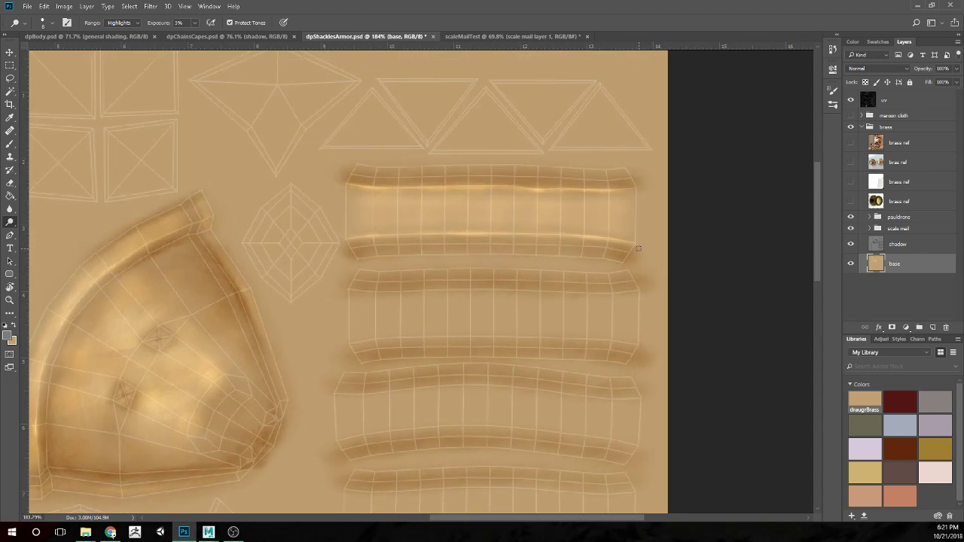
scroll(638, 248, "up", 1)
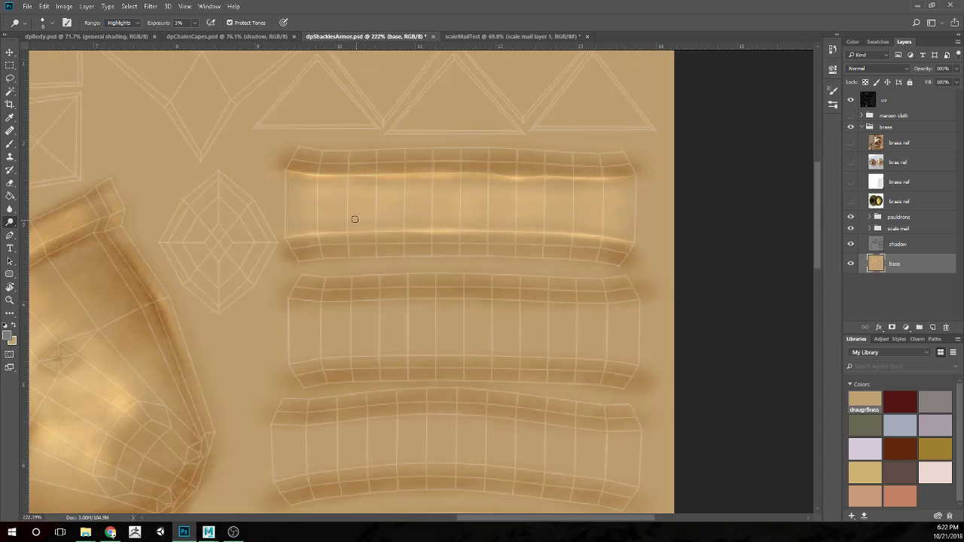
key("bracketright")
key("bracketright")
key("bracketright")
key("bracketright")
key("bracketright")
mouse_move(350, 211)
left_mouse_down()
mouse_move(440, 216)
mouse_move(284, 215)
mouse_move(429, 208)
mouse_move(299, 201)
mouse_move(348, 198)
mouse_move(514, 208)
mouse_move(344, 193)
mouse_move(579, 207)
mouse_move(372, 199)
mouse_move(590, 216)
mouse_move(372, 208)
mouse_move(545, 194)
mouse_move(390, 184)
mouse_move(503, 189)
mouse_move(477, 180)
mouse_move(520, 196)
mouse_move(437, 213)
mouse_move(512, 224)
mouse_move(590, 217)
mouse_move(498, 205)
mouse_move(649, 226)
mouse_move(501, 204)
mouse_move(650, 217)
mouse_move(621, 204)
mouse_move(469, 193)
mouse_move(680, 203)
mouse_move(529, 210)
mouse_move(659, 228)
mouse_move(513, 195)
left_mouse_up()
Brush faint grey patches across the middle of the top strip with the cloud brush at 30% opacity, undoing the first heavy stroke
key("e")
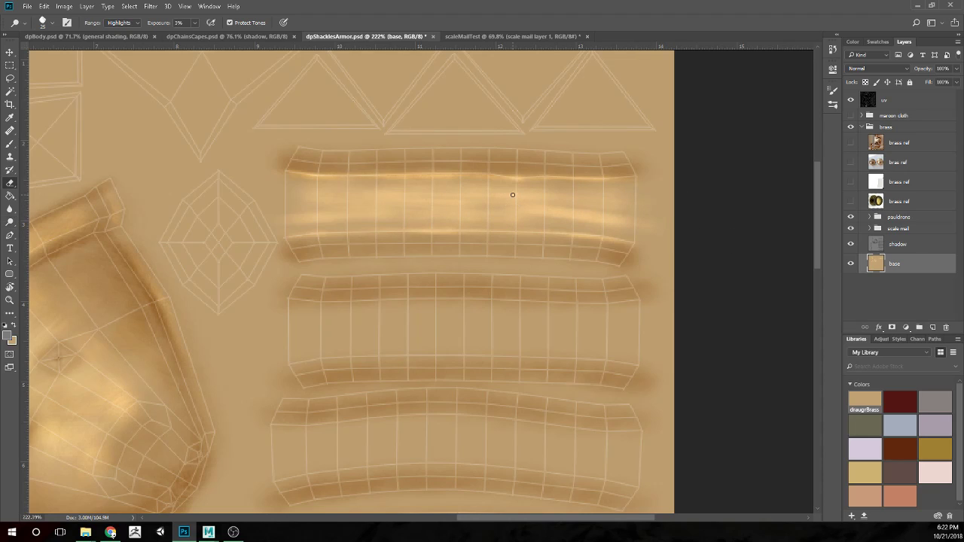
key("b")
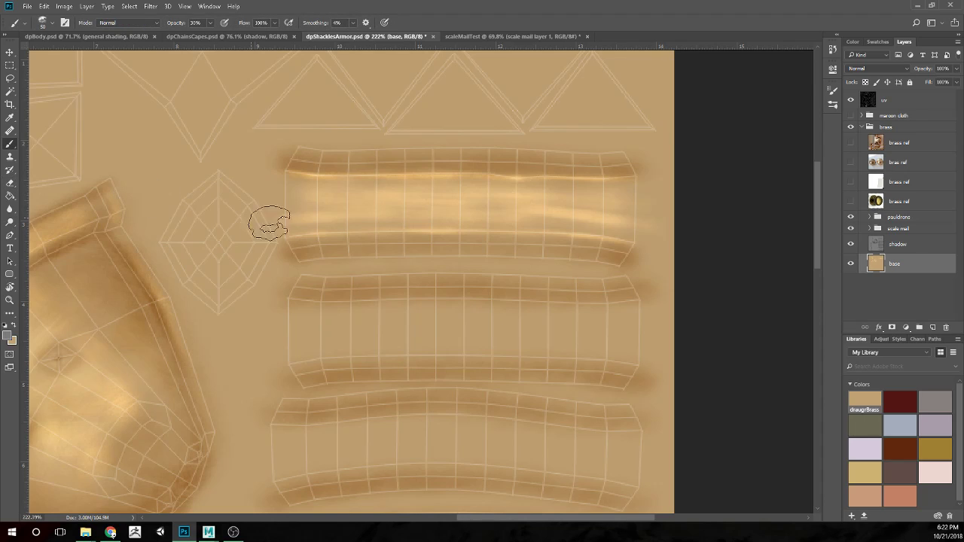
left_click_drag(324, 203, 327, 204)
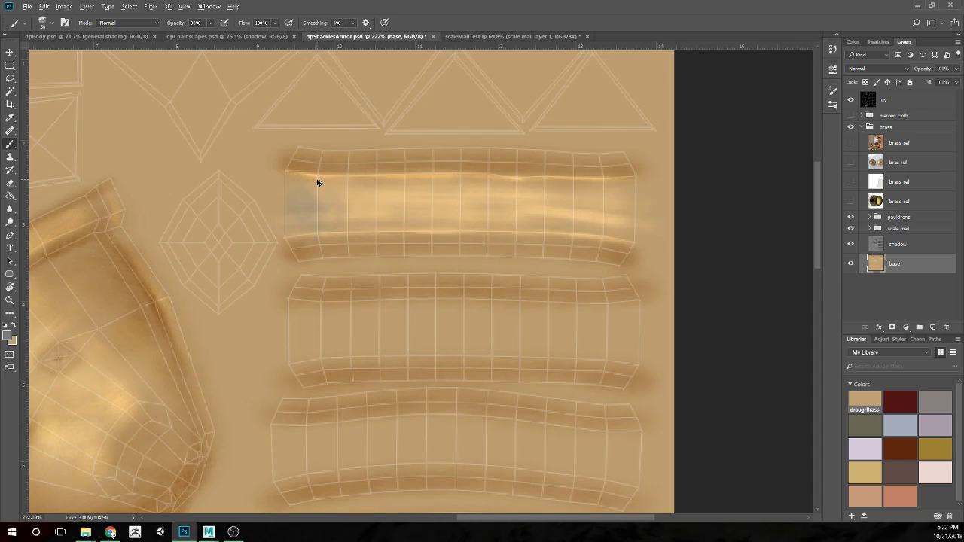
key("ctrl+z")
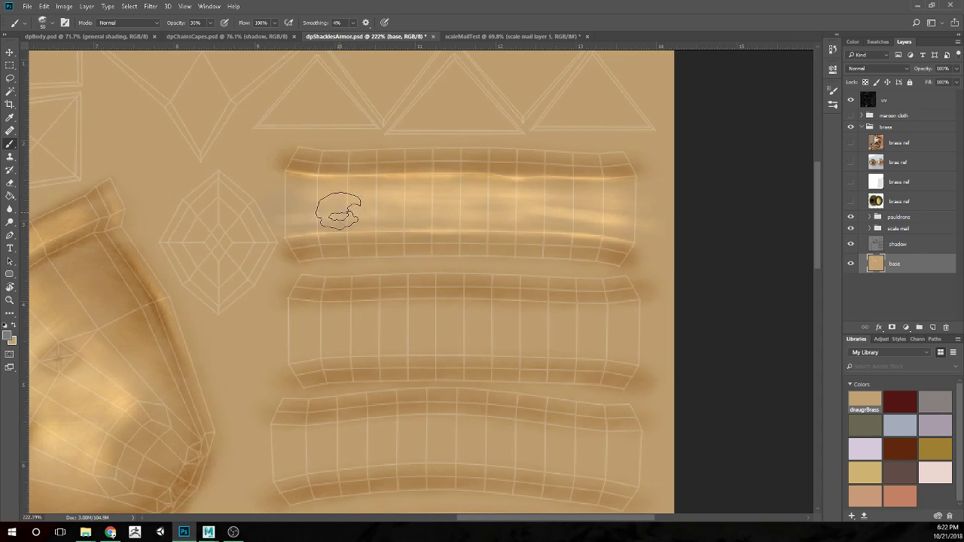
mouse_move(310, 203)
left_mouse_down()
mouse_move(467, 211)
mouse_move(629, 198)
left_mouse_up()
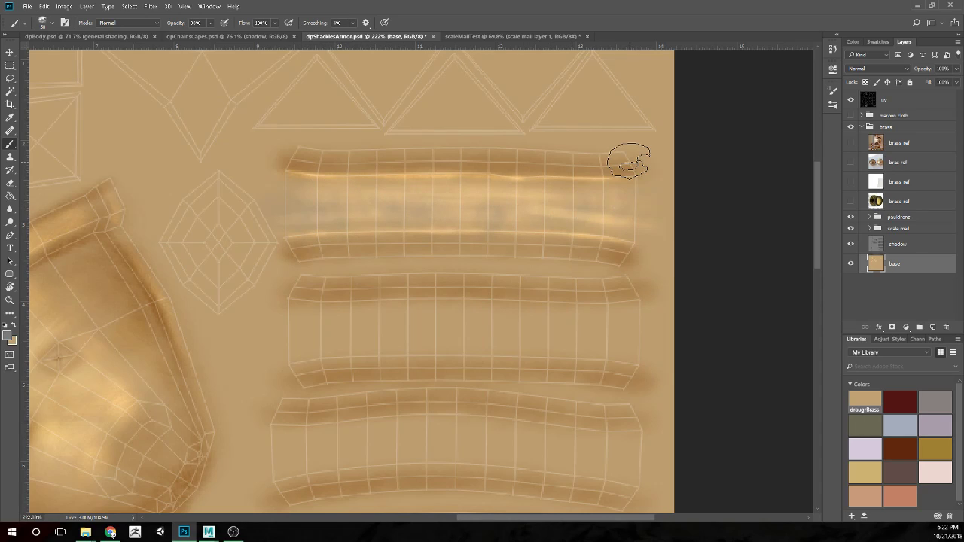
scroll(614, 170, "down", 3)
scroll(571, 276, "down", 3)
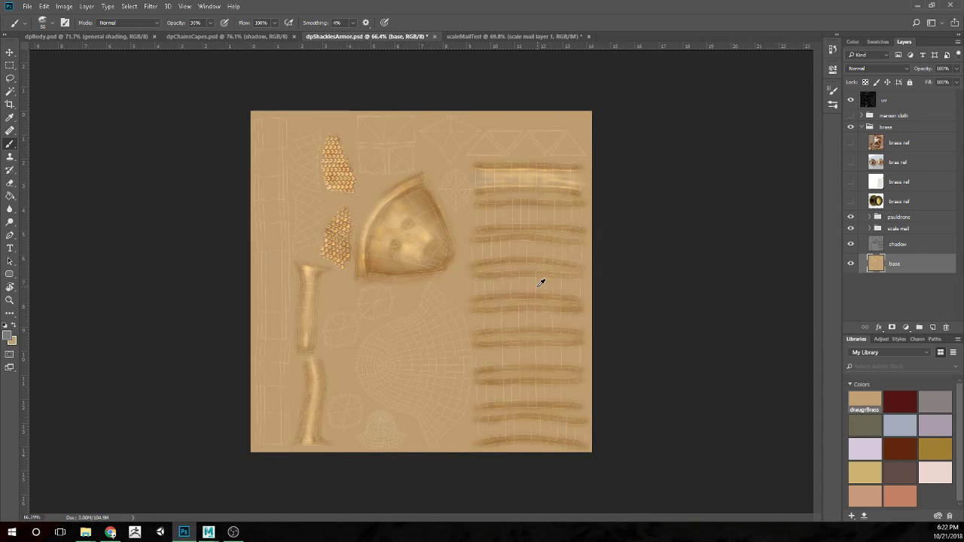
scroll(543, 280, "up", 2)
scroll(614, 245, "up", 4)
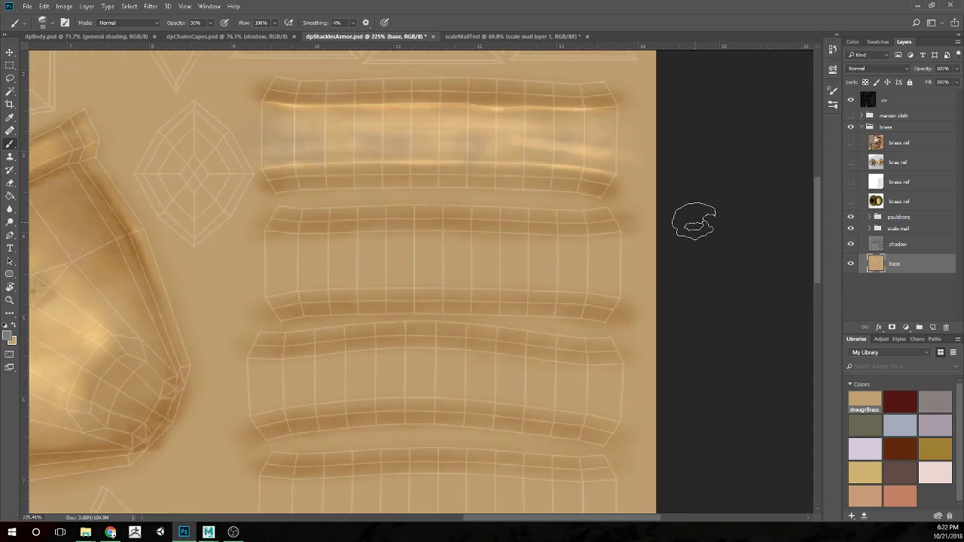
scroll(669, 221, "up", 1)
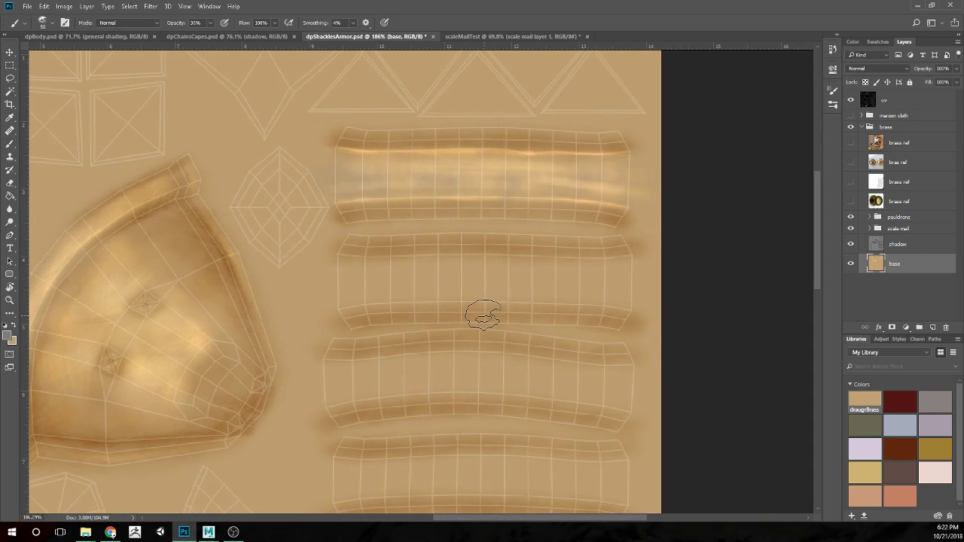
Return to the Dodge tool and reduce its brush to 8 px for thin edge highlights
key("o")
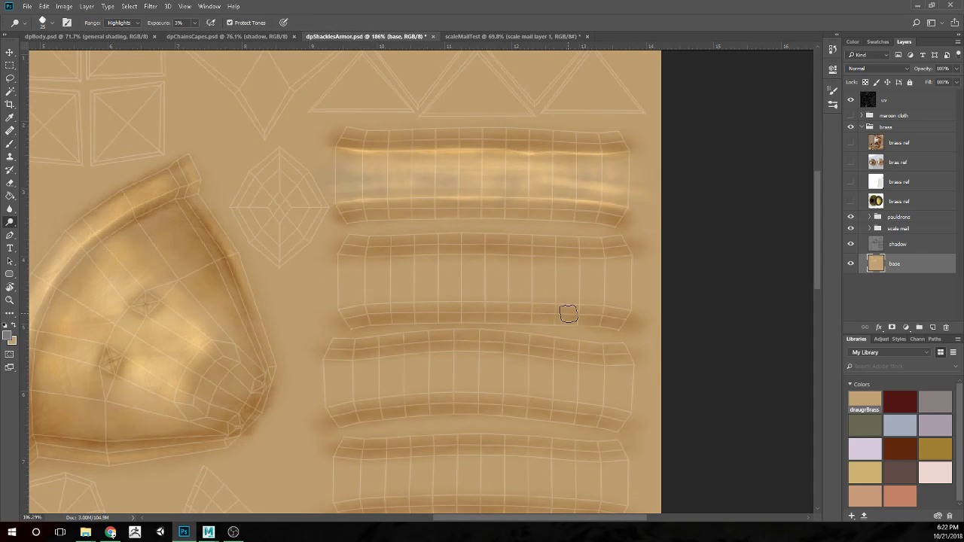
key("bracketleft")
key("bracketleft")
key("bracketleft")
key("bracketleft")
Switch to Maya, inspect the brass armor on the character model, and return to the texture in Photoshop
left_click_drag(963, 34, 349, 0)
scroll(640, 224, "down", 3)
mouse_move(617, 303)
left_mouse_down()
mouse_move(654, 304)
mouse_move(415, 308)
mouse_move(620, 302)
mouse_move(594, 329)
mouse_move(616, 286)
mouse_move(620, 297)
left_mouse_up()
scroll(621, 288, "up", 3)
left_click(461, 168)
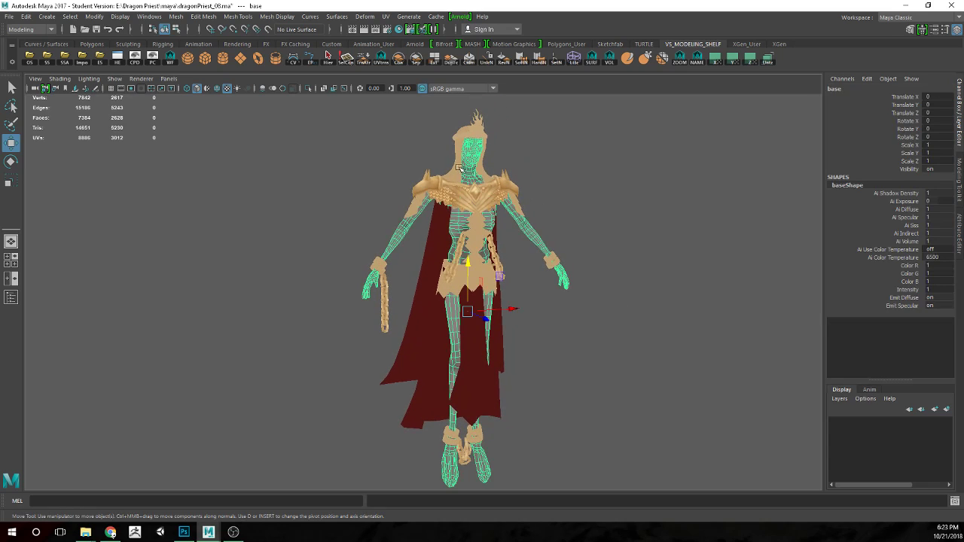
left_click(608, 208)
left_click_drag(625, 286, 610, 306)
key("alt+Tab")
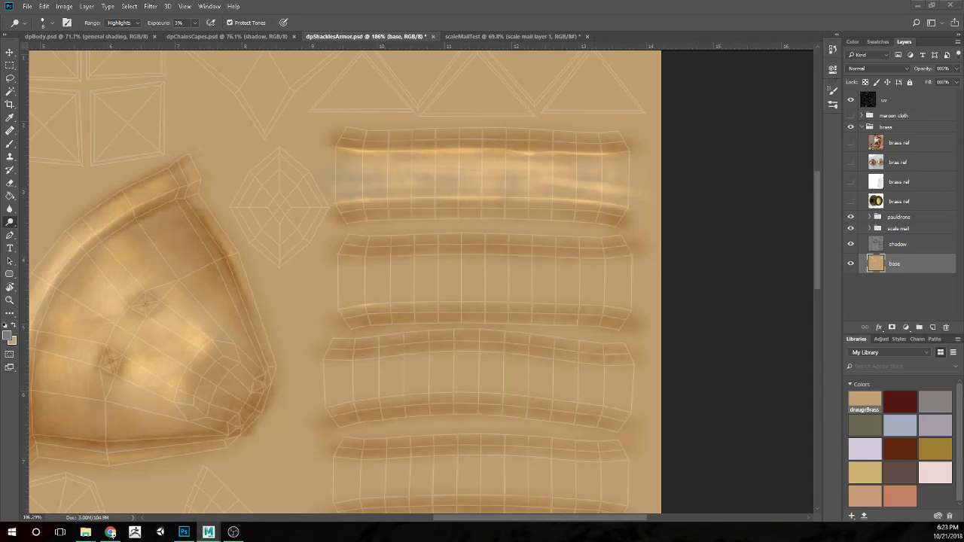
Dodge thin highlight lines along the upper and lower inner edges of the second strip
scroll(446, 299, "up", 2)
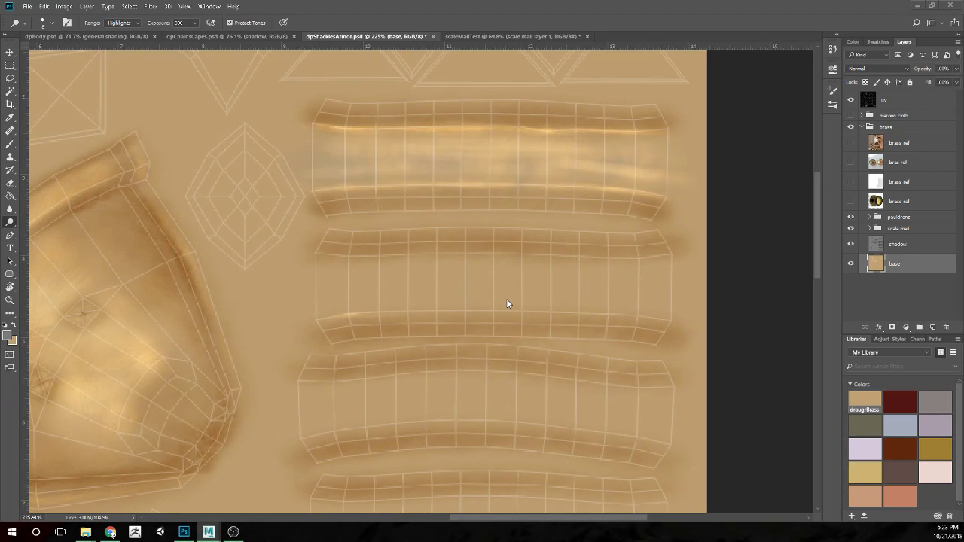
left_click(341, 314)
mouse_move(358, 314)
left_mouse_down()
mouse_move(325, 317)
mouse_move(447, 312)
mouse_move(353, 307)
left_mouse_up()
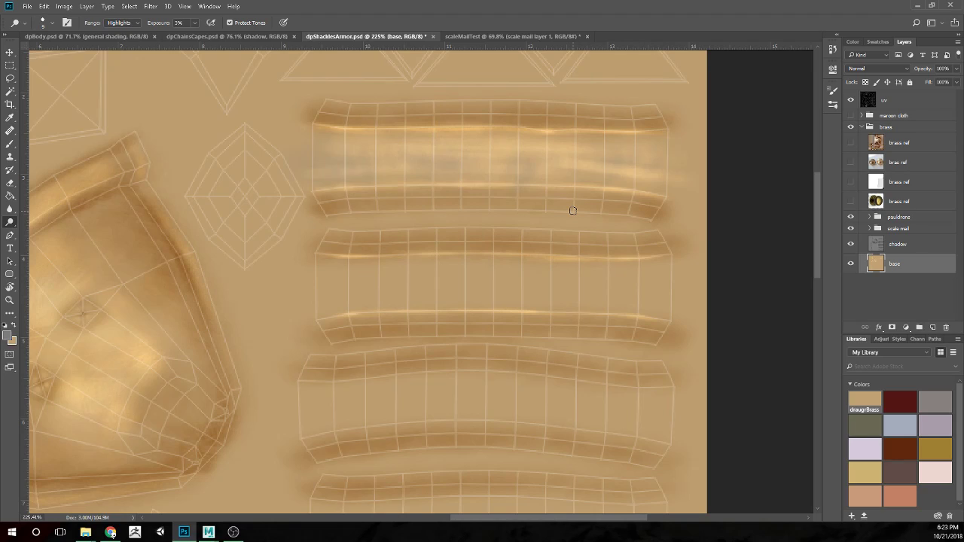
Dodge broad highlights across the middle of the second strip with a 45 px brush, and mute them with soft grey cloud-brush patches
key("bracketright")
key("bracketright")
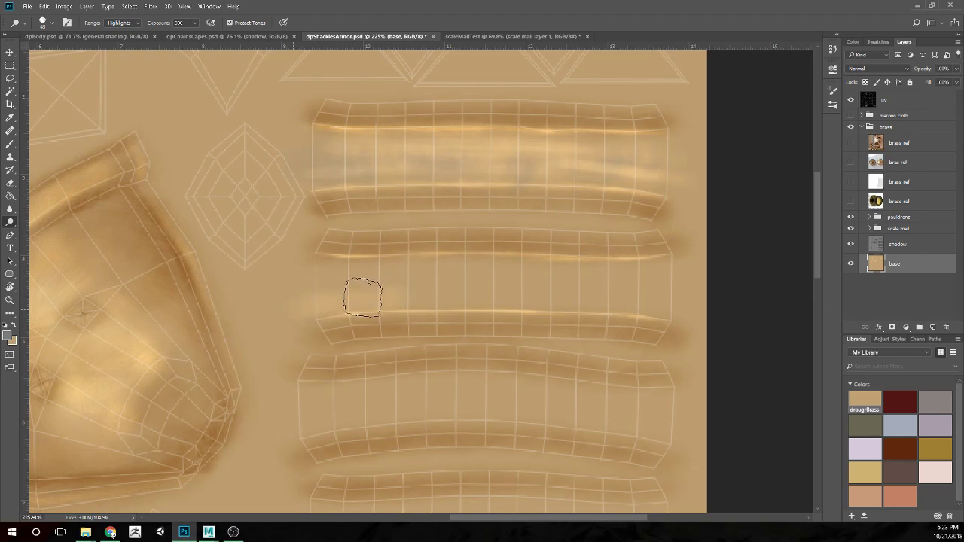
mouse_move(344, 289)
left_mouse_down()
mouse_move(441, 285)
mouse_move(323, 273)
mouse_move(291, 284)
mouse_move(522, 282)
mouse_move(354, 277)
mouse_move(515, 281)
mouse_move(536, 272)
mouse_move(437, 267)
mouse_move(510, 261)
mouse_move(383, 281)
mouse_move(596, 301)
mouse_move(405, 299)
mouse_move(644, 279)
mouse_move(568, 303)
mouse_move(668, 305)
mouse_move(642, 282)
left_mouse_up()
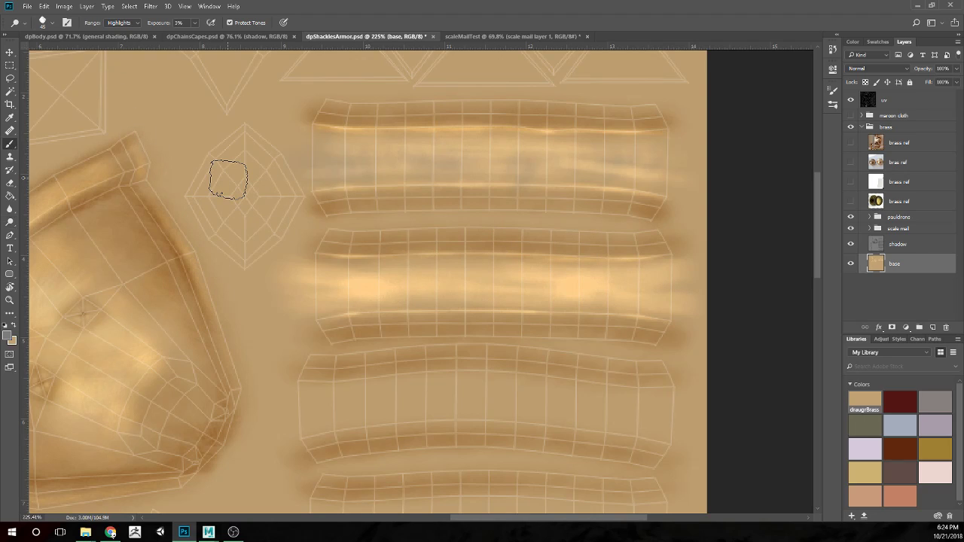
key("b")
mouse_move(294, 294)
left_mouse_down()
mouse_move(359, 297)
mouse_move(395, 285)
mouse_move(387, 278)
mouse_move(548, 293)
mouse_move(484, 280)
mouse_move(703, 286)
left_mouse_up()
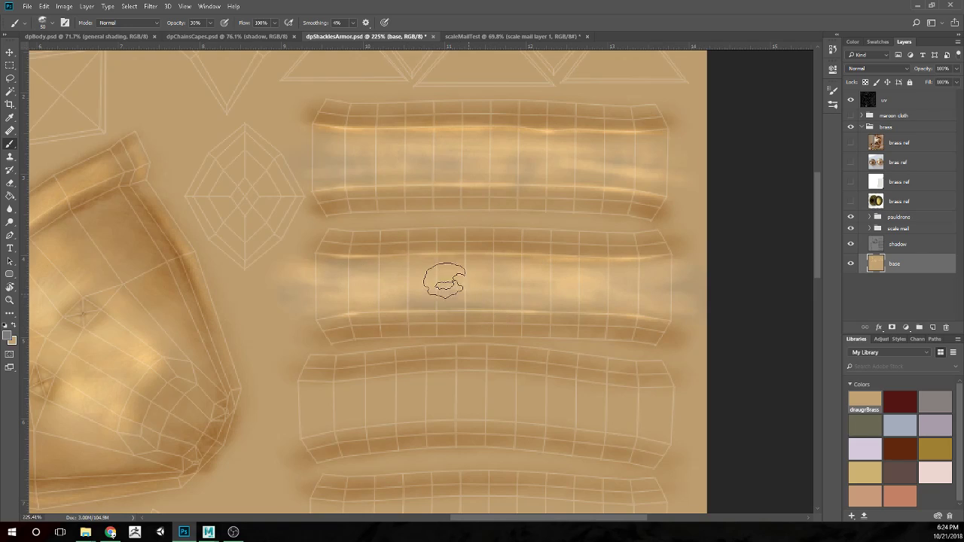
Dodge thin highlight lines along the upper and lower inner edges of the third strip with a small brush
key("o")
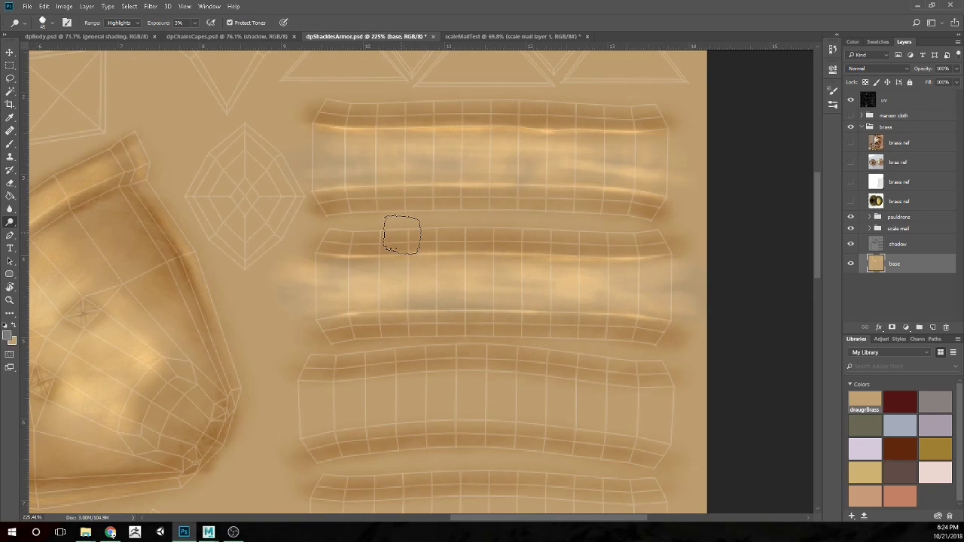
key("bracketleft")
key("bracketleft")
key("bracketleft")
scroll(538, 236, "down", 5)
scroll(624, 250, "up", 3)
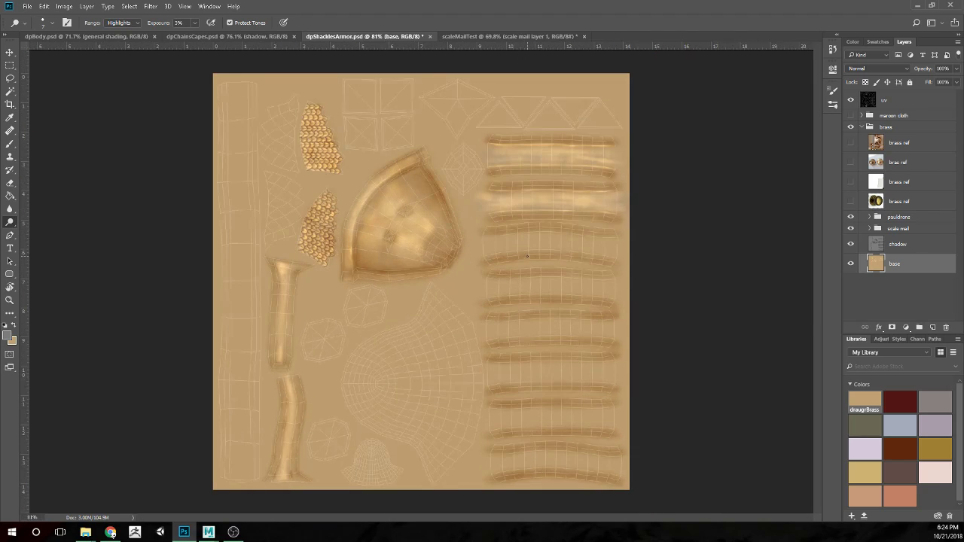
scroll(677, 267, "up", 4)
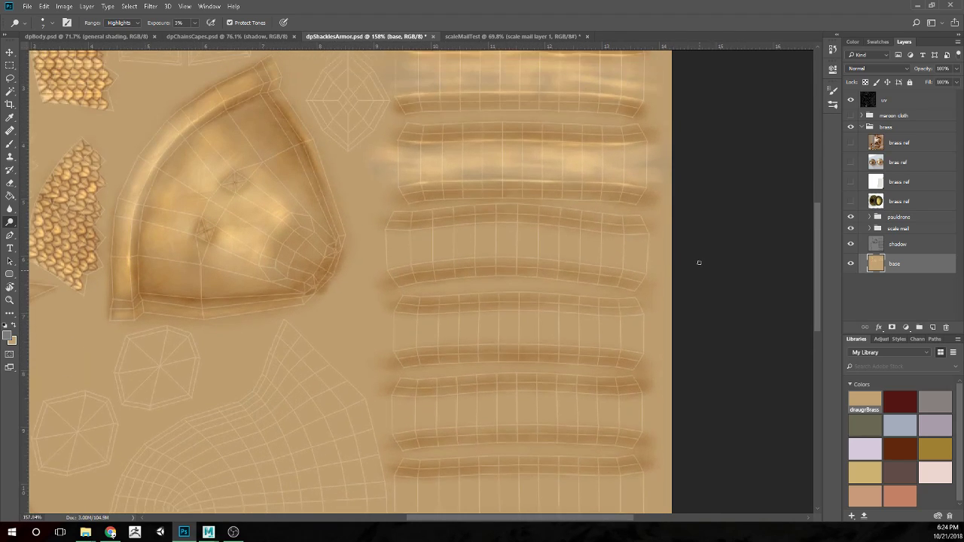
scroll(679, 273, "down", 5)
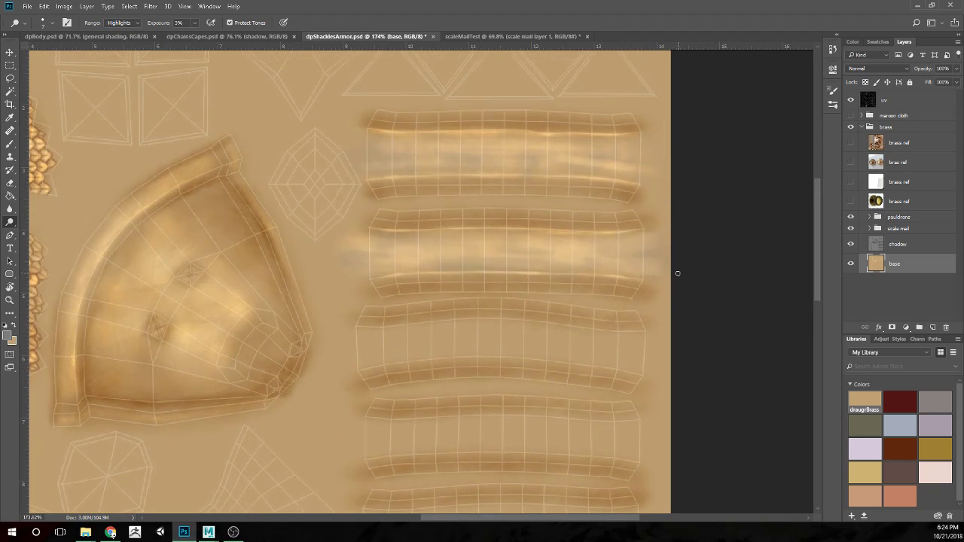
scroll(671, 276, "up", 5)
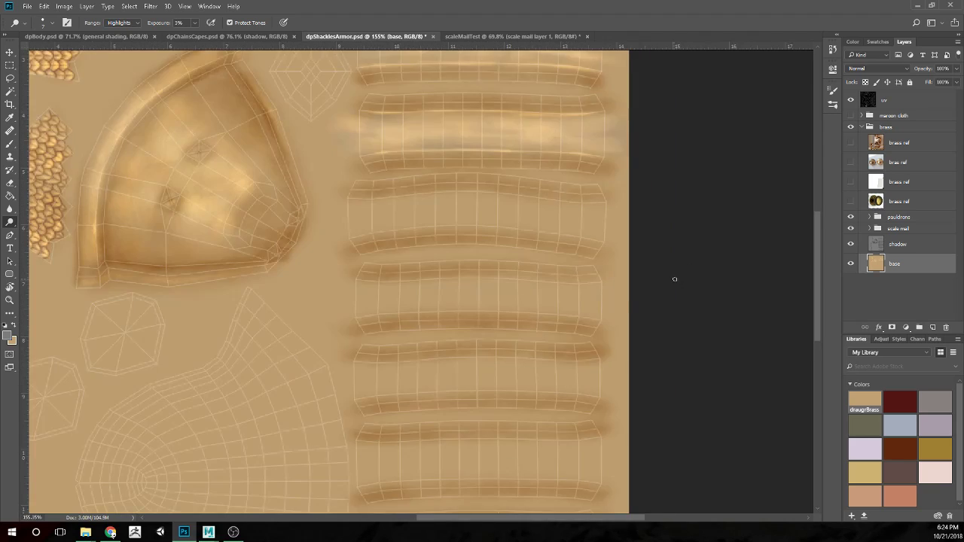
scroll(421, 283, "up", 2)
left_click_drag(421, 283, 628, 251)
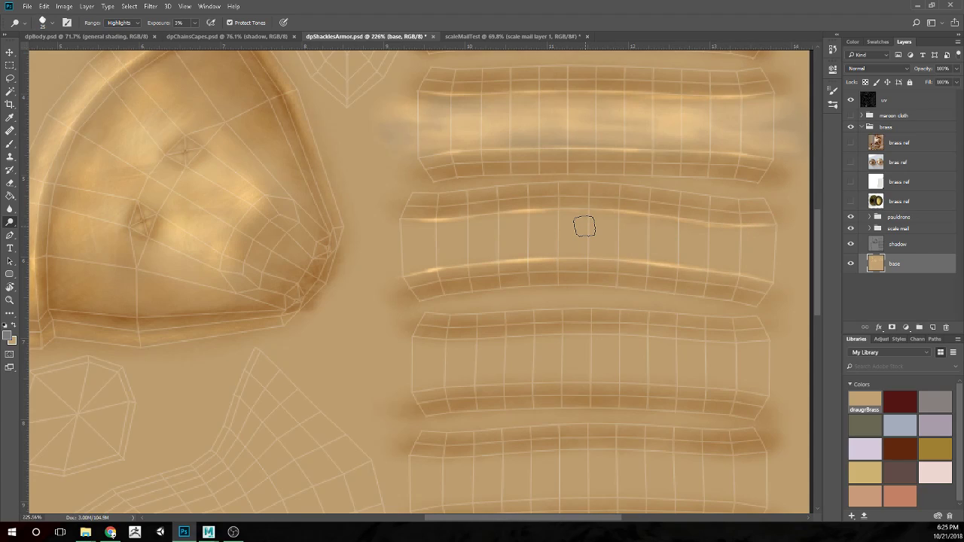
Dodge broad highlights across the third strip with a 30 px brush, and soften the first three strips with brass-tan cloud-brush patches
mouse_move(392, 256)
left_mouse_down()
mouse_move(403, 236)
mouse_move(450, 246)
left_mouse_up()
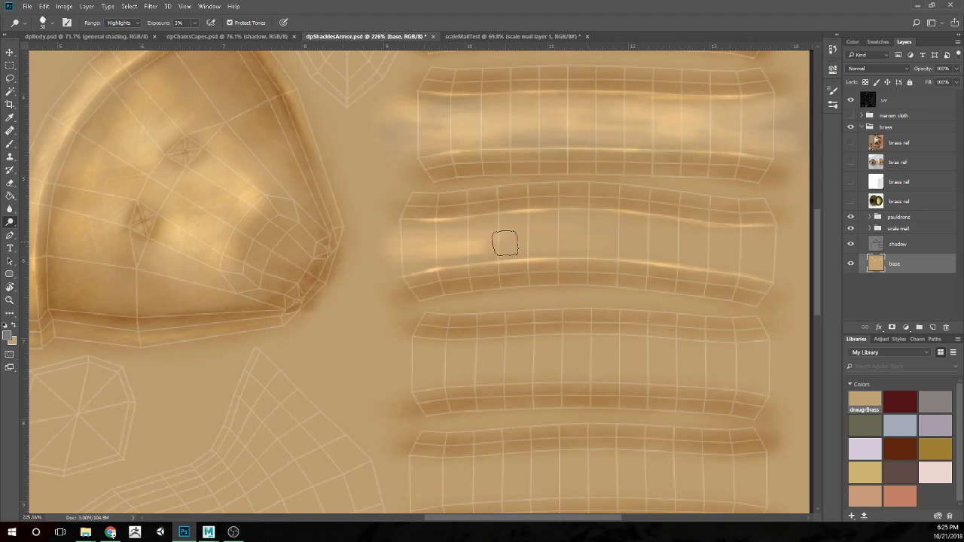
mouse_move(568, 235)
left_mouse_down()
mouse_move(650, 240)
mouse_move(466, 253)
mouse_move(647, 248)
mouse_move(496, 227)
mouse_move(657, 236)
mouse_move(512, 223)
mouse_move(648, 226)
mouse_move(615, 218)
mouse_move(754, 240)
mouse_move(599, 242)
mouse_move(772, 259)
mouse_move(656, 244)
mouse_move(776, 272)
mouse_move(646, 250)
mouse_move(779, 250)
mouse_move(686, 237)
mouse_move(569, 236)
mouse_move(761, 264)
mouse_move(483, 258)
mouse_move(507, 230)
mouse_move(581, 245)
mouse_move(389, 277)
mouse_move(478, 242)
mouse_move(394, 228)
mouse_move(603, 213)
mouse_move(584, 186)
left_mouse_up()
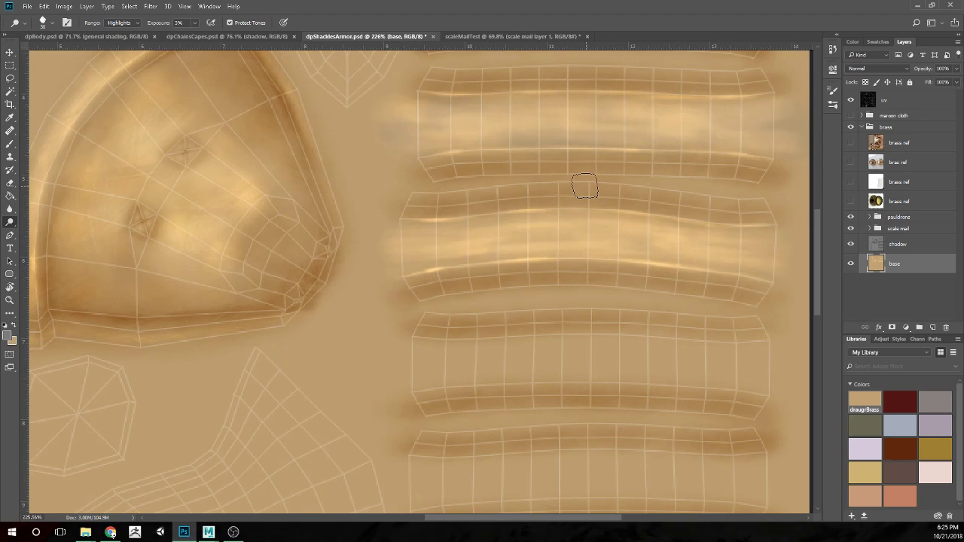
key("e")
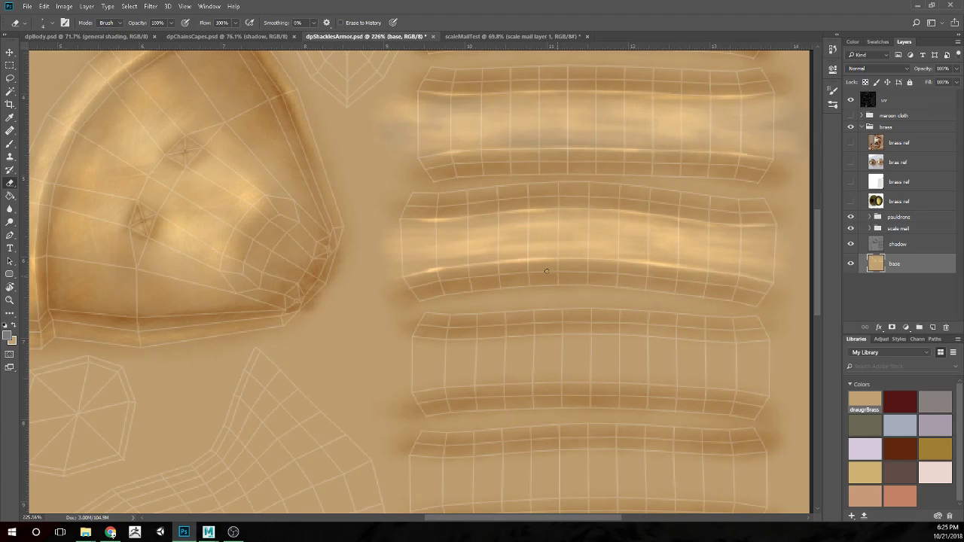
key("b")
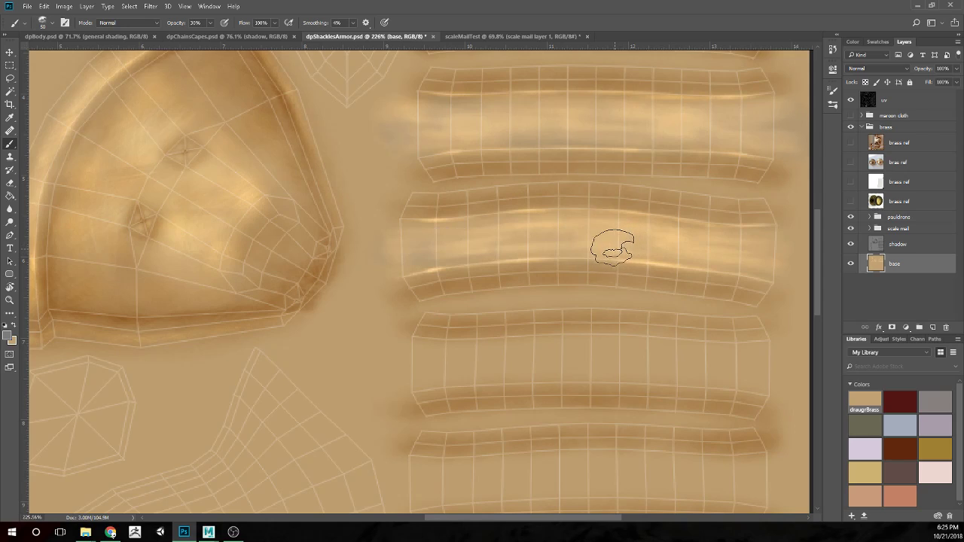
key("x")
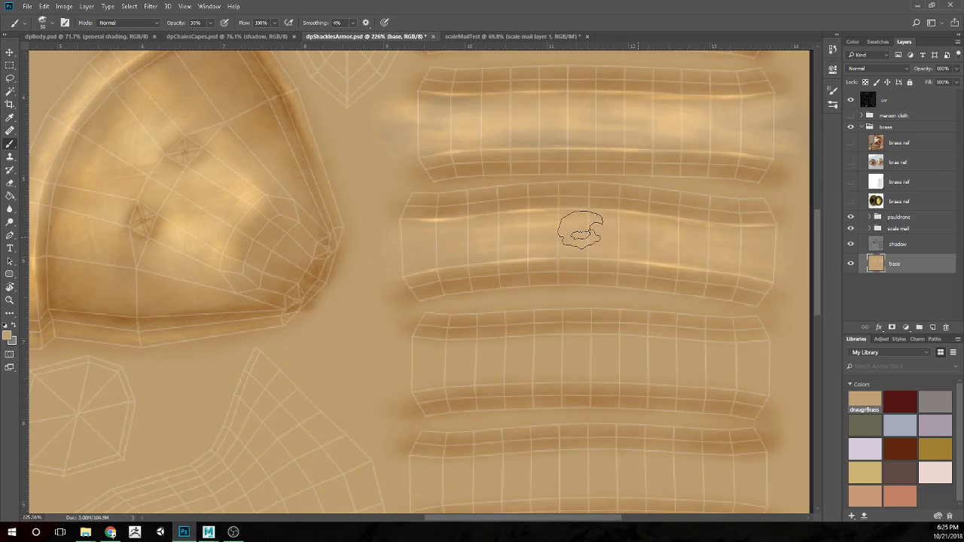
scroll(599, 254, "down", 6)
scroll(684, 226, "up", 3)
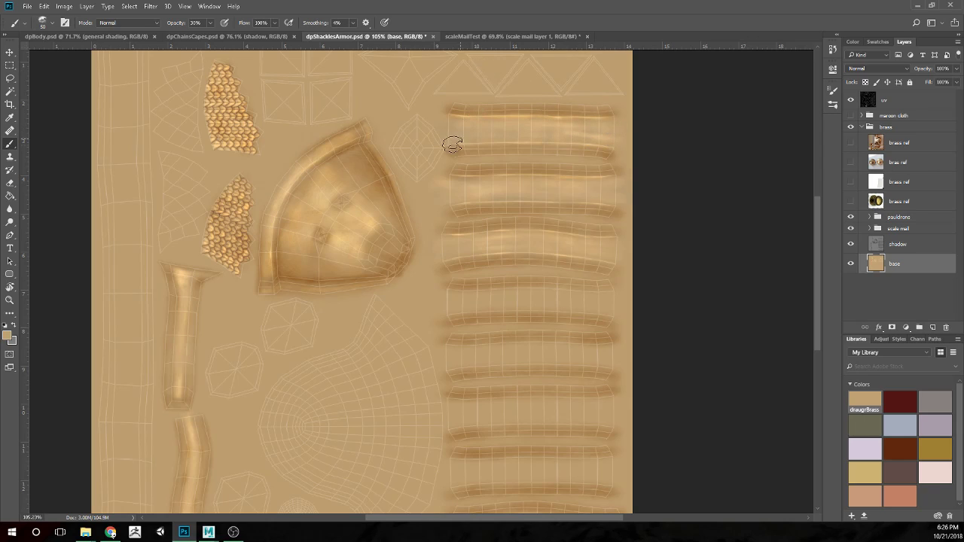
Dodge broad, streaky highlights across the middle of the fourth strip with the 30 px brush
scroll(636, 287, "up", 4)
scroll(499, 304, "up", 1)
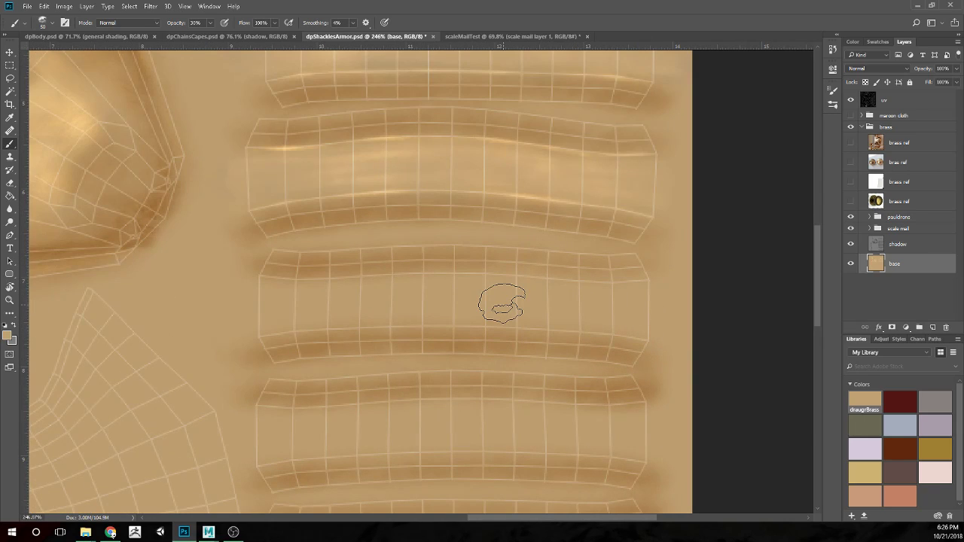
key("o")
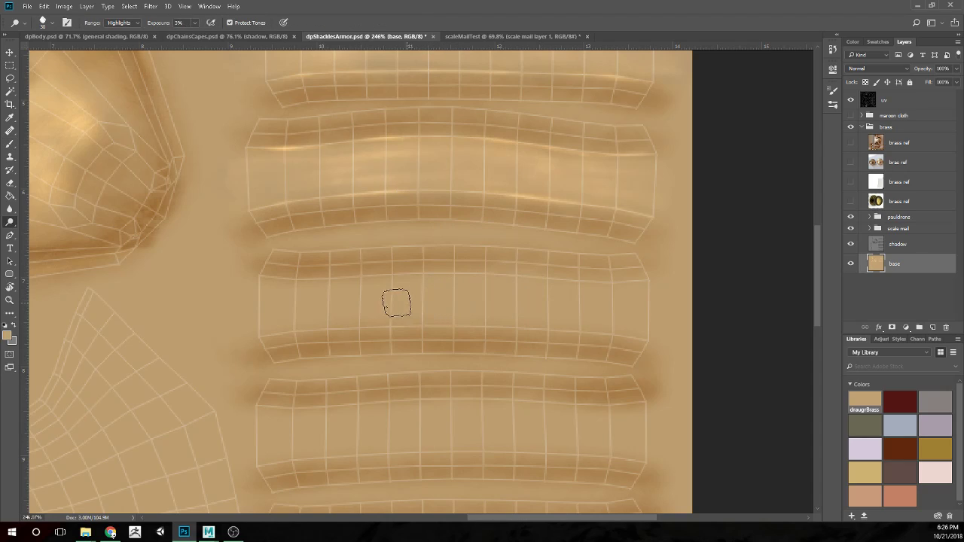
mouse_move(246, 314)
left_mouse_down()
mouse_move(404, 306)
mouse_move(226, 324)
mouse_move(417, 306)
mouse_move(228, 309)
mouse_move(467, 305)
mouse_move(238, 302)
mouse_move(495, 305)
mouse_move(377, 300)
mouse_move(348, 290)
mouse_move(552, 298)
mouse_move(352, 307)
mouse_move(452, 315)
mouse_move(560, 310)
mouse_move(488, 306)
mouse_move(508, 298)
mouse_move(668, 304)
mouse_move(511, 304)
mouse_move(623, 298)
mouse_move(385, 286)
mouse_move(487, 288)
mouse_move(293, 299)
mouse_move(275, 318)
mouse_move(380, 311)
mouse_move(686, 328)
mouse_move(608, 308)
mouse_move(654, 291)
mouse_move(613, 284)
mouse_move(375, 300)
mouse_move(271, 290)
mouse_move(299, 315)
mouse_move(244, 324)
left_mouse_up()
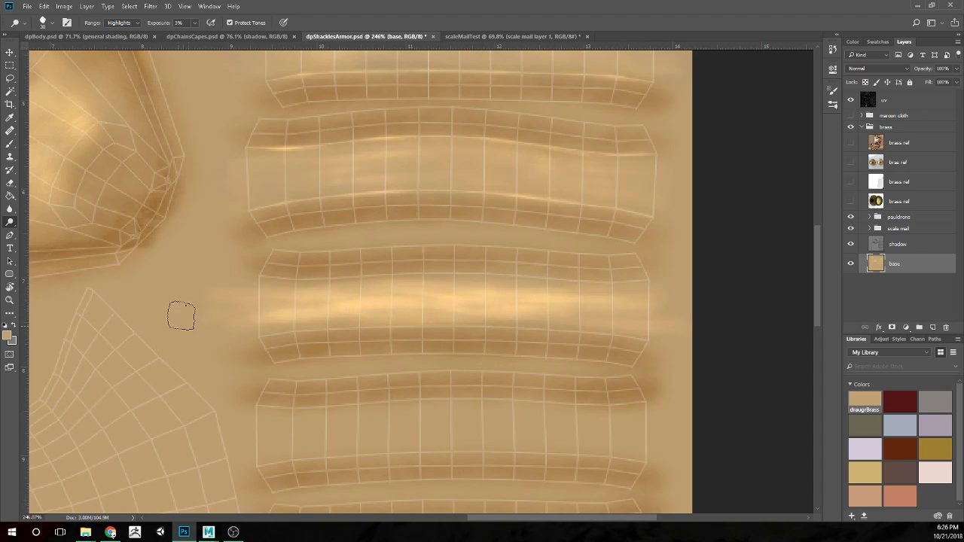
Dodge uneven horizontal highlight streaks across the middle of the fifth strip at 30 px
left_click_drag(427, 362, 440, 269)
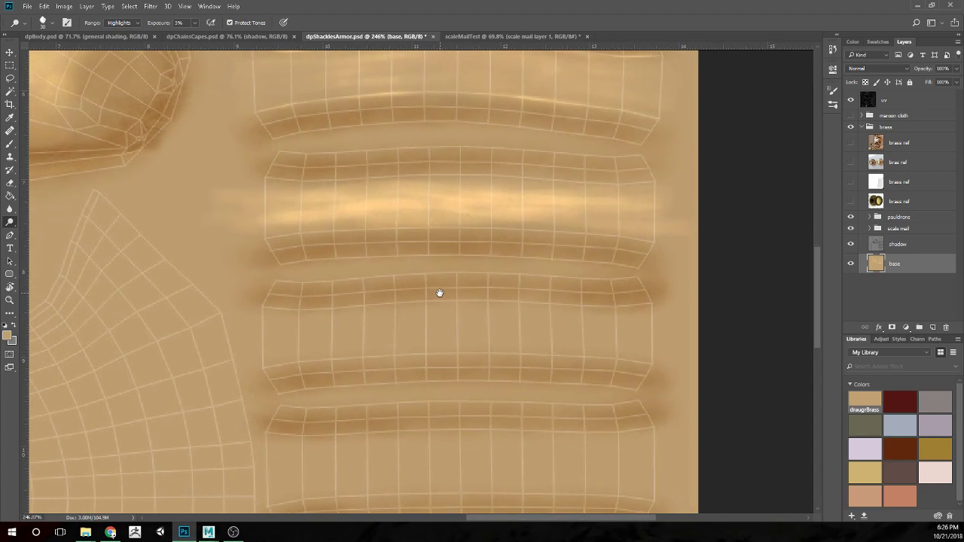
left_click_drag(493, 312, 483, 270)
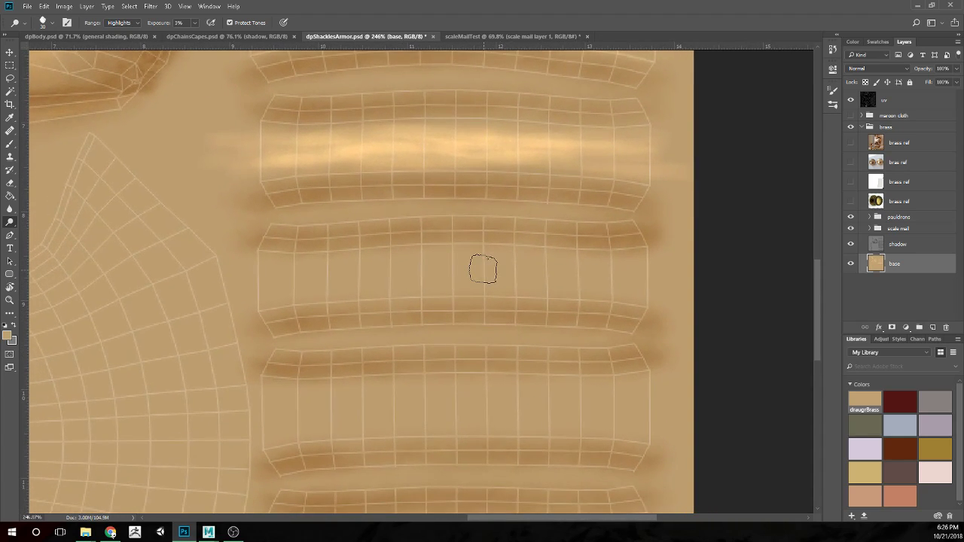
mouse_move(259, 260)
left_mouse_down()
mouse_move(321, 267)
mouse_move(235, 265)
mouse_move(415, 261)
mouse_move(289, 273)
left_mouse_up()
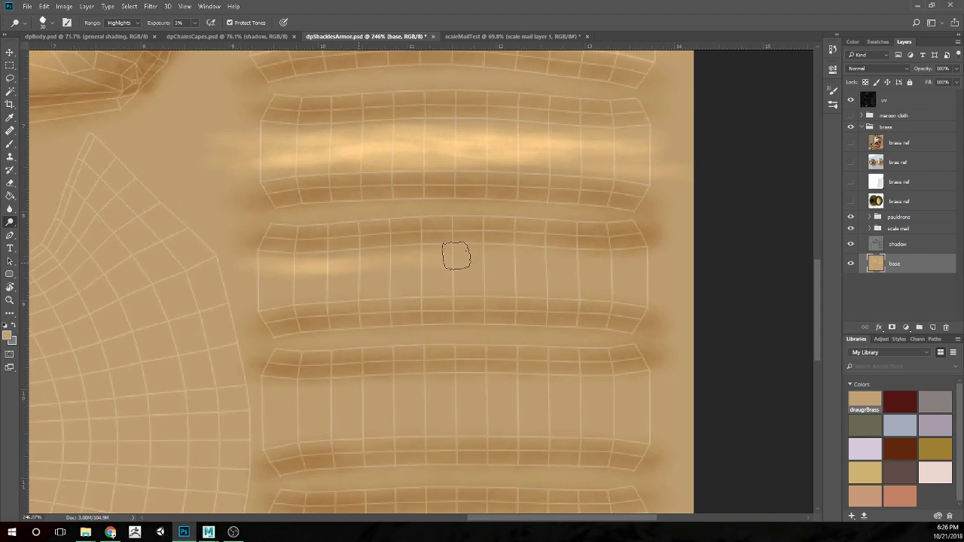
mouse_move(517, 252)
left_mouse_down()
mouse_move(240, 293)
mouse_move(247, 280)
mouse_move(346, 277)
mouse_move(223, 300)
mouse_move(412, 285)
mouse_move(325, 292)
mouse_move(579, 293)
mouse_move(340, 298)
mouse_move(563, 289)
mouse_move(355, 284)
mouse_move(394, 274)
mouse_move(575, 275)
mouse_move(457, 269)
mouse_move(477, 263)
mouse_move(650, 272)
mouse_move(428, 257)
mouse_move(550, 253)
mouse_move(535, 268)
mouse_move(662, 293)
mouse_move(555, 291)
mouse_move(561, 274)
mouse_move(665, 261)
mouse_move(660, 254)
mouse_move(461, 271)
mouse_move(656, 279)
mouse_move(406, 283)
mouse_move(564, 245)
left_mouse_up()
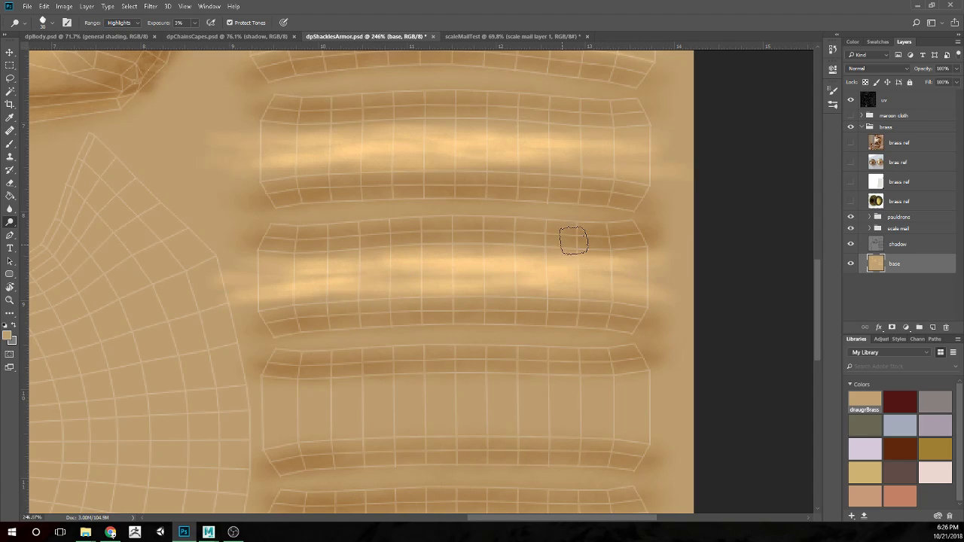
Dodge broad, patchy highlights across the middle of the sixth strip at 30 px
scroll(517, 287, "down", 4)
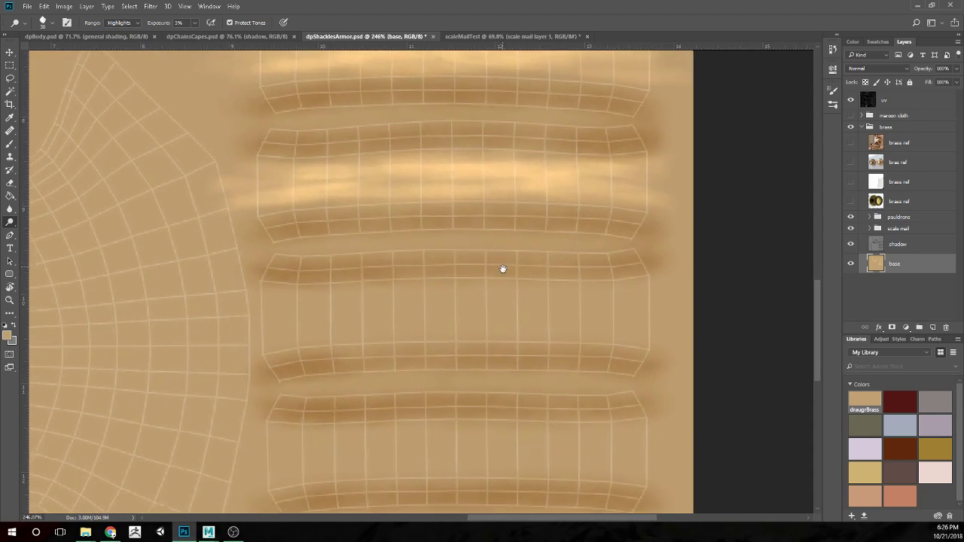
left_click_drag(502, 266, 508, 279)
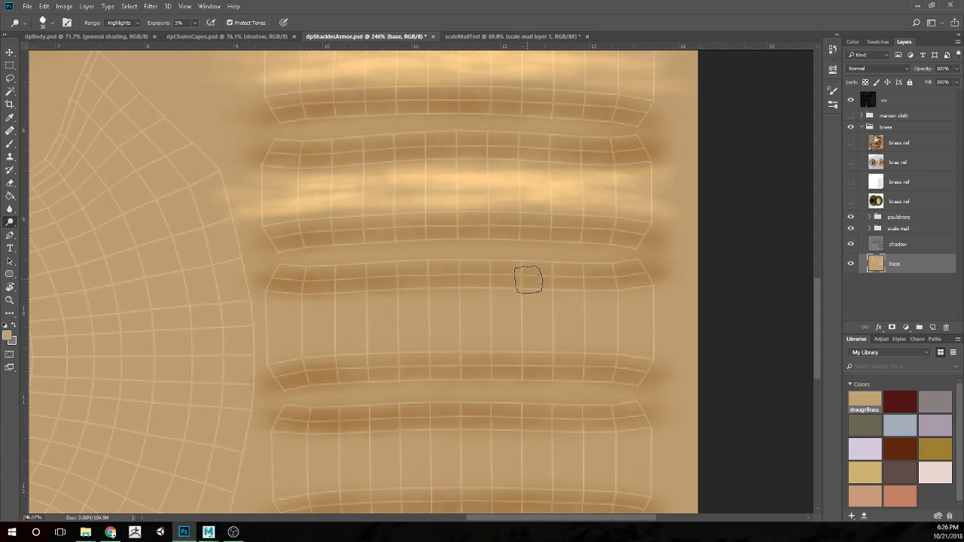
scroll(522, 279, "up", 2)
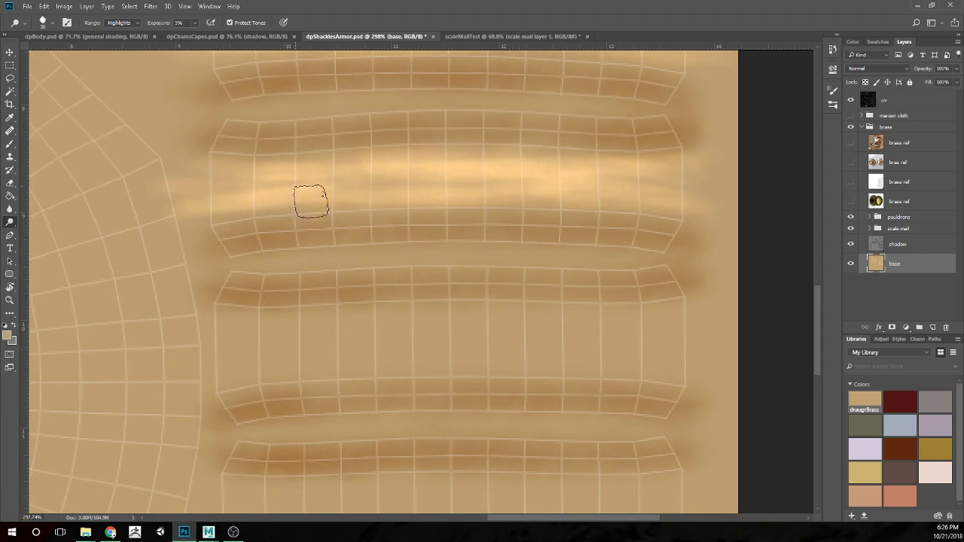
mouse_move(252, 323)
left_mouse_down()
mouse_move(312, 330)
mouse_move(222, 326)
mouse_move(427, 328)
mouse_move(206, 348)
mouse_move(478, 329)
mouse_move(312, 321)
mouse_move(523, 316)
mouse_move(337, 312)
mouse_move(526, 321)
mouse_move(307, 341)
left_mouse_up()
mouse_move(249, 360)
left_mouse_down()
mouse_move(197, 382)
mouse_move(393, 363)
mouse_move(208, 373)
mouse_move(503, 362)
mouse_move(339, 360)
mouse_move(600, 349)
mouse_move(345, 366)
mouse_move(534, 351)
mouse_move(394, 339)
mouse_move(679, 351)
mouse_move(446, 353)
mouse_move(706, 371)
mouse_move(450, 358)
mouse_move(651, 348)
mouse_move(606, 341)
mouse_move(404, 340)
mouse_move(578, 334)
mouse_move(476, 321)
left_mouse_up()
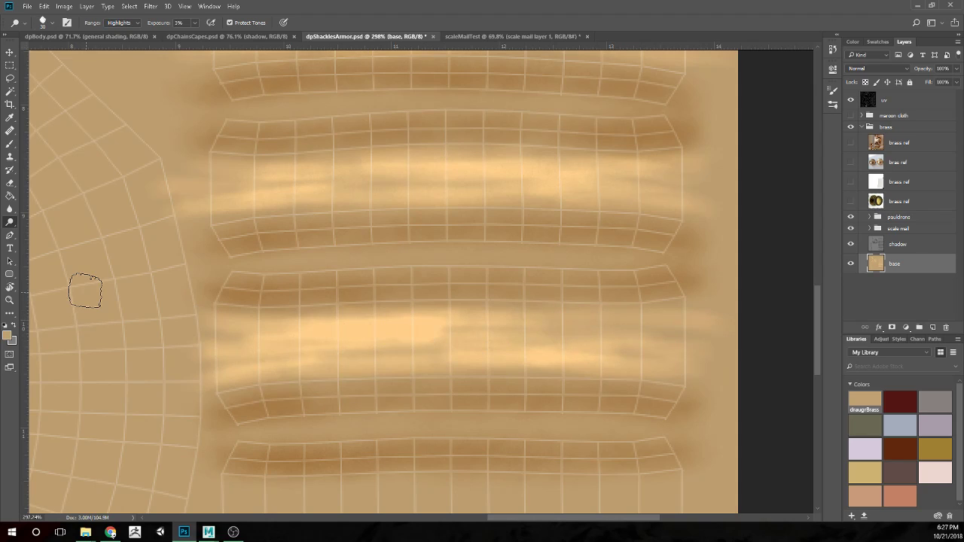
Dodge streaky highlights across the middles of the seventh and eighth strips, following the curve of each strip
scroll(324, 226, "down", 5)
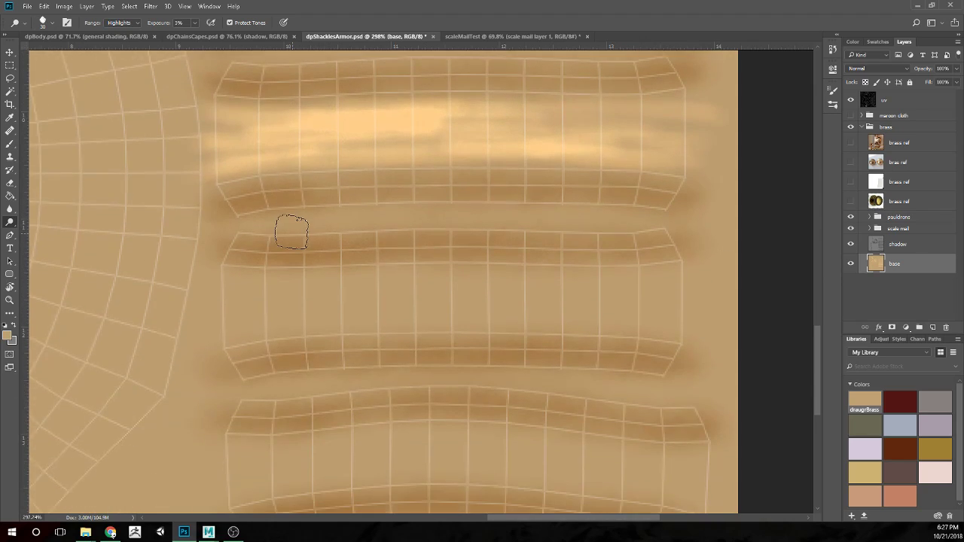
scroll(296, 233, "down", 1)
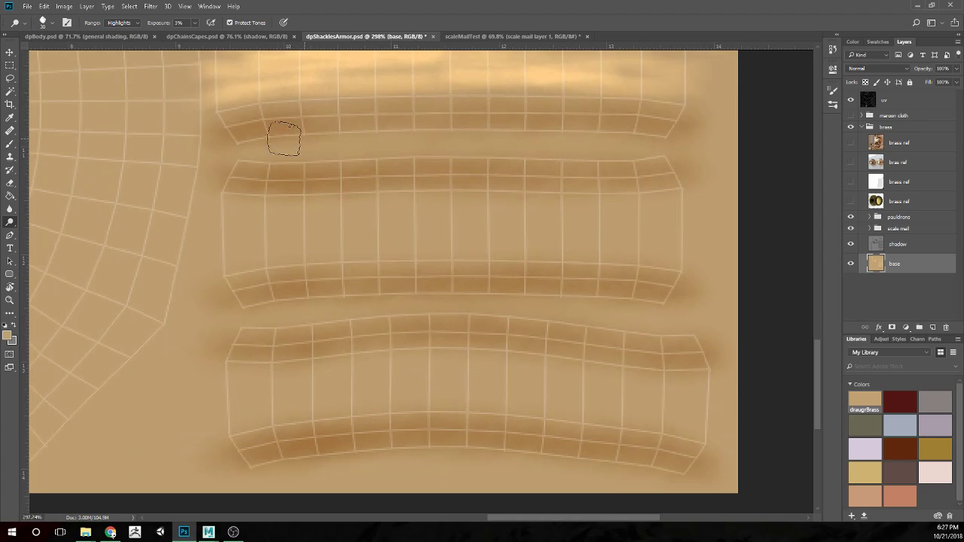
mouse_move(203, 205)
left_mouse_down()
mouse_move(394, 216)
mouse_move(209, 202)
mouse_move(526, 199)
mouse_move(255, 208)
mouse_move(526, 211)
mouse_move(146, 233)
mouse_move(197, 250)
mouse_move(260, 249)
mouse_move(393, 228)
mouse_move(204, 270)
mouse_move(334, 254)
mouse_move(224, 258)
mouse_move(462, 242)
mouse_move(393, 236)
mouse_move(565, 228)
mouse_move(290, 225)
mouse_move(670, 221)
mouse_move(637, 206)
mouse_move(698, 195)
mouse_move(700, 202)
mouse_move(381, 205)
mouse_move(658, 230)
mouse_move(375, 241)
mouse_move(566, 251)
mouse_move(338, 251)
mouse_move(644, 255)
mouse_move(672, 252)
mouse_move(570, 249)
mouse_move(712, 241)
left_mouse_up()
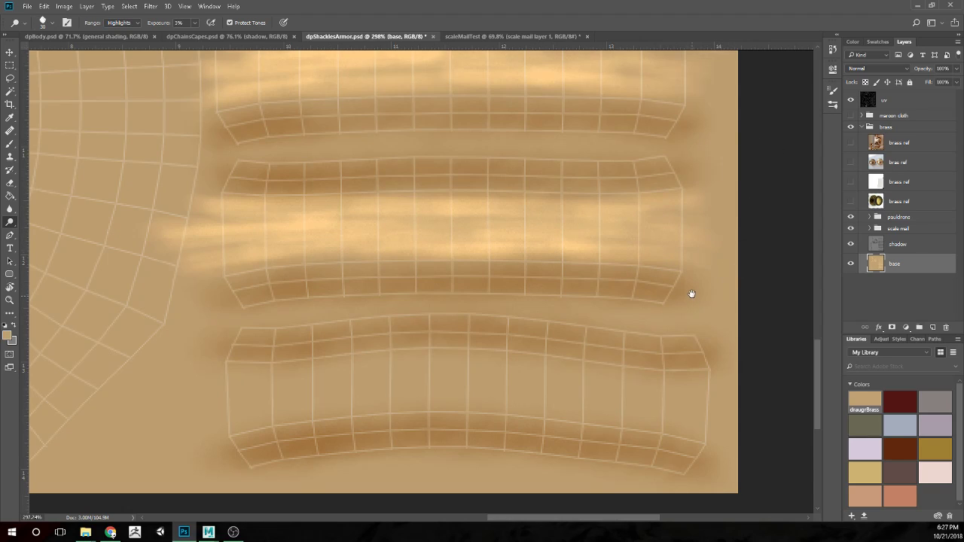
left_click_drag(689, 297, 704, 211)
mouse_move(275, 286)
left_mouse_down()
mouse_move(188, 295)
mouse_move(410, 289)
mouse_move(286, 301)
mouse_move(511, 283)
mouse_move(423, 278)
mouse_move(507, 274)
mouse_move(281, 302)
mouse_move(325, 312)
mouse_move(349, 305)
mouse_move(198, 318)
mouse_move(398, 296)
mouse_move(234, 346)
mouse_move(302, 328)
mouse_move(544, 318)
mouse_move(346, 317)
mouse_move(577, 316)
mouse_move(404, 312)
mouse_move(370, 295)
mouse_move(633, 296)
mouse_move(625, 293)
mouse_move(461, 308)
mouse_move(754, 349)
mouse_move(715, 327)
mouse_move(550, 294)
mouse_move(738, 317)
mouse_move(466, 296)
mouse_move(581, 309)
mouse_move(558, 284)
mouse_move(334, 290)
mouse_move(386, 320)
mouse_move(268, 298)
left_mouse_up()
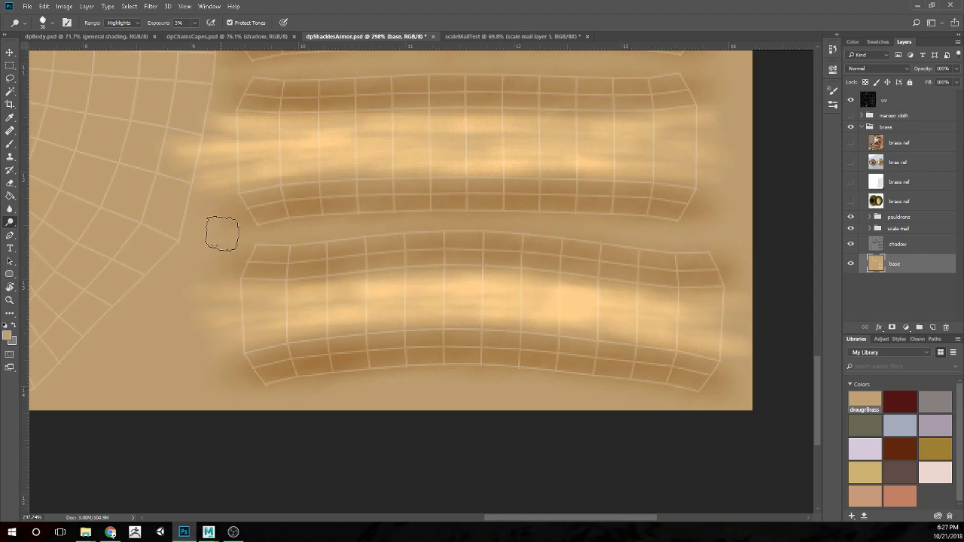
Mute the dodged highlights on the lower five strips with soft brass-tan patches, using the cloud brush
scroll(434, 110, "down", 2)
scroll(452, 206, "up", 5)
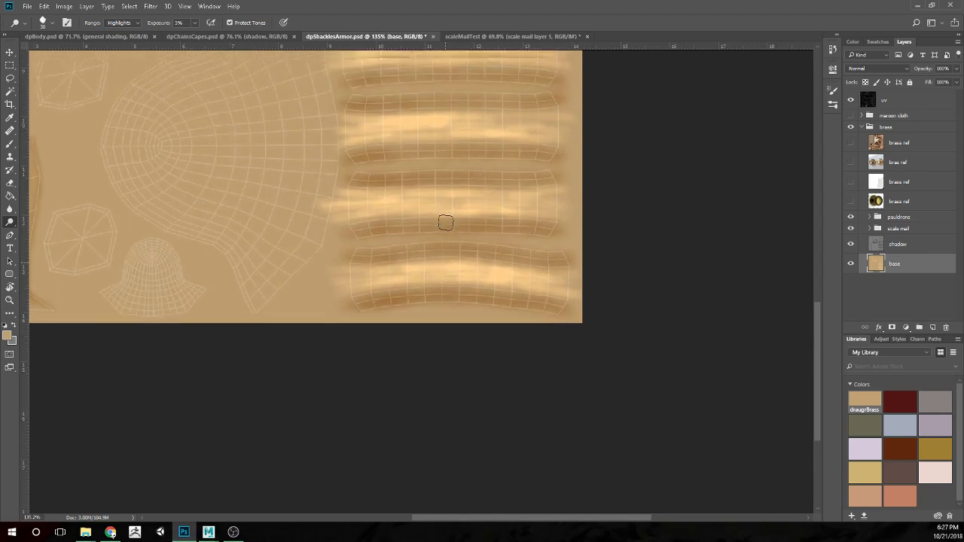
scroll(449, 222, "up", 3)
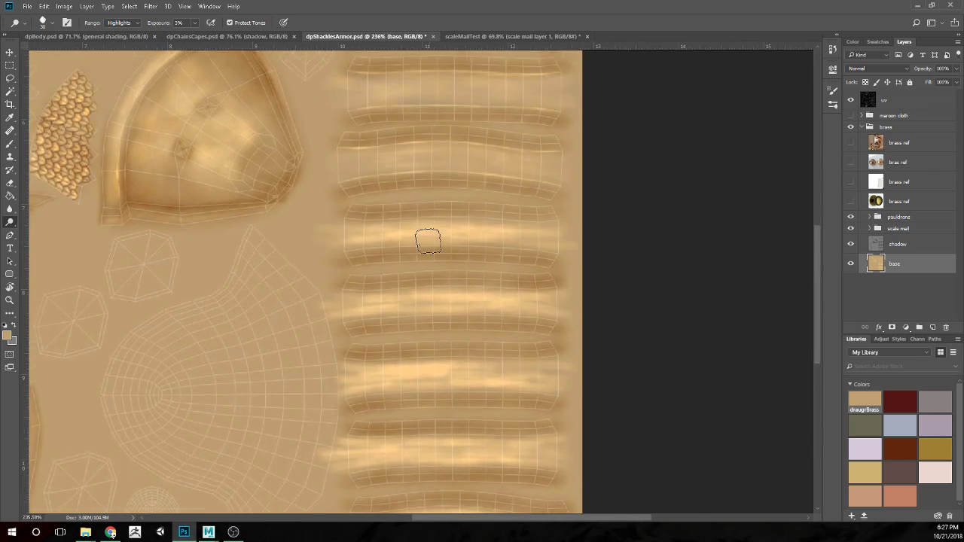
scroll(391, 253, "down", 1)
scroll(437, 252, "up", 1)
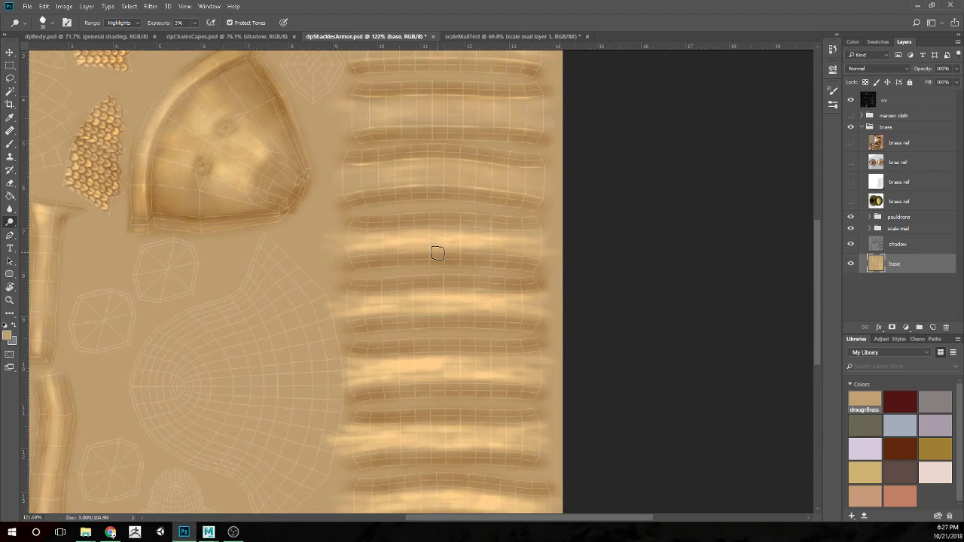
key("e")
key("b")
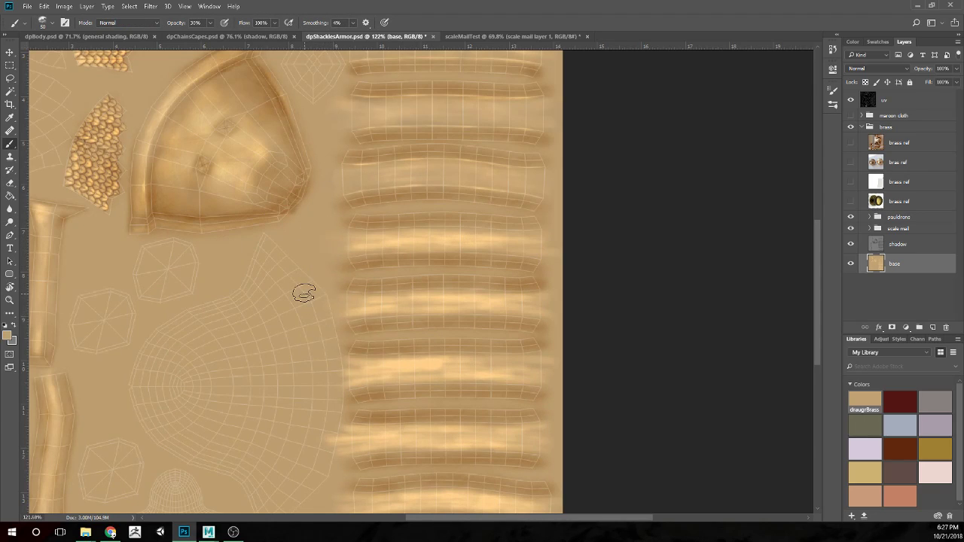
left_click_drag(323, 362, 320, 233)
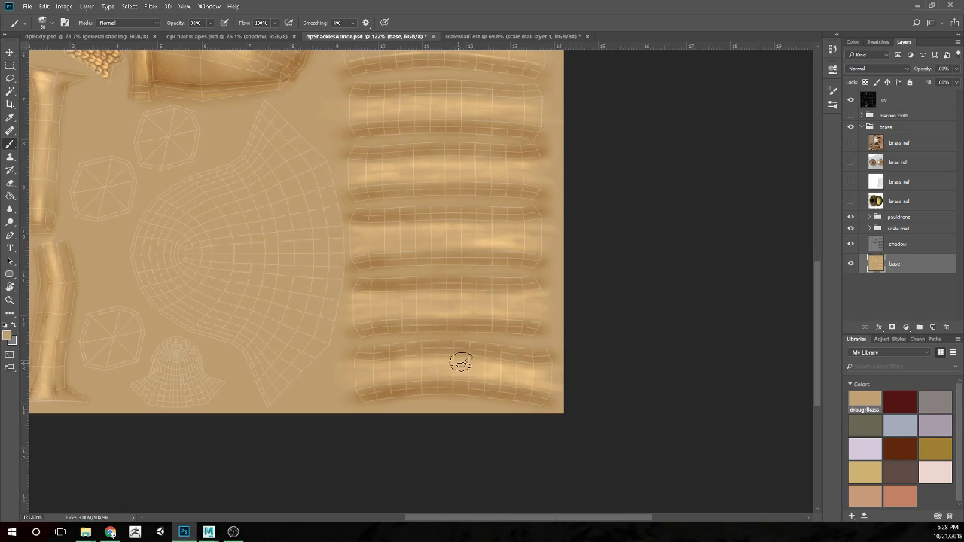
Dodge thin highlights along both inner fold edges of the fourth strip at 3% exposure, using a very small brush
scroll(486, 210, "up", 3)
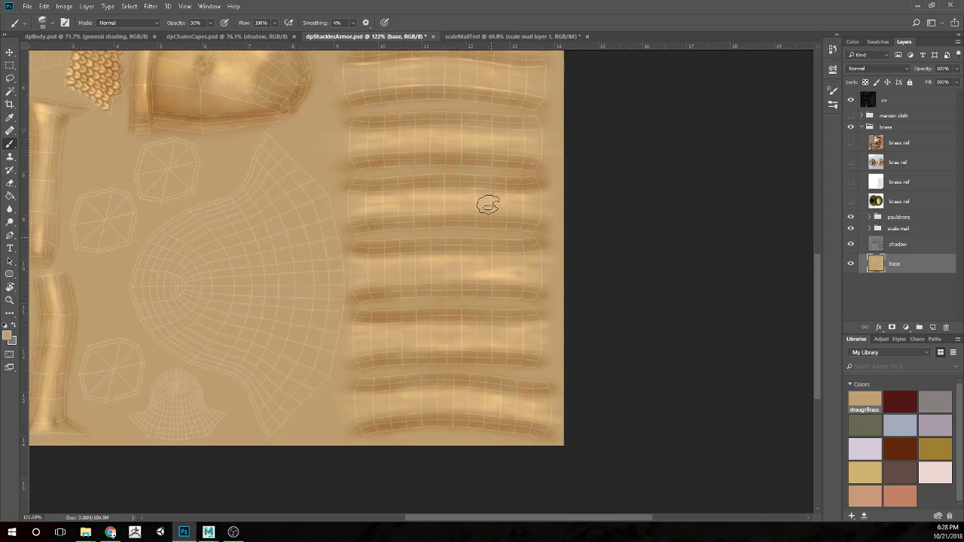
scroll(486, 209, "up", 1)
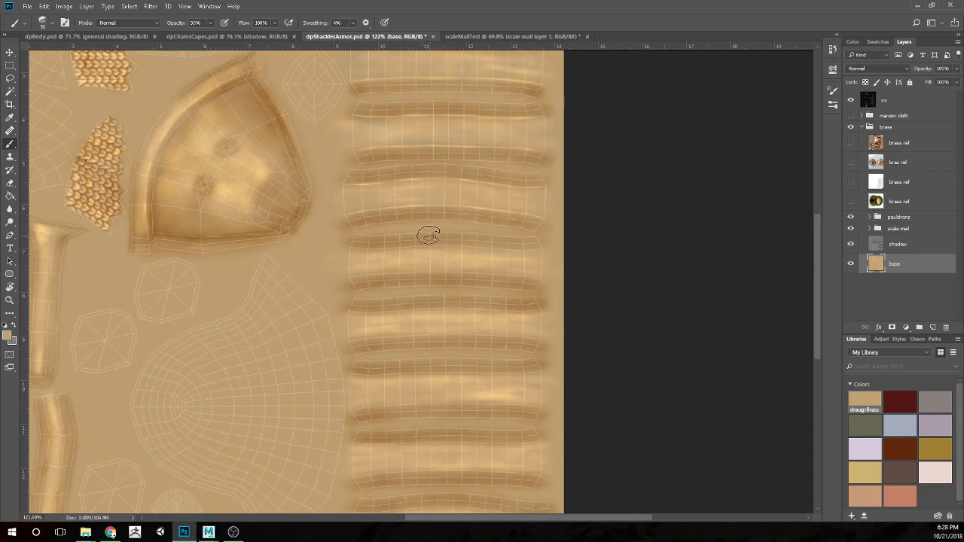
key("o")
key("bracketleft")
key("bracketleft")
key("bracketleft")
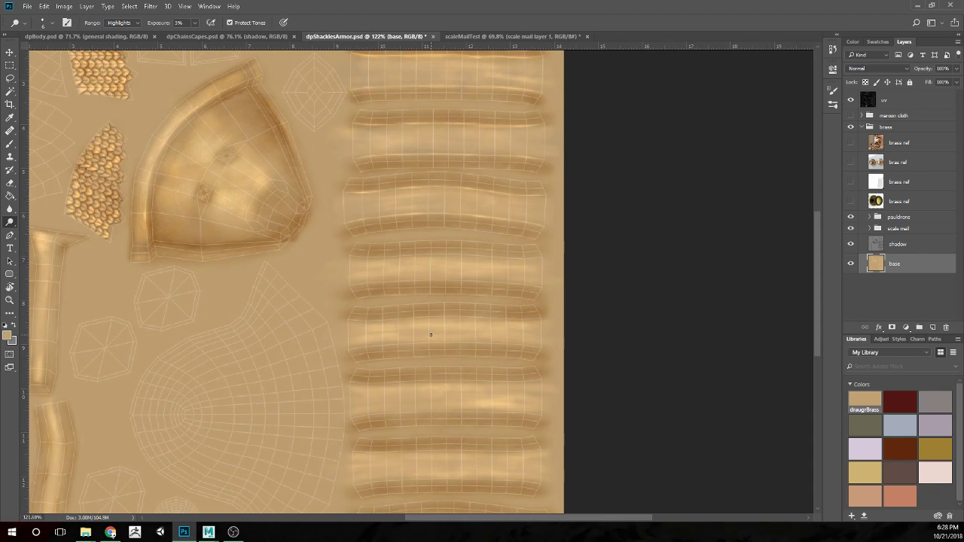
scroll(440, 340, "up", 5)
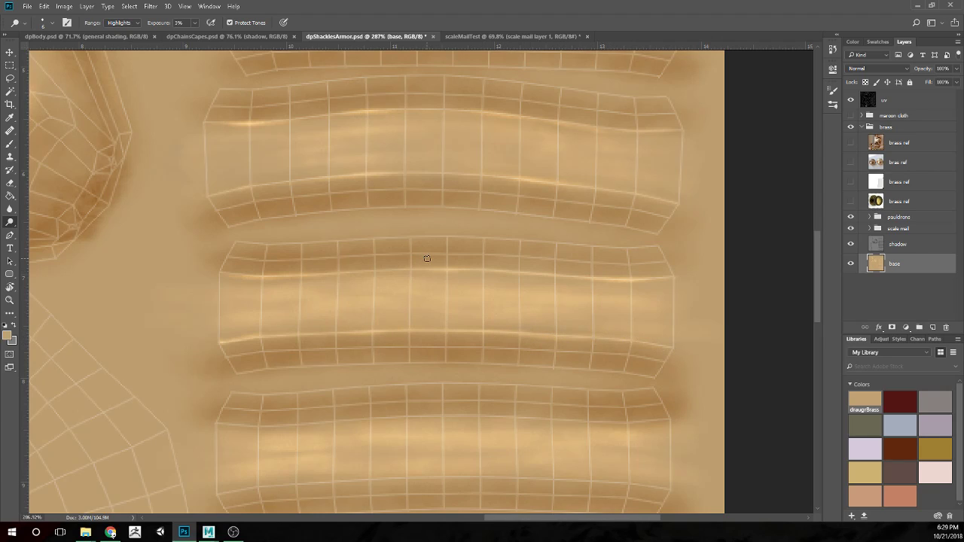
Dodge thin, uneven highlights along the upper and lower inner edges of the fifth strip
scroll(452, 234, "down", 5)
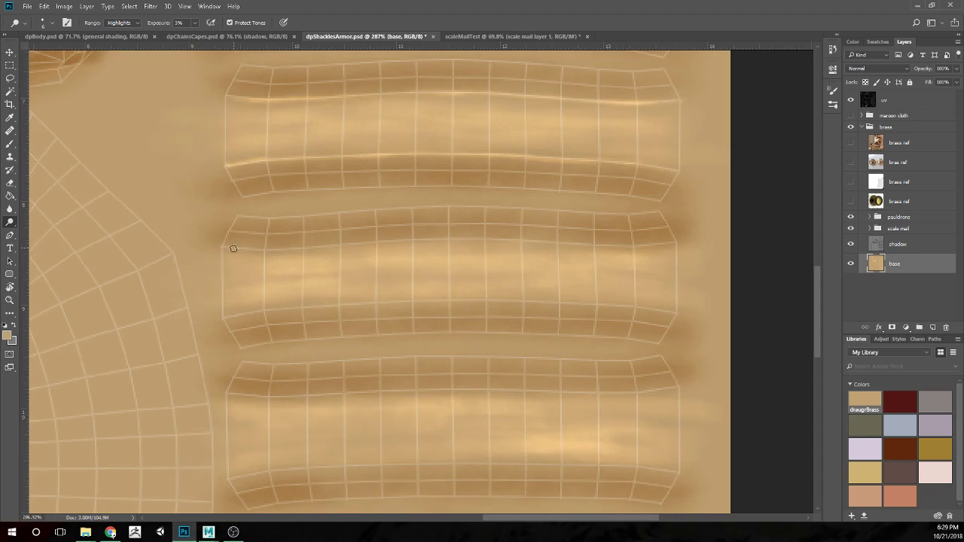
mouse_move(268, 250)
left_mouse_down()
mouse_move(240, 247)
mouse_move(526, 244)
left_mouse_up()
scroll(497, 329, "down", 3)
scroll(520, 321, "up", 3)
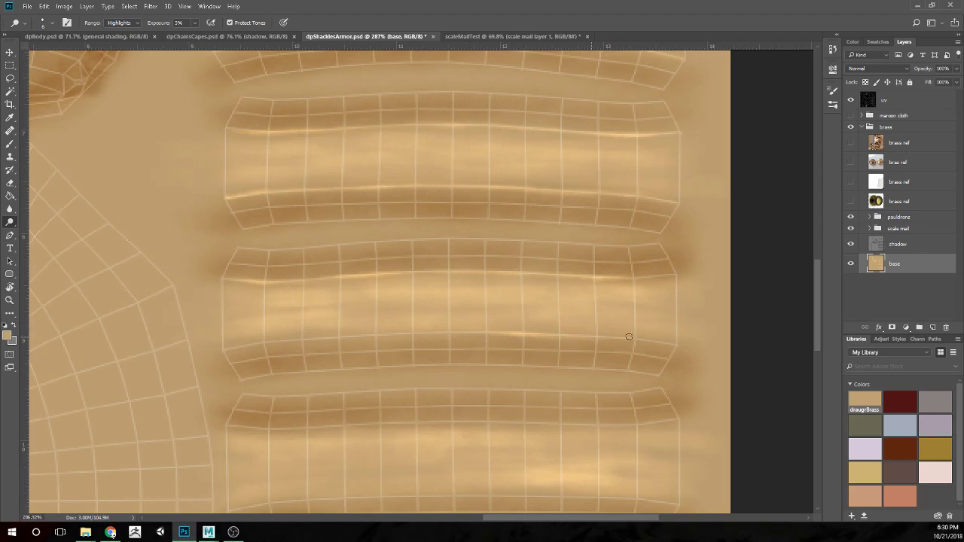
mouse_move(627, 339)
left_mouse_down()
mouse_move(610, 337)
mouse_move(666, 345)
left_mouse_up()
mouse_move(452, 336)
left_mouse_down()
mouse_move(362, 331)
mouse_move(358, 341)
left_mouse_up()
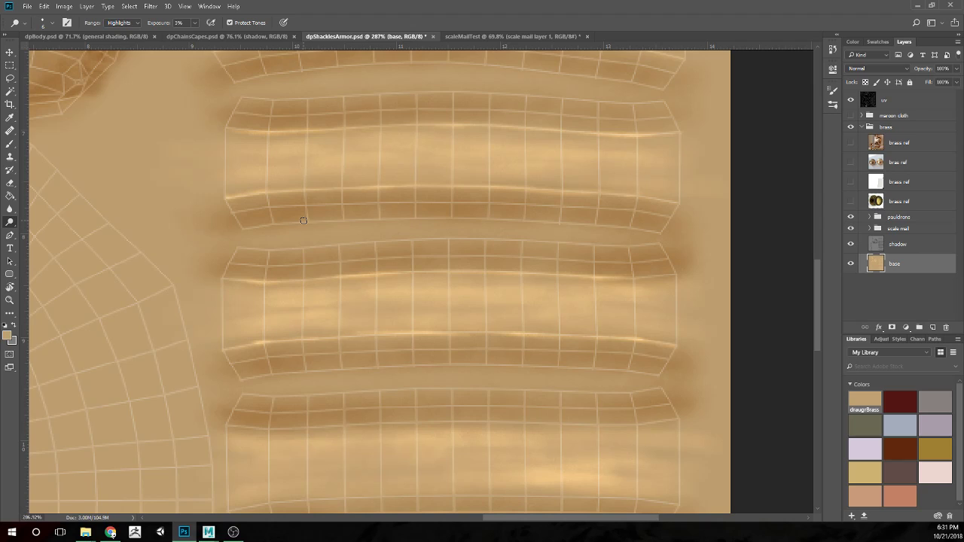
Dodge thin, broken highlights along both inner edges of the sixth and seventh strips
left_click_drag(580, 280, 489, 140)
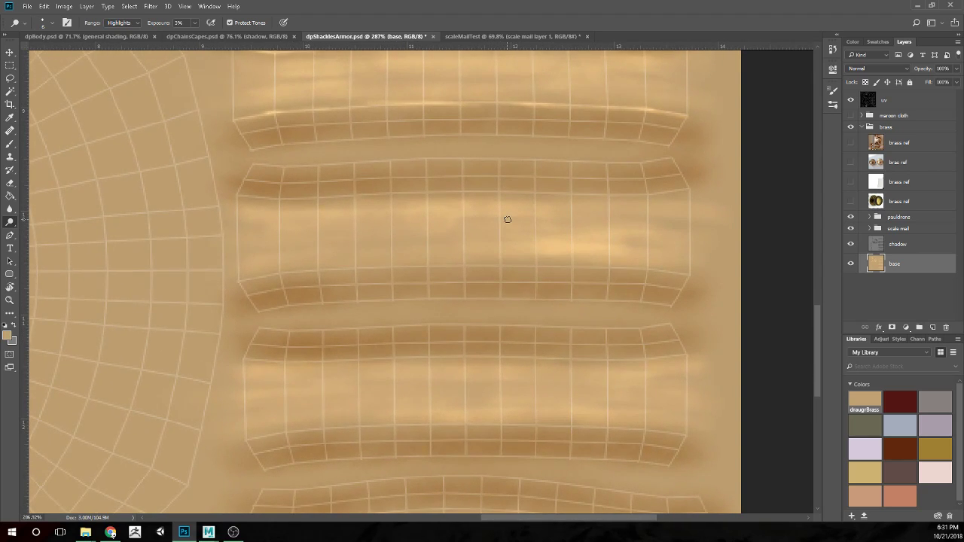
mouse_move(285, 199)
left_mouse_down()
mouse_move(242, 198)
mouse_move(363, 196)
left_mouse_up()
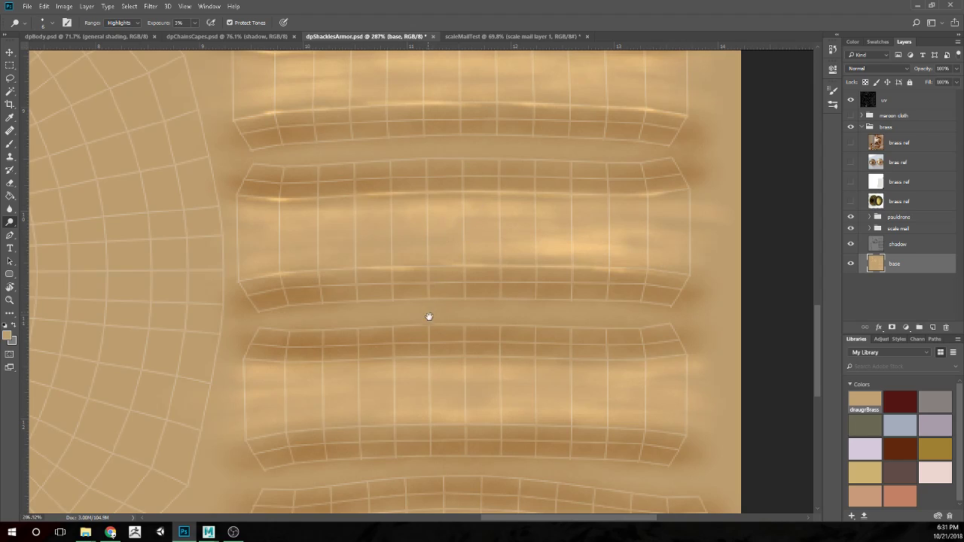
scroll(426, 314, "down", 3)
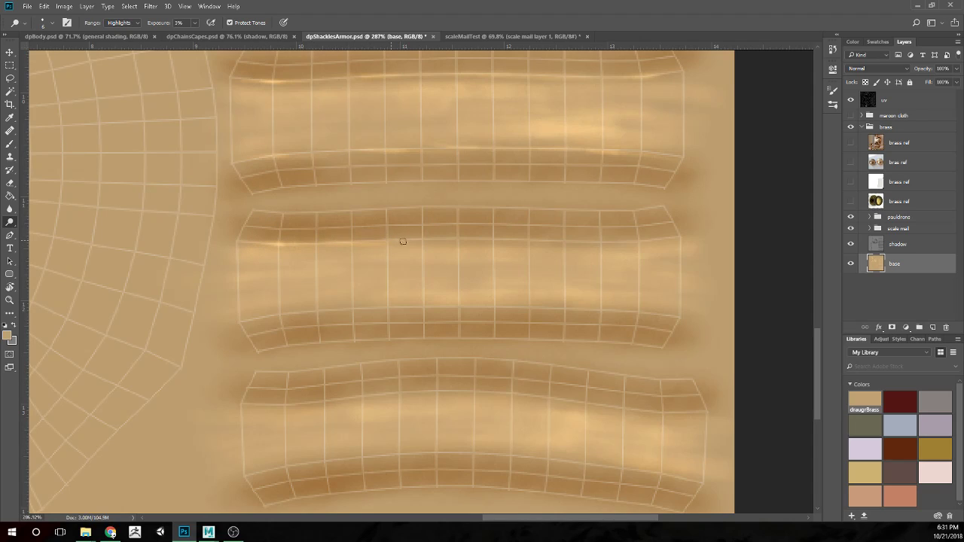
left_click_drag(416, 240, 491, 241)
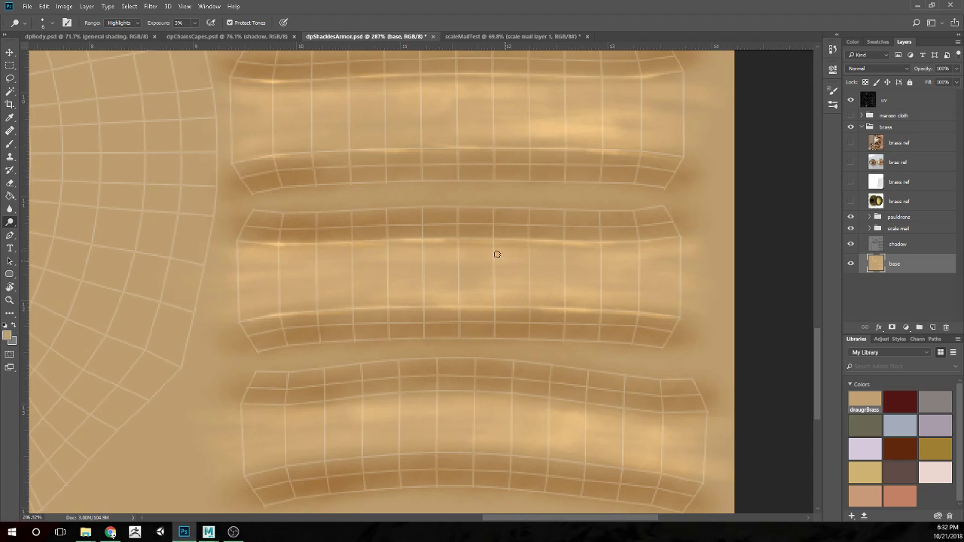
Dodge thin highlights along both curved inner edges of the eighth strip, following its bend
scroll(505, 234, "down", 3)
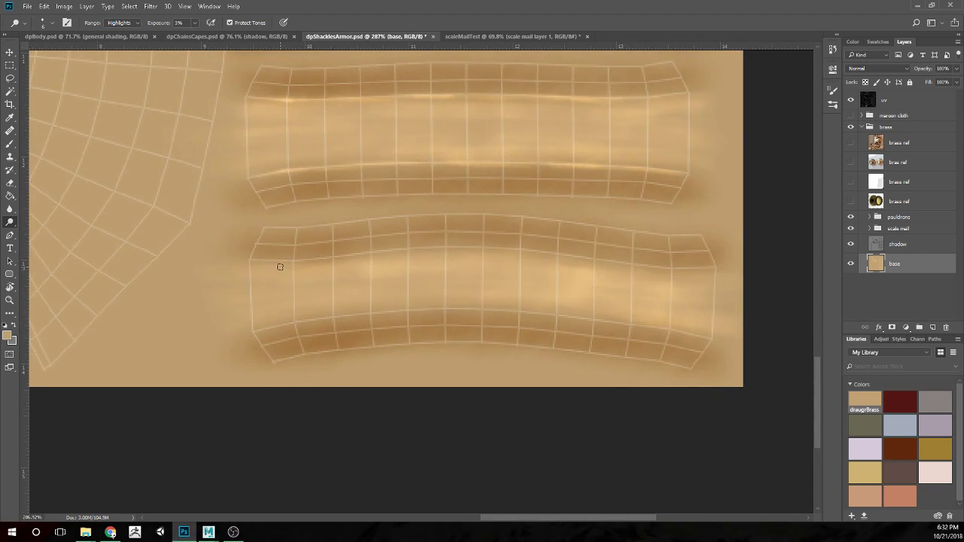
mouse_move(299, 260)
left_mouse_down()
mouse_move(254, 260)
mouse_move(344, 258)
left_mouse_up()
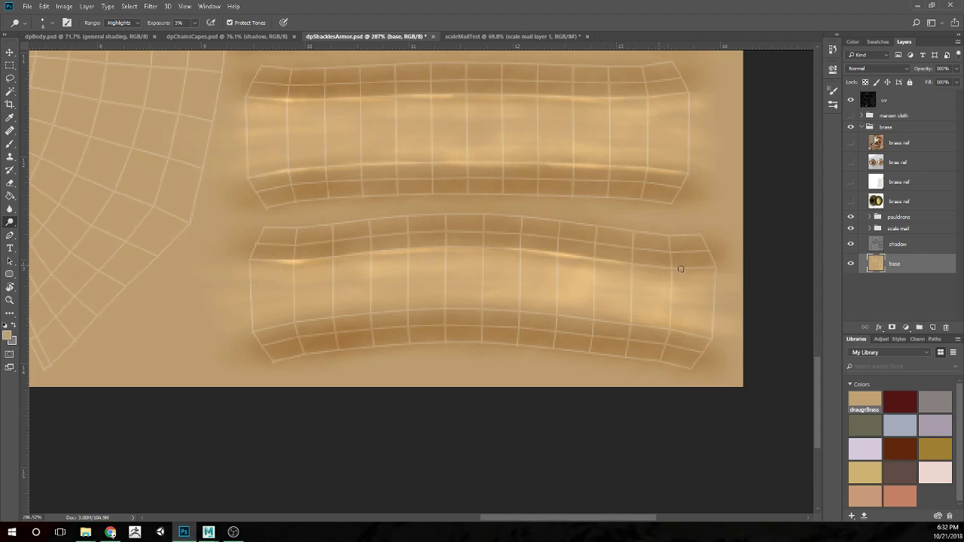
mouse_move(682, 269)
left_mouse_down()
mouse_move(657, 267)
mouse_move(700, 267)
mouse_move(629, 265)
left_mouse_up()
mouse_move(379, 312)
left_mouse_down()
mouse_move(351, 317)
mouse_move(408, 313)
left_mouse_up()
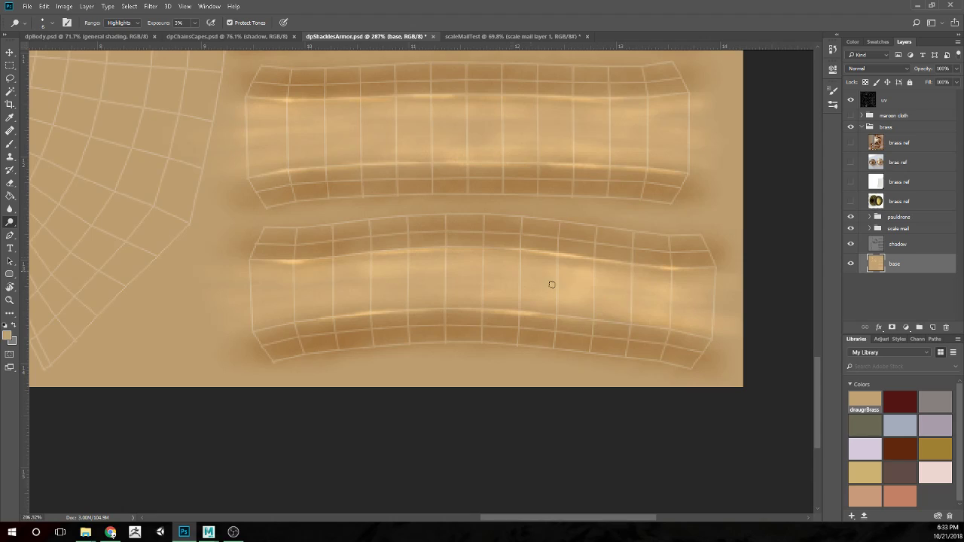
mouse_move(661, 332)
left_mouse_down()
mouse_move(593, 322)
mouse_move(676, 332)
mouse_move(568, 316)
mouse_move(690, 334)
left_mouse_up()
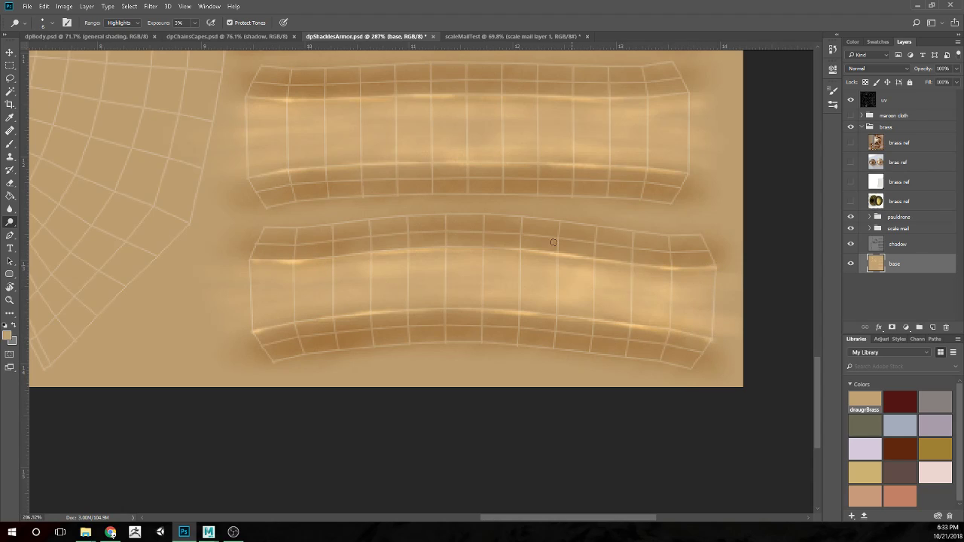
Soften the bright patches in the middles of the lower strips with brass tan, using the cloud brush at low opacity
scroll(517, 147, "down", 3)
scroll(516, 147, "up", 3)
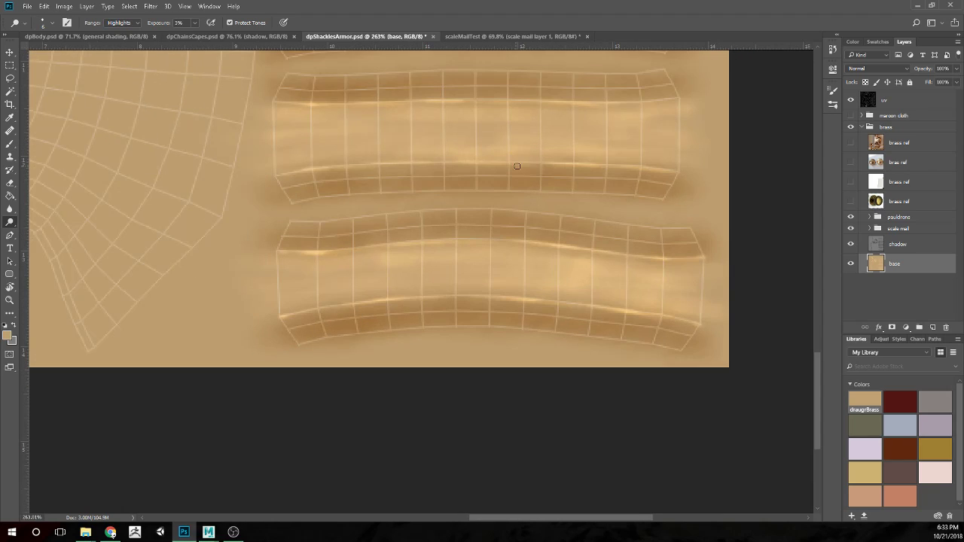
scroll(527, 162, "up", 1)
scroll(528, 162, "down", 5)
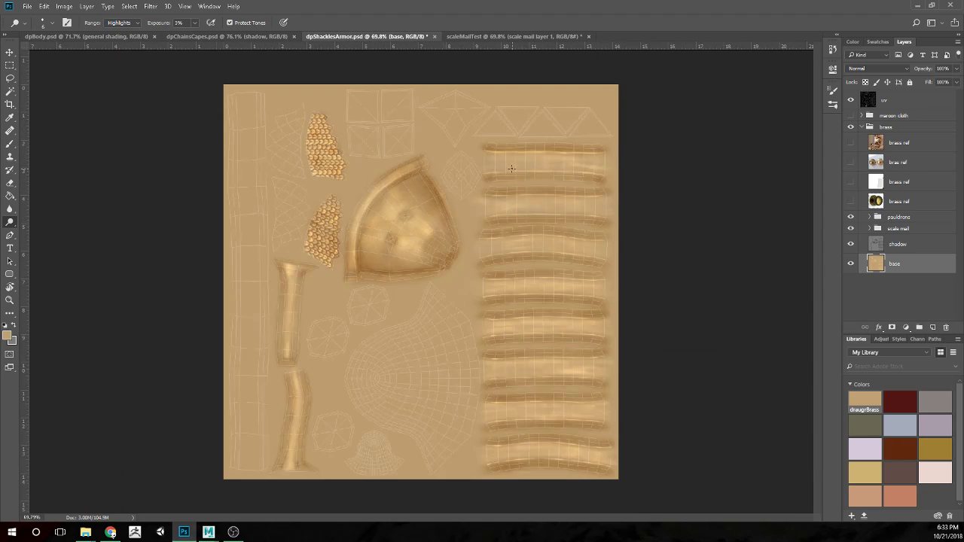
scroll(637, 319, "up", 4)
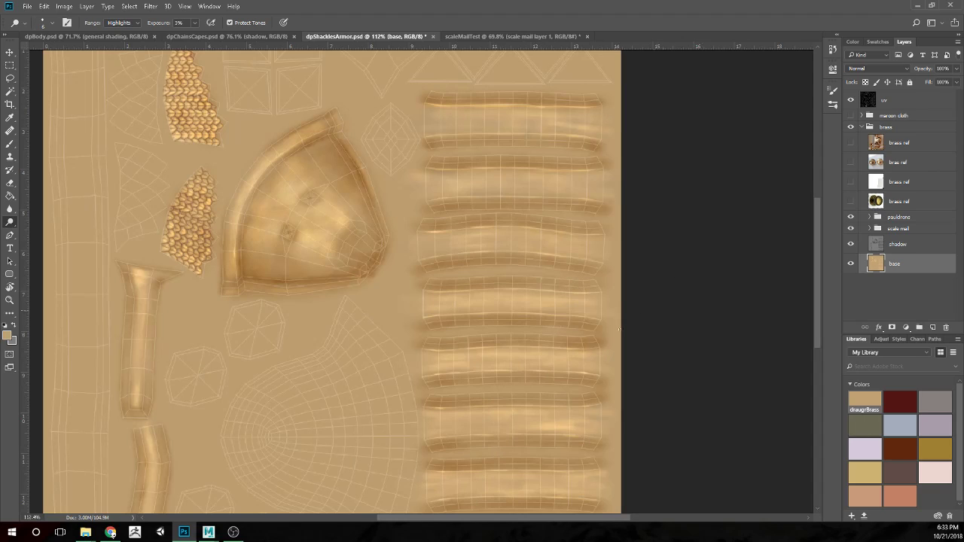
key("e")
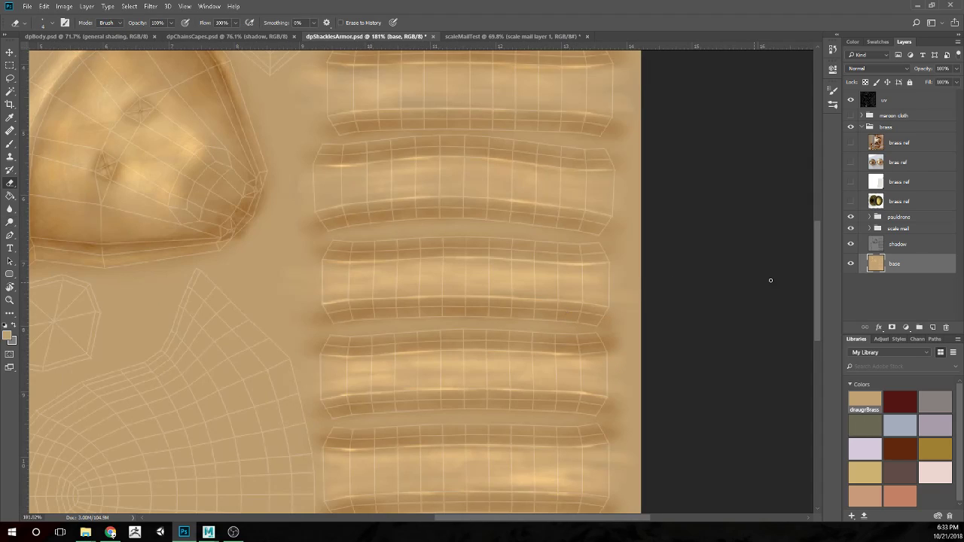
key("b")
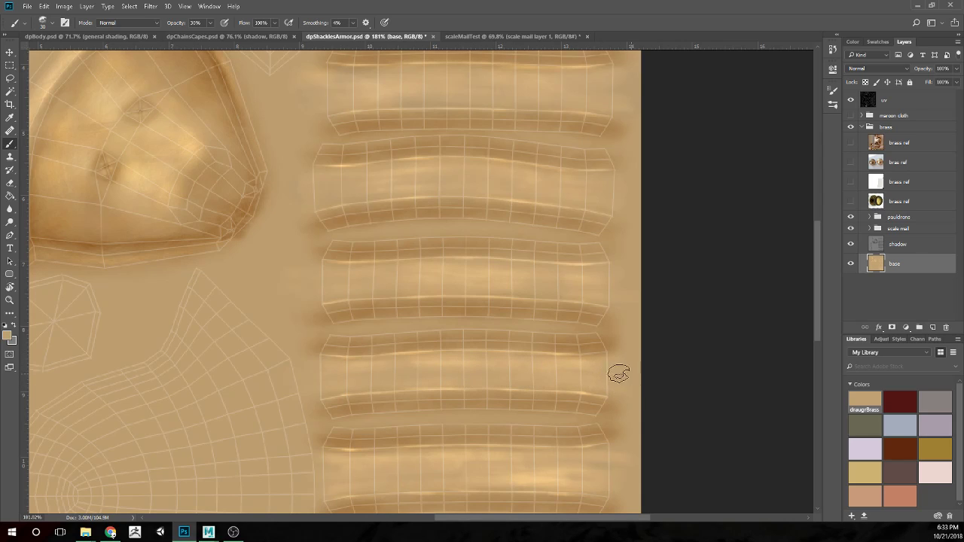
scroll(615, 370, "down", 6)
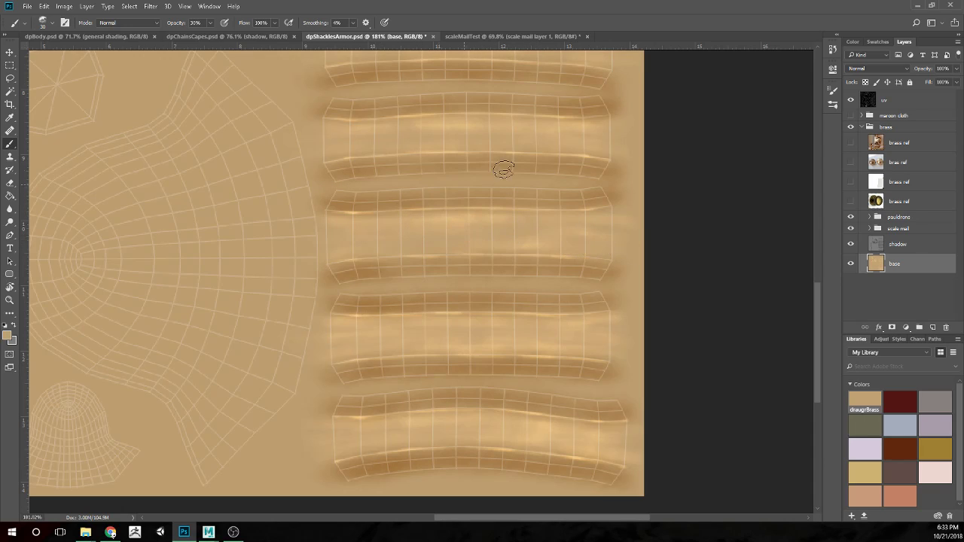
scroll(498, 226, "down", 2)
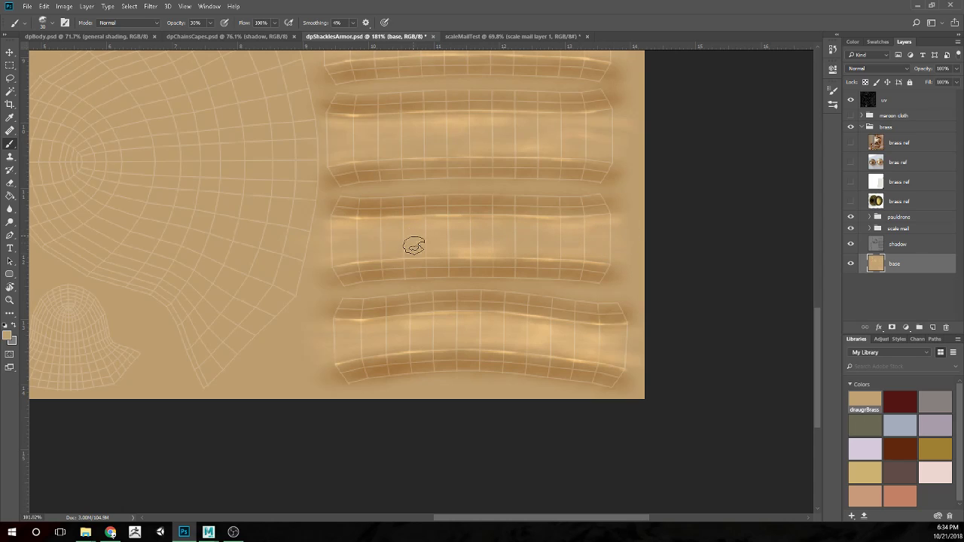
left_click_drag(426, 328, 414, 264)
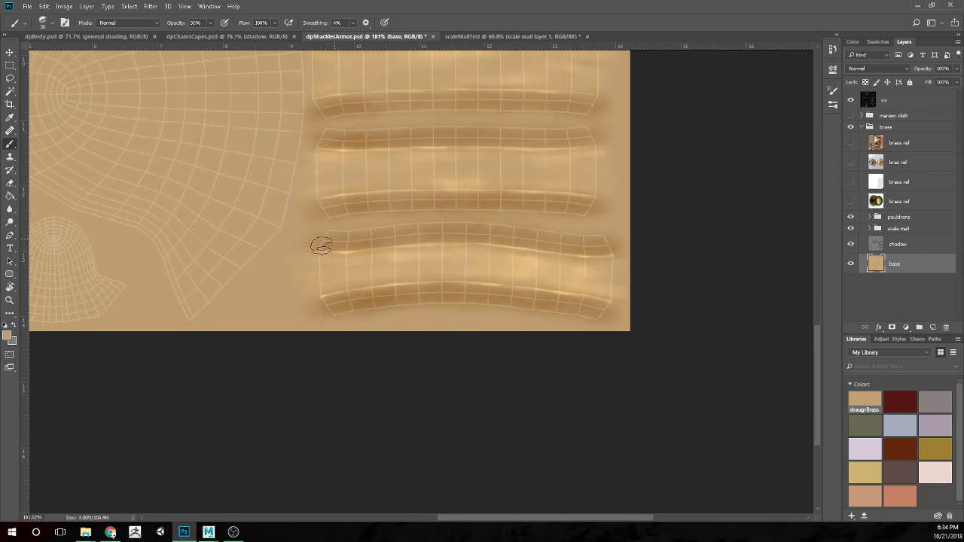
Hide the UV wireframe layer to show the whole armor texture without the overlay
key("ctrl+0")
key("ctrl+plus")
key("ctrl+plus")
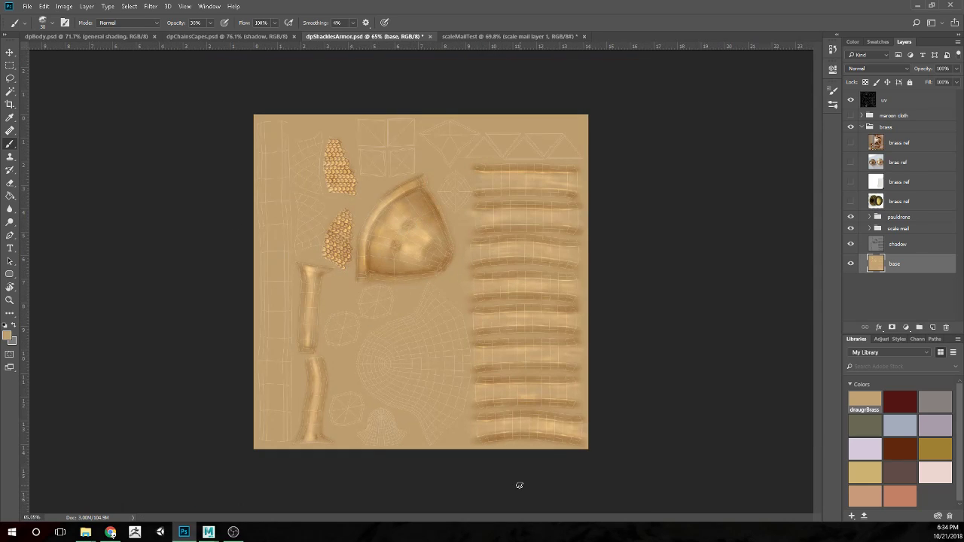
key("ctrl+plus")
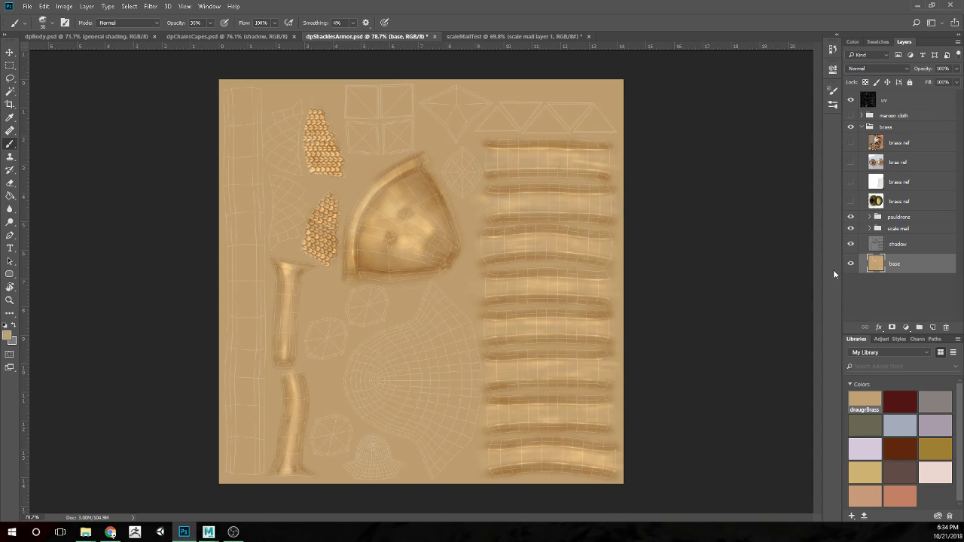
scroll(407, 342, "up", 1)
scroll(407, 342, "down", 1)
left_click(851, 99)
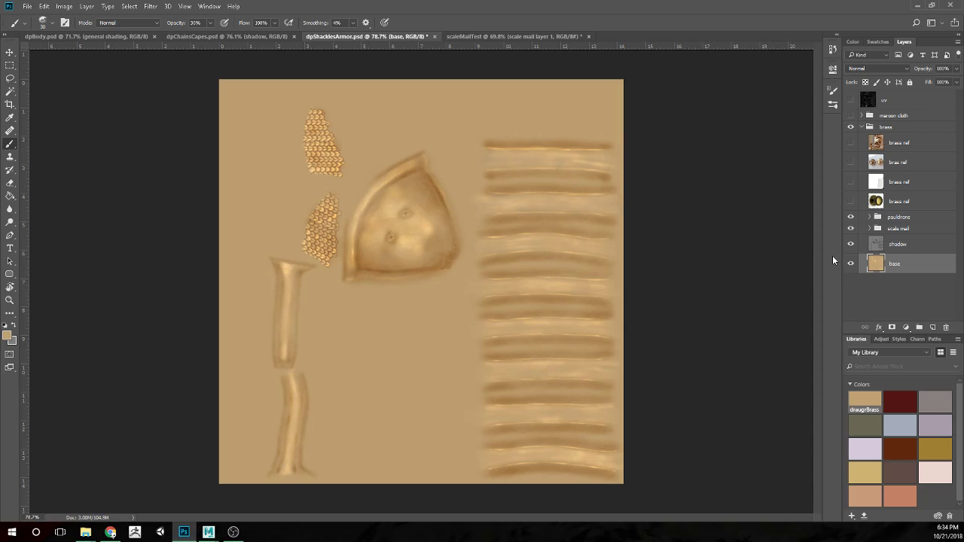
Switch to Maya and examine the painted brass shading on the wrist shackles up close from several angles
left_click(209, 532)
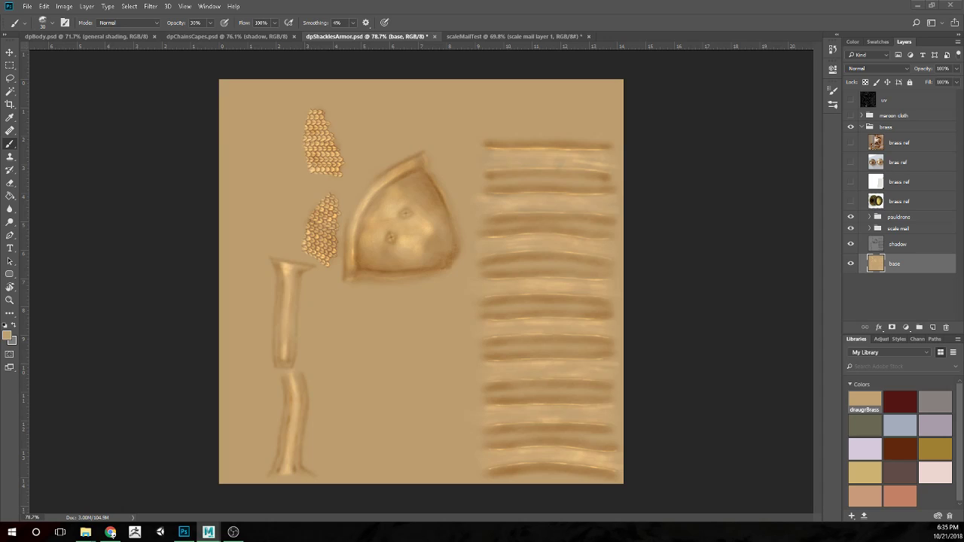
left_click_drag(963, 84, 324, 0)
scroll(567, 251, "up", 5)
left_click_drag(616, 251, 572, 267)
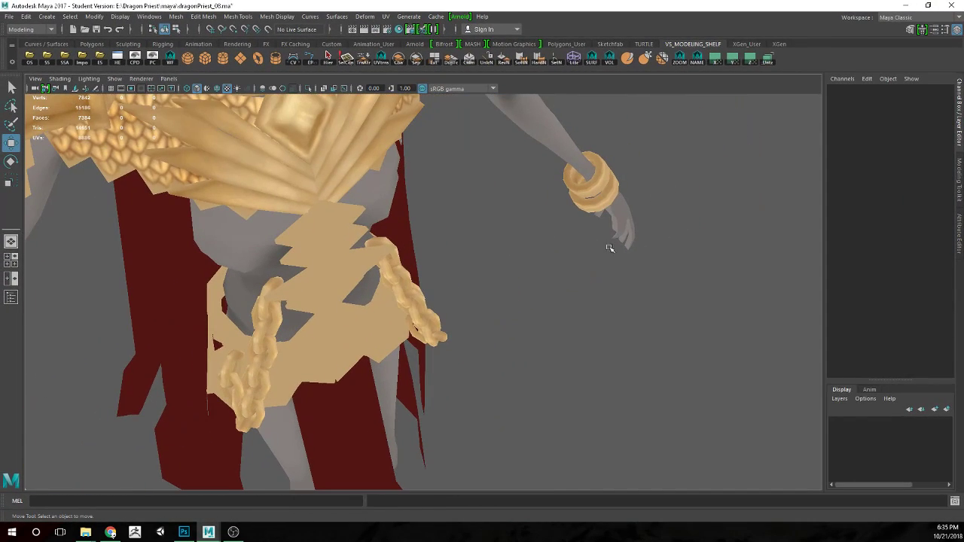
scroll(609, 248, "up", 2)
scroll(580, 271, "down", 3)
scroll(571, 314, "up", 1)
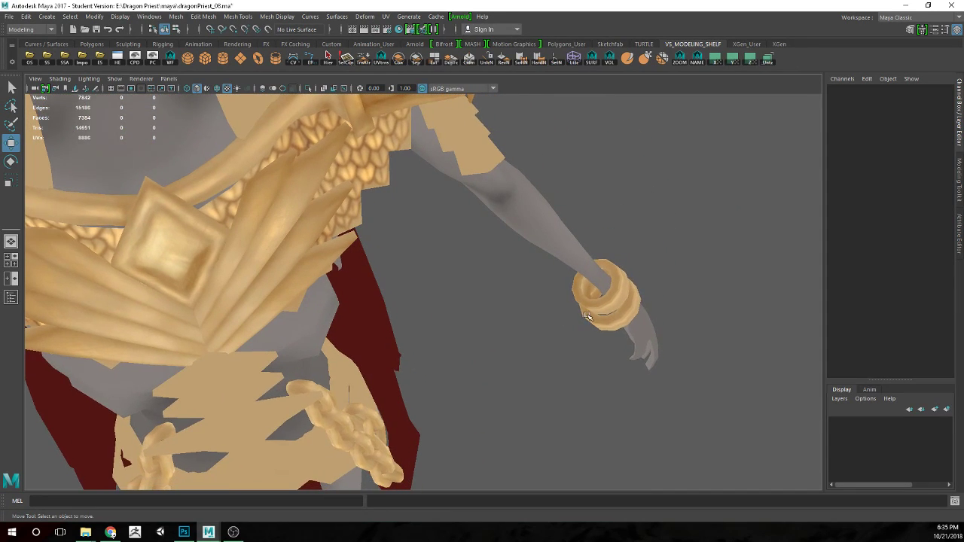
scroll(672, 299, "up", 3)
left_click_drag(671, 299, 522, 314)
left_click(593, 294)
left_click(674, 284)
scroll(641, 316, "up", 2)
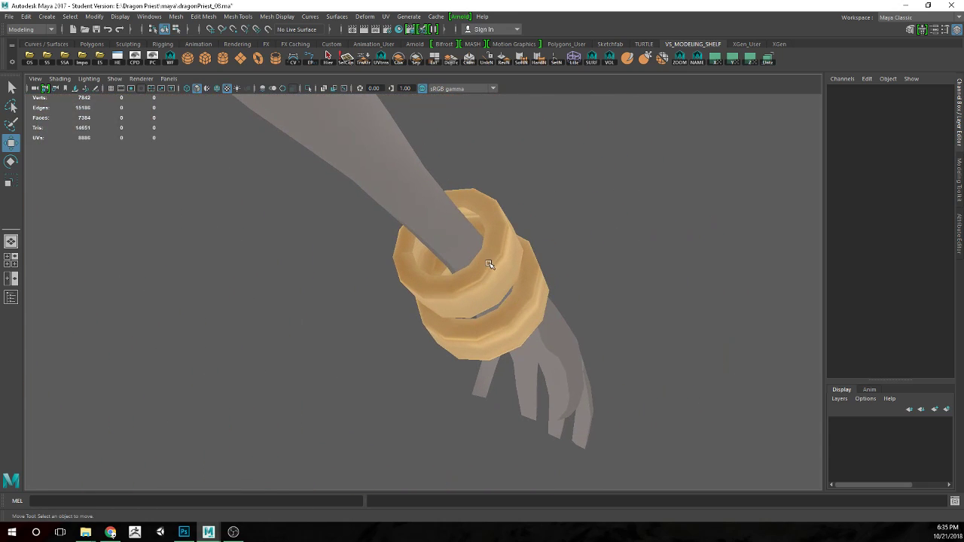
left_click(498, 272)
left_click(512, 288)
left_click(609, 299)
left_click_drag(609, 299, 590, 320)
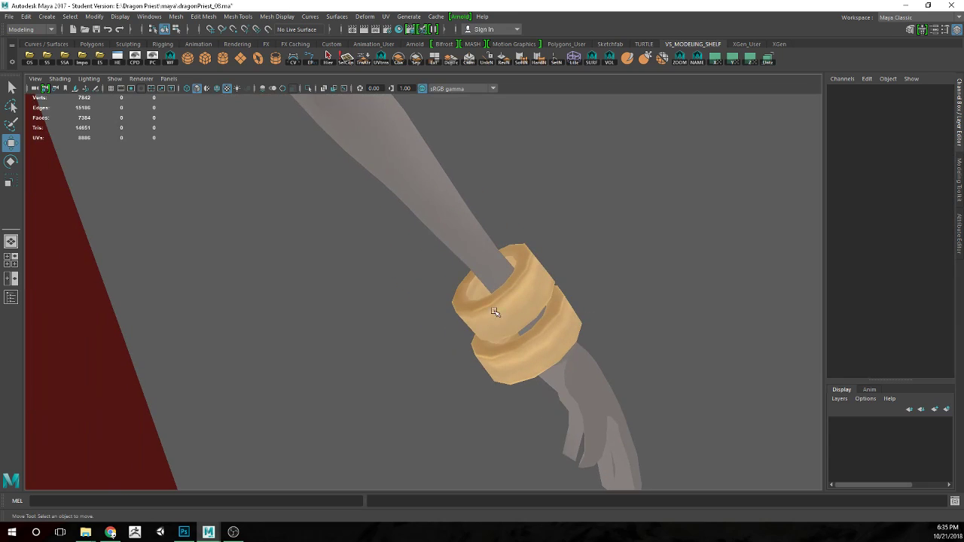
scroll(663, 297, "down", 2)
left_click_drag(657, 286, 511, 320)
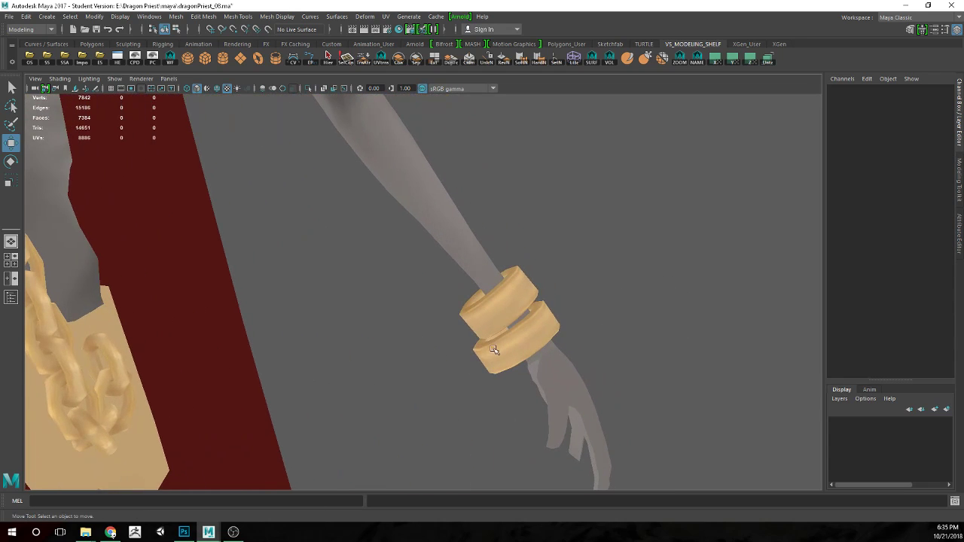
left_click_drag(581, 334, 643, 354)
left_click(440, 270)
left_click(529, 270)
left_click(494, 257)
left_click(503, 218)
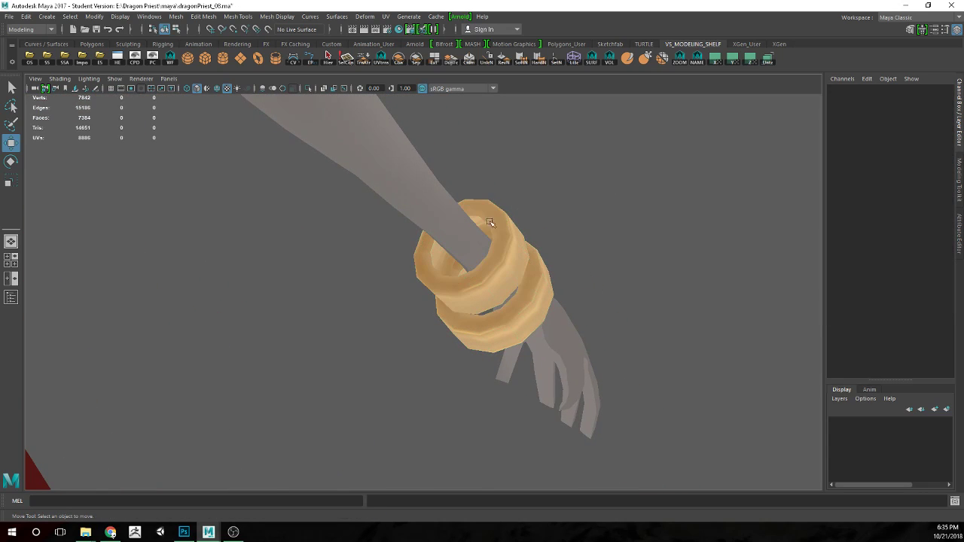
left_click_drag(486, 197, 577, 316)
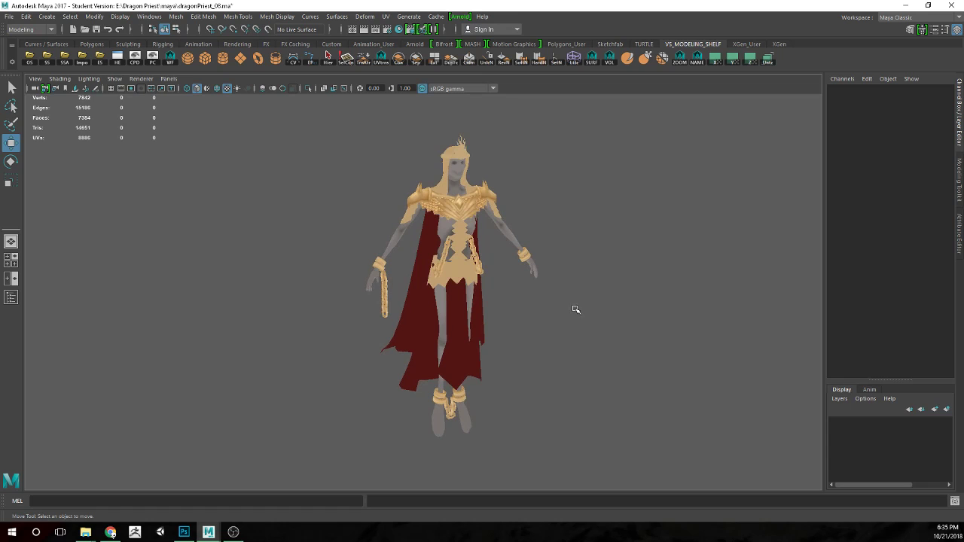
Examine the whole character from the front and sides to judge the brass shading against the untextured parts
scroll(572, 305, "up", 5)
scroll(595, 271, "down", 2)
left_click_drag(538, 336, 732, 351)
scroll(490, 339, "down", 6)
scroll(490, 338, "down", 2)
left_click_drag(488, 346, 562, 321)
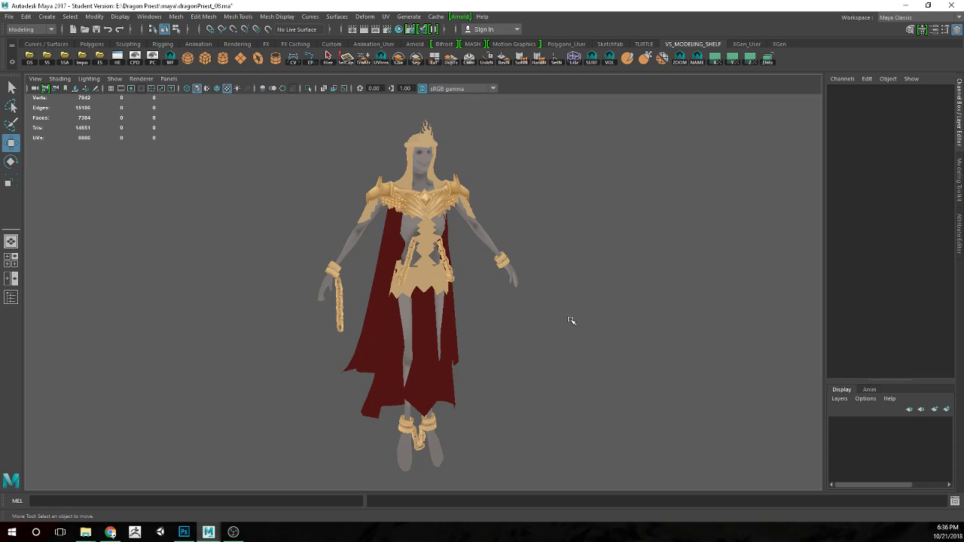
scroll(577, 297, "down", 2)
scroll(564, 314, "up", 4)
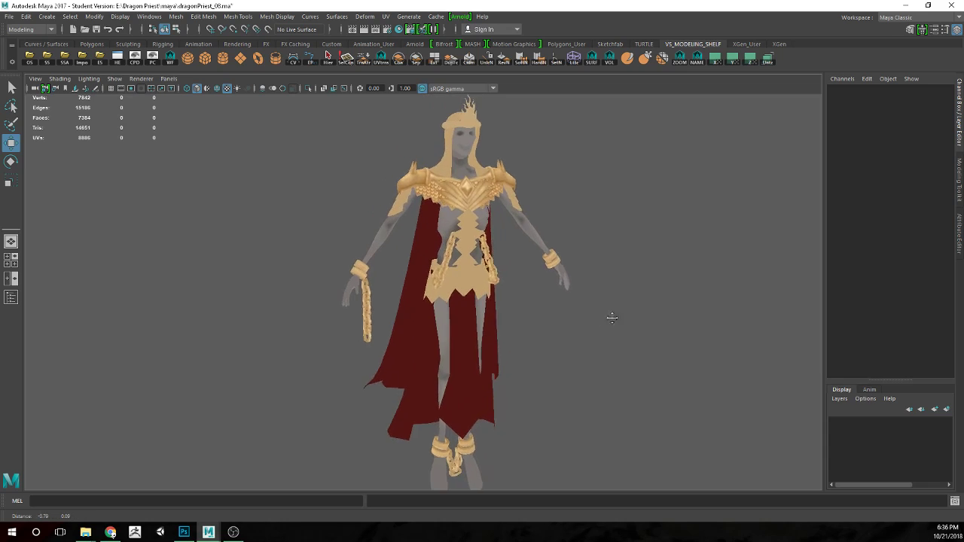
left_click_drag(612, 317, 589, 347)
scroll(598, 349, "up", 2)
scroll(613, 350, "down", 2)
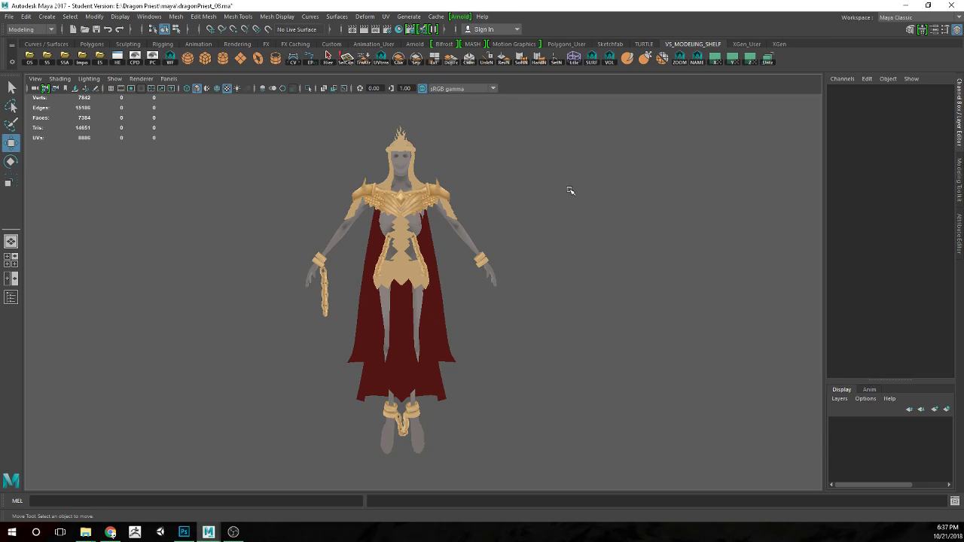
scroll(528, 269, "up", 1)
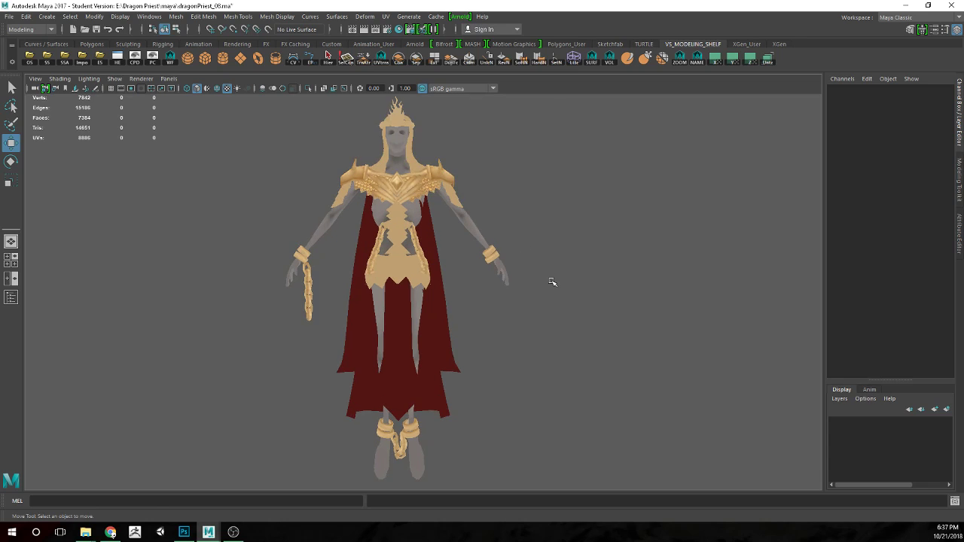
left_click_drag(553, 282, 603, 281)
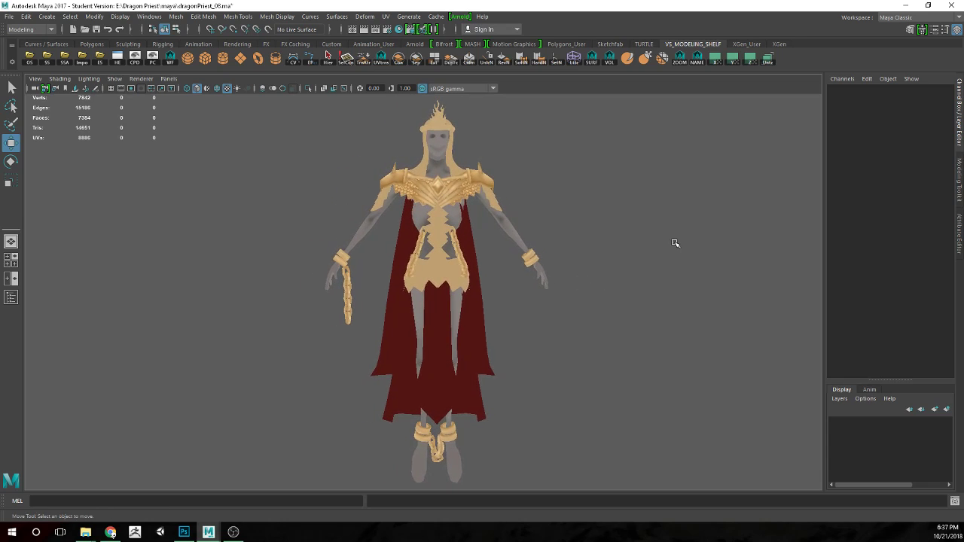